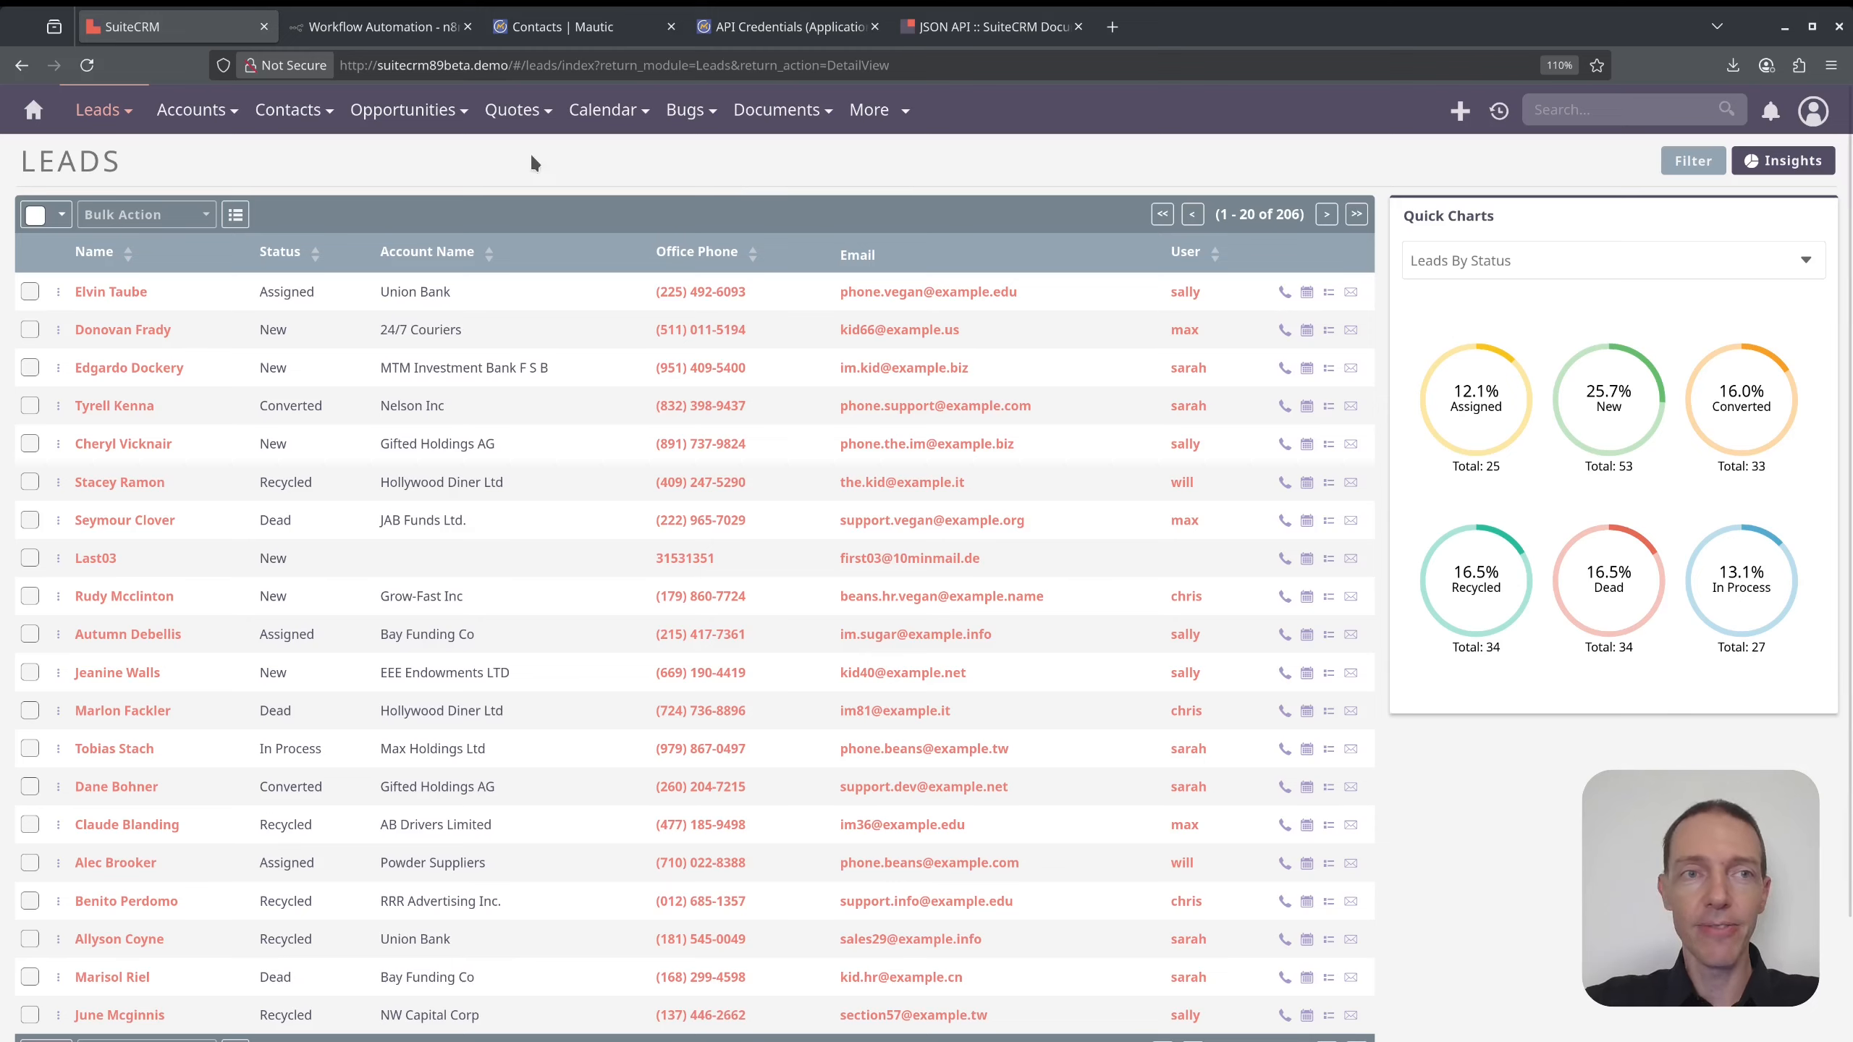
- Inspect the get SuiteCRM Token and search SuiteCRM for Lead Email steps, then view Mautic contacts
{"action": "left_click", "coordinate": [399, 29]}
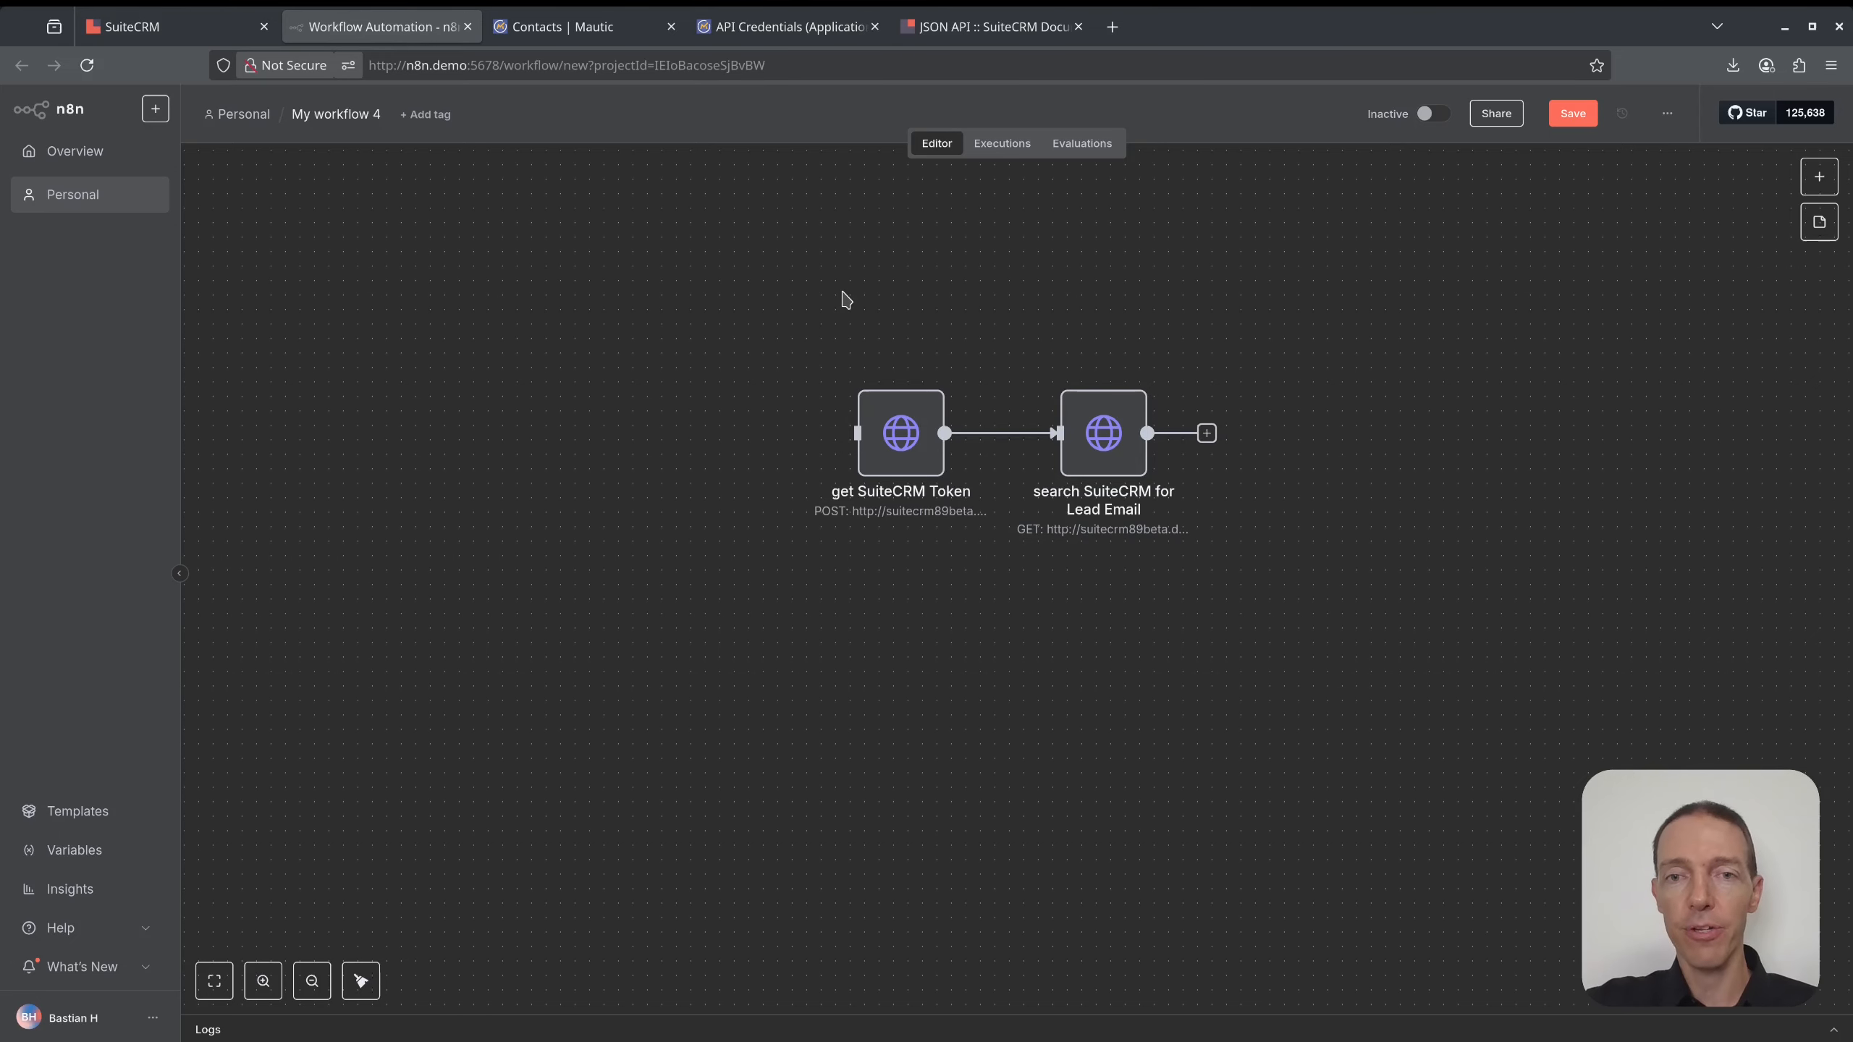
{"action": "left_click_drag", "start_coordinate": [723, 249], "coordinate": [1284, 551]}
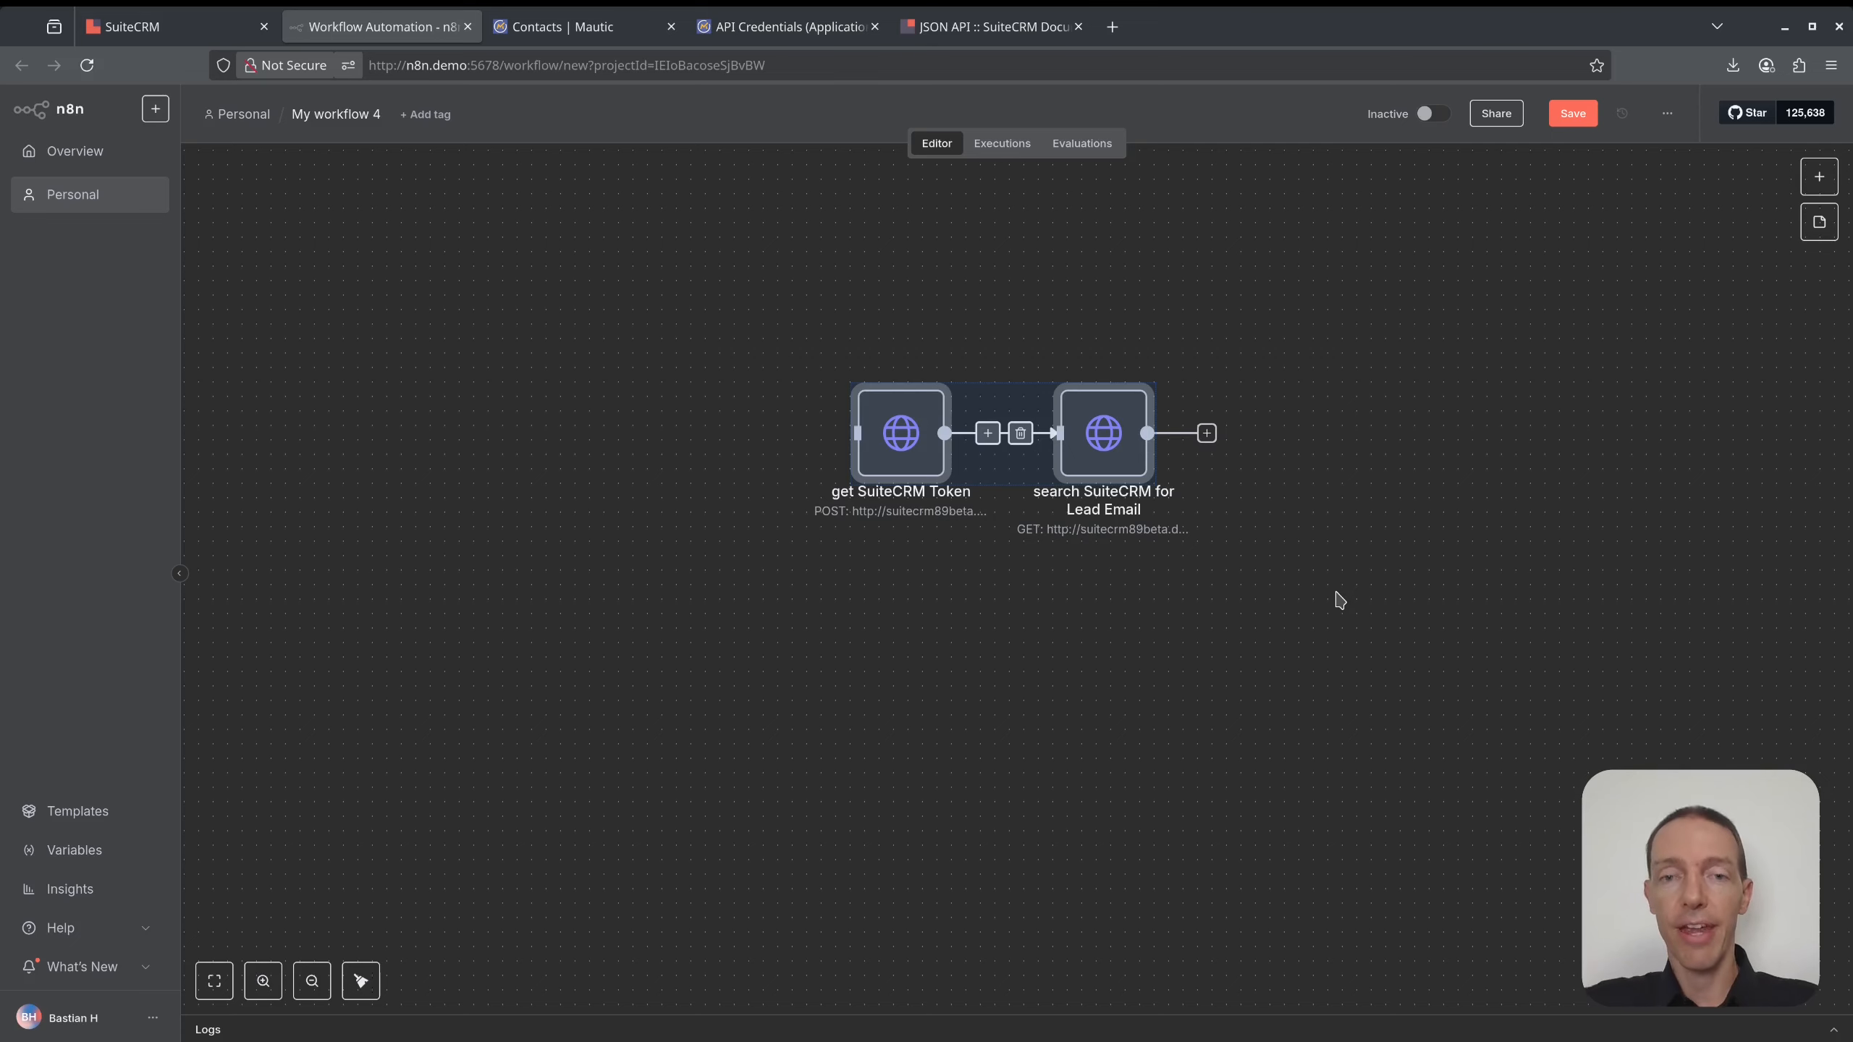
{"action": "left_click", "coordinate": [1339, 599]}
{"action": "left_click", "coordinate": [881, 437]}
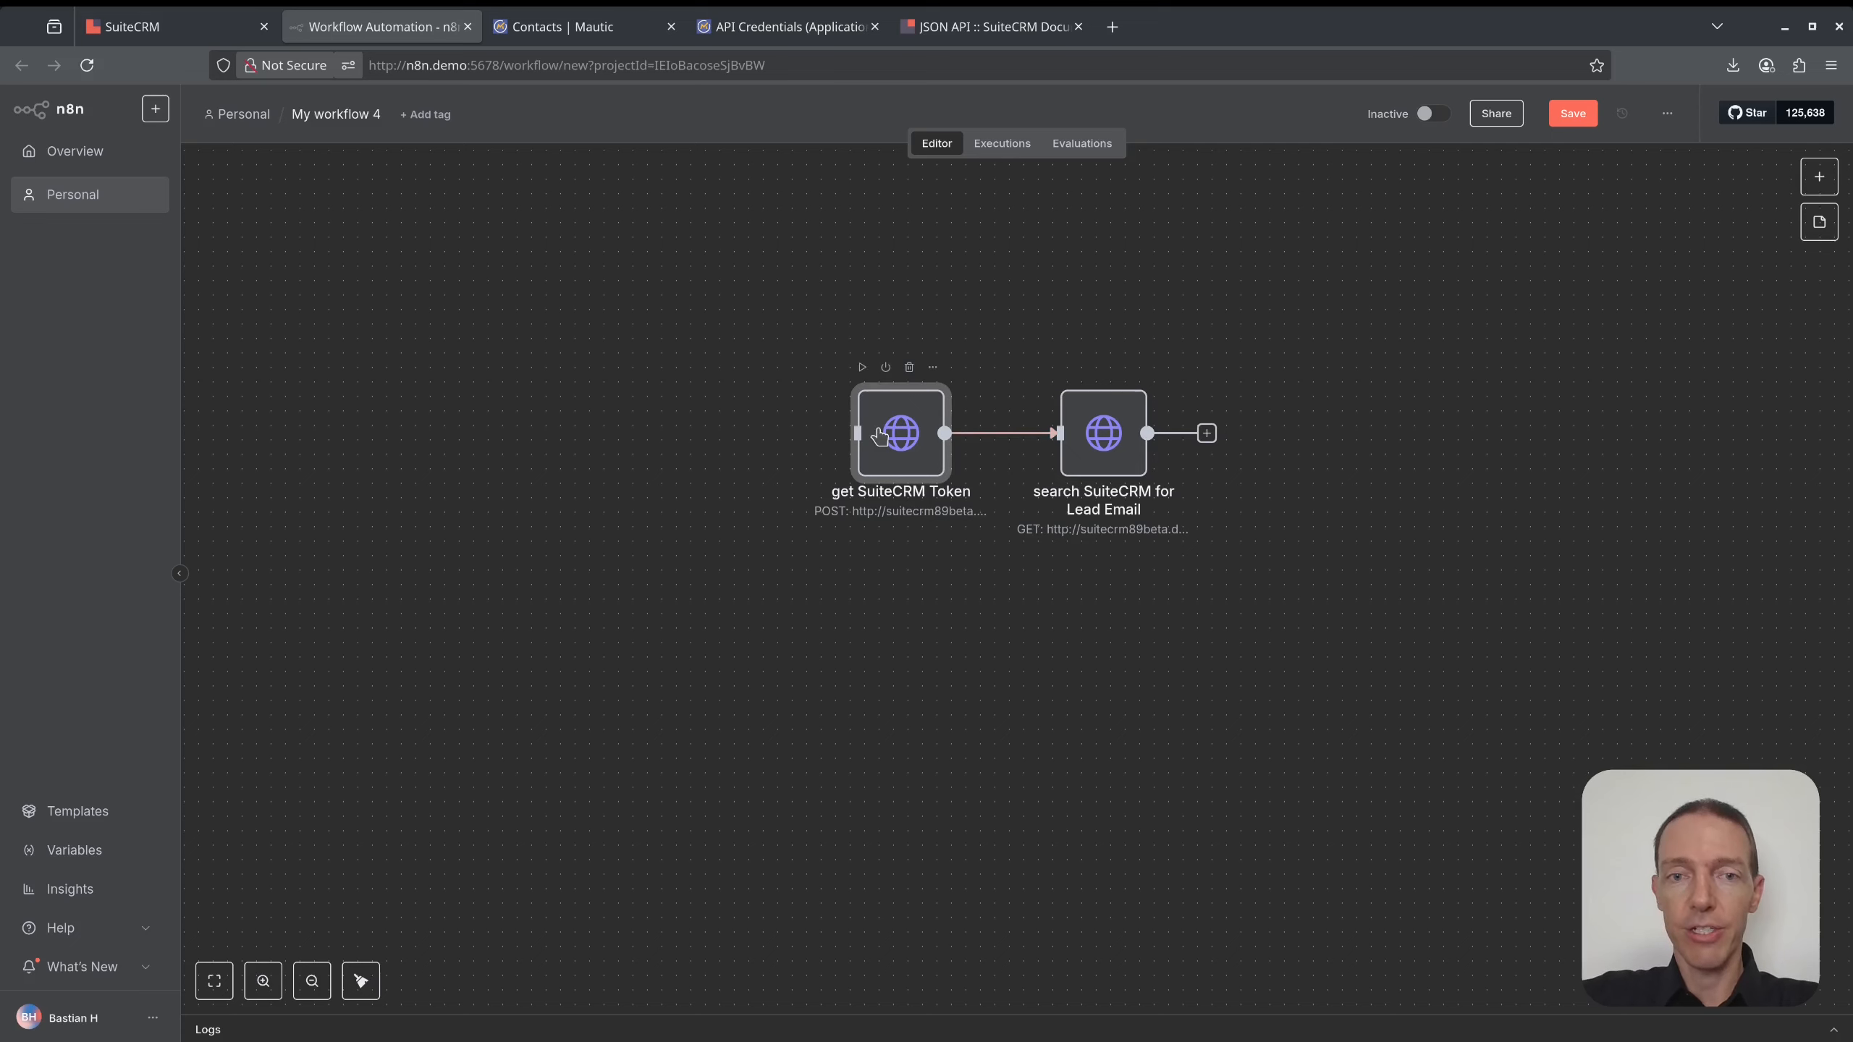
{"action": "left_click", "coordinate": [1097, 430]}
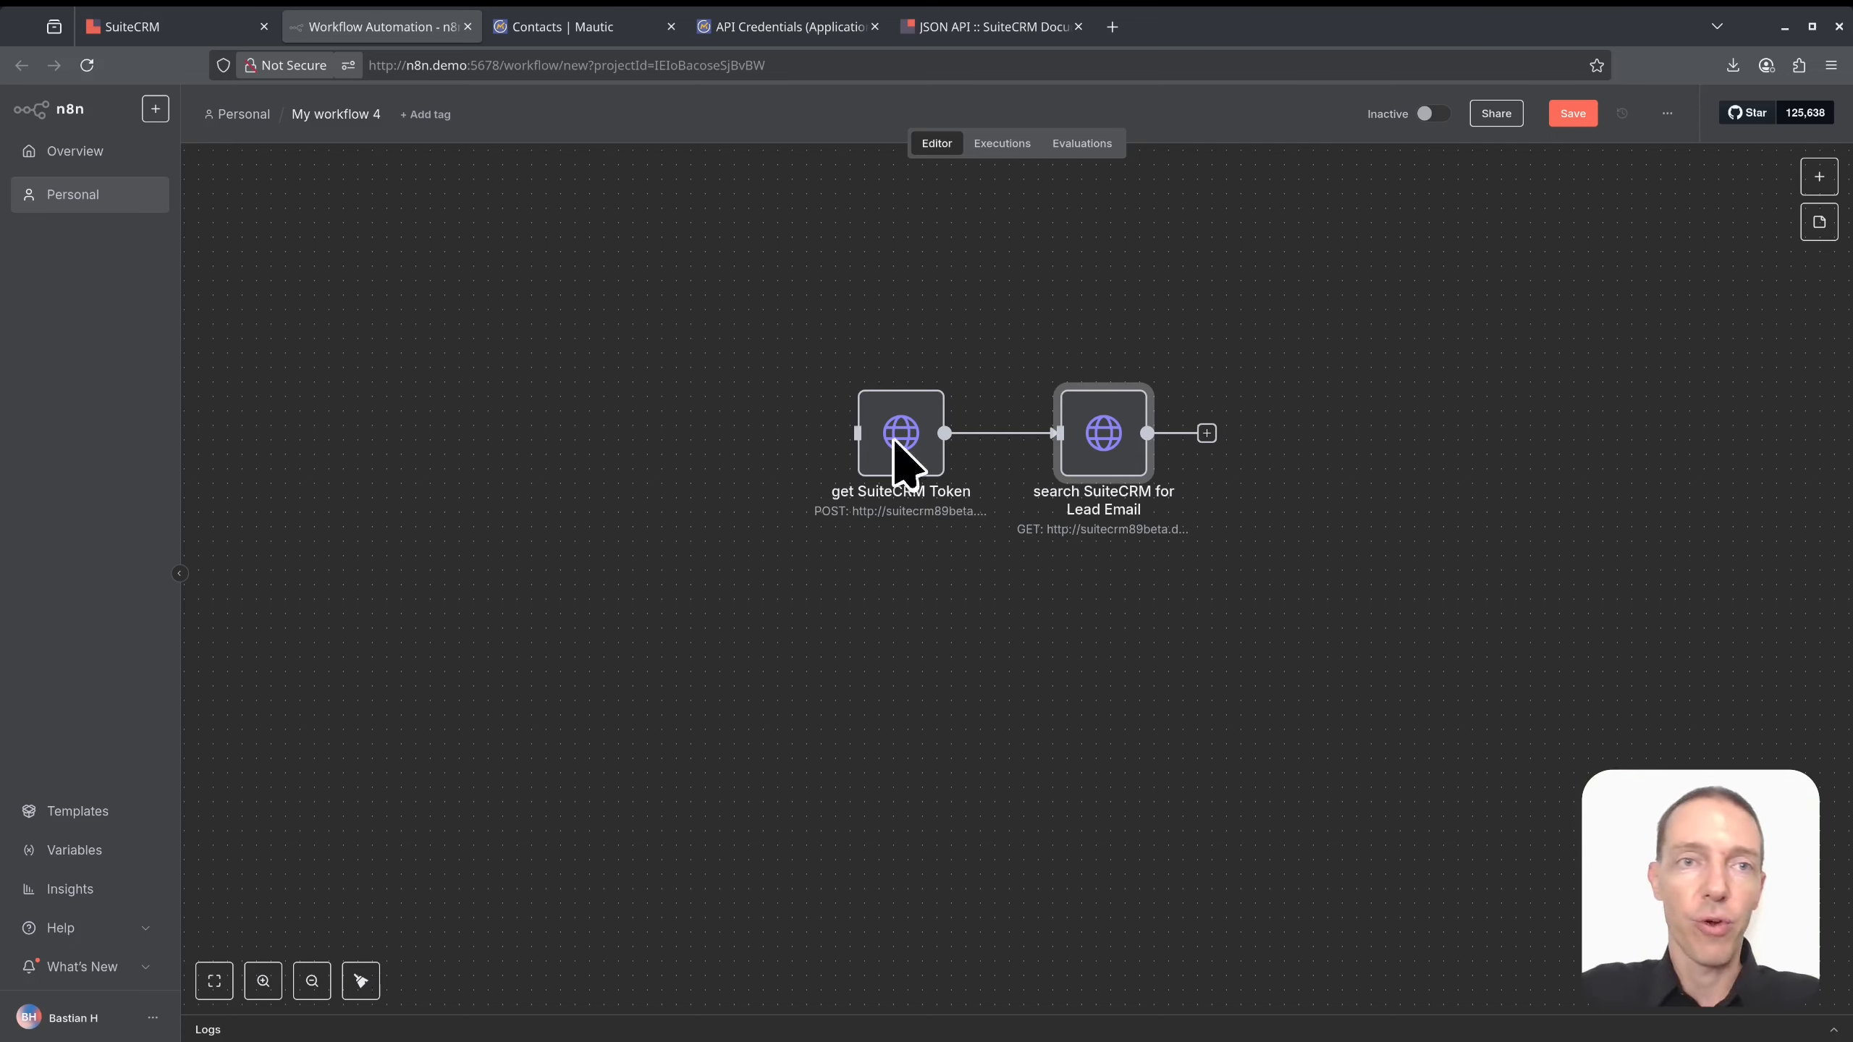
{"action": "left_click", "coordinate": [589, 32]}
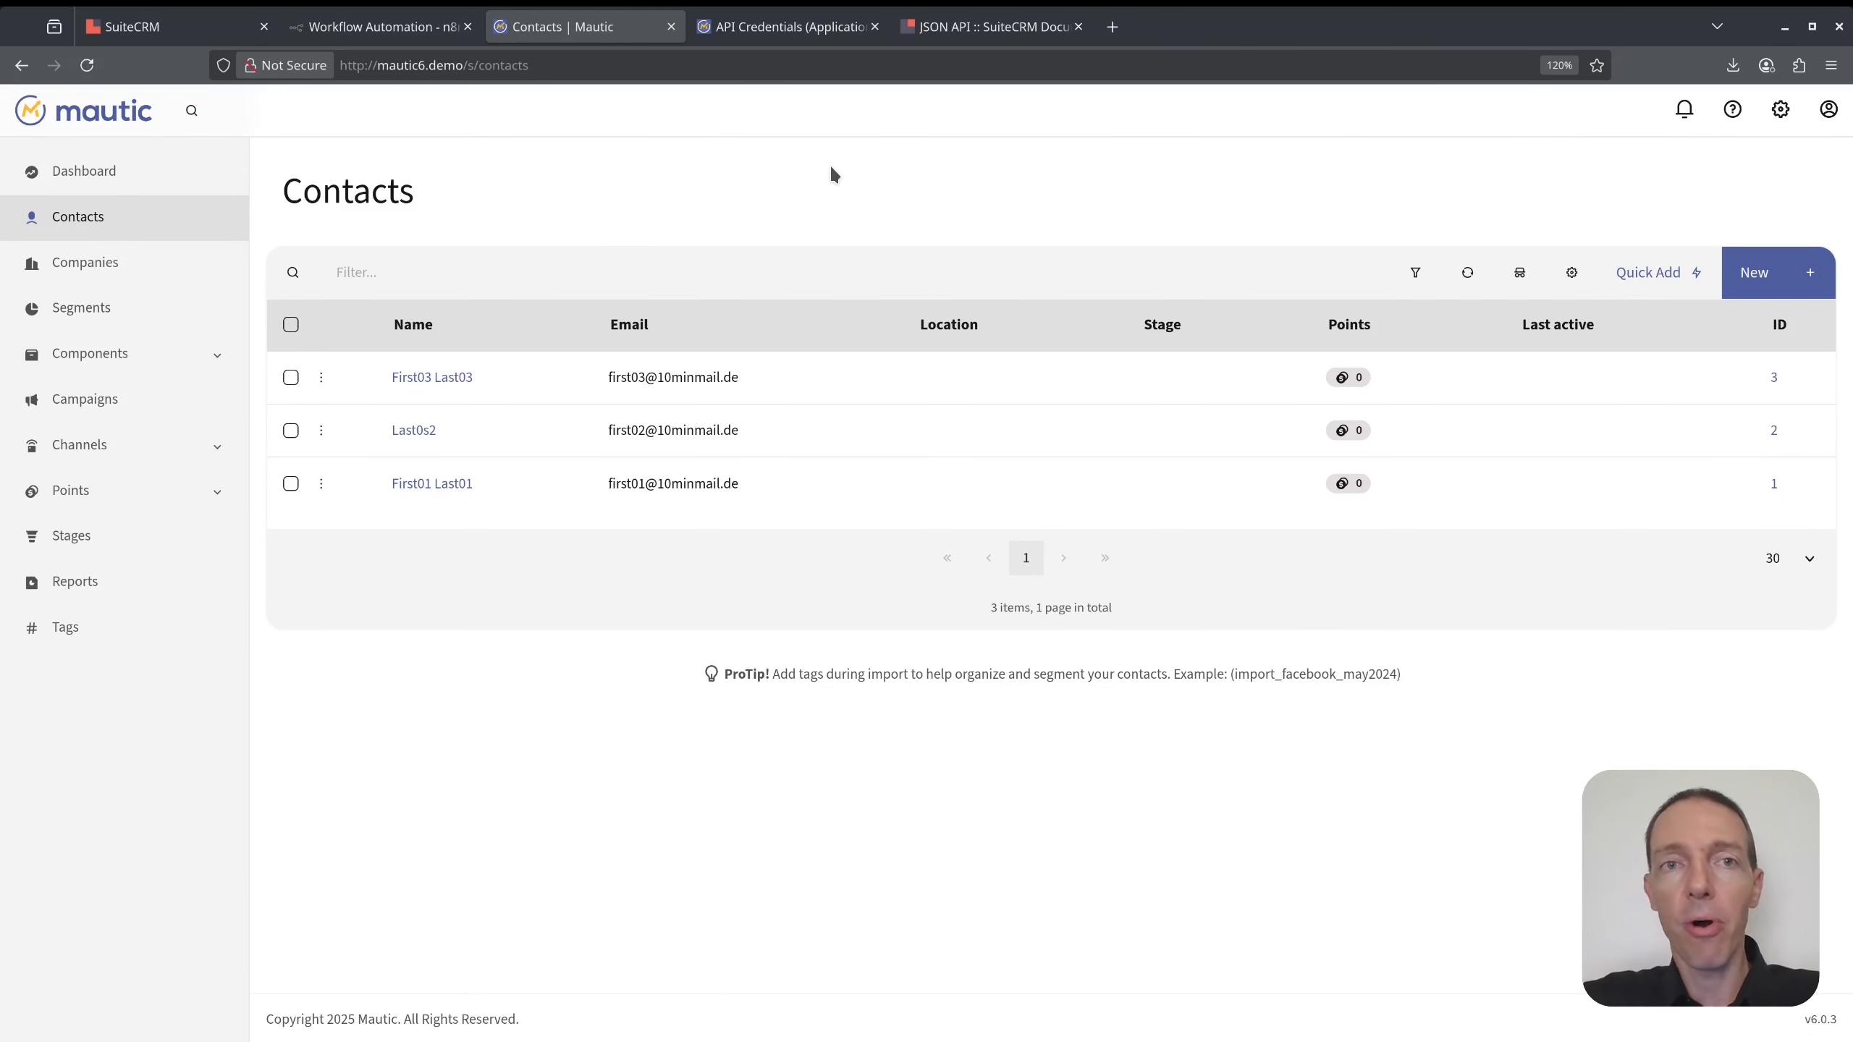
- Review Mautic's API Credentials page and the SuiteCRM JSON API documentation
{"action": "key", "text": "ctrl+Tab"}
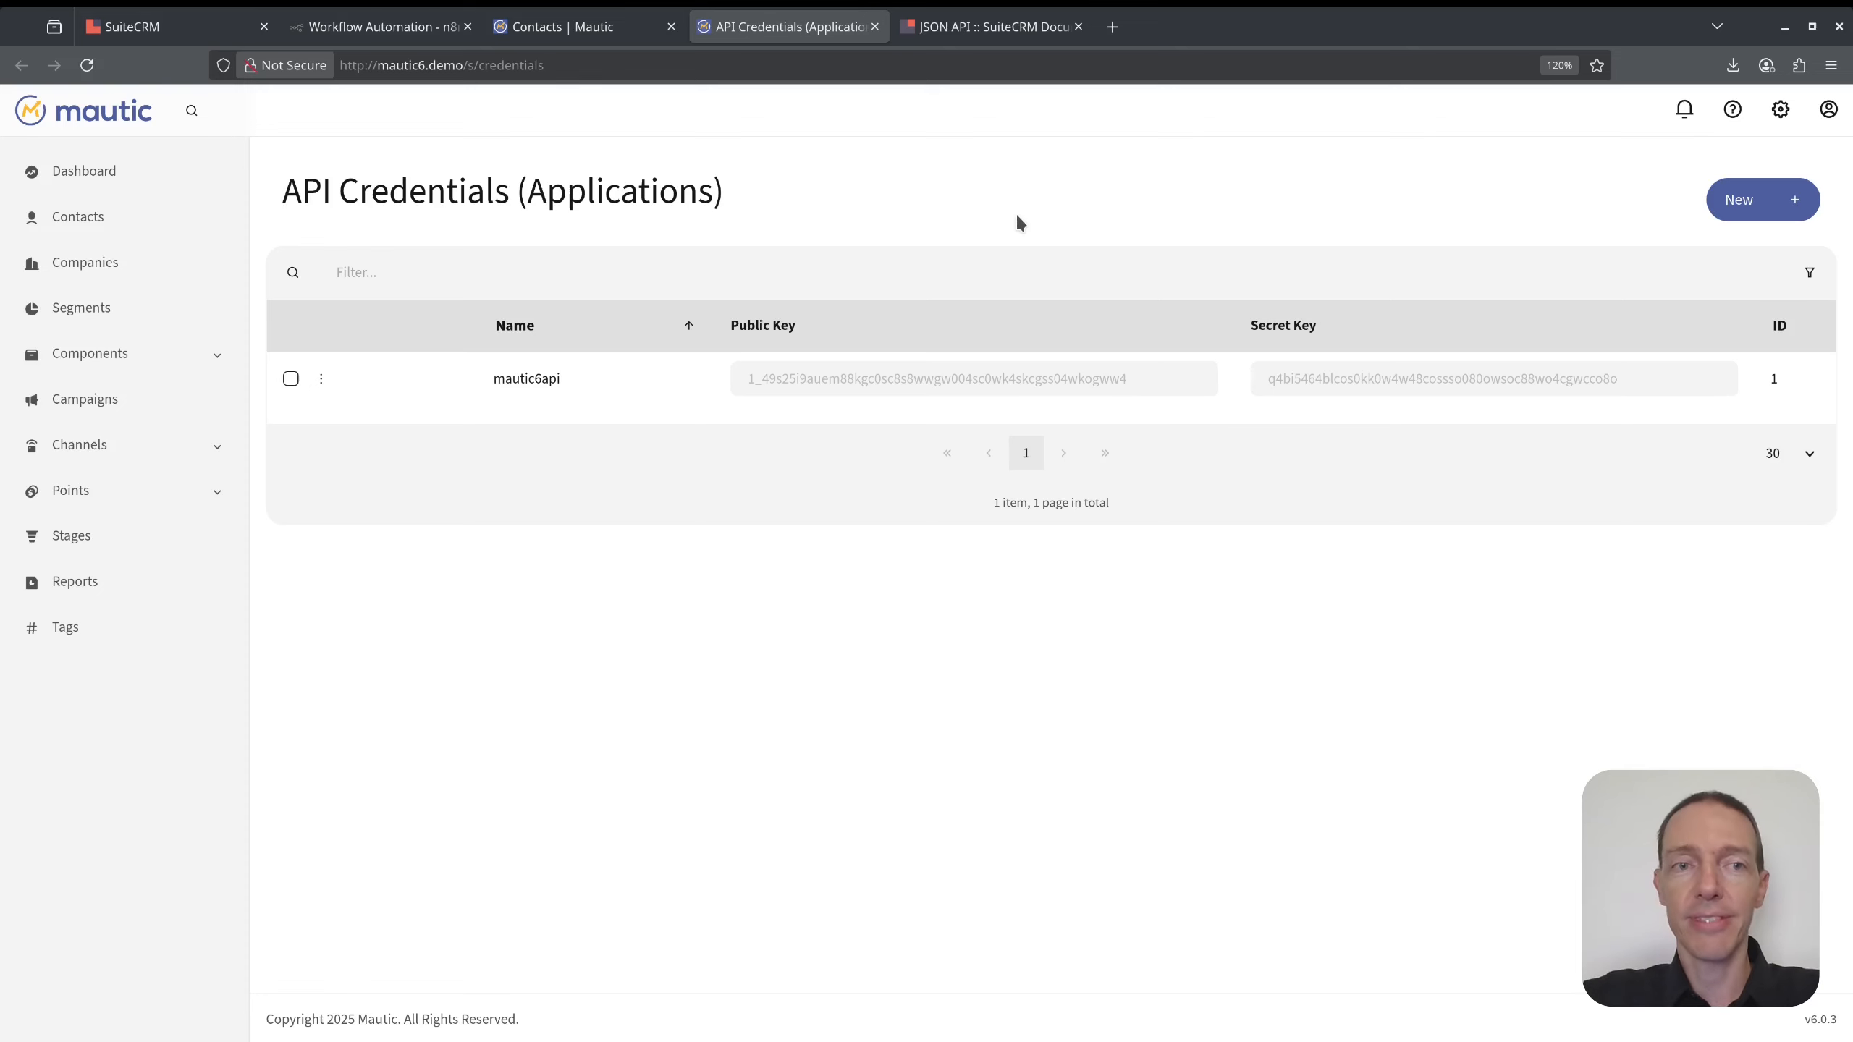
{"action": "left_click", "coordinate": [997, 37]}
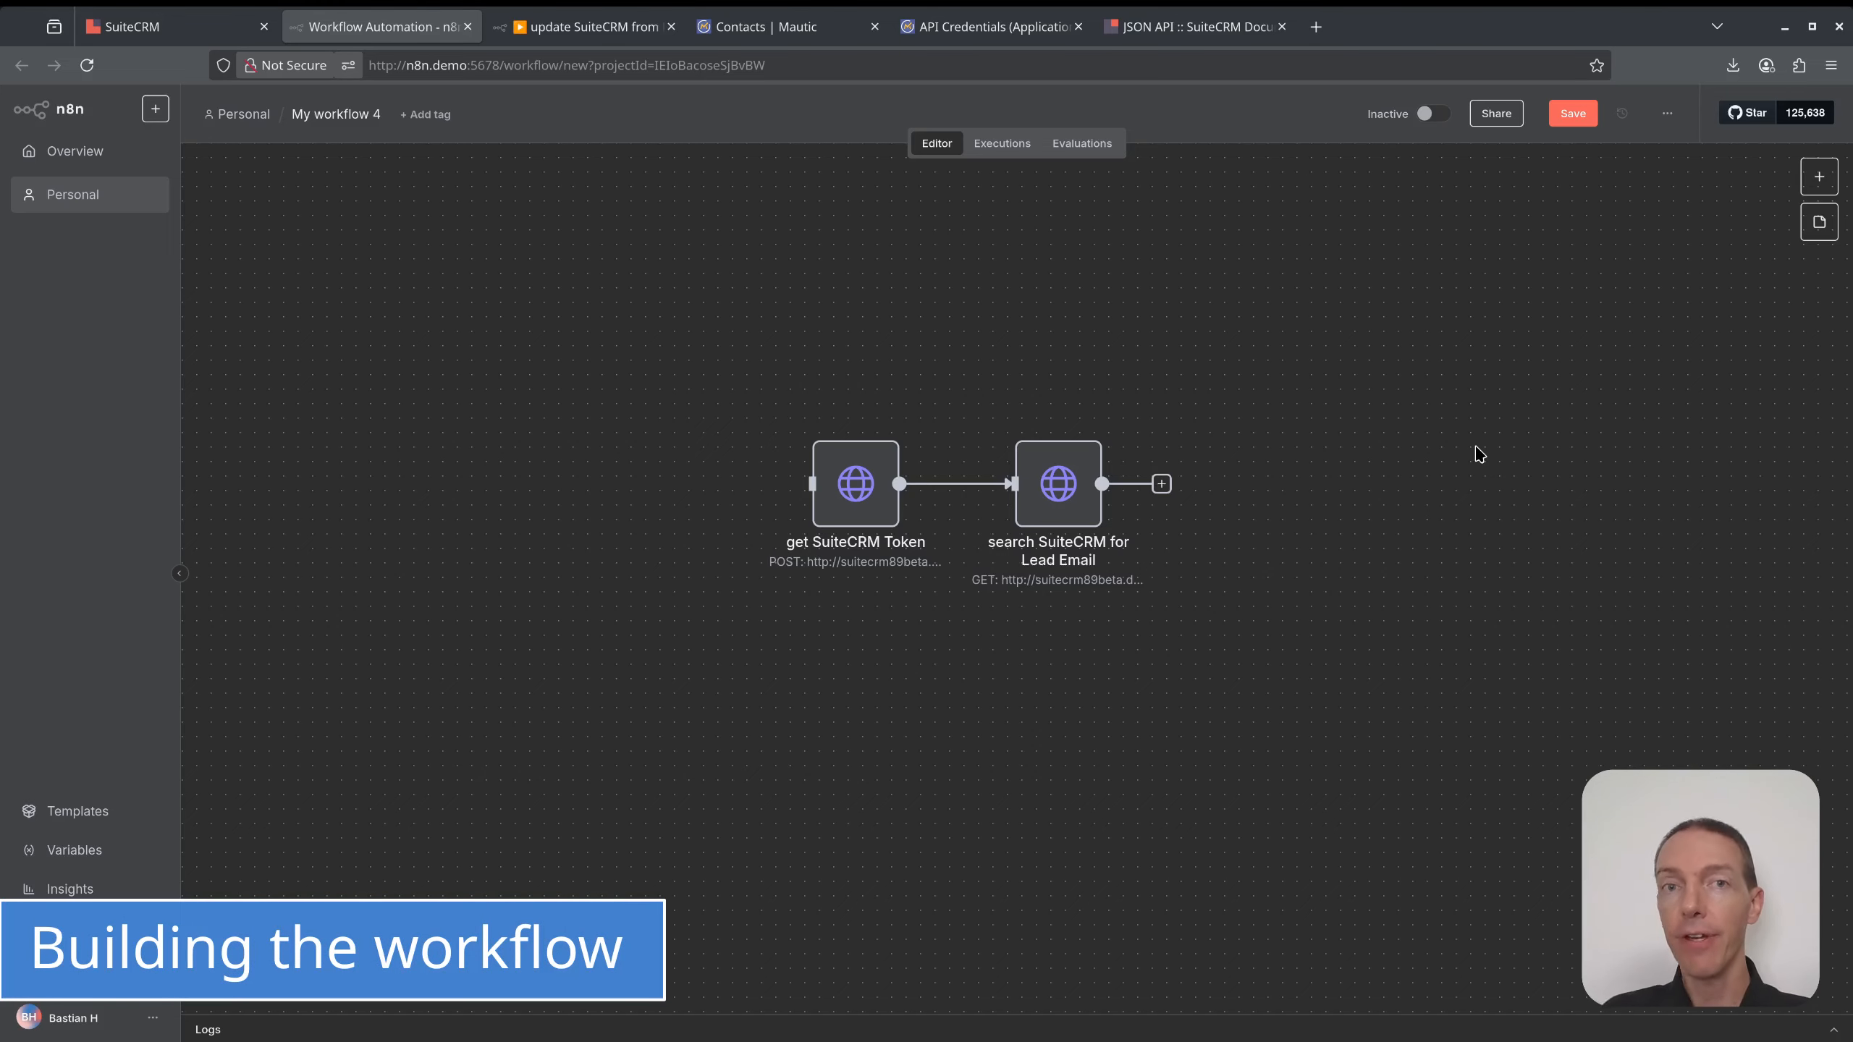
- Add a Mautic 'On new Mautic event' trigger set to Contact Identified Event
{"action": "left_click", "coordinate": [1811, 175]}
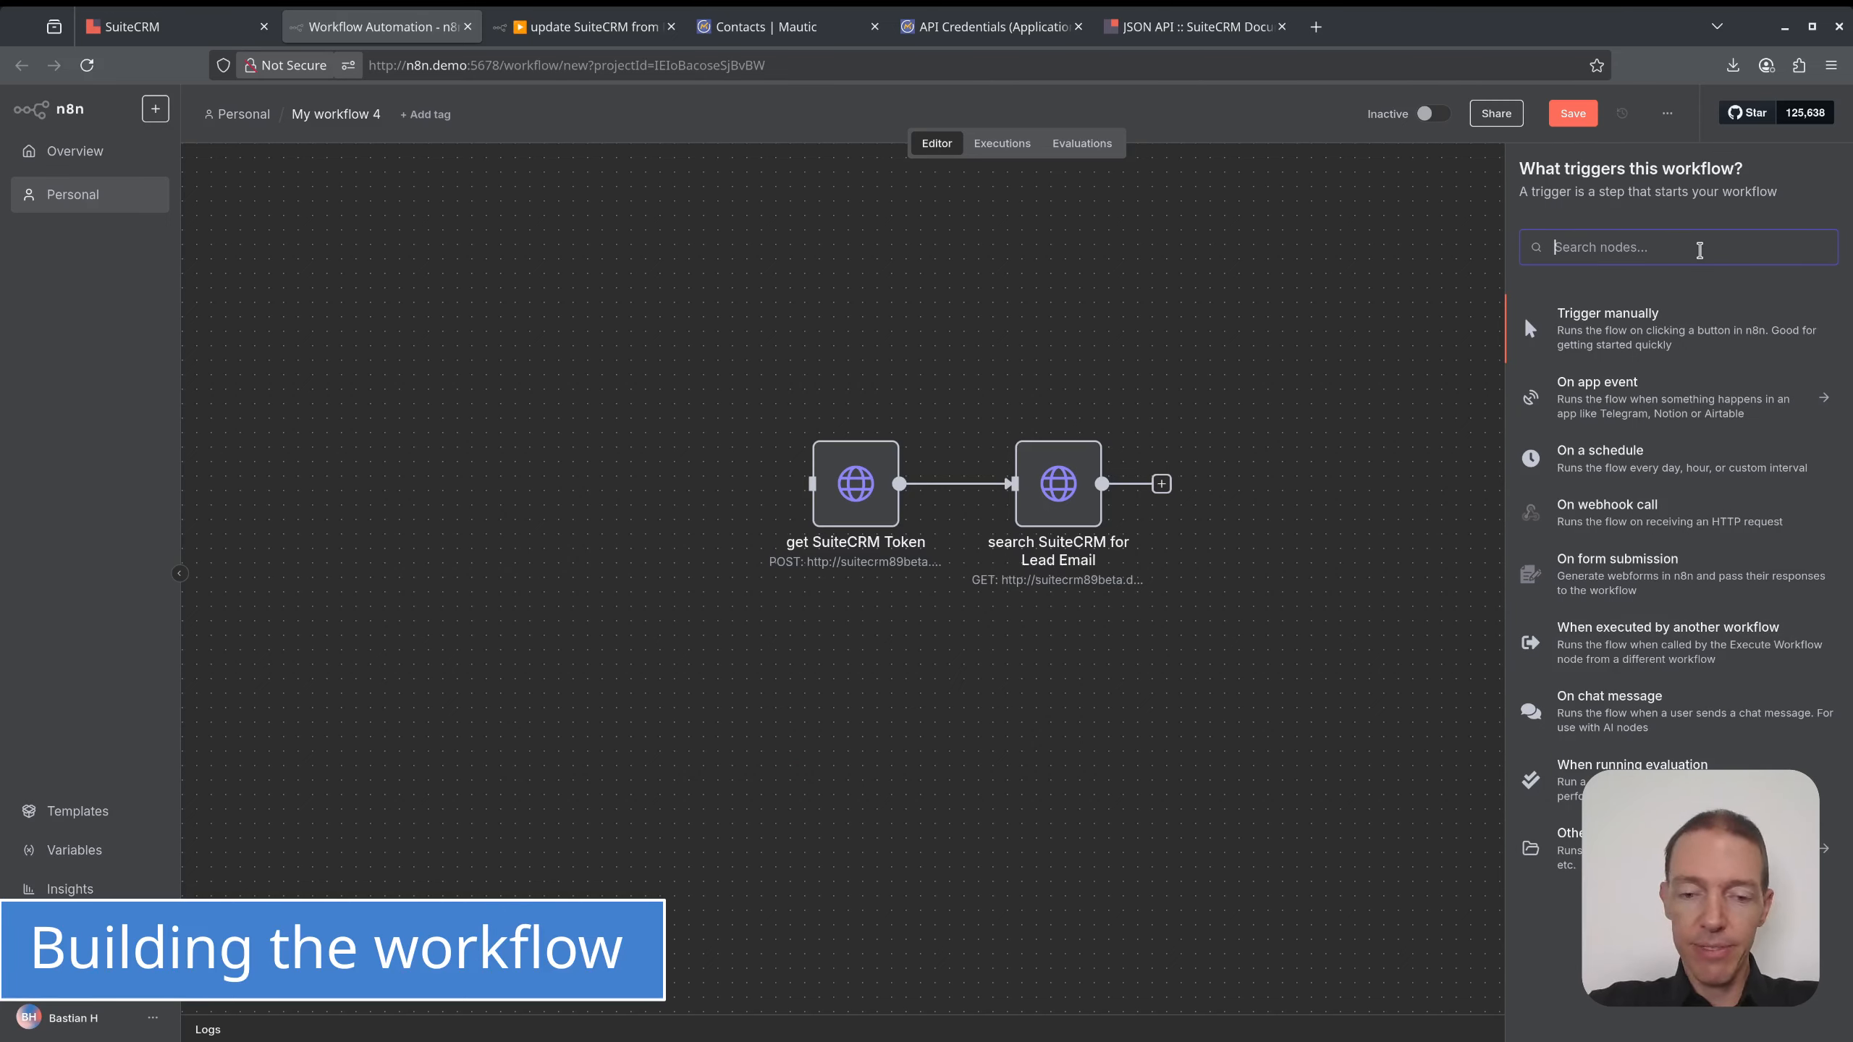
{"action": "type", "text": "mau"}
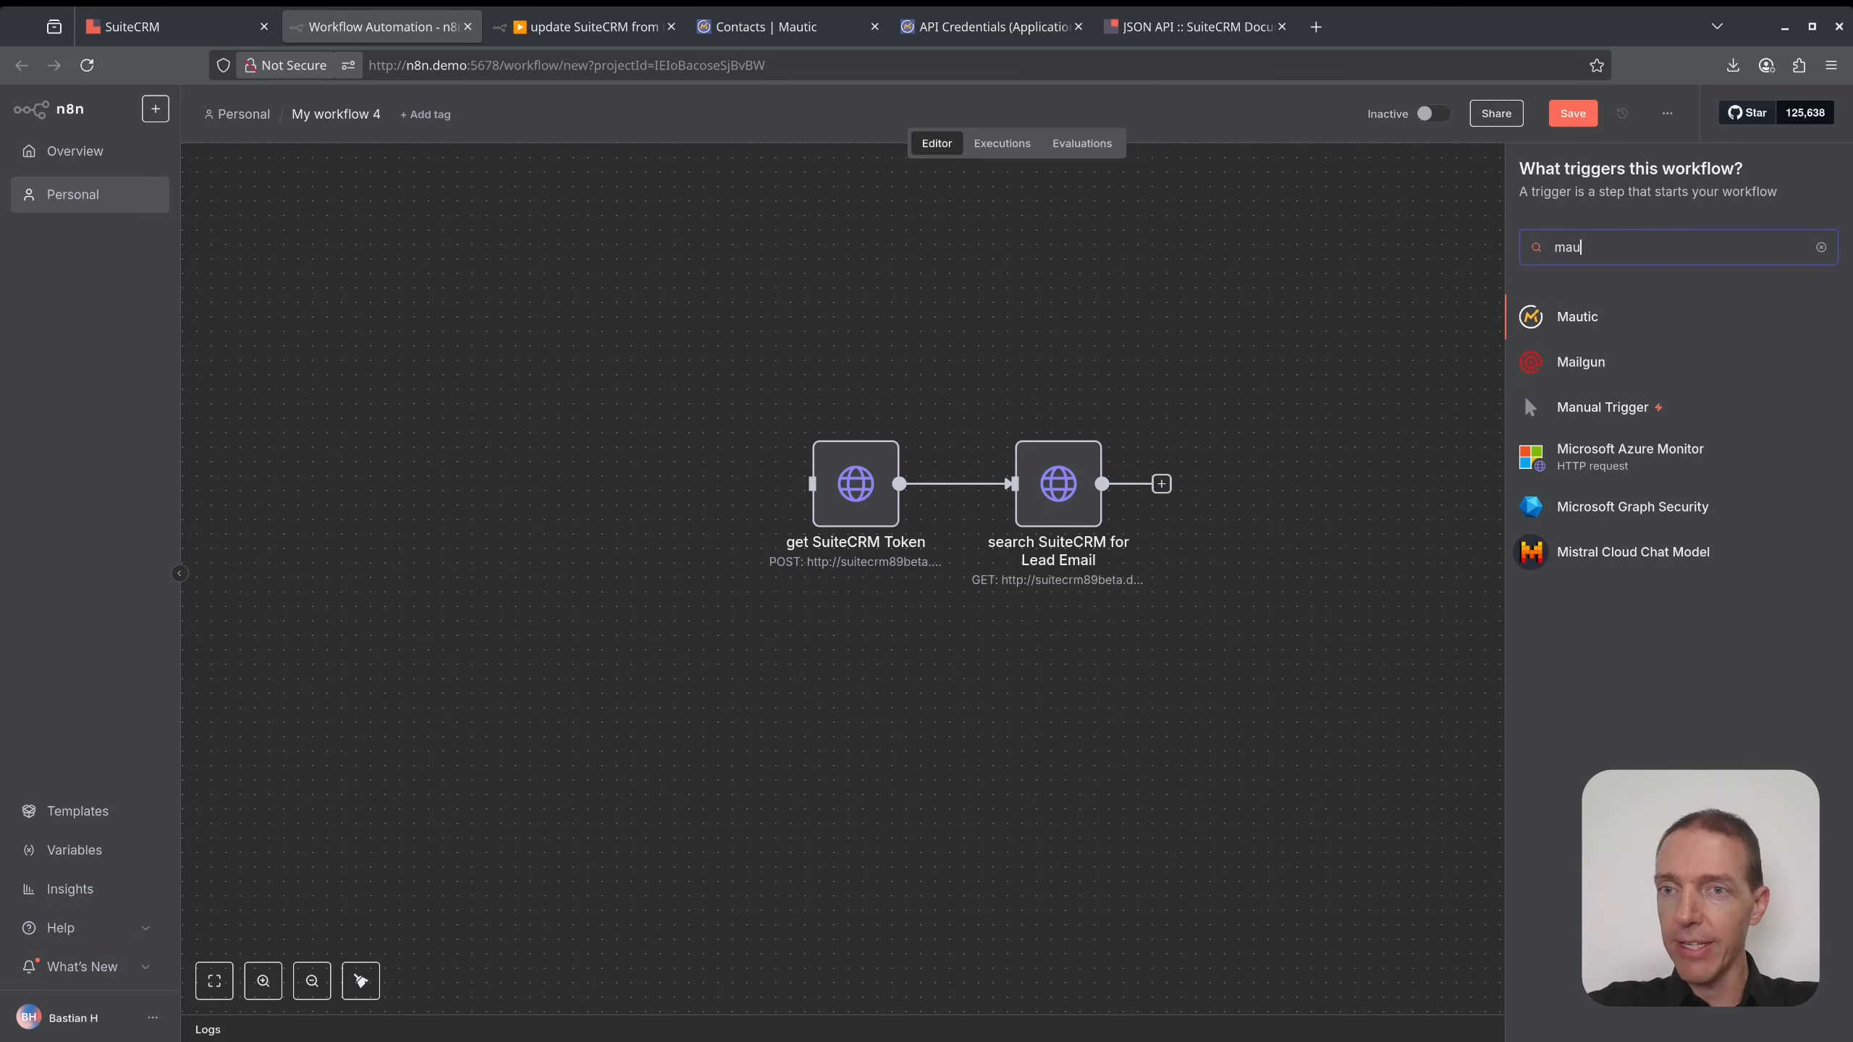
{"action": "left_click", "coordinate": [1606, 318]}
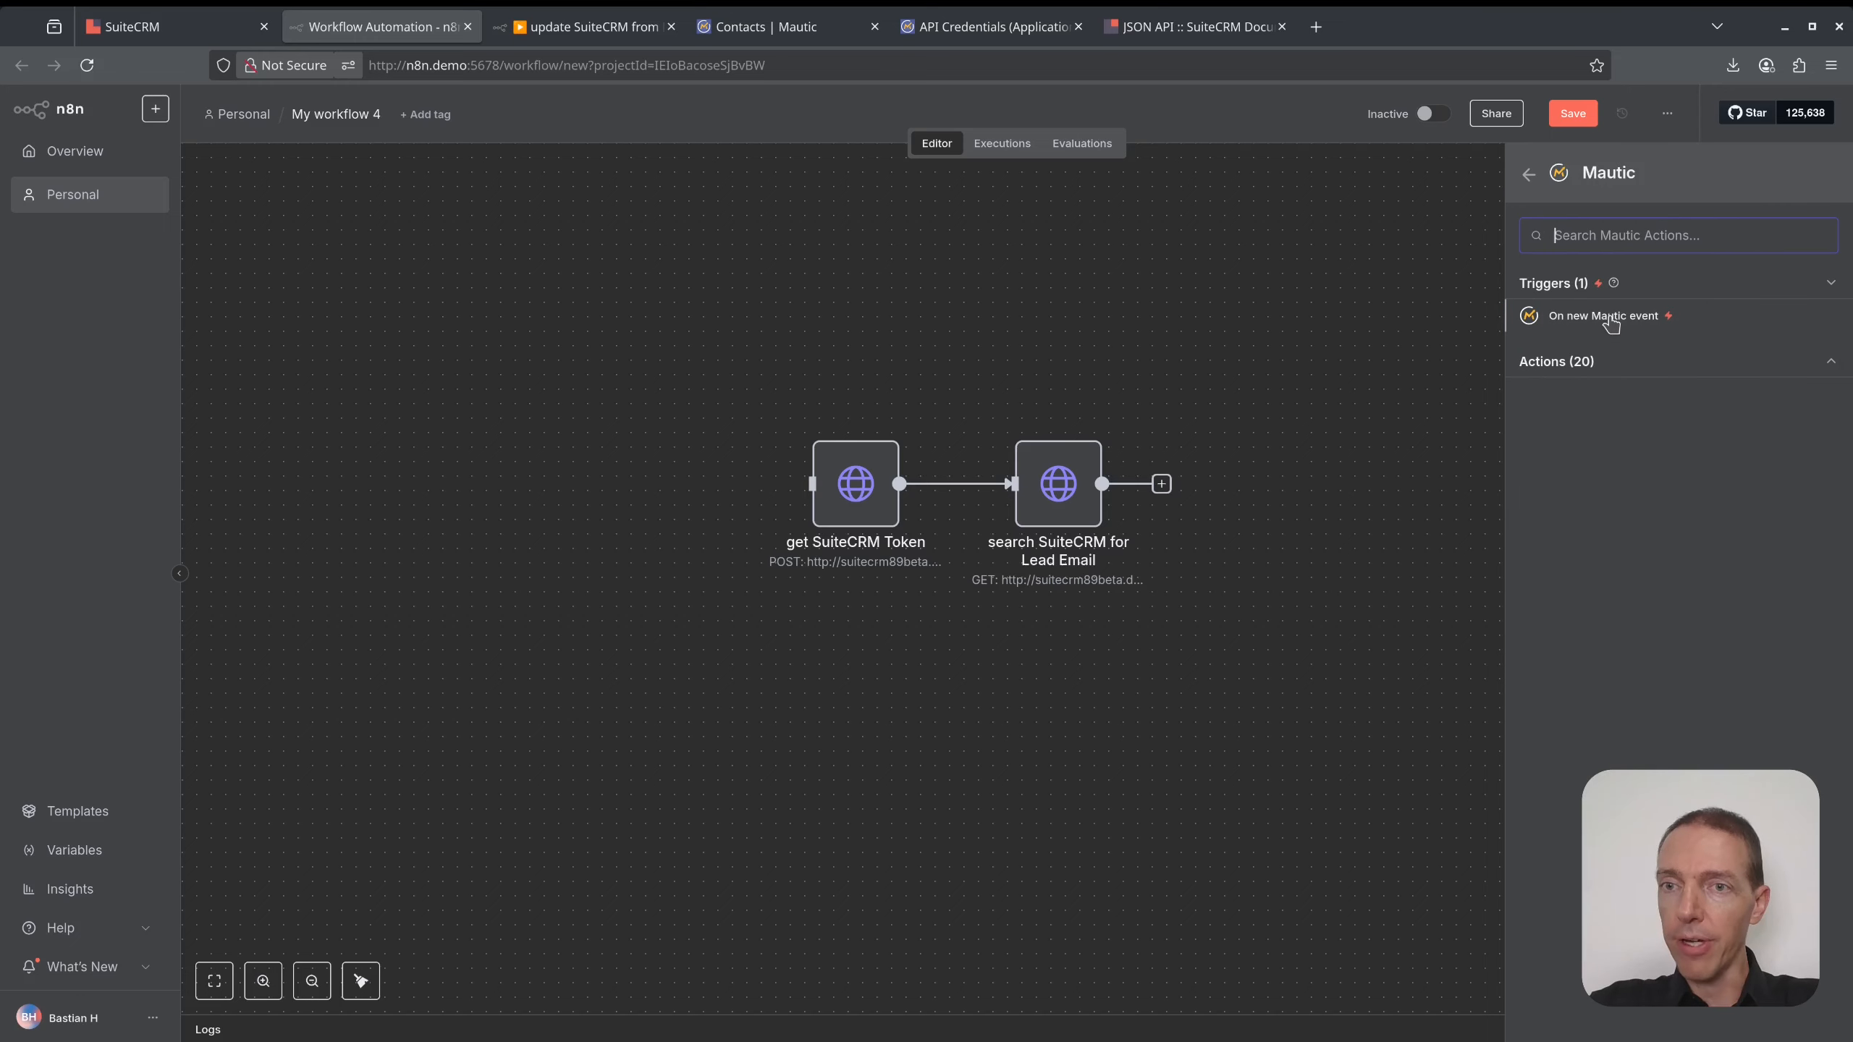
{"action": "left_click", "coordinate": [1572, 328]}
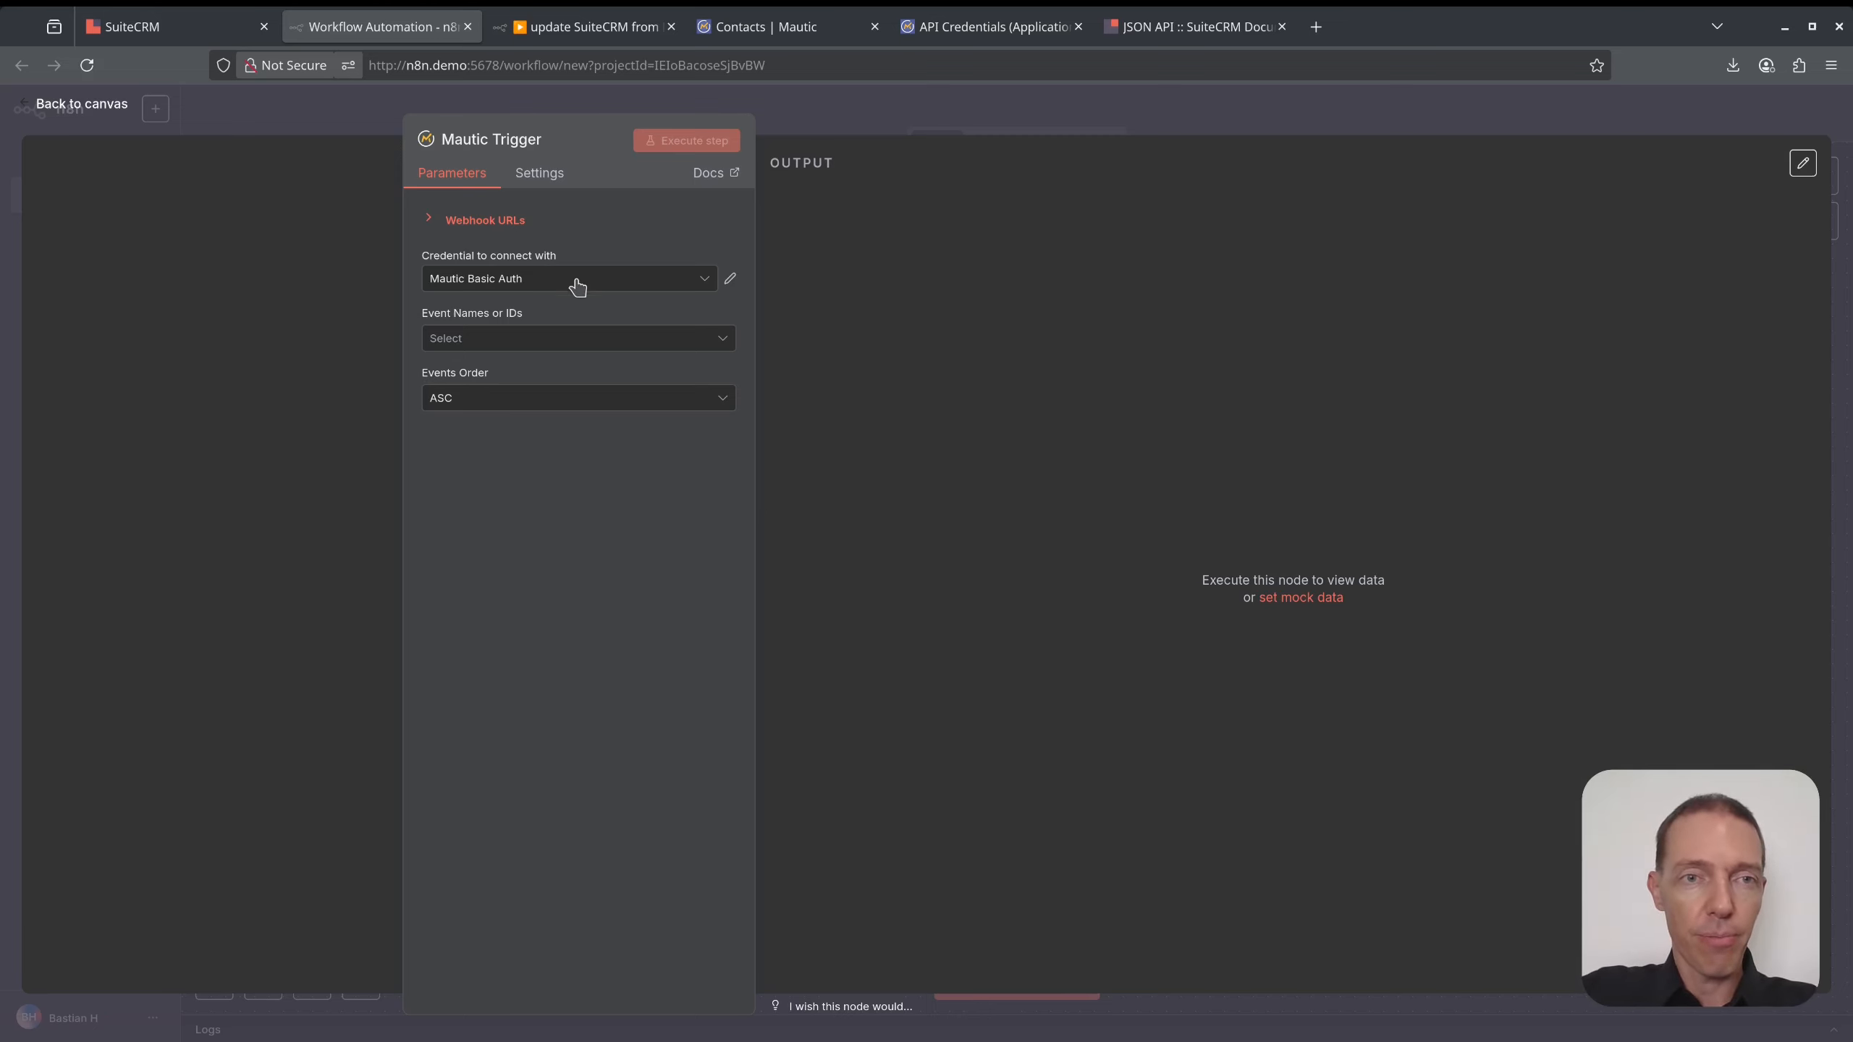
{"action": "left_click", "coordinate": [624, 338]}
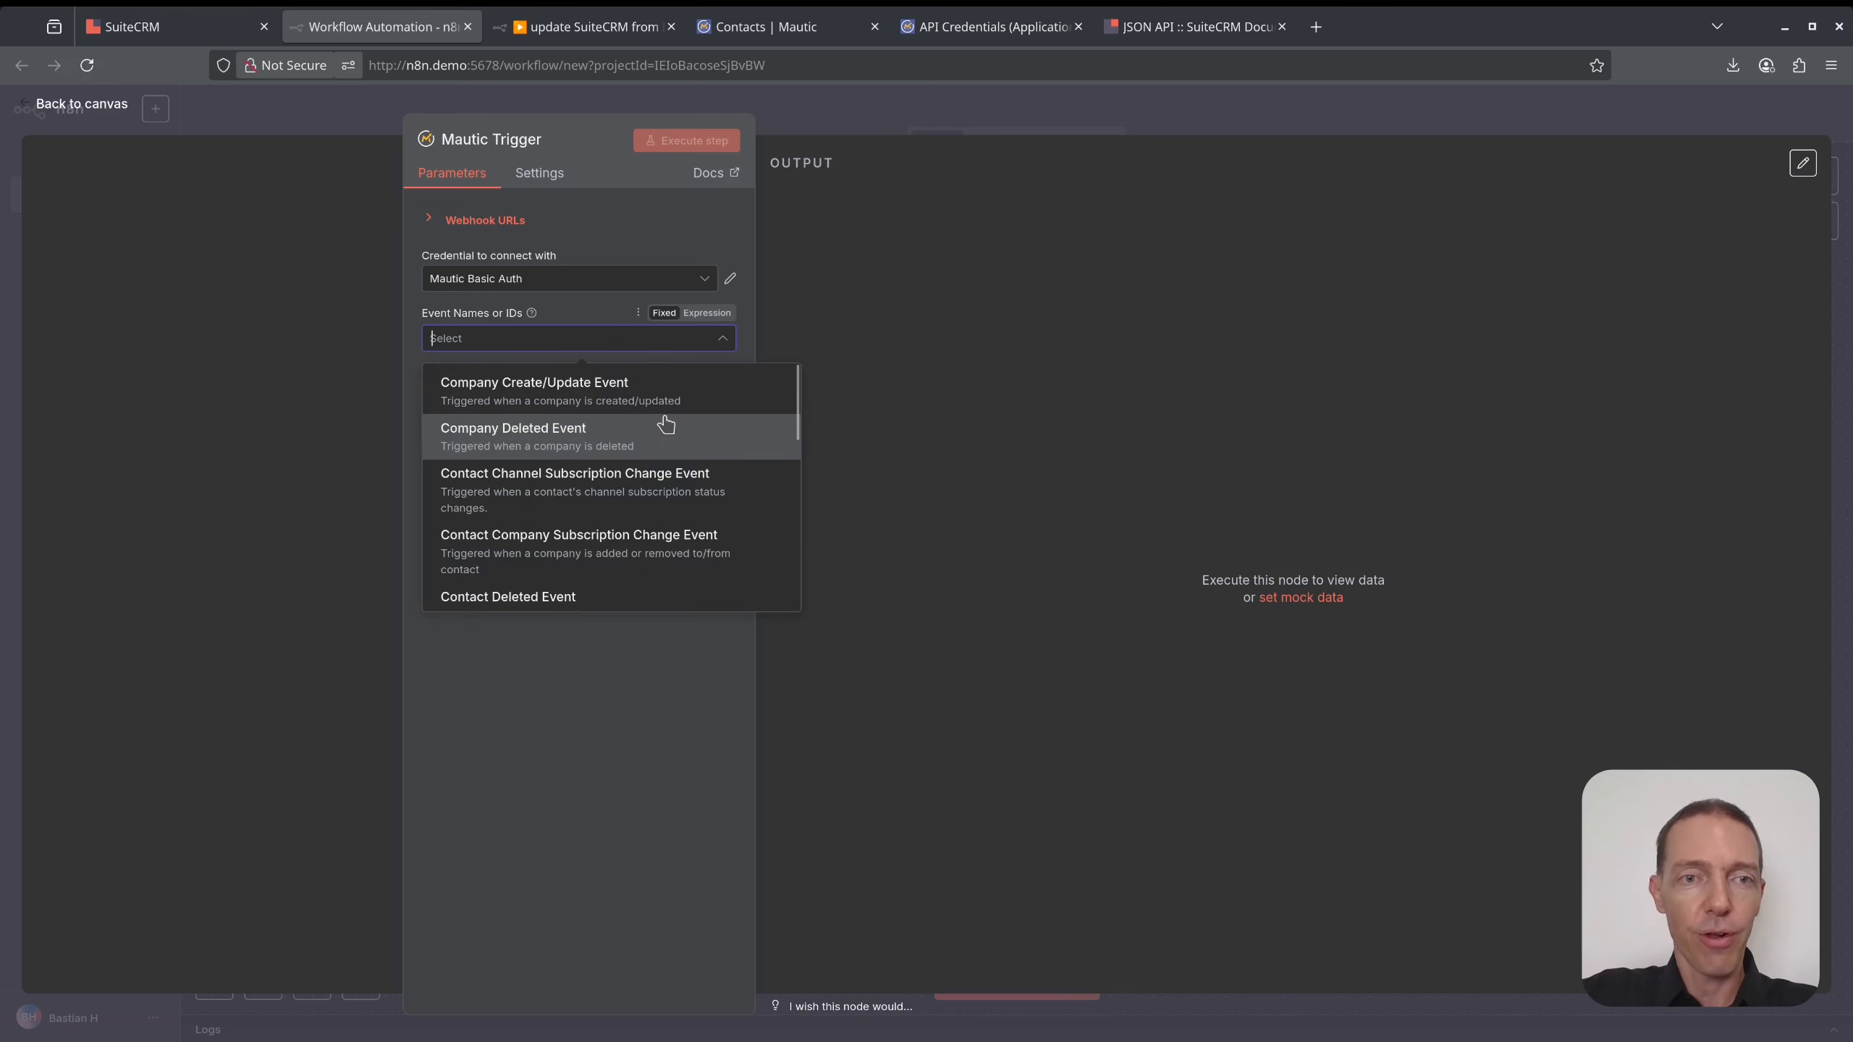
{"action": "scroll", "coordinate": [671, 489], "scroll_direction": "down", "scroll_amount": 7}
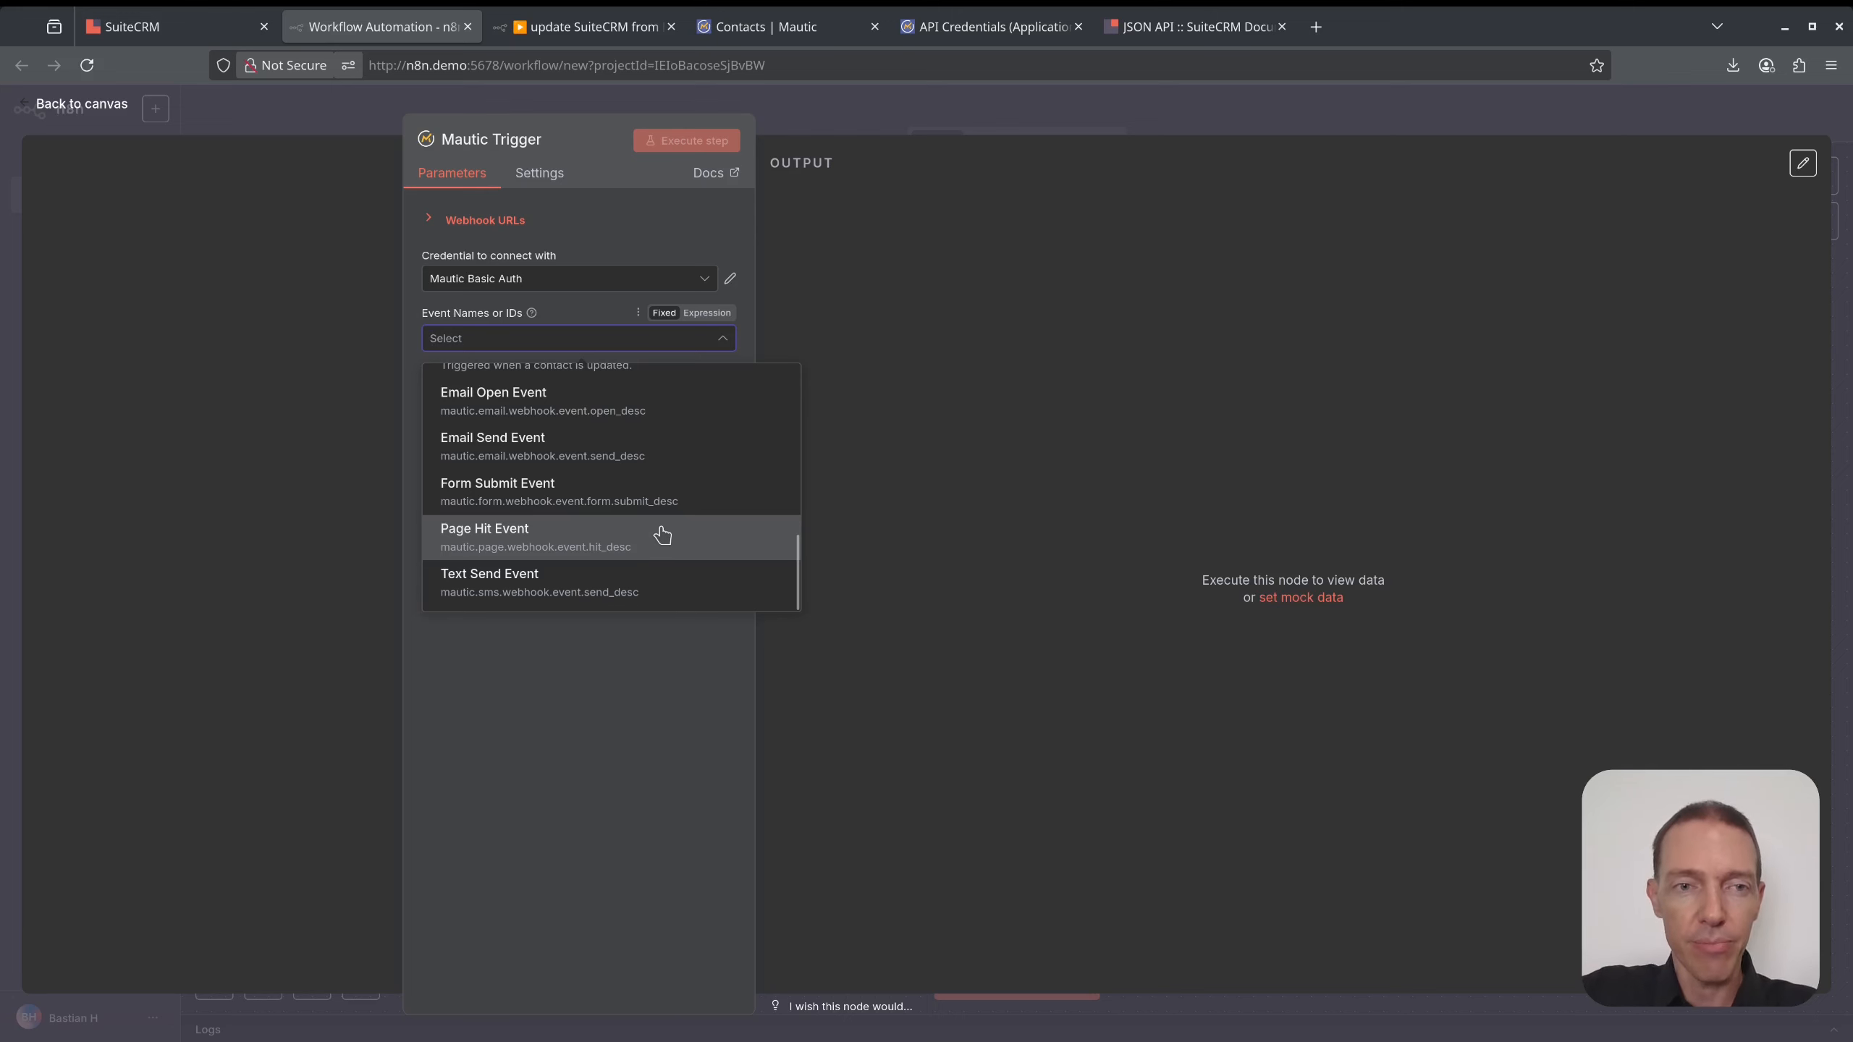
{"action": "scroll", "coordinate": [659, 541], "scroll_direction": "up", "scroll_amount": 2}
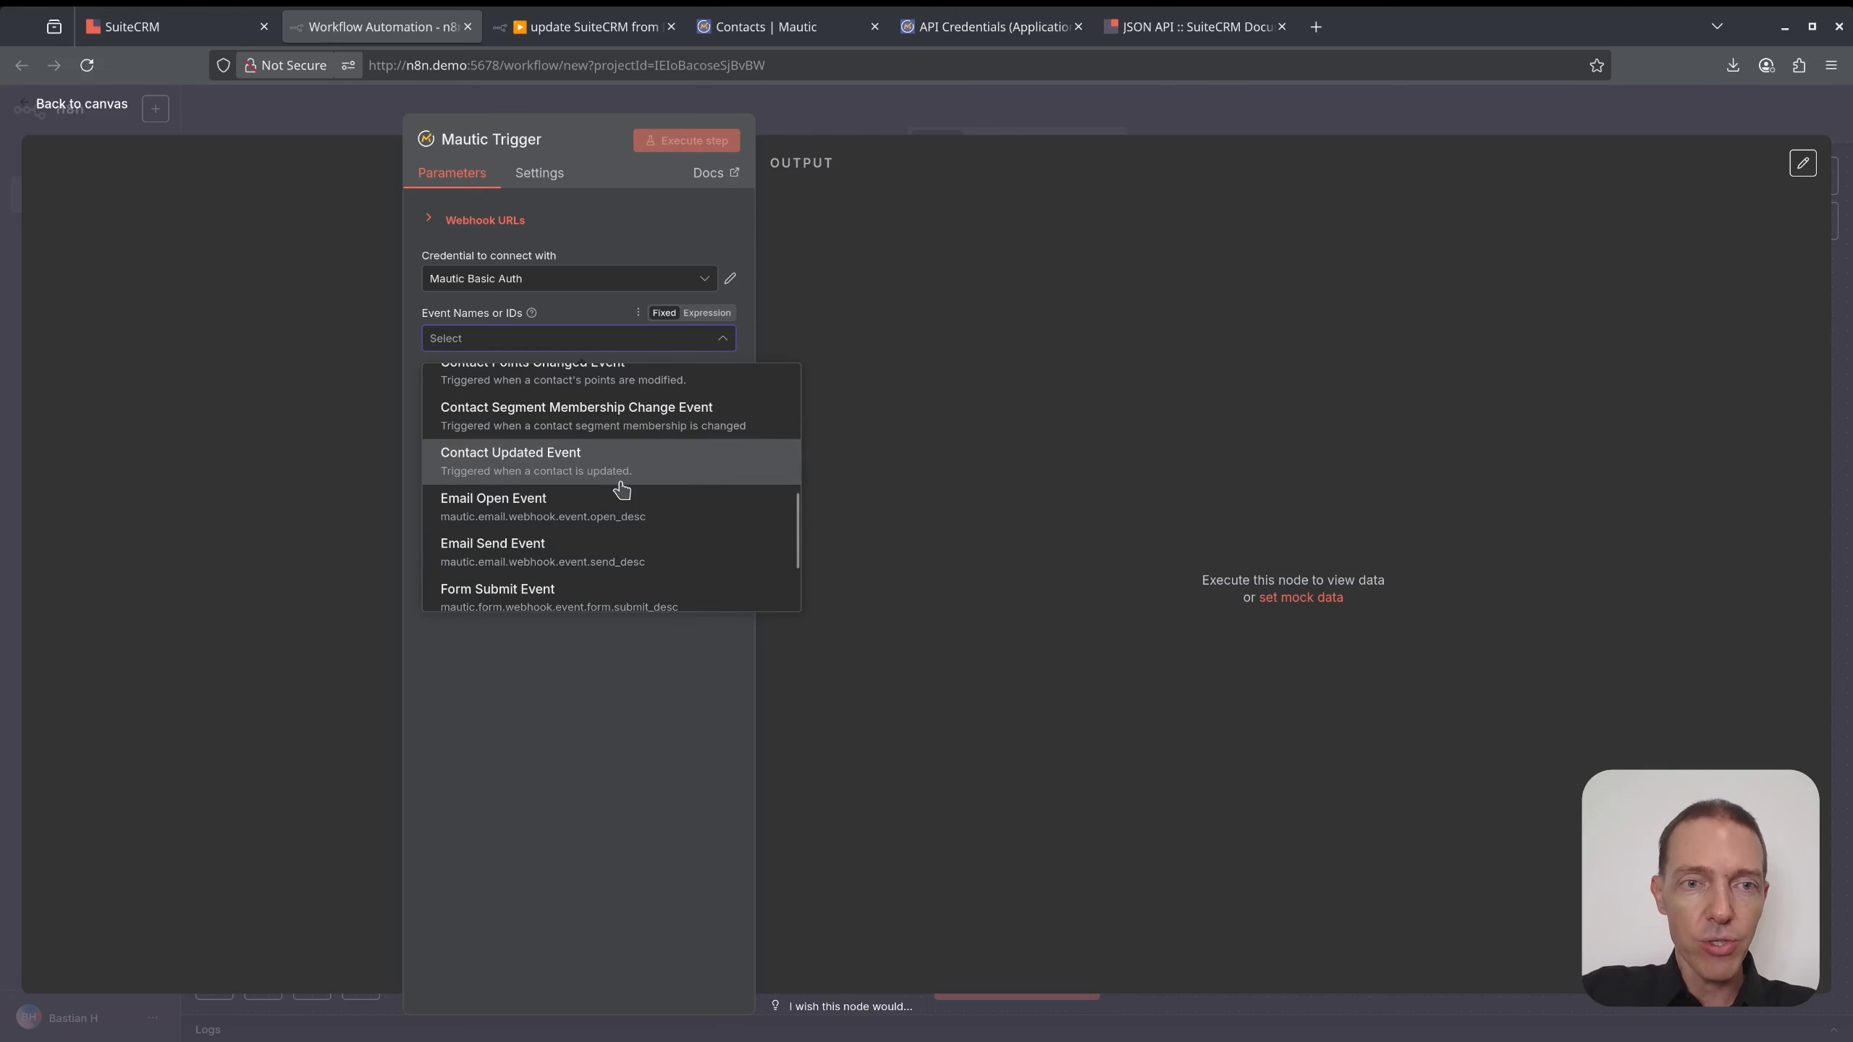
{"action": "scroll", "coordinate": [619, 483], "scroll_direction": "up", "scroll_amount": 2}
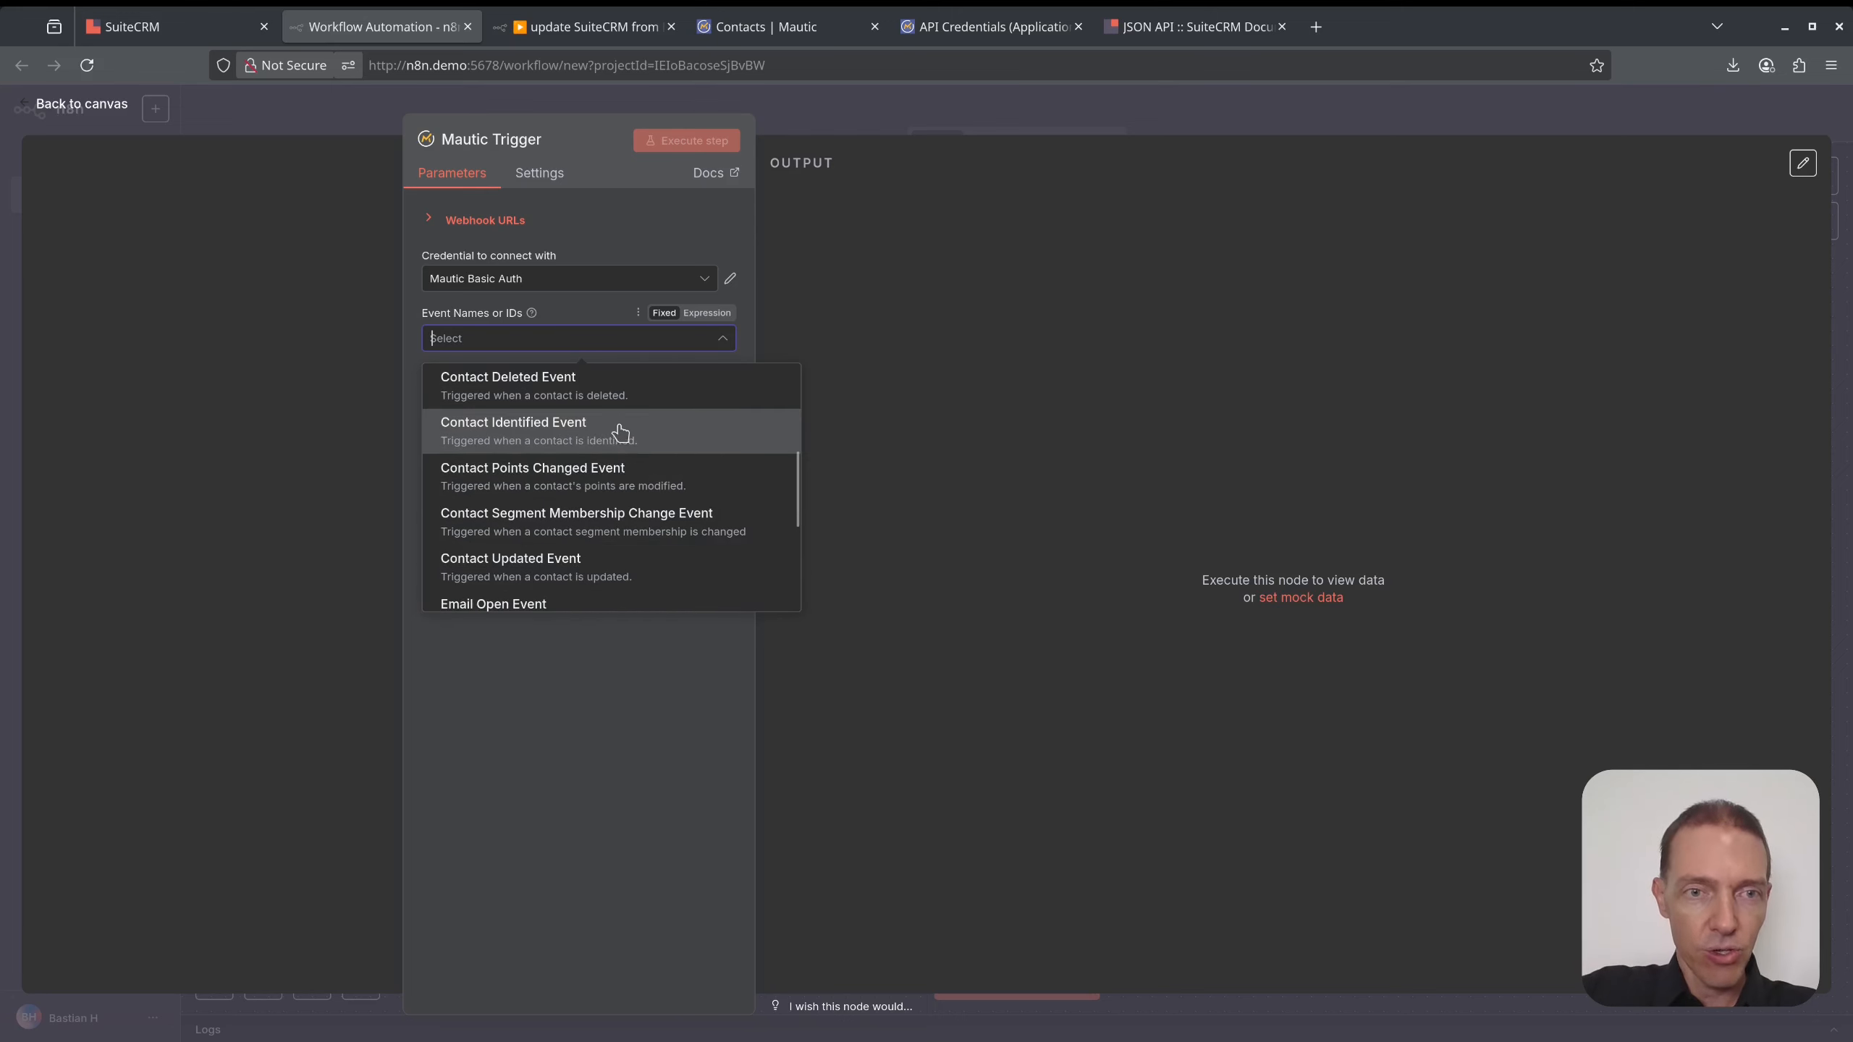
{"action": "left_click", "coordinate": [629, 432]}
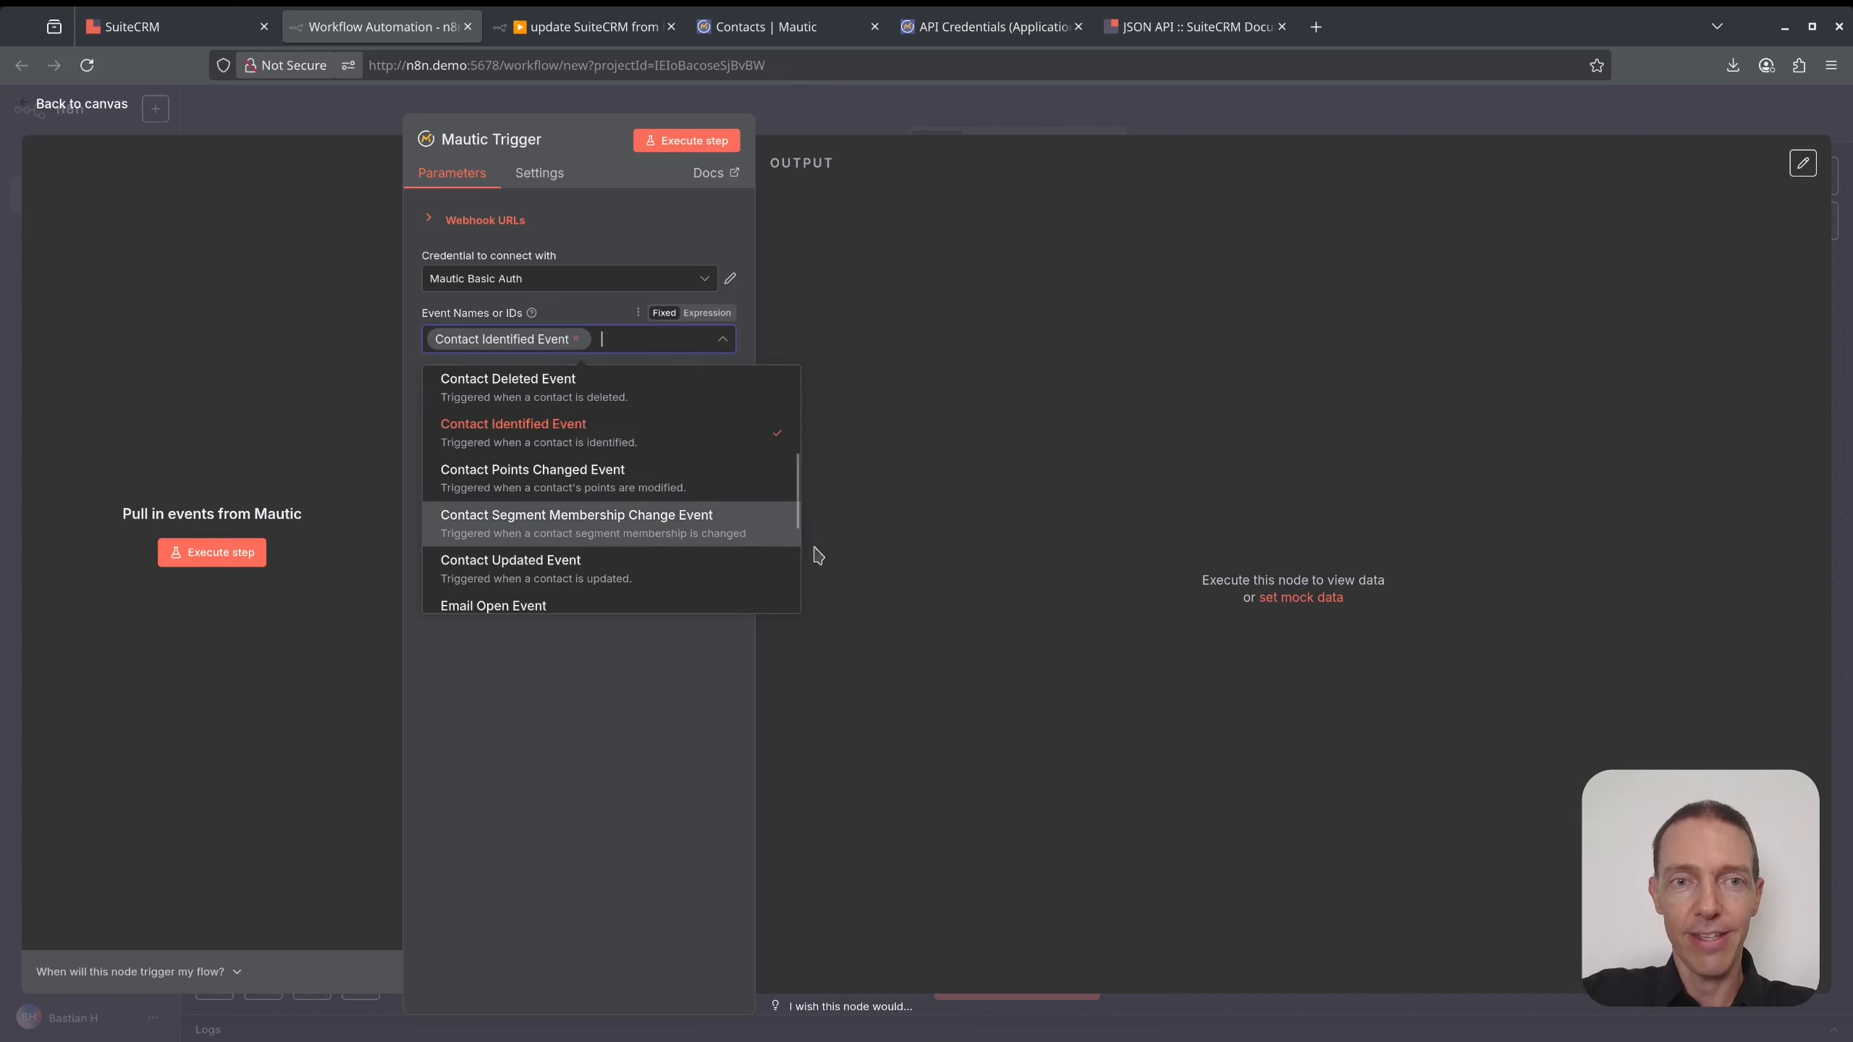
{"action": "left_click", "coordinate": [901, 504]}
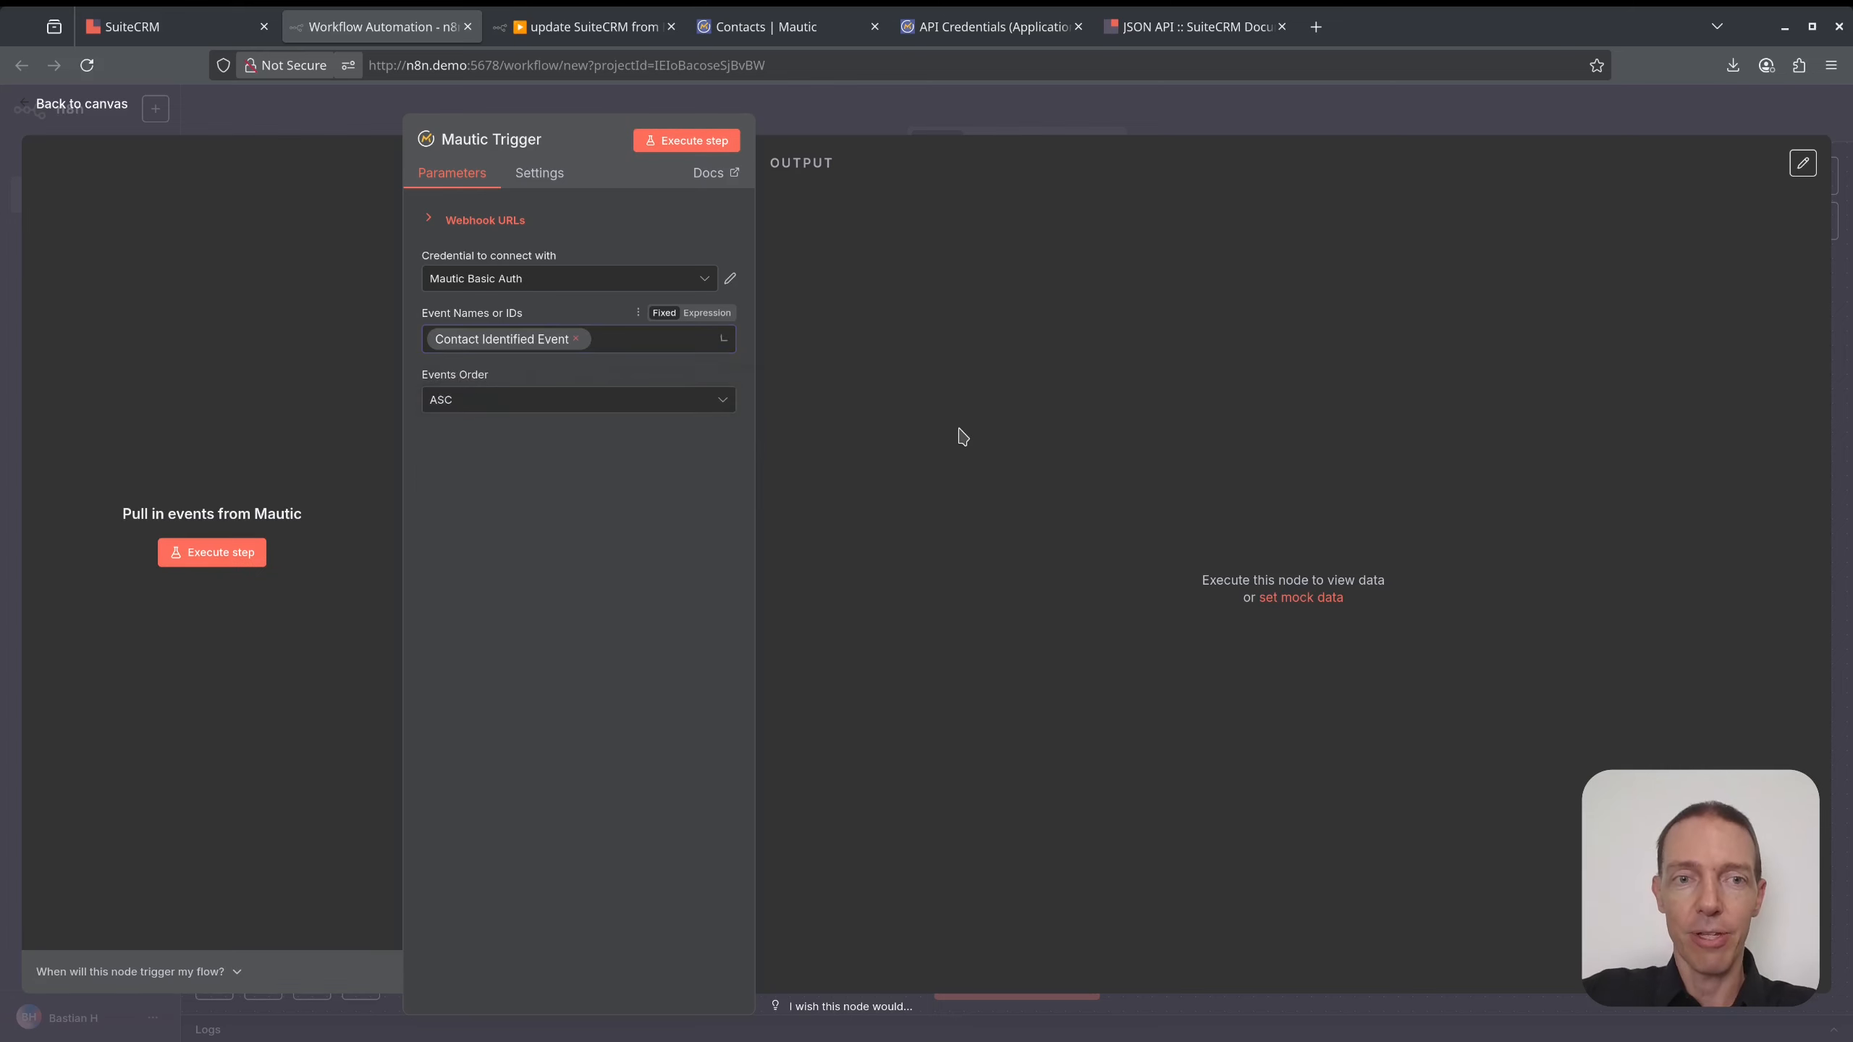
- Copy the trigger's test webhook URL and place the trigger left of get SuiteCRM Token
{"action": "left_click", "coordinate": [456, 221]}
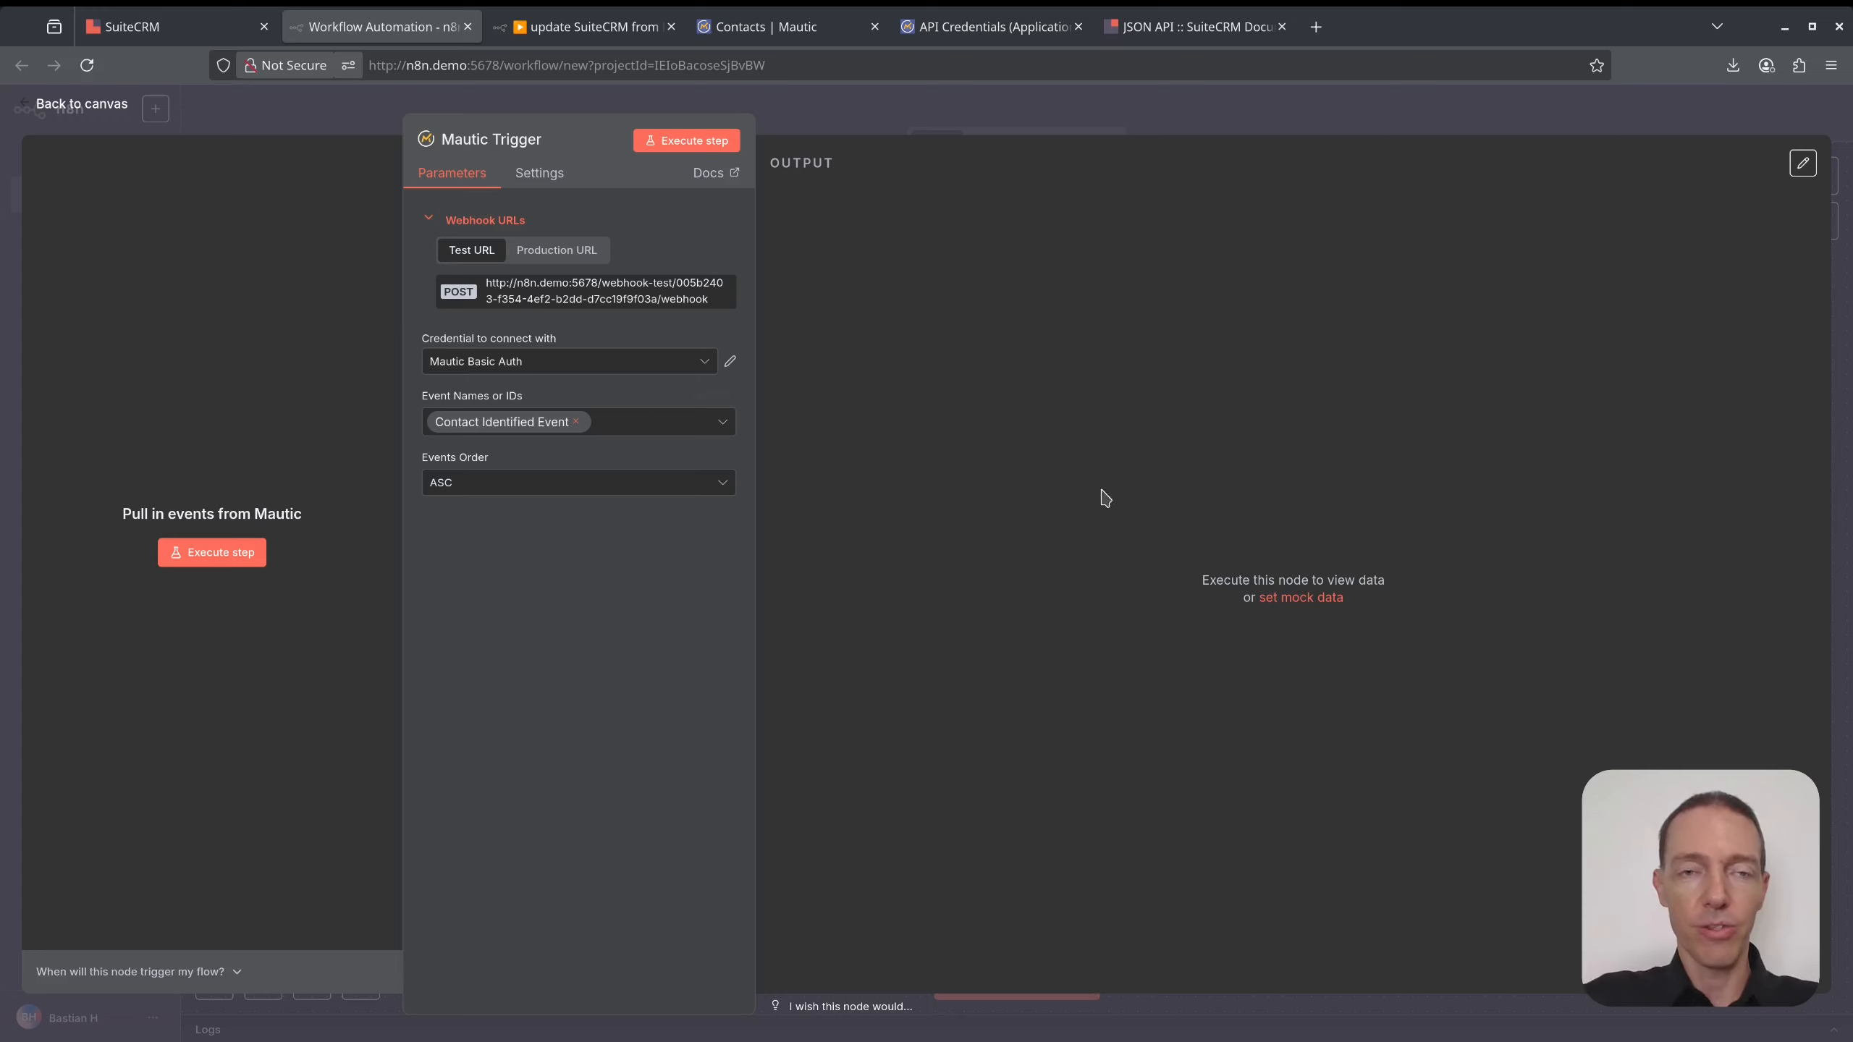
{"action": "left_click", "coordinate": [651, 305]}
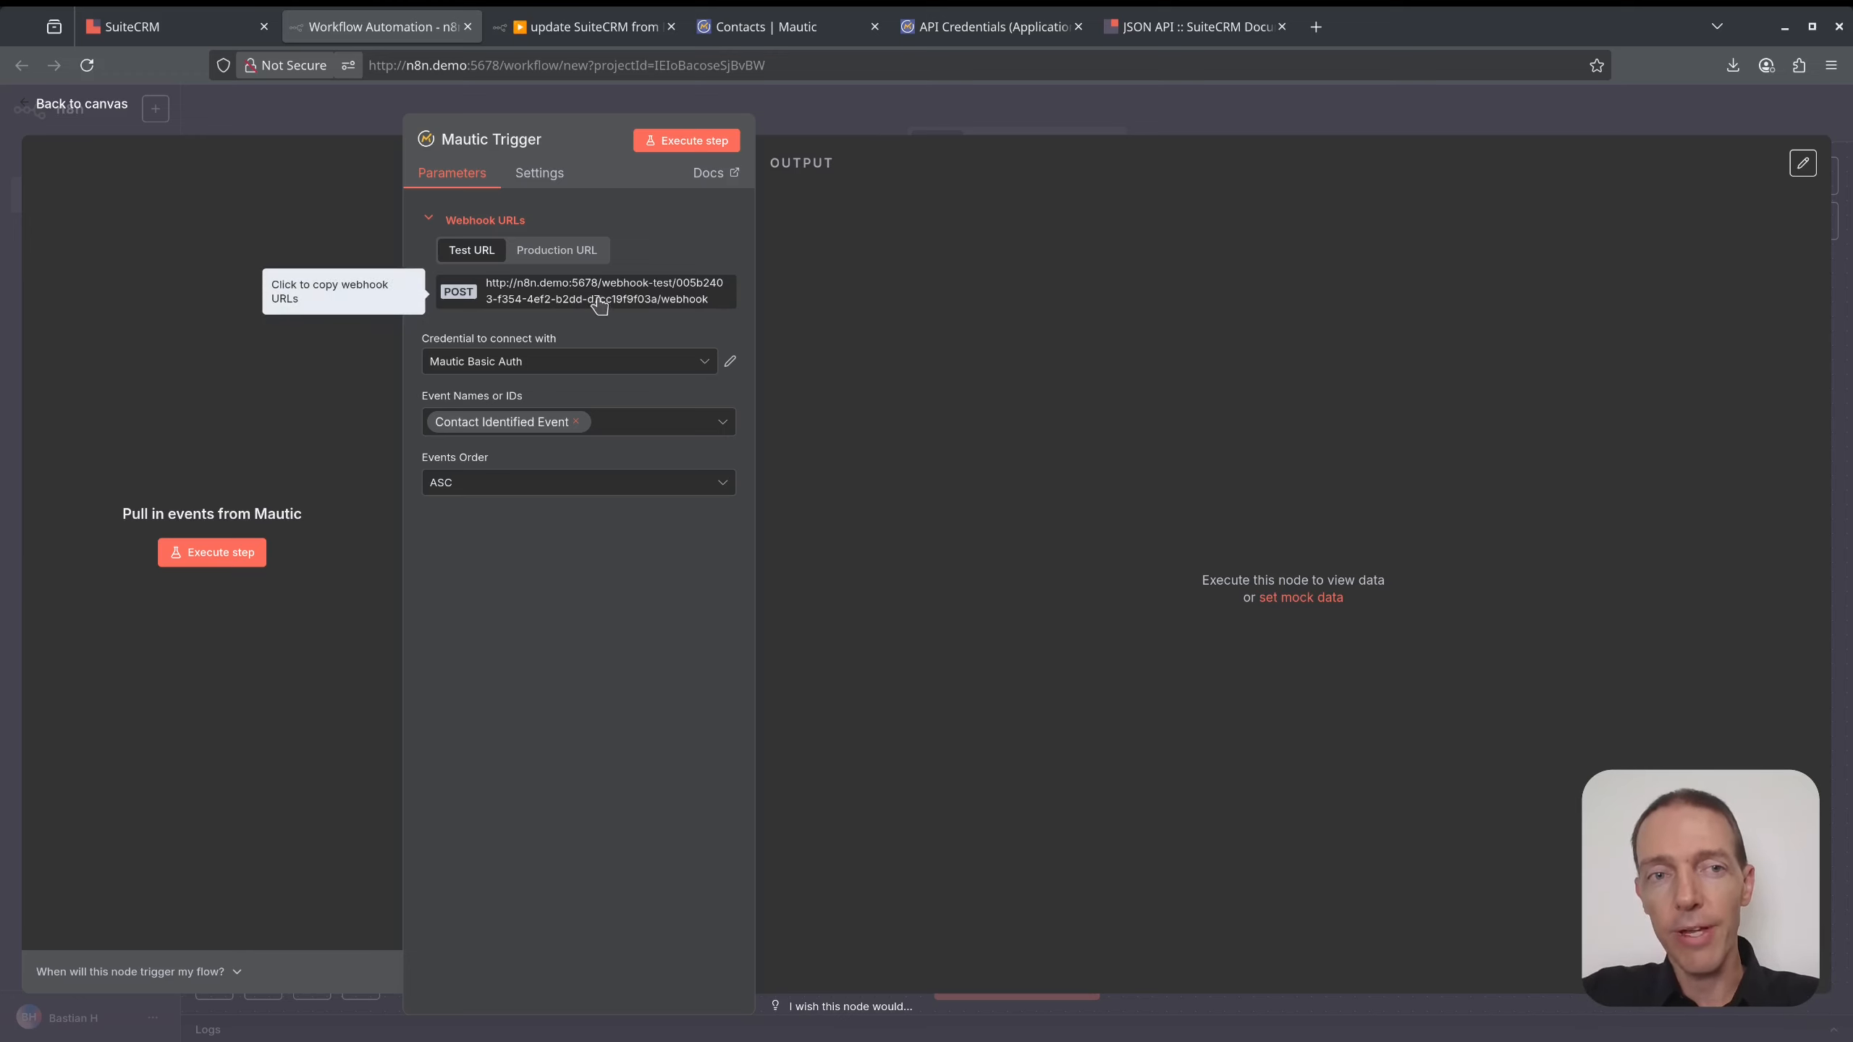
{"action": "left_click", "coordinate": [568, 252]}
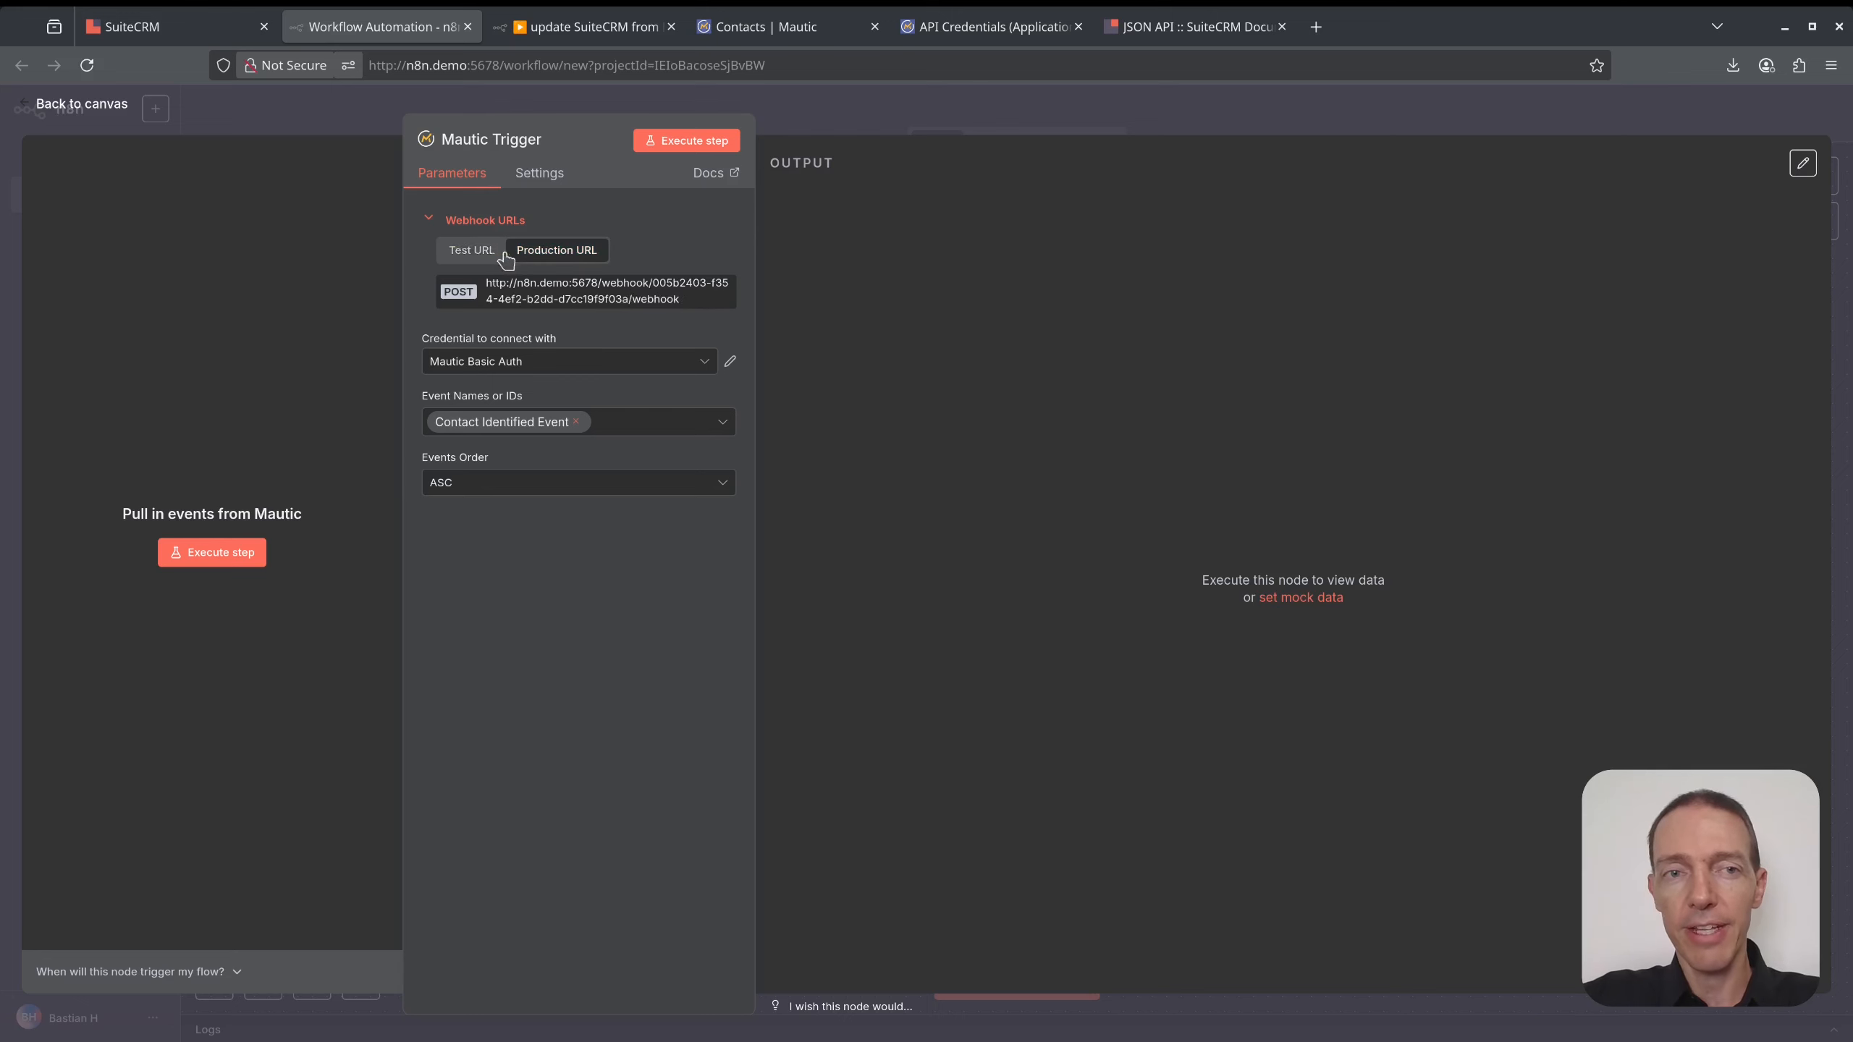
{"action": "left_click", "coordinate": [471, 249]}
{"action": "left_click", "coordinate": [566, 310]}
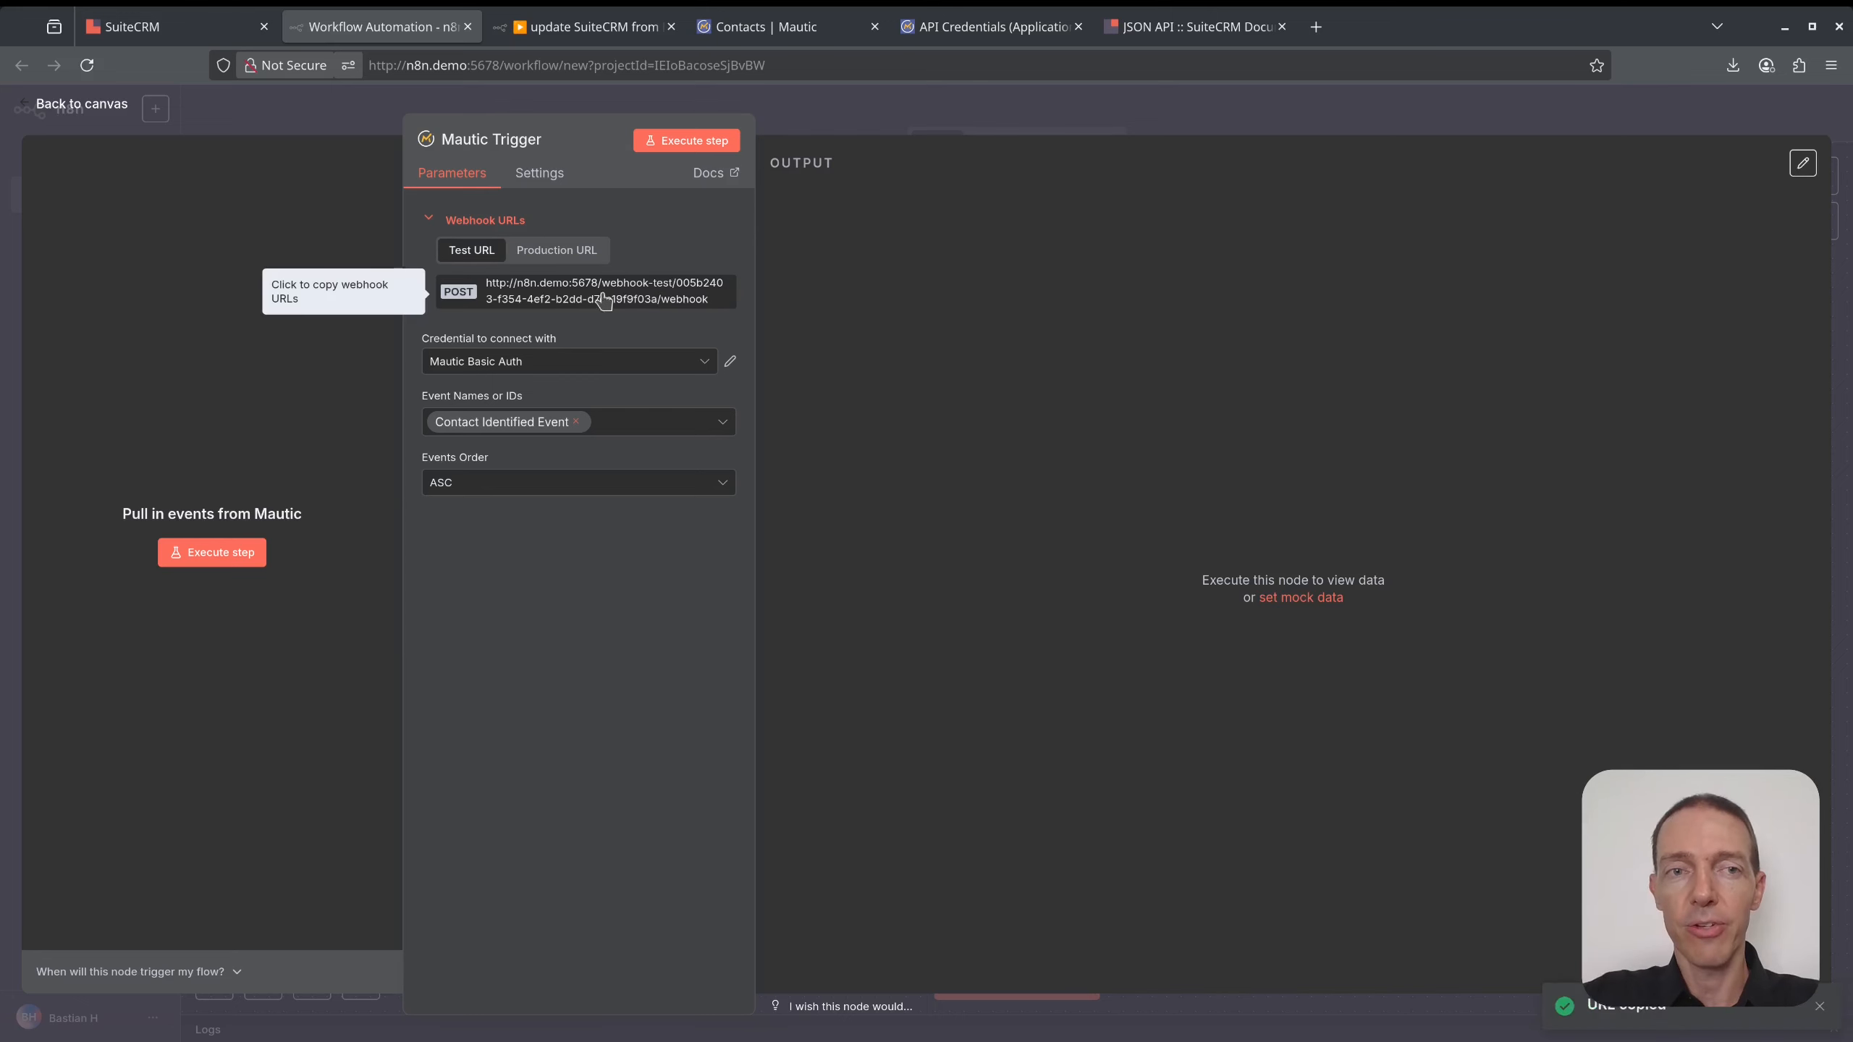
{"action": "left_click", "coordinate": [900, 134]}
{"action": "left_click_drag", "start_coordinate": [985, 617], "coordinate": [838, 488]}
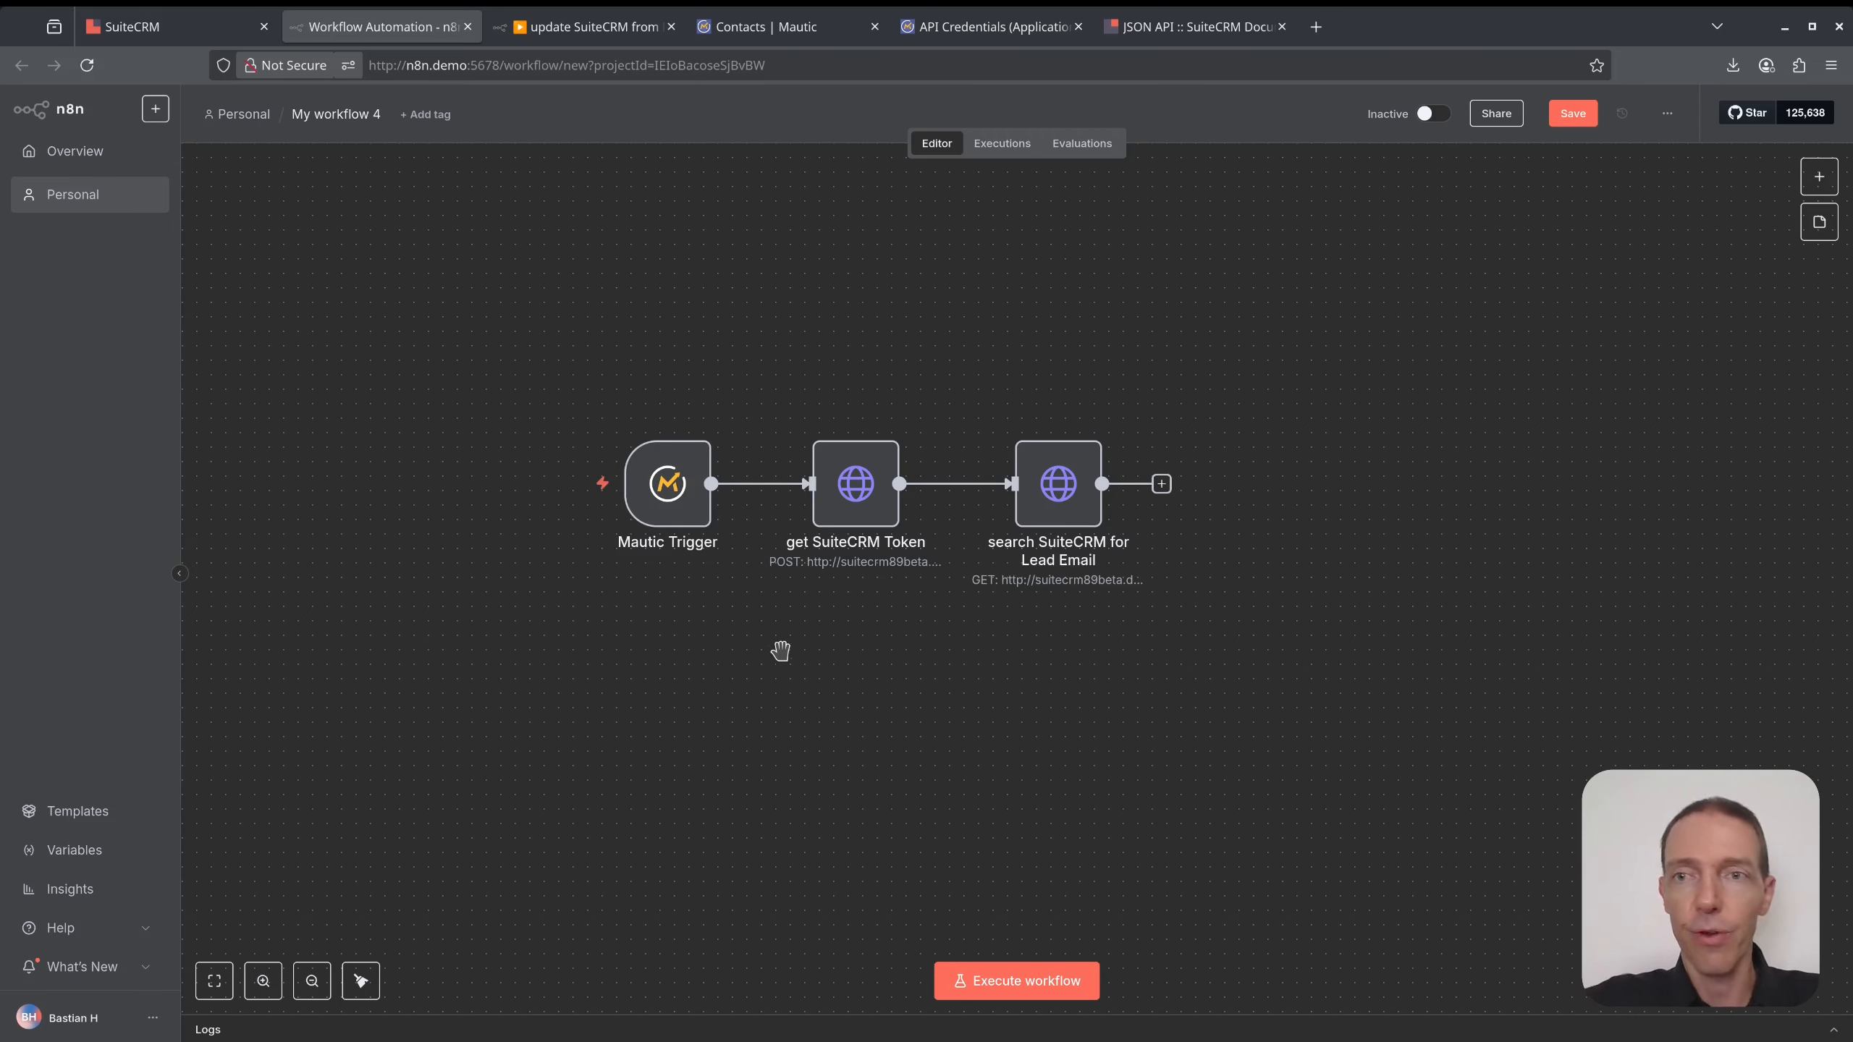
- Rename the workflow to 'create new Lead or Note in SuiteCRM from Mautic' and save it
{"action": "left_click", "coordinate": [358, 118]}
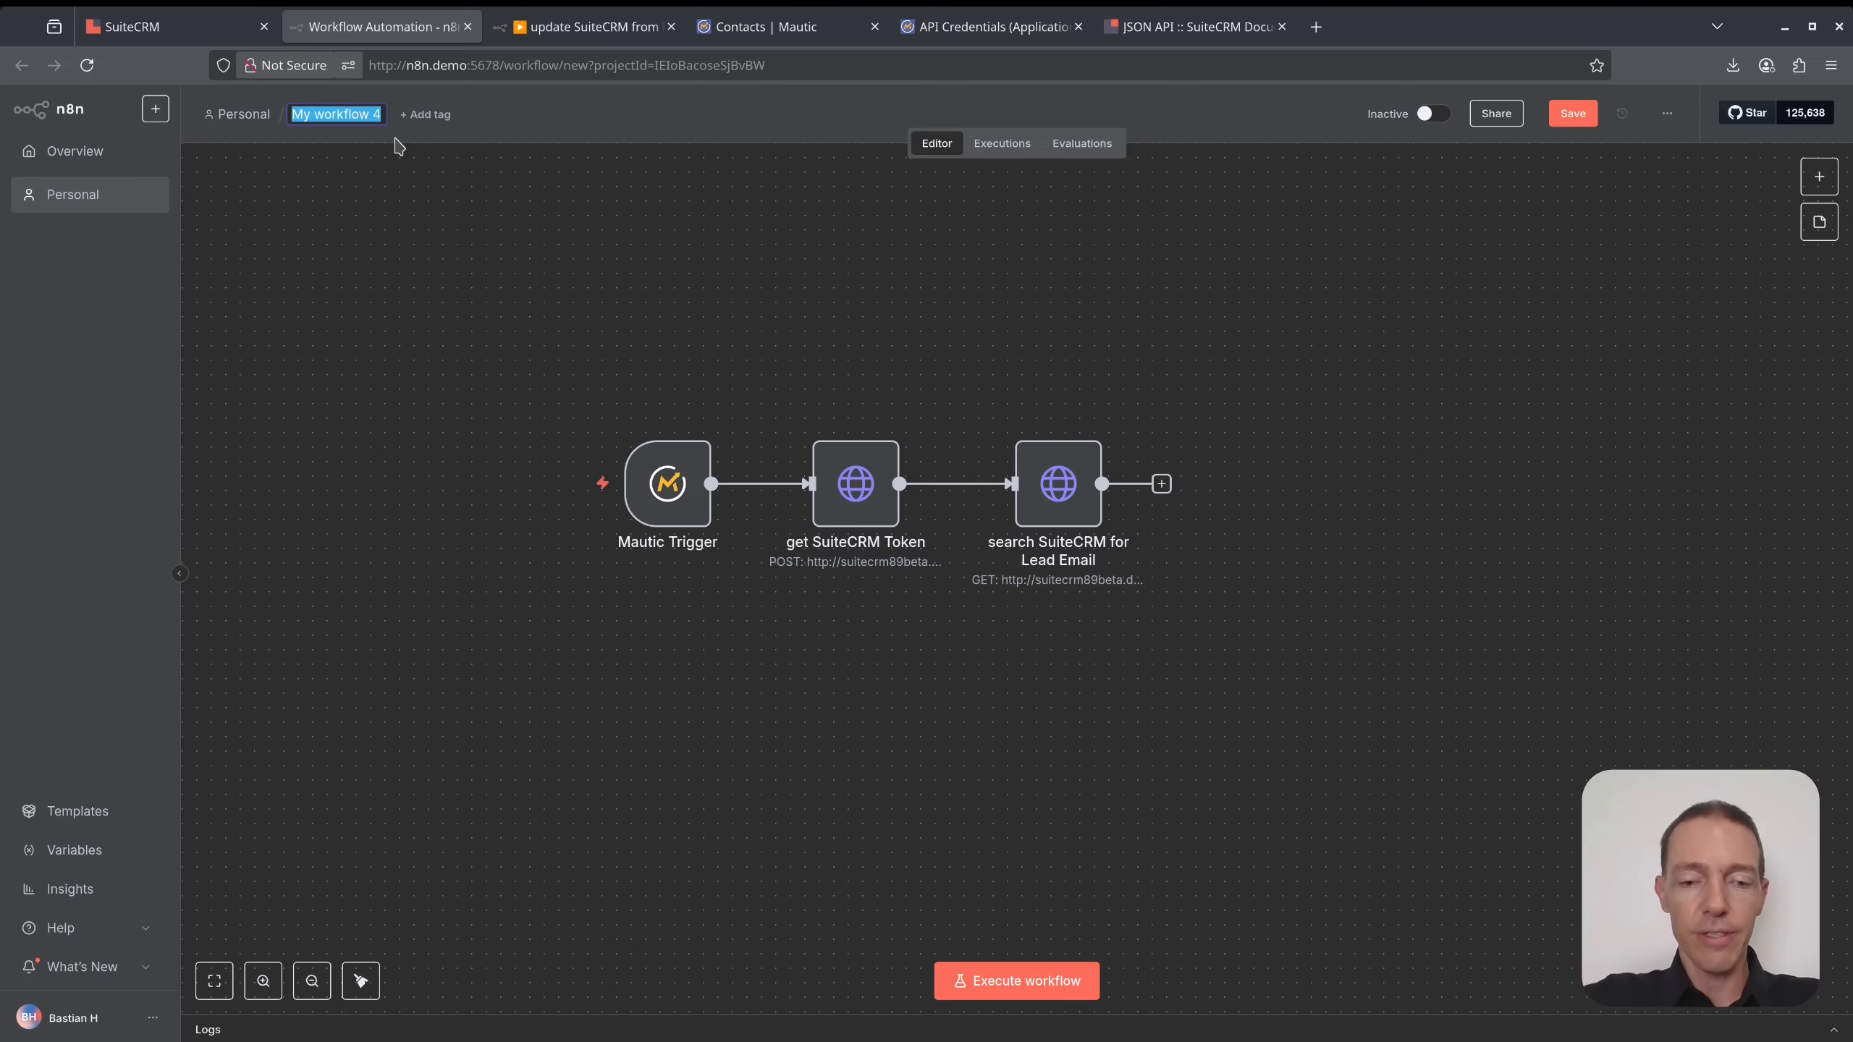
{"action": "type", "text": "create new Lea"}
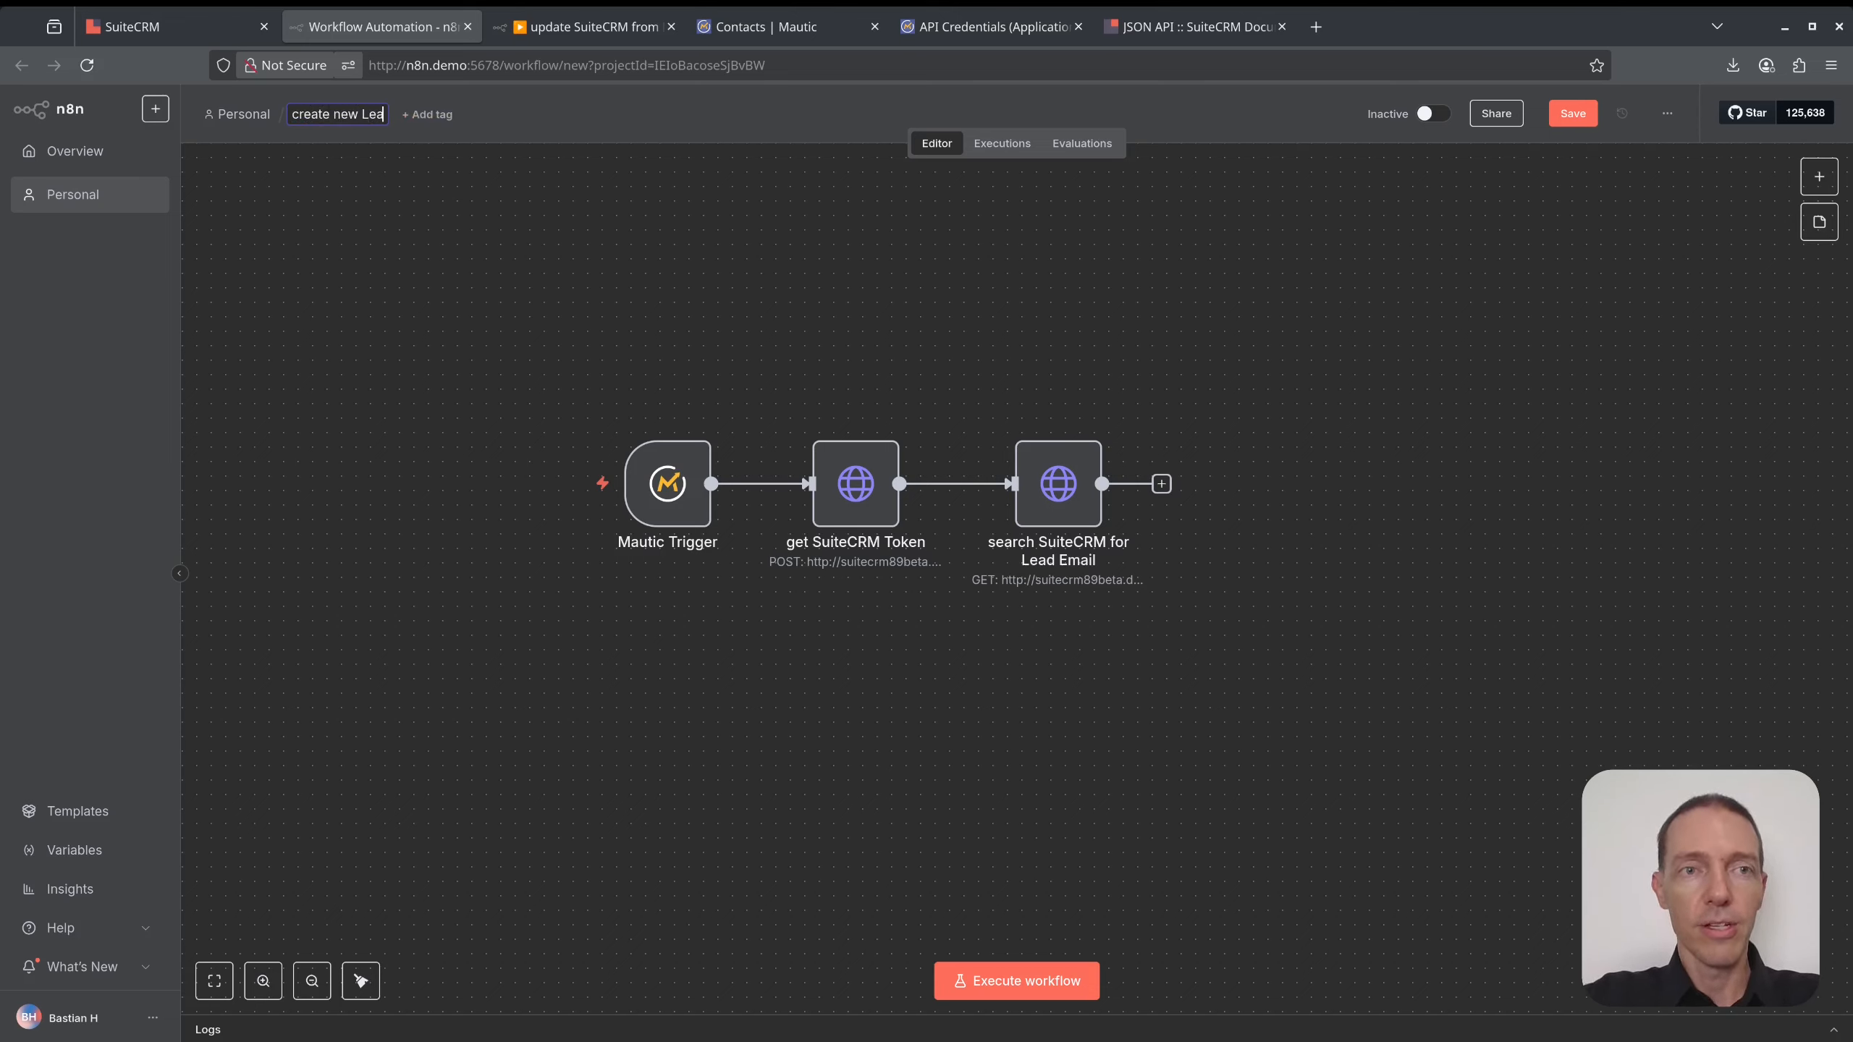
{"action": "type", "text": "d or Note "}
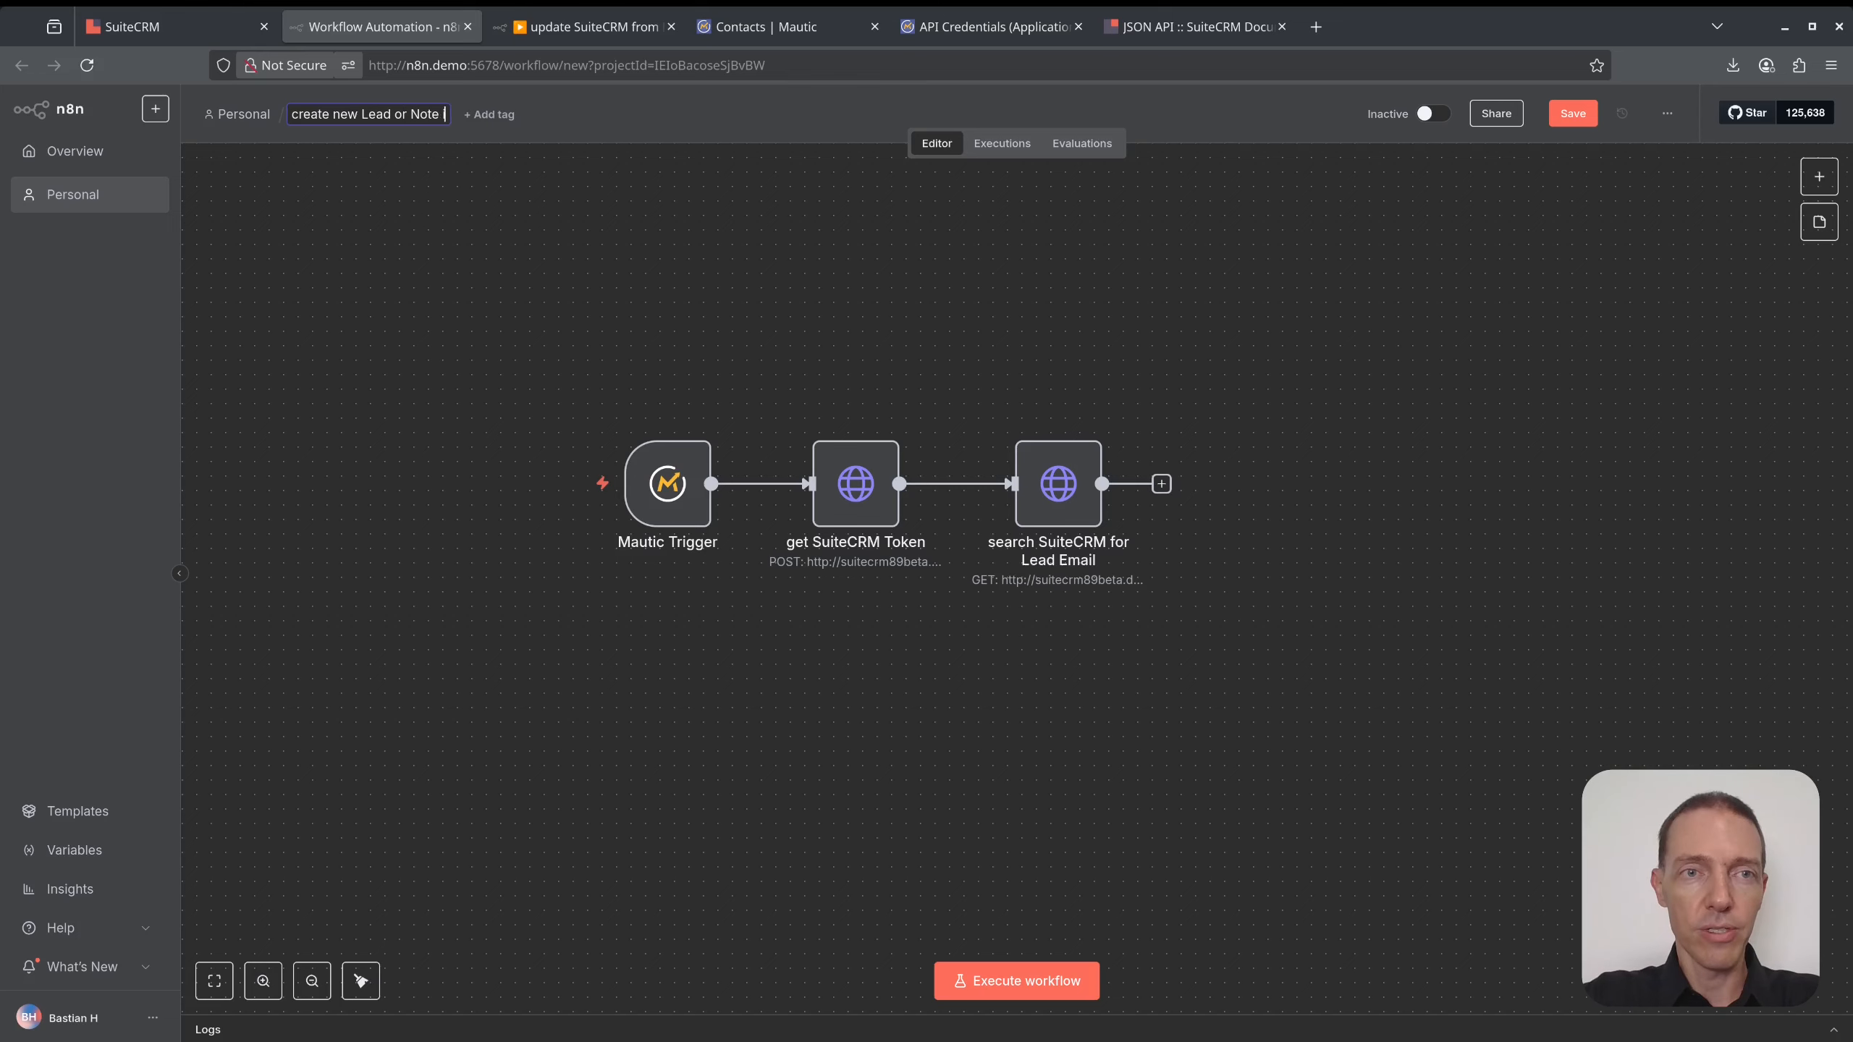
{"action": "type", "text": "in SuiteC"}
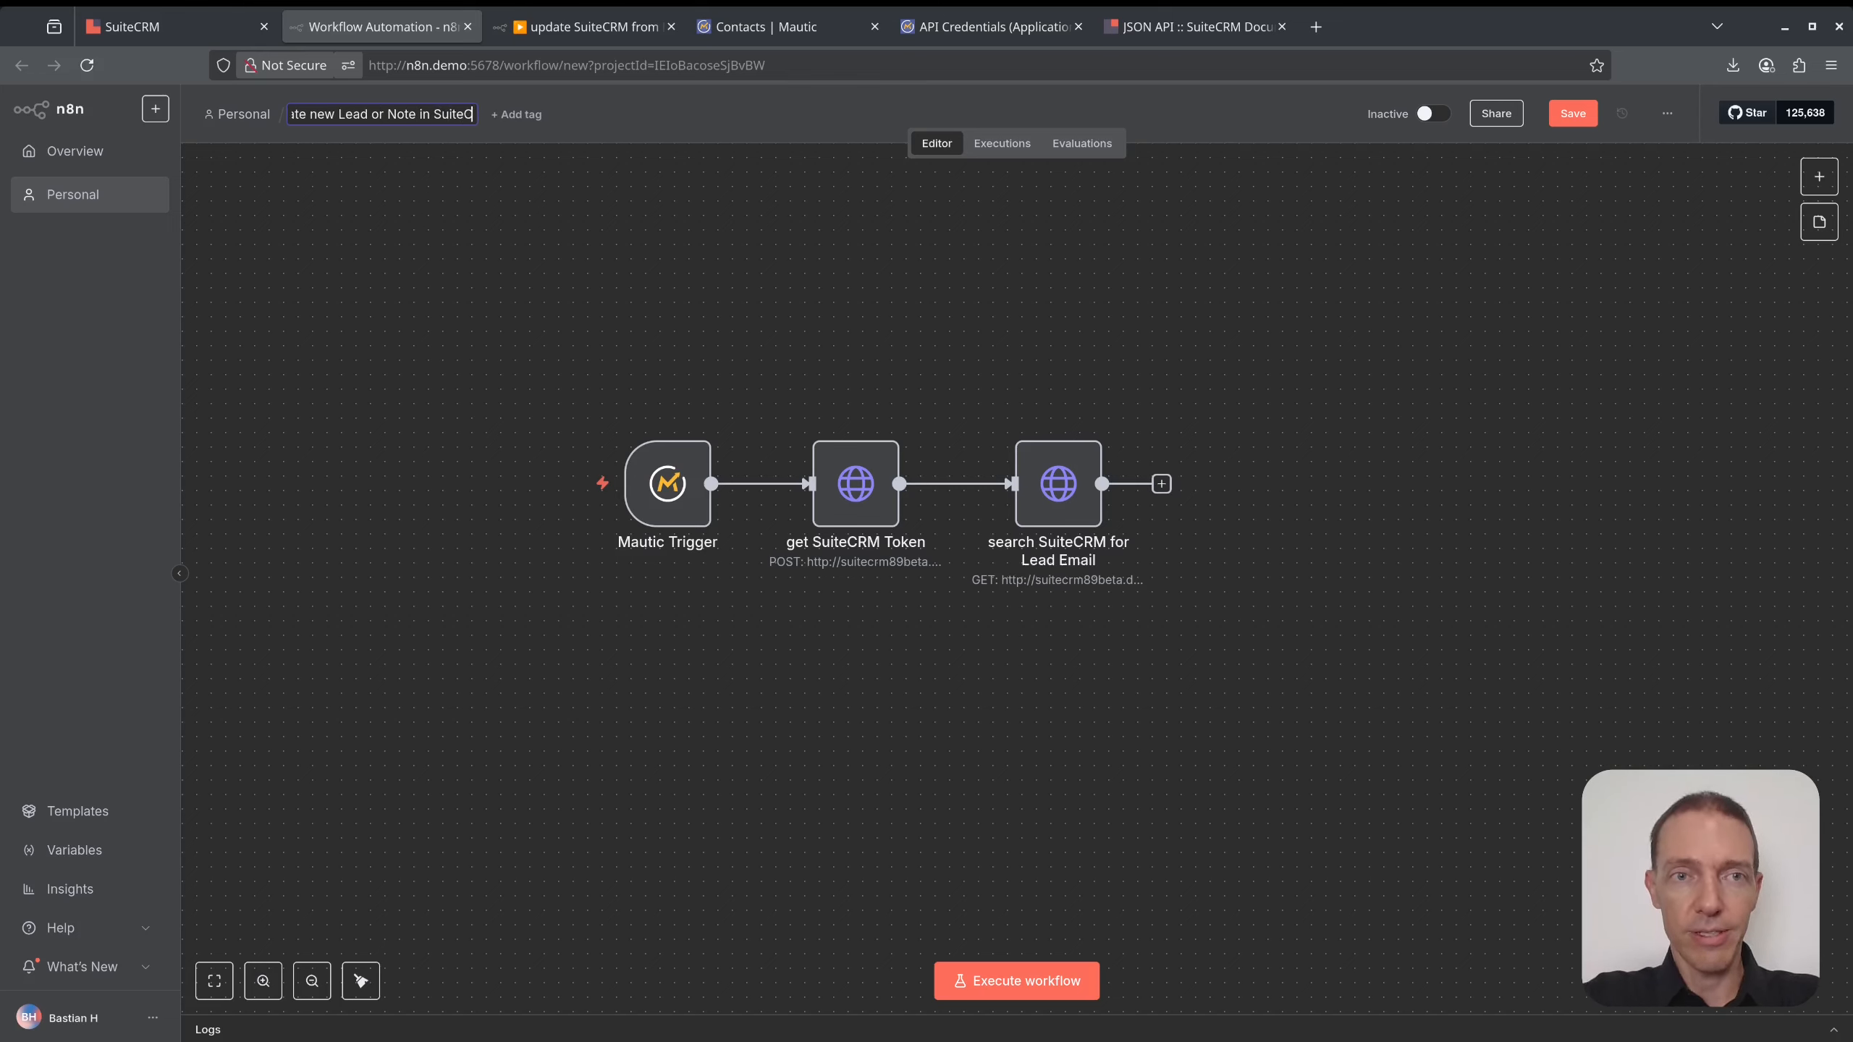
{"action": "type", "text": "RM from Mautic"}
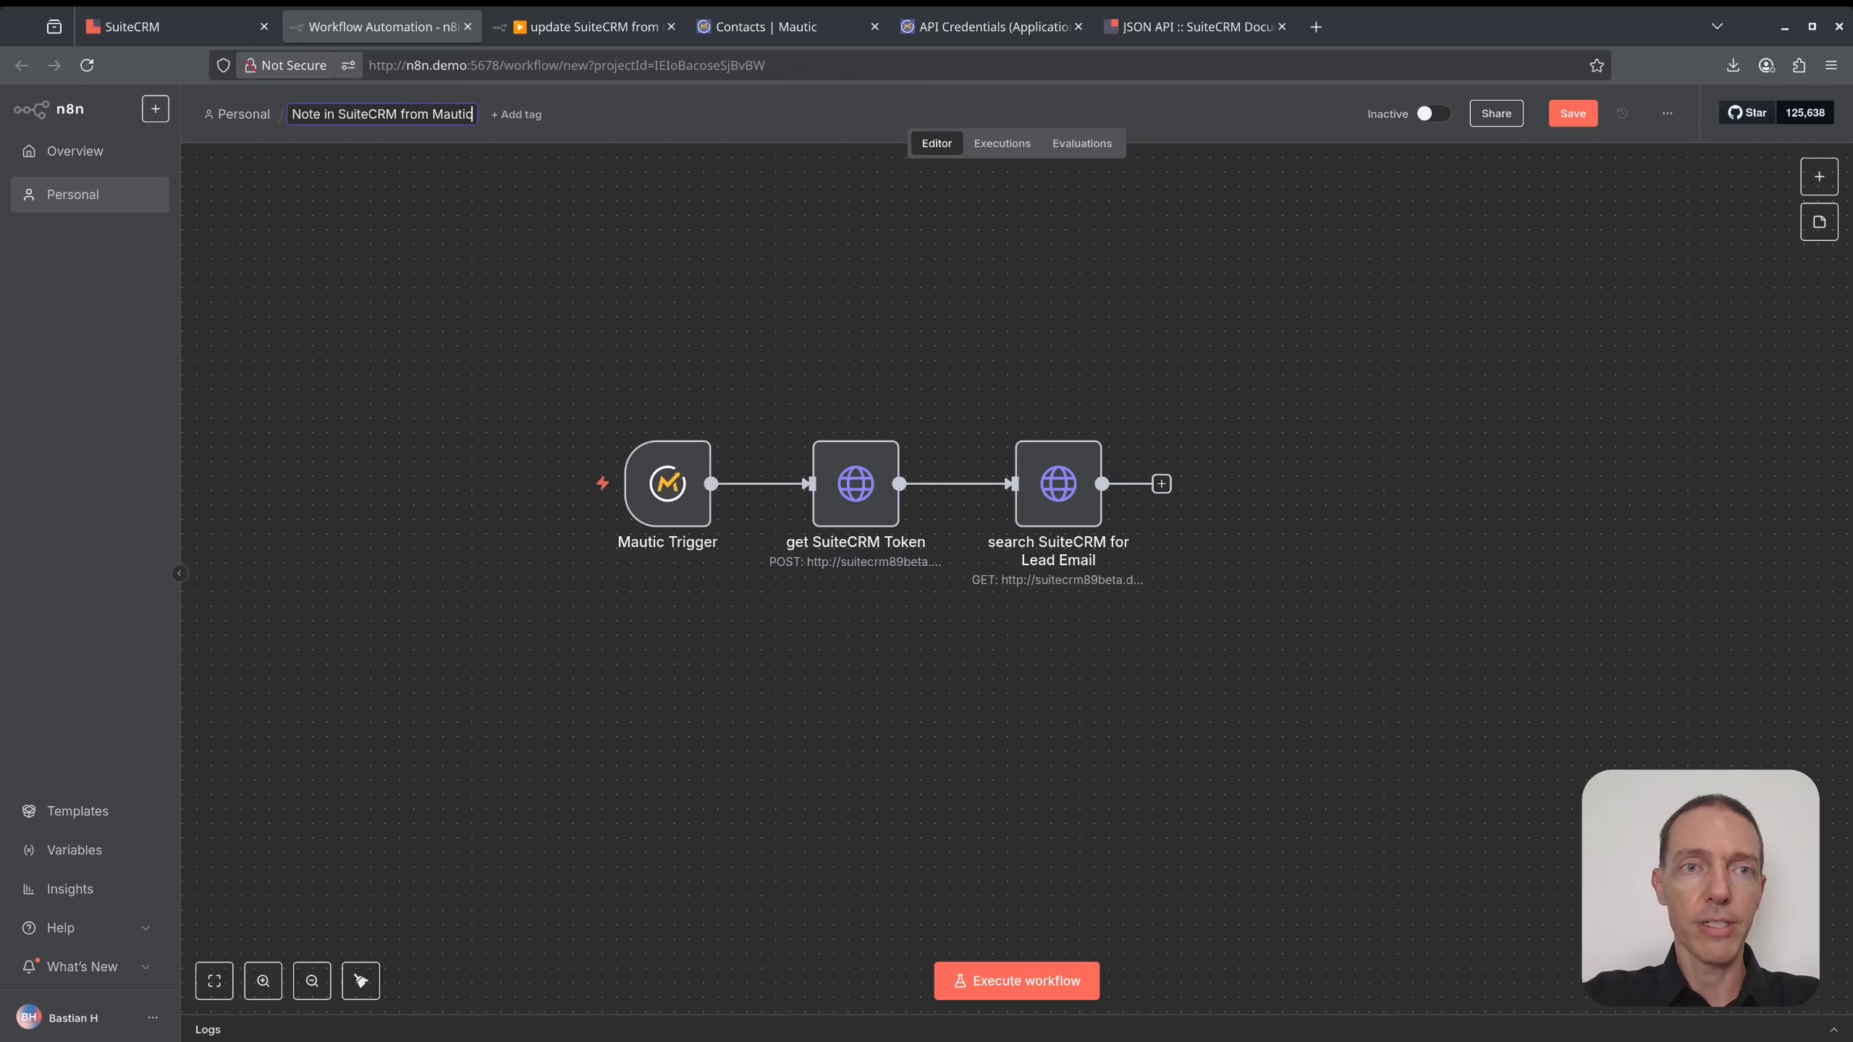
{"action": "key", "text": "Return"}
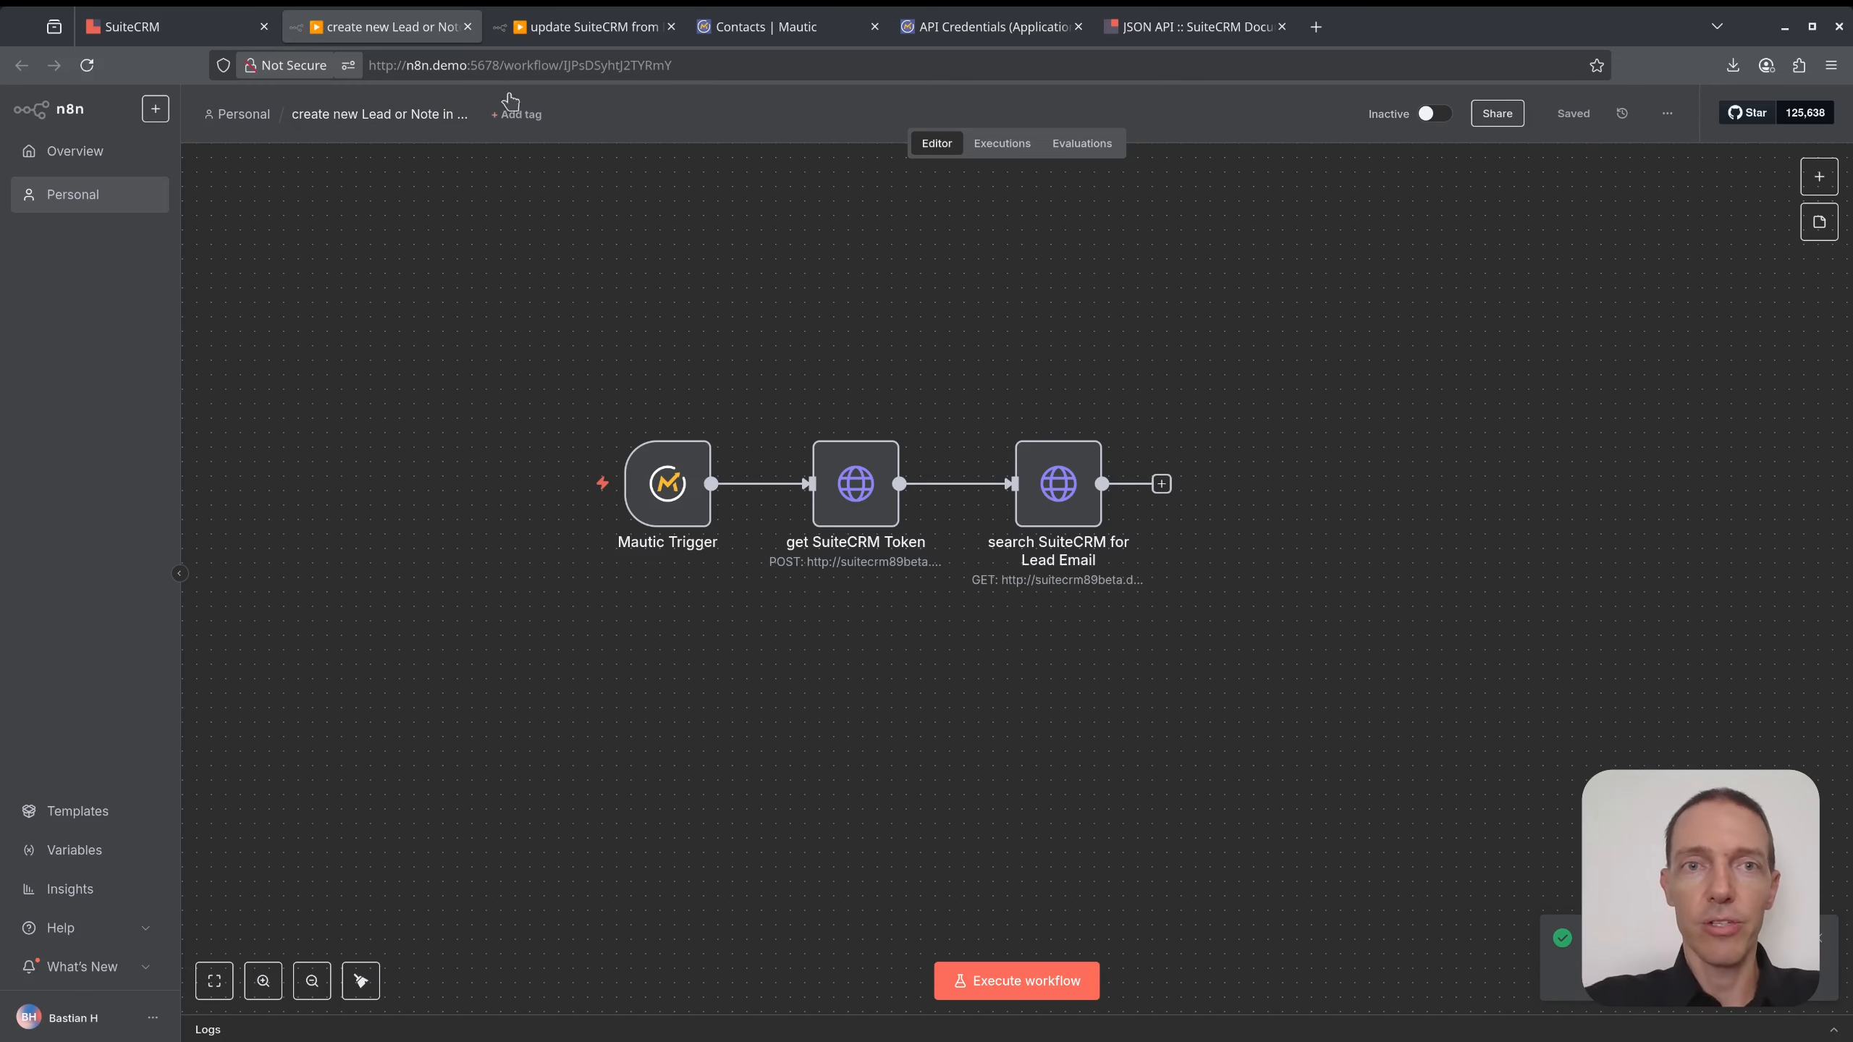
{"action": "left_click", "coordinate": [962, 26]}
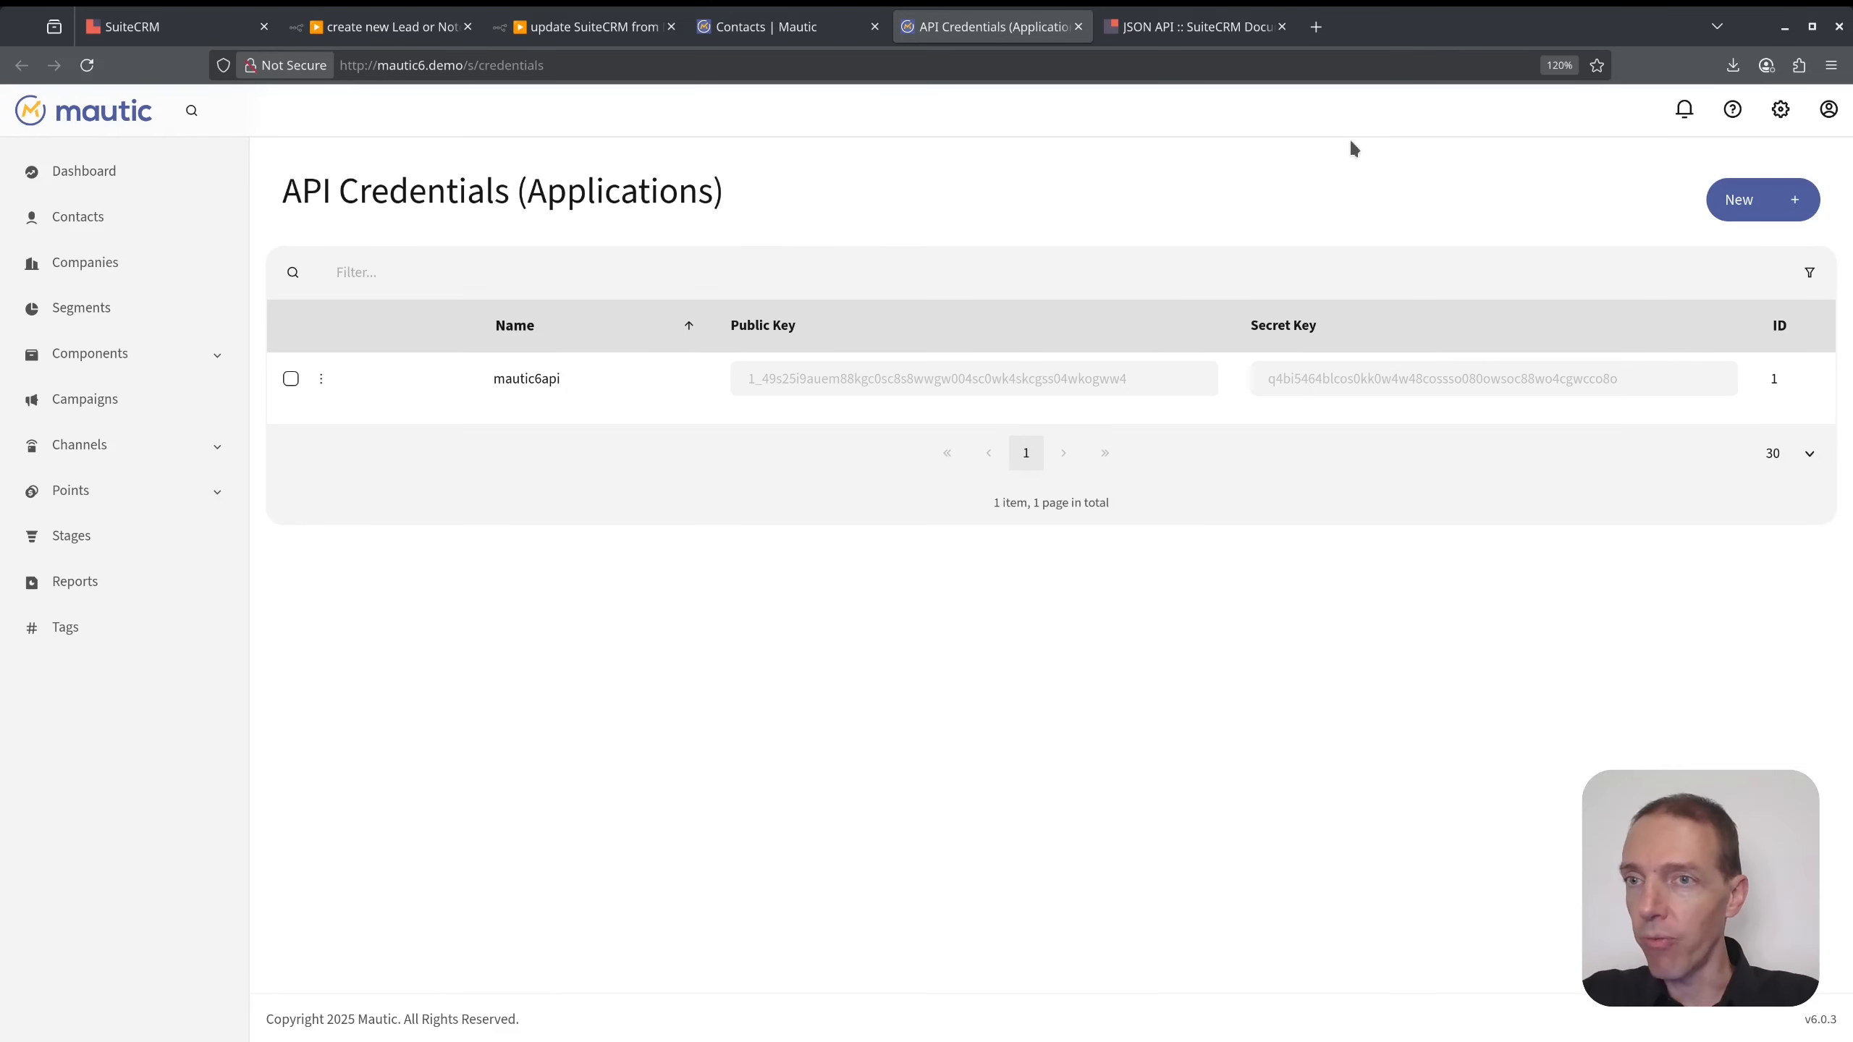
- Edit the second Mautic webhook: name it 'Contact created' and paste the n8n test URL
{"action": "left_click", "coordinate": [1781, 111]}
{"action": "left_click", "coordinate": [1677, 798]}
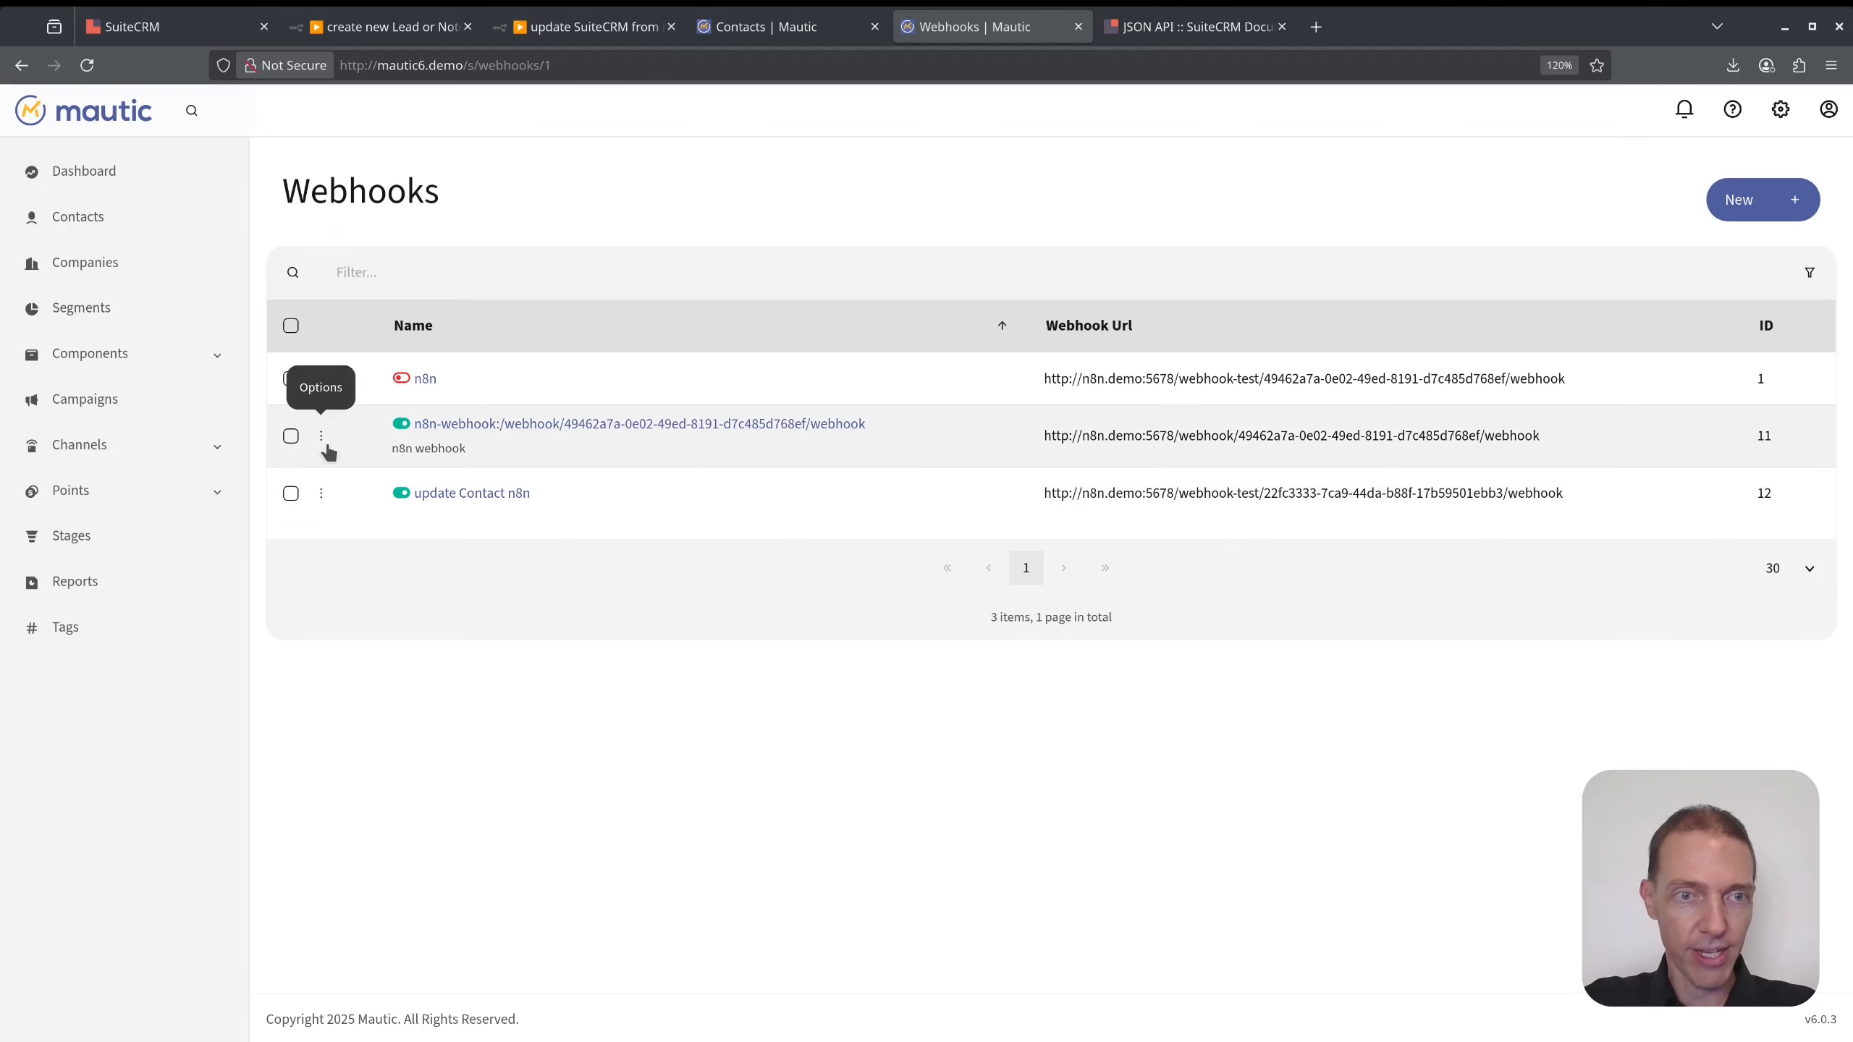
{"action": "left_click", "coordinate": [320, 436]}
{"action": "left_click", "coordinate": [357, 491]}
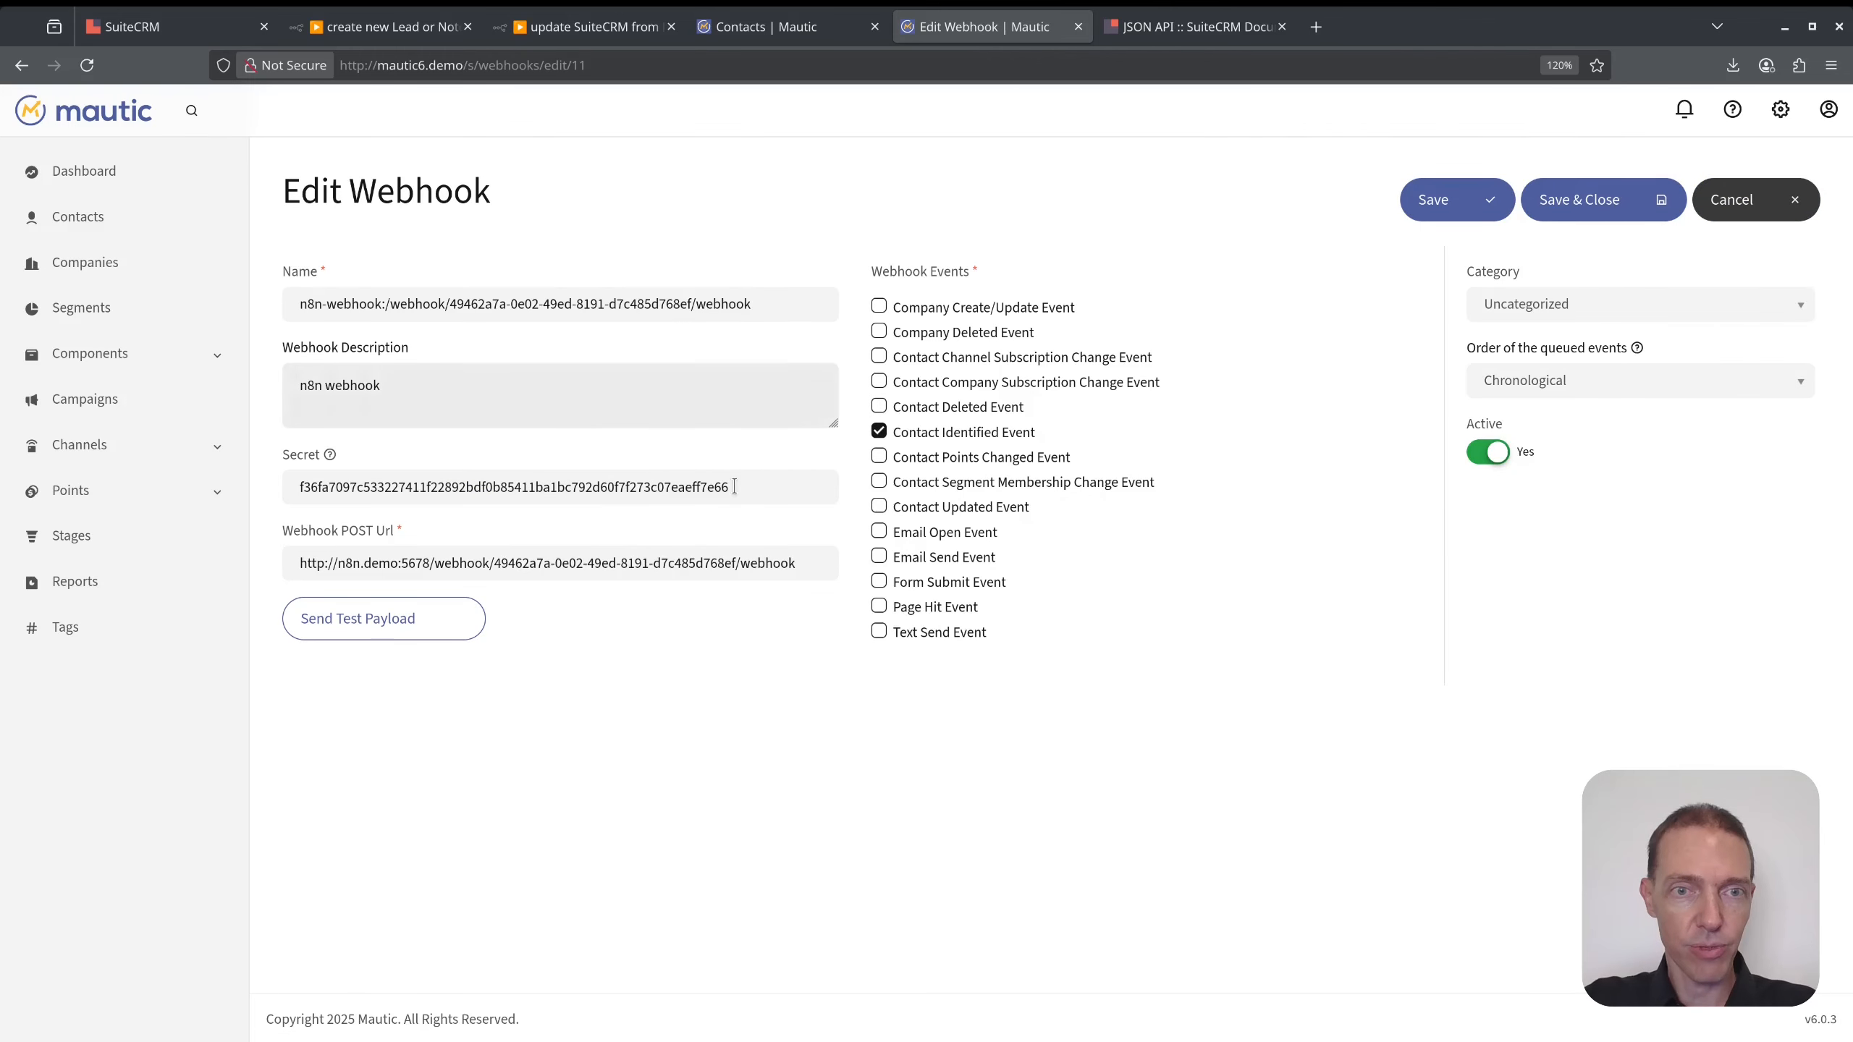
{"action": "left_click_drag", "start_coordinate": [759, 303], "coordinate": [313, 287]}
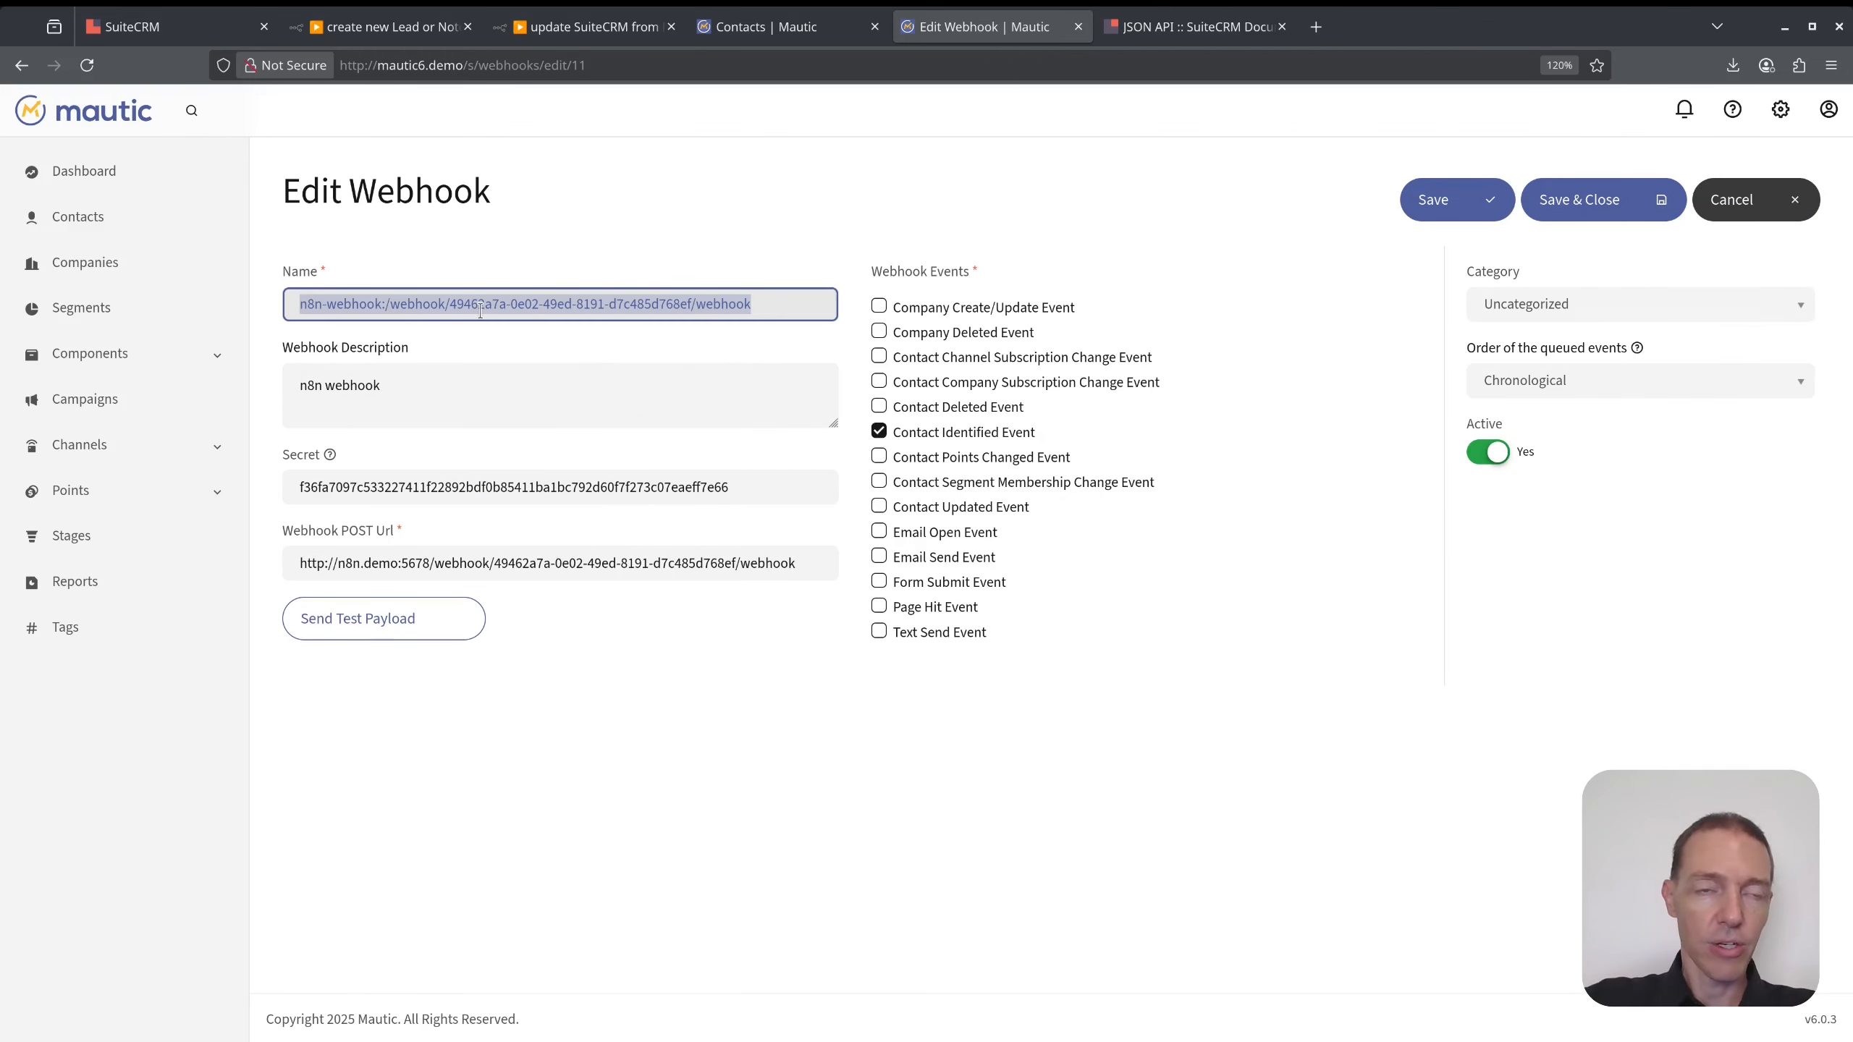
{"action": "type", "text": "Contact "}
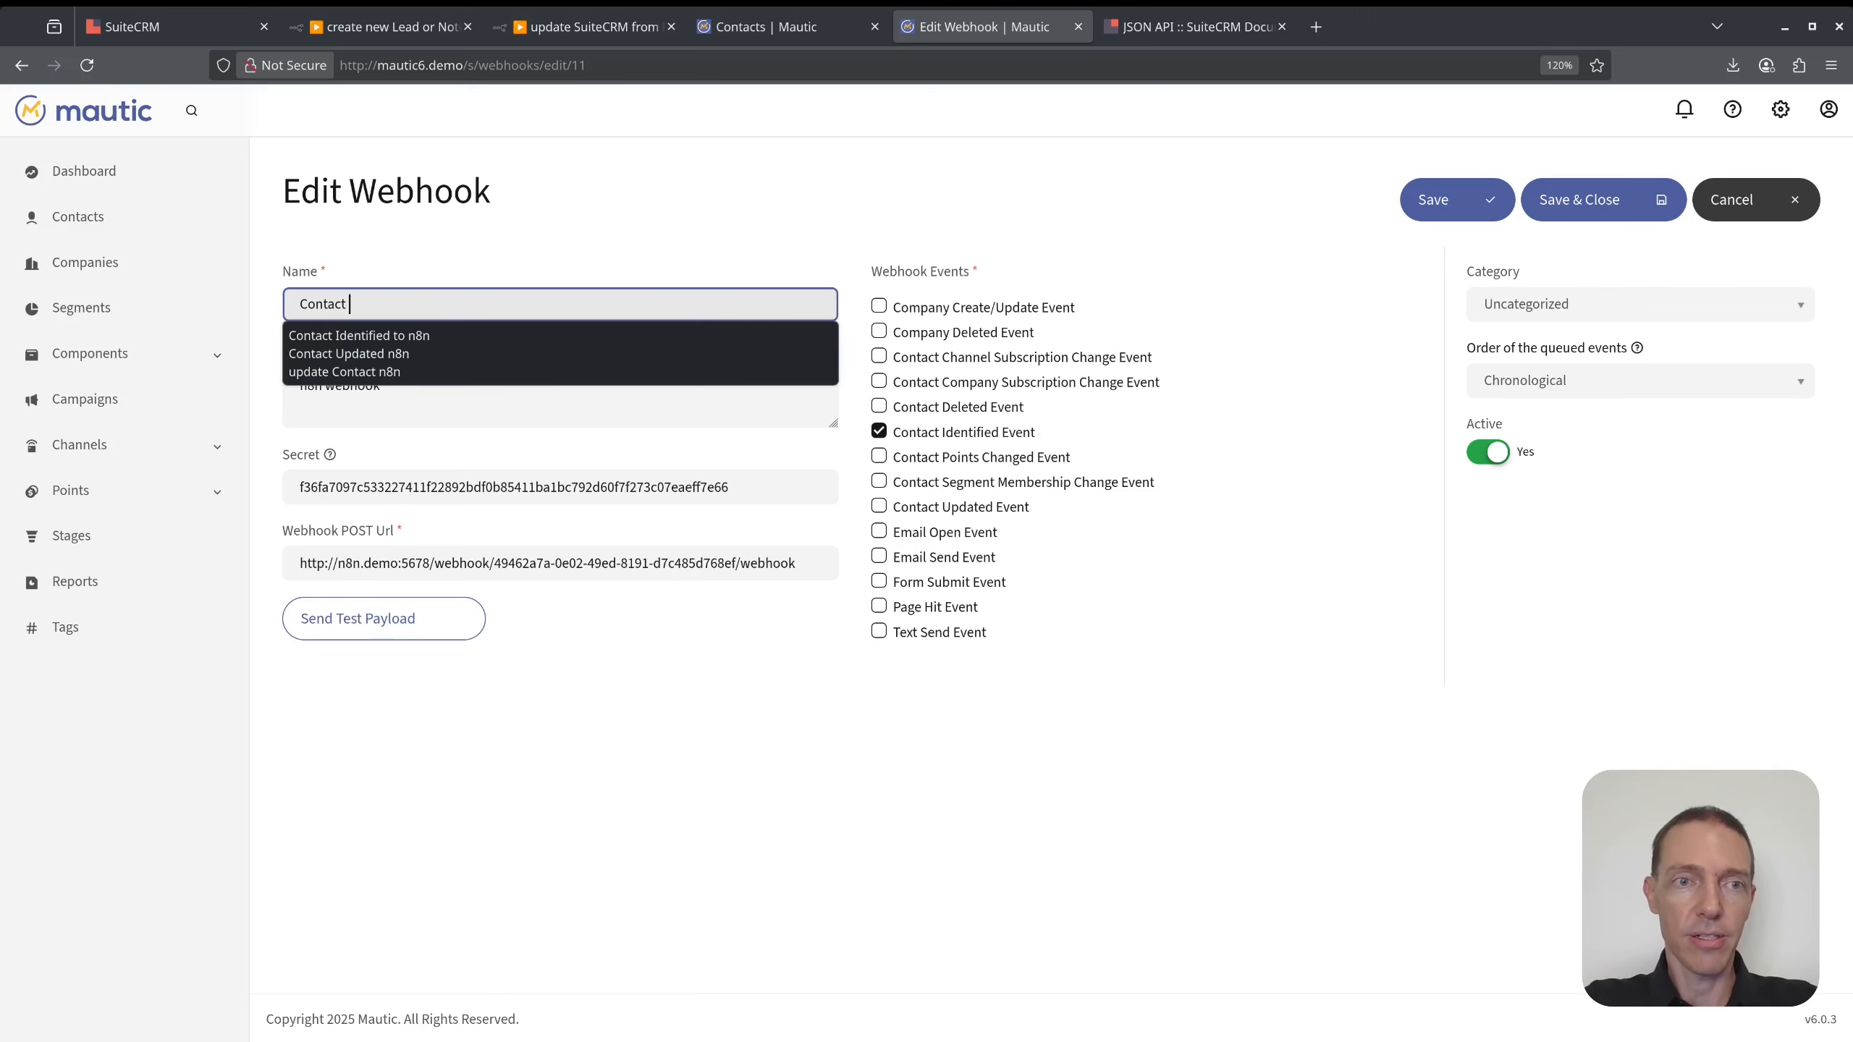
{"action": "type", "text": "created"}
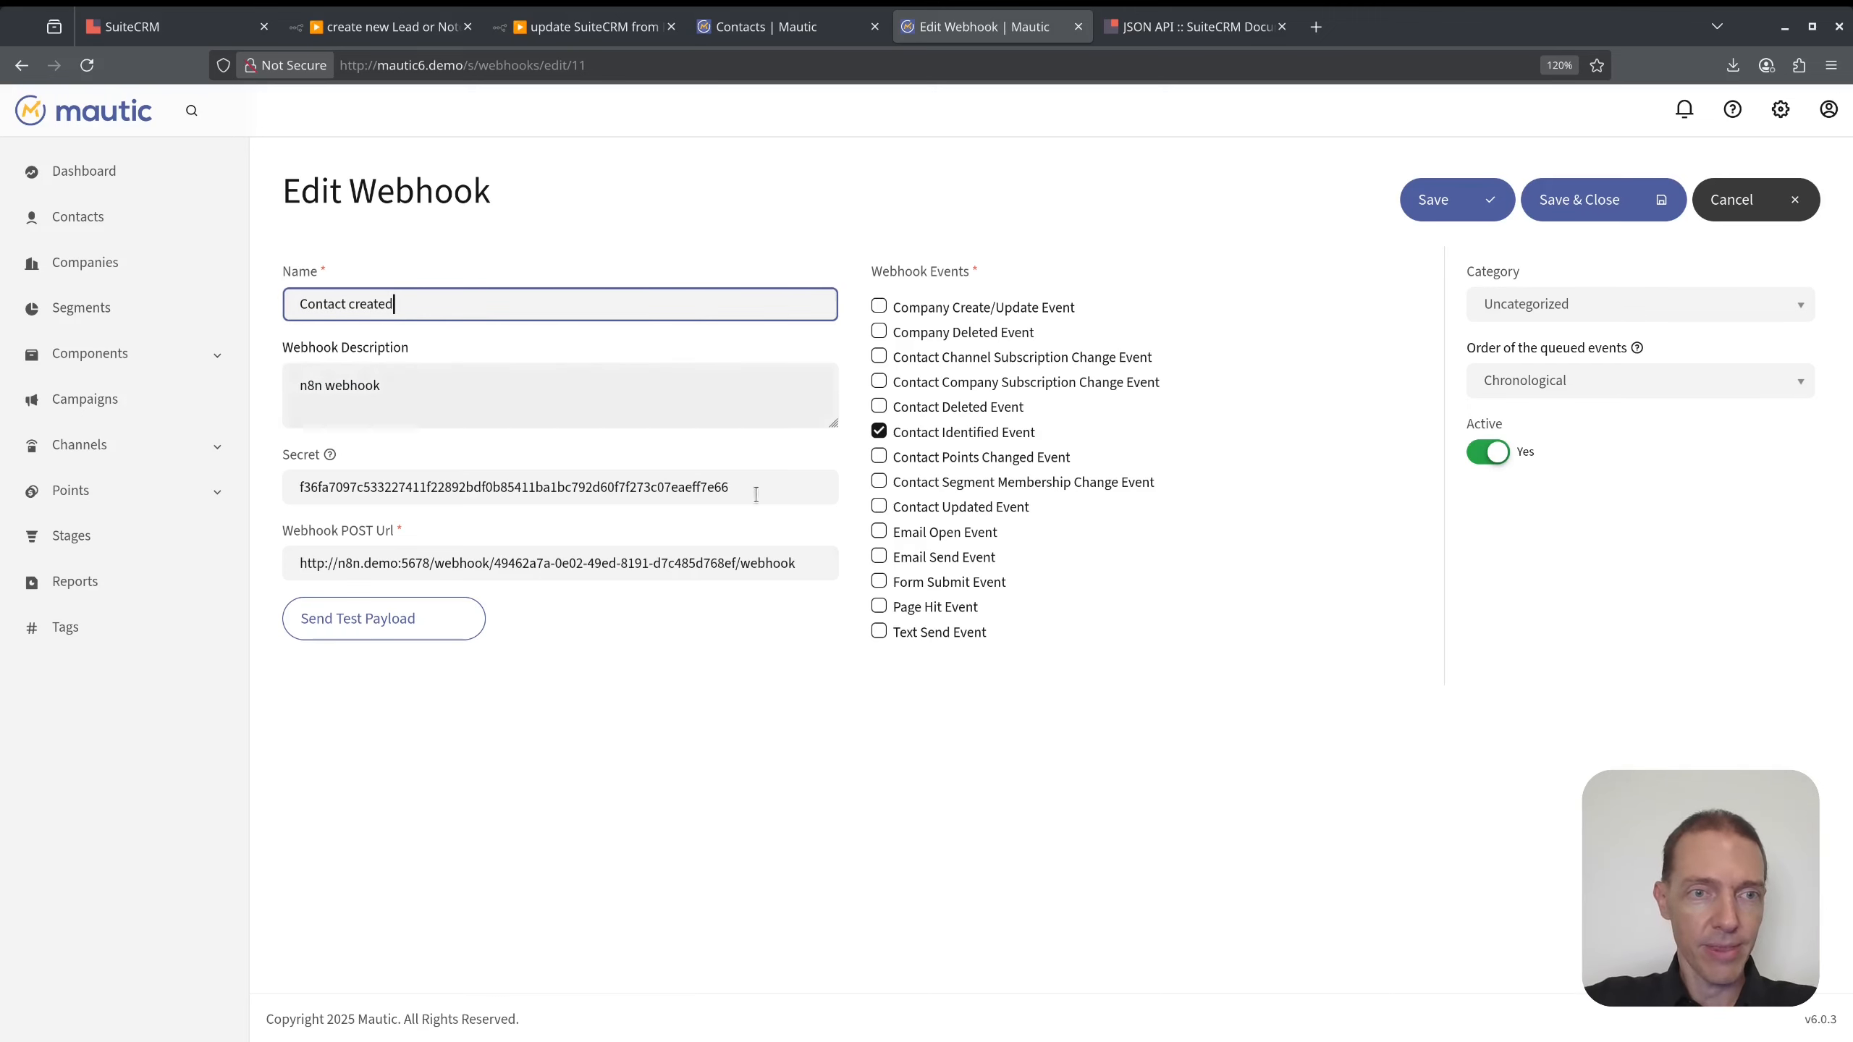
{"action": "triple_click", "coordinate": [784, 577]}
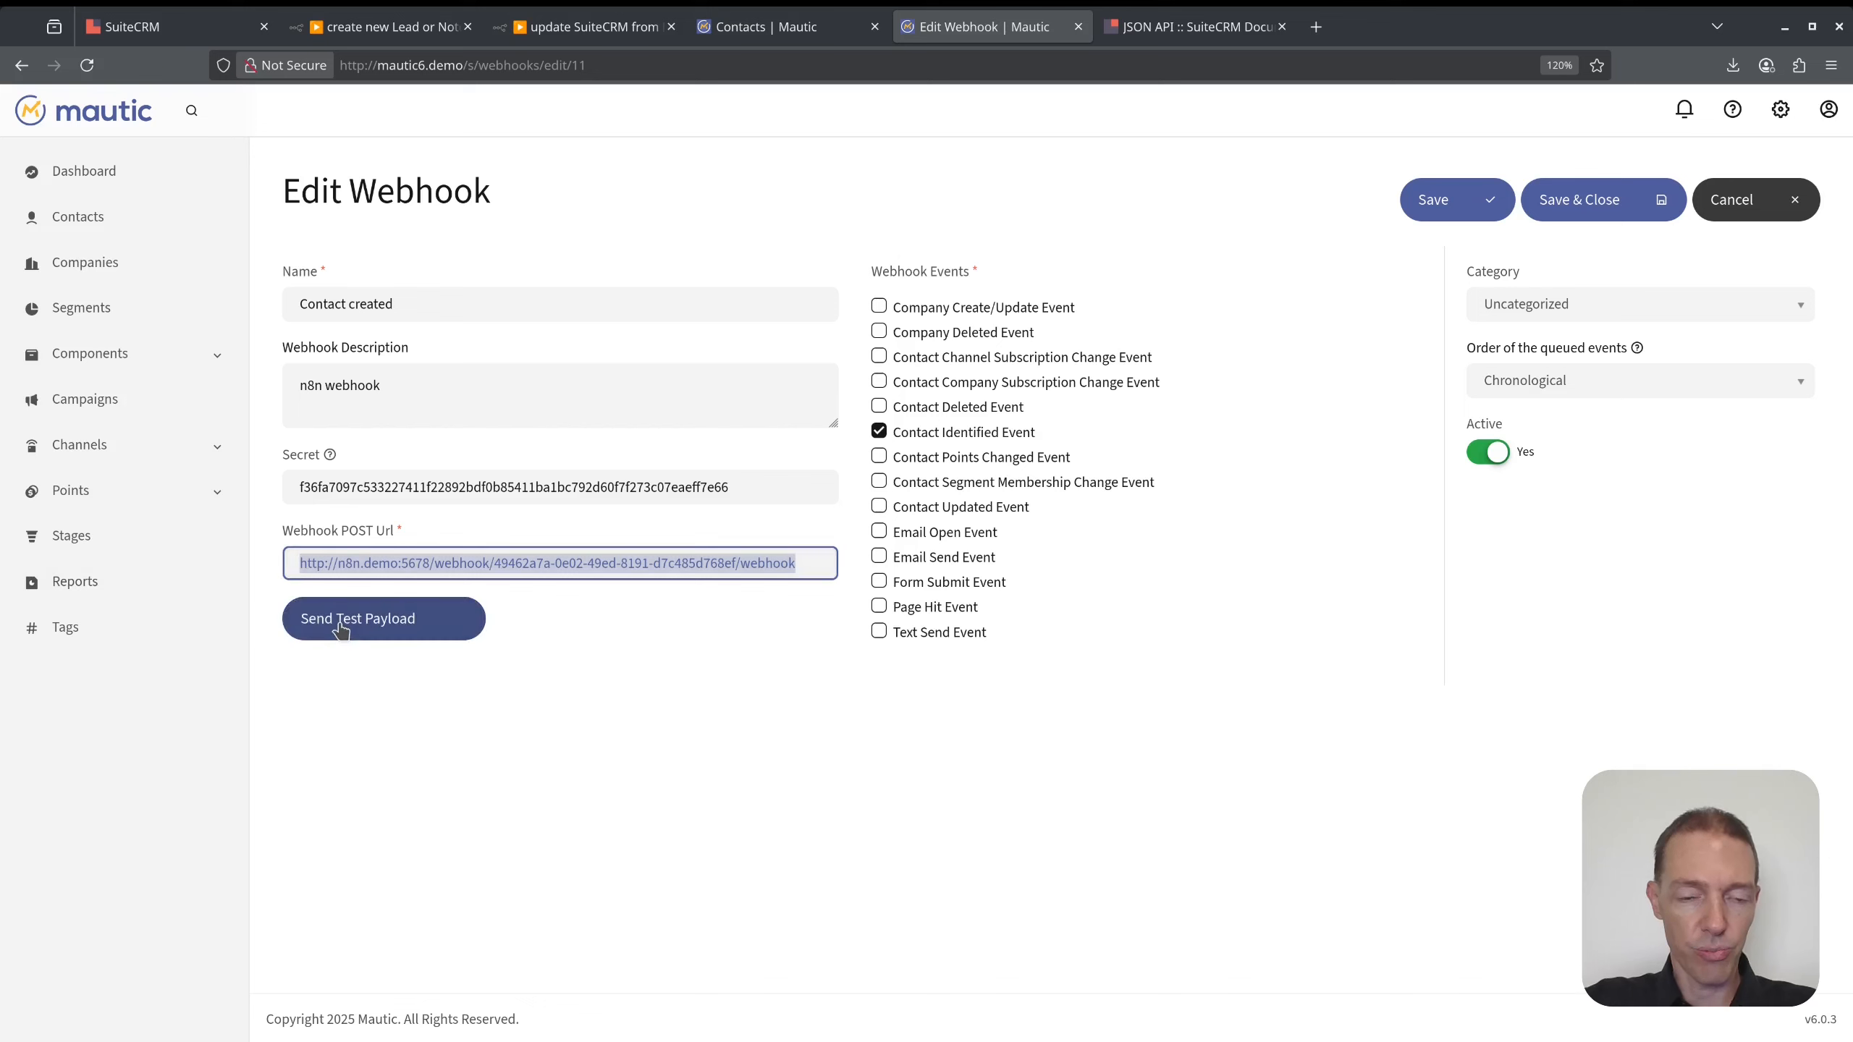
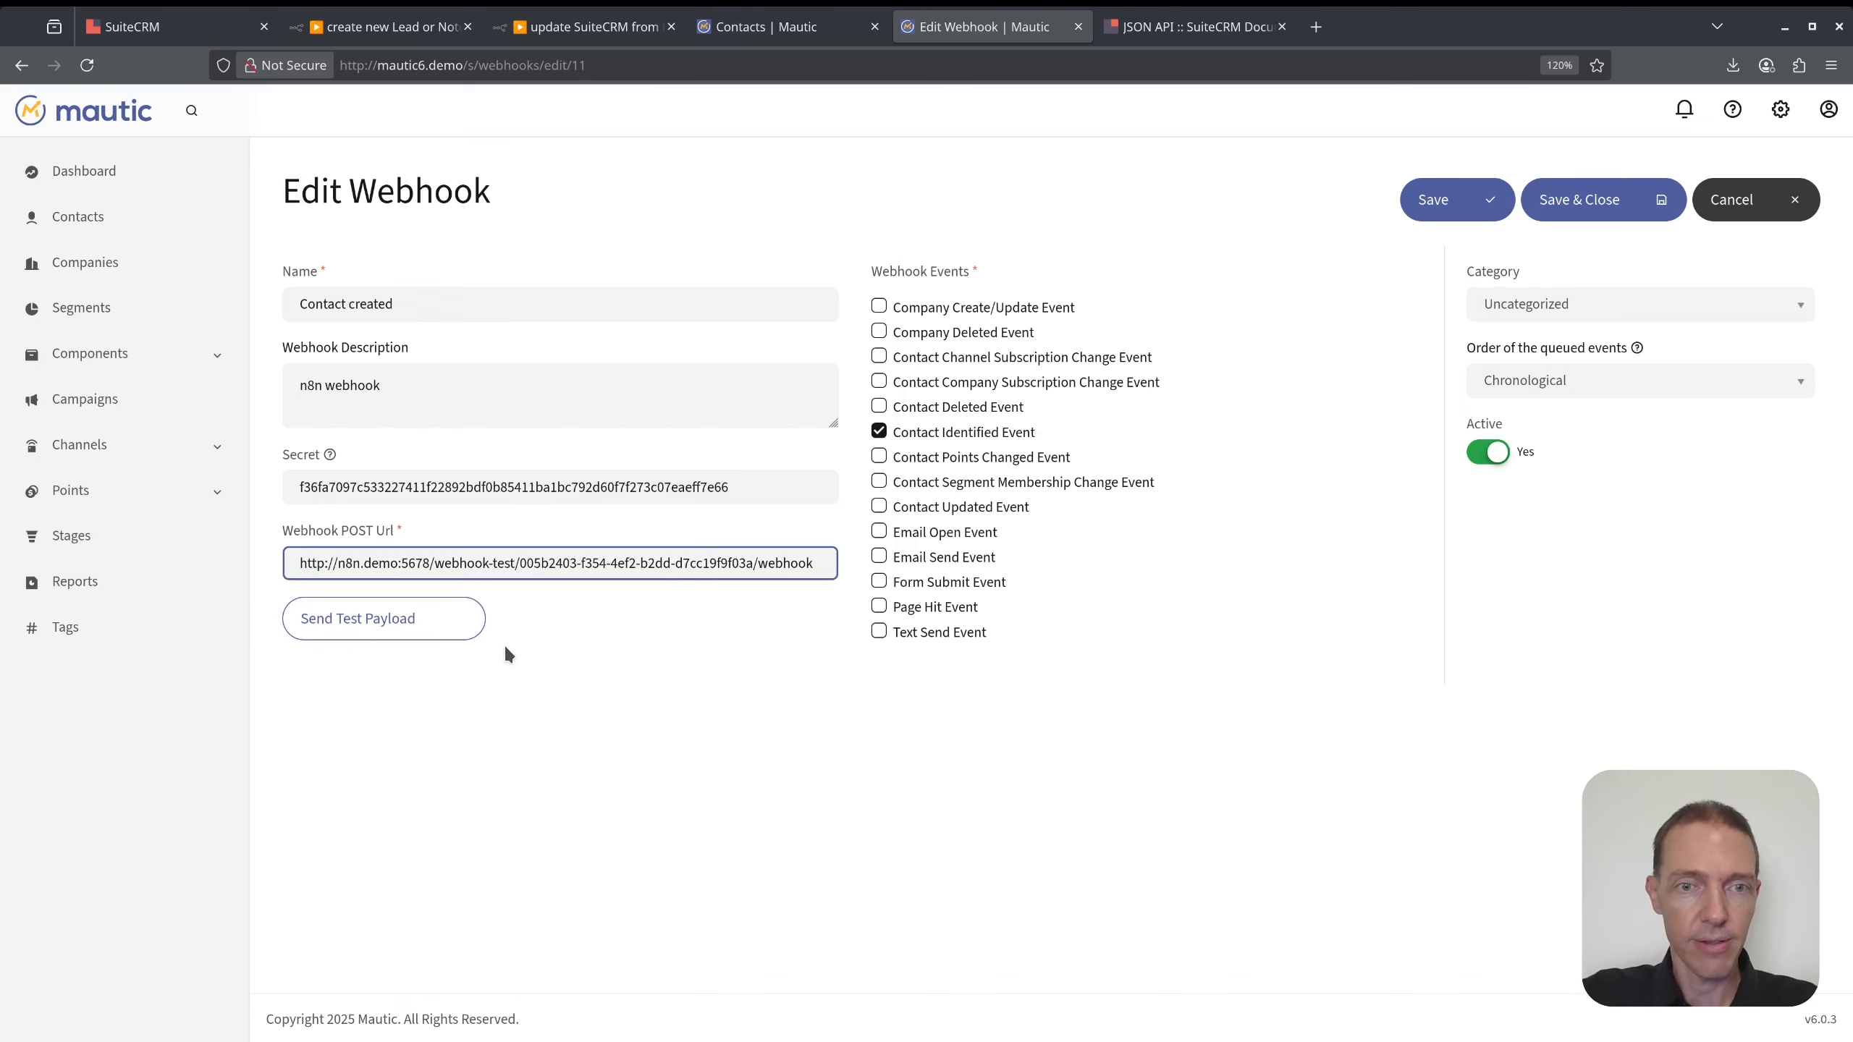
- Send a test payload and confirm n8n's Mautic Trigger received the sample contact JSON
{"action": "left_click", "coordinate": [393, 618]}
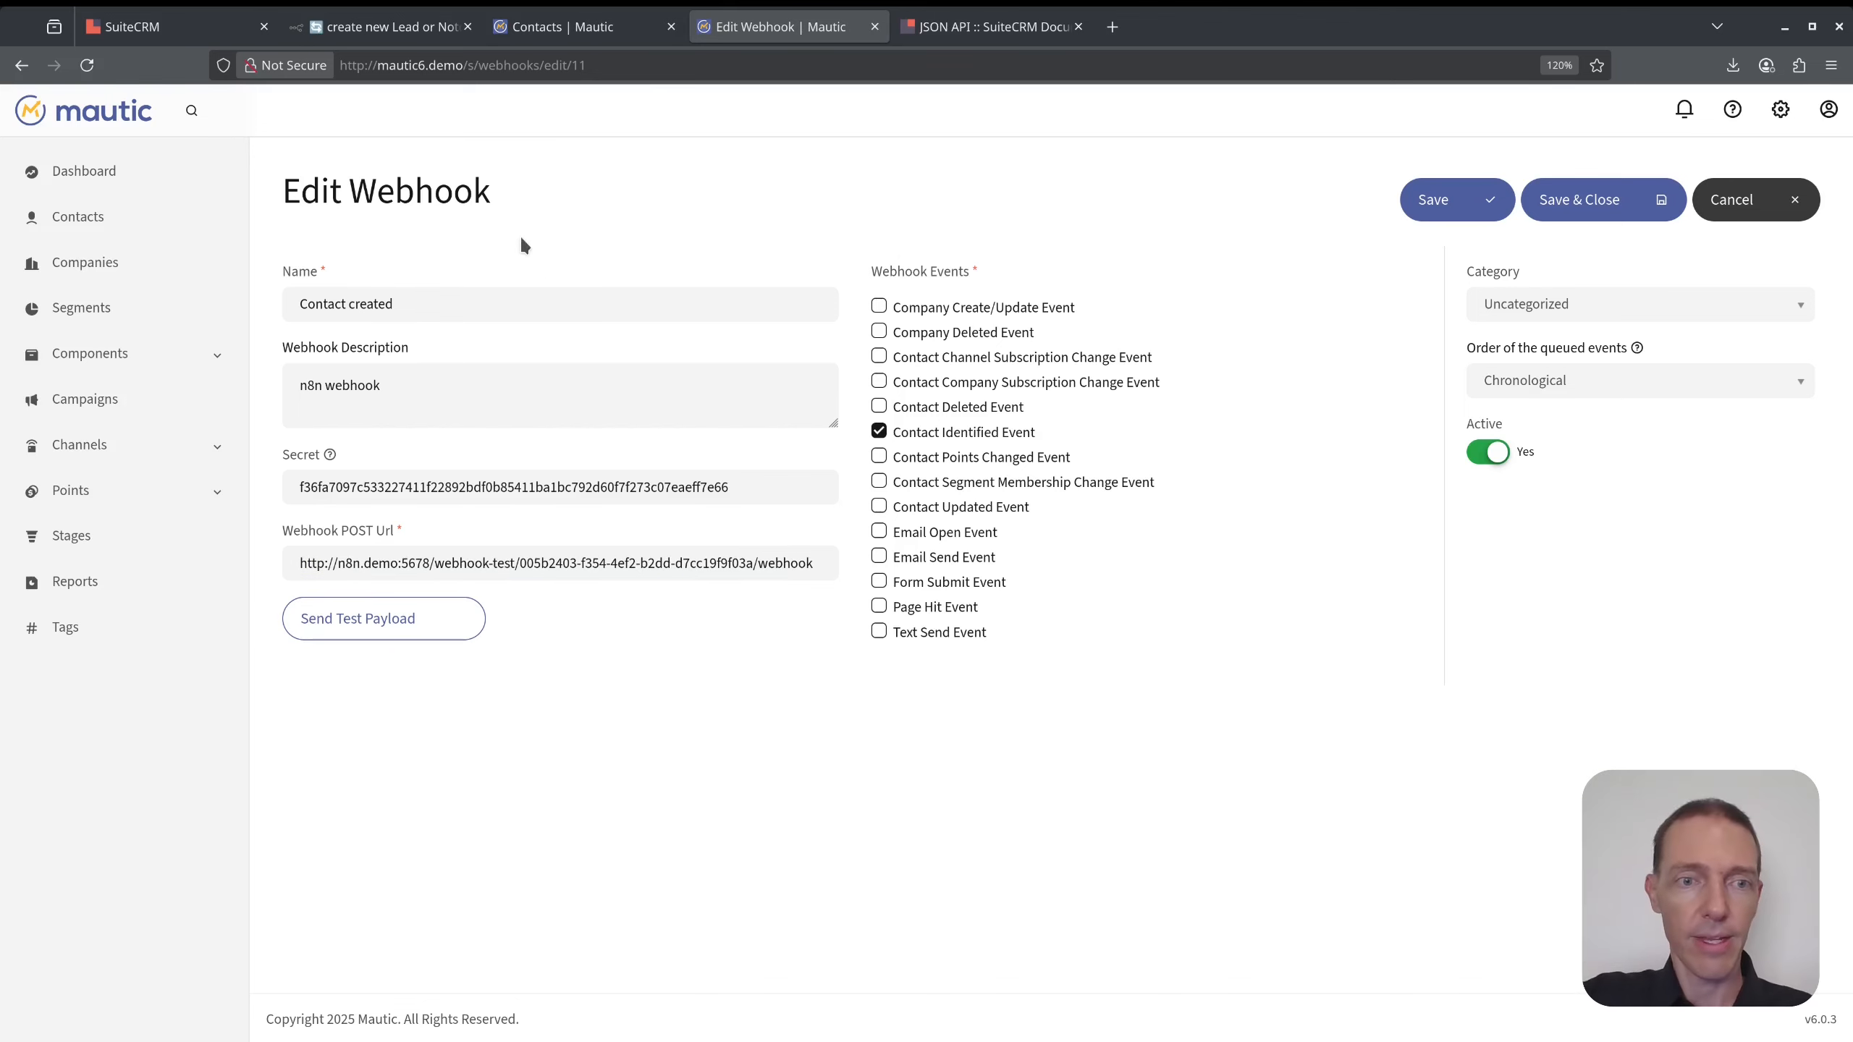
{"action": "left_click", "coordinate": [372, 622]}
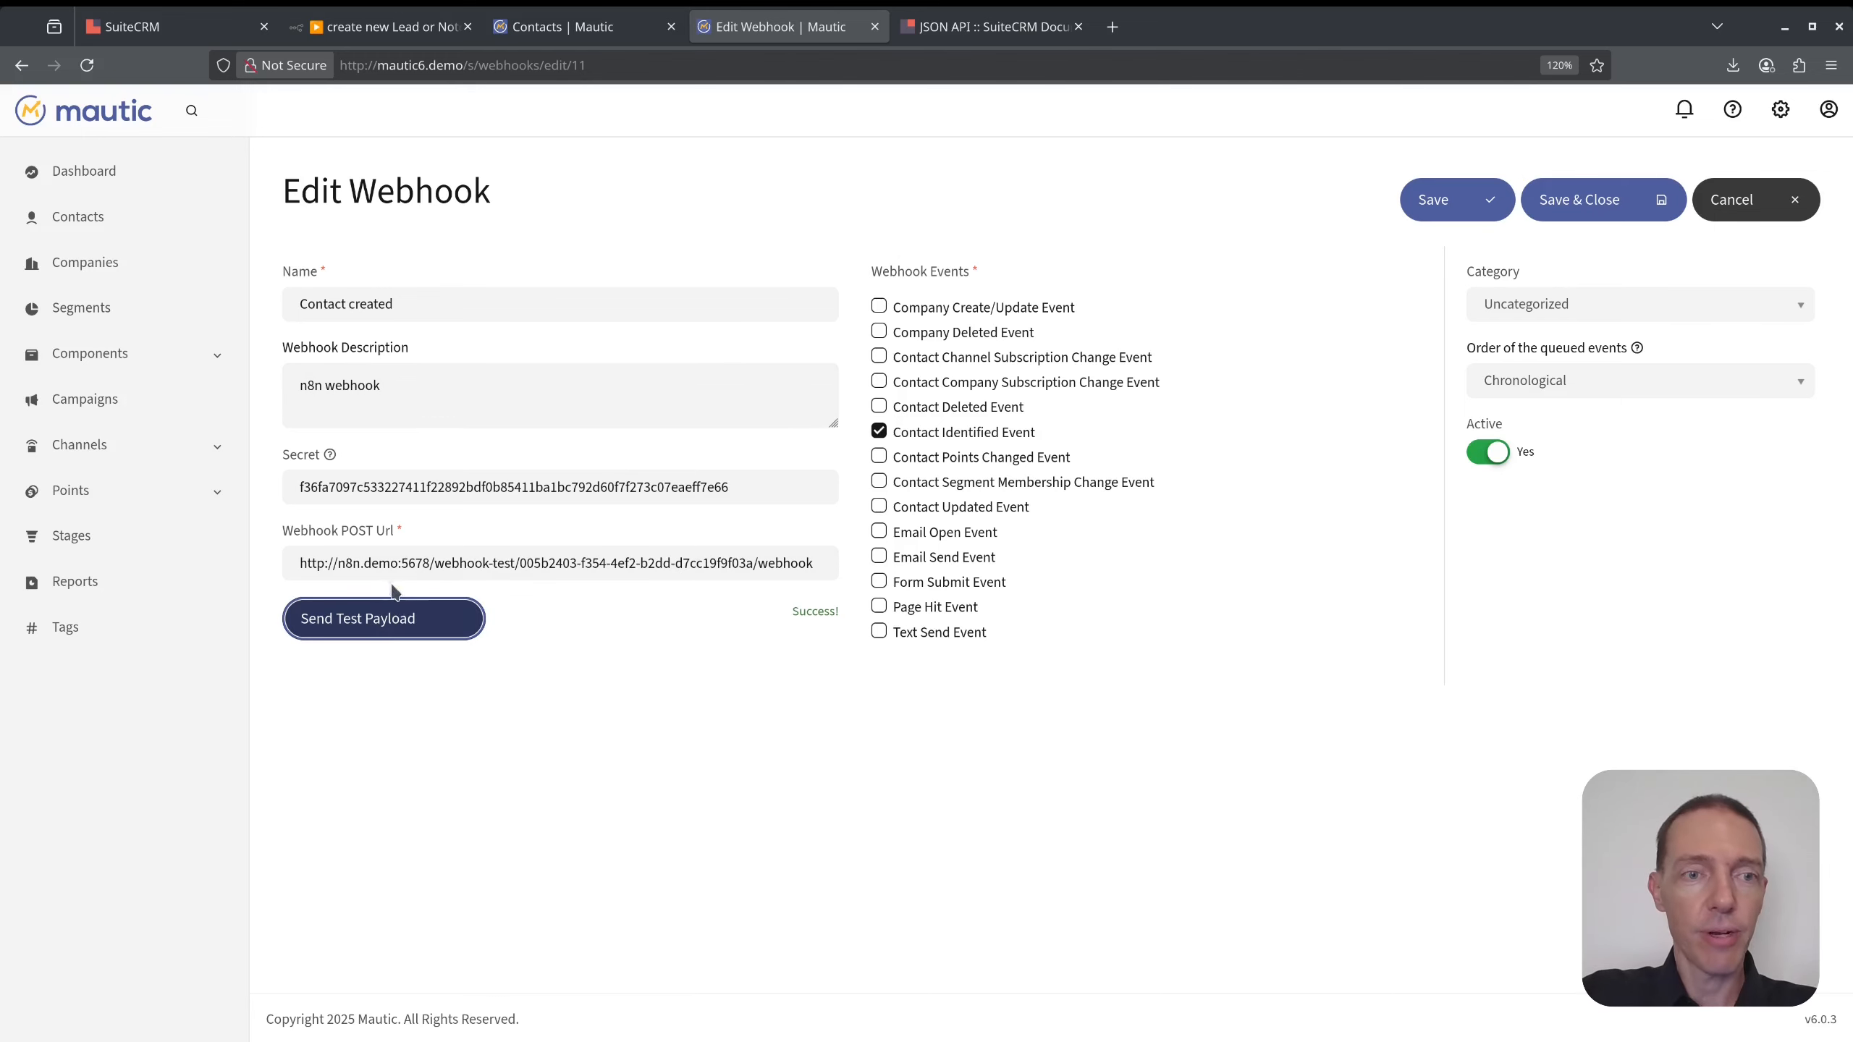
{"action": "left_click", "coordinate": [384, 27]}
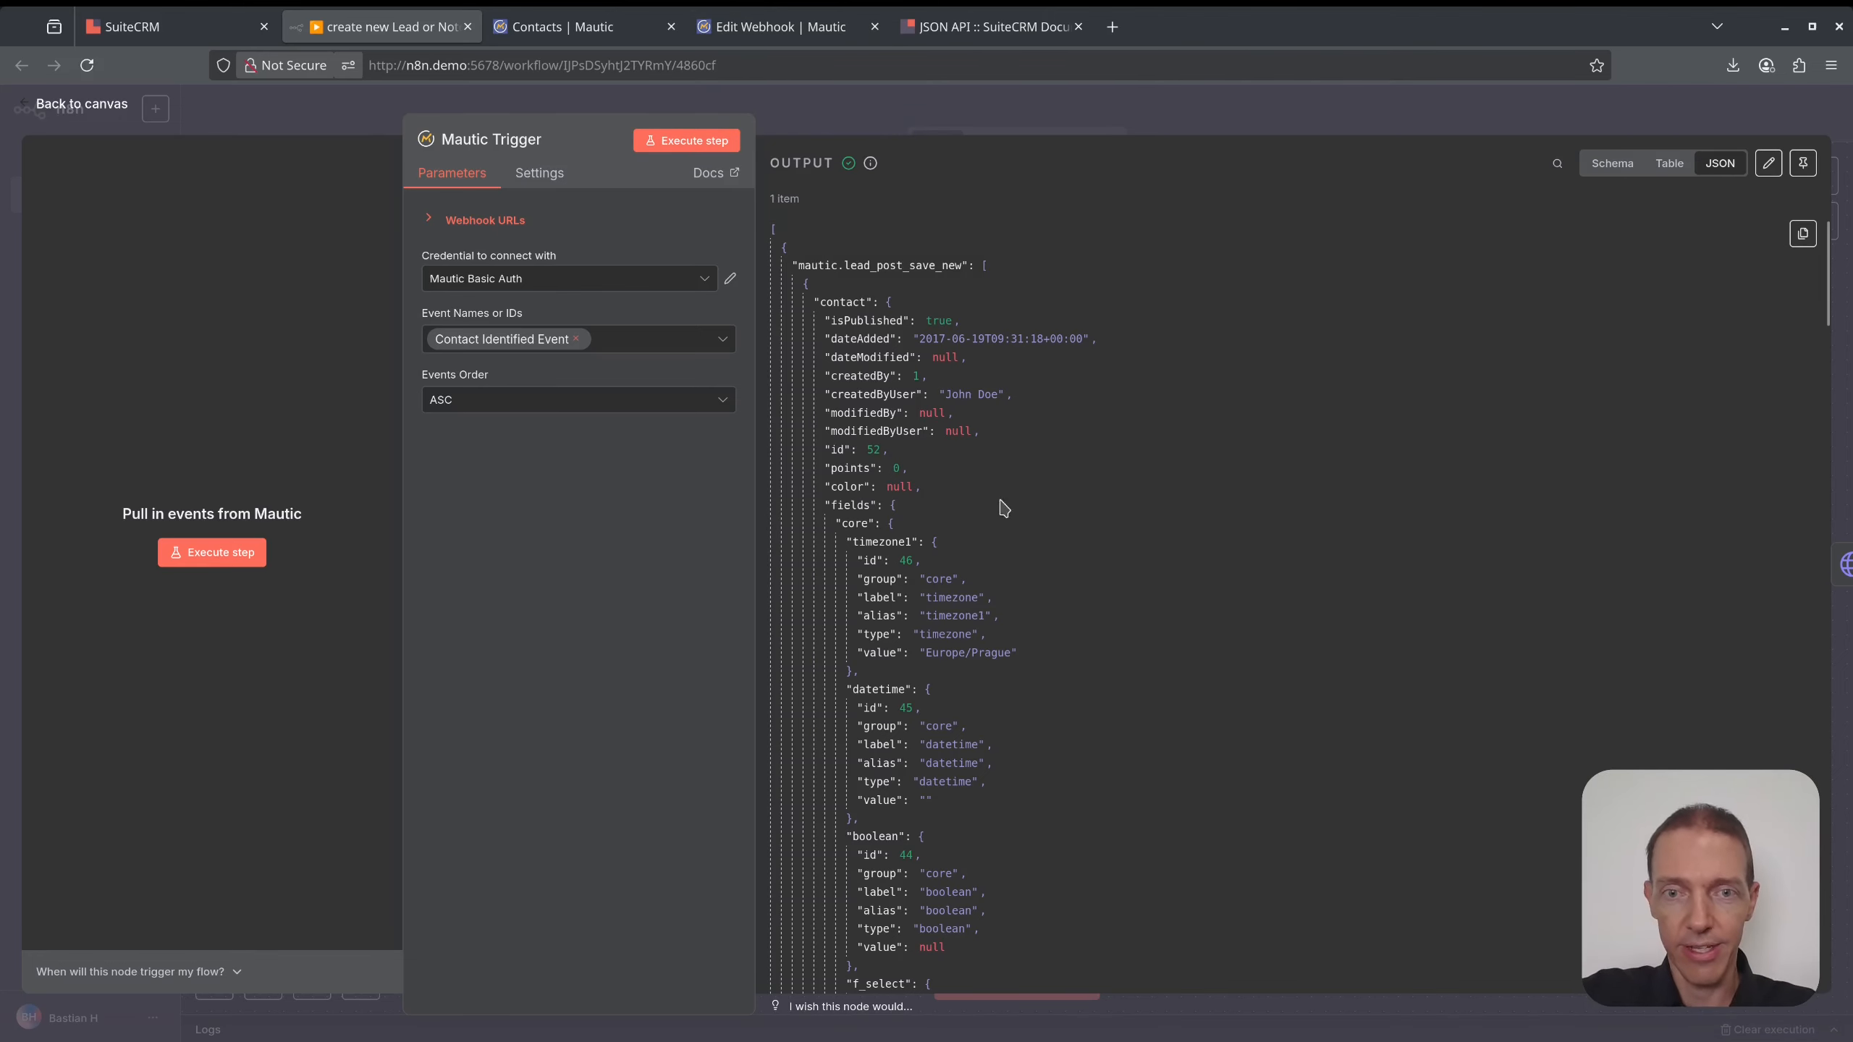
{"action": "scroll", "coordinate": [1036, 511], "scroll_direction": "down", "scroll_amount": 5}
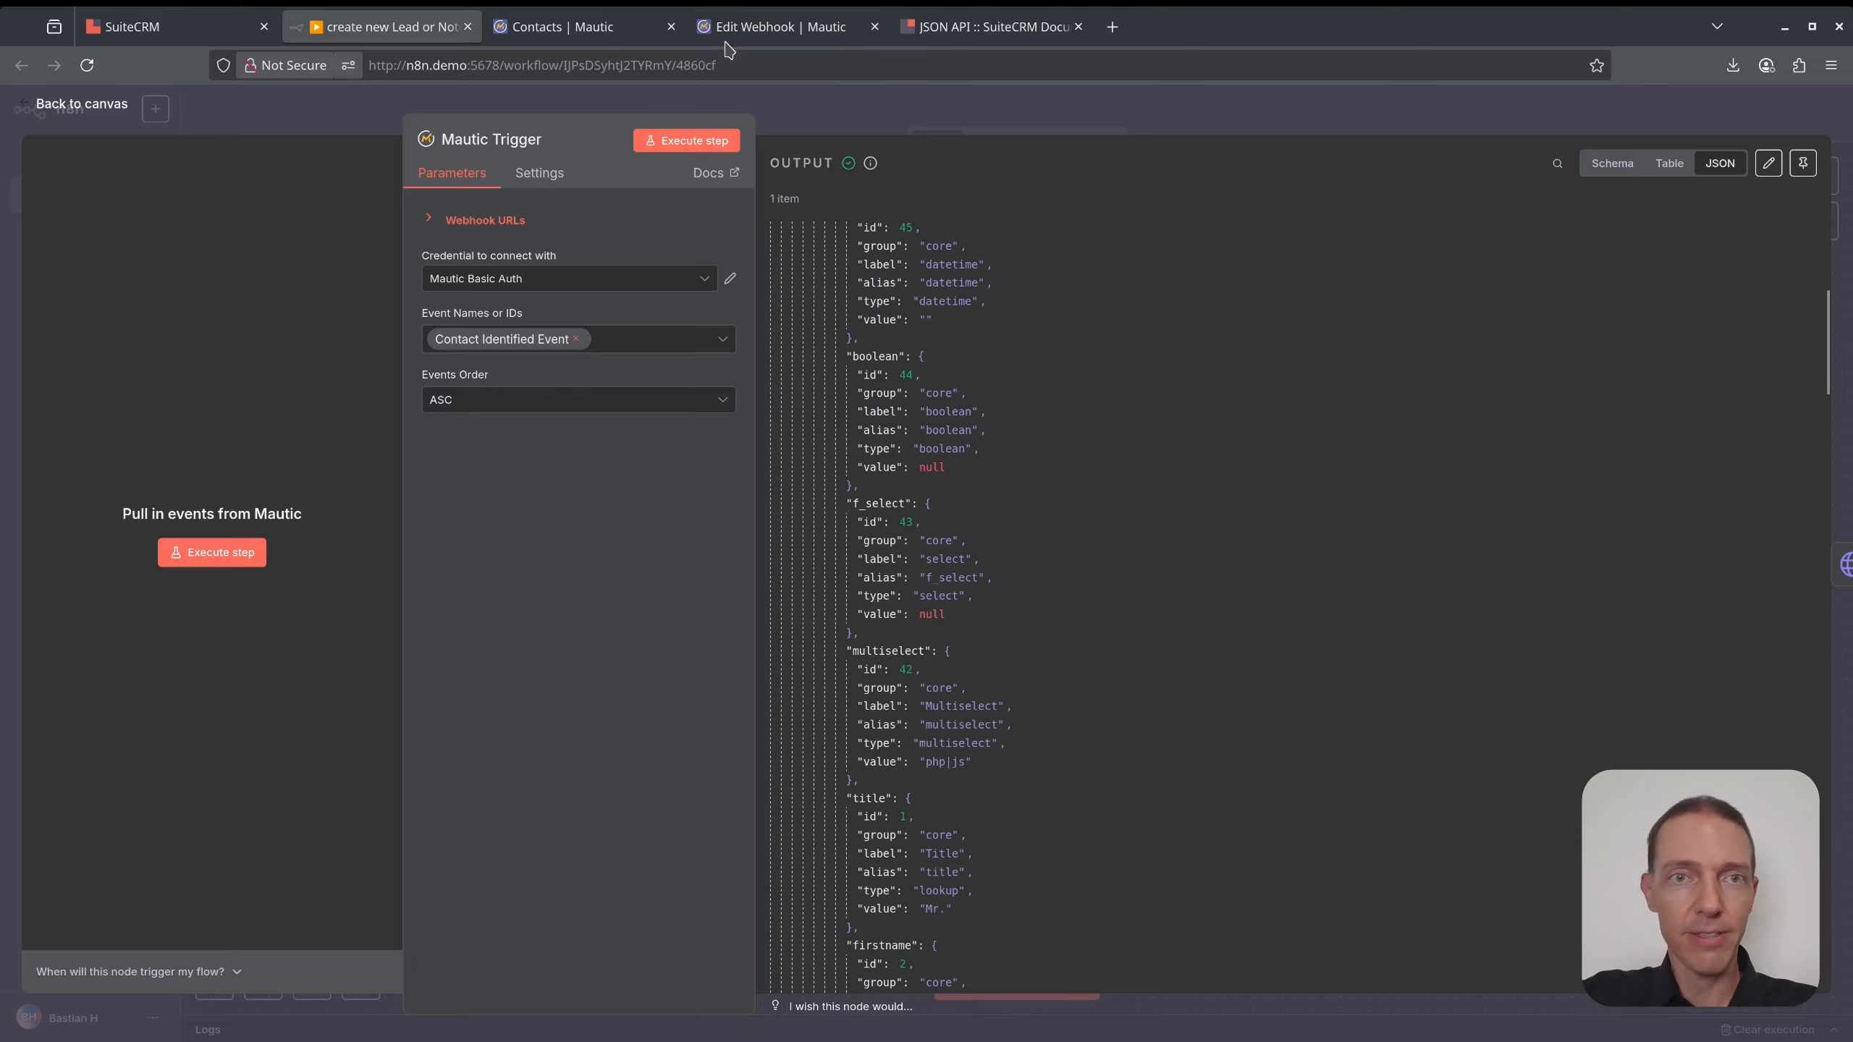
{"action": "left_click", "coordinate": [746, 27]}
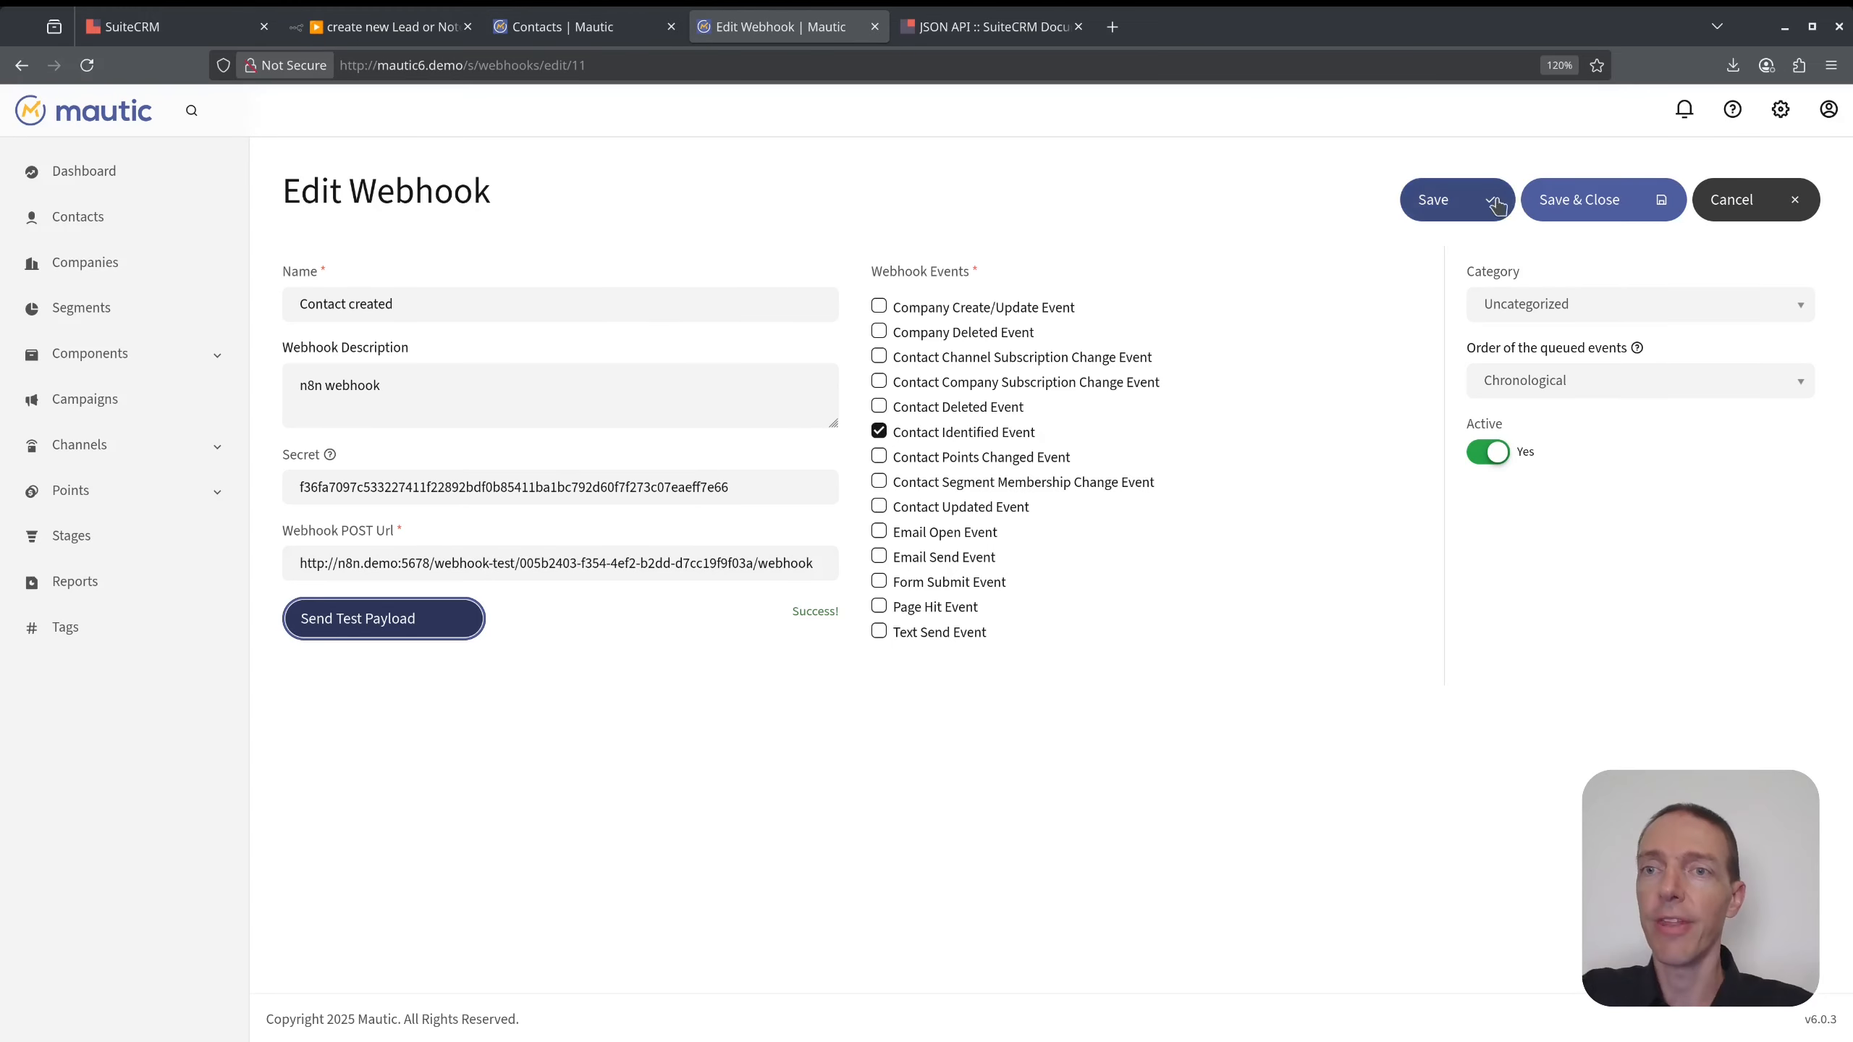
- Save and close the webhook, then go to the Mautic contacts list
{"action": "left_click", "coordinate": [1539, 210]}
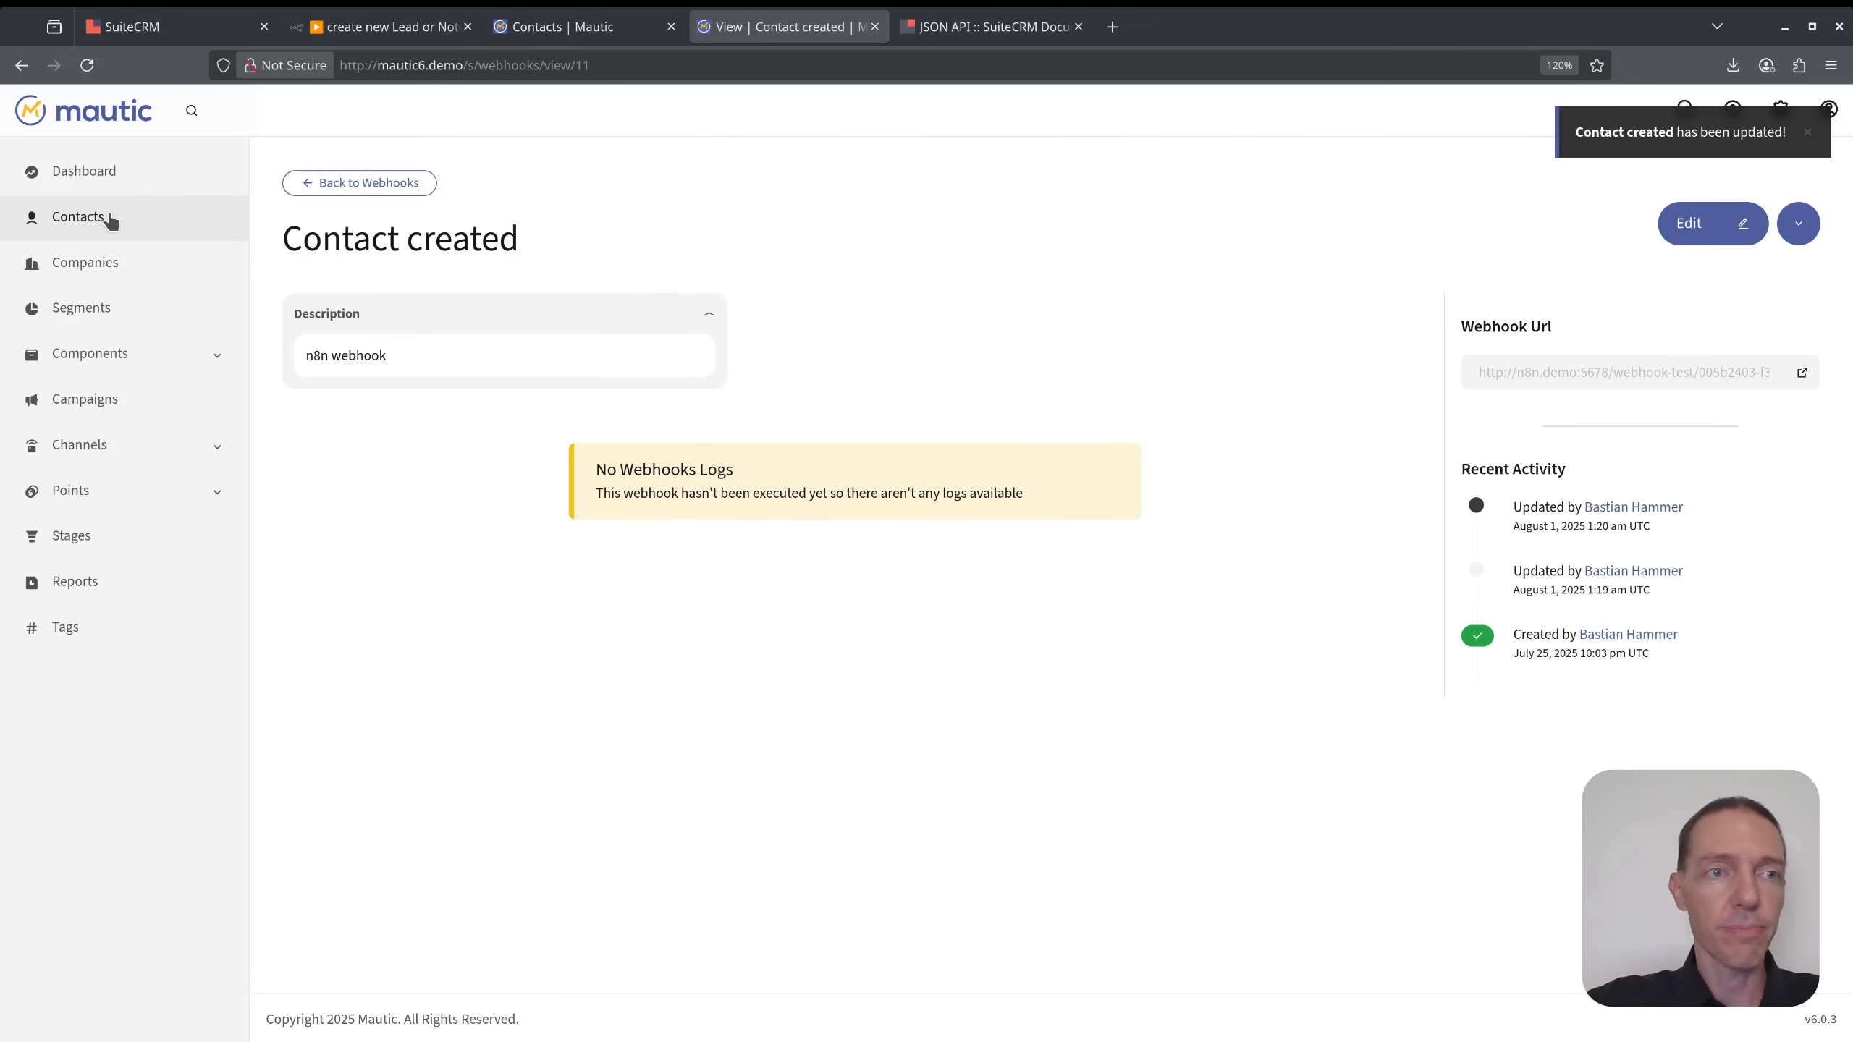
{"action": "left_click", "coordinate": [109, 218]}
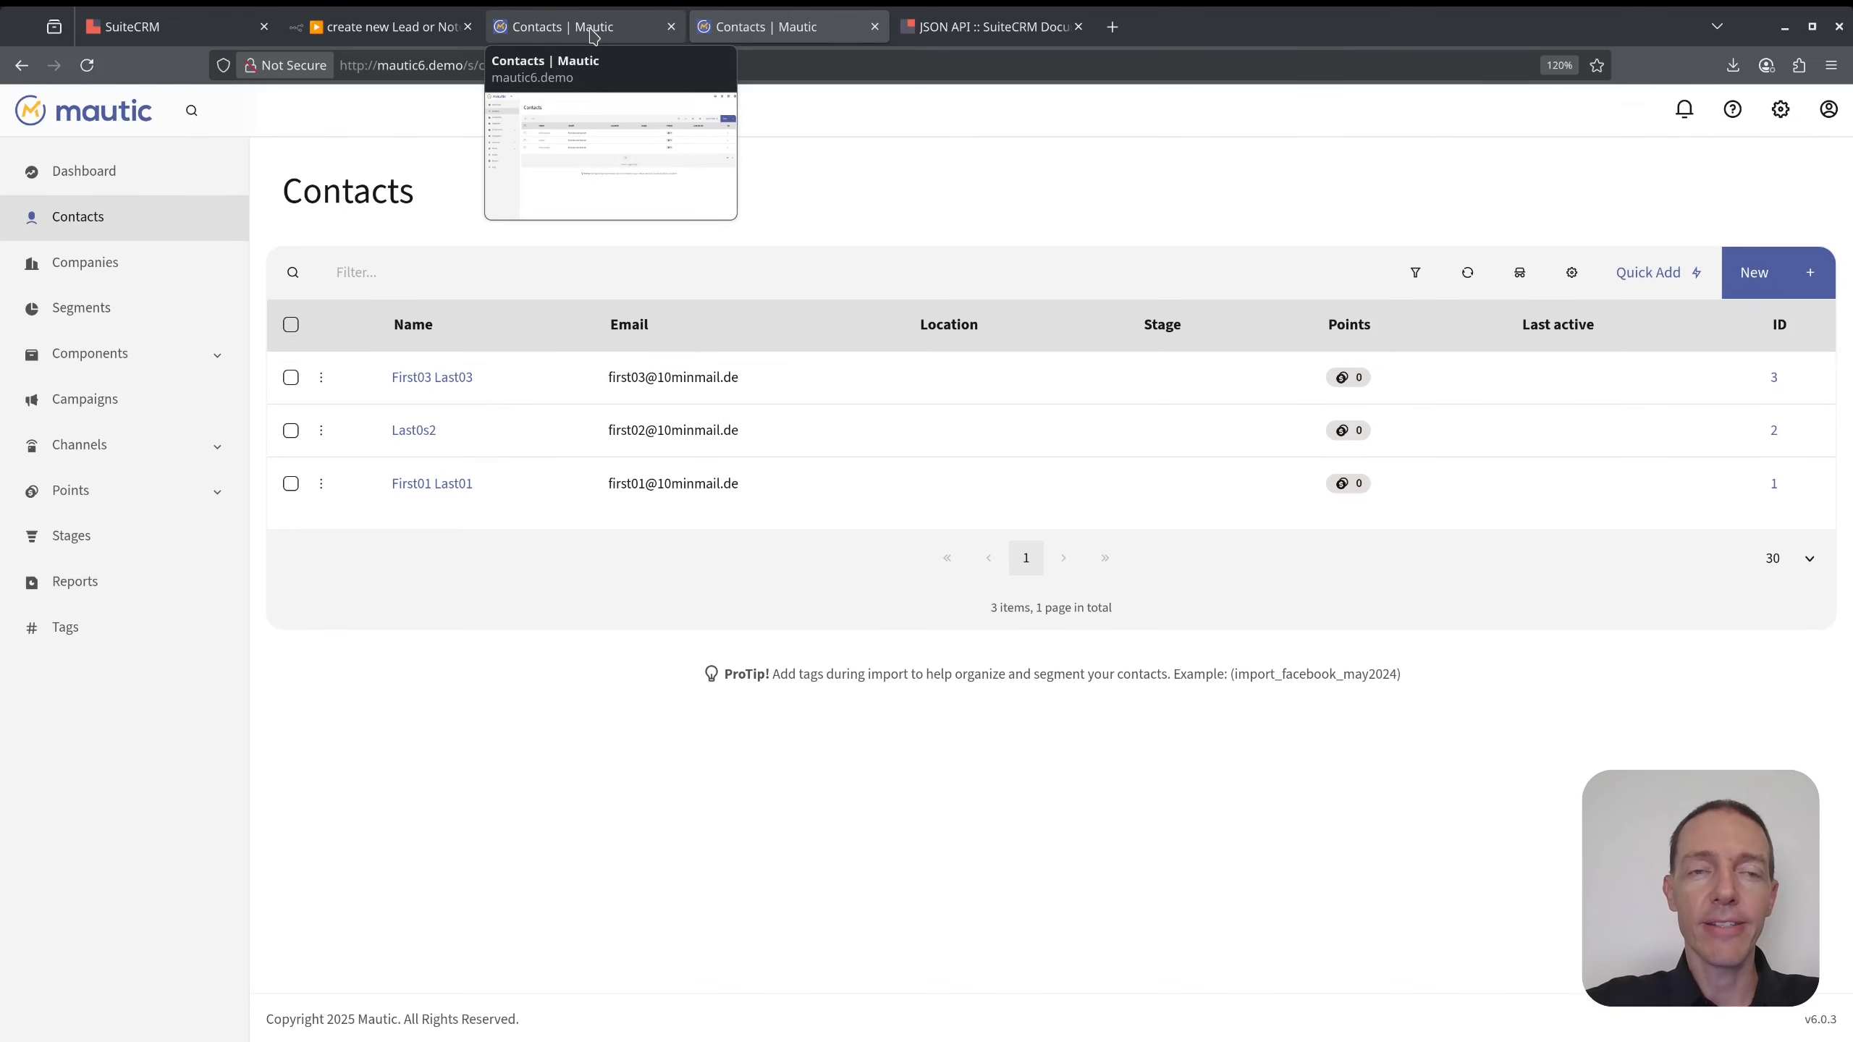
{"action": "left_click_drag", "start_coordinate": [755, 376], "coordinate": [627, 387]}
{"action": "left_click", "coordinate": [1048, 218]}
- Start a new contact First04 Last04 with a pasted e-mail address, then select it
{"action": "left_click", "coordinate": [1757, 276]}
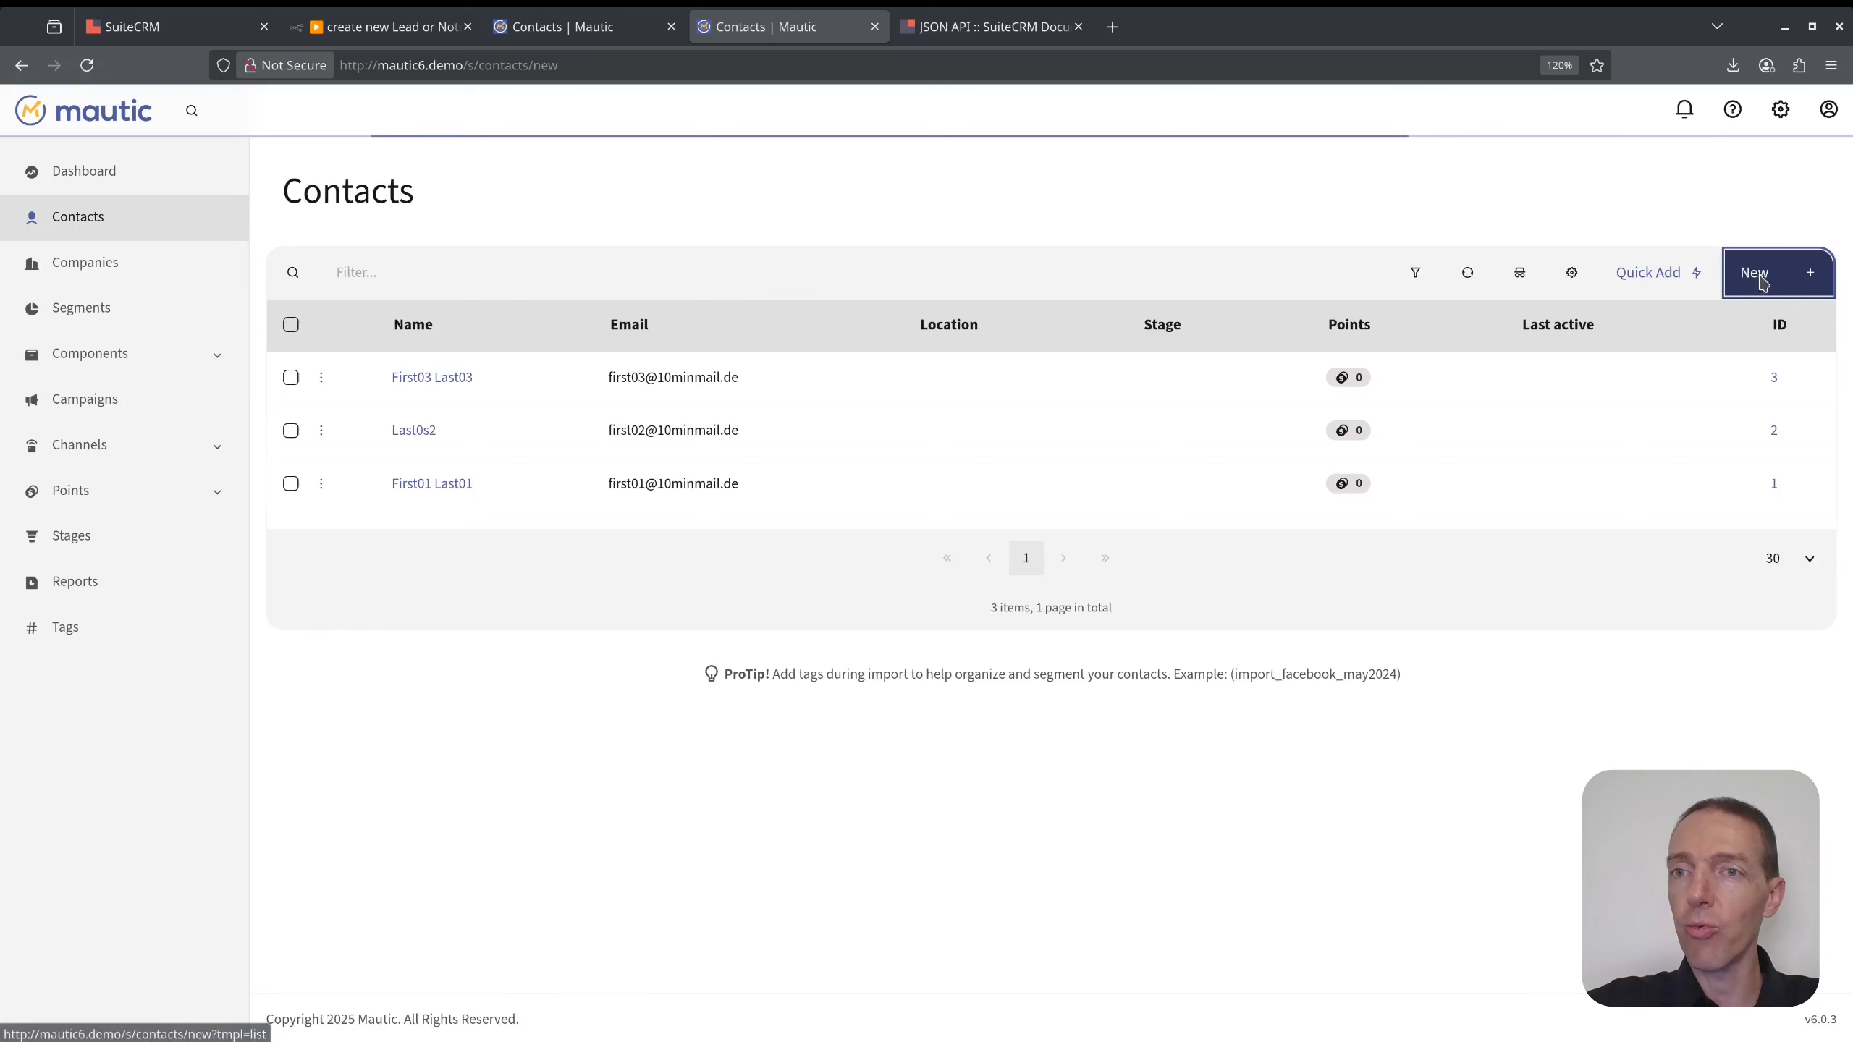
{"action": "left_click", "coordinate": [1052, 483]}
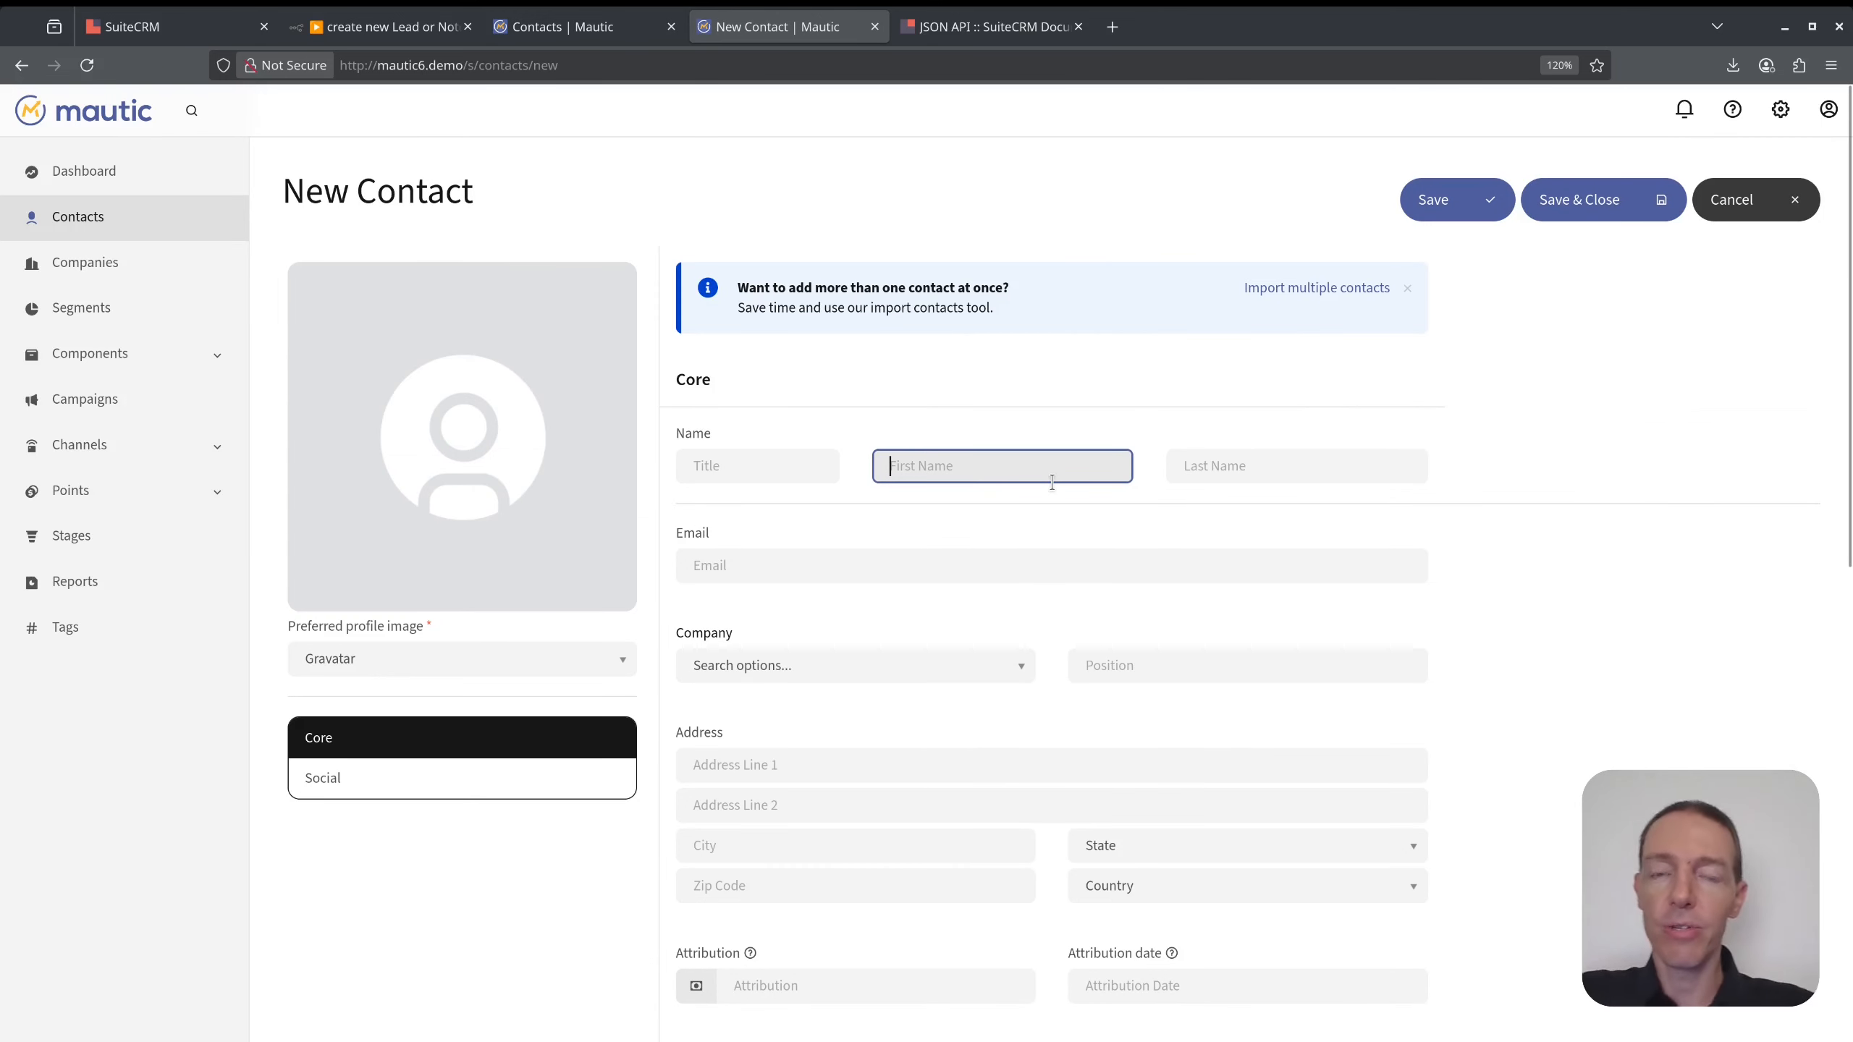
{"action": "type", "text": "First04"}
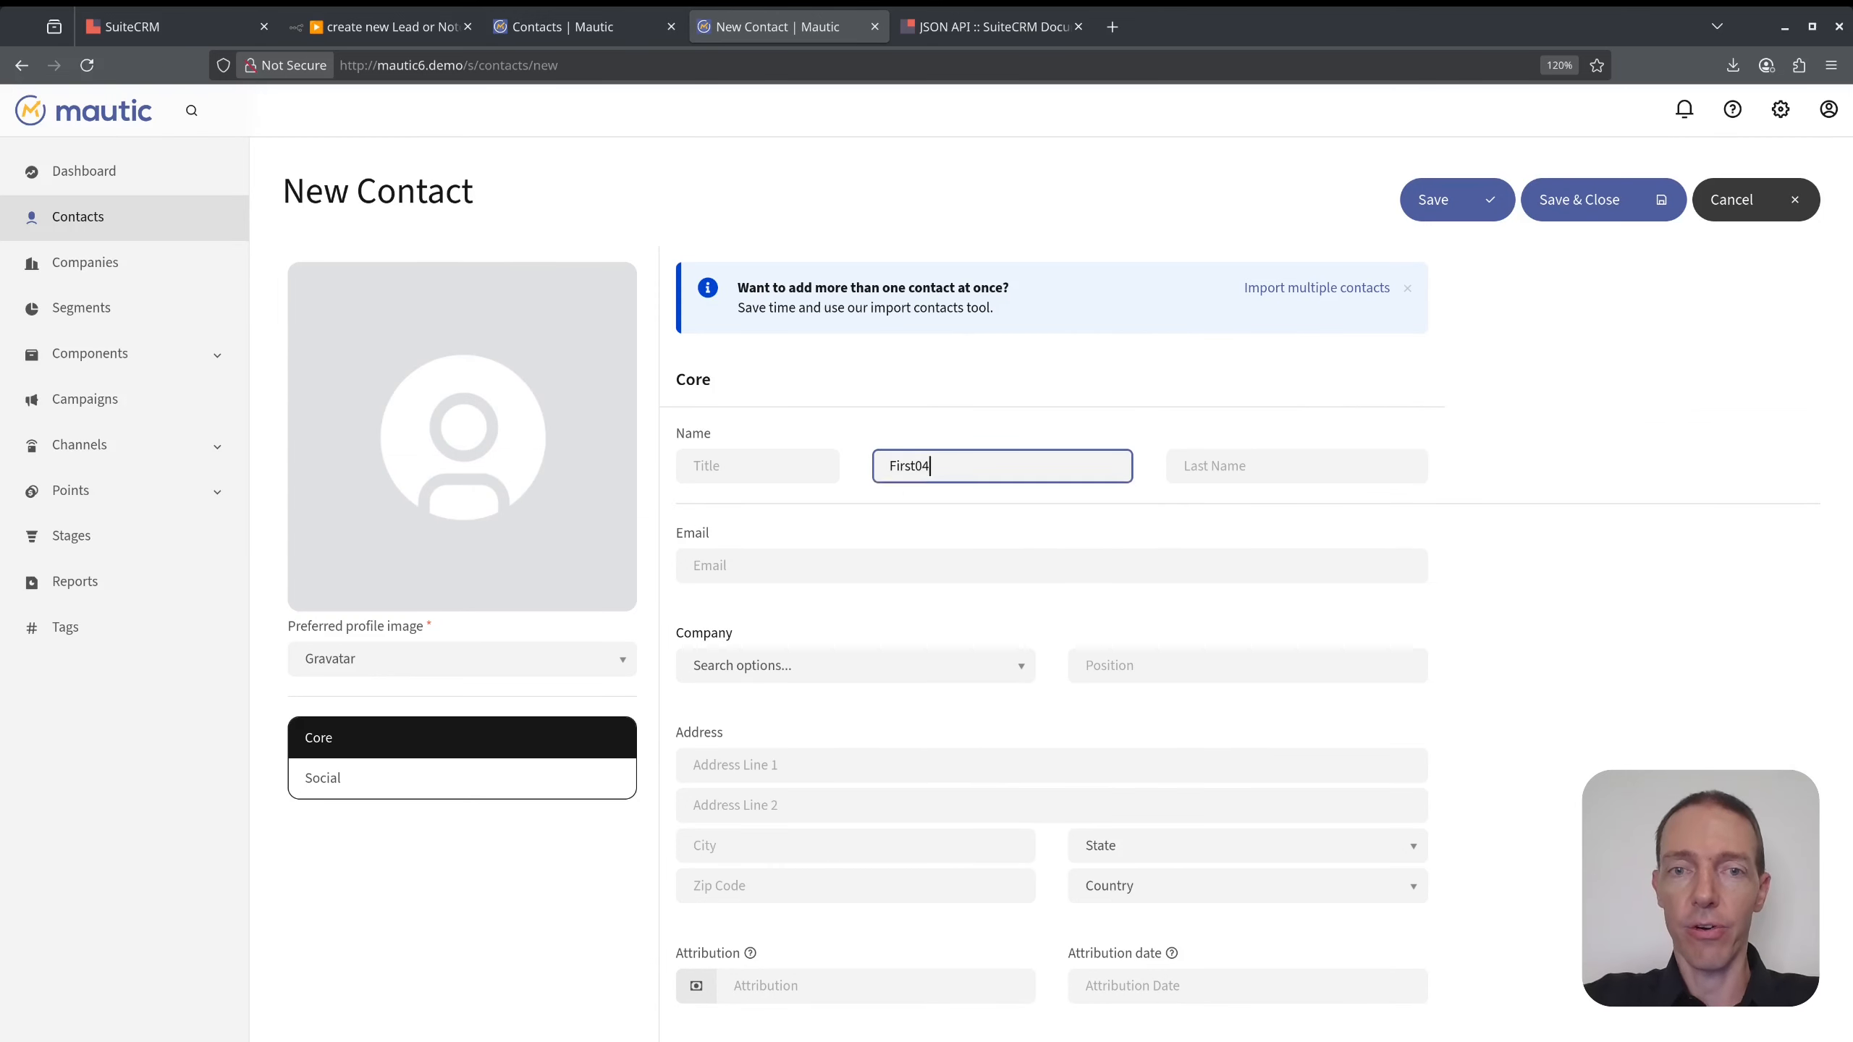
{"action": "key", "text": "Tab"}
{"action": "type", "text": "Last0"}
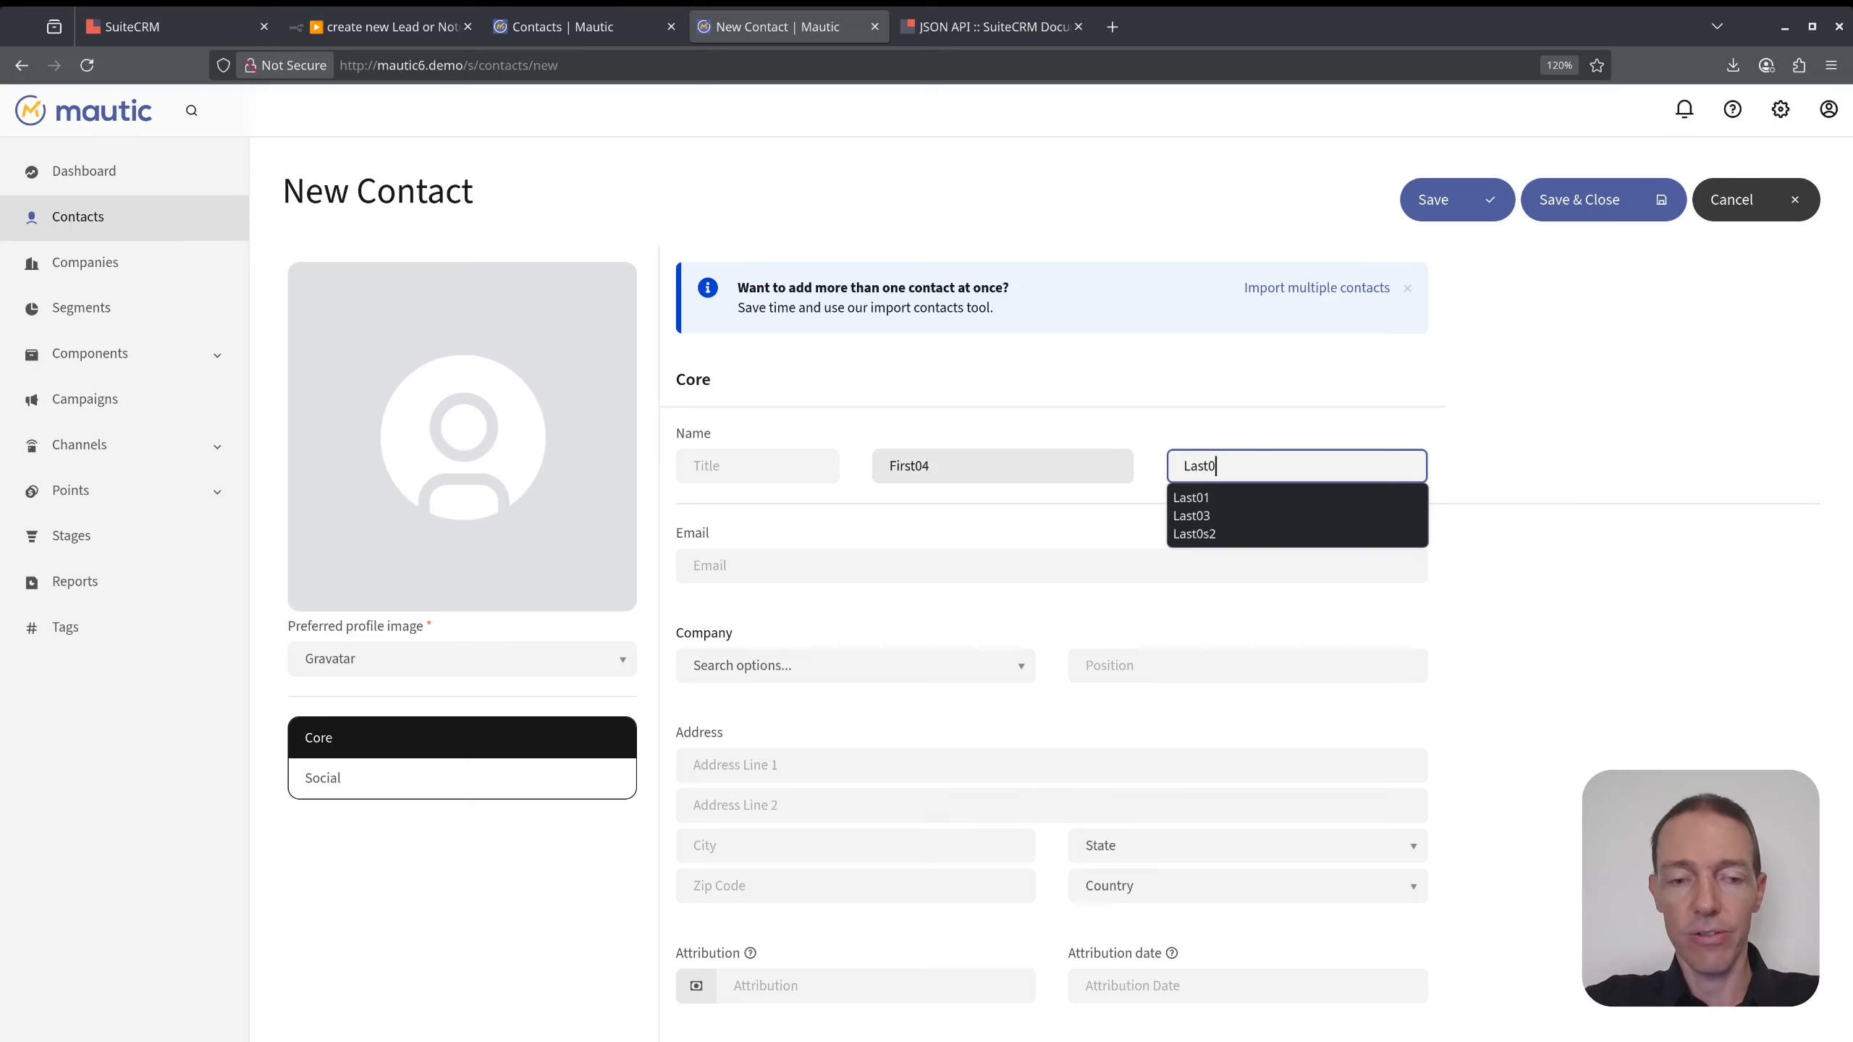
{"action": "type", "text": "4"}
{"action": "left_click", "coordinate": [810, 574]}
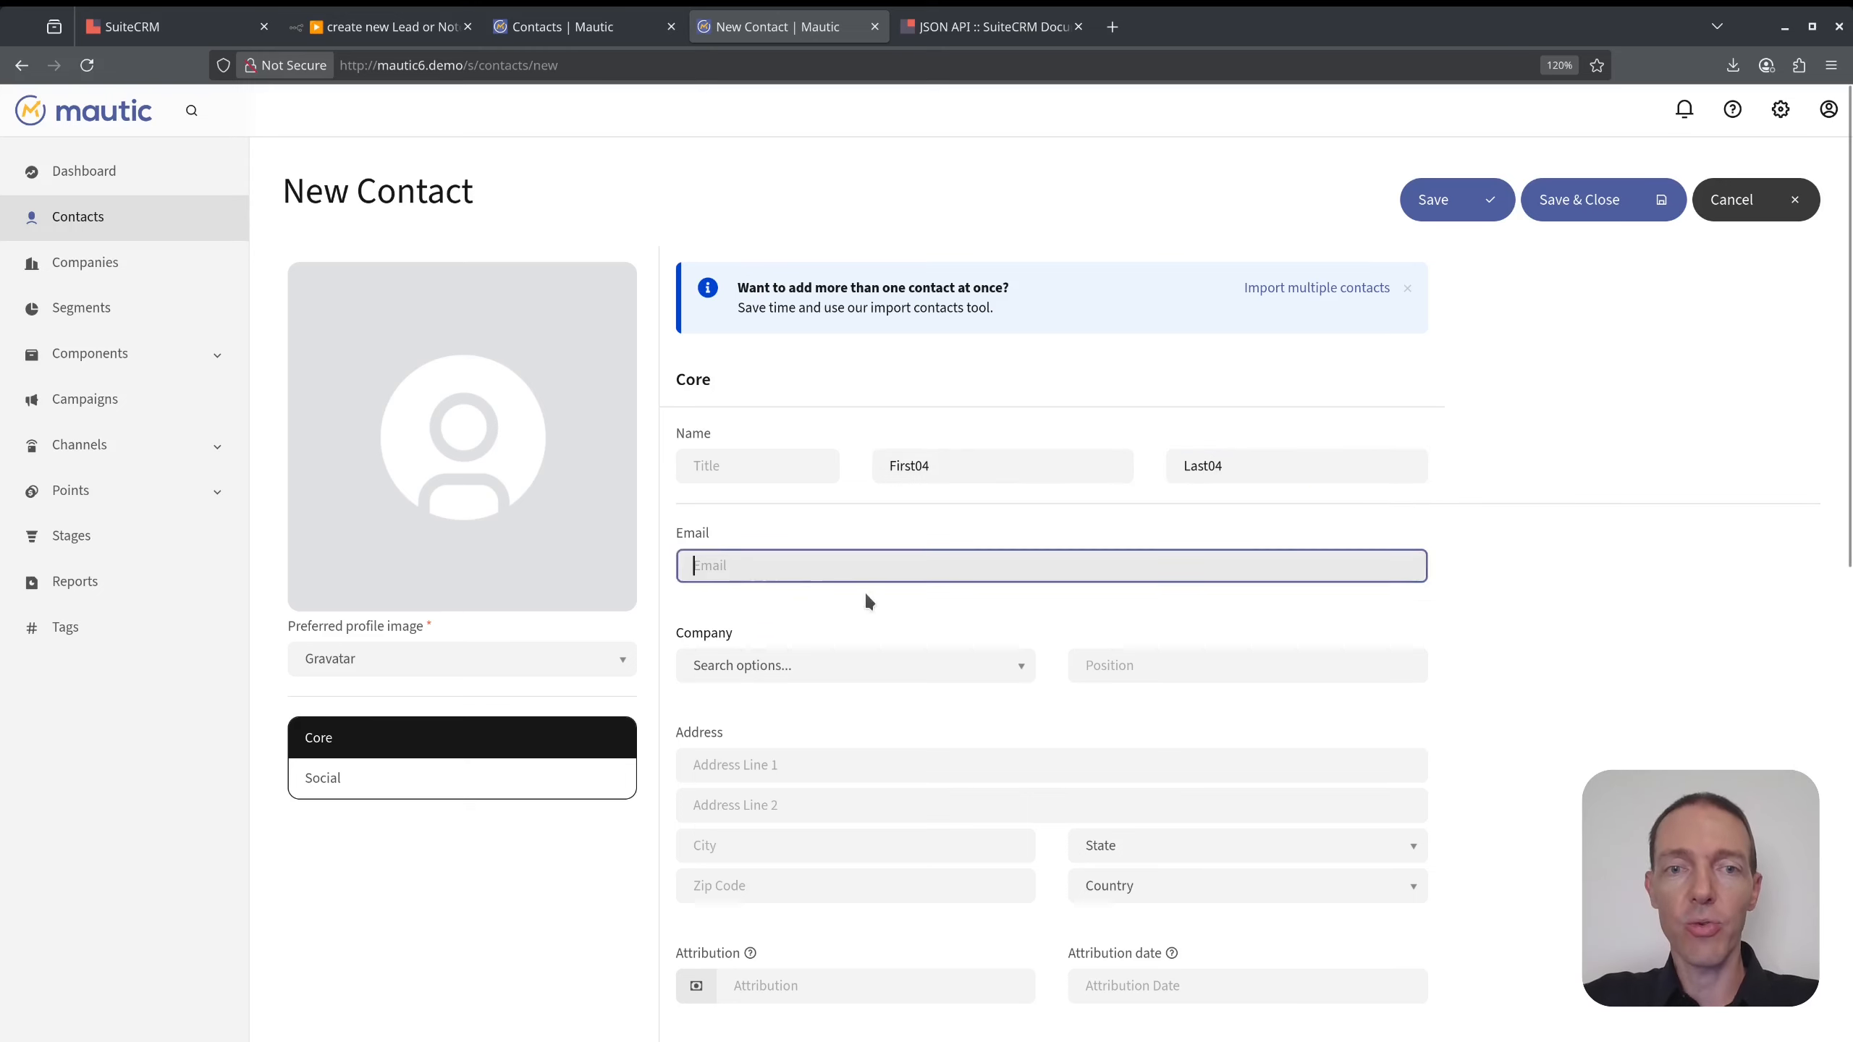
{"action": "key", "text": "ctrl+v"}
{"action": "key", "text": "BackSpace"}
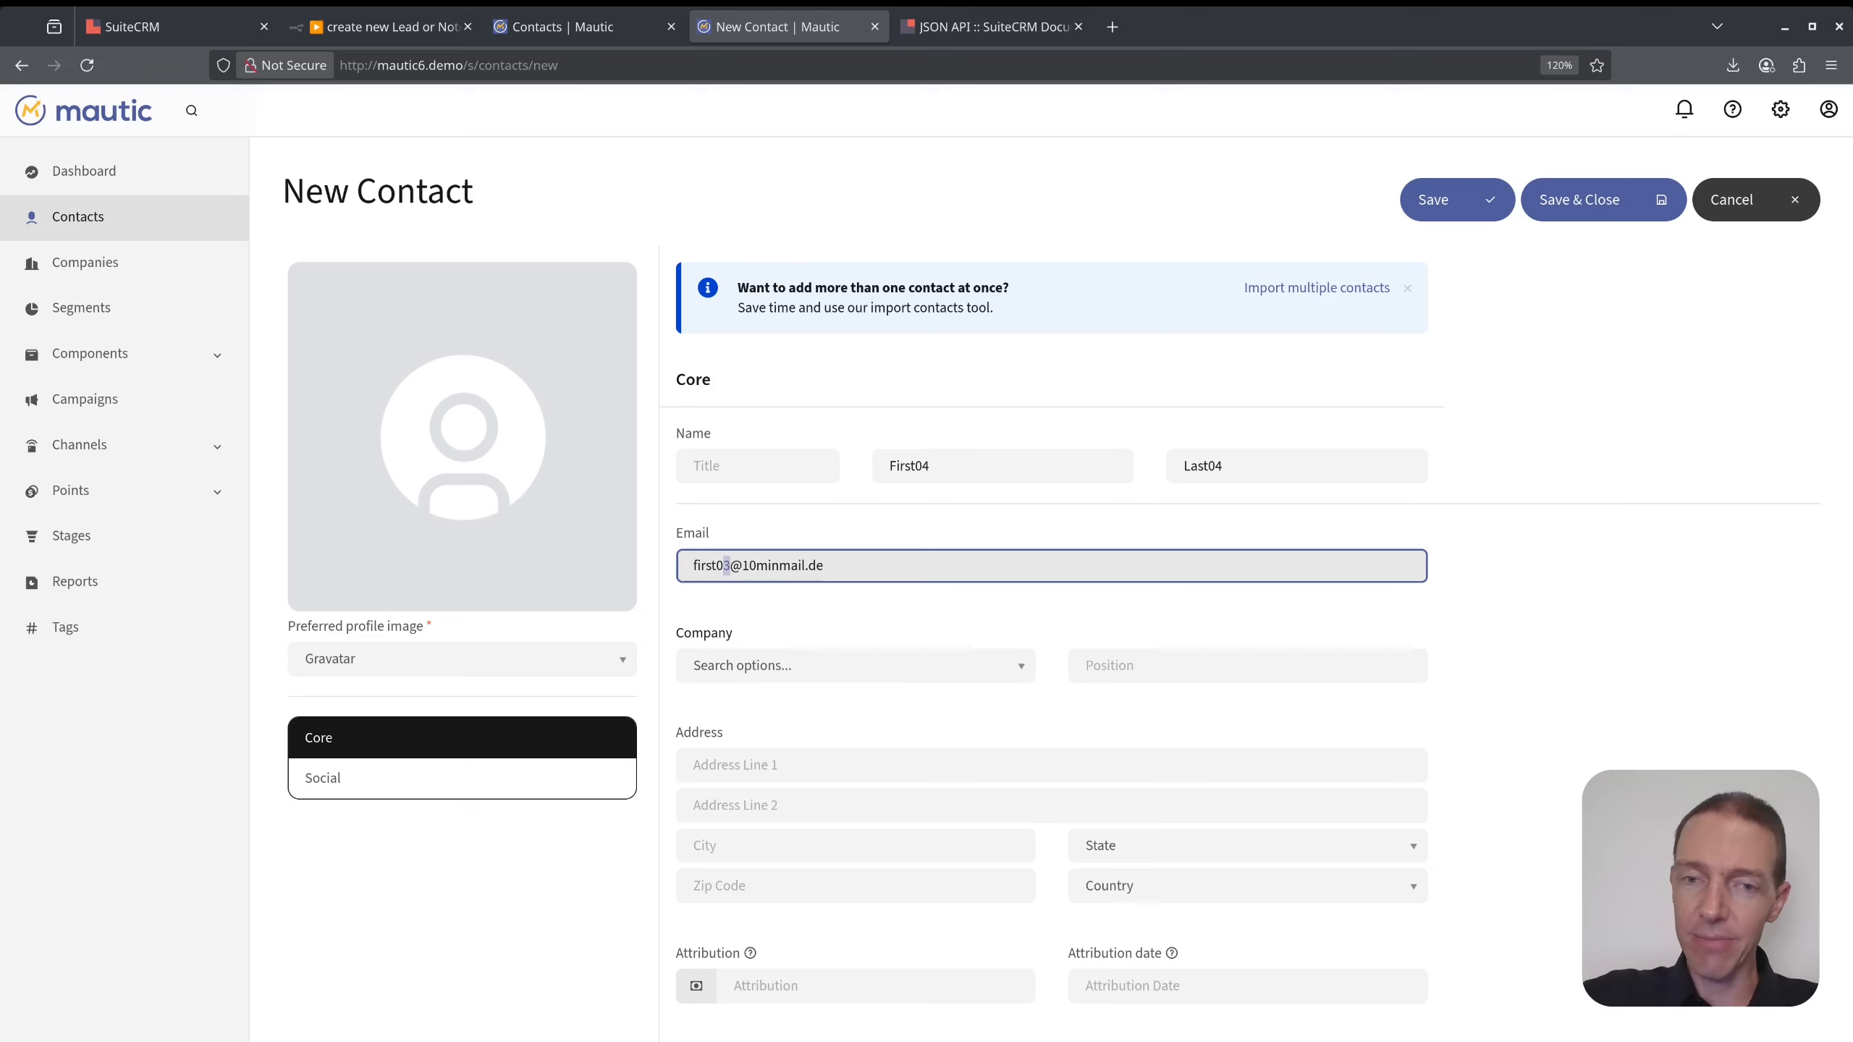
{"action": "key", "text": "ctrl+a"}
{"action": "key", "text": "ctrl+c"}
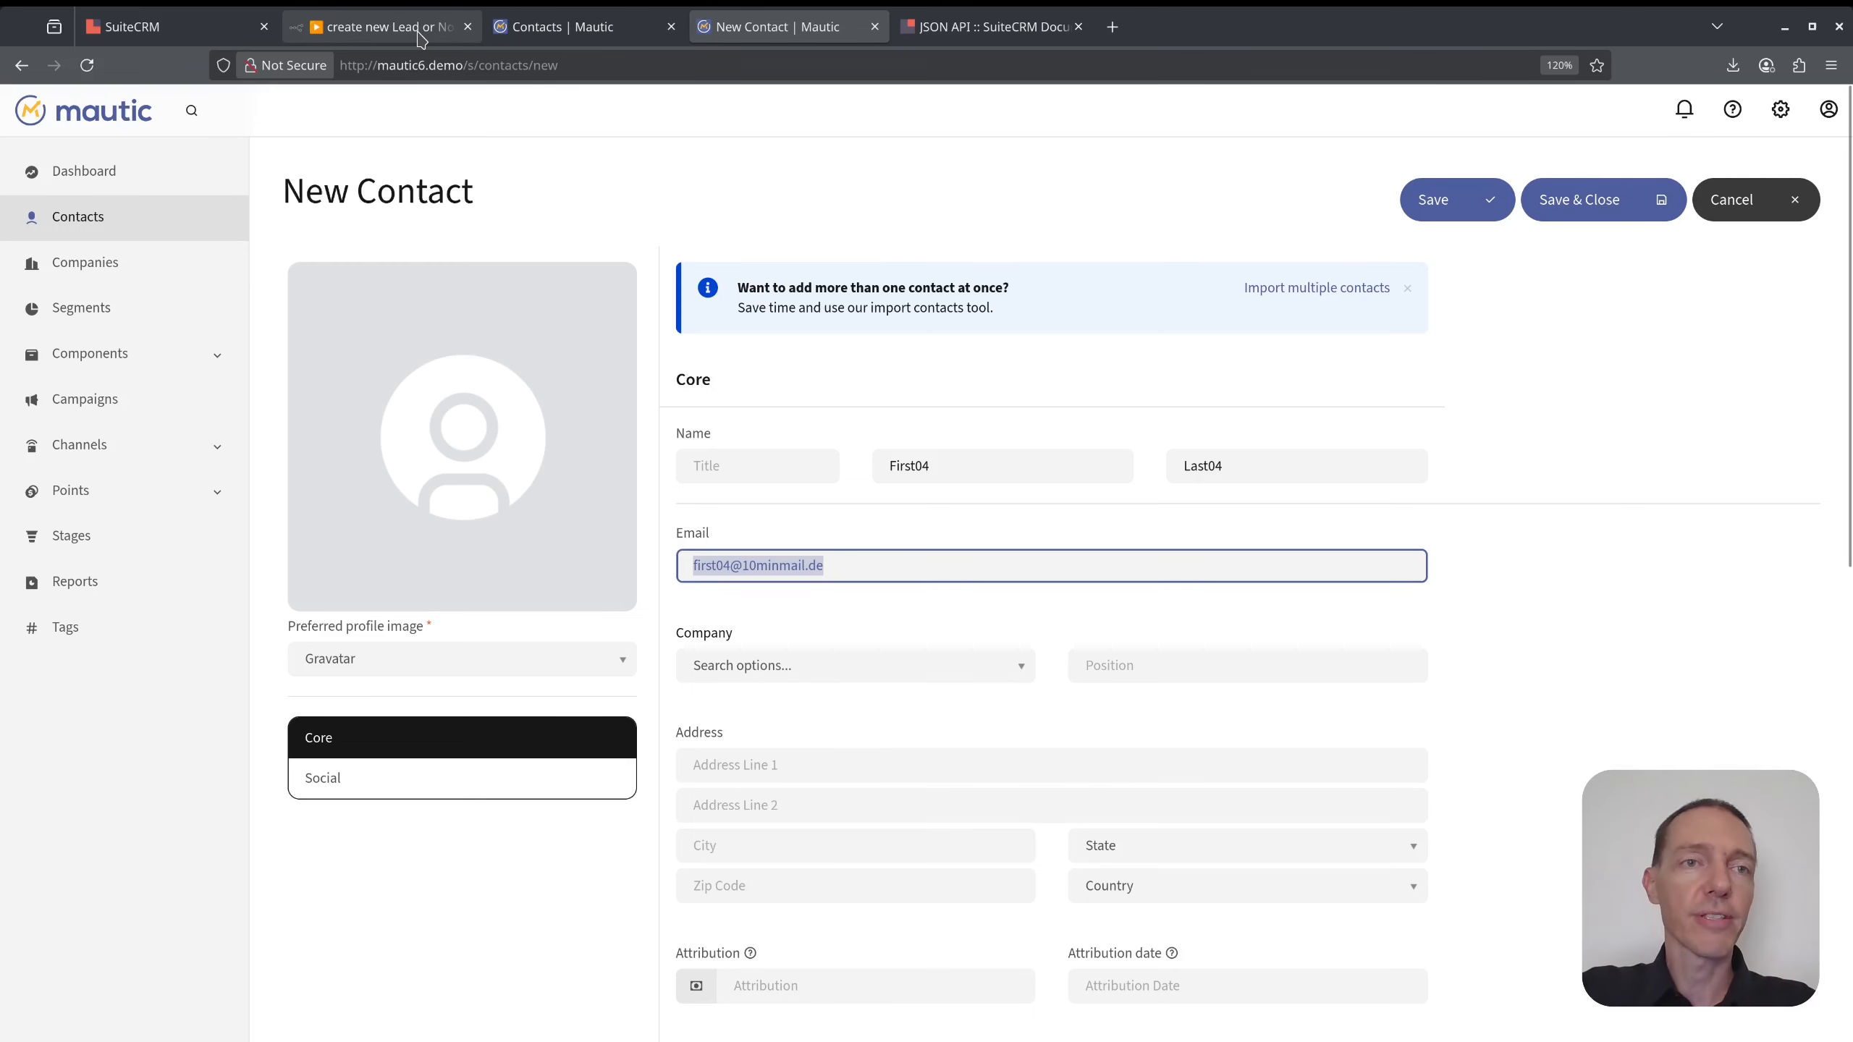
{"action": "left_click", "coordinate": [386, 26]}
{"action": "left_click", "coordinate": [160, 26]}
- Search SuiteCRM everywhere for the new contact's e-mail and confirm no records match
{"action": "left_click", "coordinate": [1612, 110]}
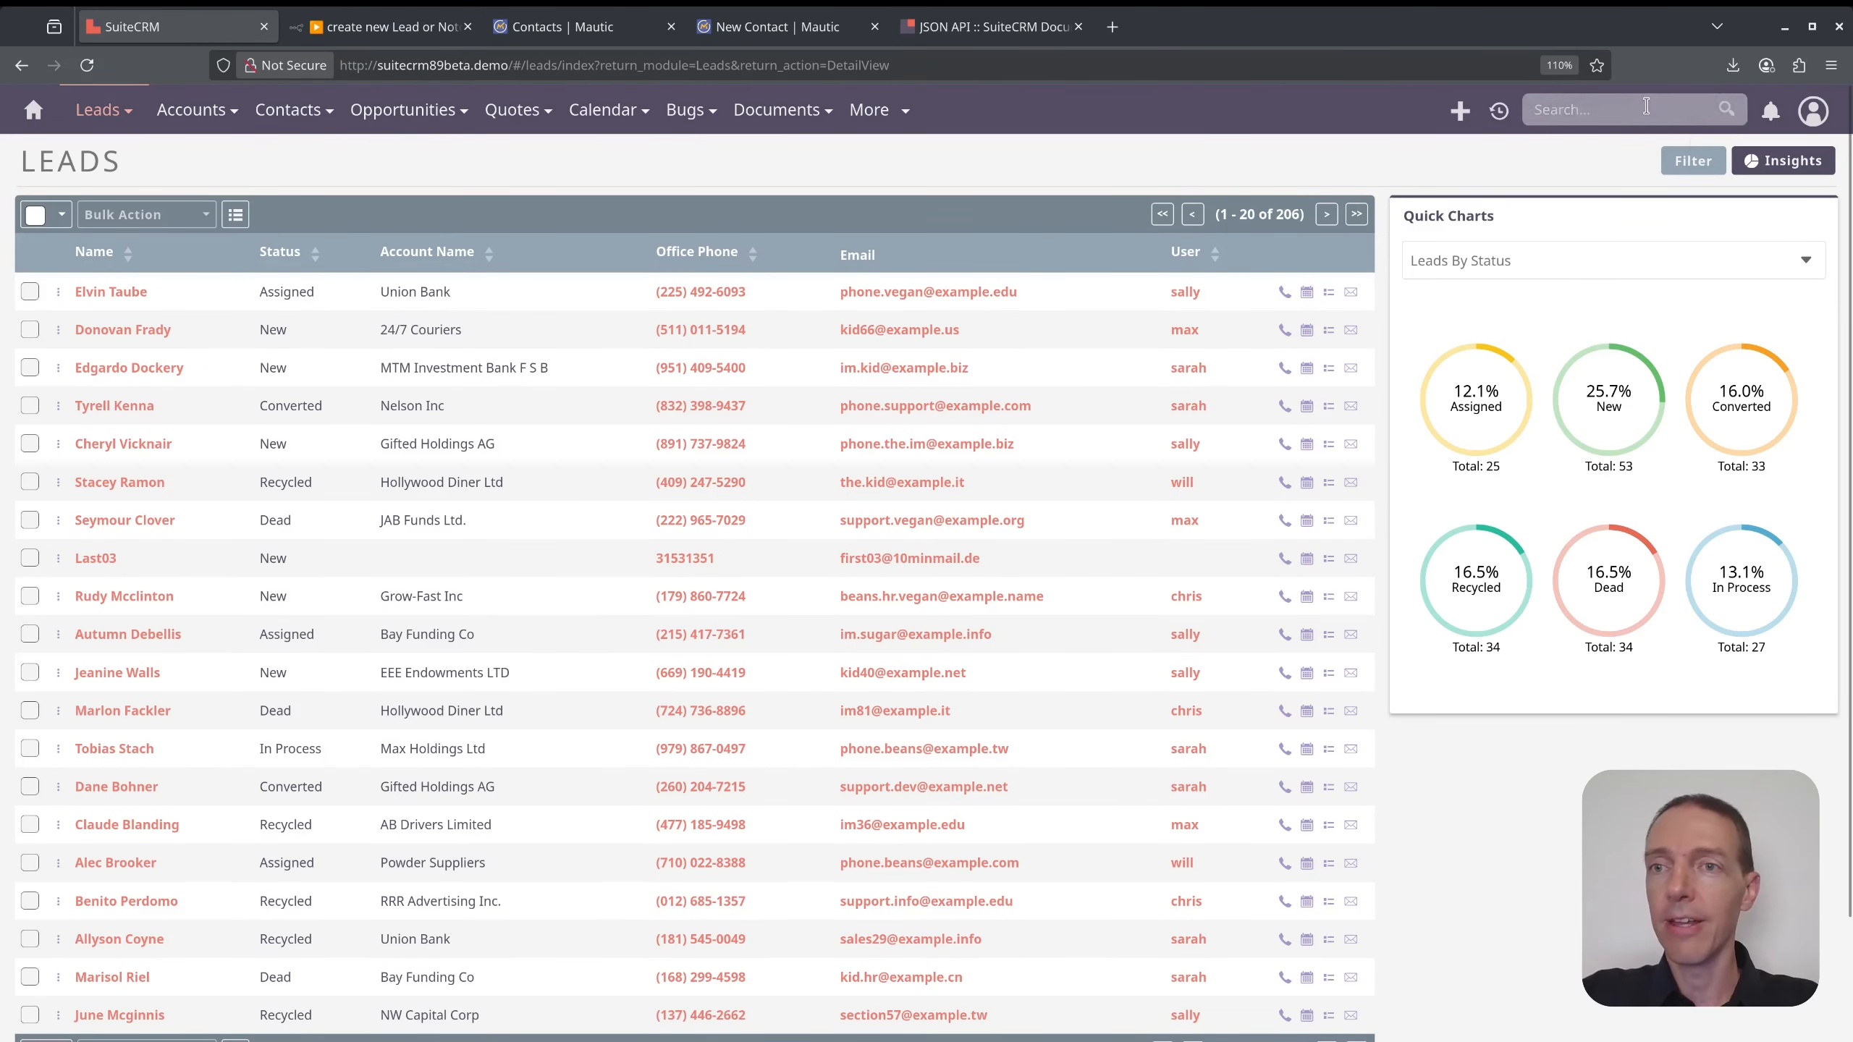
{"action": "key", "text": "ctrl+v"}
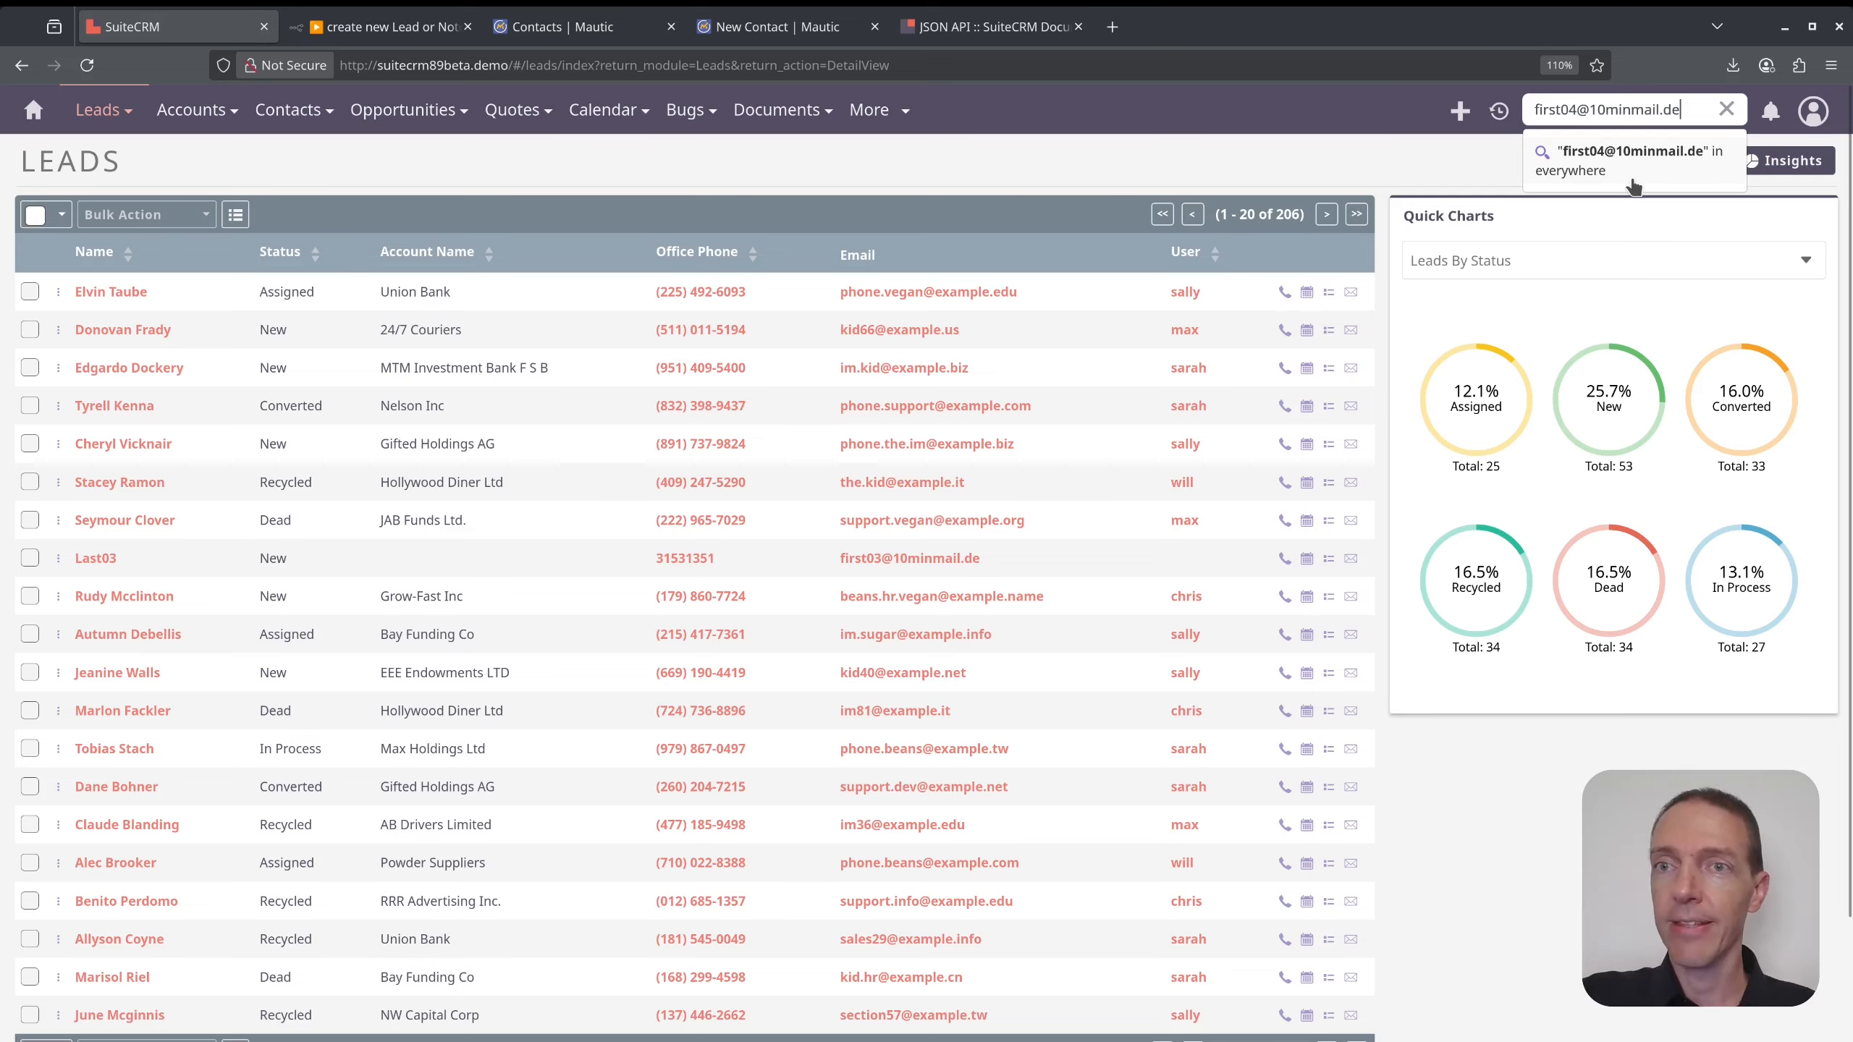
{"action": "left_click", "coordinate": [1631, 175]}
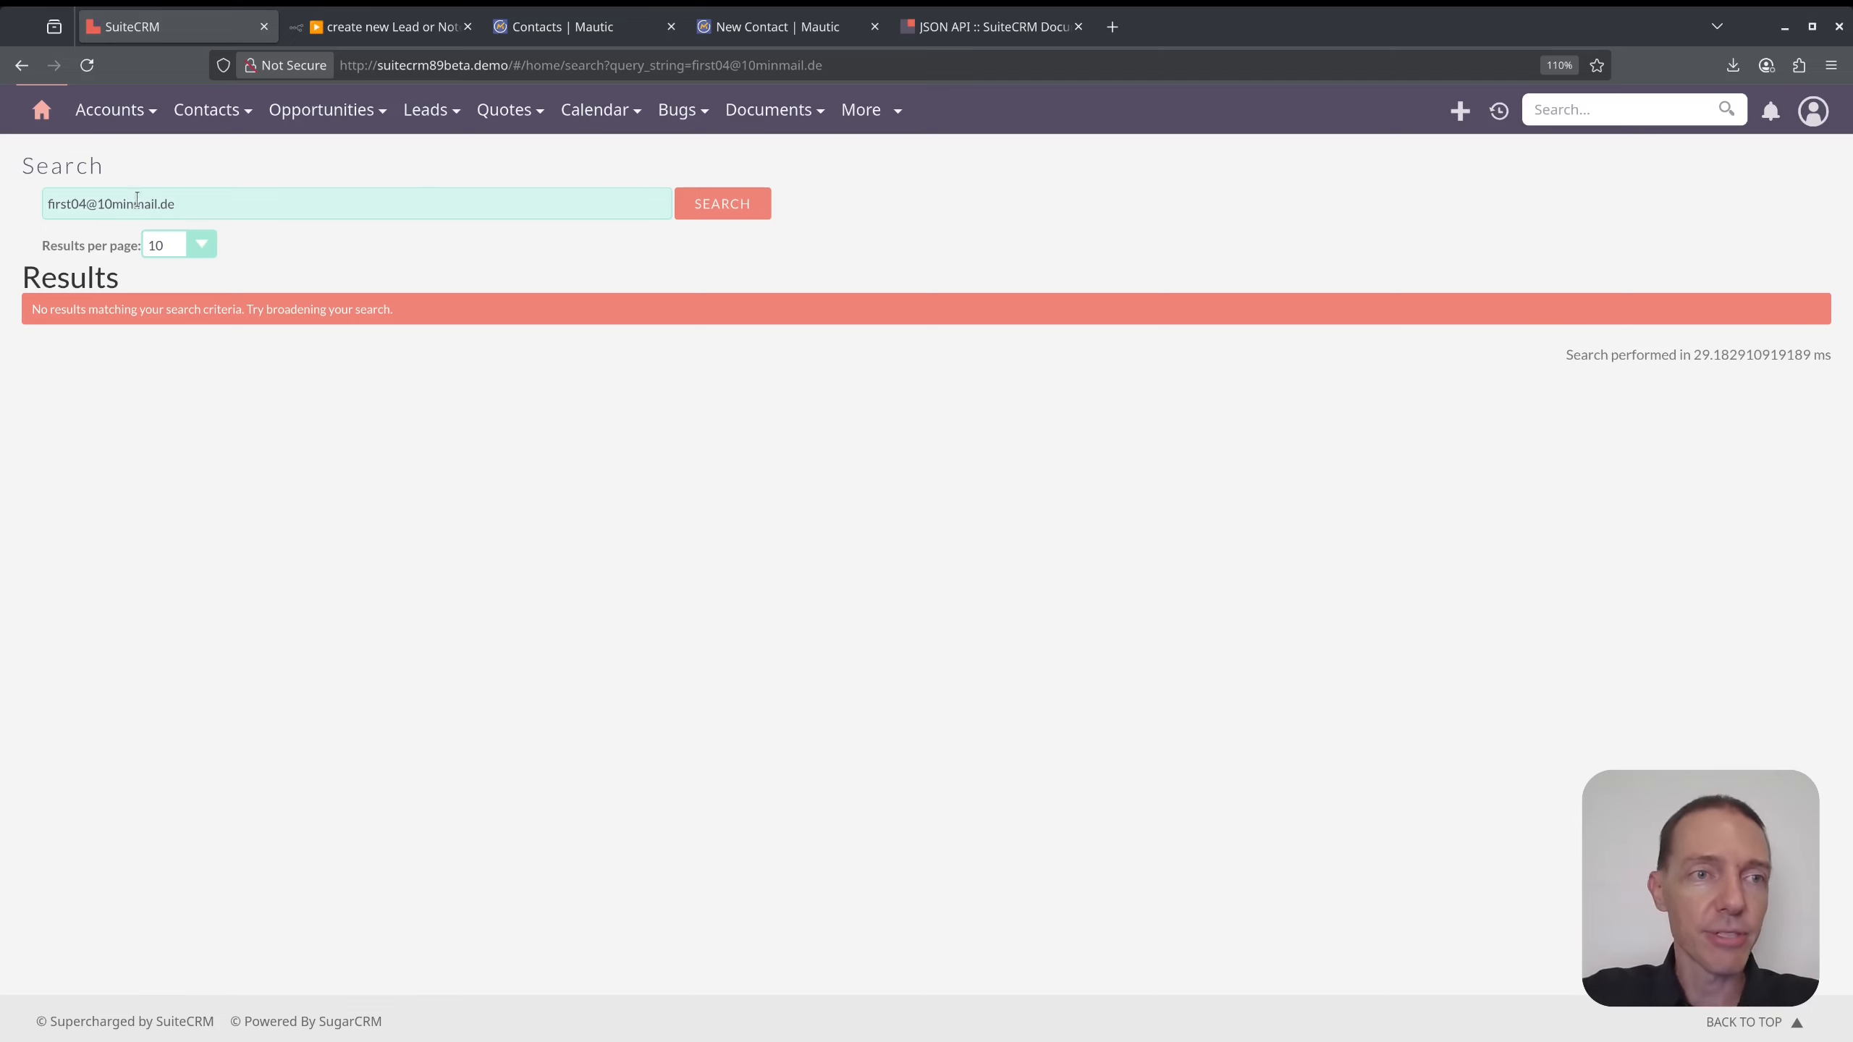
{"action": "left_click", "coordinate": [553, 26]}
{"action": "left_click", "coordinate": [393, 26]}
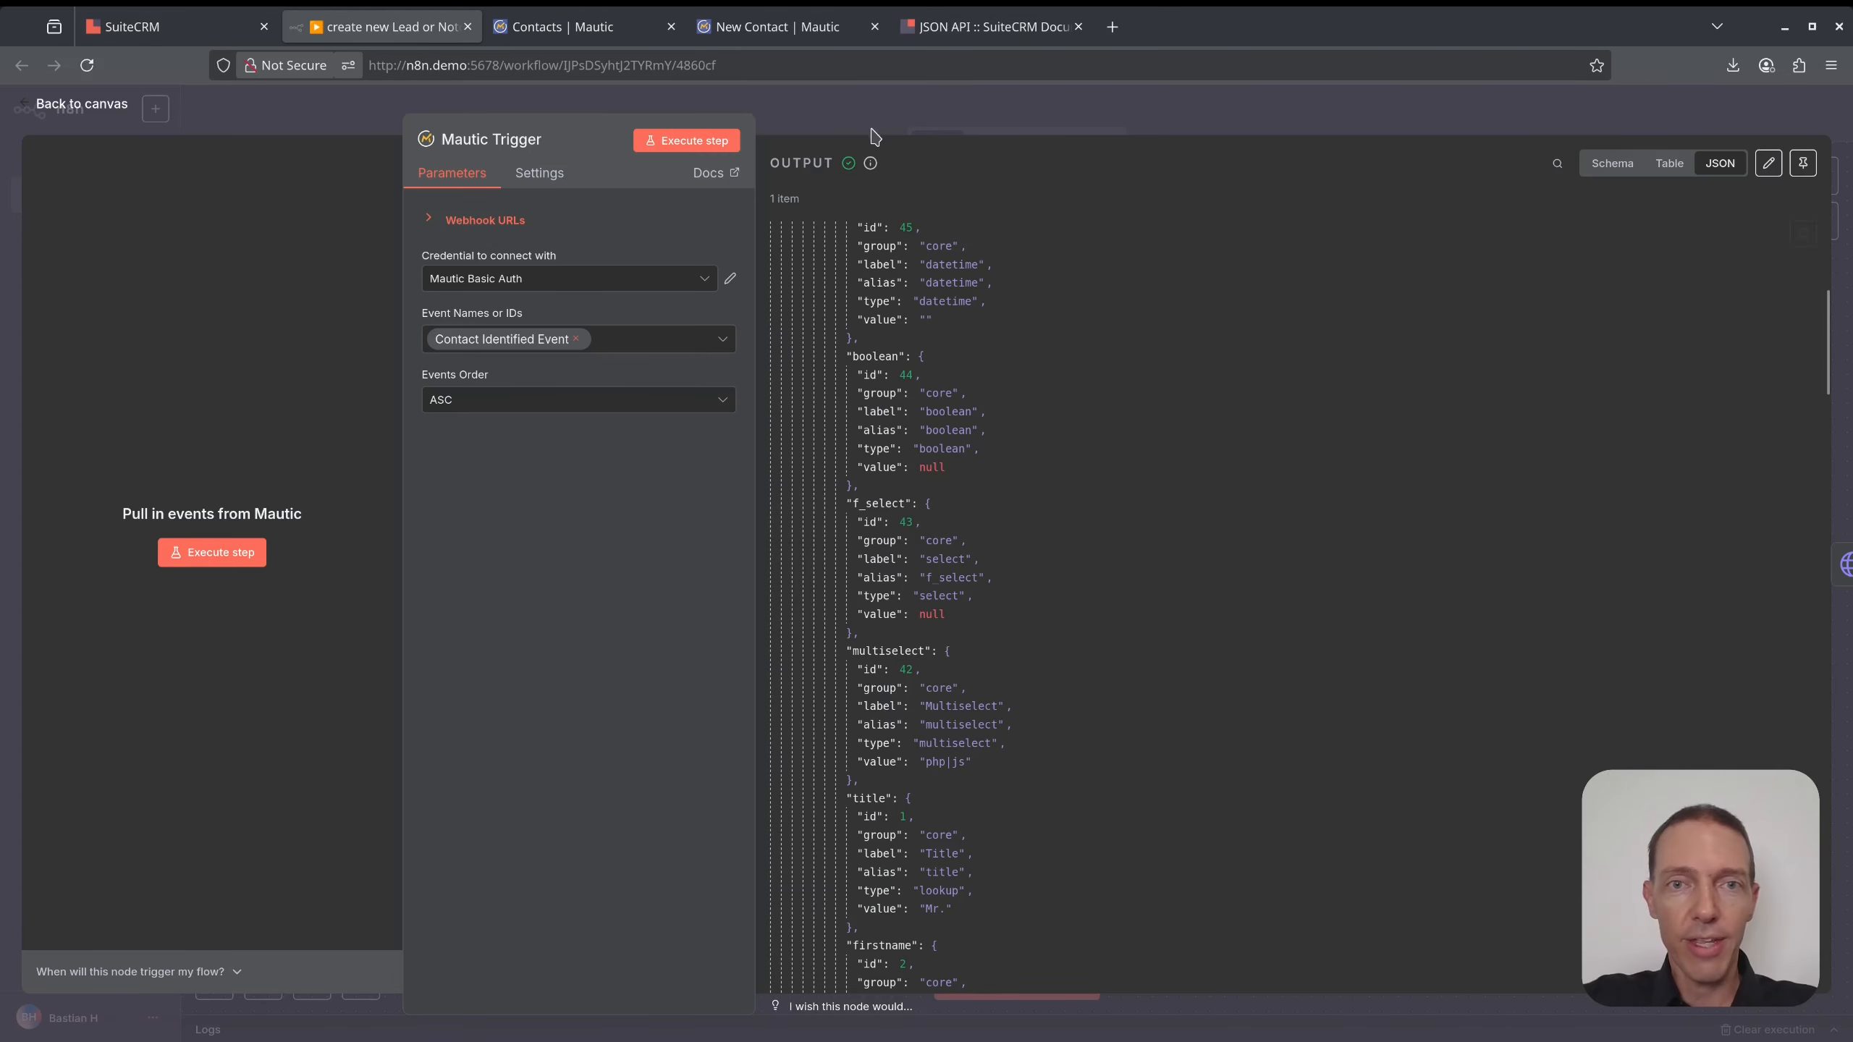
- Set the Mautic Trigger listening, save the First04 Last04 contact, and view the captured data
{"action": "left_click", "coordinate": [900, 121]}
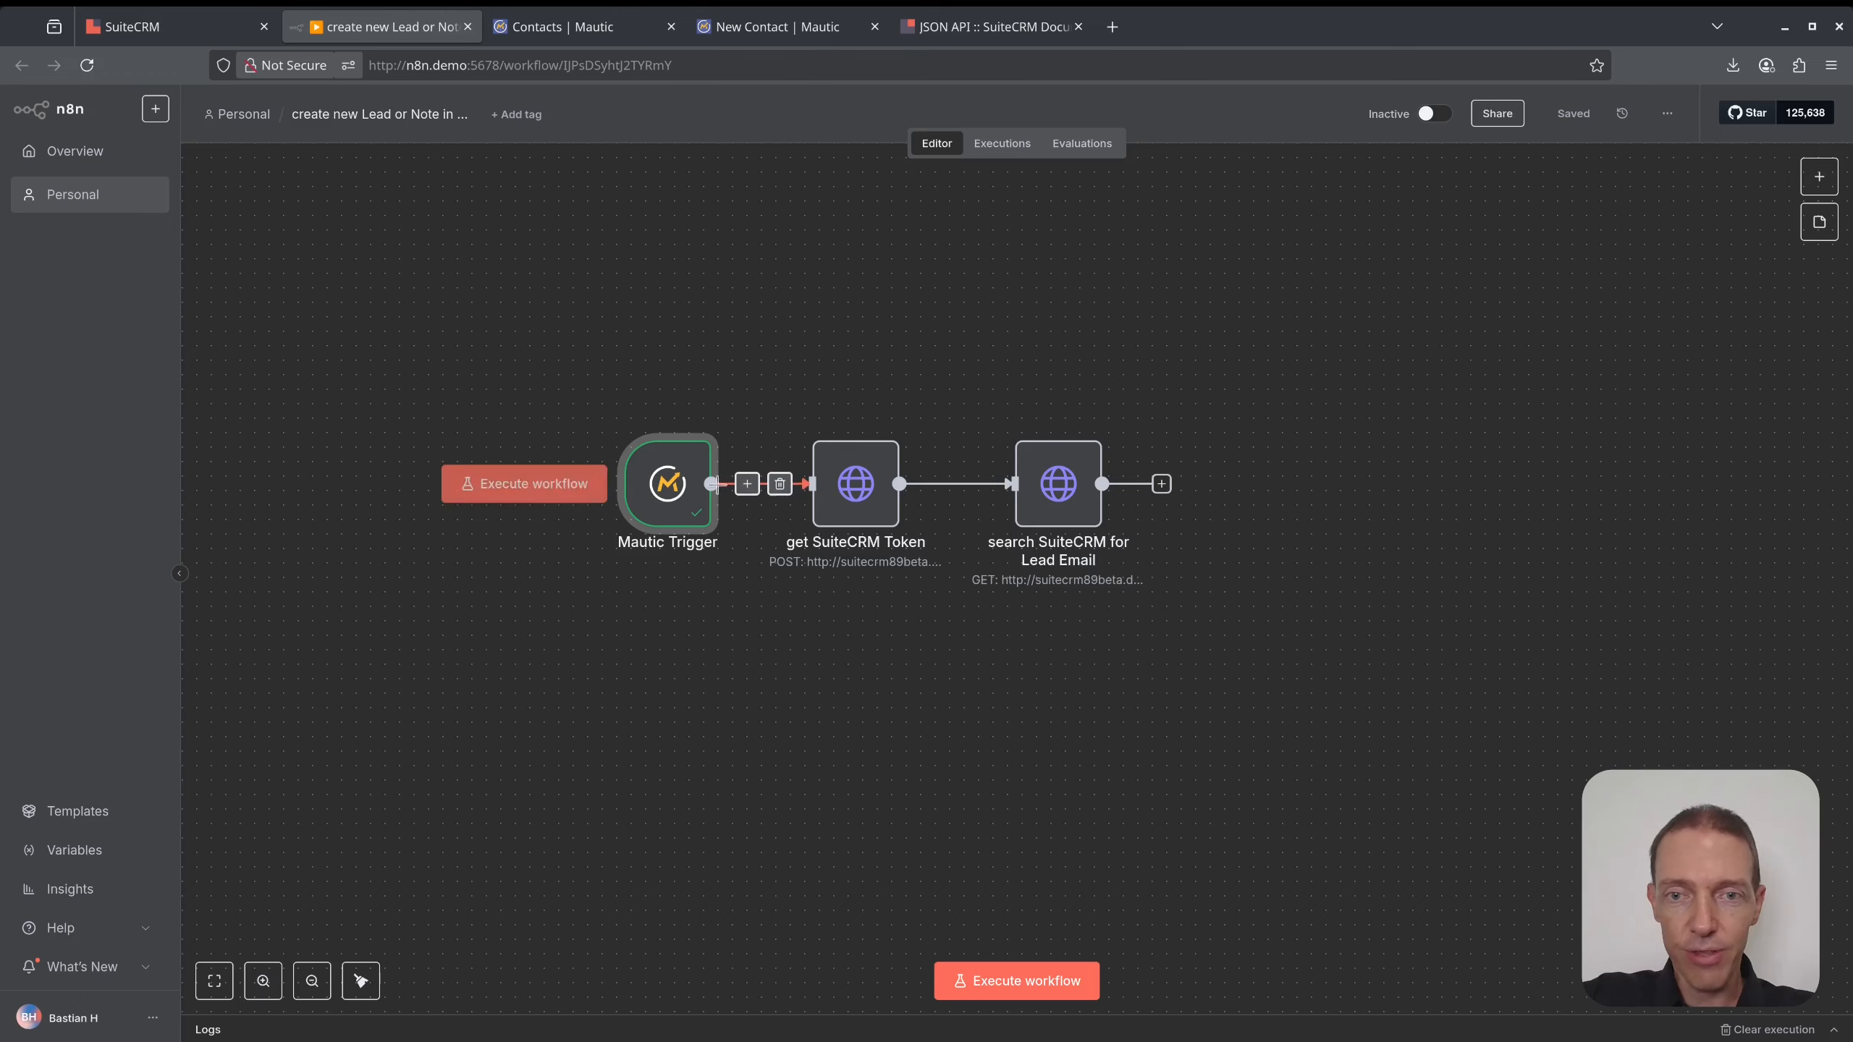
{"action": "double_click", "coordinate": [659, 482]}
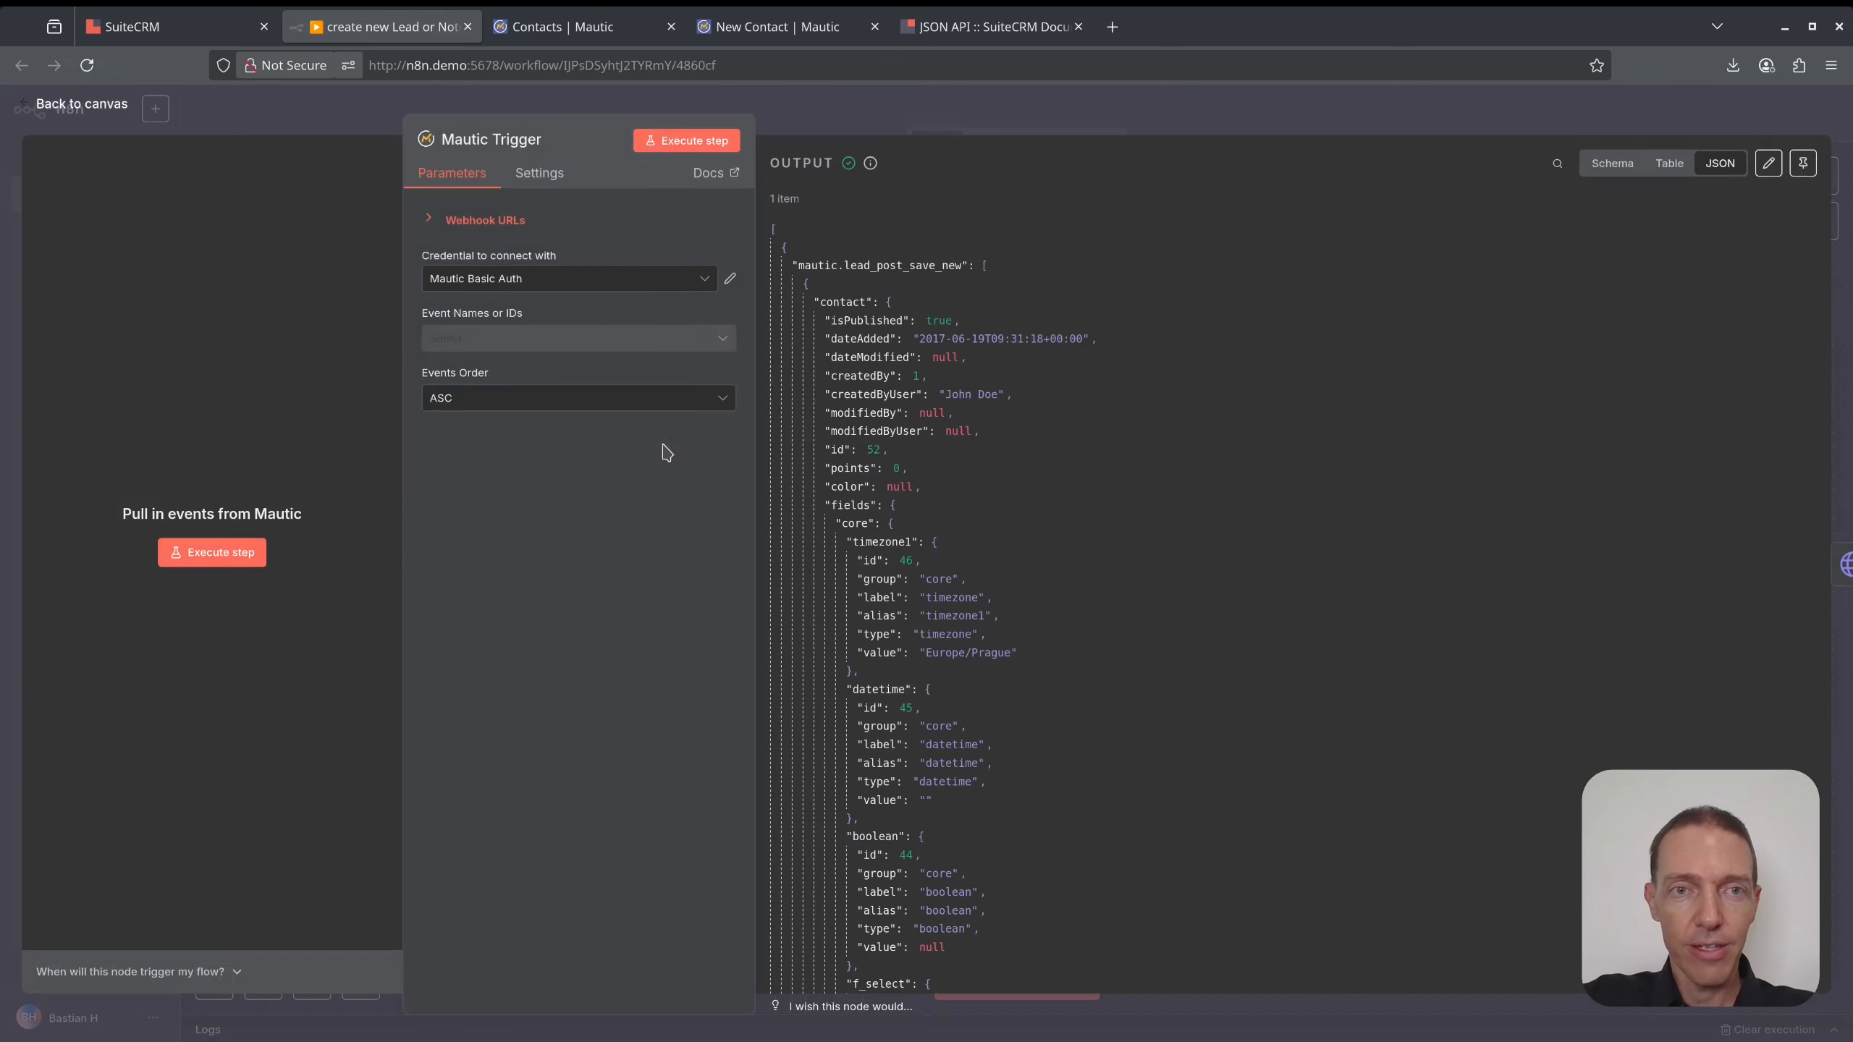
{"action": "left_click", "coordinate": [687, 139]}
{"action": "left_click", "coordinate": [798, 29]}
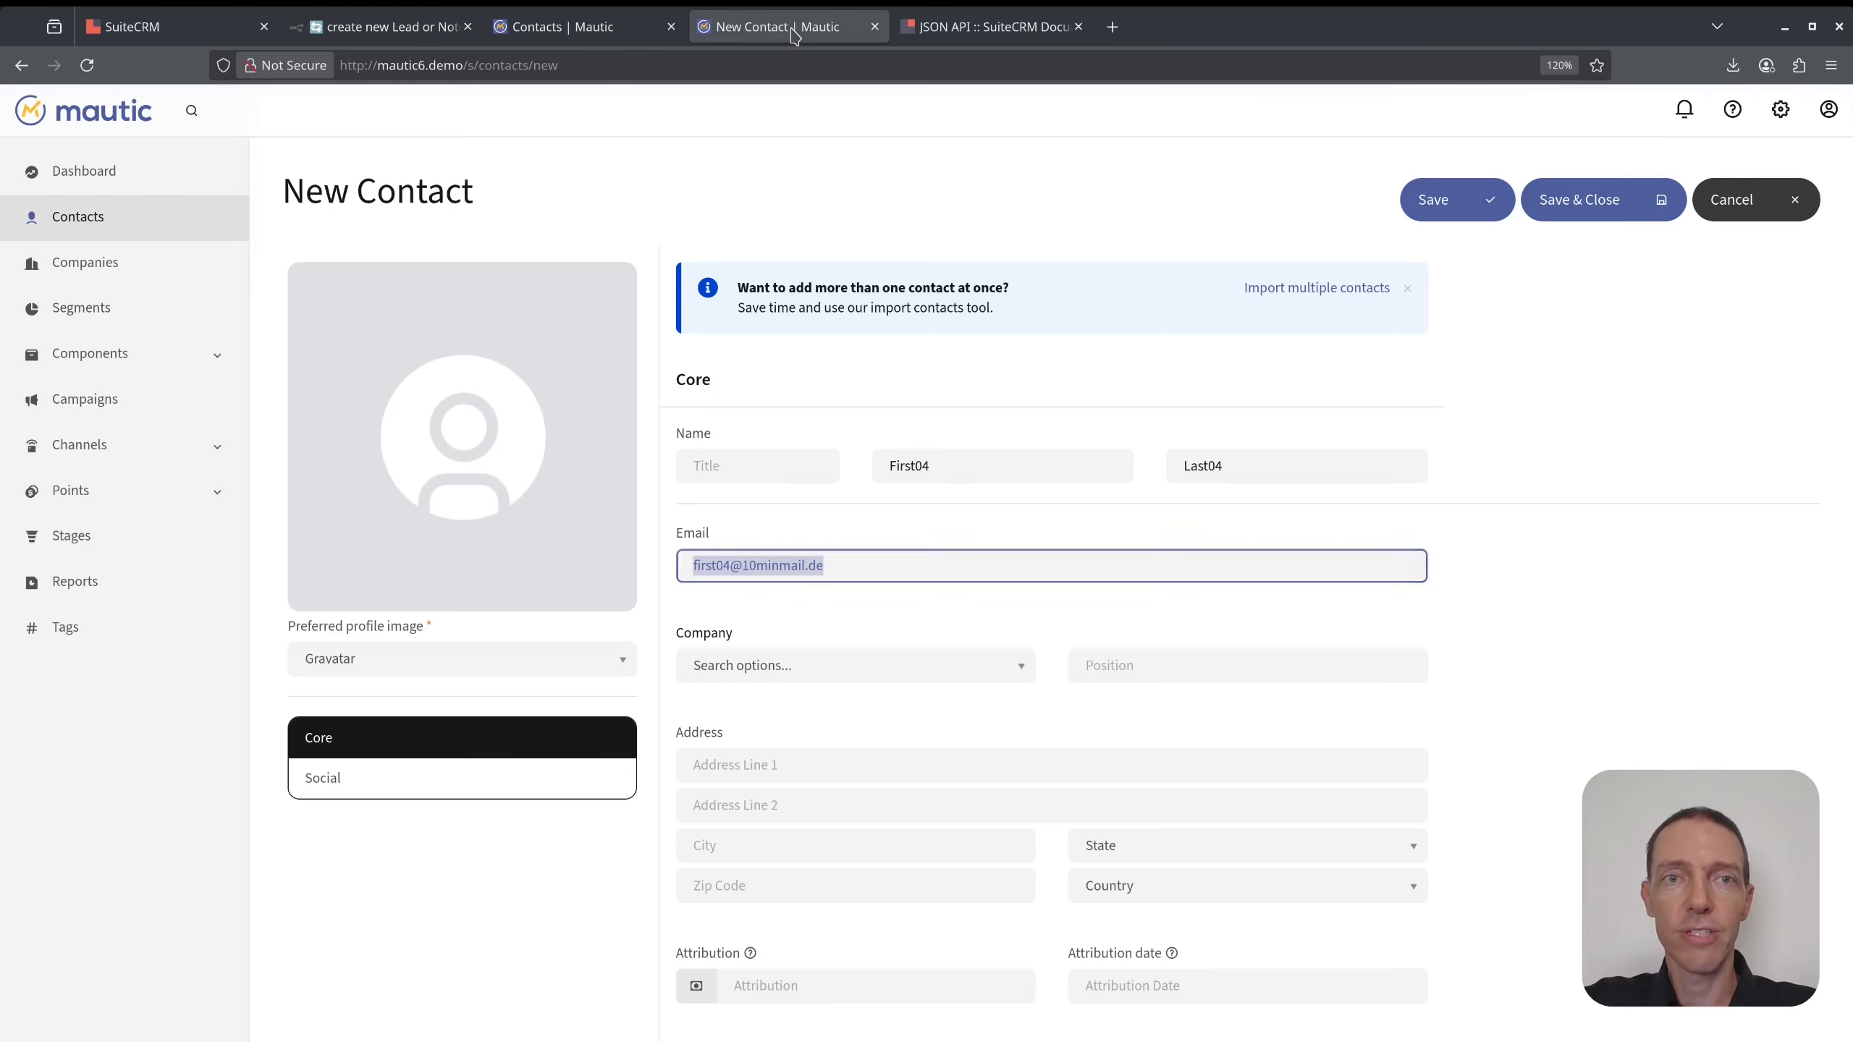
{"action": "left_click", "coordinate": [1574, 205]}
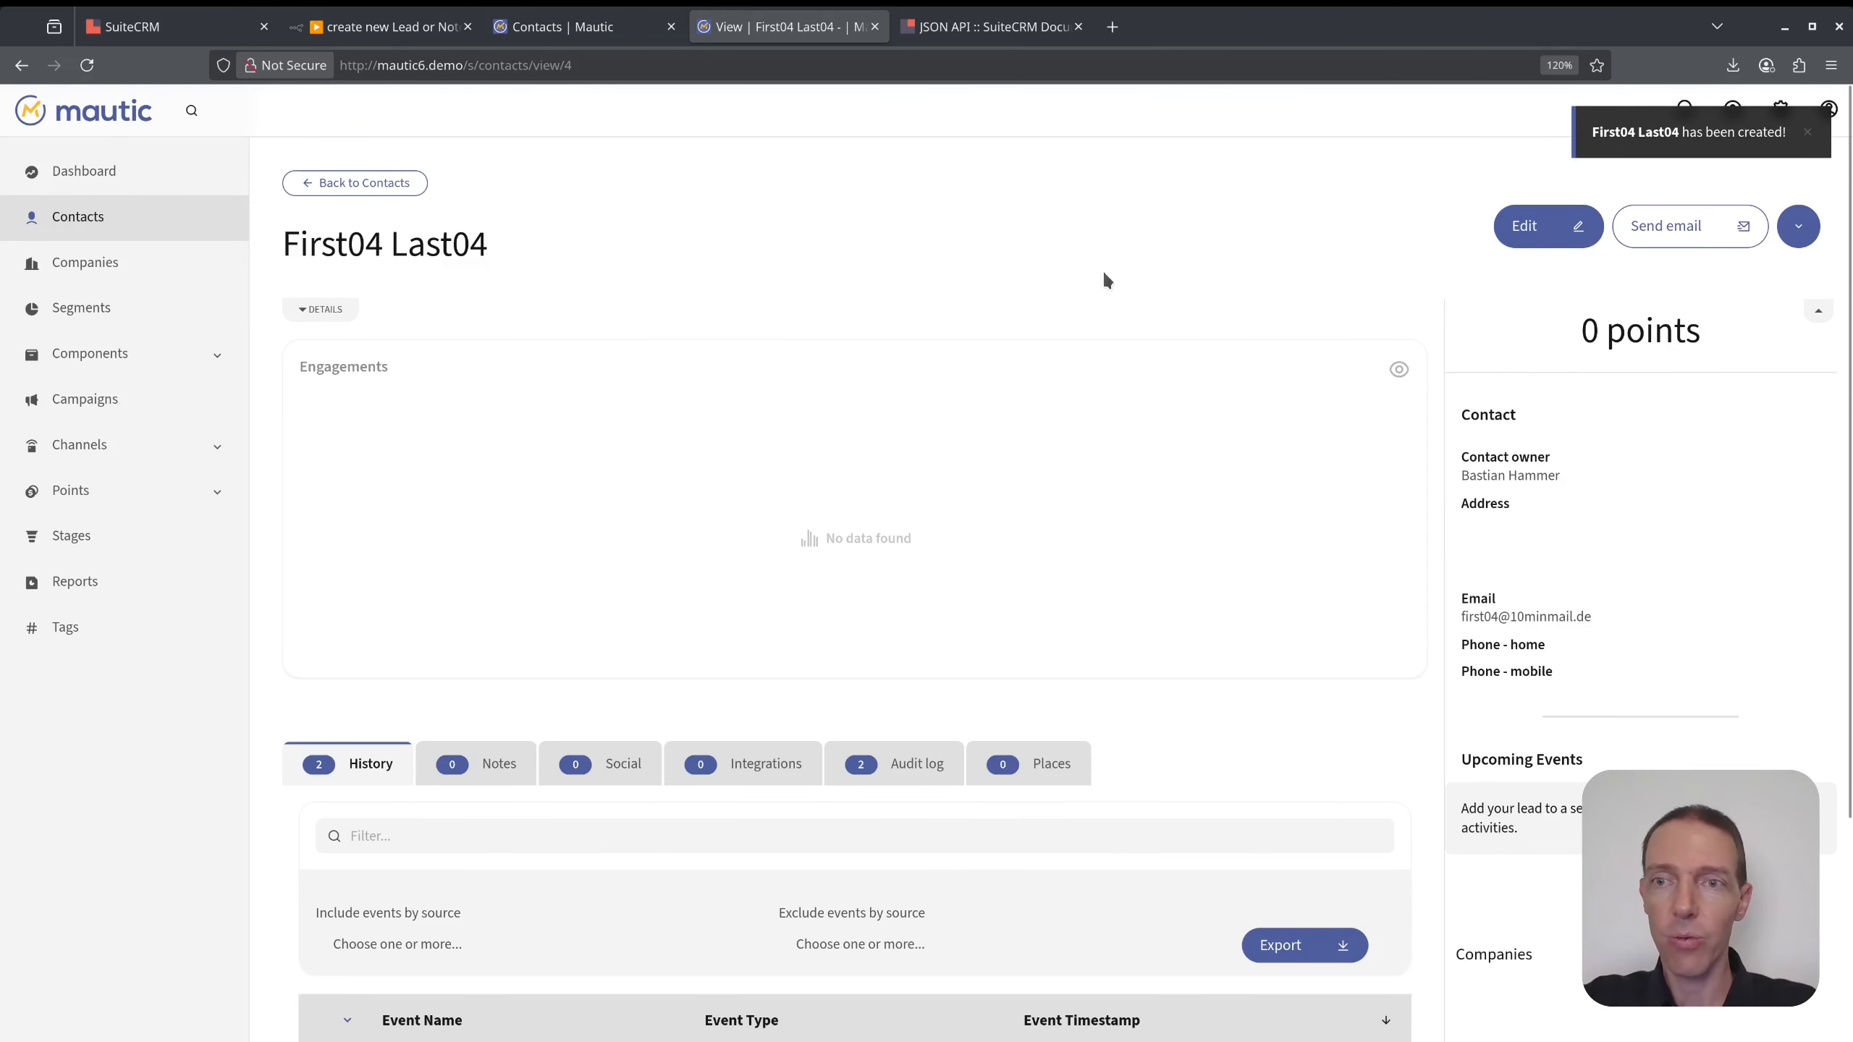
{"action": "left_click", "coordinate": [1811, 136]}
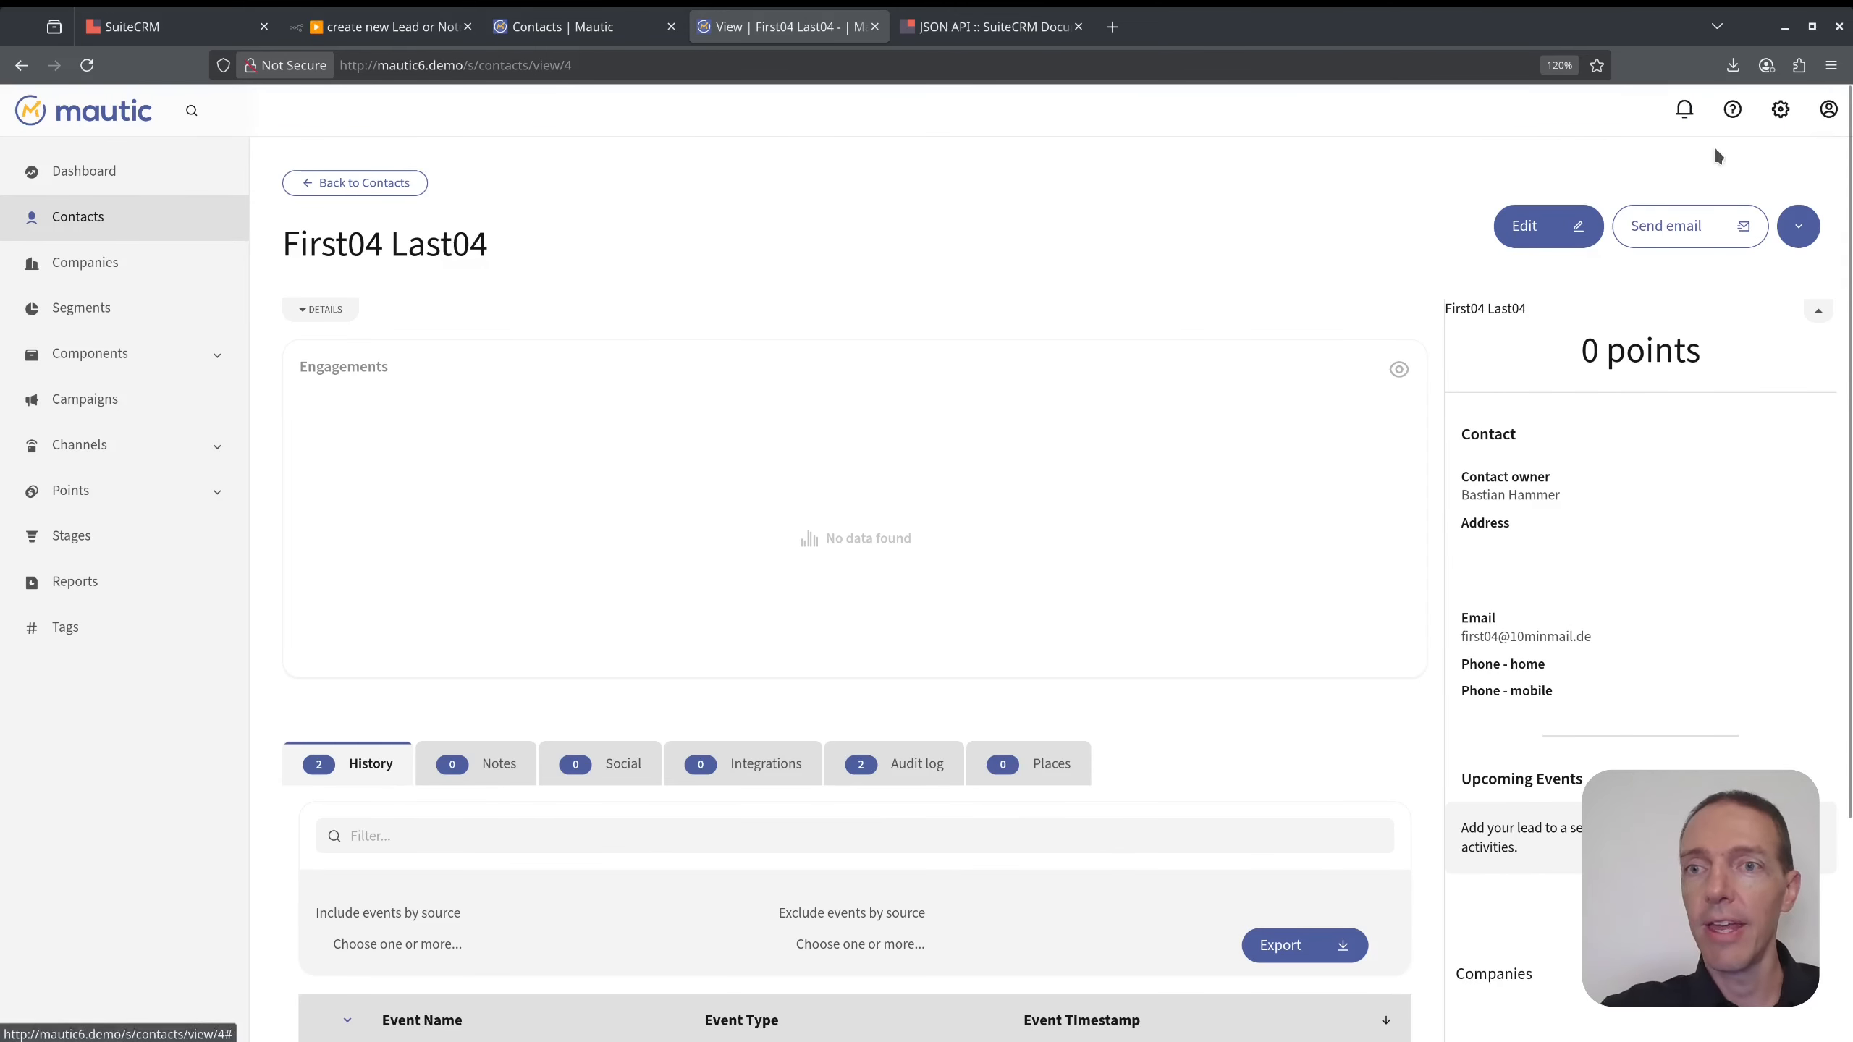
{"action": "left_click", "coordinate": [403, 28]}
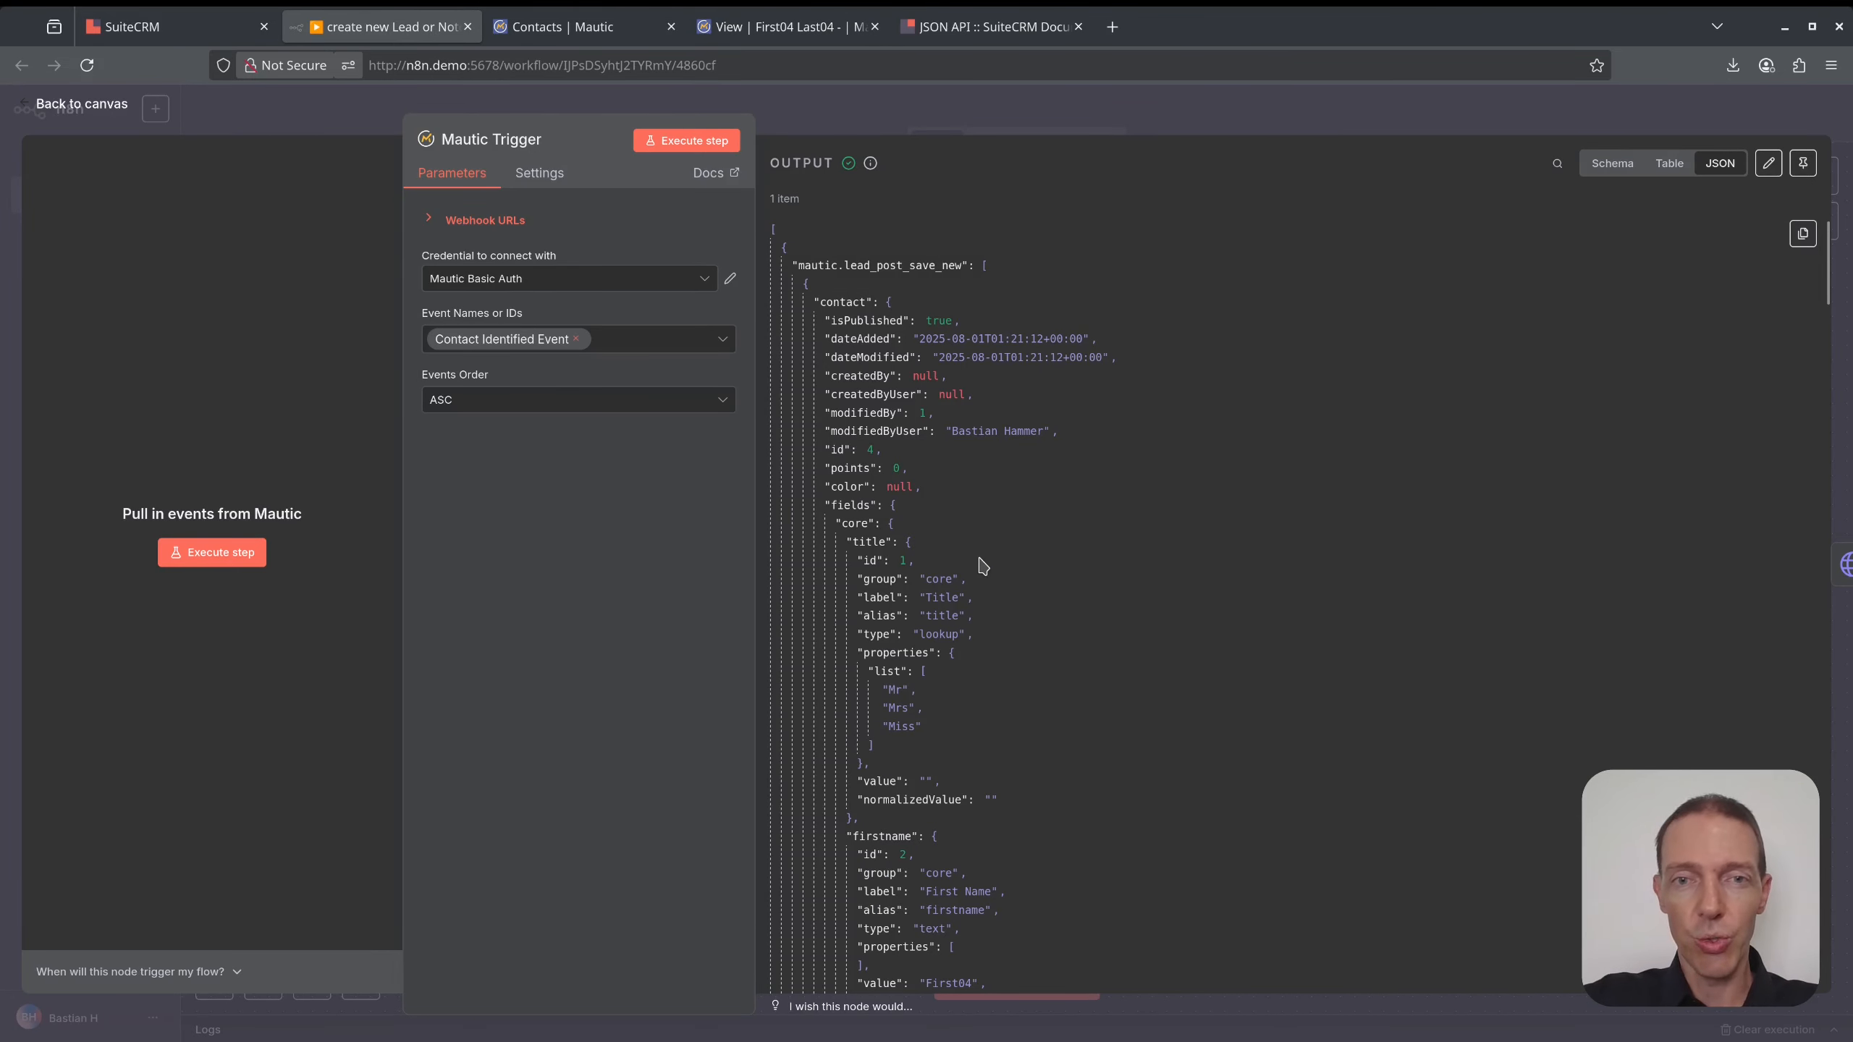
- Run get SuiteCRM Token, then open the search SuiteCRM for Lead Email node's URL for editing
{"action": "scroll", "coordinate": [984, 569], "scroll_direction": "down", "scroll_amount": 10}
{"action": "scroll", "coordinate": [970, 486], "scroll_direction": "up", "scroll_amount": 10}
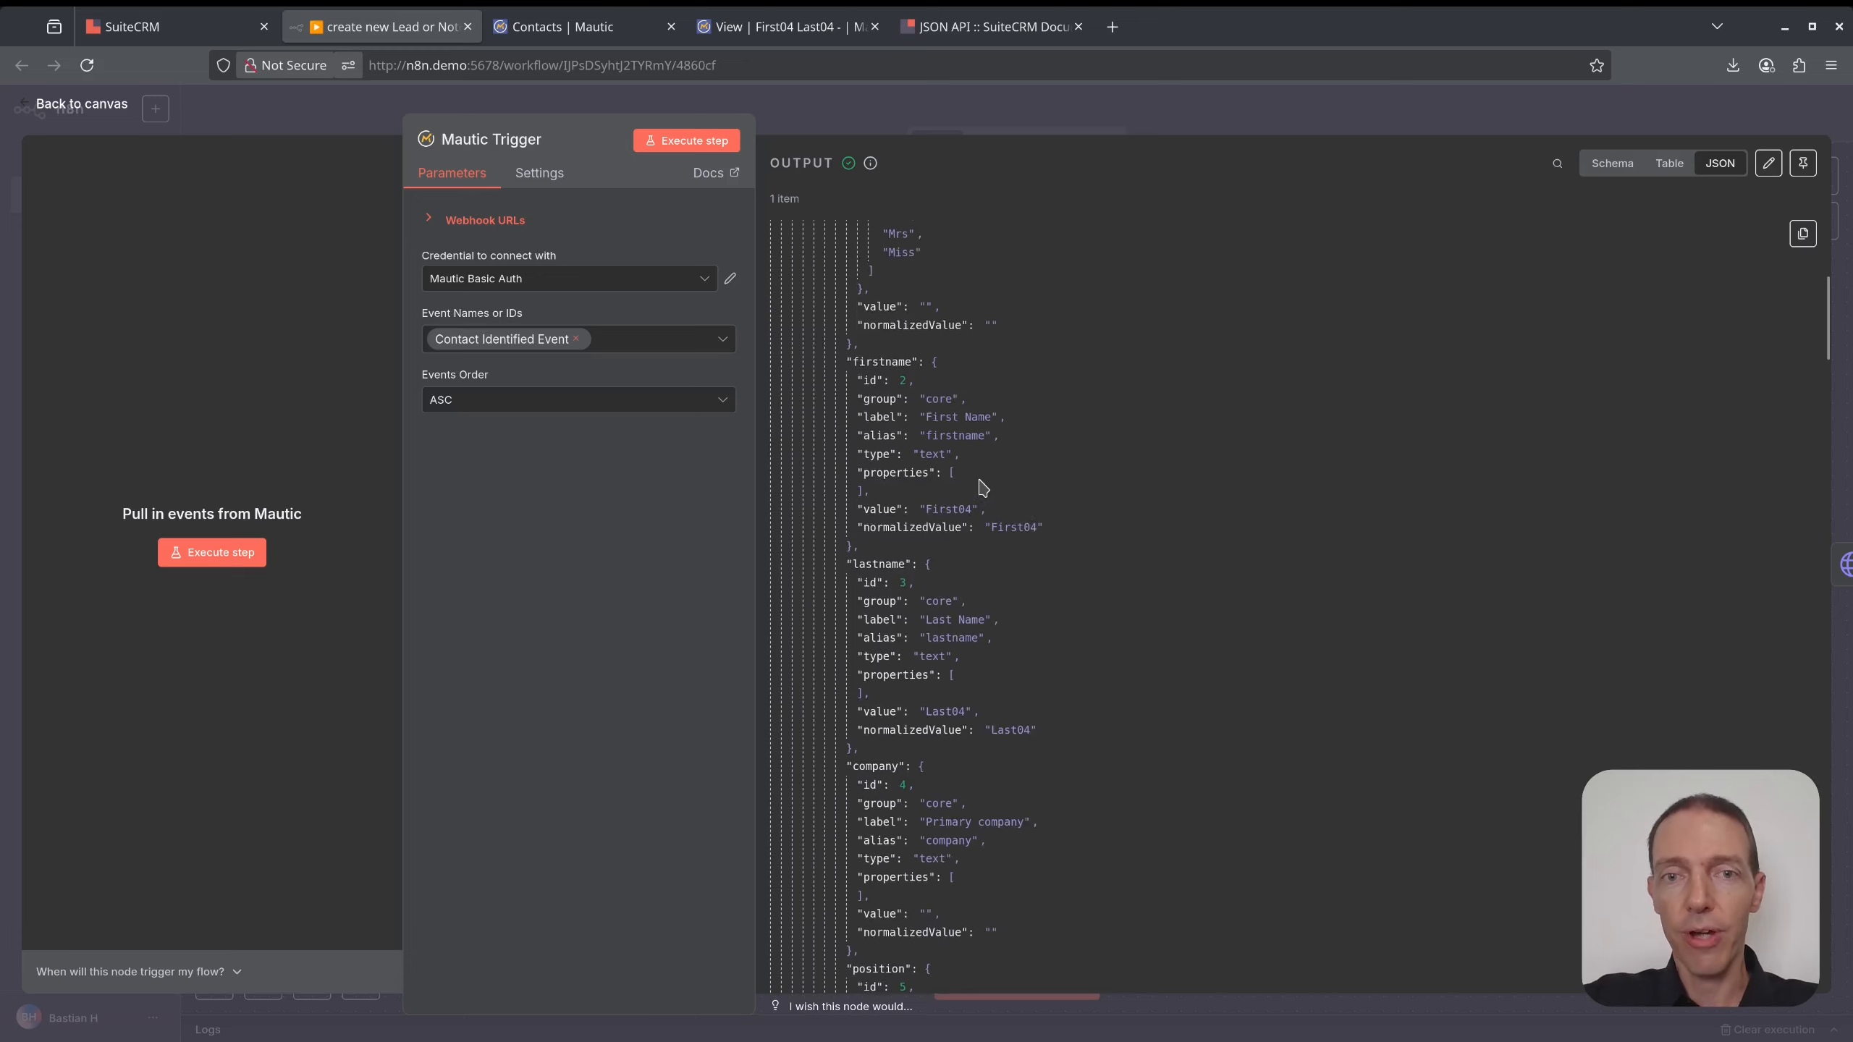
{"action": "left_click", "coordinate": [1087, 110]}
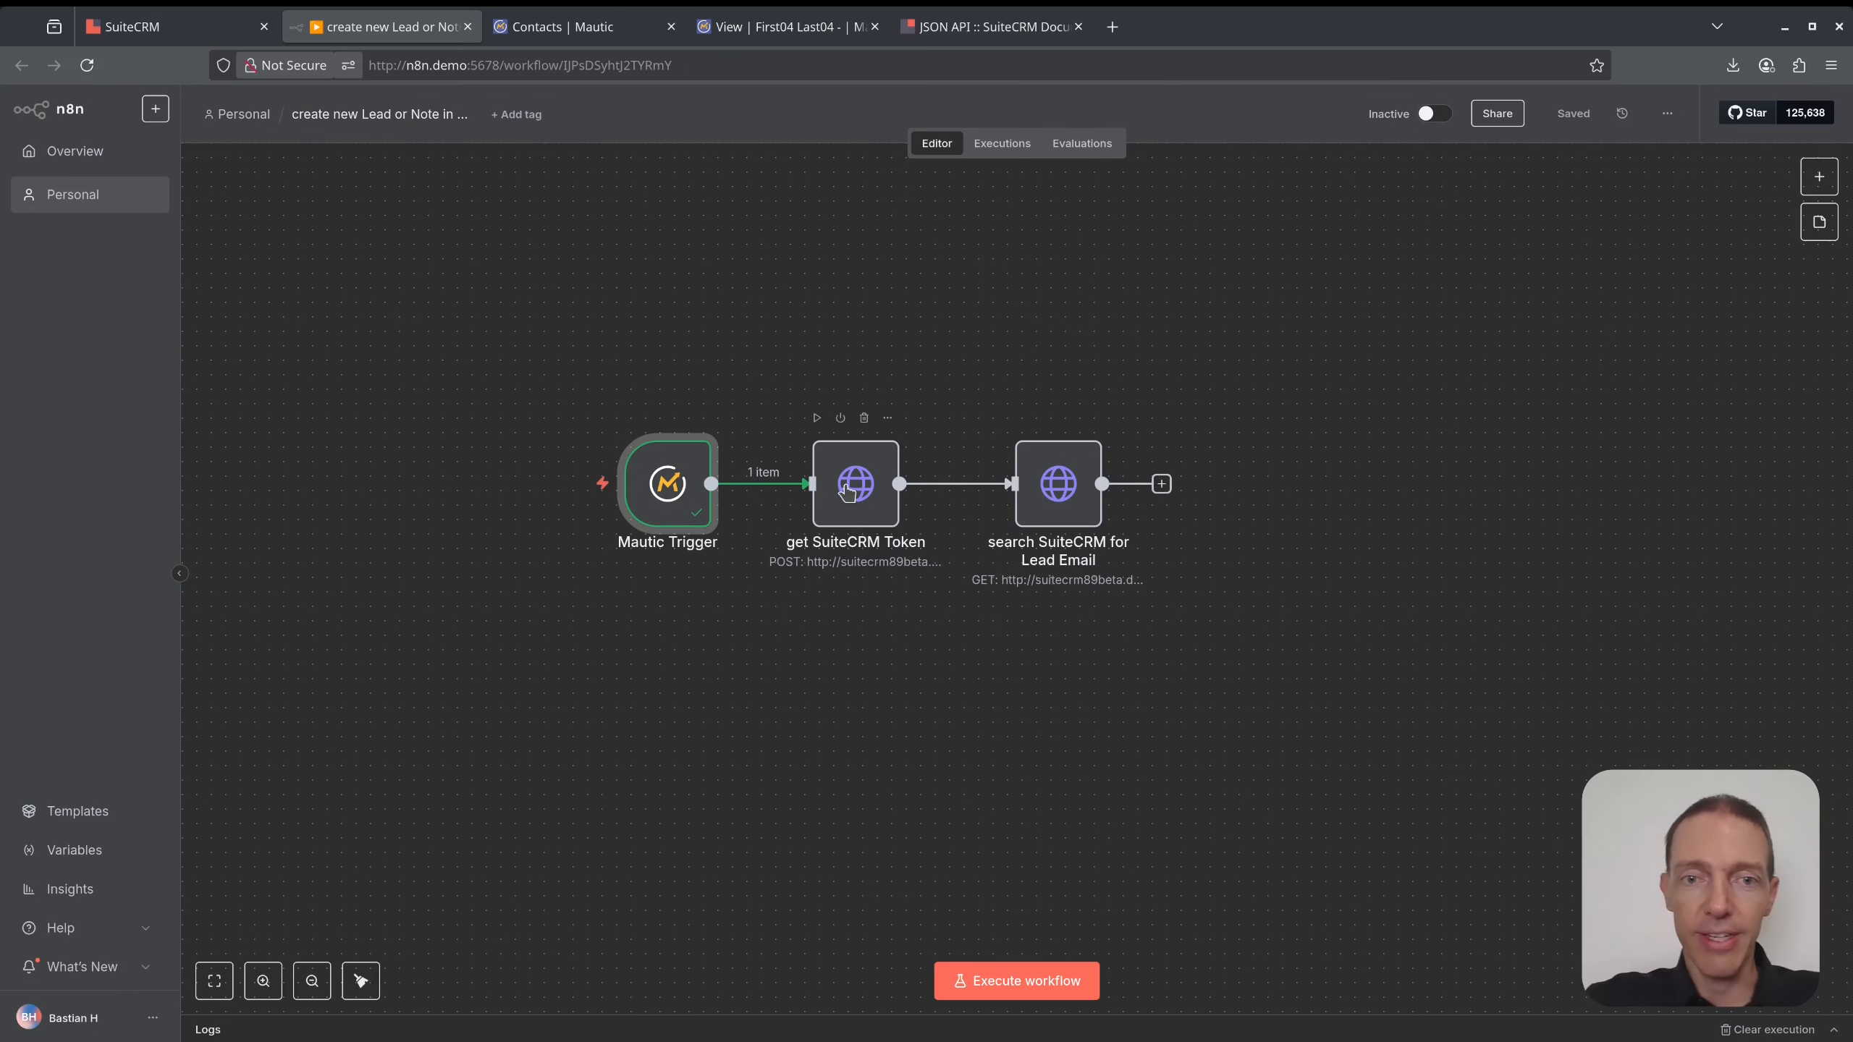
{"action": "left_click", "coordinate": [816, 419]}
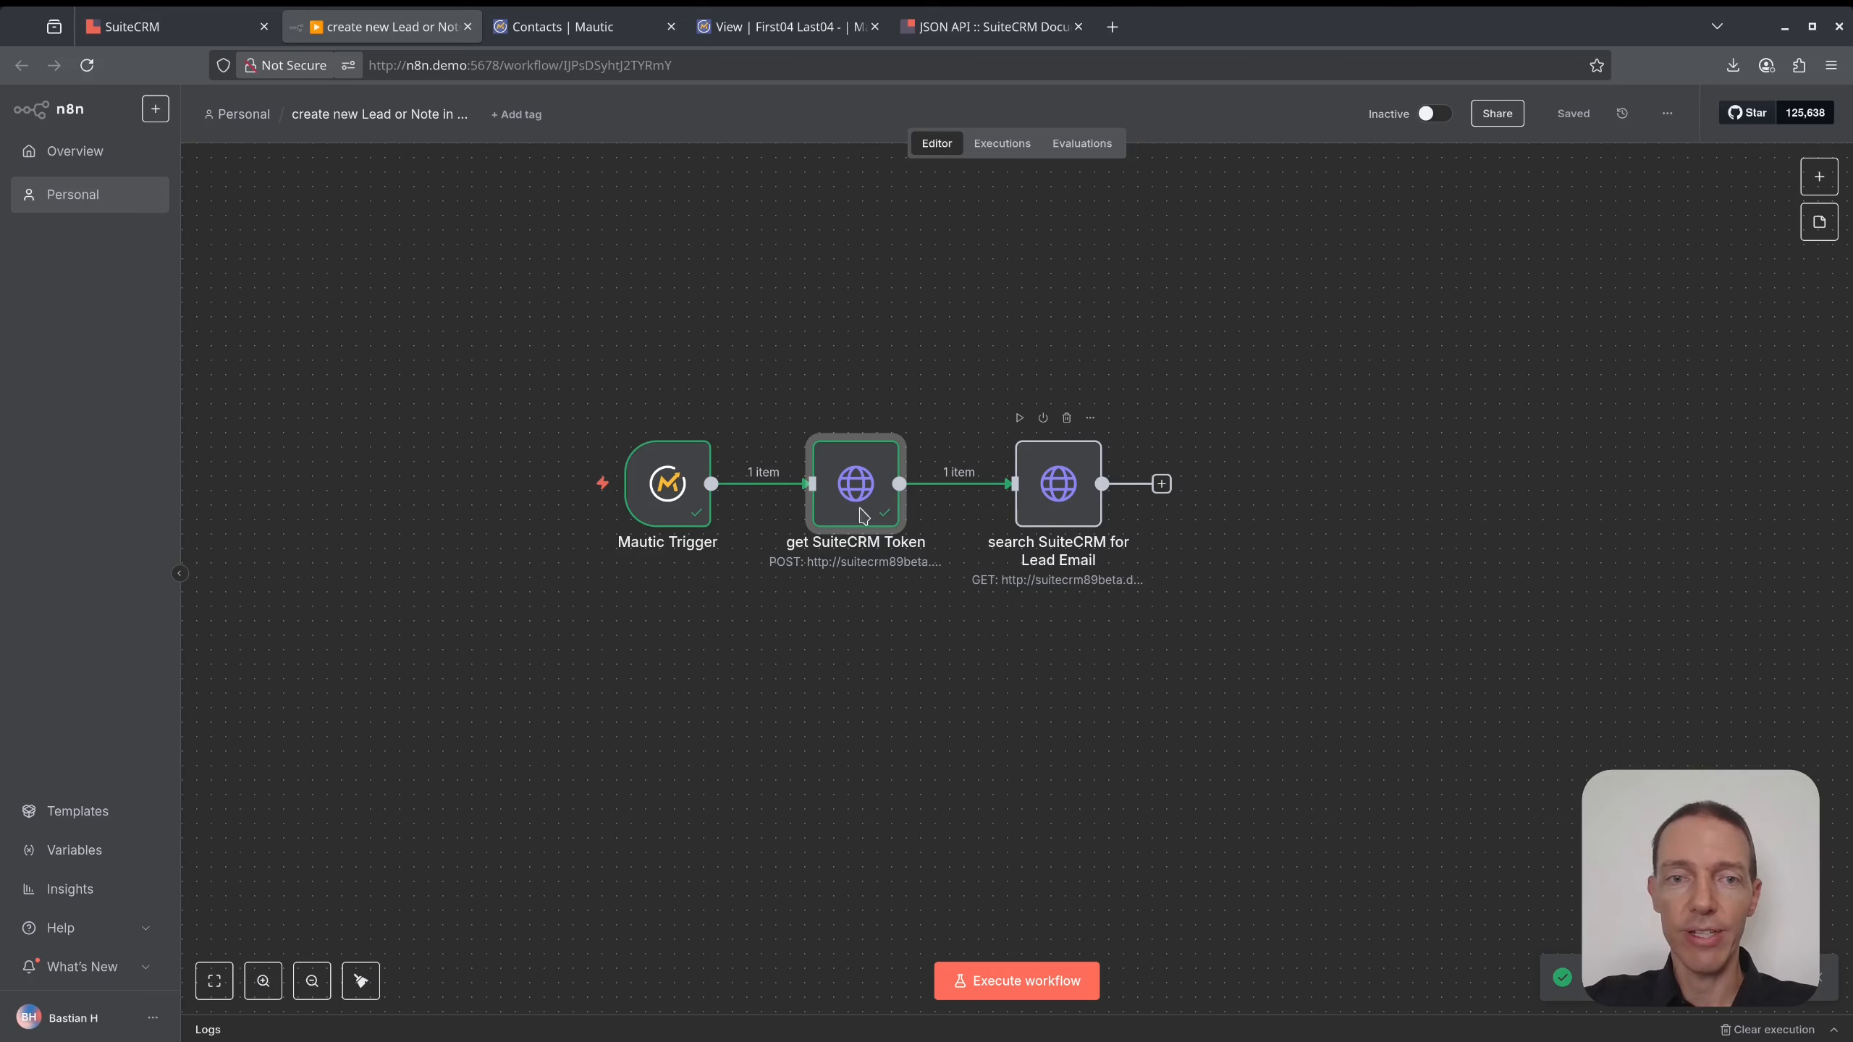
{"action": "left_click_drag", "start_coordinate": [684, 512], "coordinate": [669, 511]}
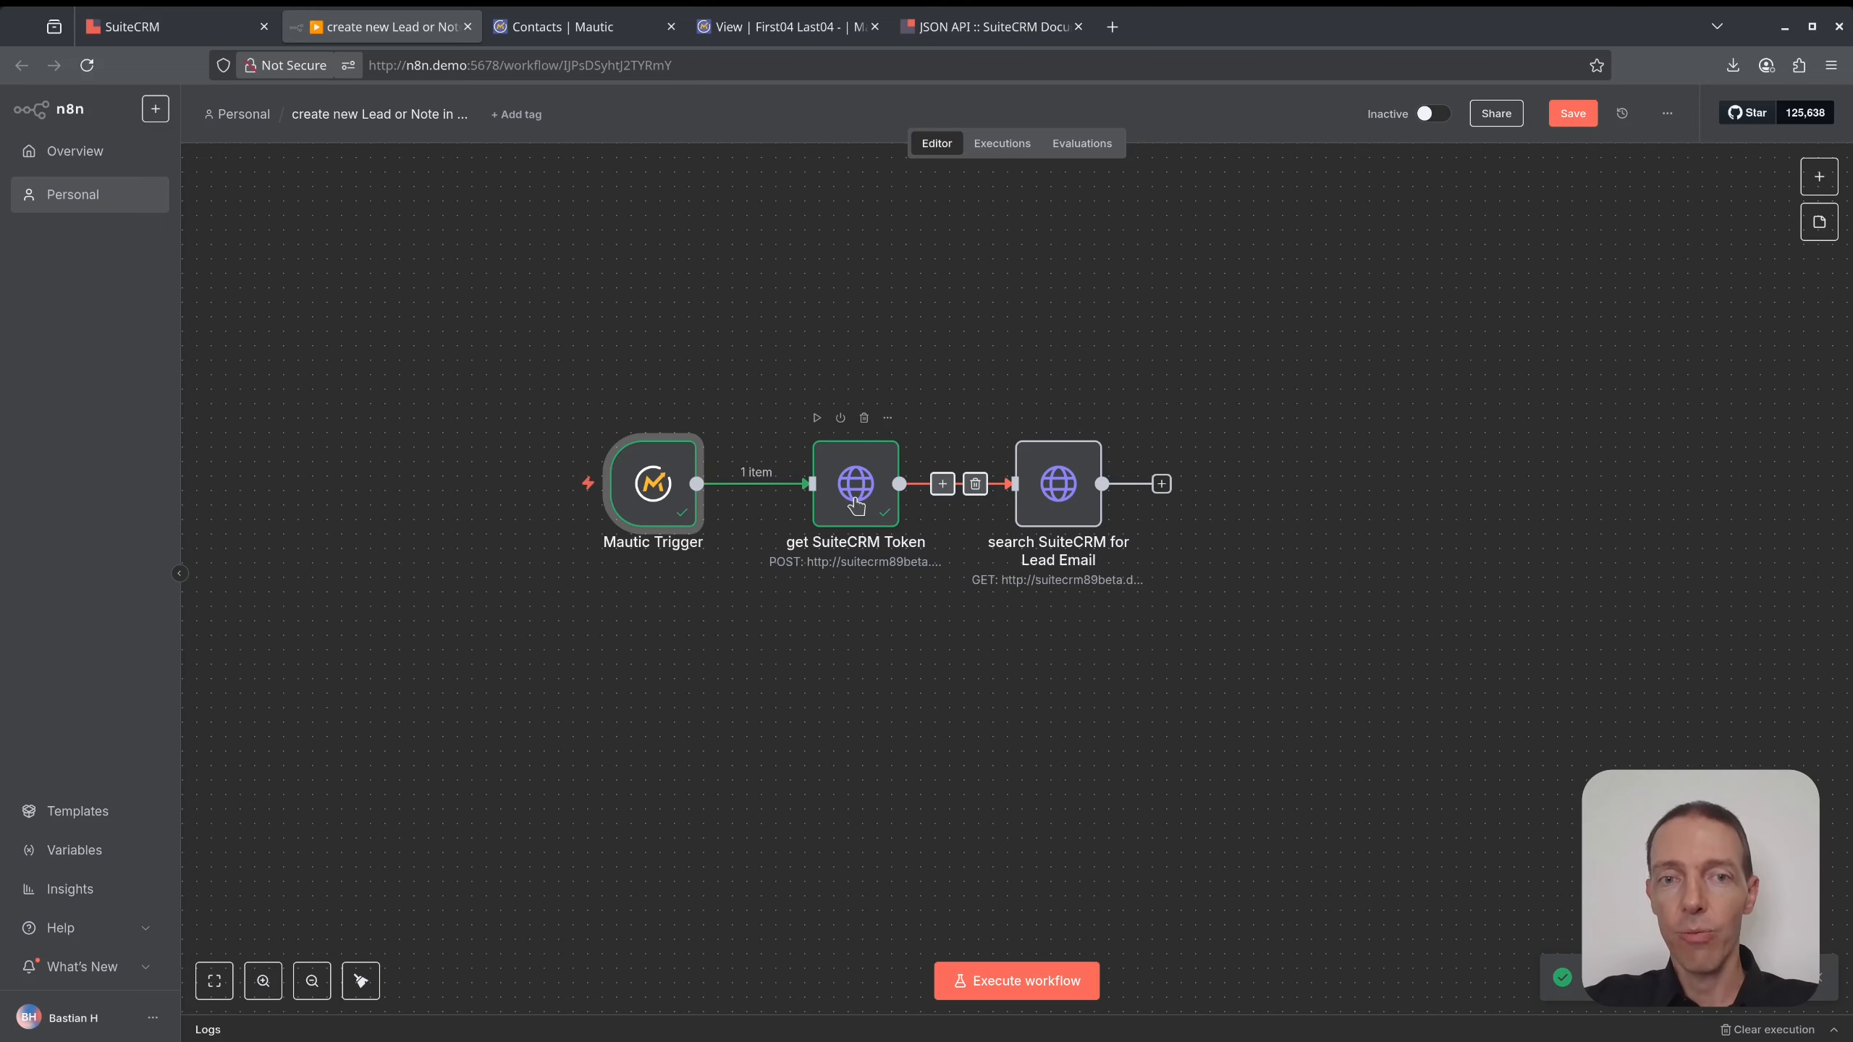
{"action": "left_click", "coordinate": [1078, 473]}
{"action": "double_click", "coordinate": [1078, 472]}
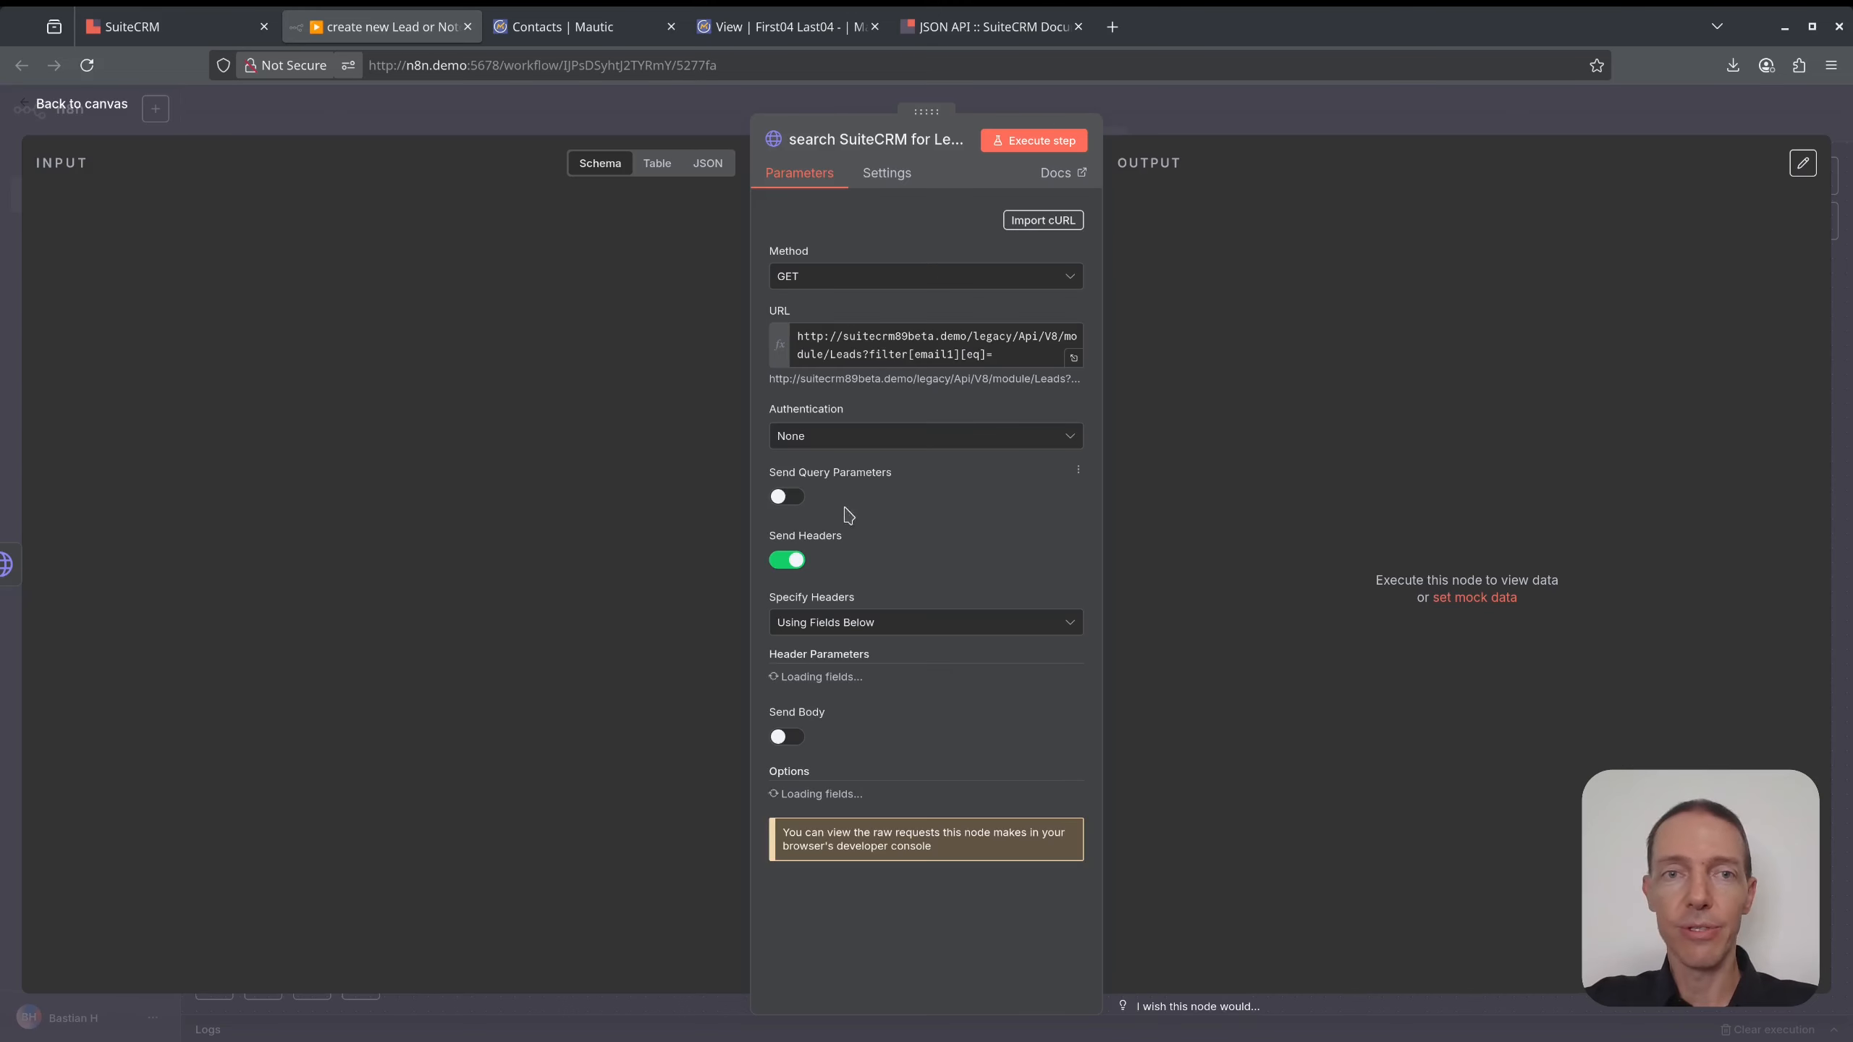
{"action": "left_click", "coordinate": [1019, 356]}
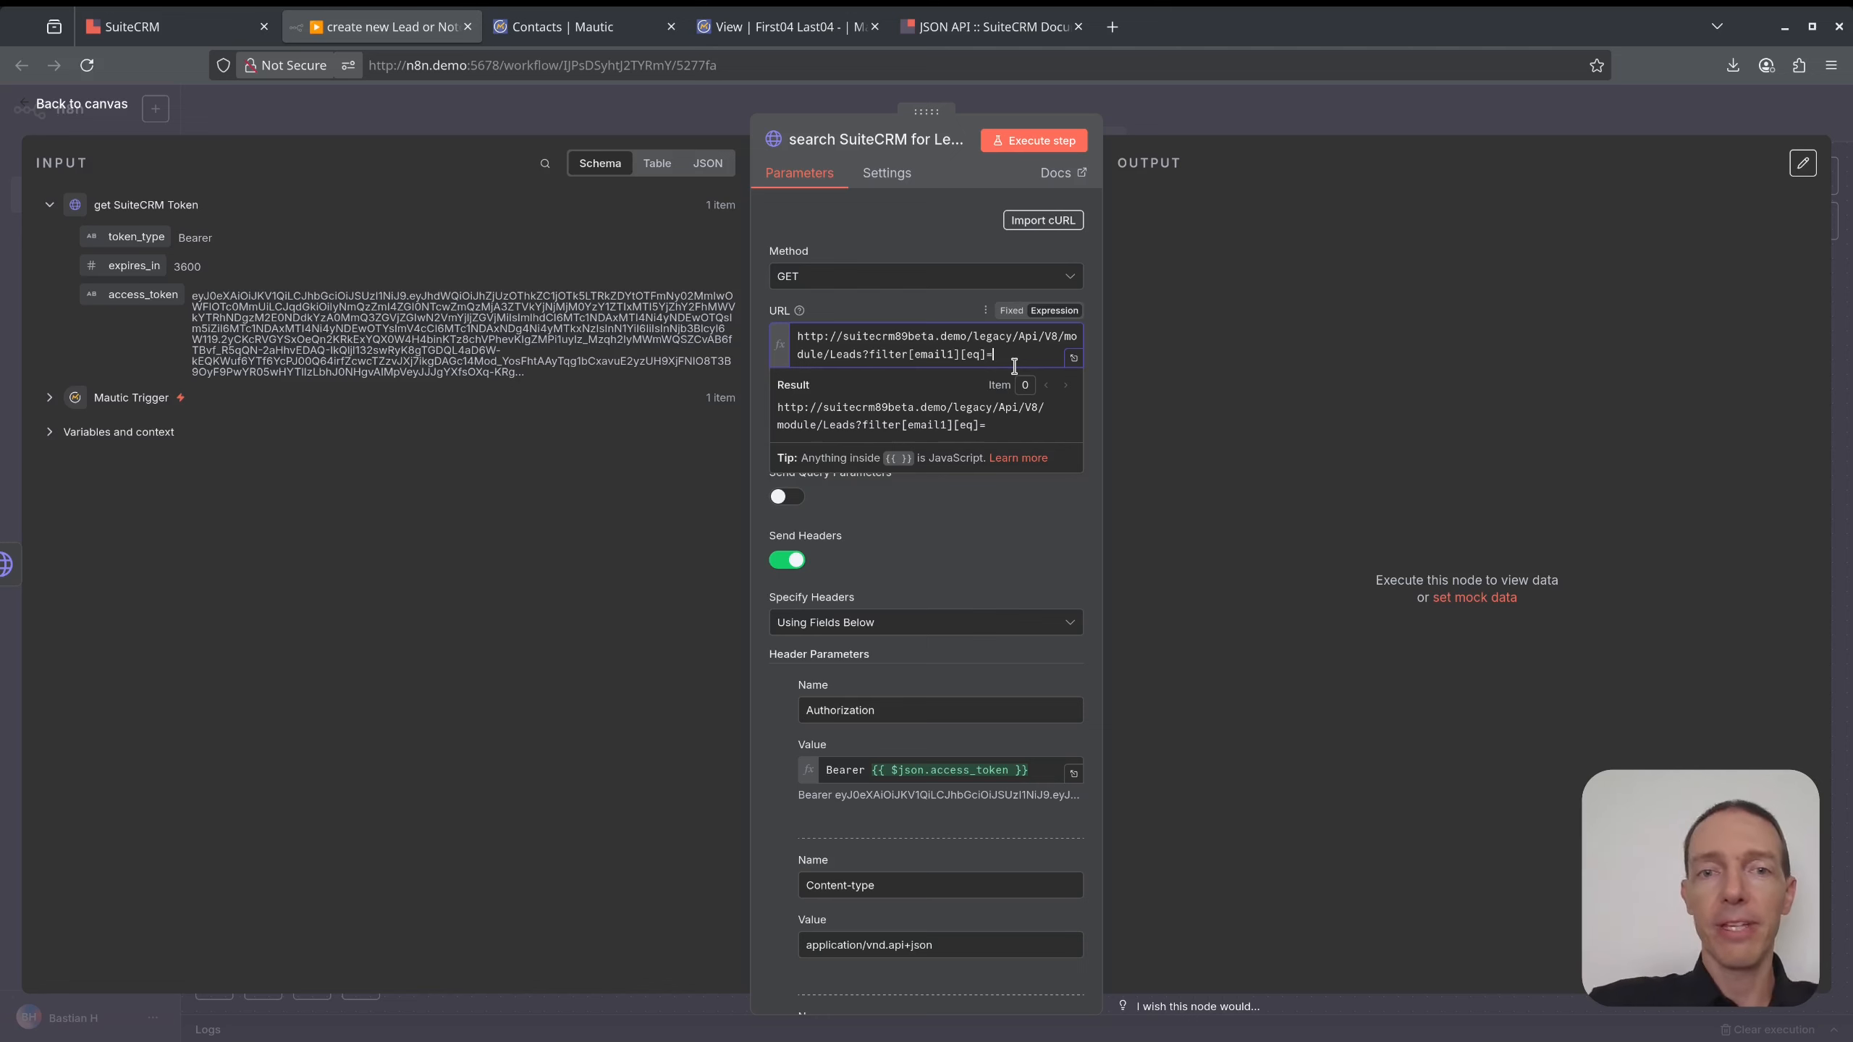
- Append the Mautic Trigger's contact e-mail value to the end of the search URL
{"action": "left_click", "coordinate": [49, 398]}
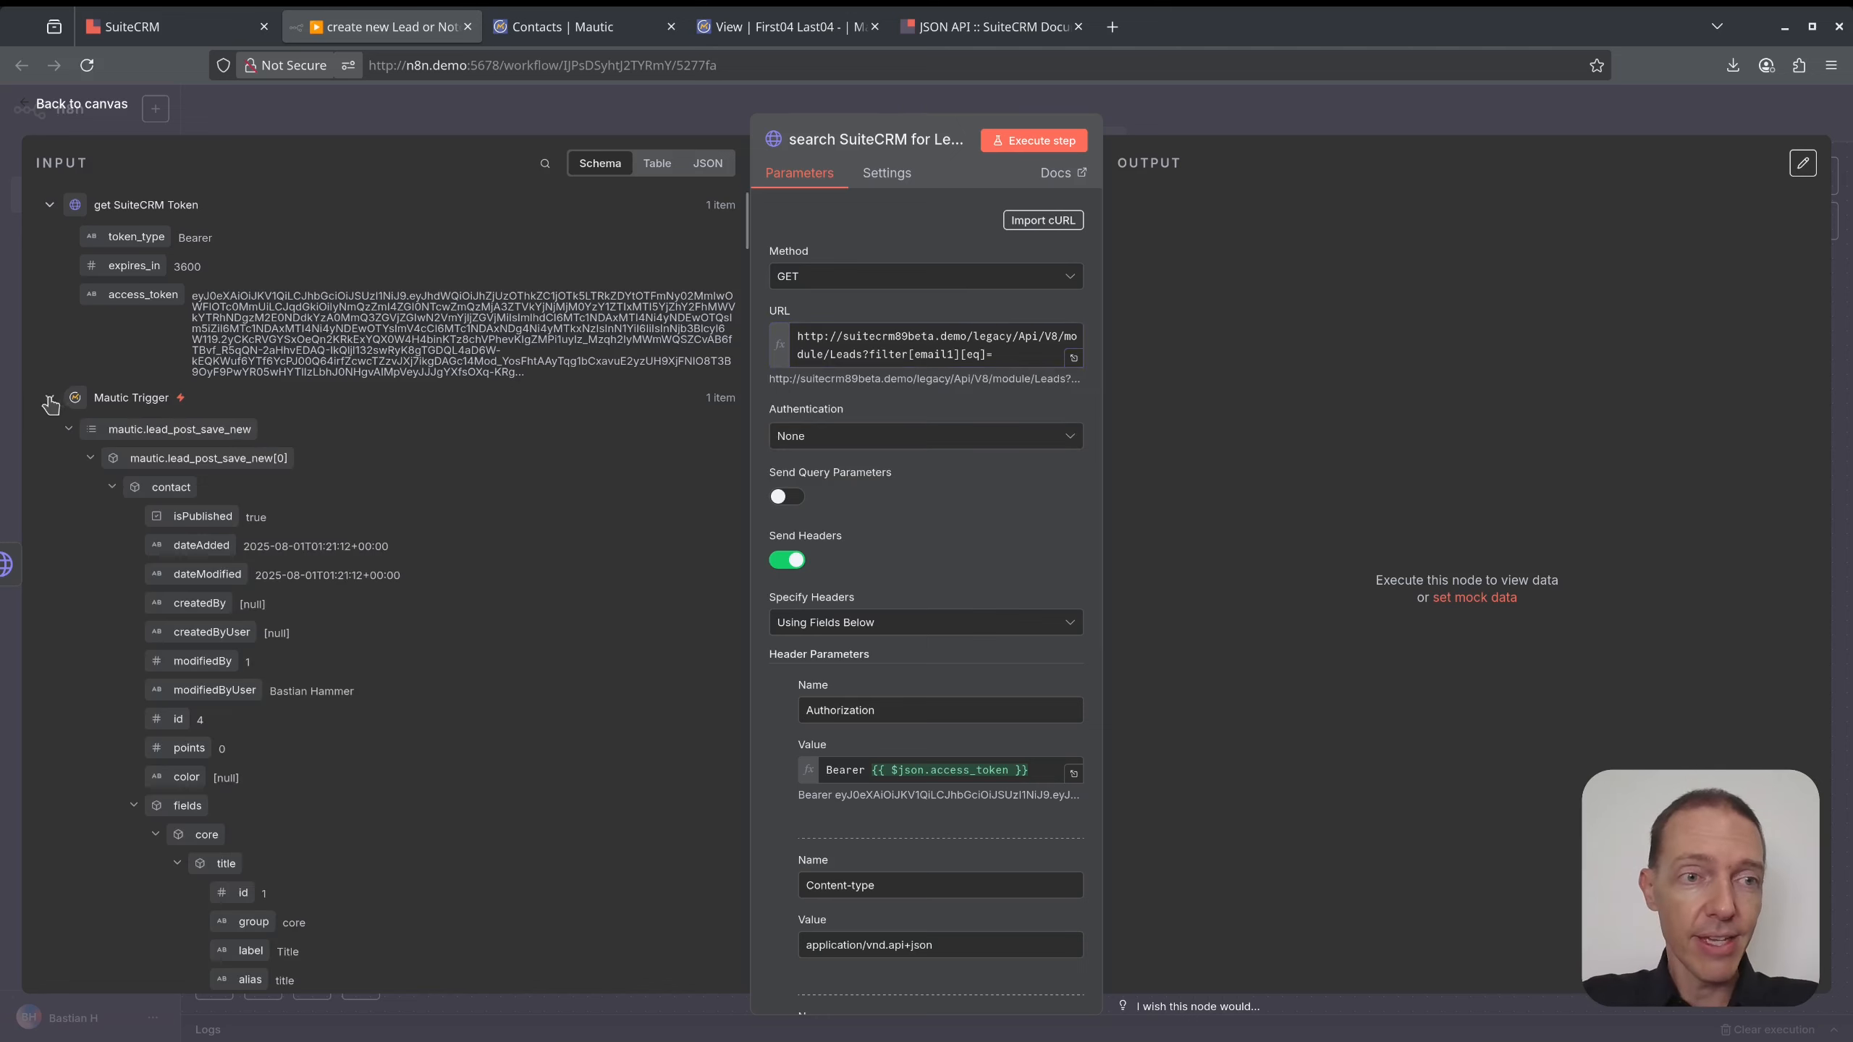
{"action": "left_click", "coordinate": [1012, 359]}
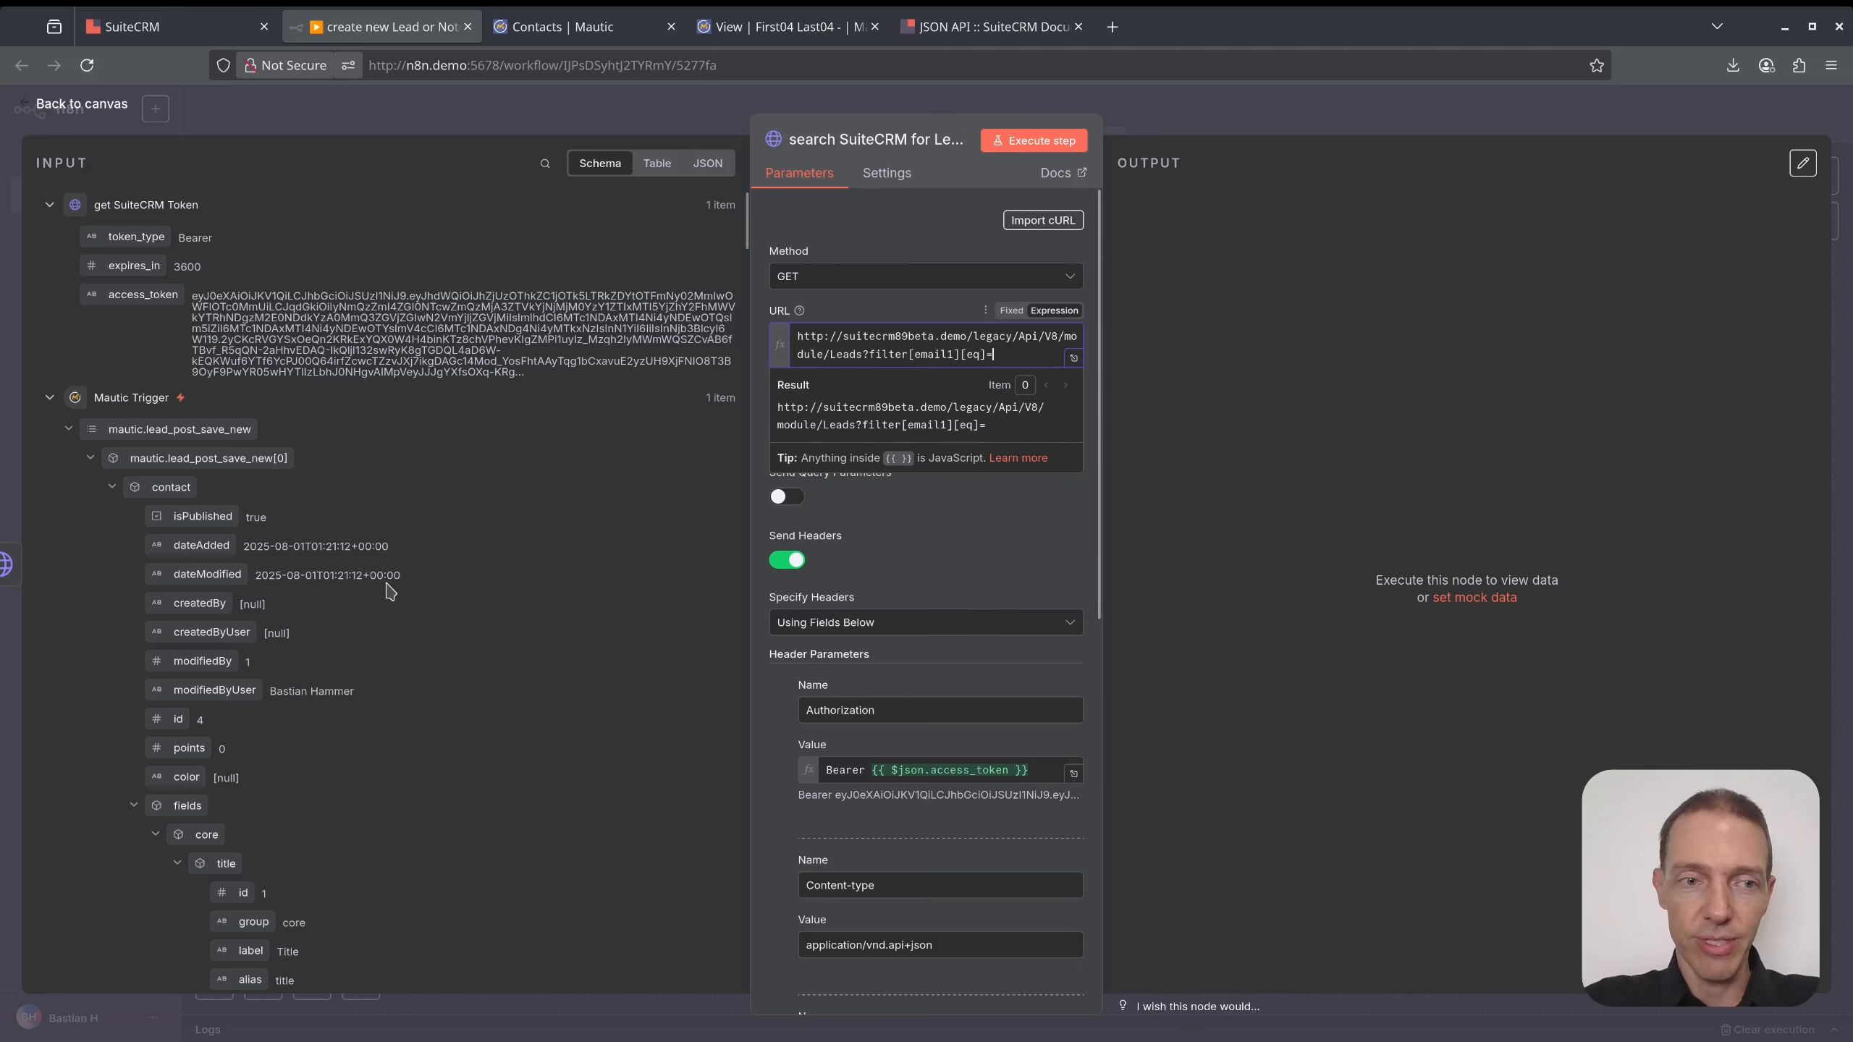
{"action": "scroll", "coordinate": [209, 575], "scroll_direction": "down", "scroll_amount": 10}
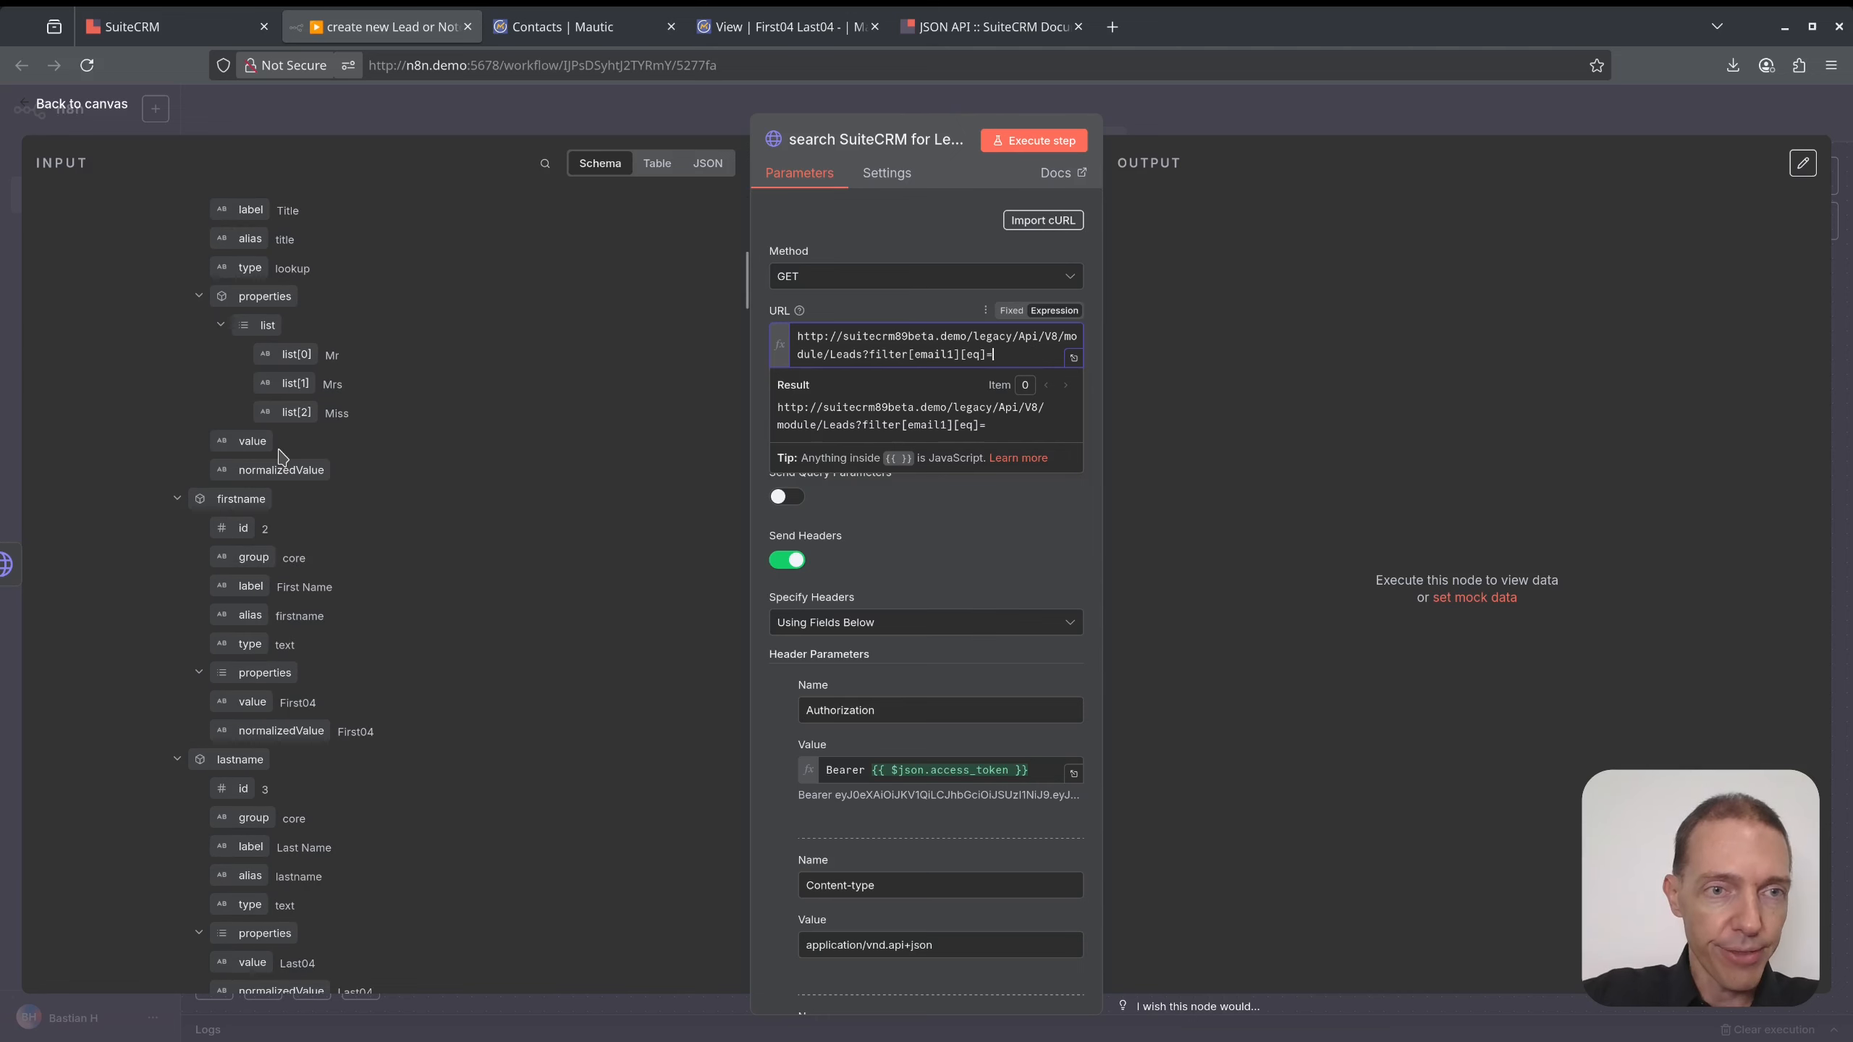
{"action": "scroll", "coordinate": [279, 469], "scroll_direction": "down", "scroll_amount": 10}
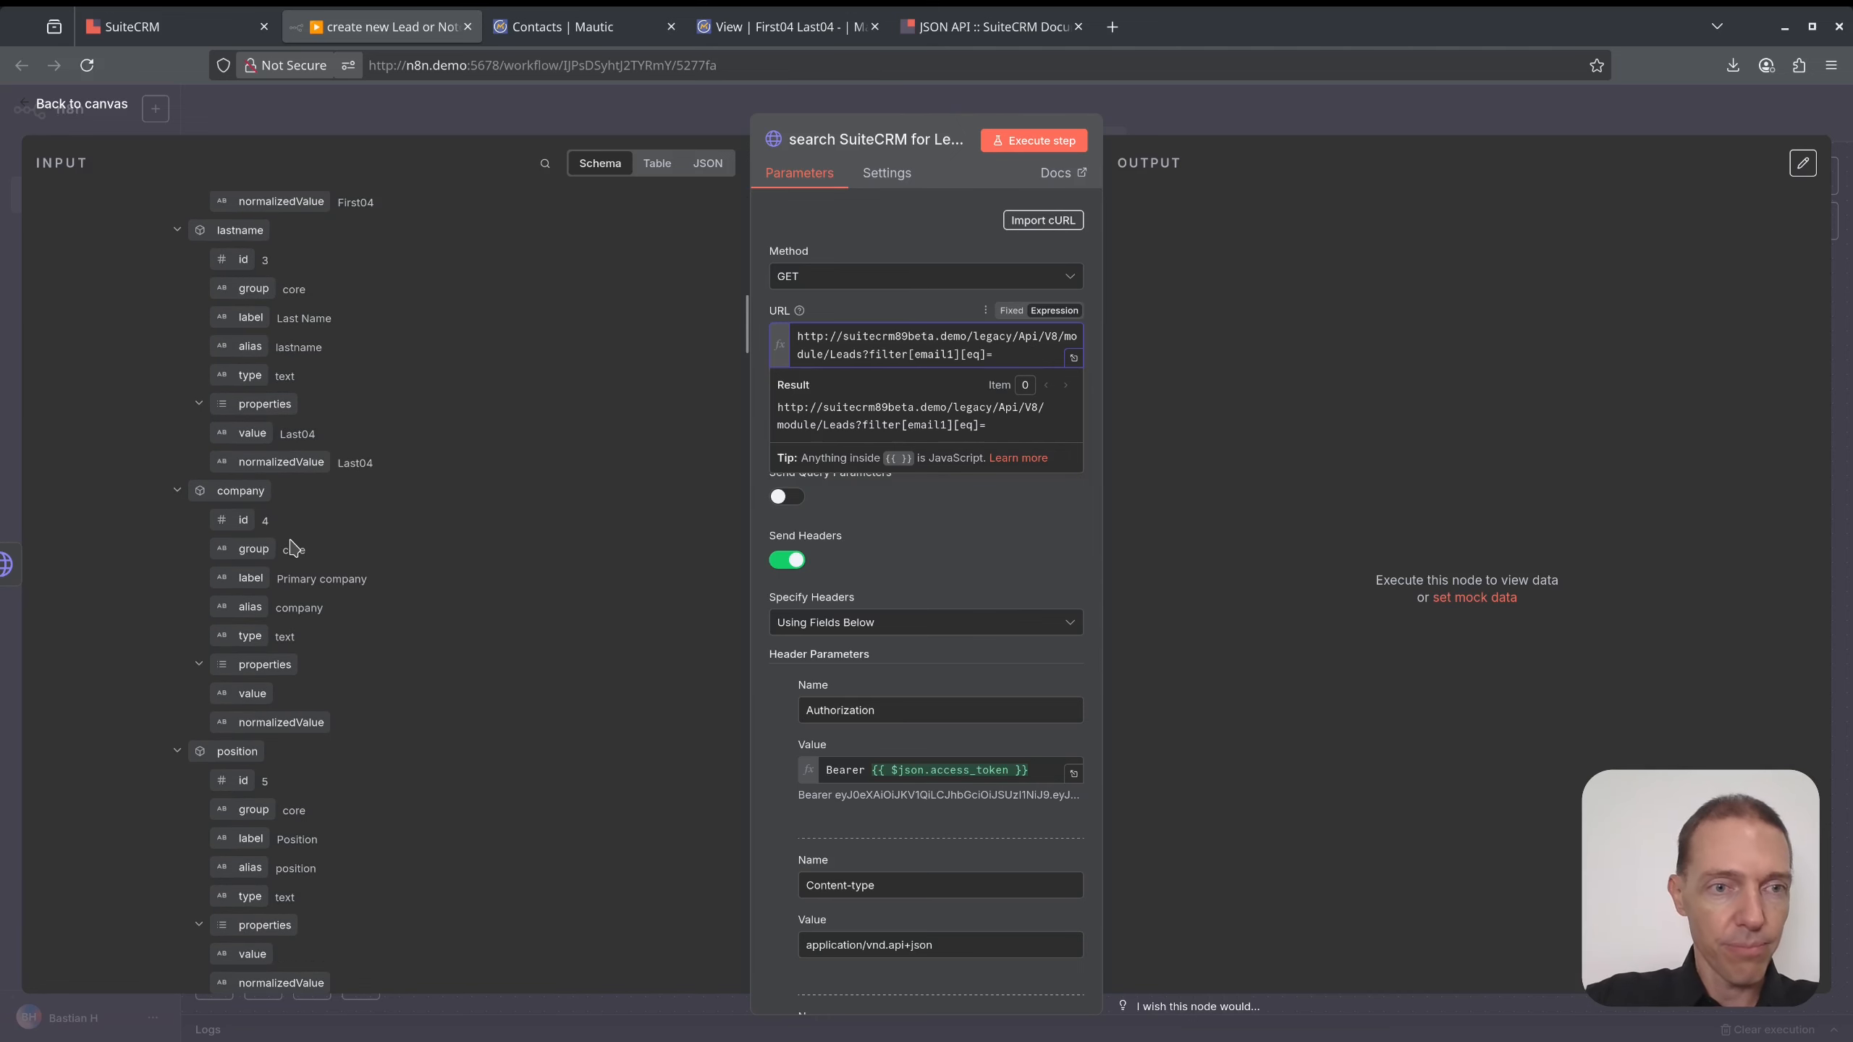
{"action": "scroll", "coordinate": [296, 579], "scroll_direction": "down", "scroll_amount": 8}
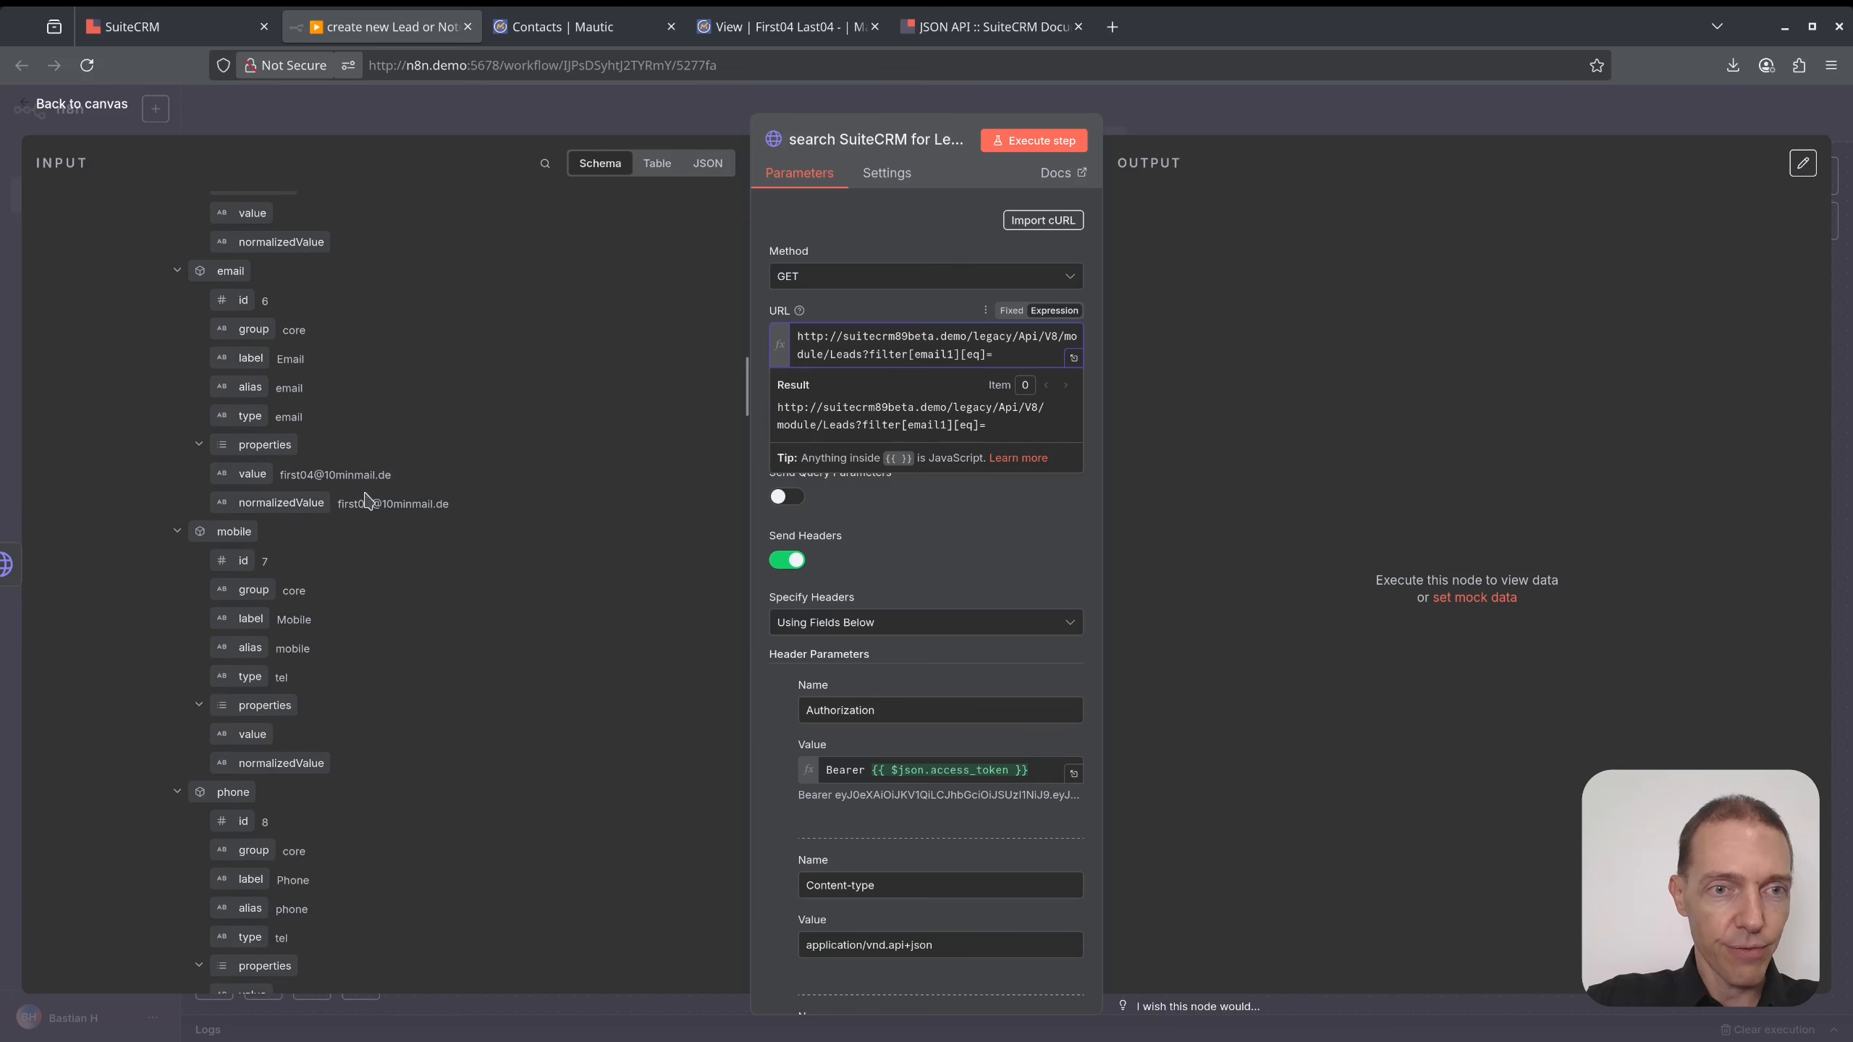
{"action": "left_click_drag", "start_coordinate": [242, 476], "coordinate": [1019, 363]}
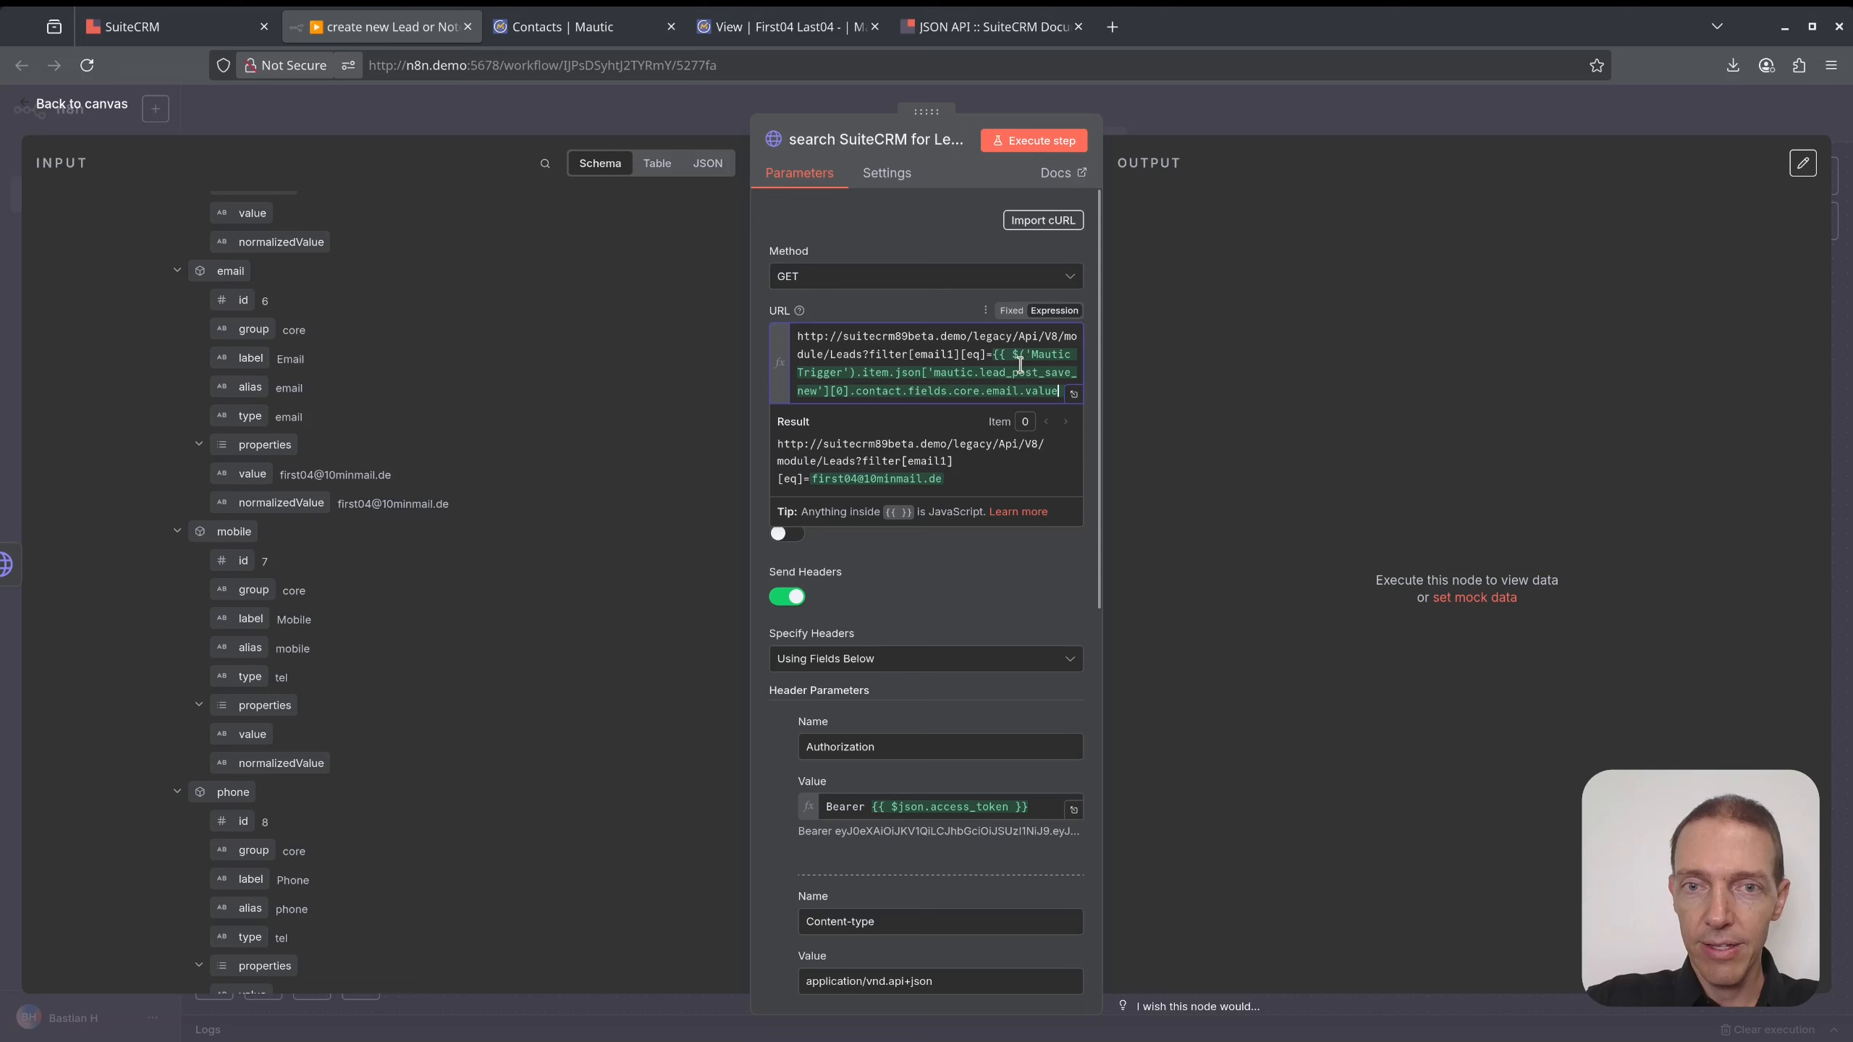
- Execute the search step, confirm it returns no matching lead, and go back to the canvas
{"action": "left_click", "coordinate": [1028, 146]}
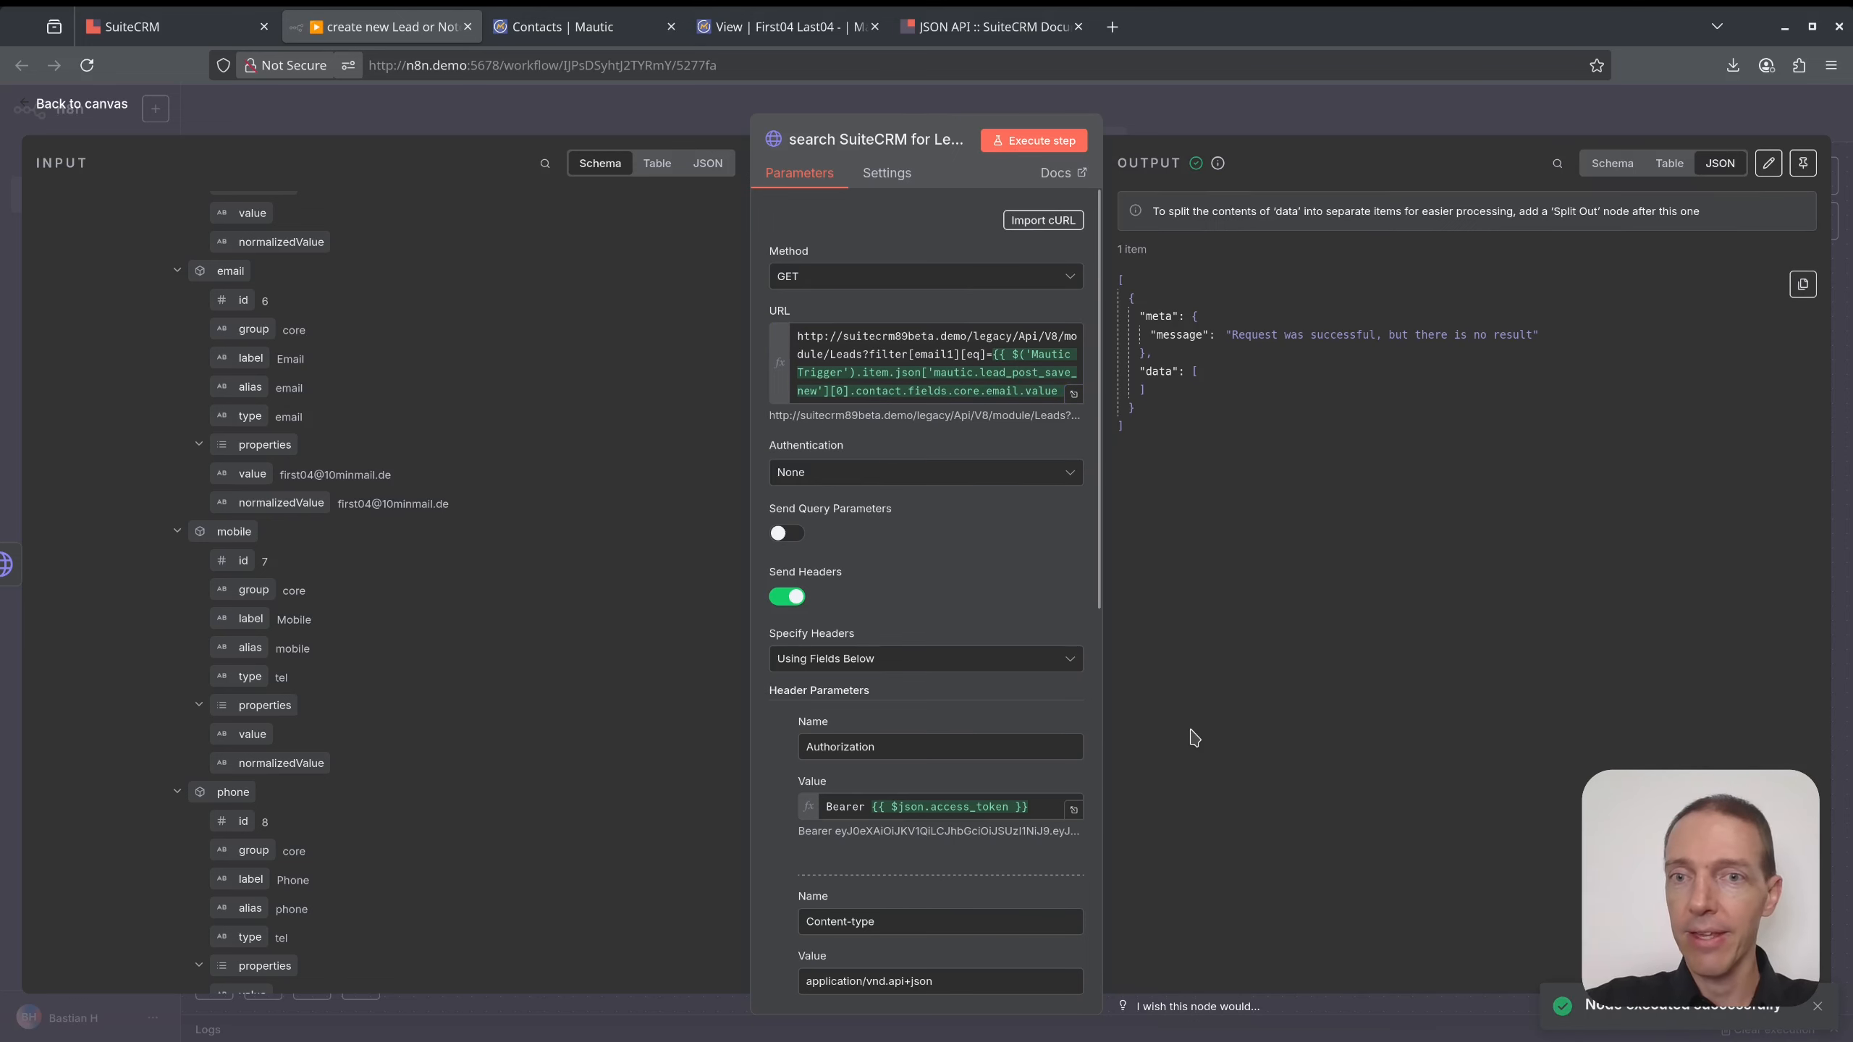
{"action": "left_click_drag", "start_coordinate": [1226, 335], "coordinate": [1430, 354]}
{"action": "left_click", "coordinate": [1402, 372]}
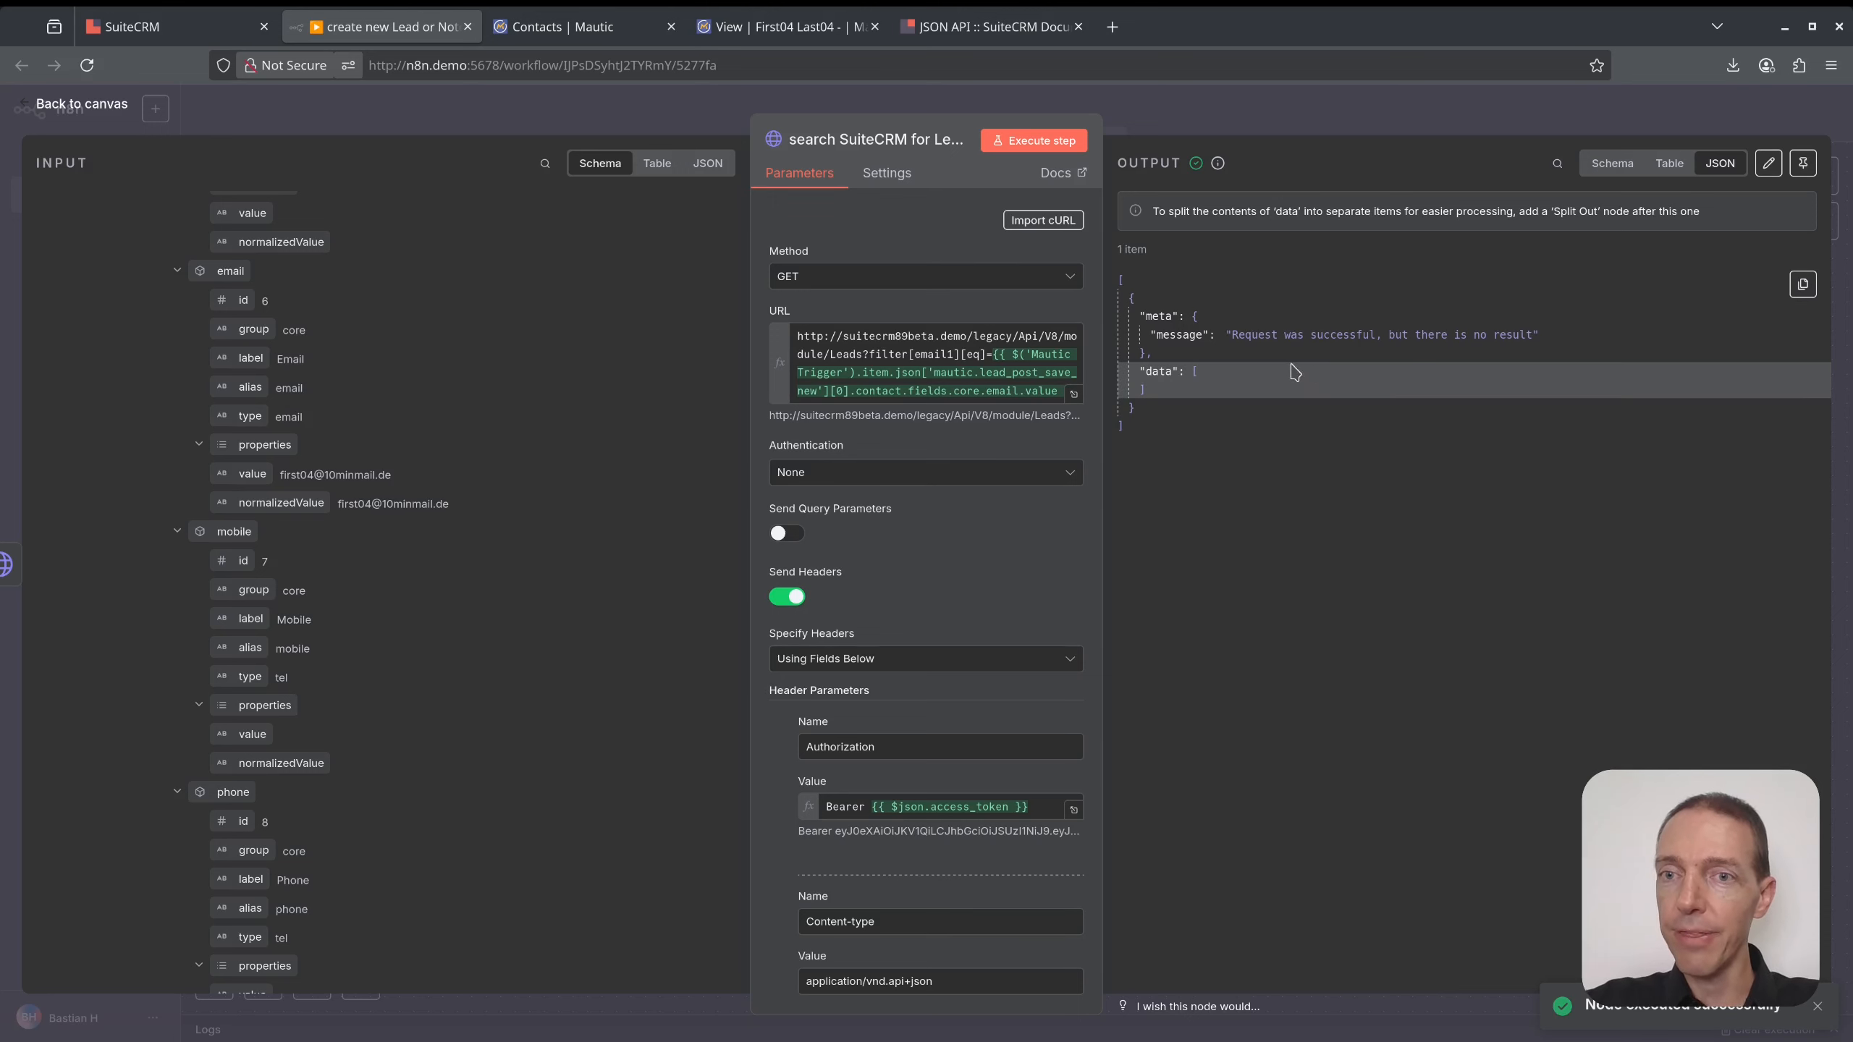
{"action": "mouse_move", "coordinate": [1141, 370]}
{"action": "left_mouse_down"}
{"action": "mouse_move", "coordinate": [1168, 372]}
{"action": "mouse_move", "coordinate": [1165, 390]}
{"action": "left_mouse_up"}
{"action": "left_click", "coordinate": [1170, 390]}
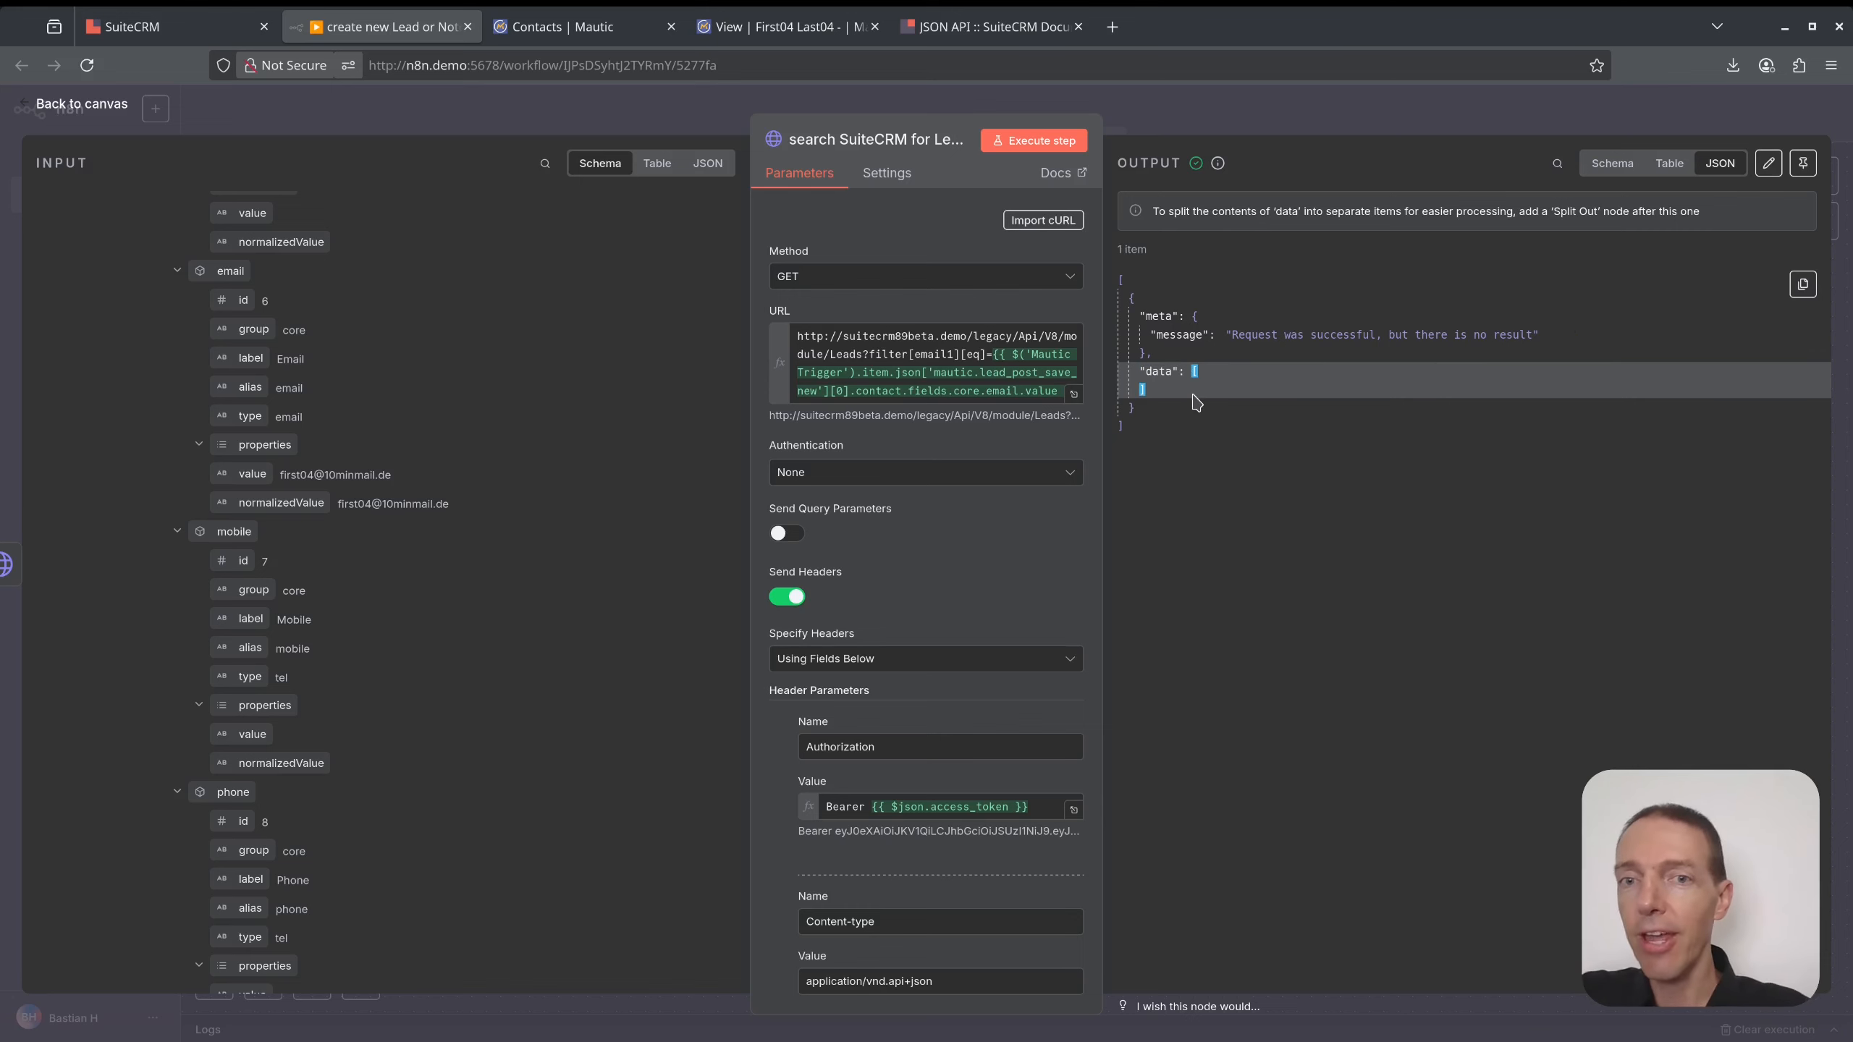
{"action": "left_click", "coordinate": [1266, 125]}
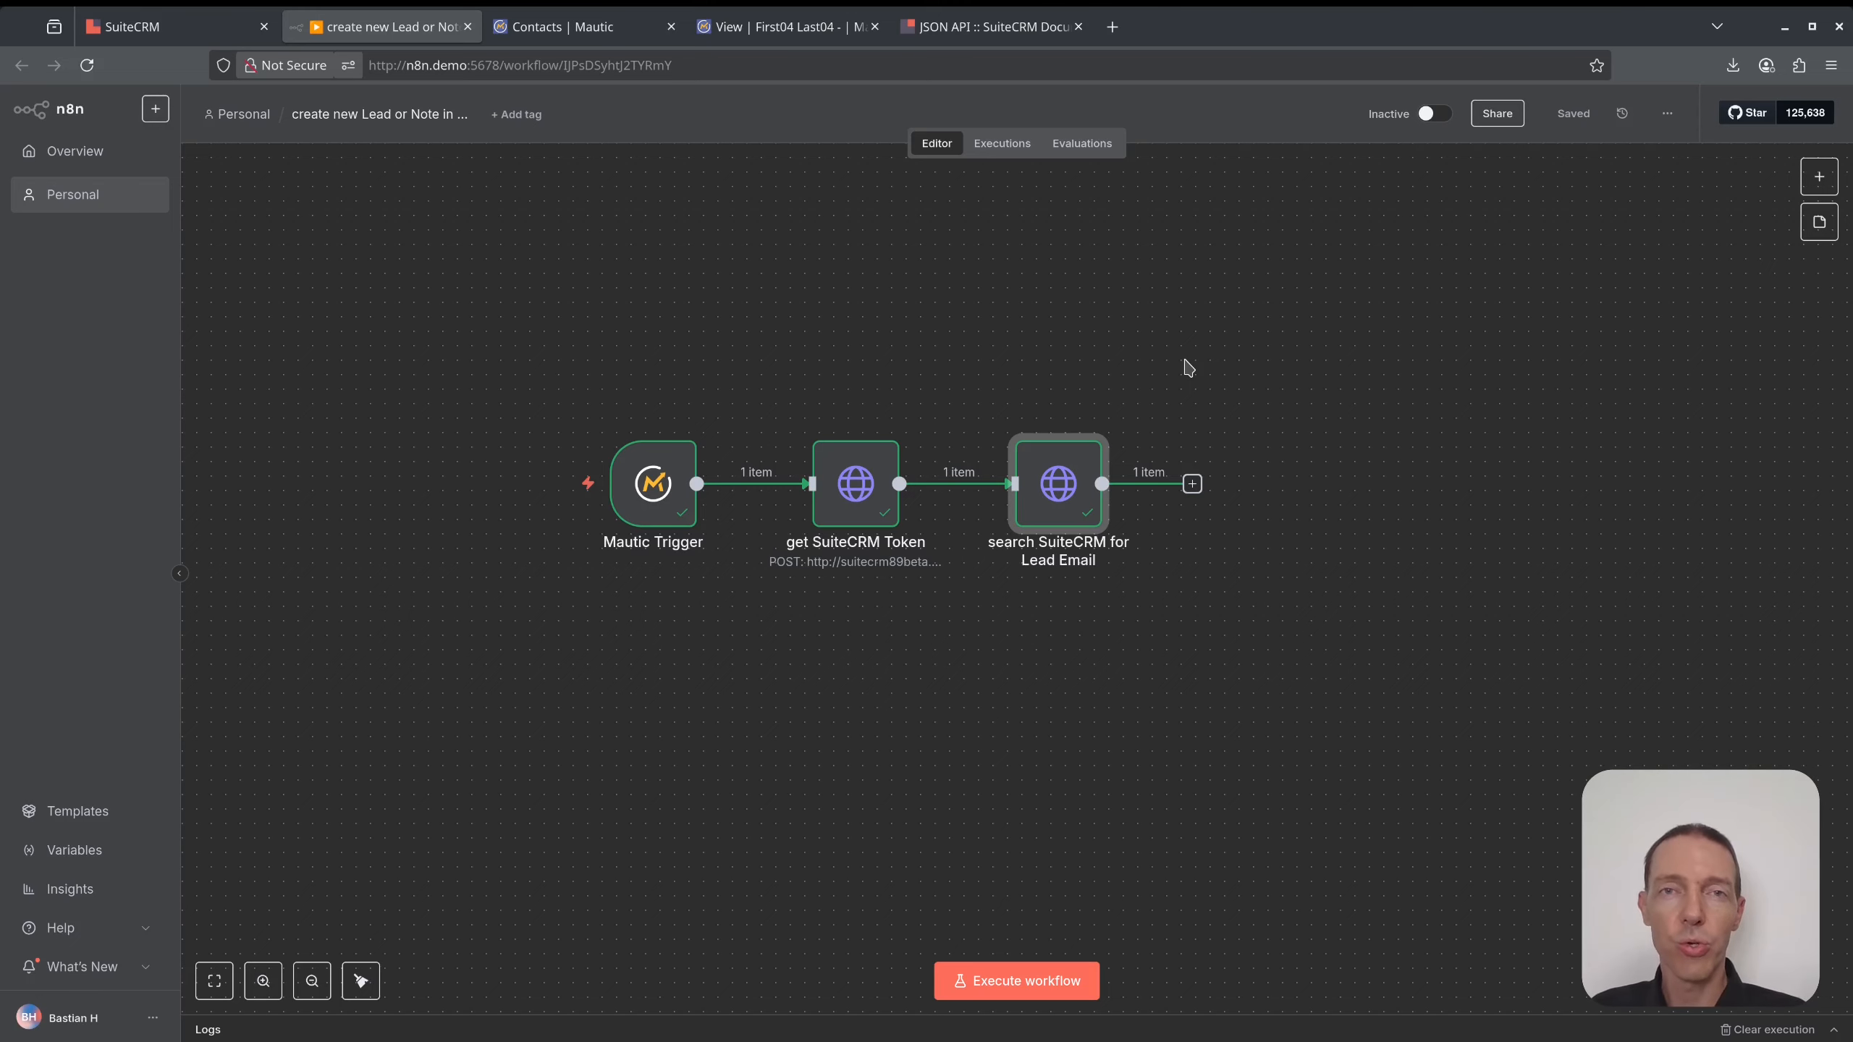
- Add an If node after the SuiteCRM lead search node
{"action": "left_click", "coordinate": [1192, 484]}
{"action": "type", "text": "if"}
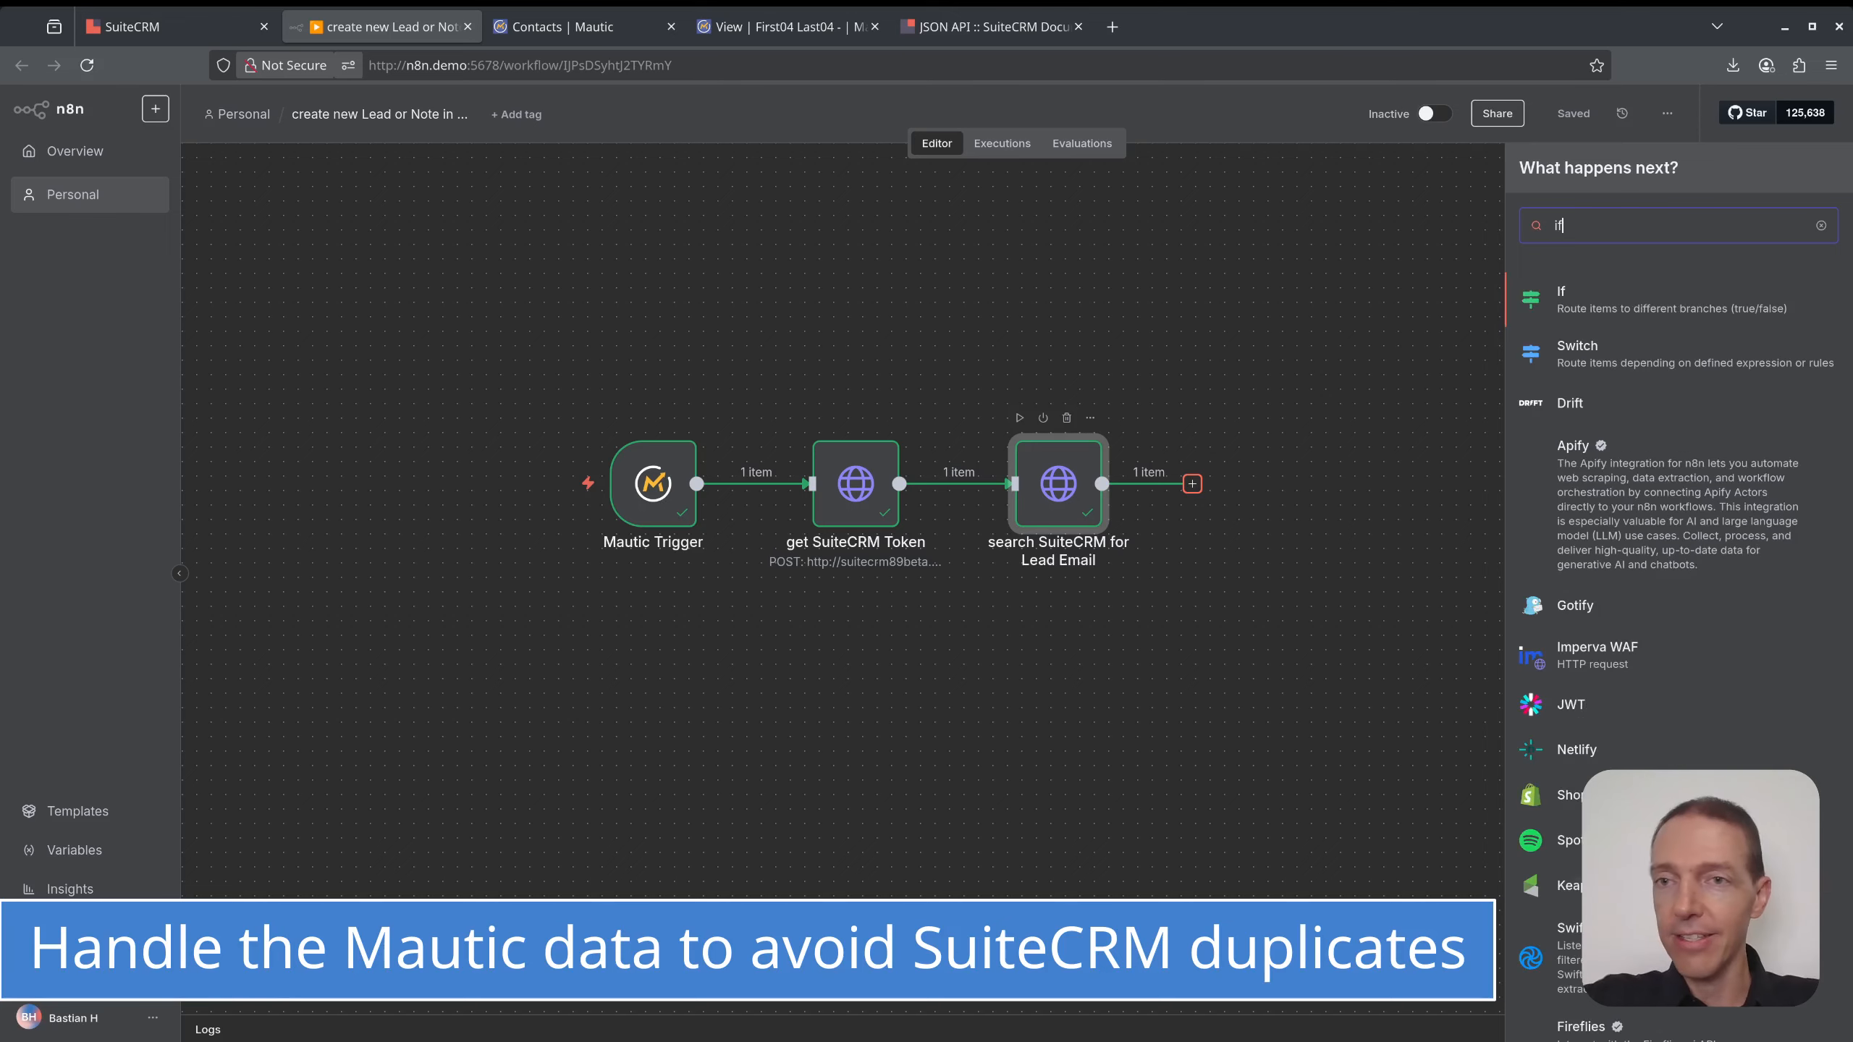
{"action": "left_click", "coordinate": [1642, 303]}
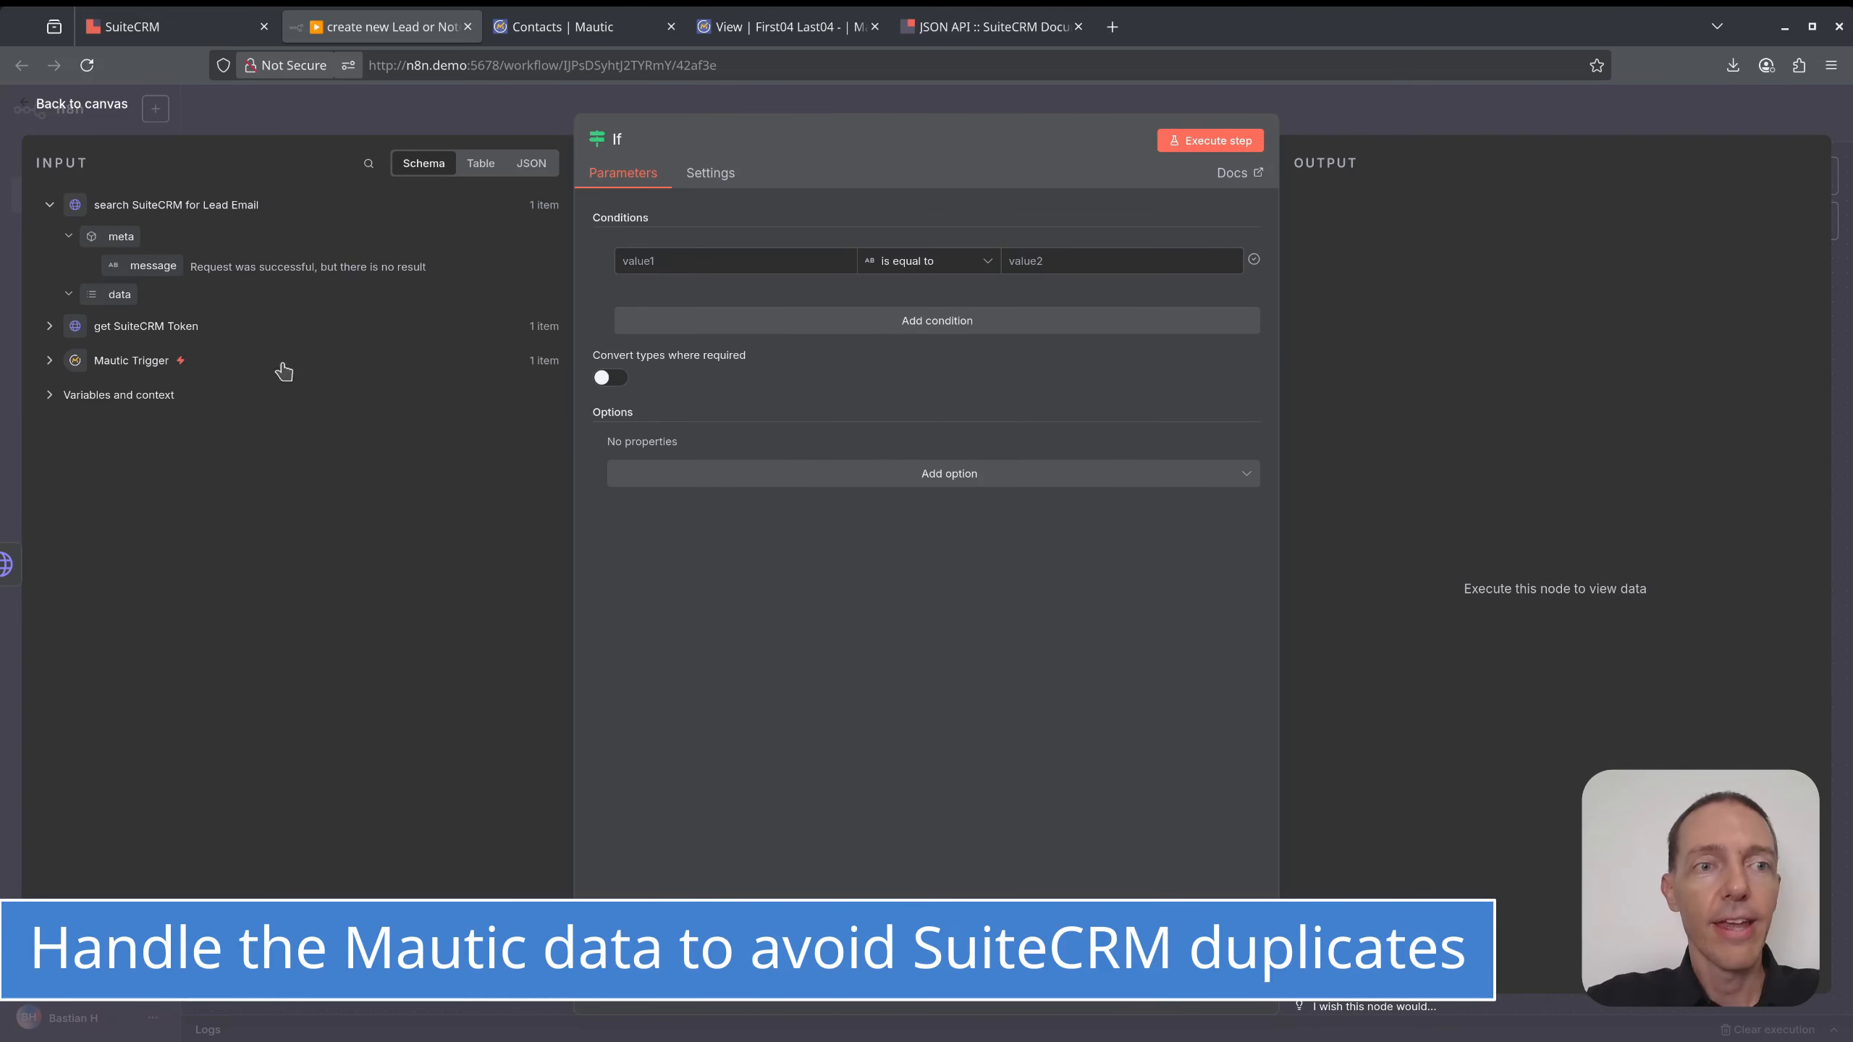
- Make the If condition test whether the search result's data array is empty, and run it
{"action": "left_click_drag", "start_coordinate": [90, 296], "coordinate": [673, 261]}
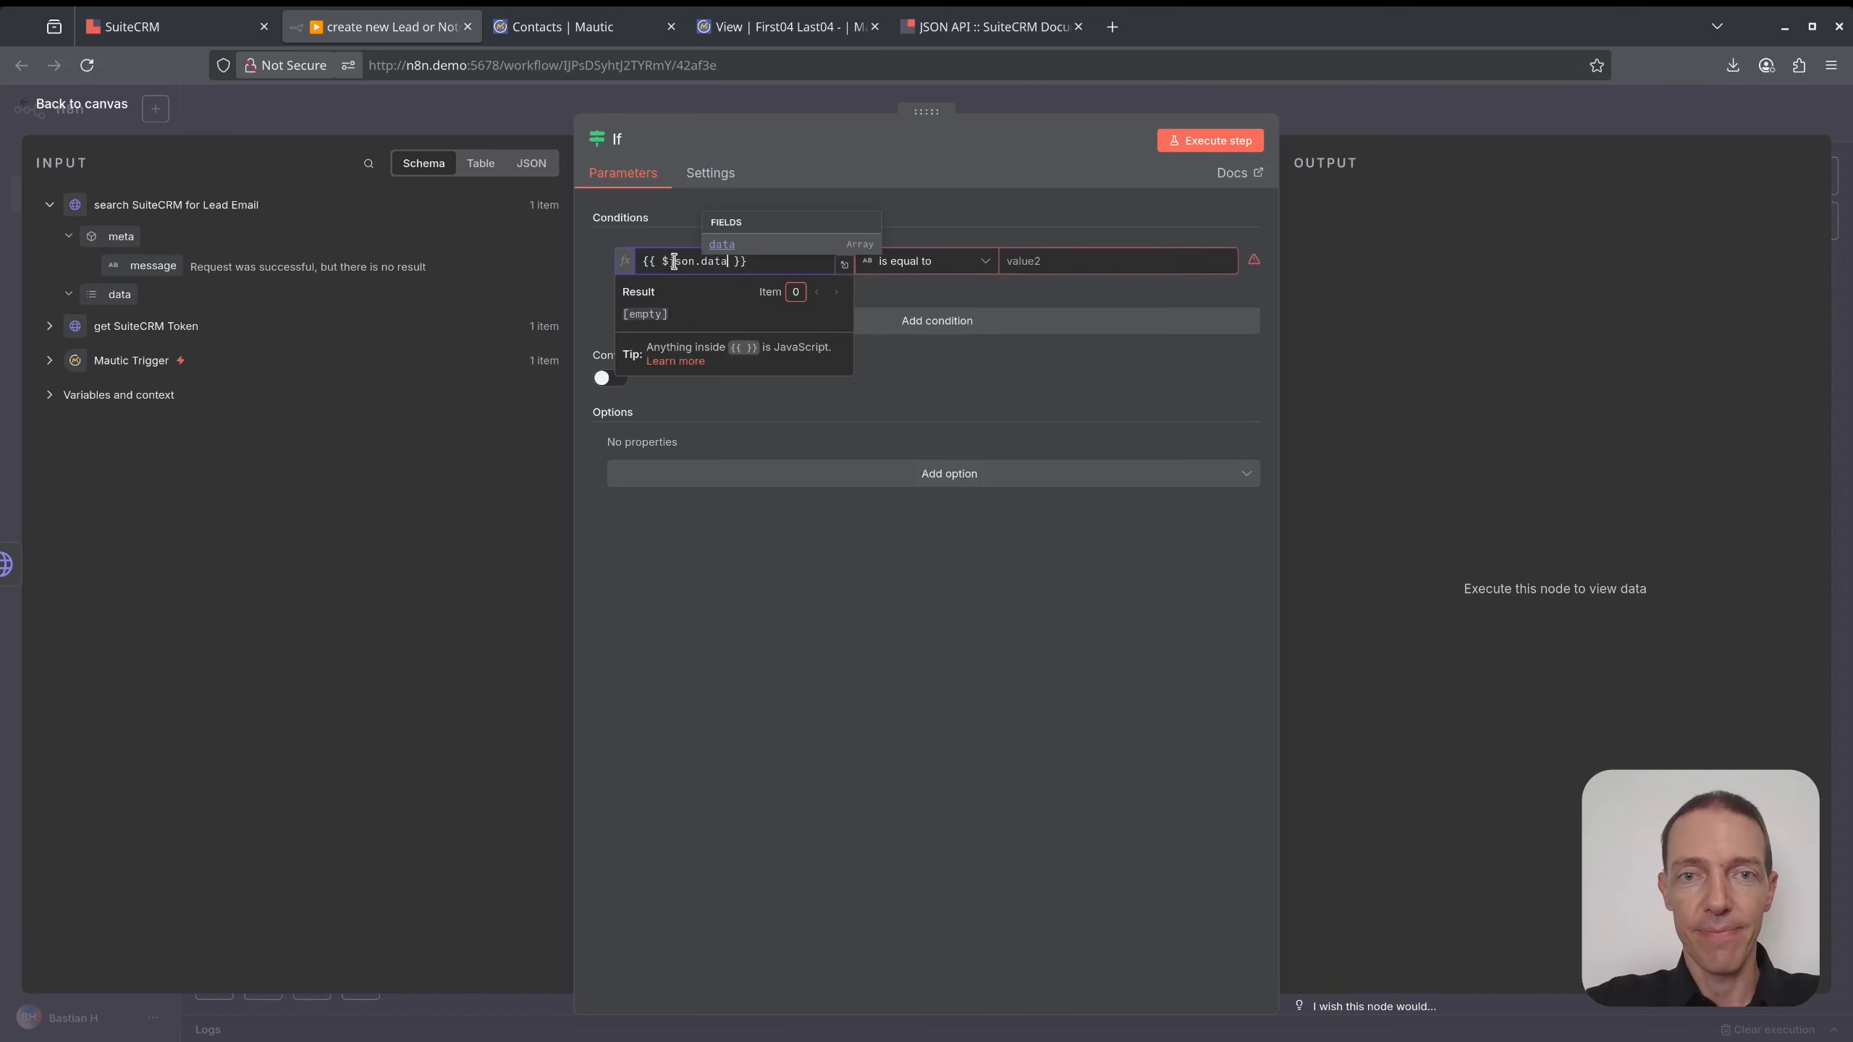
{"action": "left_click", "coordinate": [976, 261]}
{"action": "mouse_move", "coordinate": [967, 438]}
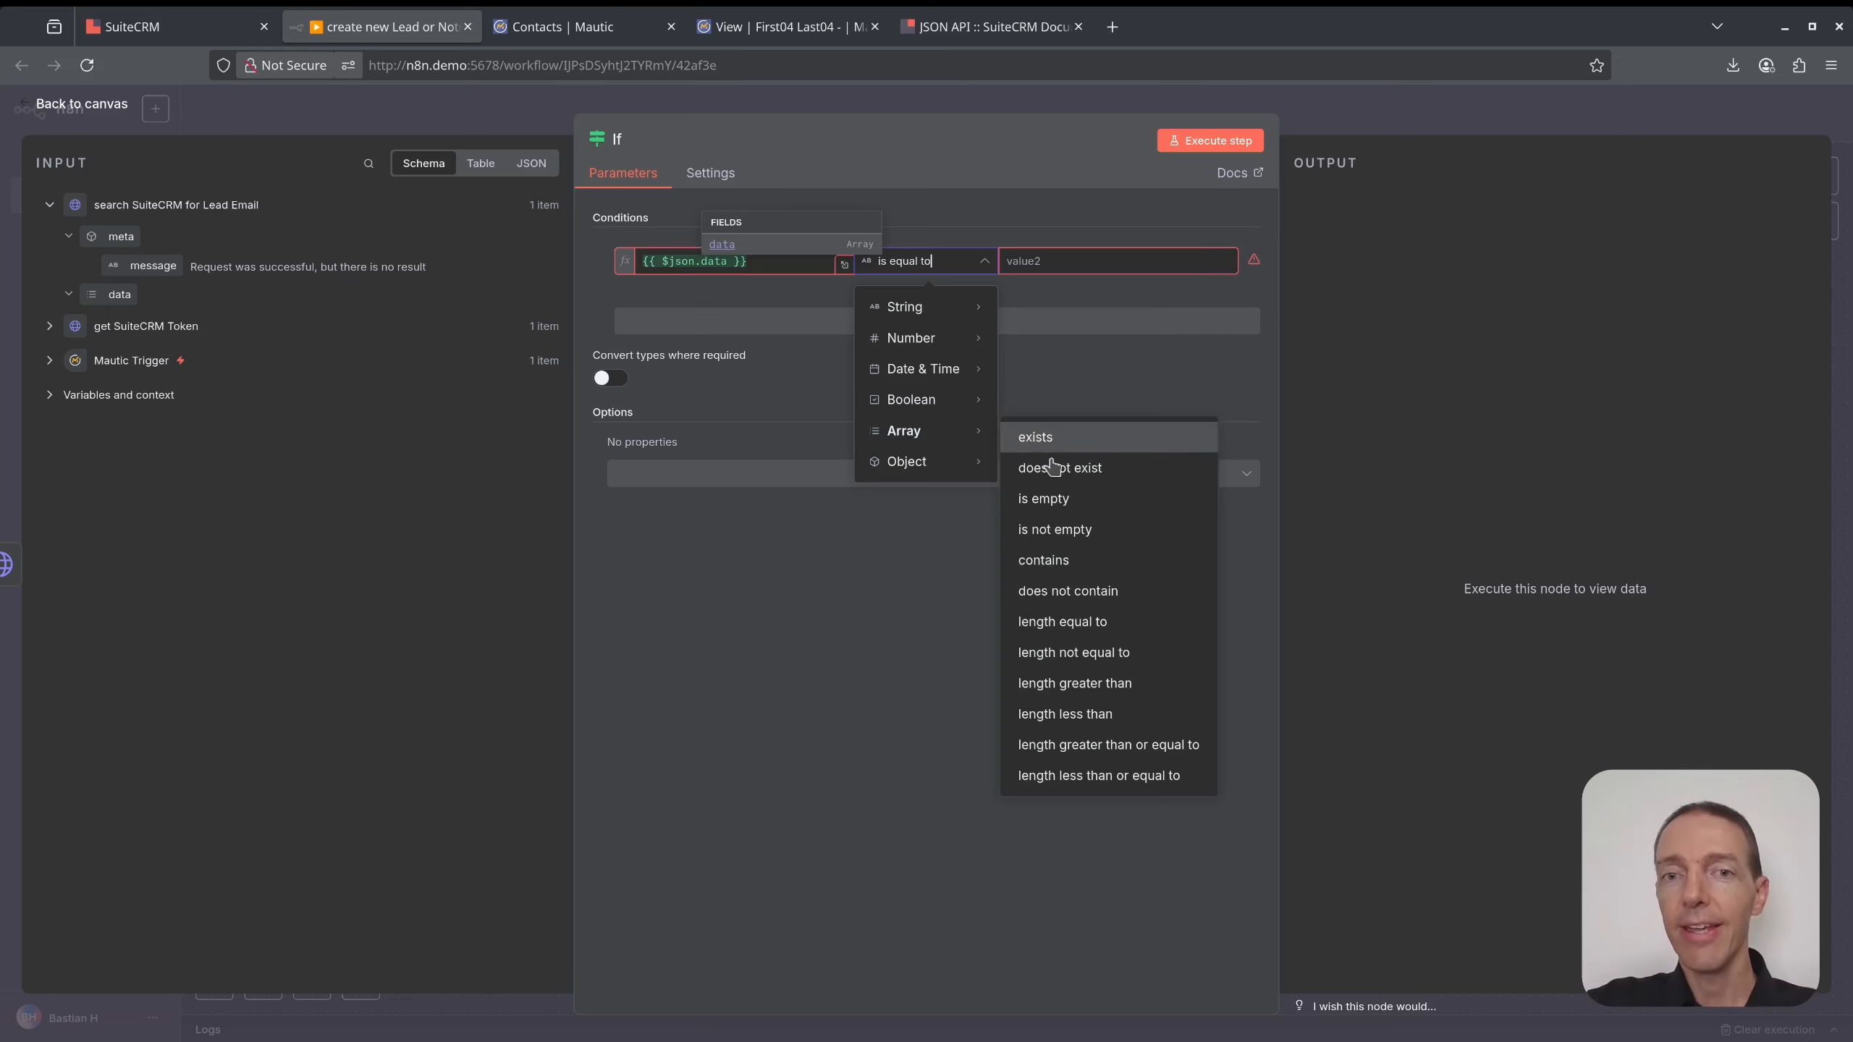
{"action": "left_click", "coordinate": [1055, 500]}
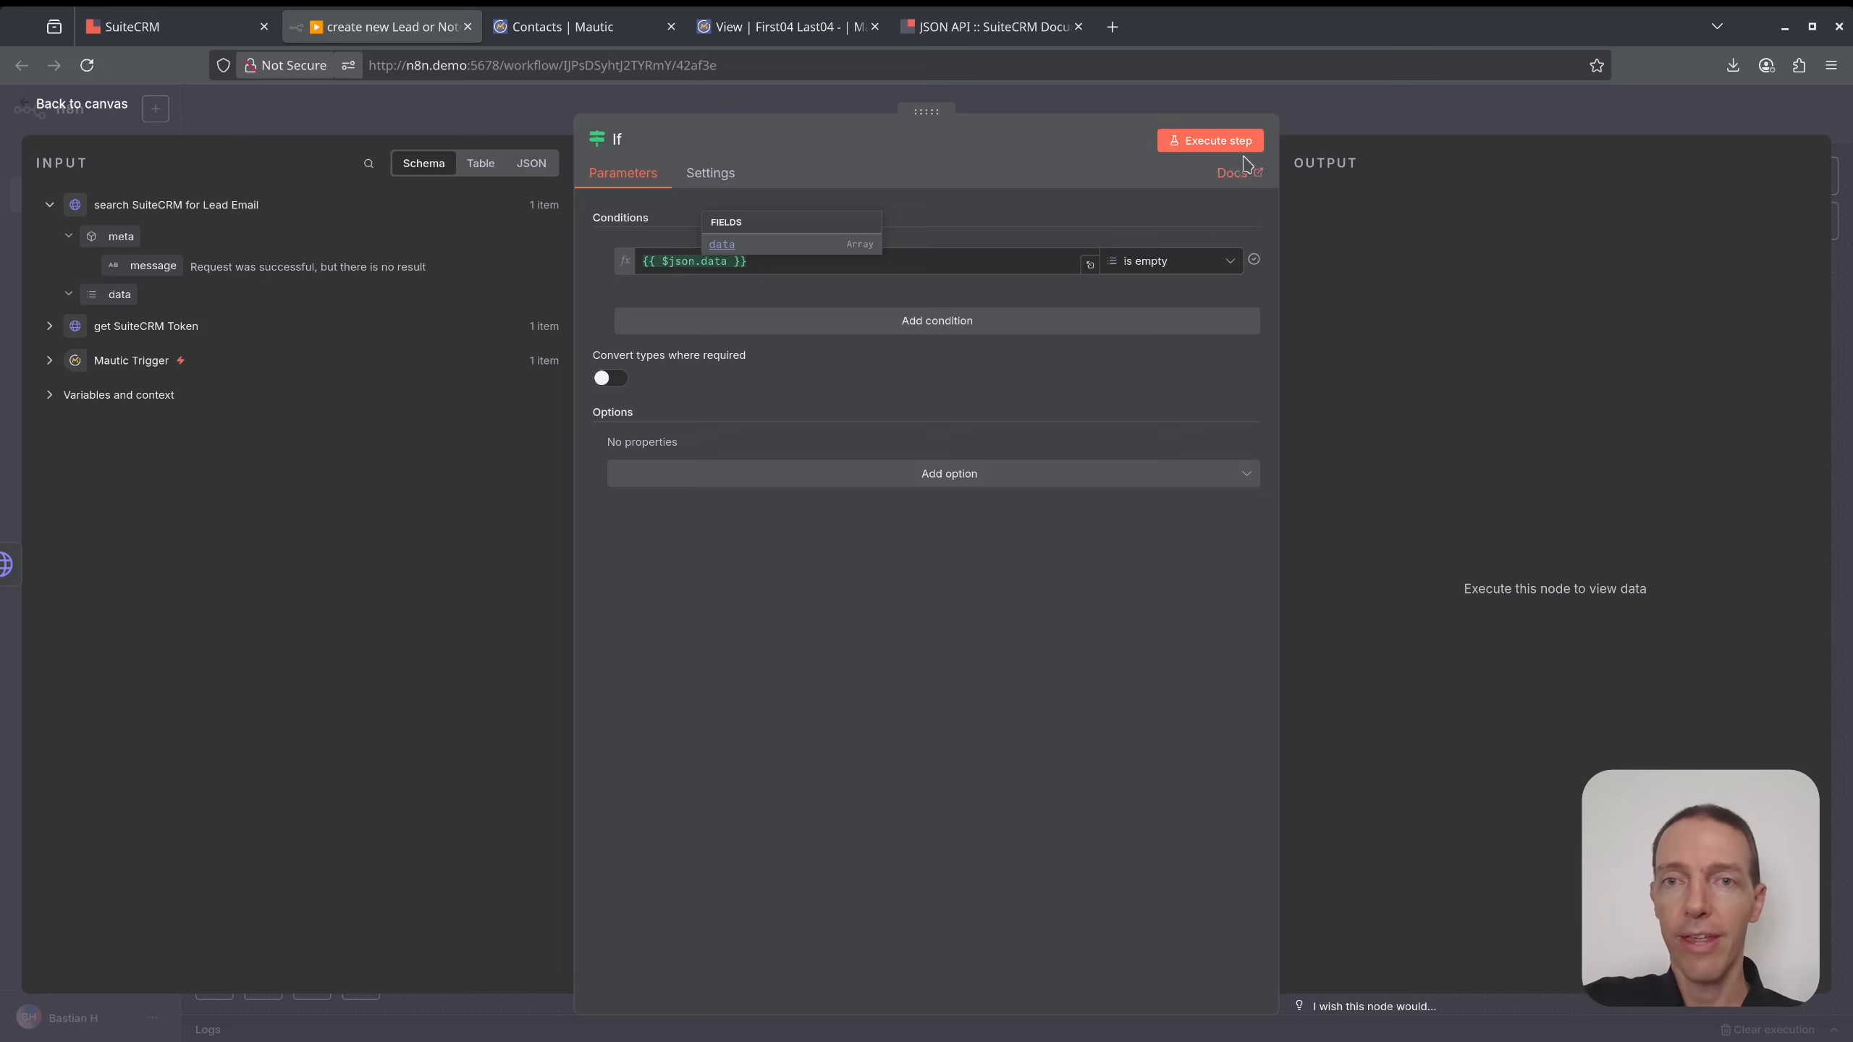
{"action": "left_click", "coordinate": [1242, 144]}
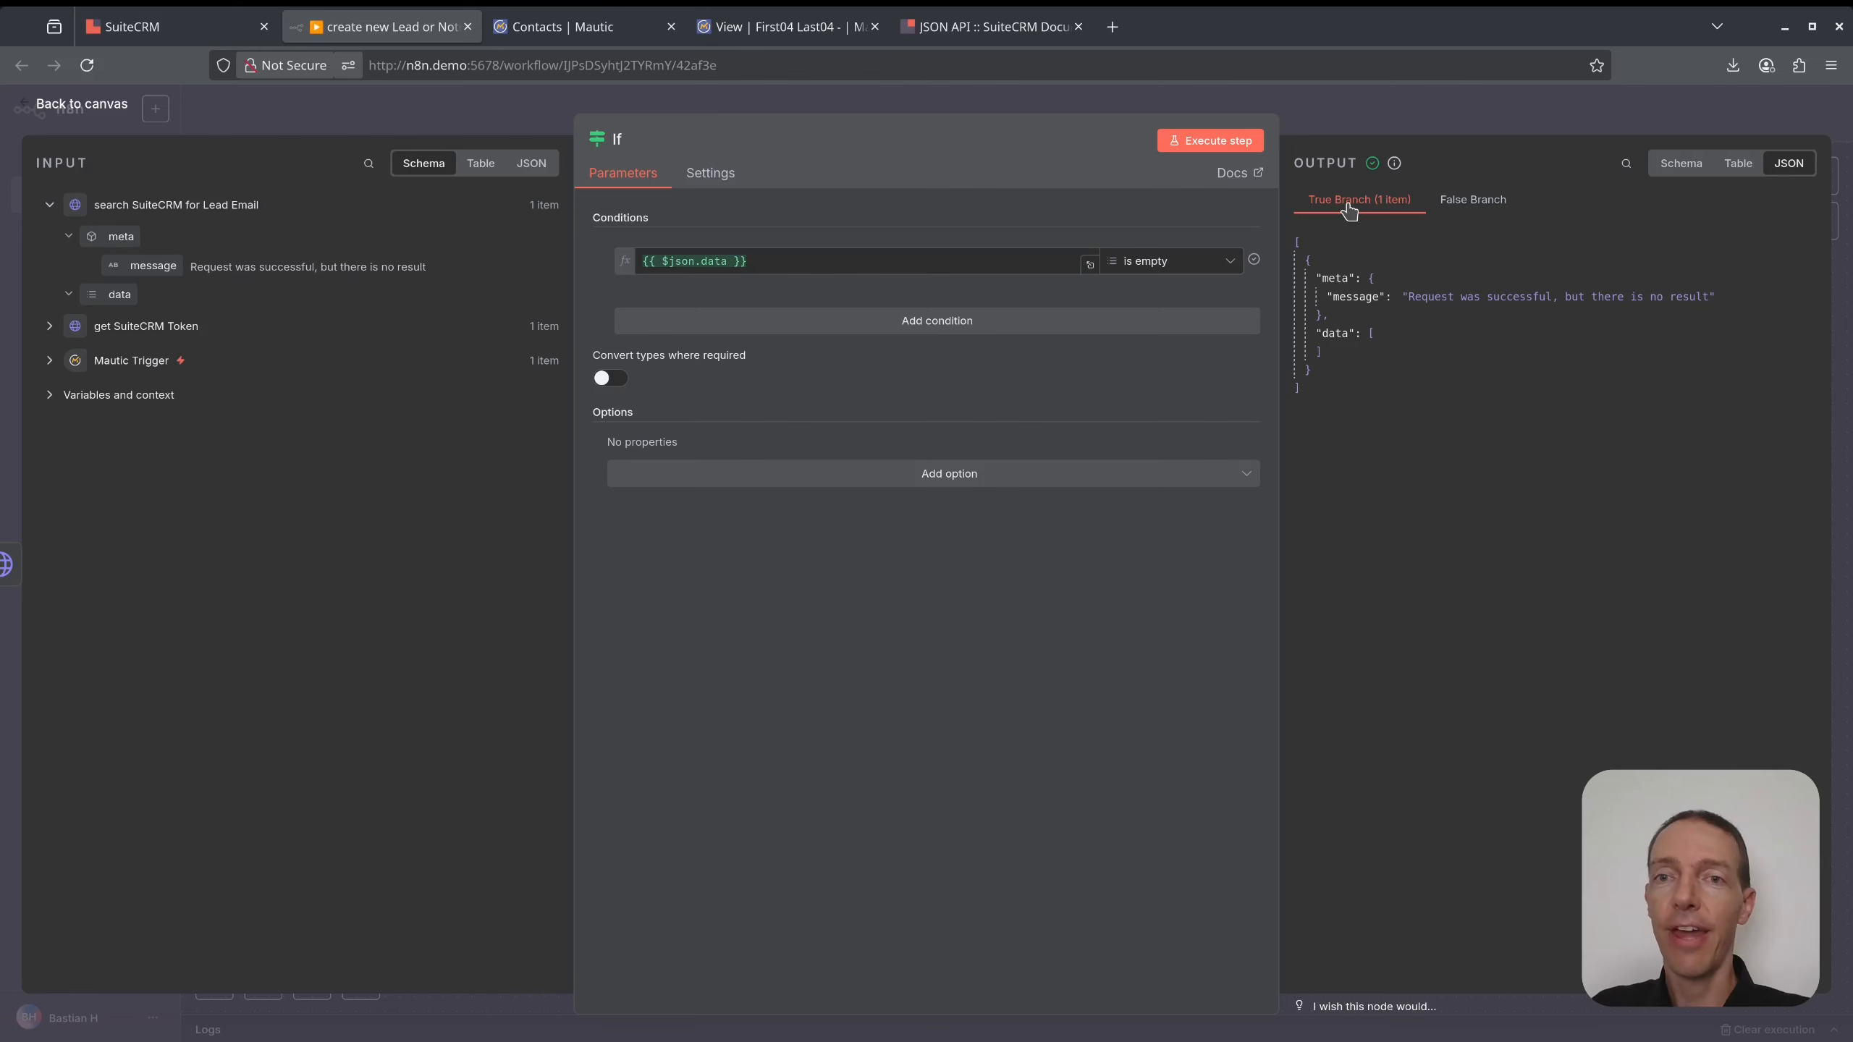
{"action": "left_click", "coordinate": [1431, 118]}
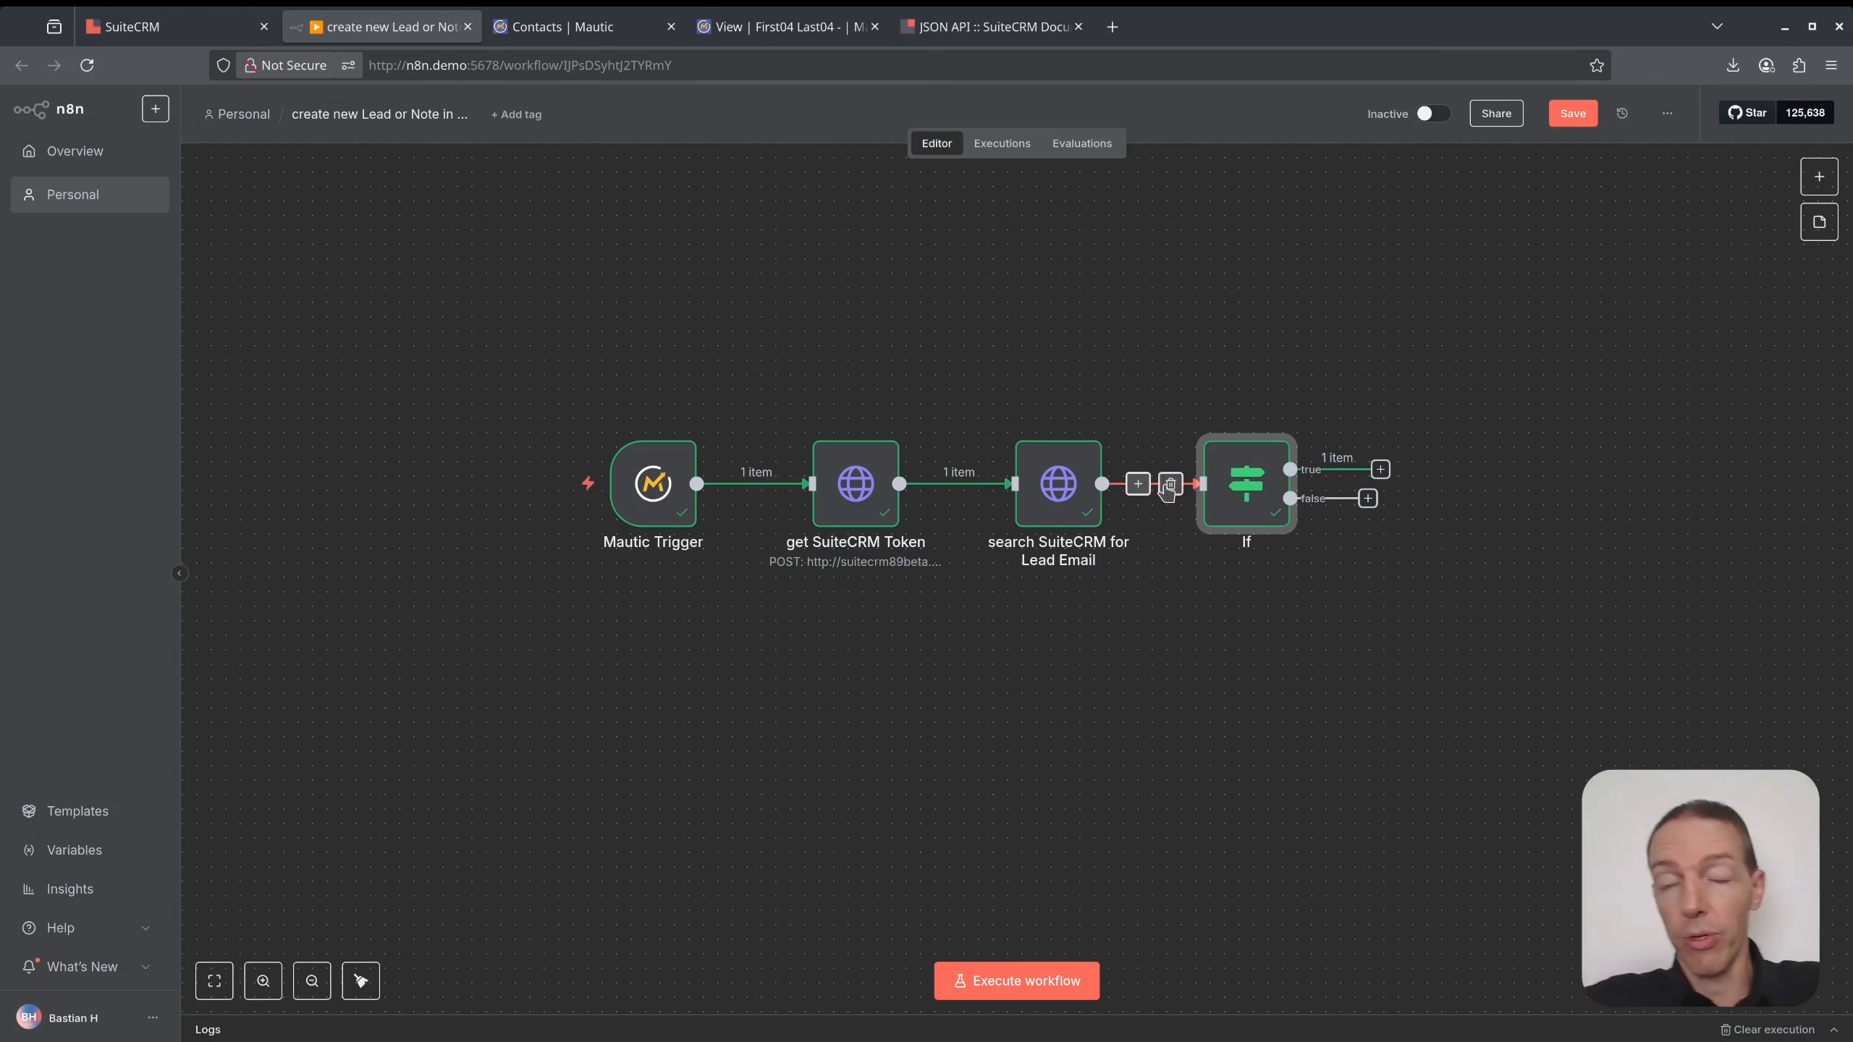
- Duplicate the lead search node and connect the copy to the If node's true output
{"action": "left_click", "coordinate": [1080, 488]}
{"action": "key", "text": "ctrl+d"}
{"action": "left_click_drag", "start_coordinate": [1194, 620], "coordinate": [1241, 673]}
{"action": "left_click_drag", "start_coordinate": [1379, 469], "coordinate": [1234, 684]}
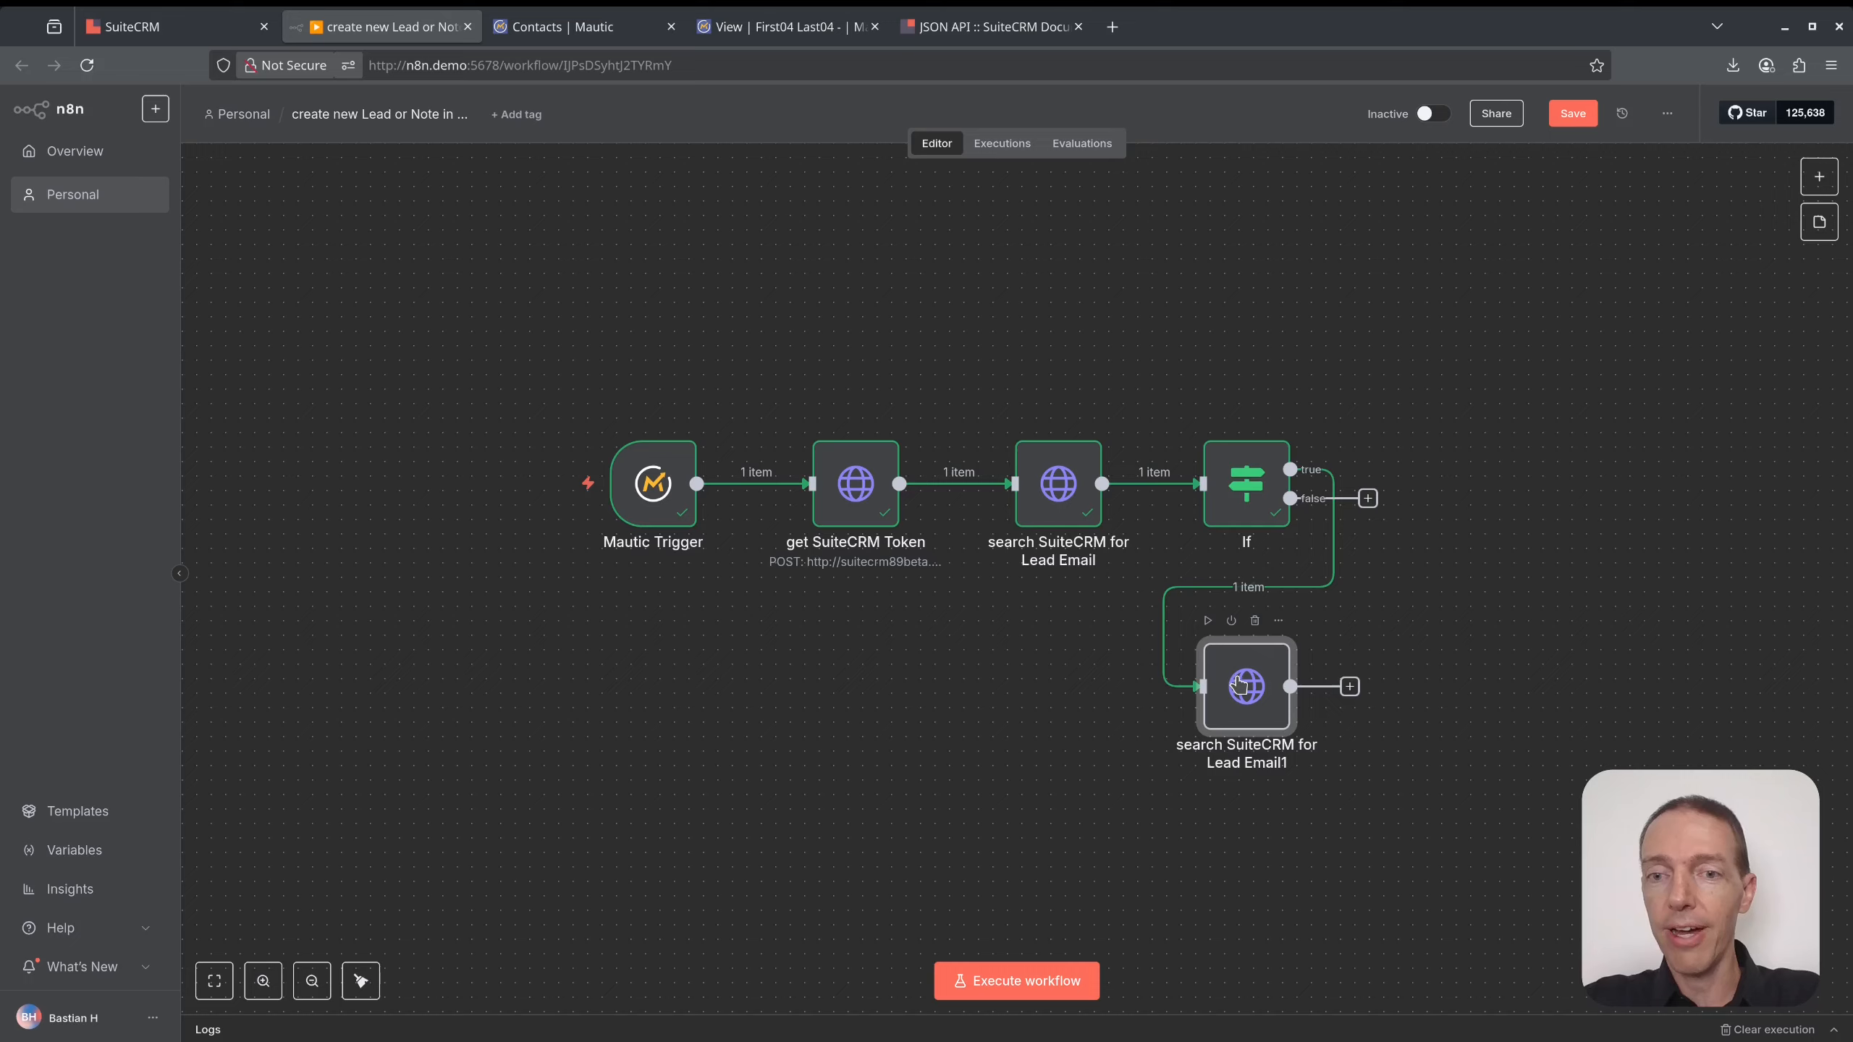
- Rename the copied node to 'create SuiteCRM Lead from Mautic' and open its settings
{"action": "key", "text": "F2"}
{"action": "type", "text": "create"}
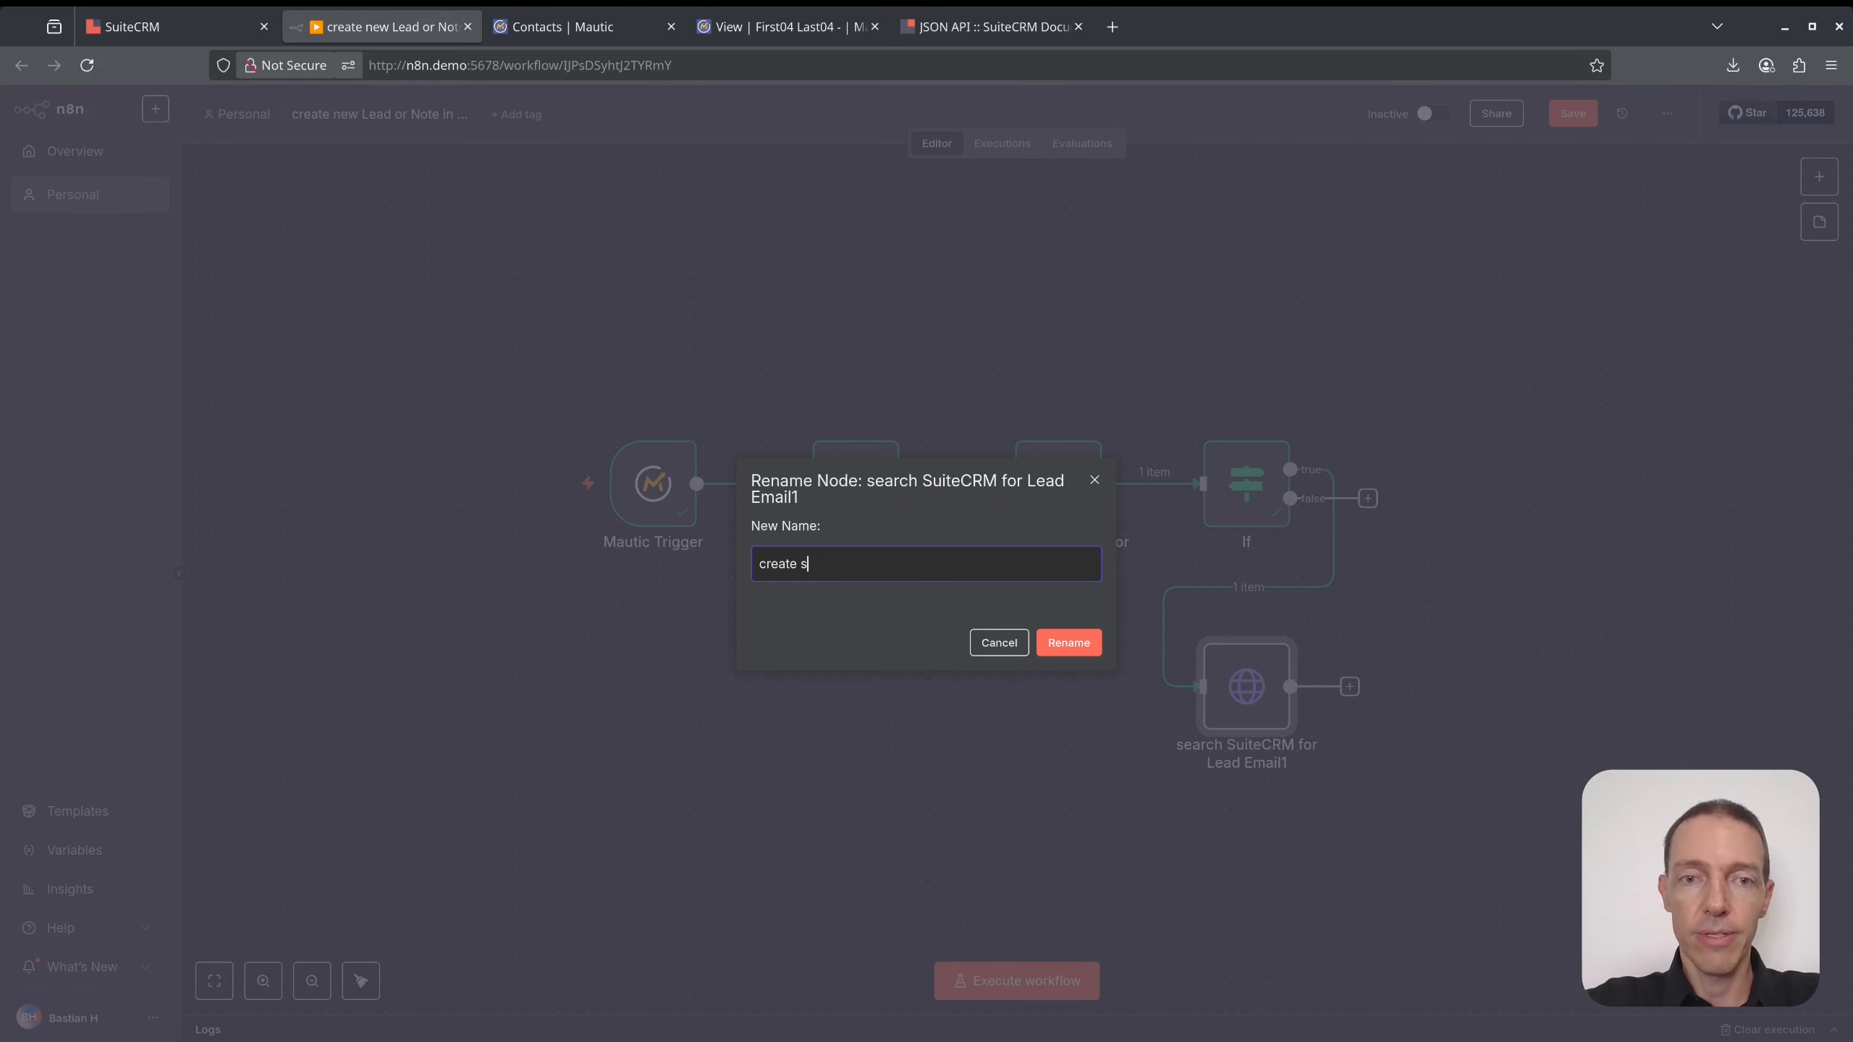
{"action": "type", "text": " SuiteCRM Lead from Mautic"}
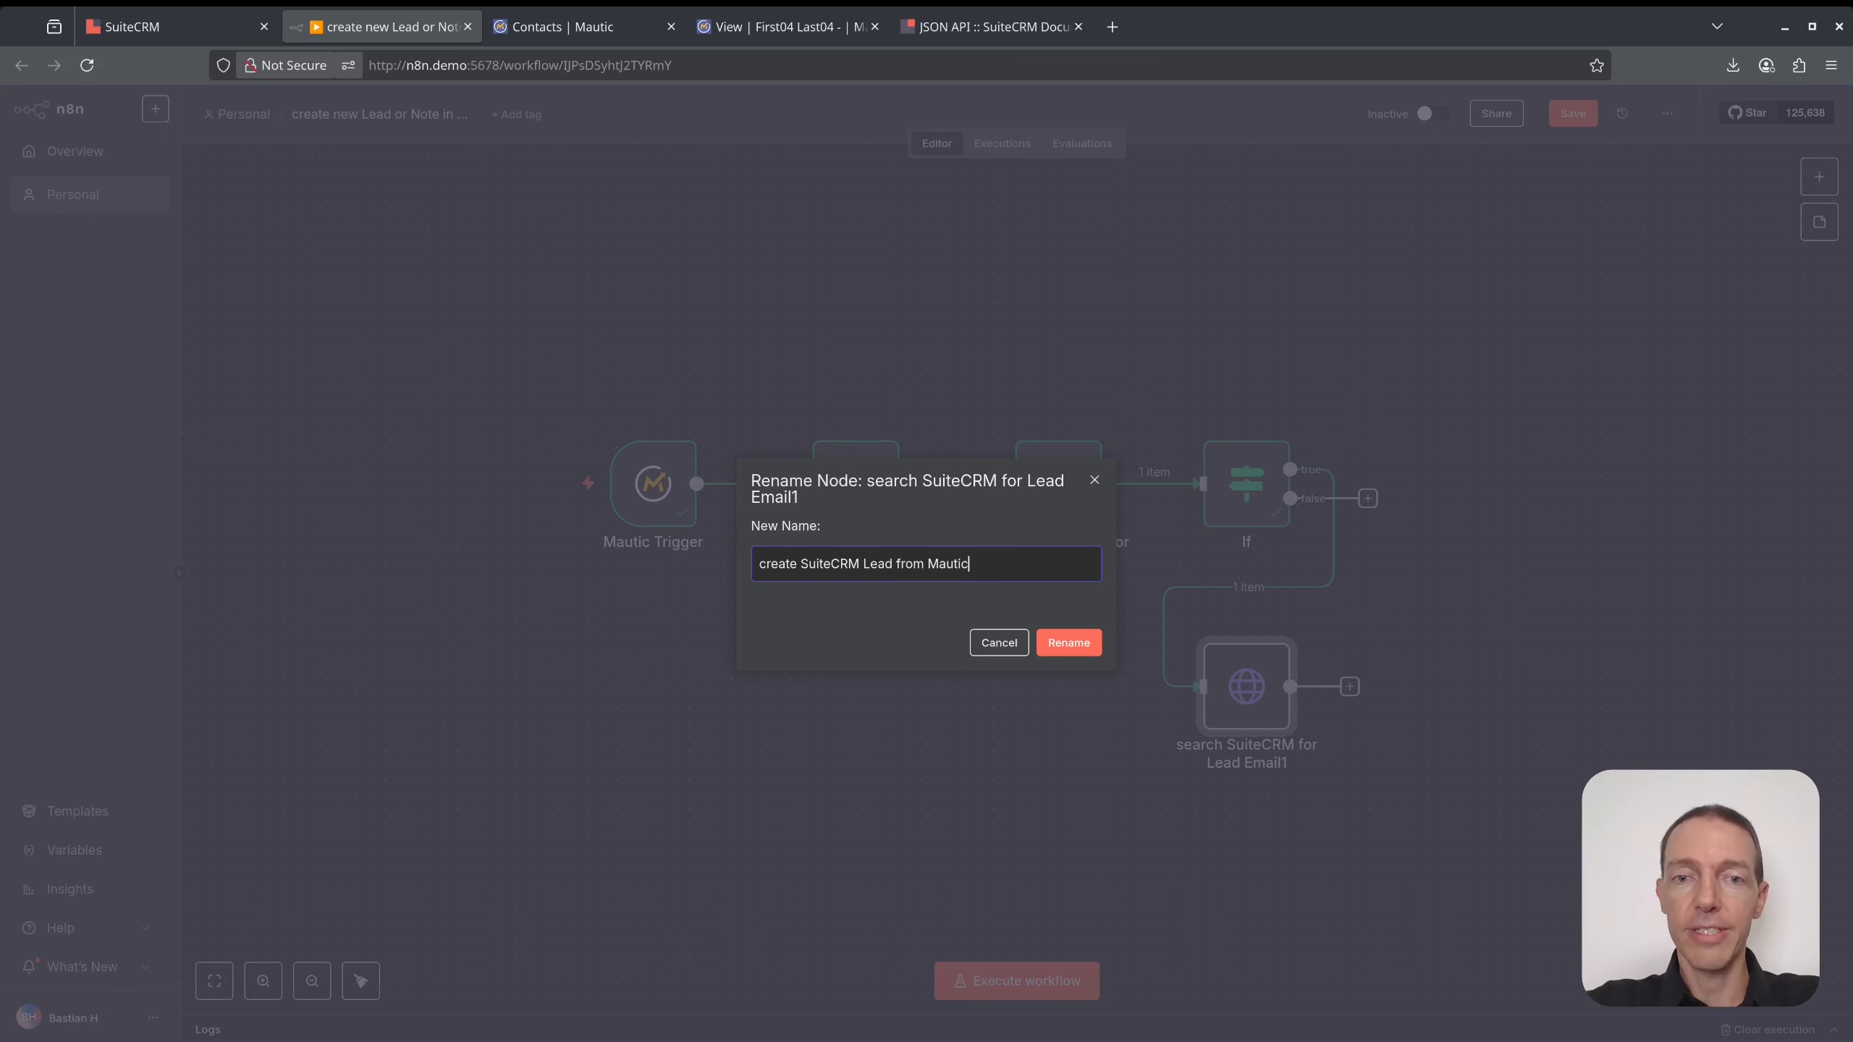
{"action": "key", "text": "Return"}
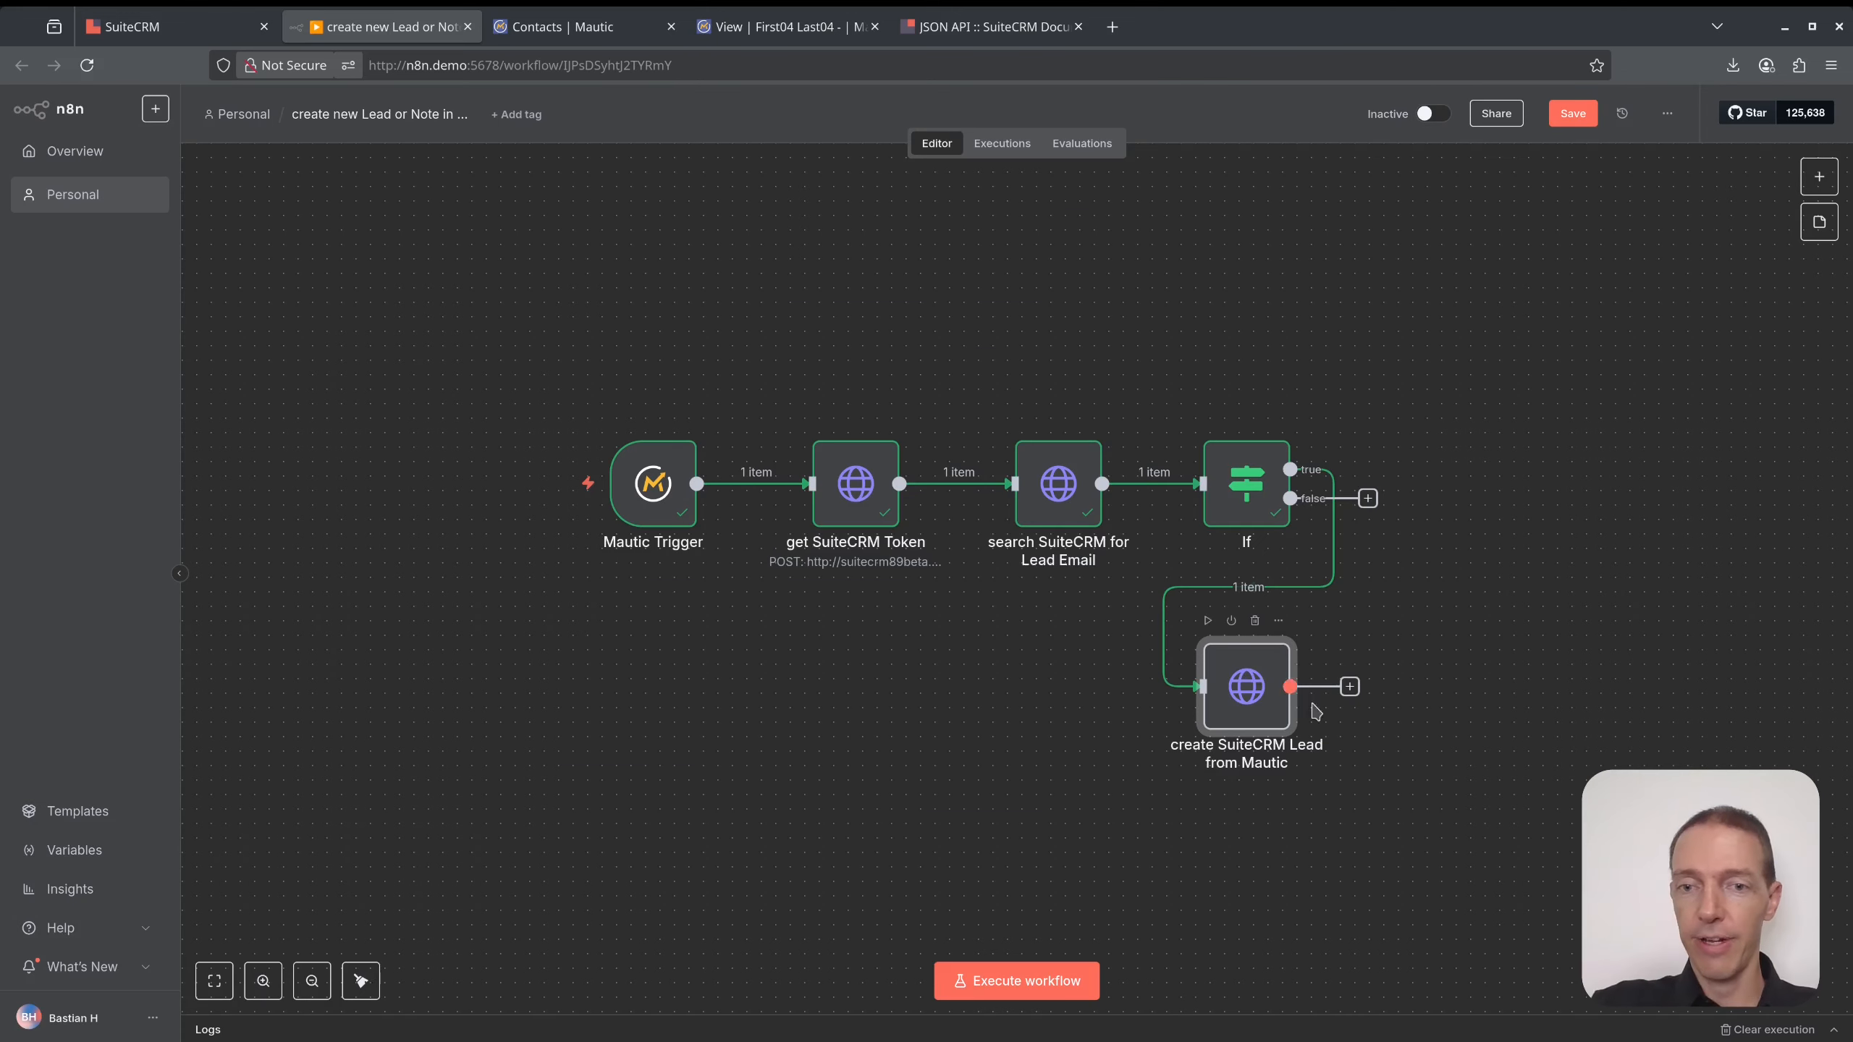
{"action": "double_click", "coordinate": [1249, 699]}
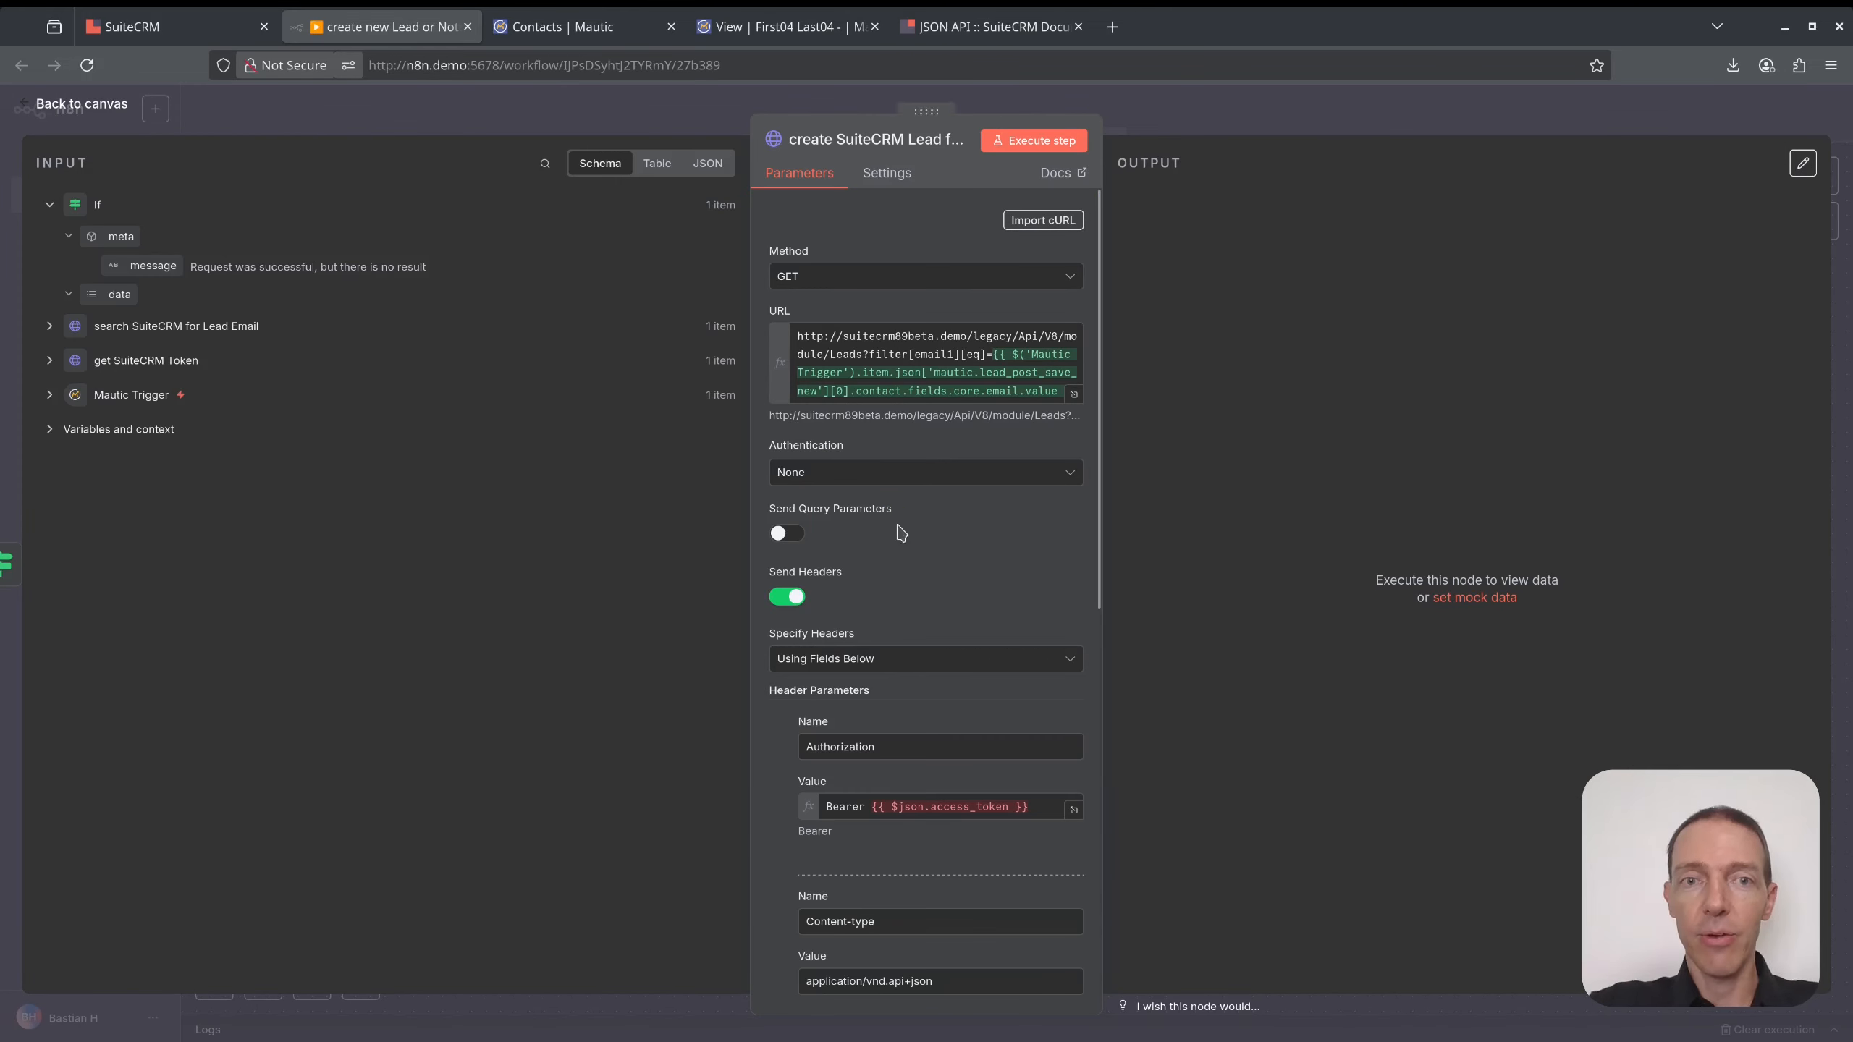
- Set the request method to PATCH and trim the URL back to the module endpoint
{"action": "left_click", "coordinate": [846, 276]}
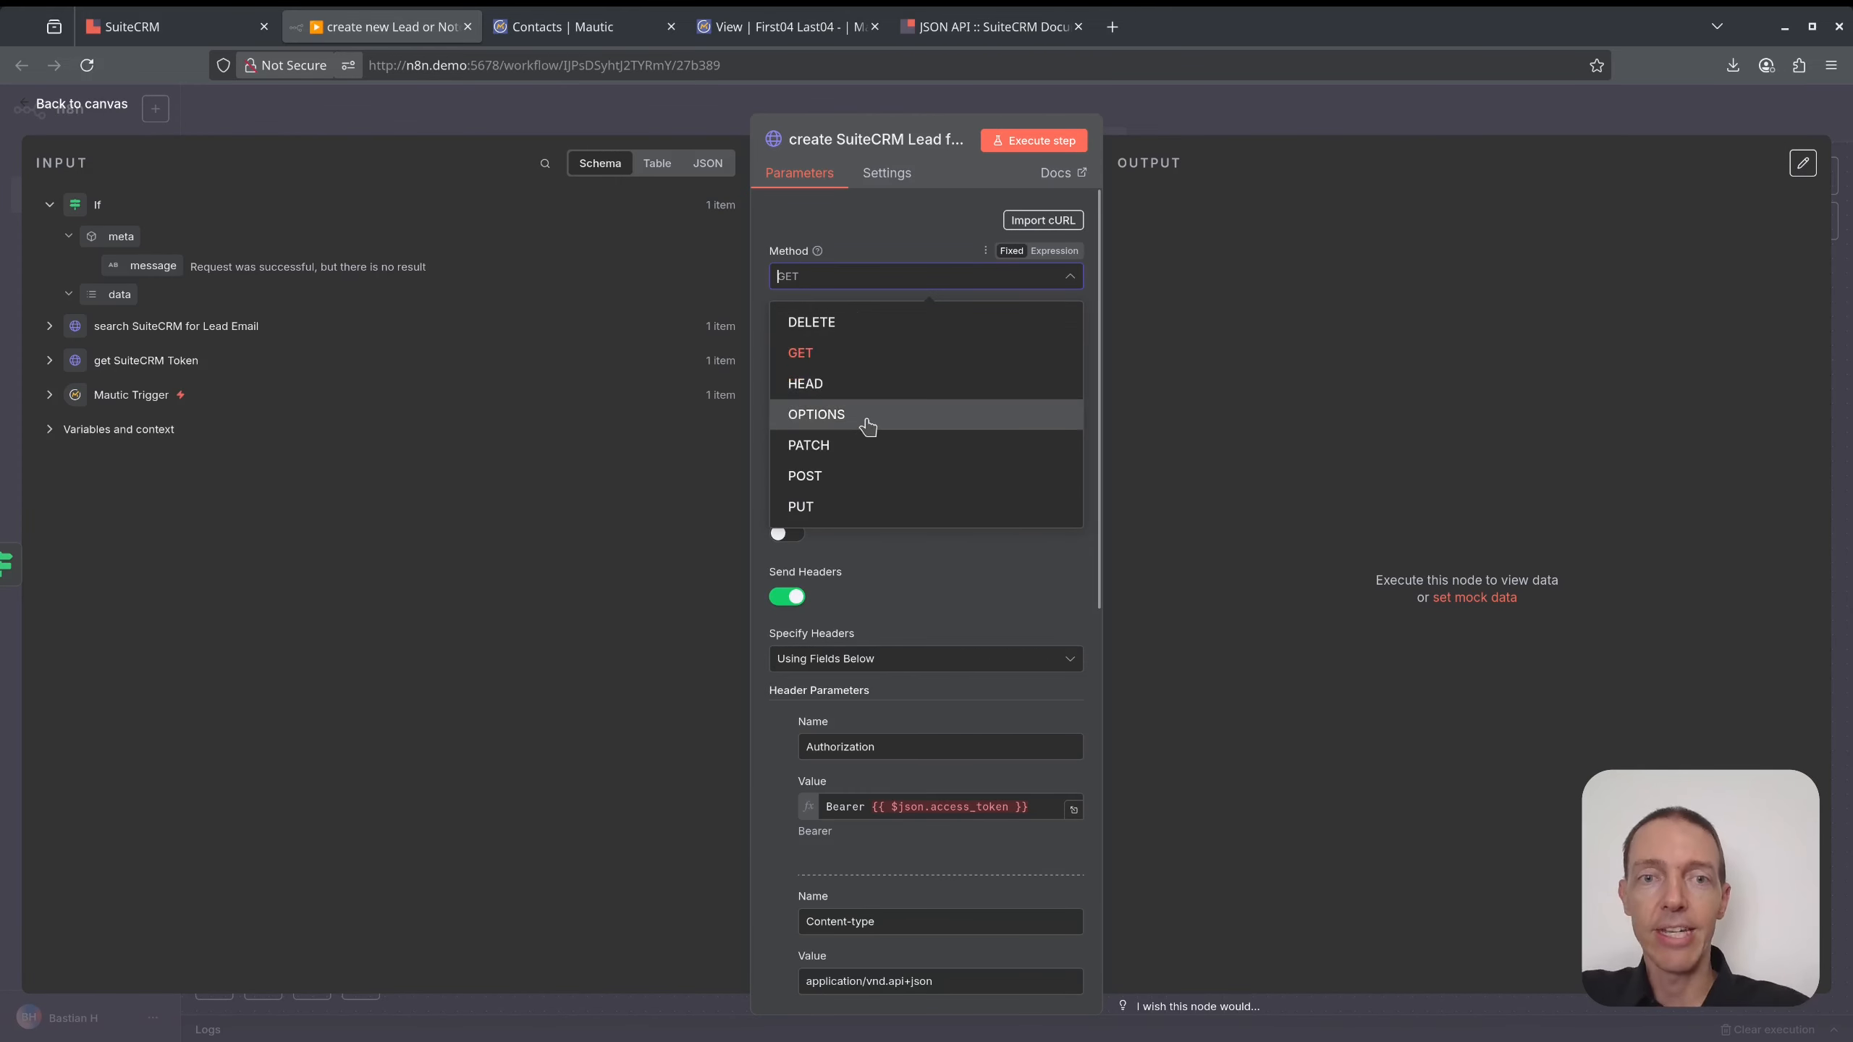
{"action": "left_click", "coordinate": [859, 441]}
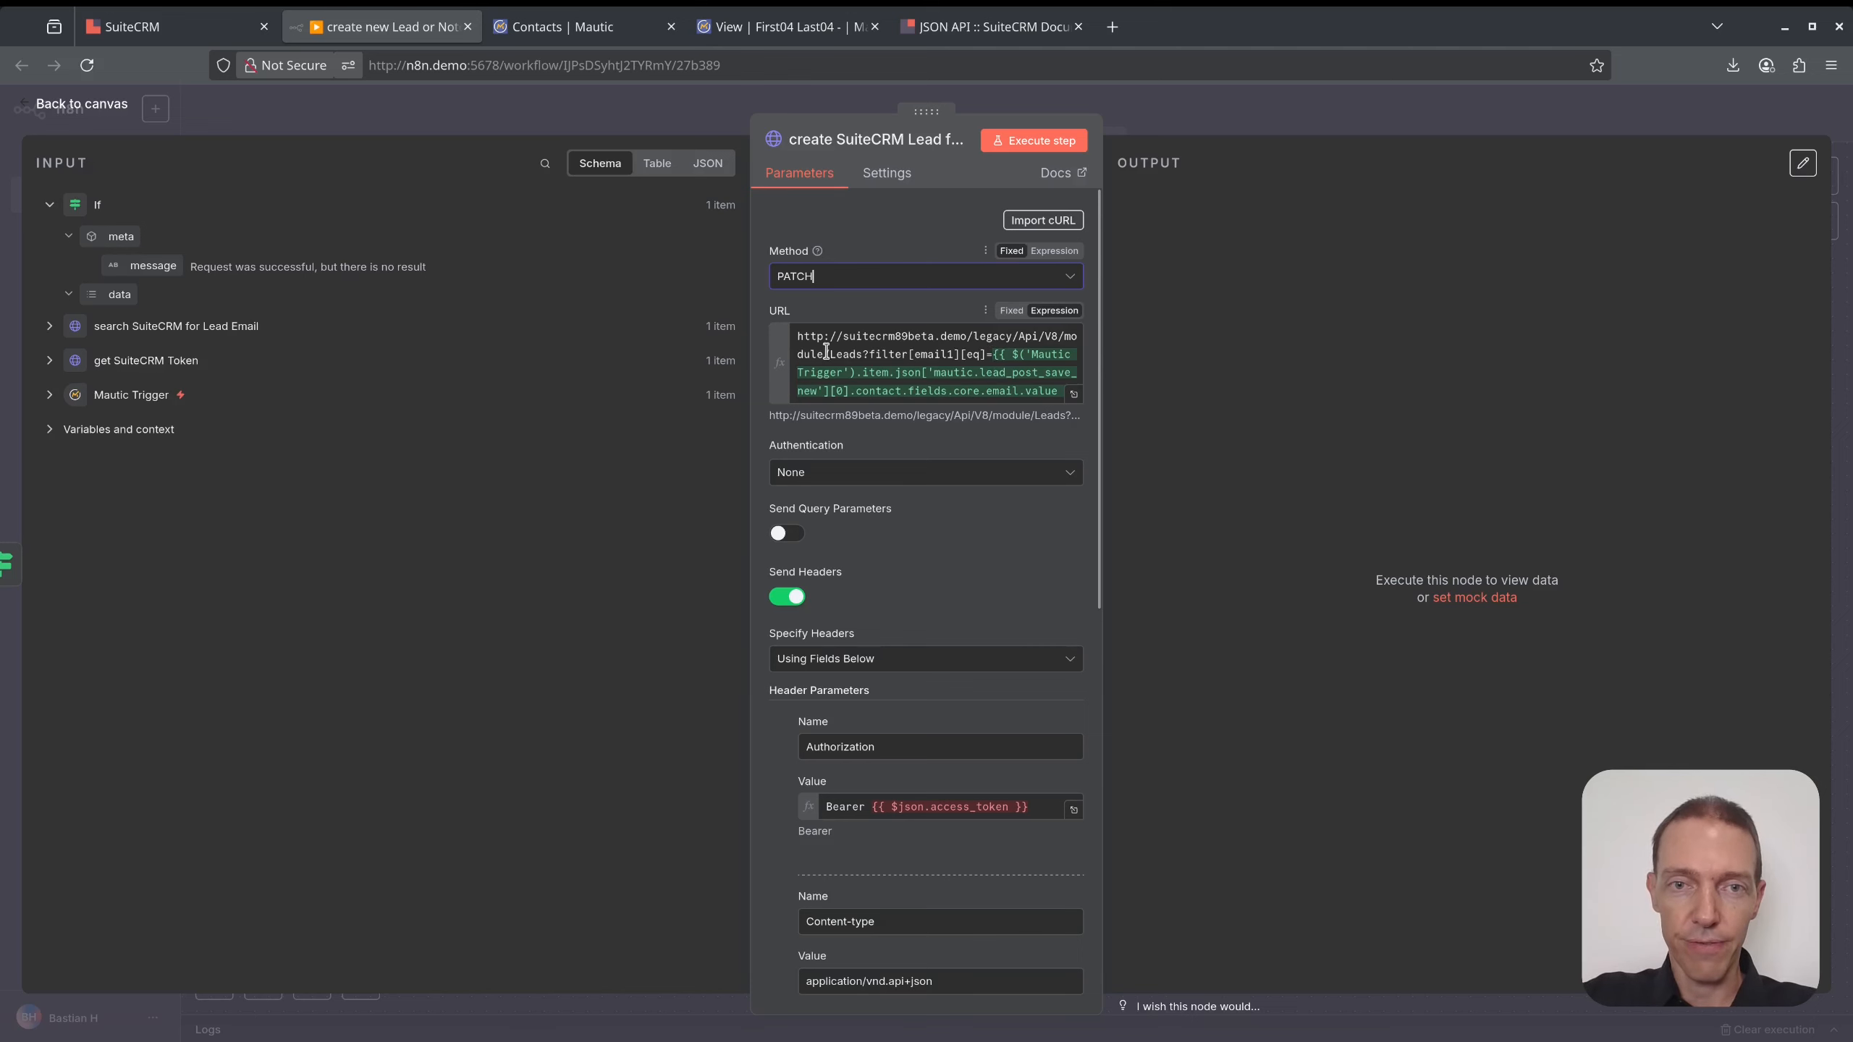
{"action": "left_click_drag", "start_coordinate": [826, 352], "coordinate": [1067, 422]}
{"action": "key", "text": "BackSpace"}
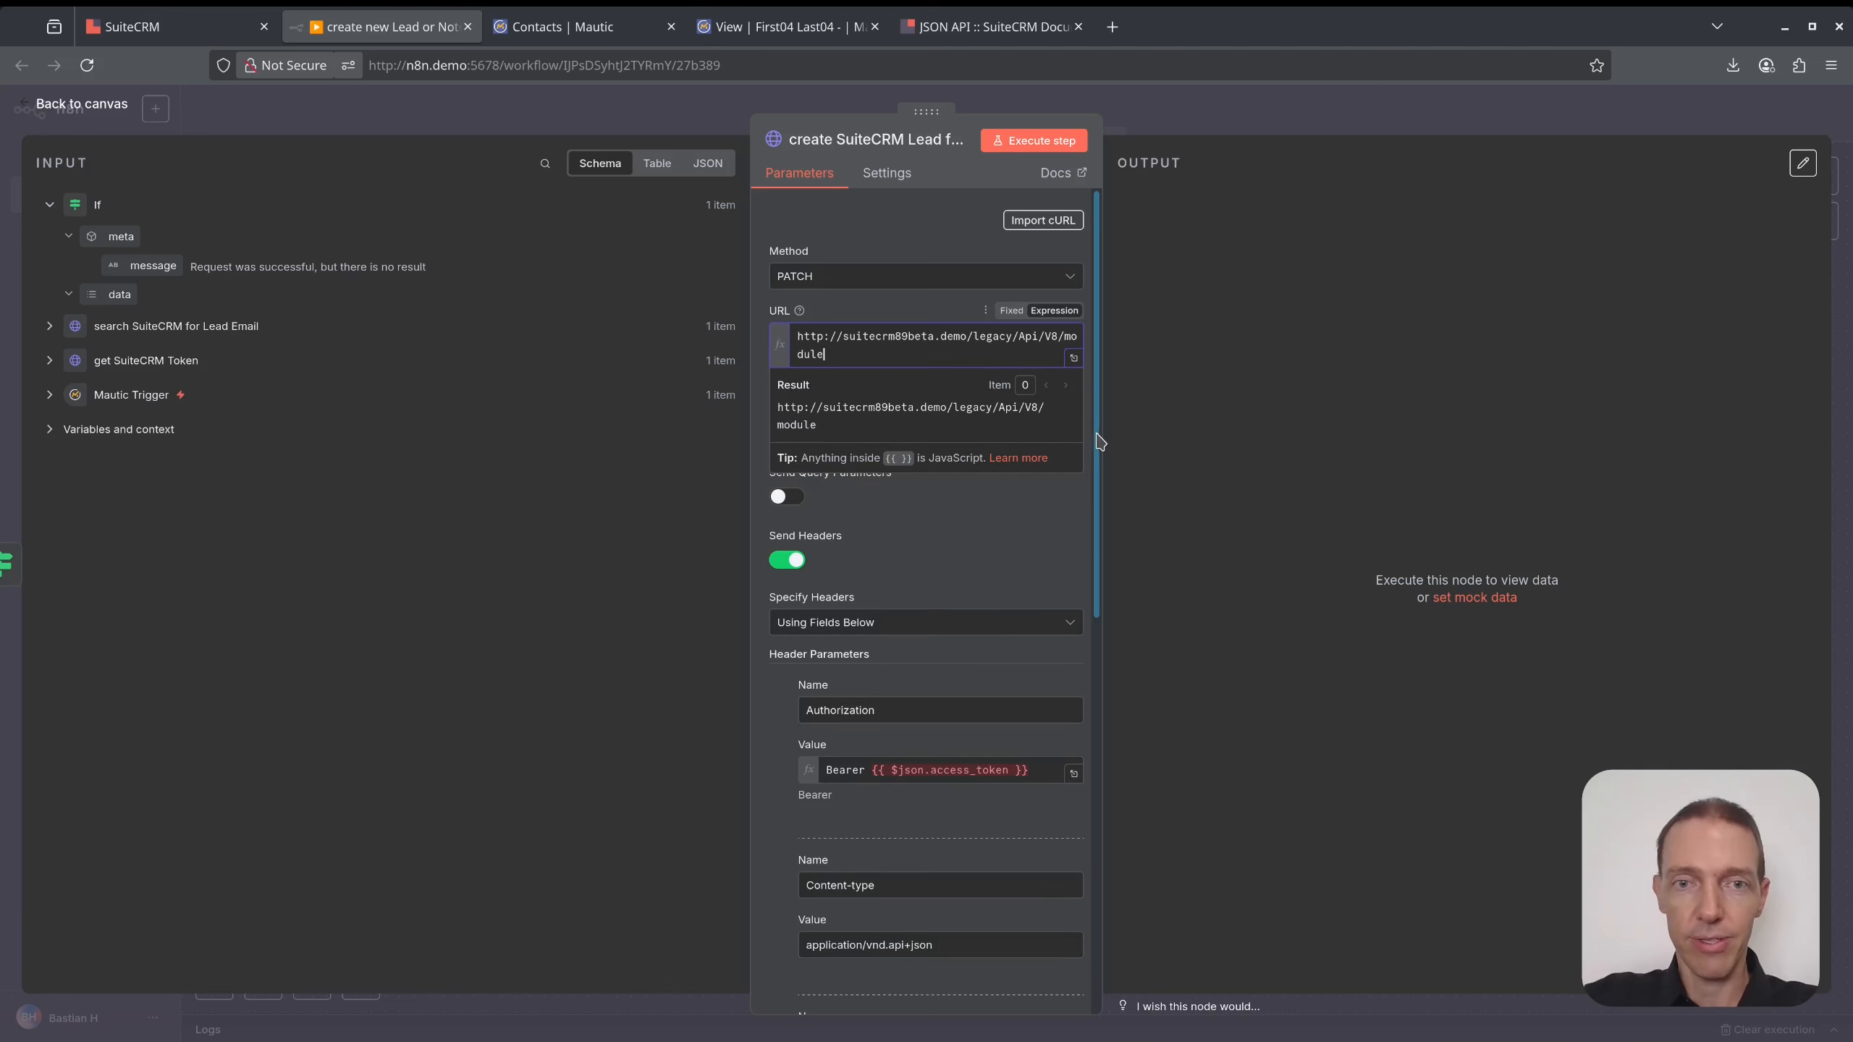
{"action": "left_click", "coordinate": [1139, 467]}
- Point the Authorization header at get SuiteCRM Token's access_token and turn on Send Body
{"action": "scroll", "coordinate": [903, 515], "scroll_direction": "down", "scroll_amount": 3}
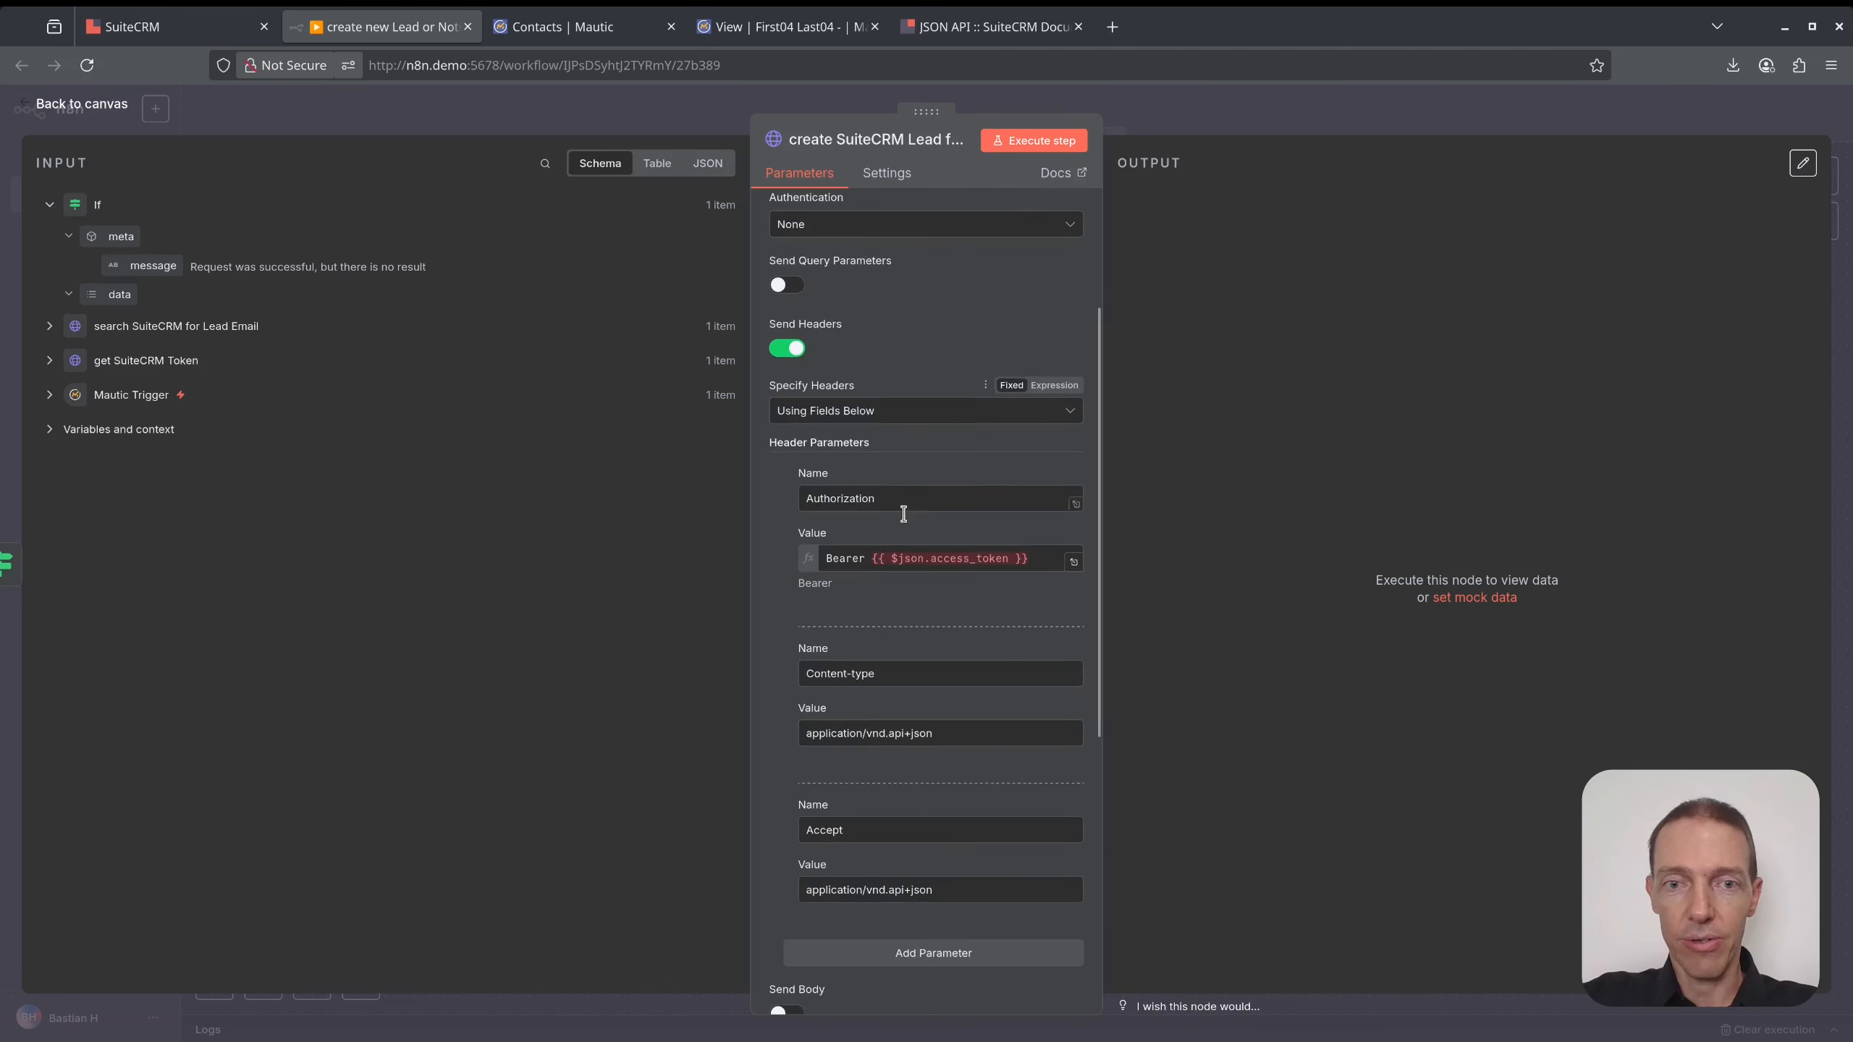
{"action": "left_click", "coordinate": [50, 360]}
{"action": "left_click_drag", "start_coordinate": [1050, 558], "coordinate": [870, 557]}
{"action": "key", "text": "BackSpace"}
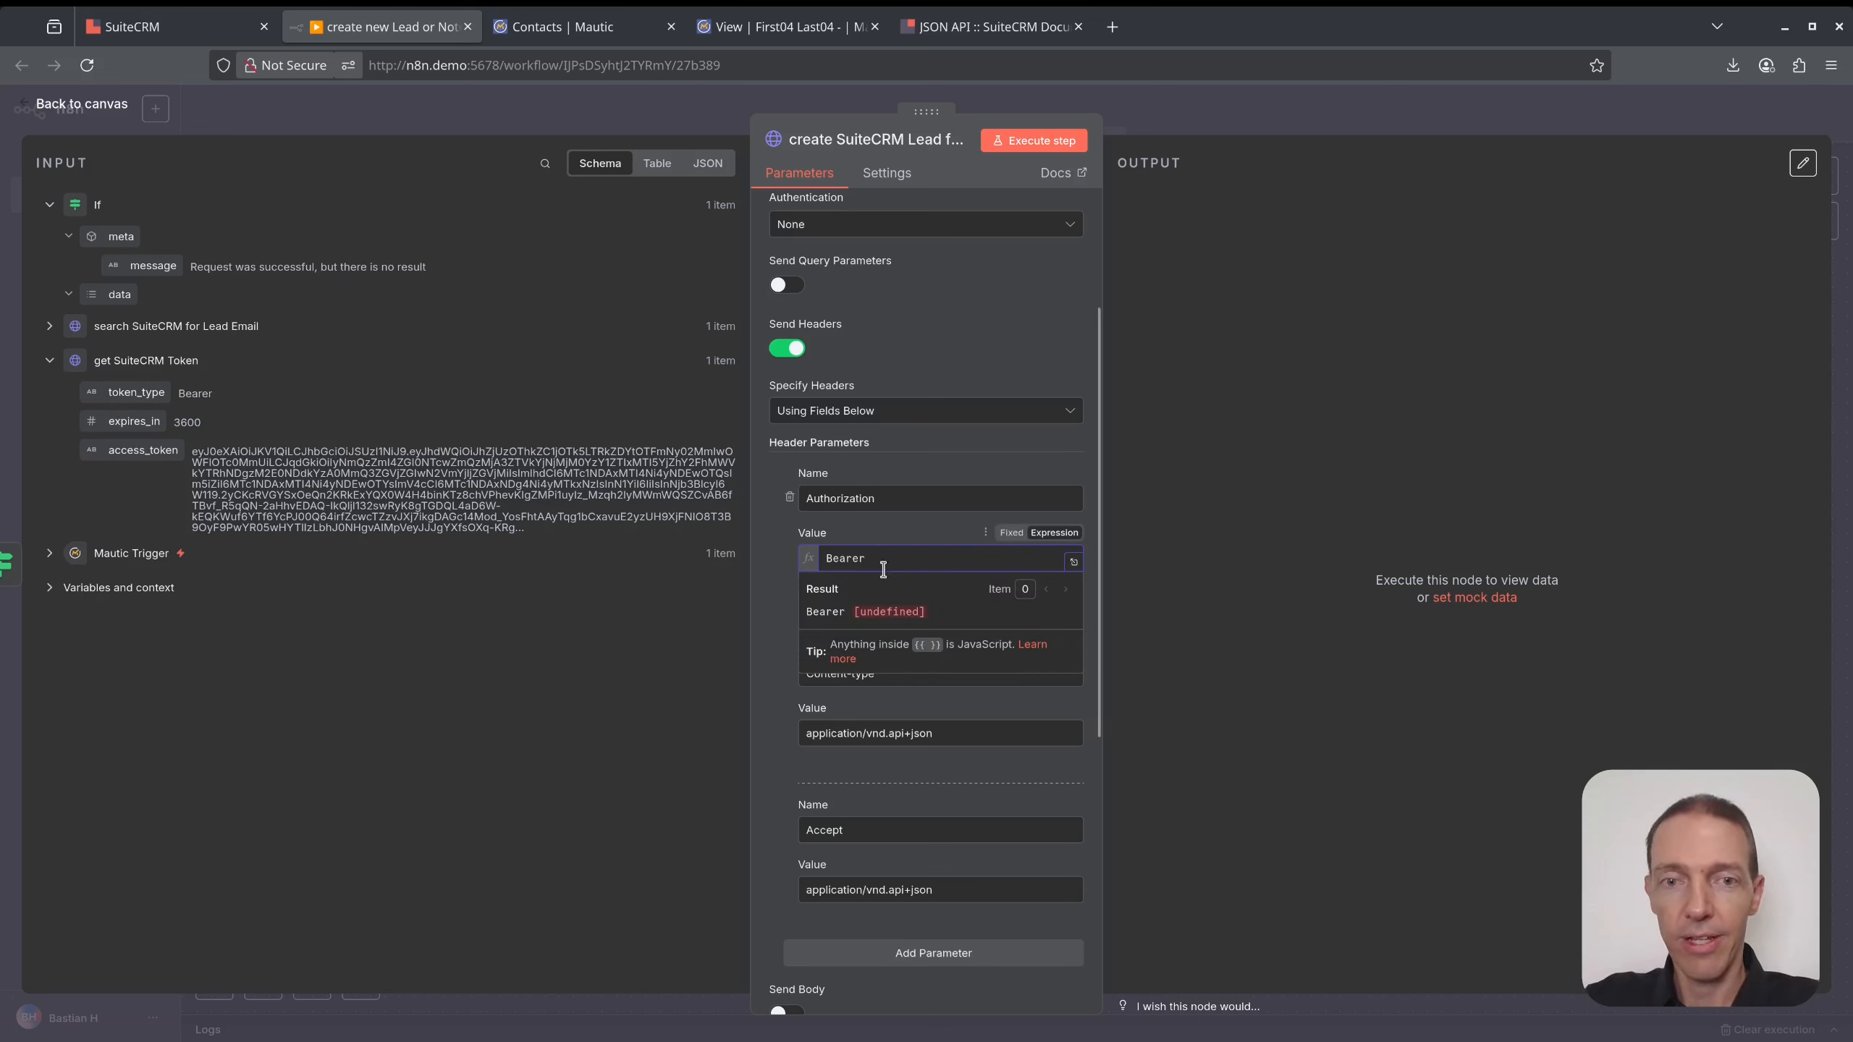
{"action": "left_click_drag", "start_coordinate": [144, 449], "coordinate": [862, 556]}
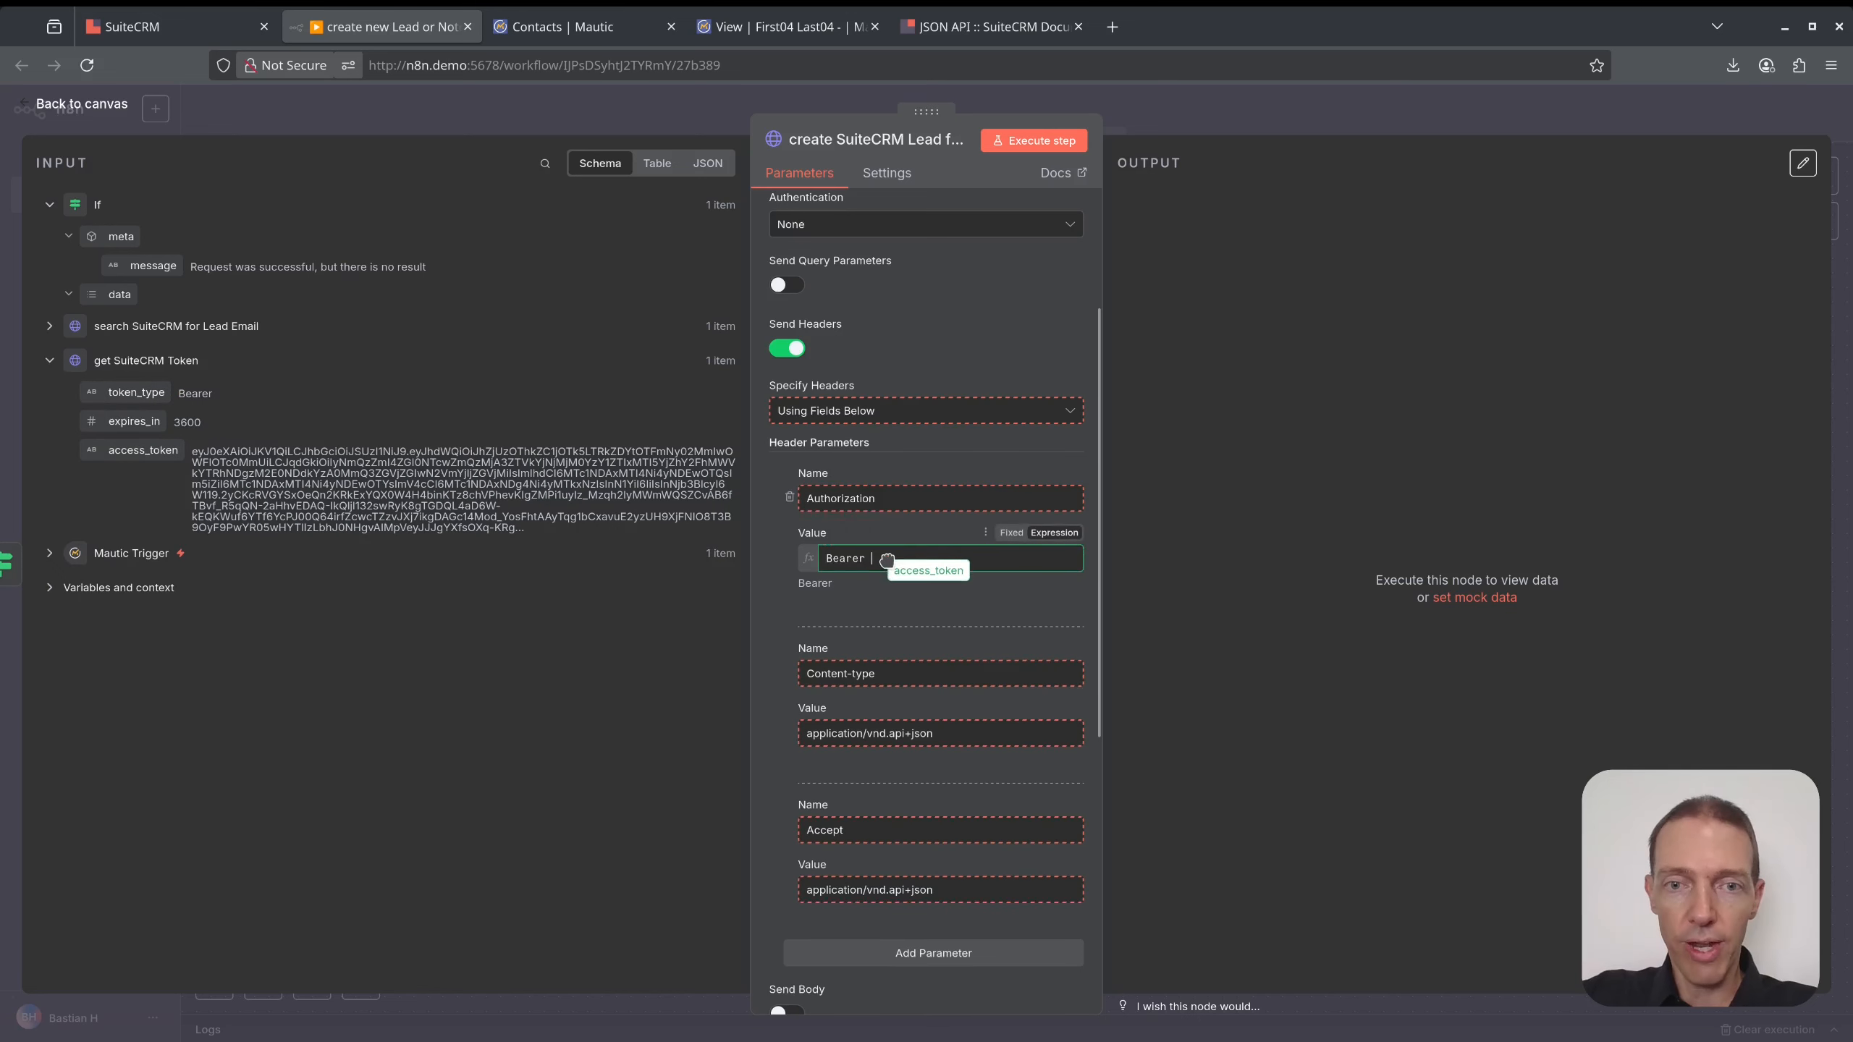
{"action": "scroll", "coordinate": [892, 598], "scroll_direction": "down", "scroll_amount": 5}
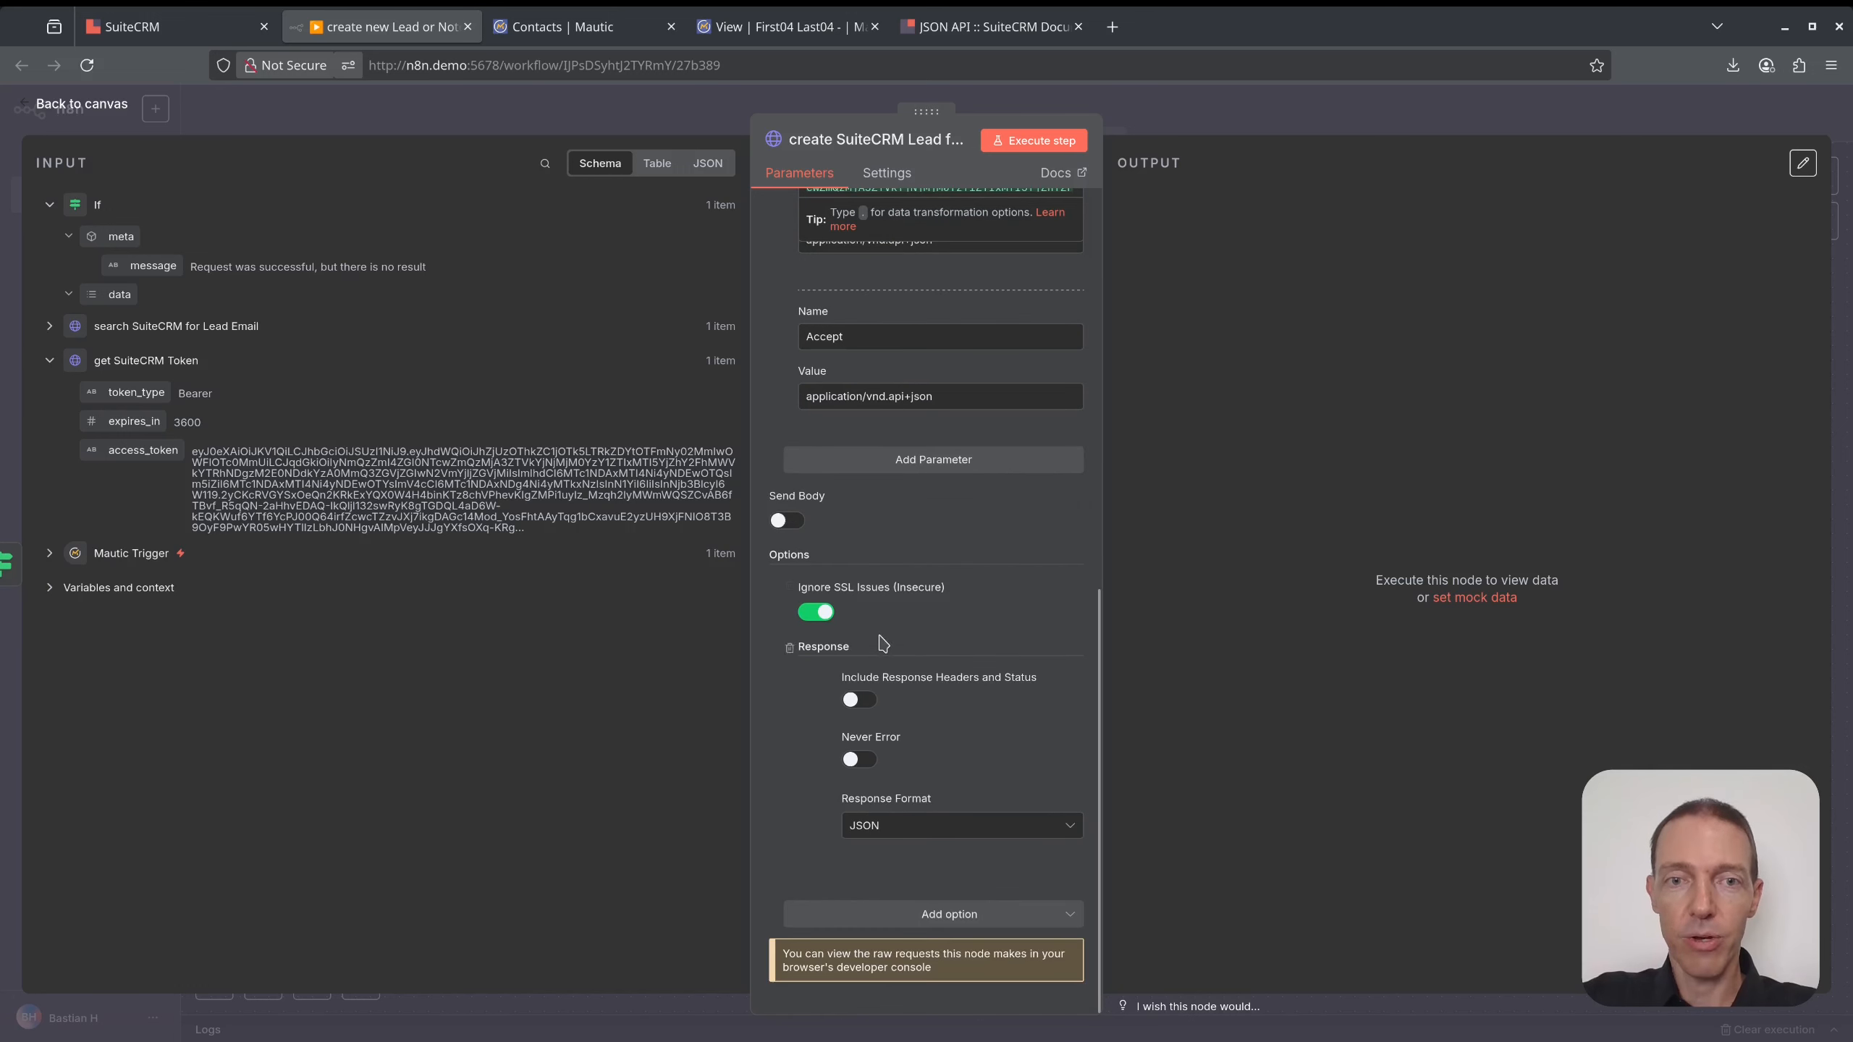
{"action": "left_click", "coordinate": [788, 522]}
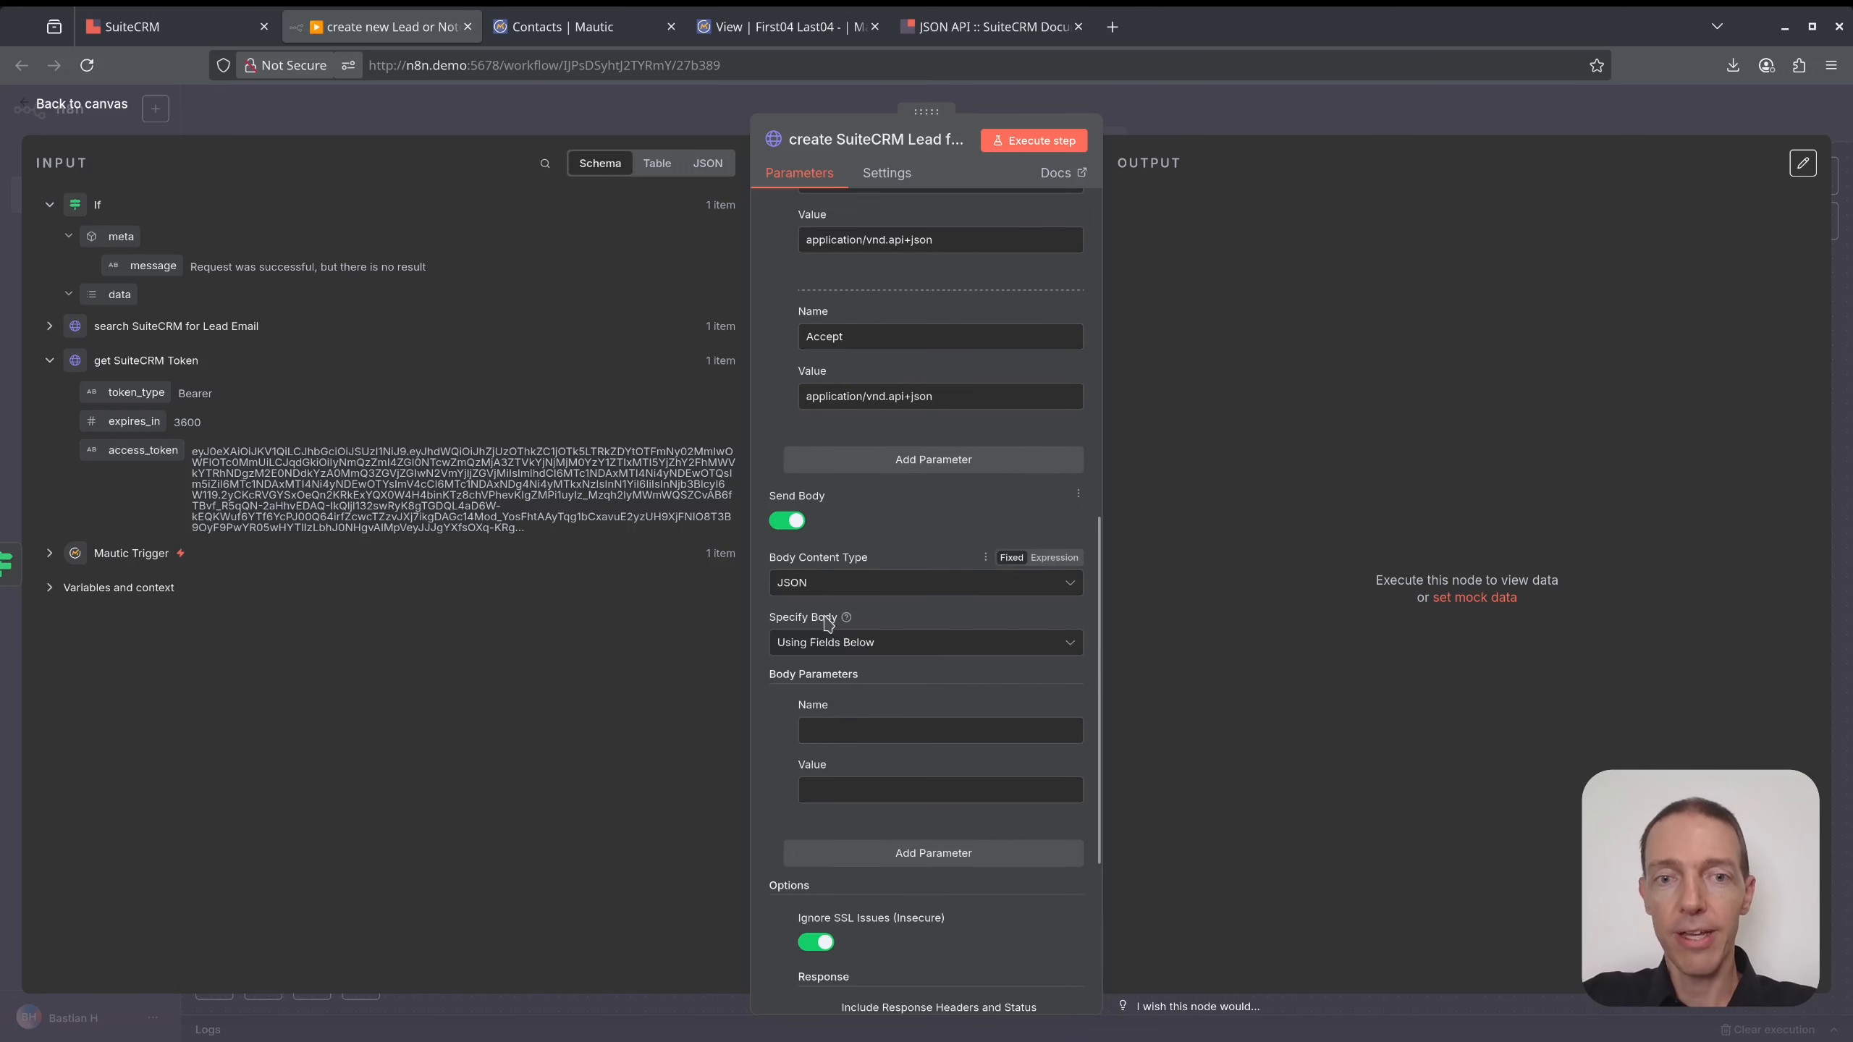
- Specify the body as JSON in expression mode, opened in the full-size editor, then view the SuiteCRM docs
{"action": "left_click", "coordinate": [893, 648]}
{"action": "left_click", "coordinate": [873, 720]}
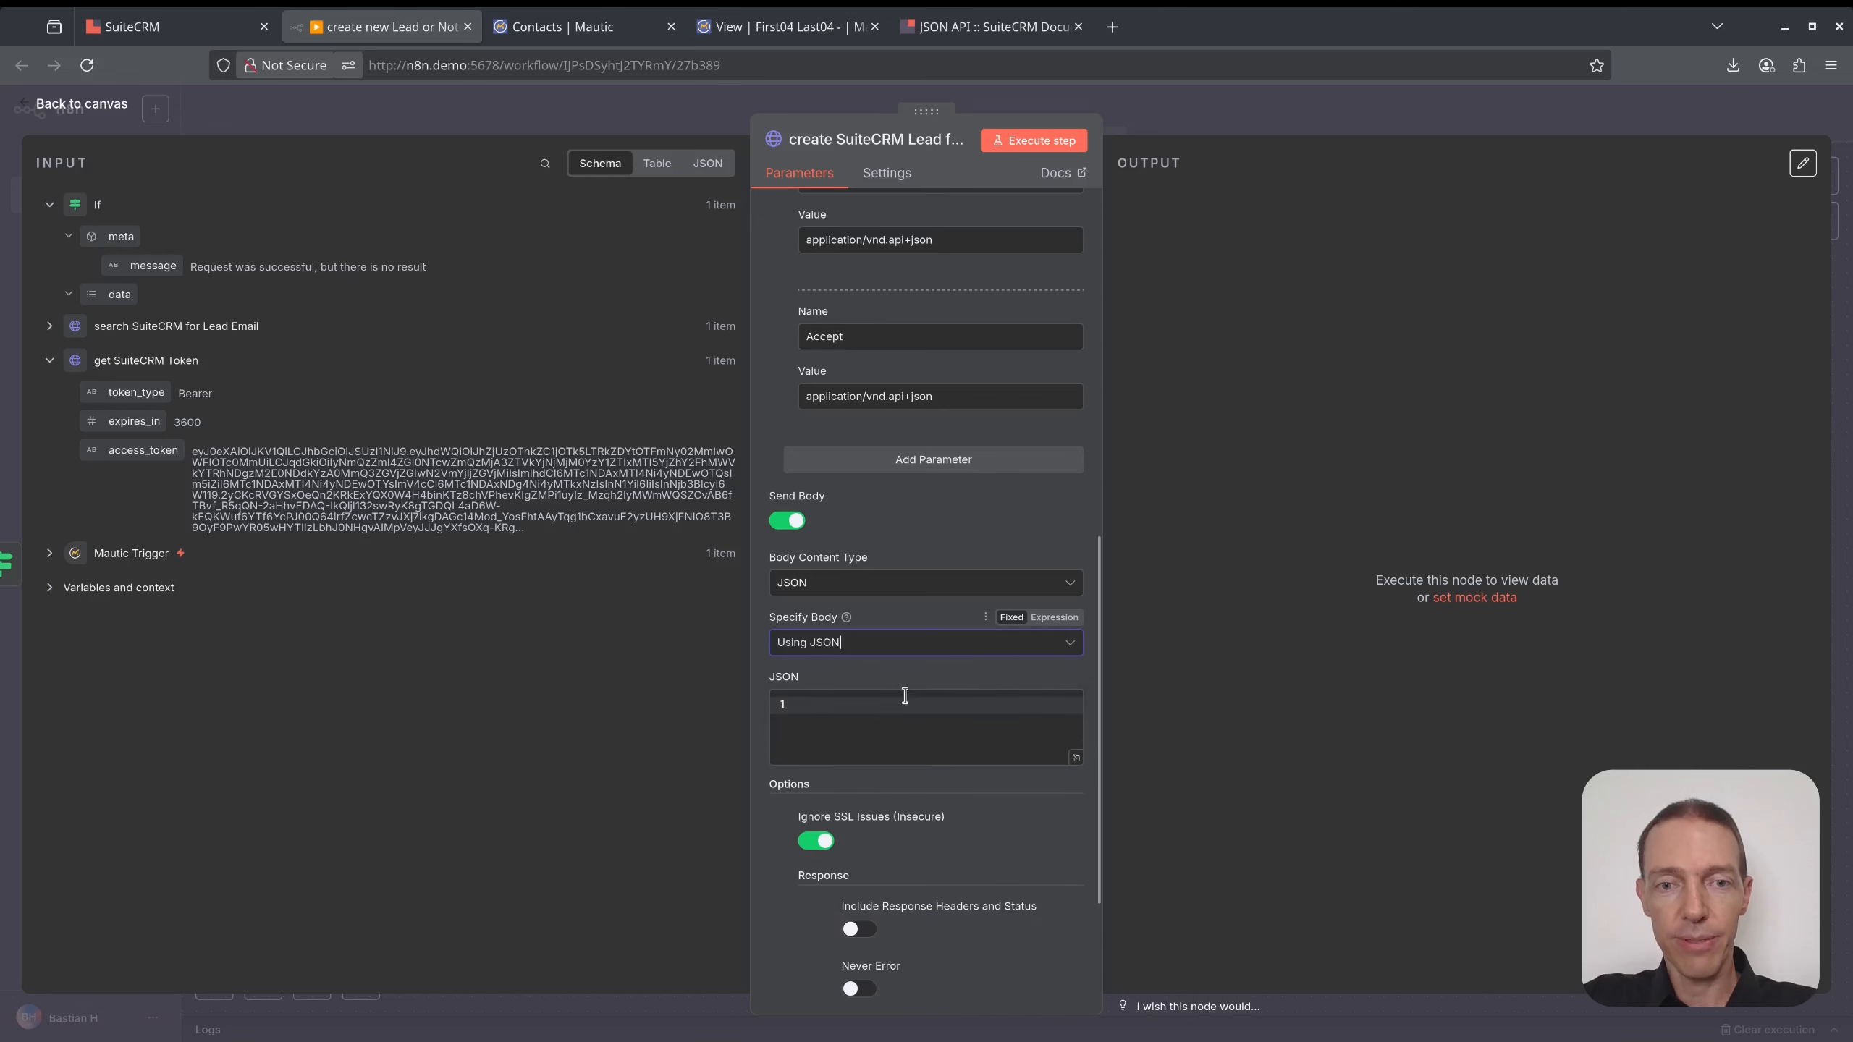
{"action": "left_click", "coordinate": [1063, 679]}
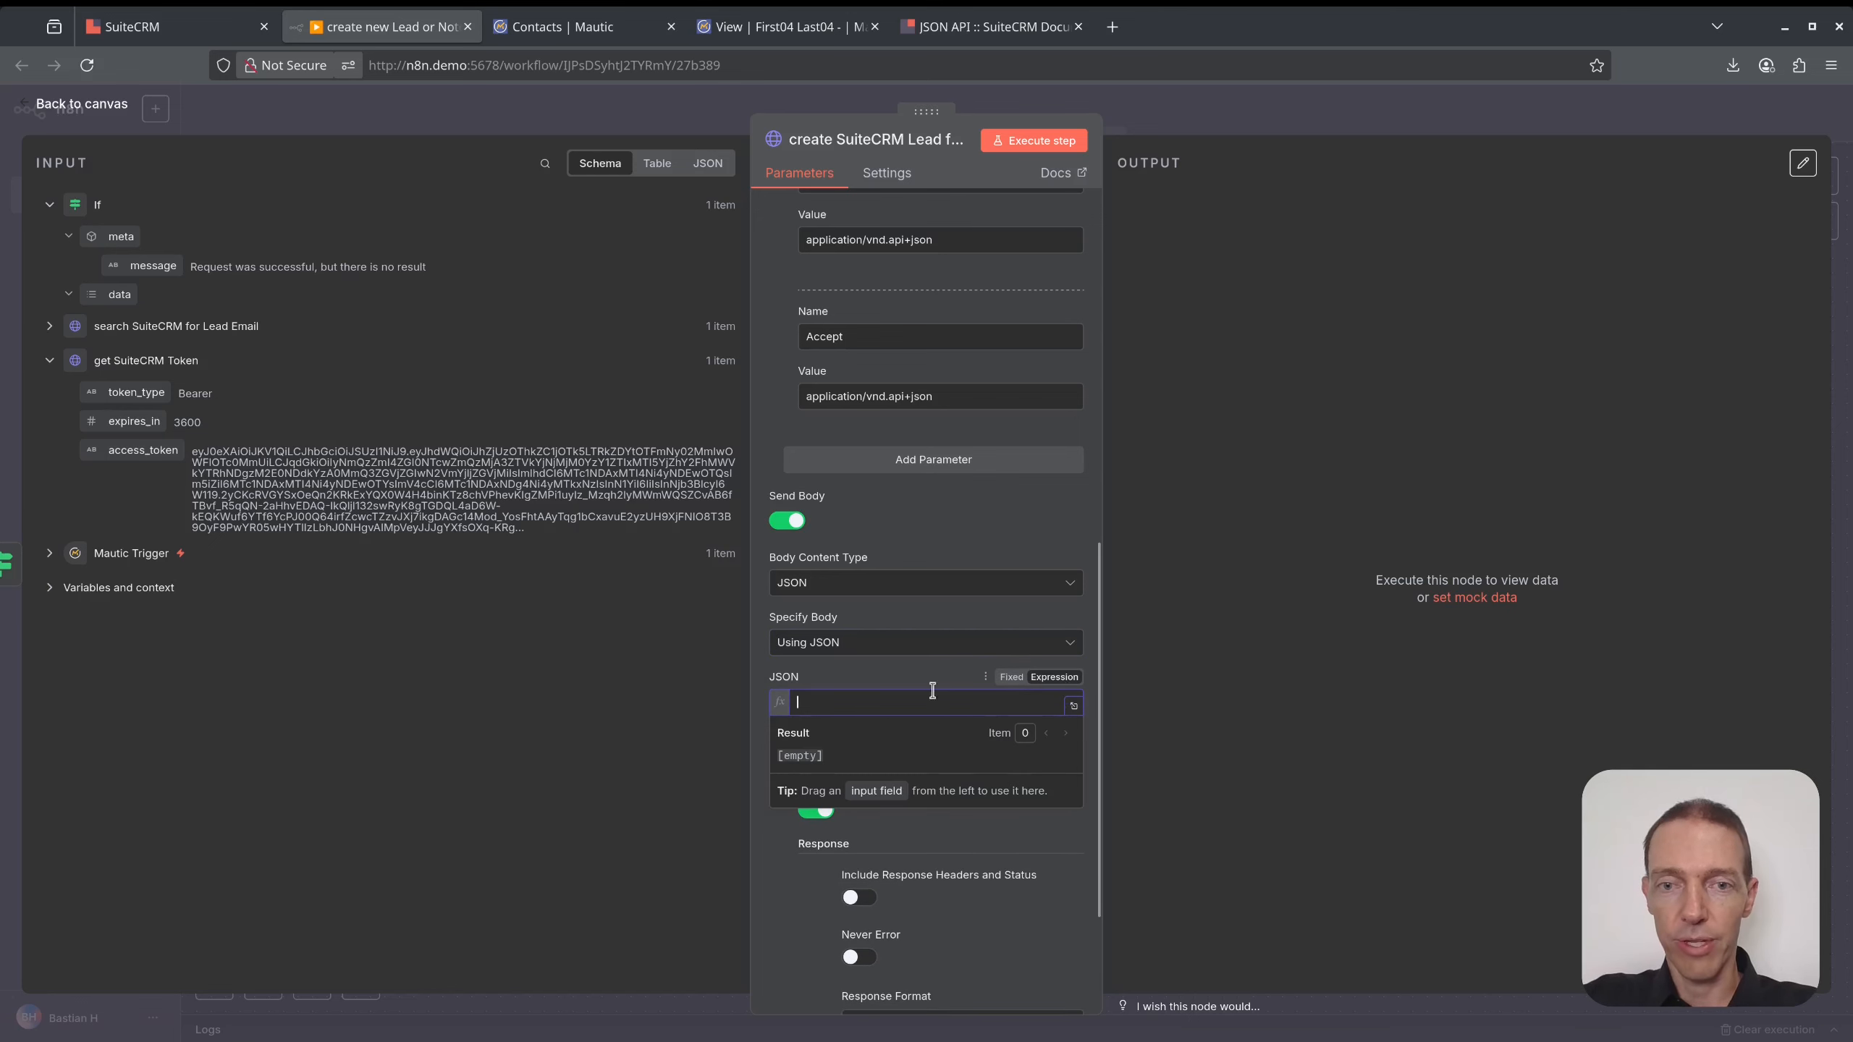
{"action": "left_click", "coordinate": [1073, 705]}
{"action": "left_click", "coordinate": [978, 26]}
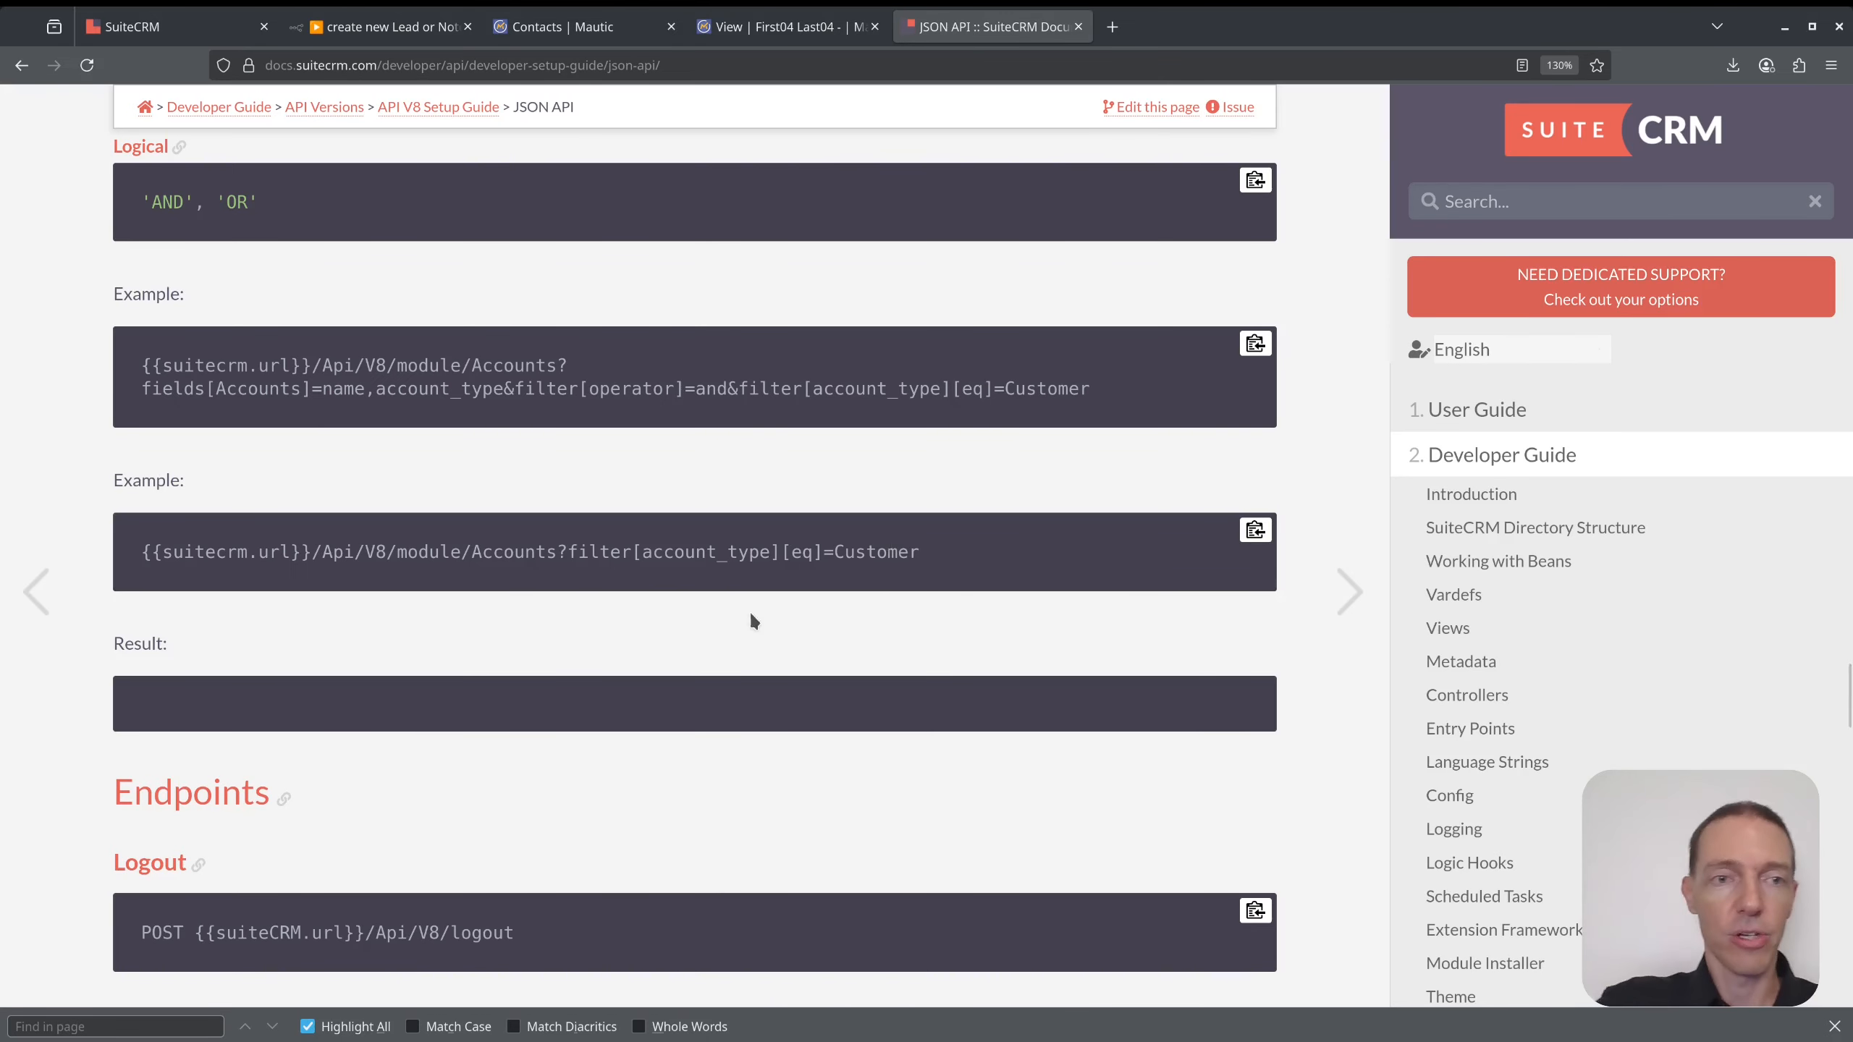
- Copy the 'Create a module record' example JSON body from the SuiteCRM API docs and return to n8n
{"action": "scroll", "coordinate": [495, 642], "scroll_direction": "up", "scroll_amount": 15}
{"action": "scroll", "coordinate": [495, 663], "scroll_direction": "up", "scroll_amount": 3}
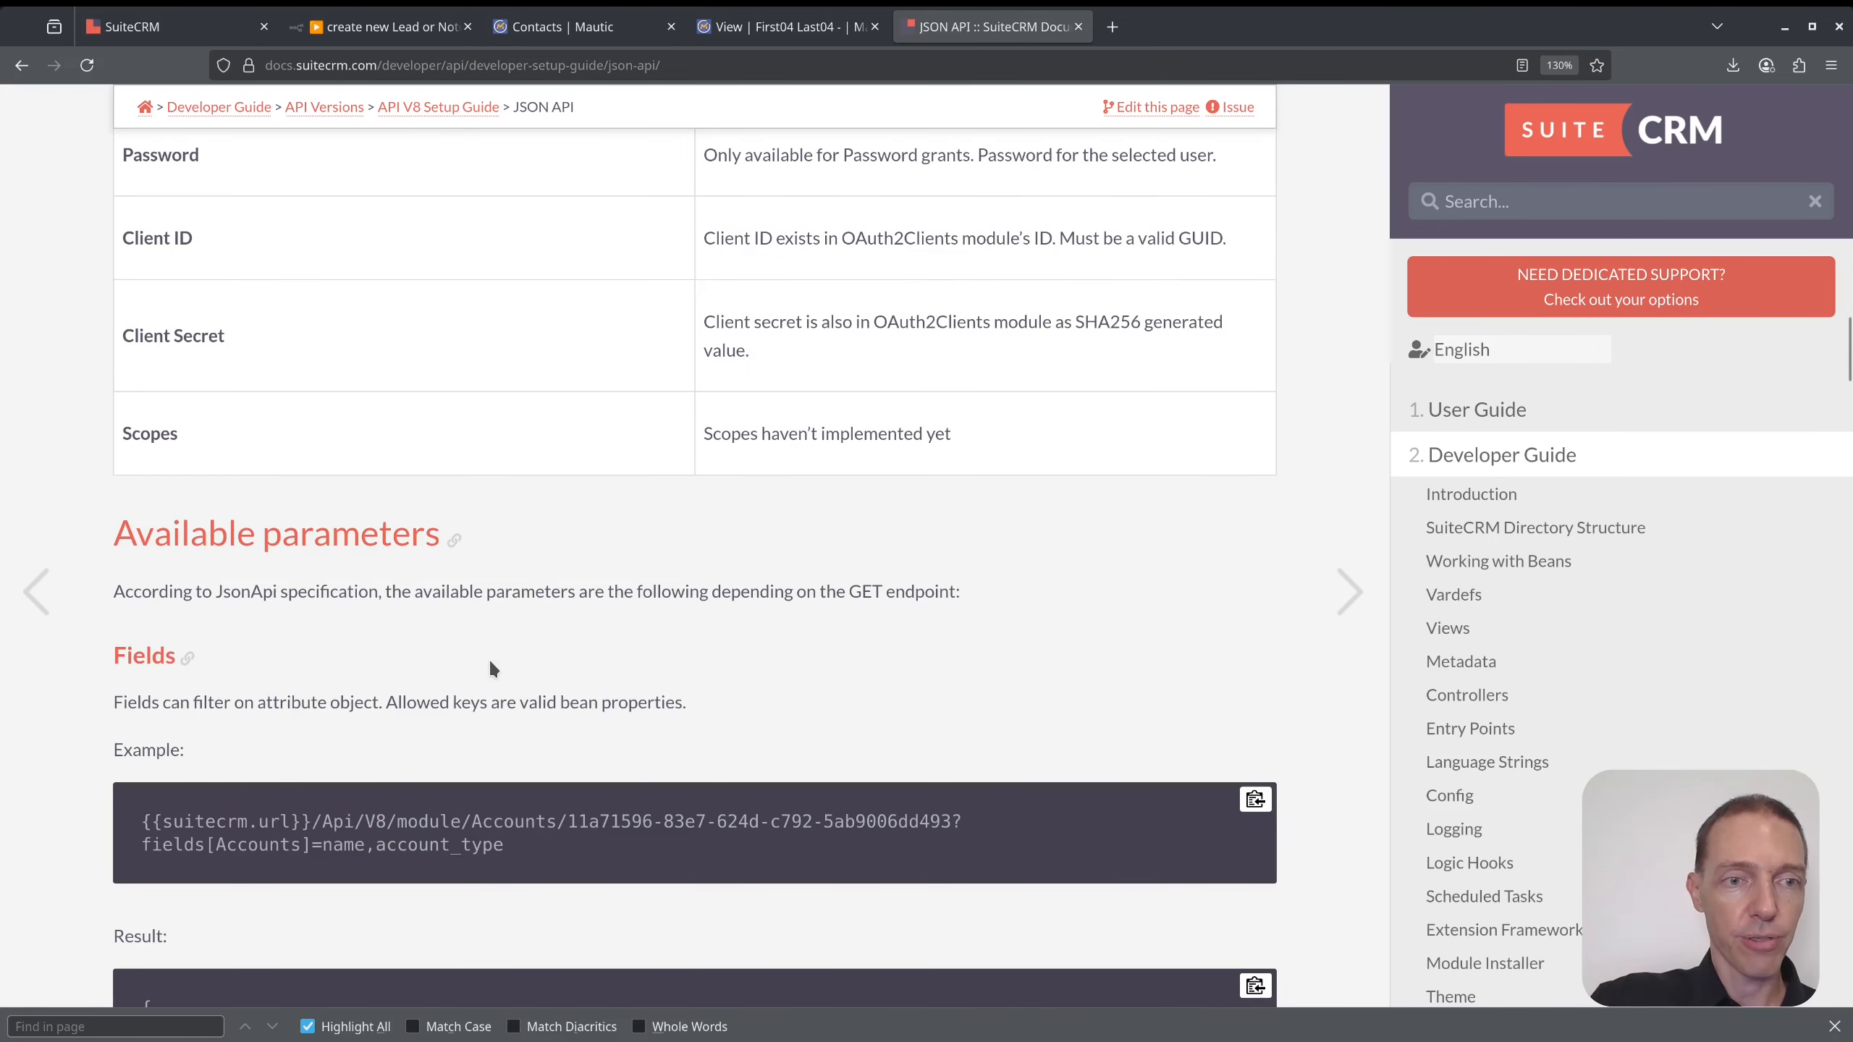
{"action": "scroll", "coordinate": [503, 661], "scroll_direction": "down", "scroll_amount": 15}
{"action": "scroll", "coordinate": [504, 661], "scroll_direction": "down", "scroll_amount": 15}
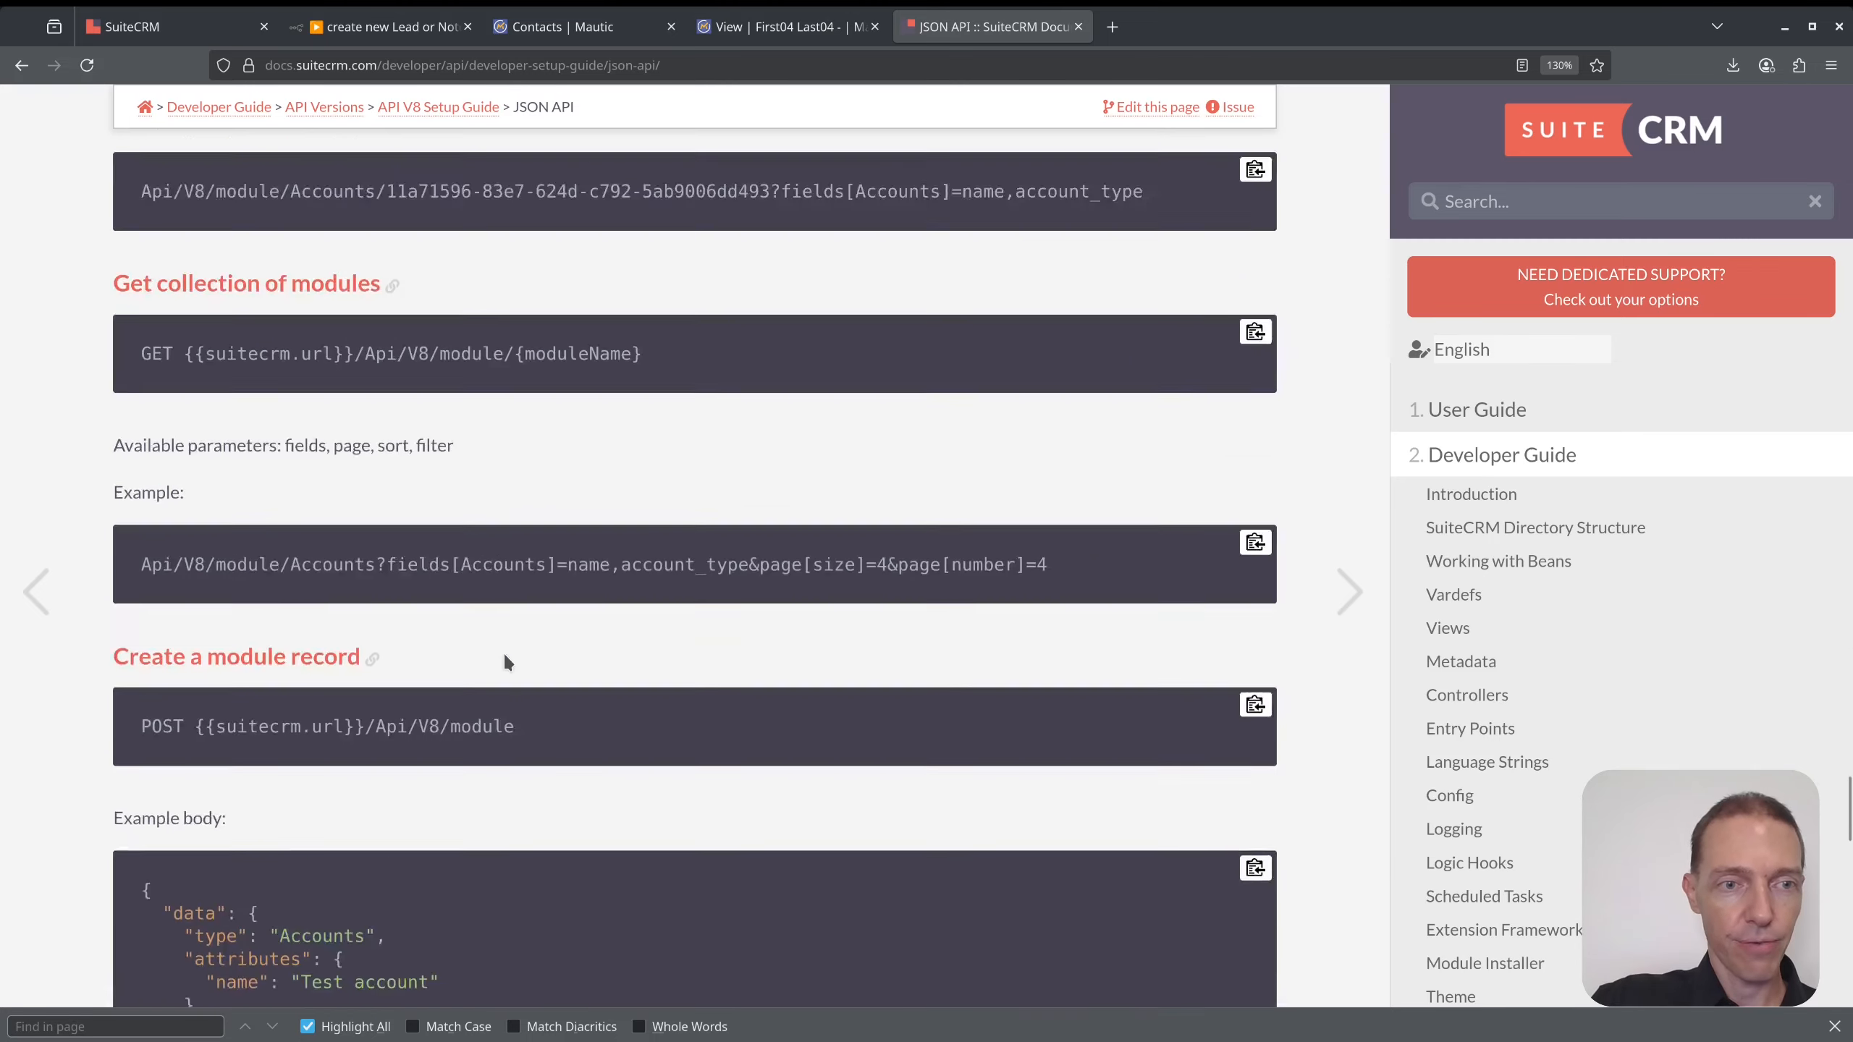
{"action": "scroll", "coordinate": [504, 660], "scroll_direction": "up", "scroll_amount": 5}
{"action": "scroll", "coordinate": [162, 672], "scroll_direction": "down", "scroll_amount": 4}
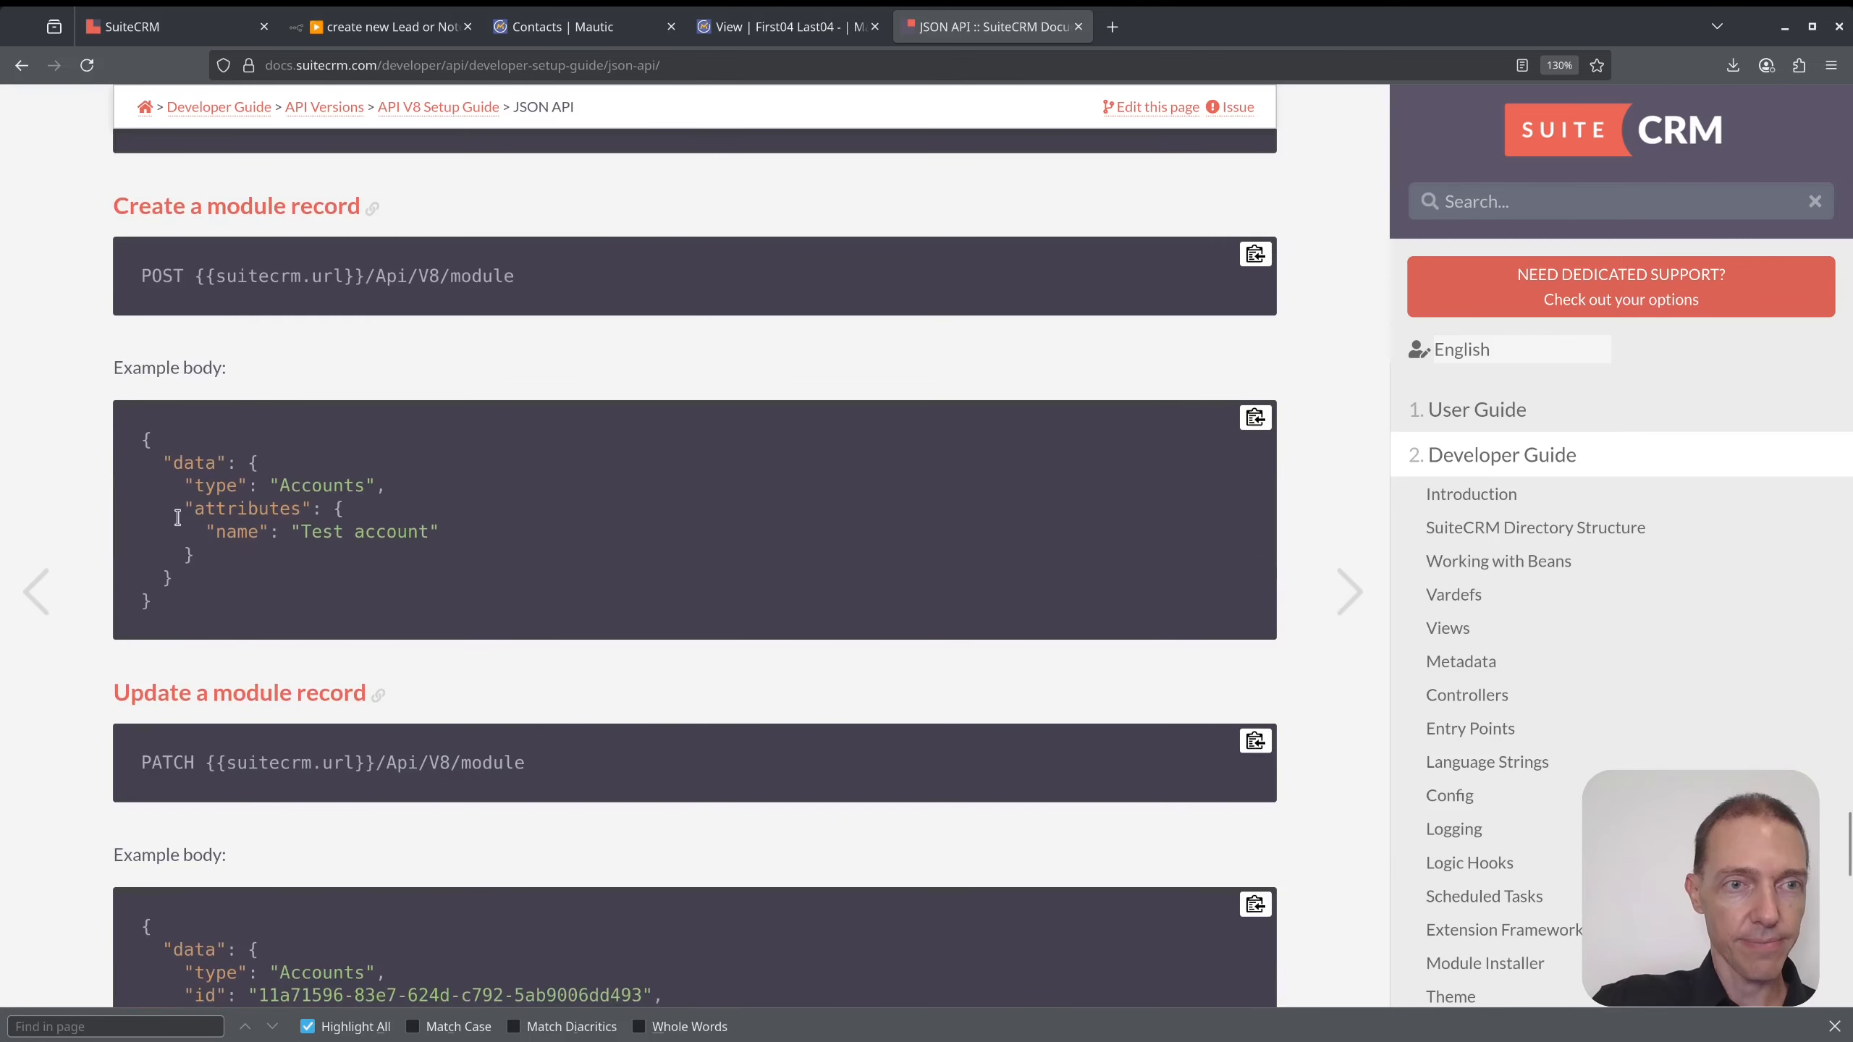
{"action": "left_click_drag", "start_coordinate": [142, 436], "coordinate": [203, 600]}
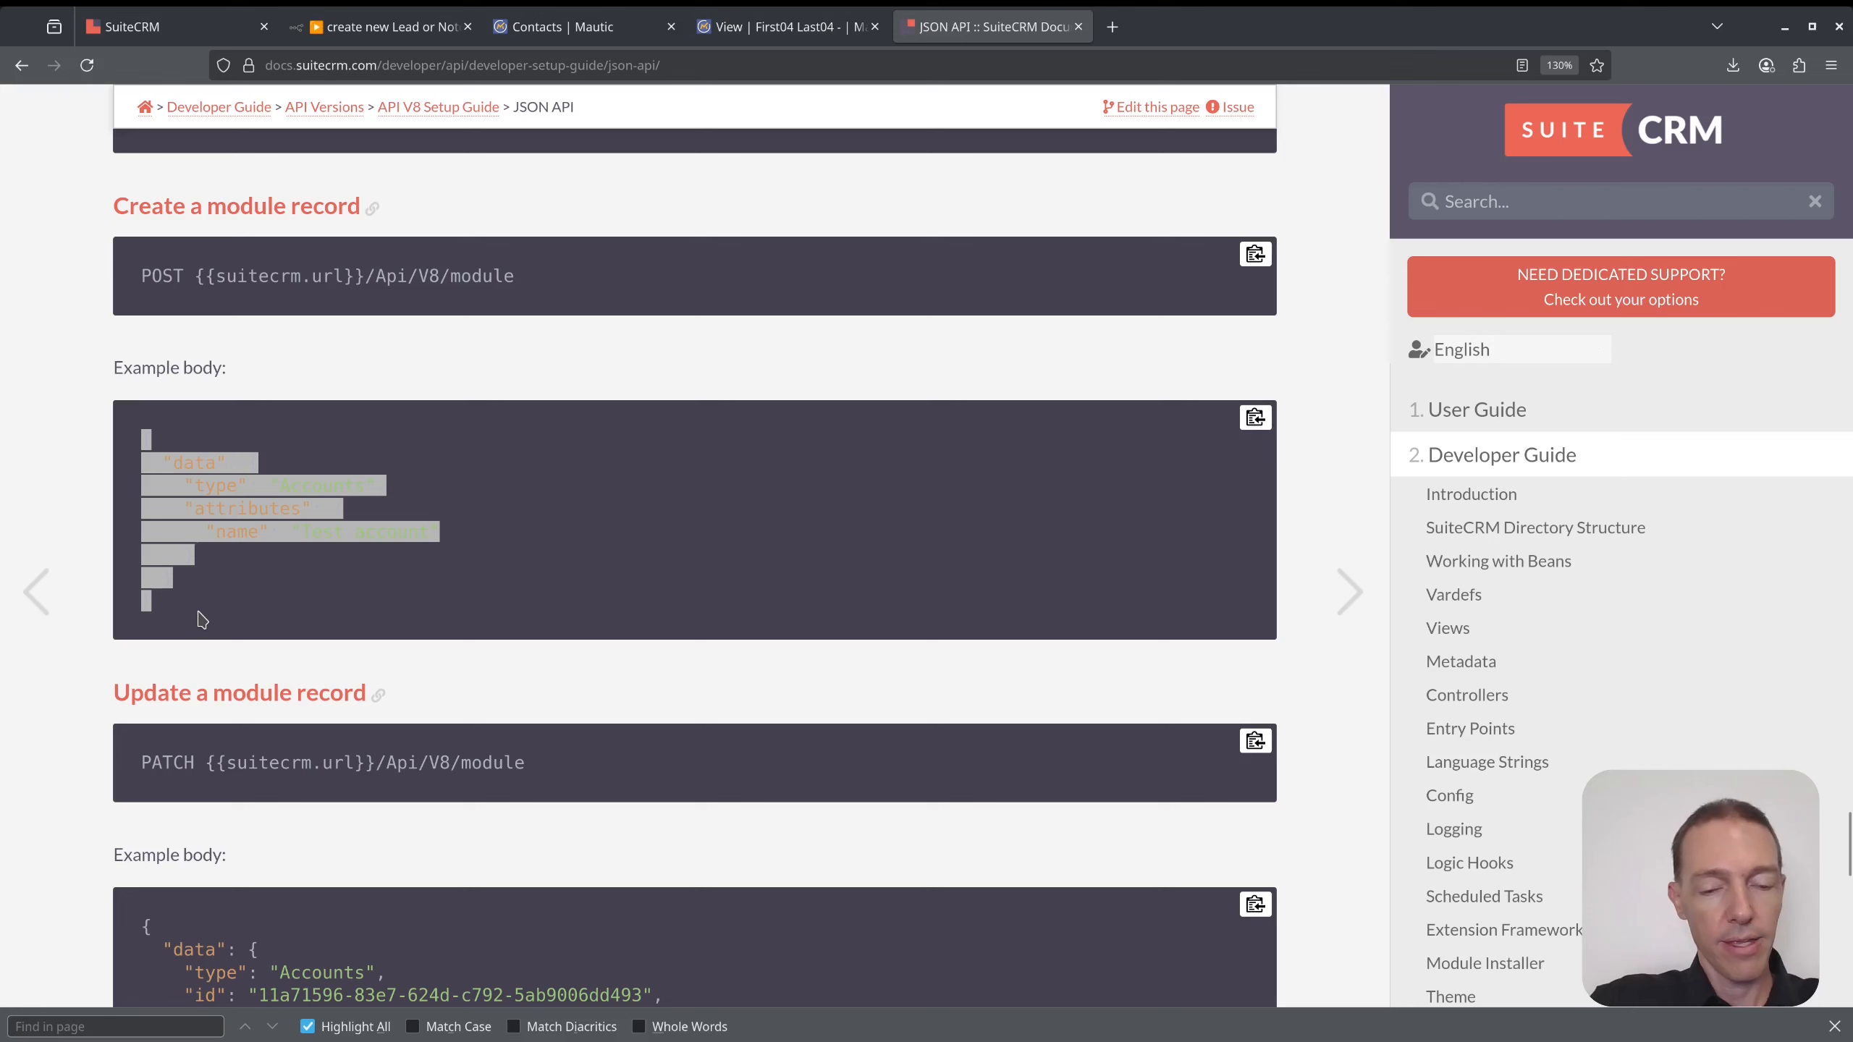
{"action": "left_click", "coordinate": [261, 588]}
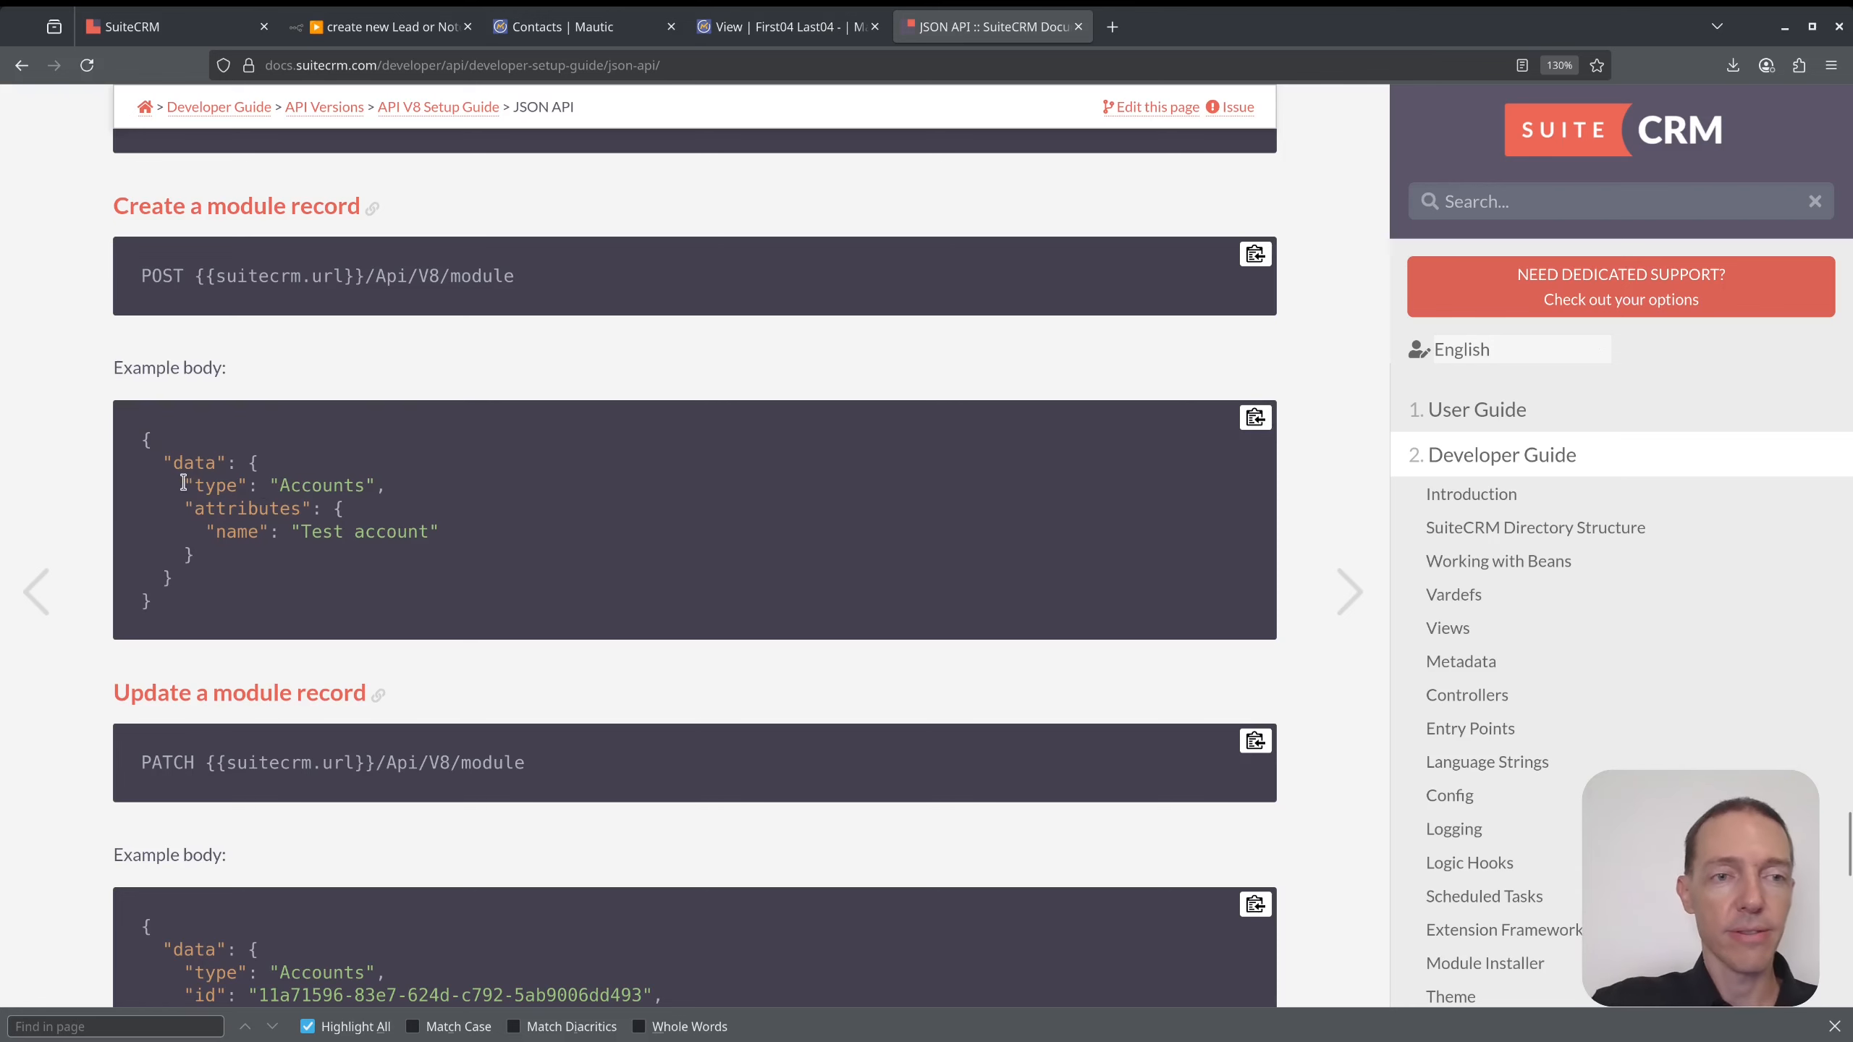
{"action": "left_click_drag", "start_coordinate": [182, 484], "coordinate": [415, 500]}
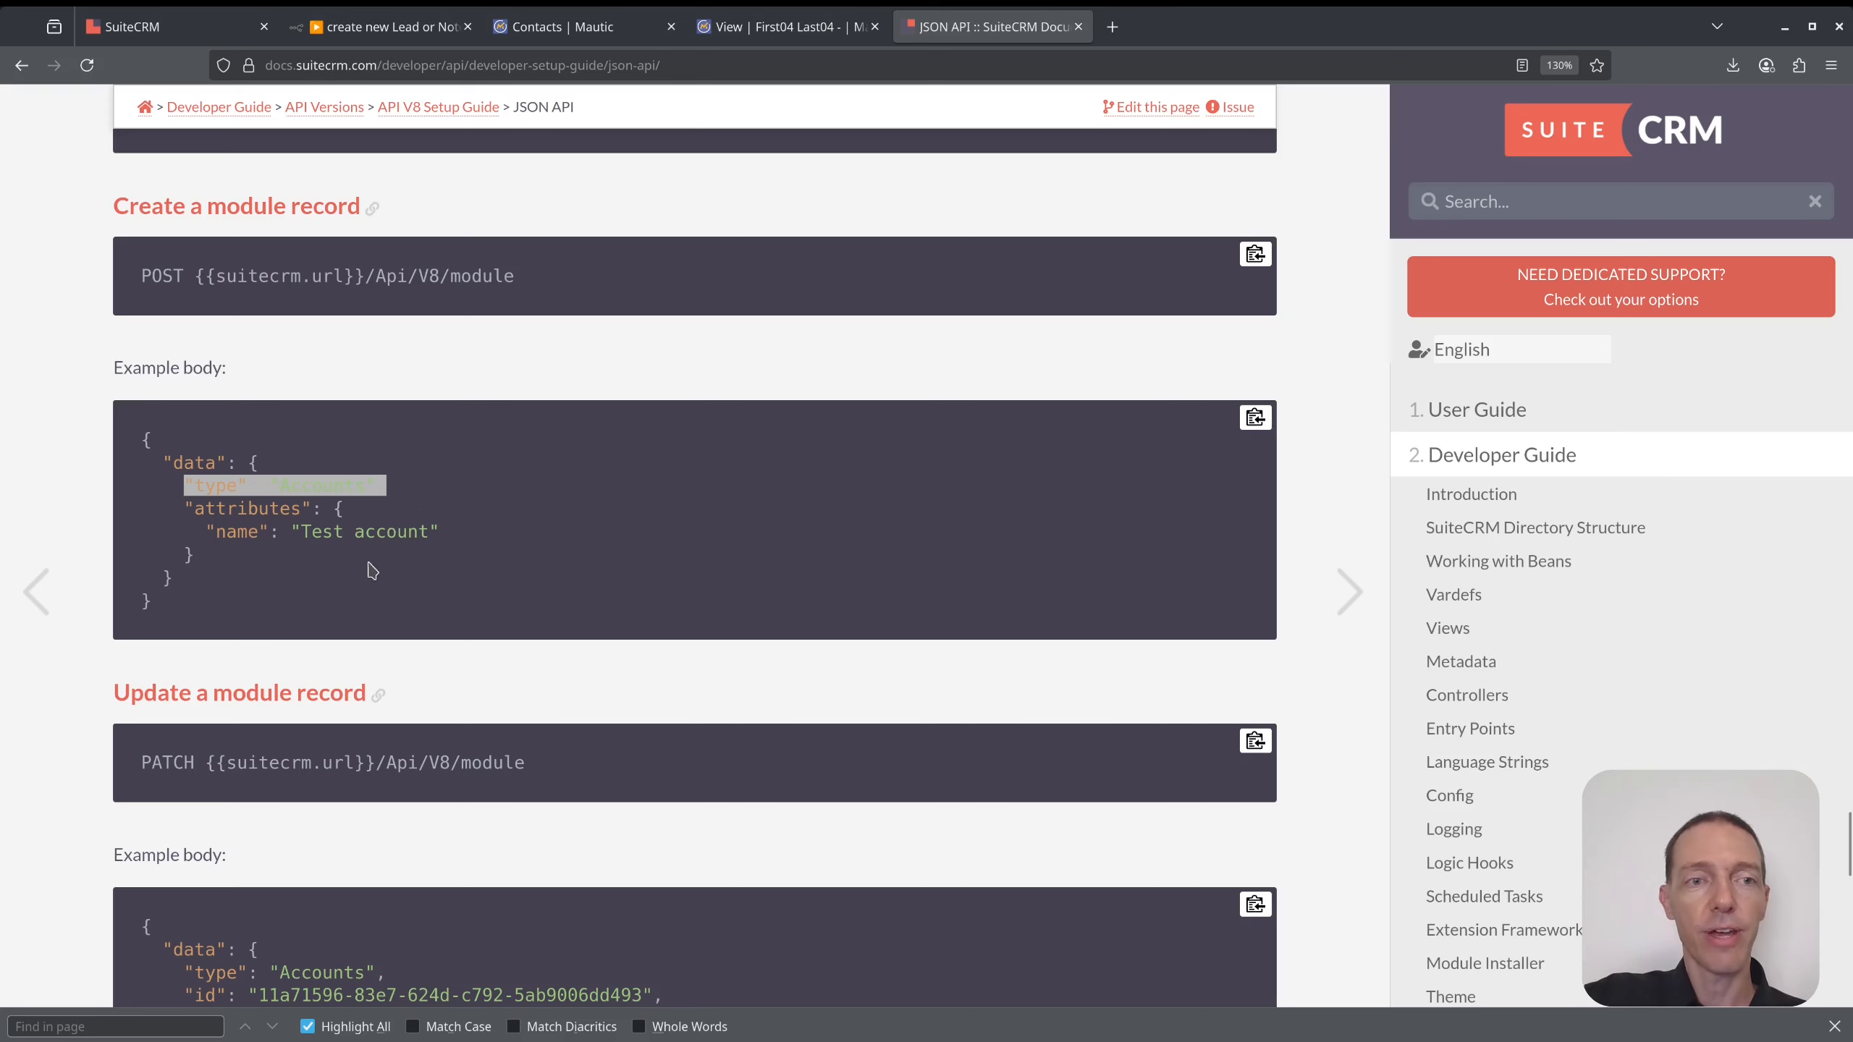
{"action": "scroll", "coordinate": [334, 637], "scroll_direction": "down", "scroll_amount": 4}
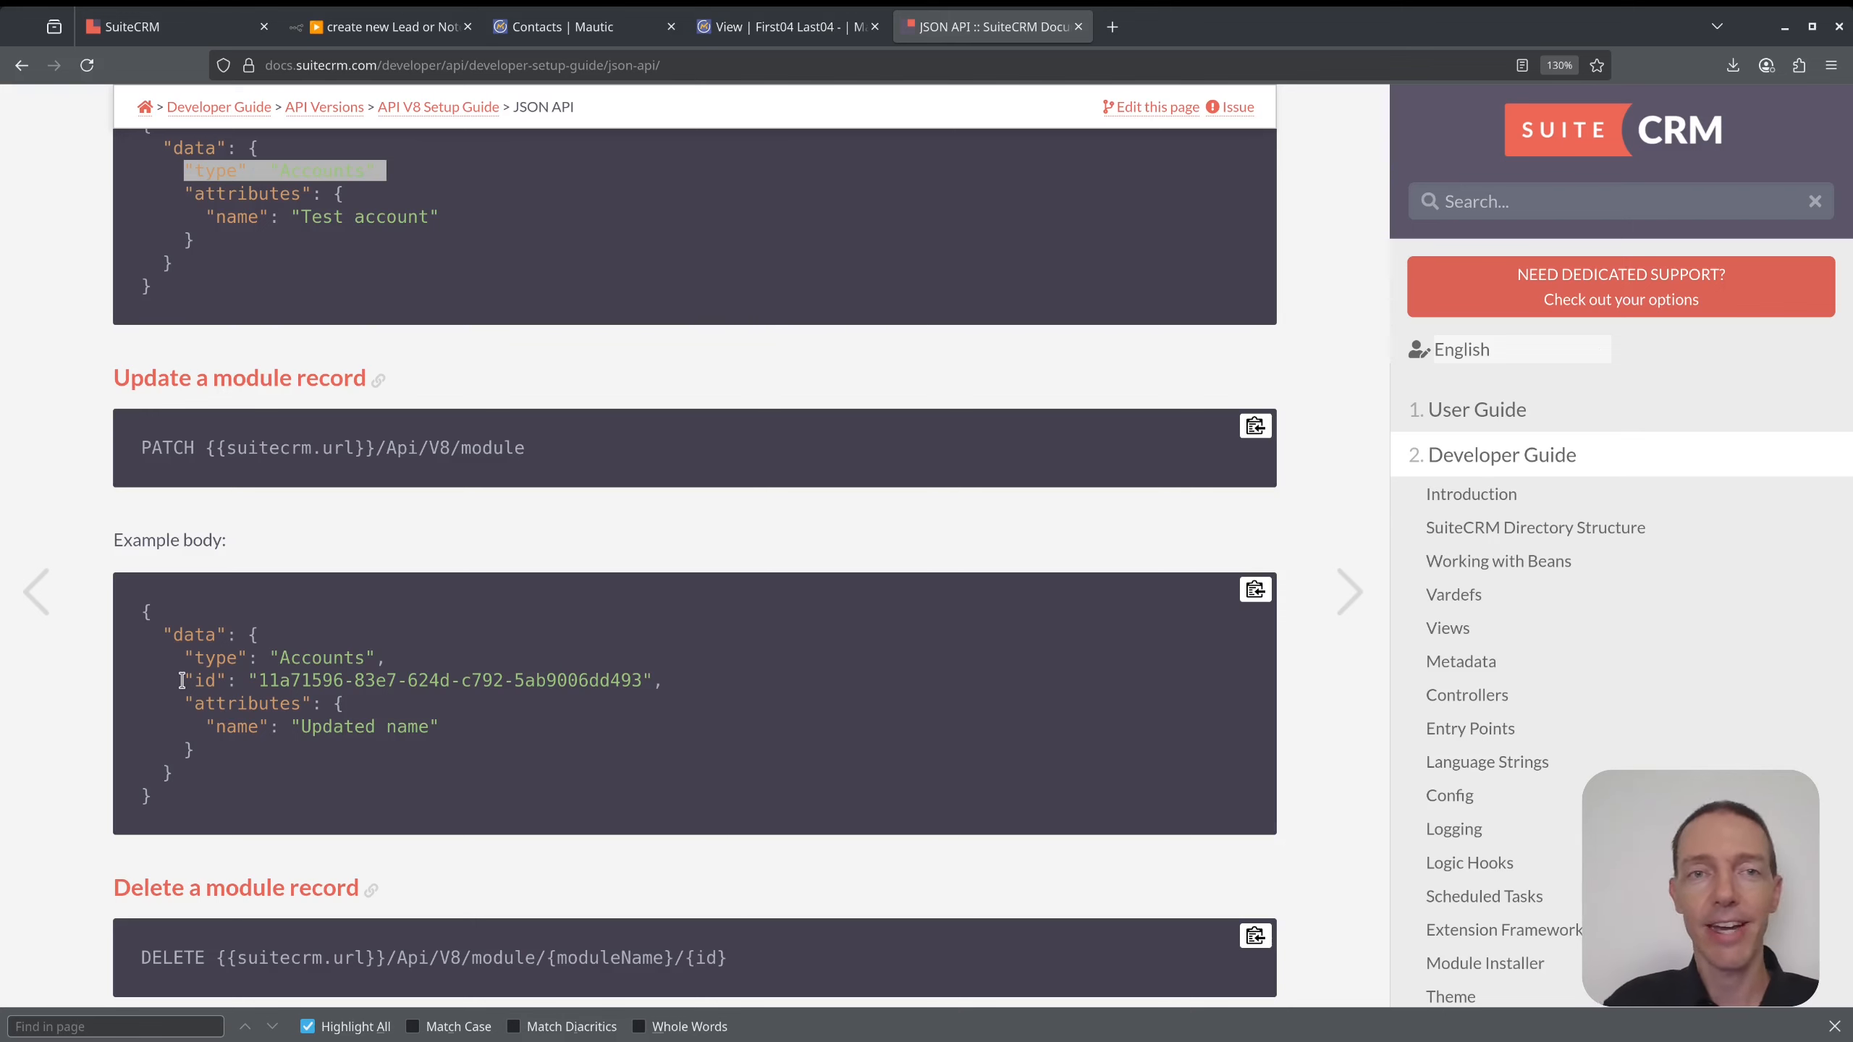
{"action": "left_click_drag", "start_coordinate": [178, 681], "coordinate": [560, 684]}
{"action": "left_click", "coordinate": [560, 684]}
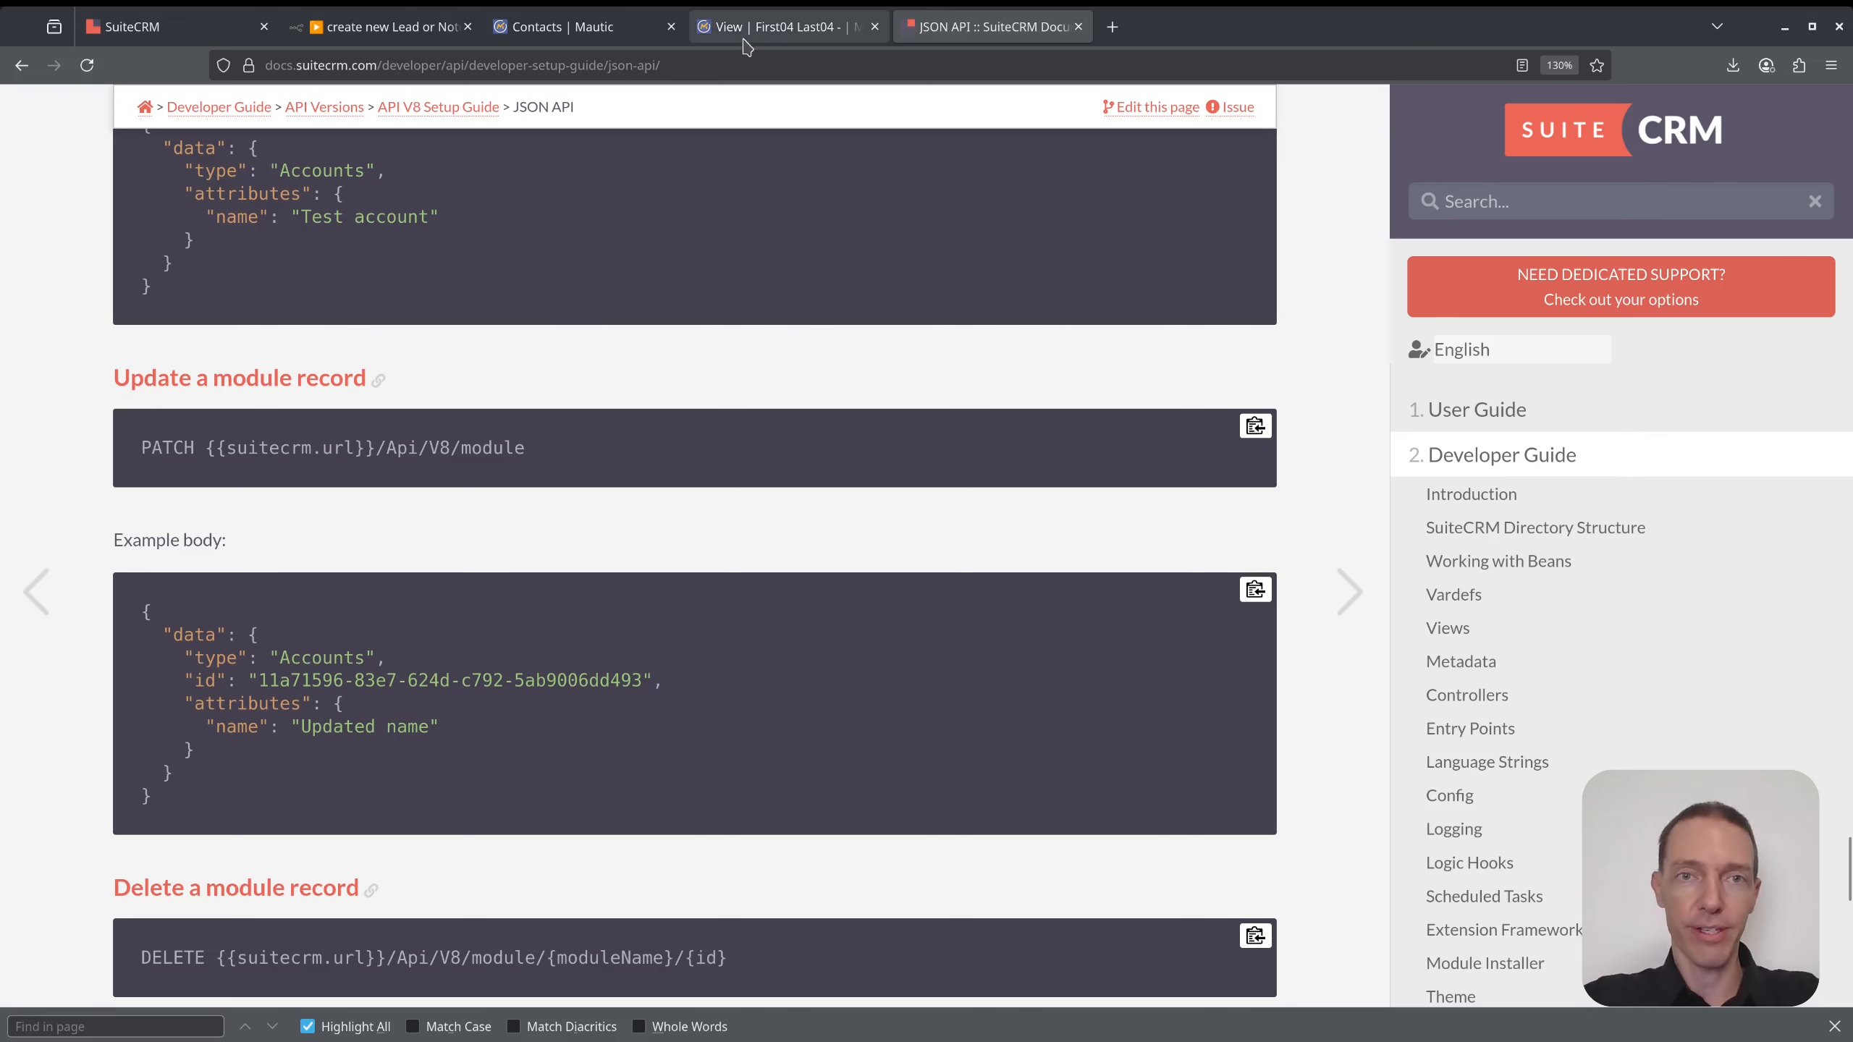
{"action": "left_click", "coordinate": [374, 27]}
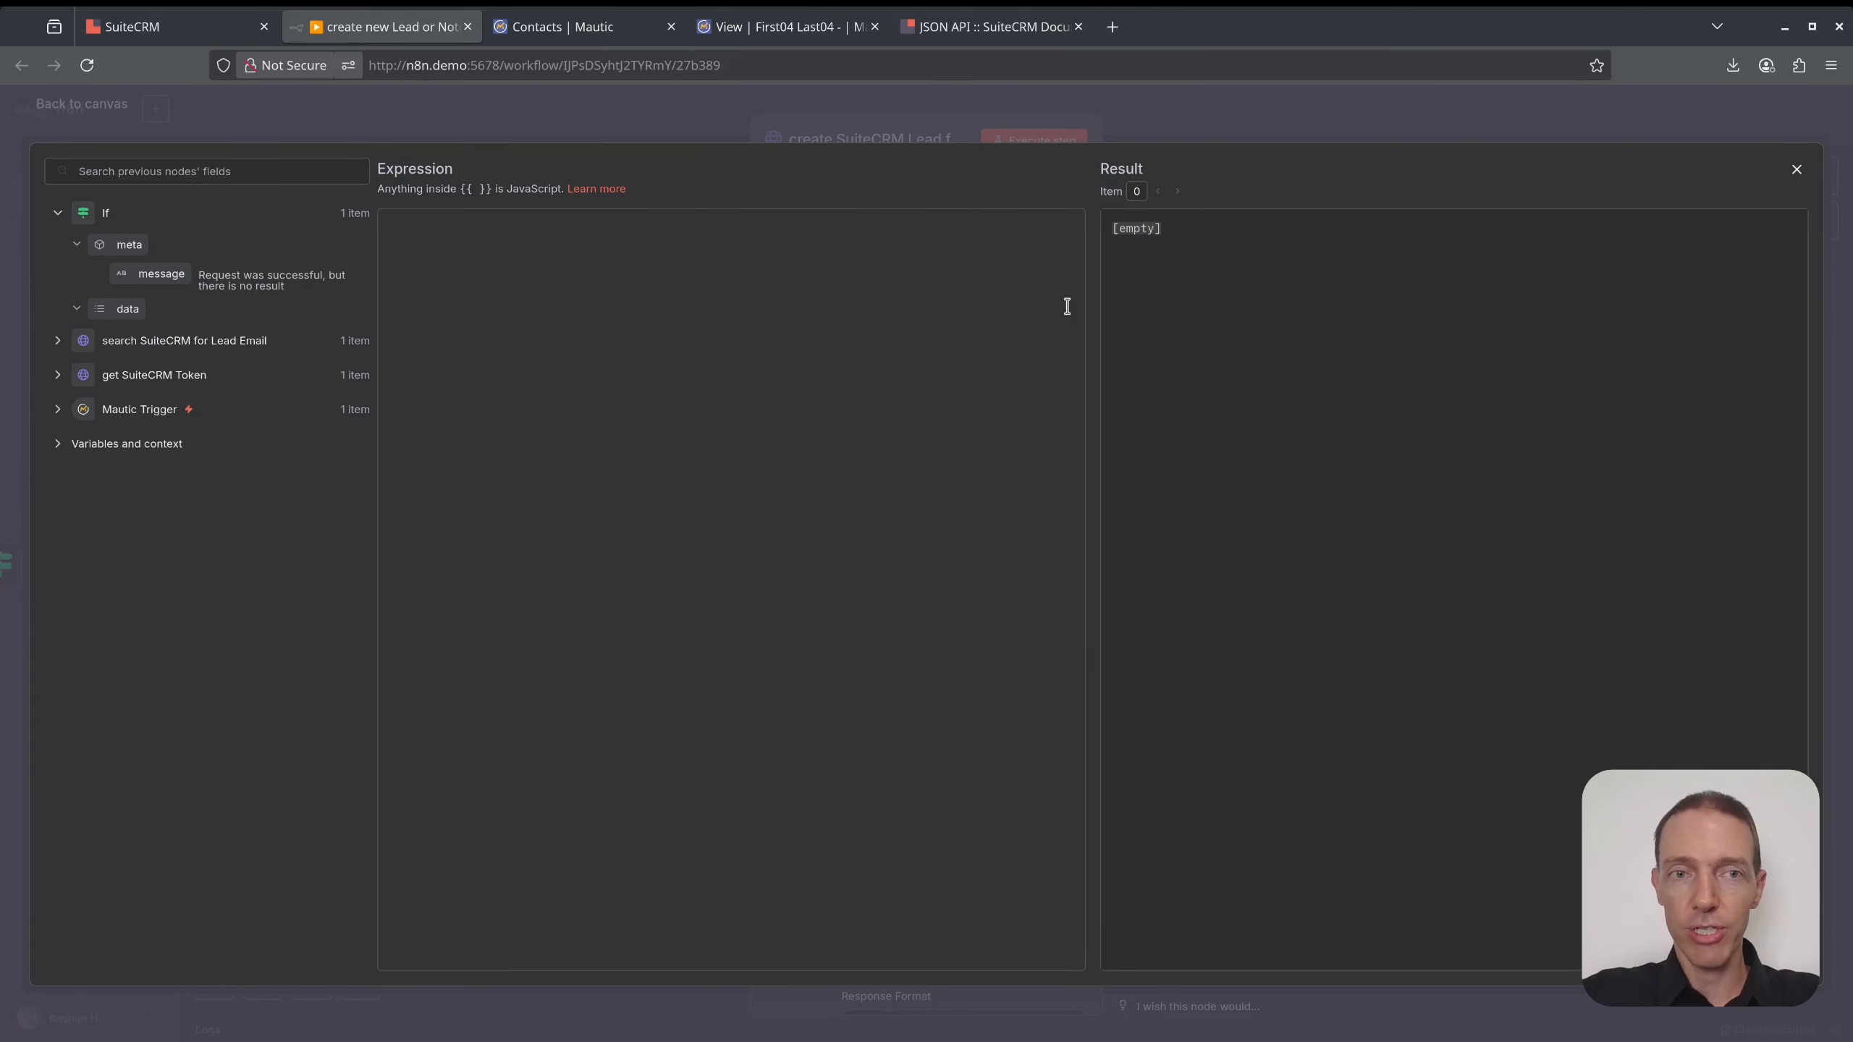
- Paste the example body into the expression and change its type from Accounts to Leads
{"action": "type", "text": "{   \"data\": {     \"type\": \"Accounts\",     \"attributes\": {       \"name\": \"Test account\"     }   } }"}
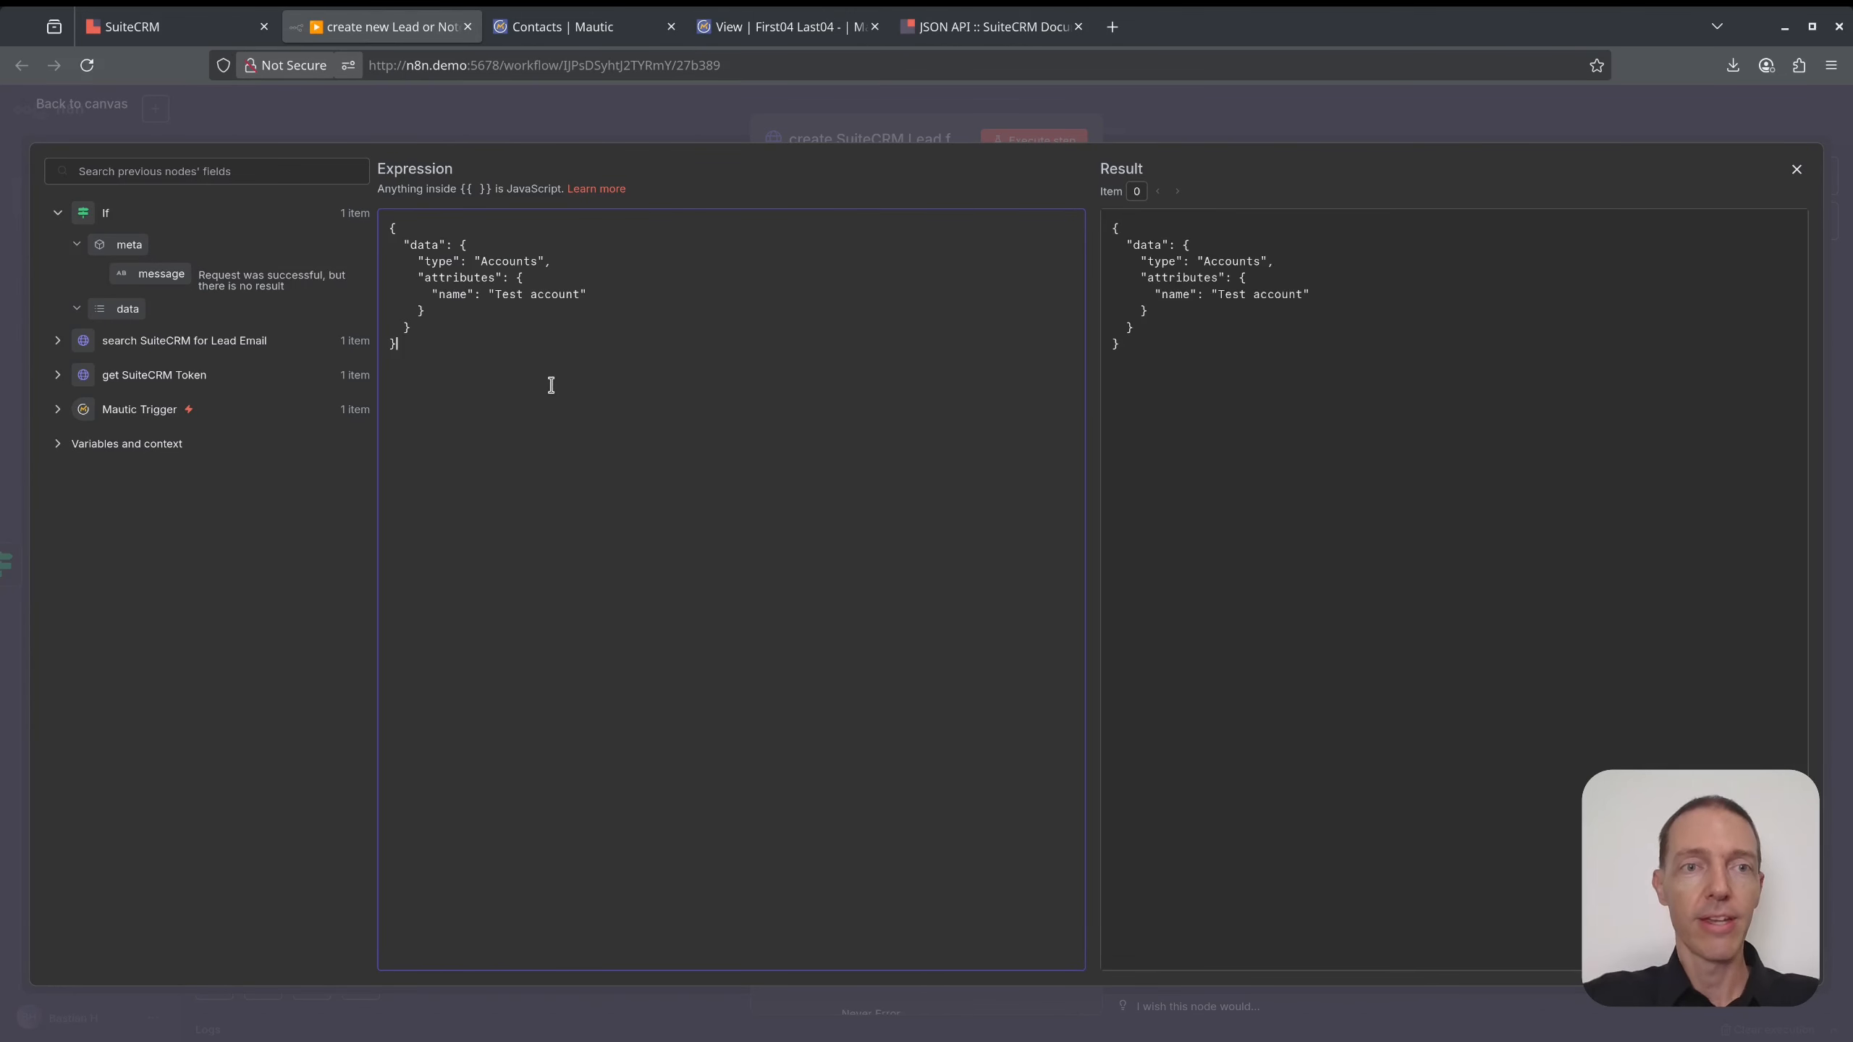
{"action": "double_click", "coordinate": [505, 261]}
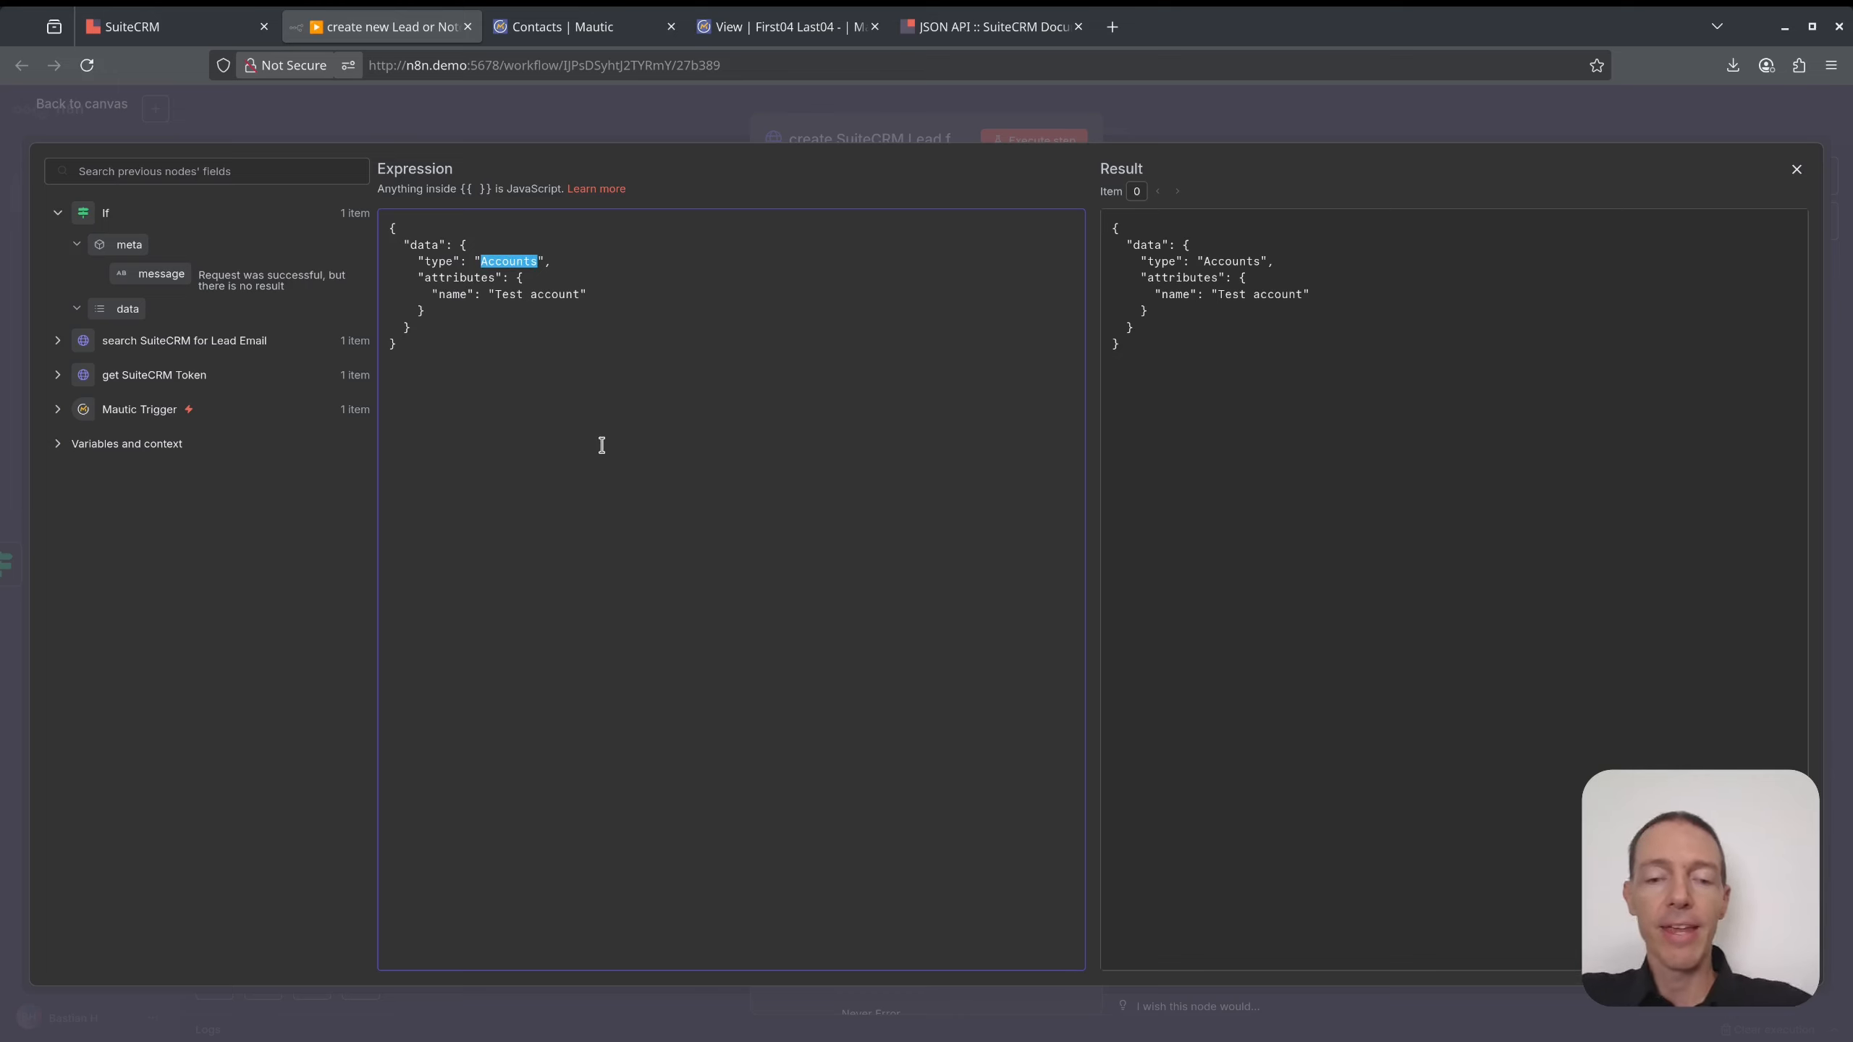
{"action": "type", "text": "Leads"}
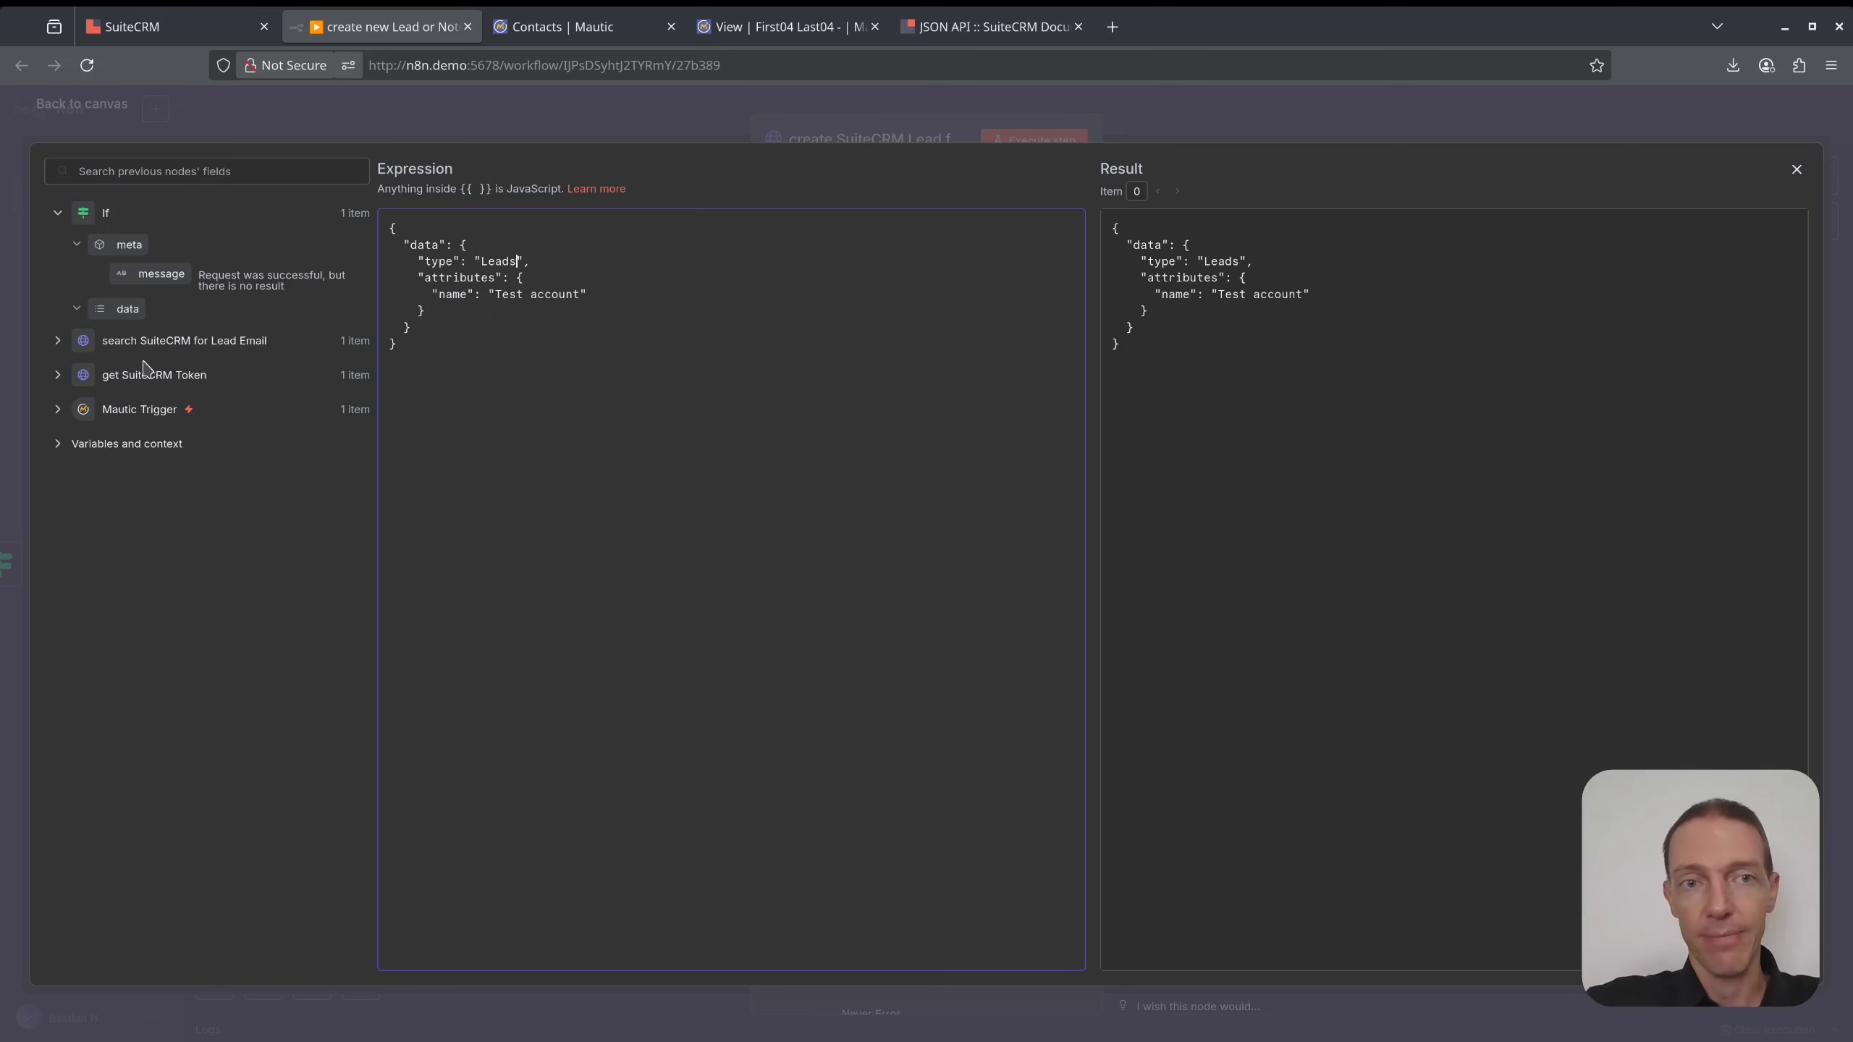
- Rename the name attribute to last_name and clear its Test account value
{"action": "left_click", "coordinate": [58, 341]}
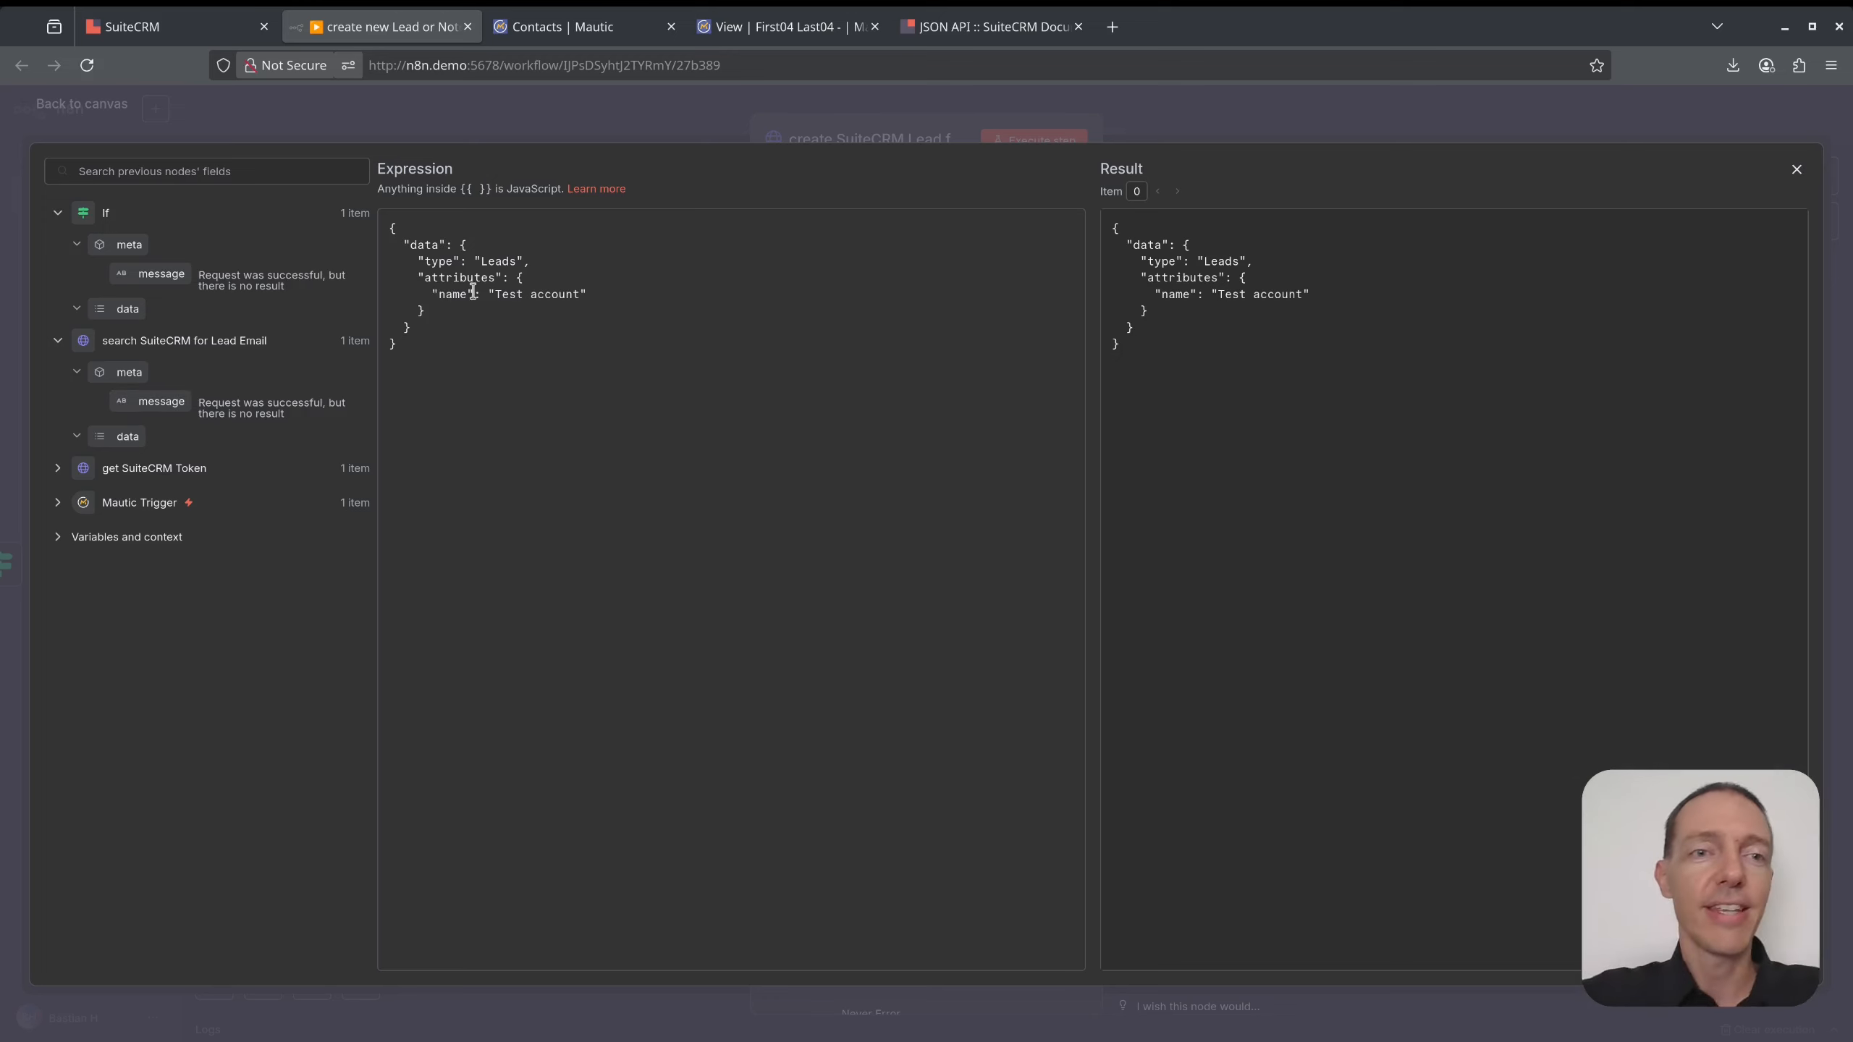
{"action": "double_click", "coordinate": [455, 293]}
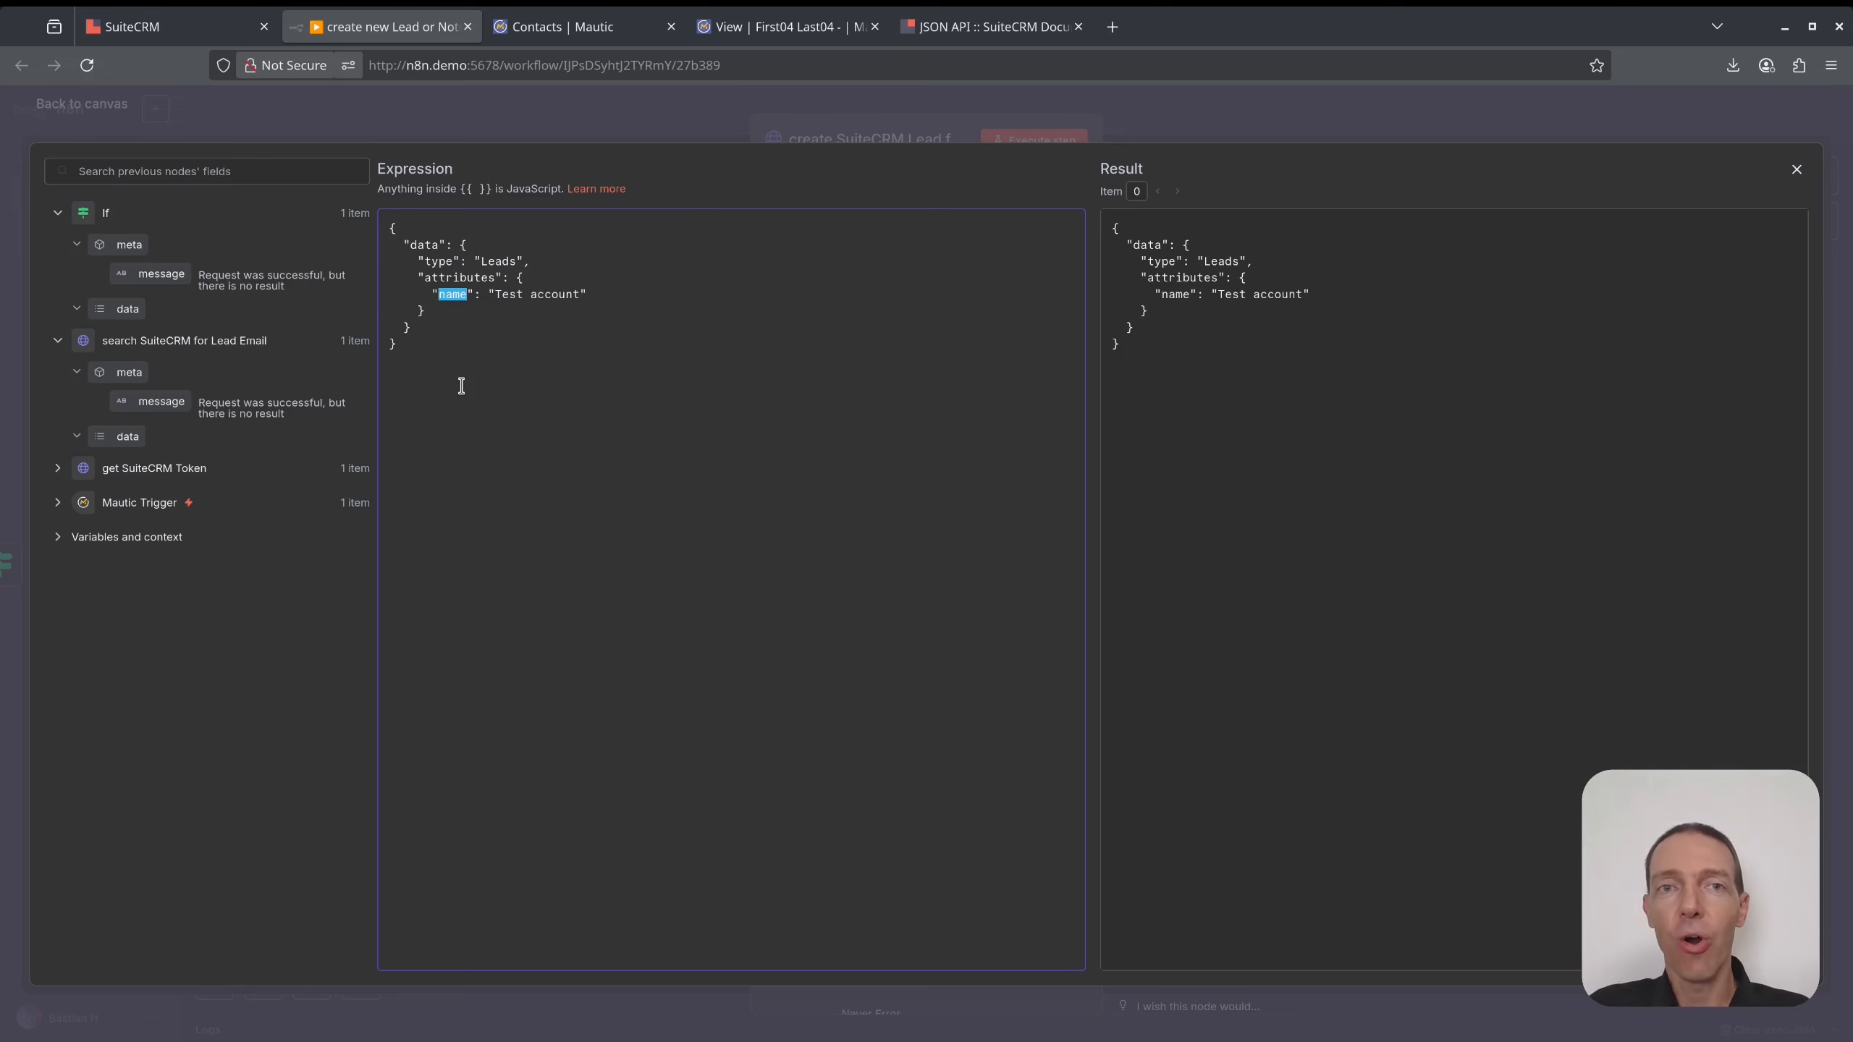
{"action": "type", "text": "last_name"}
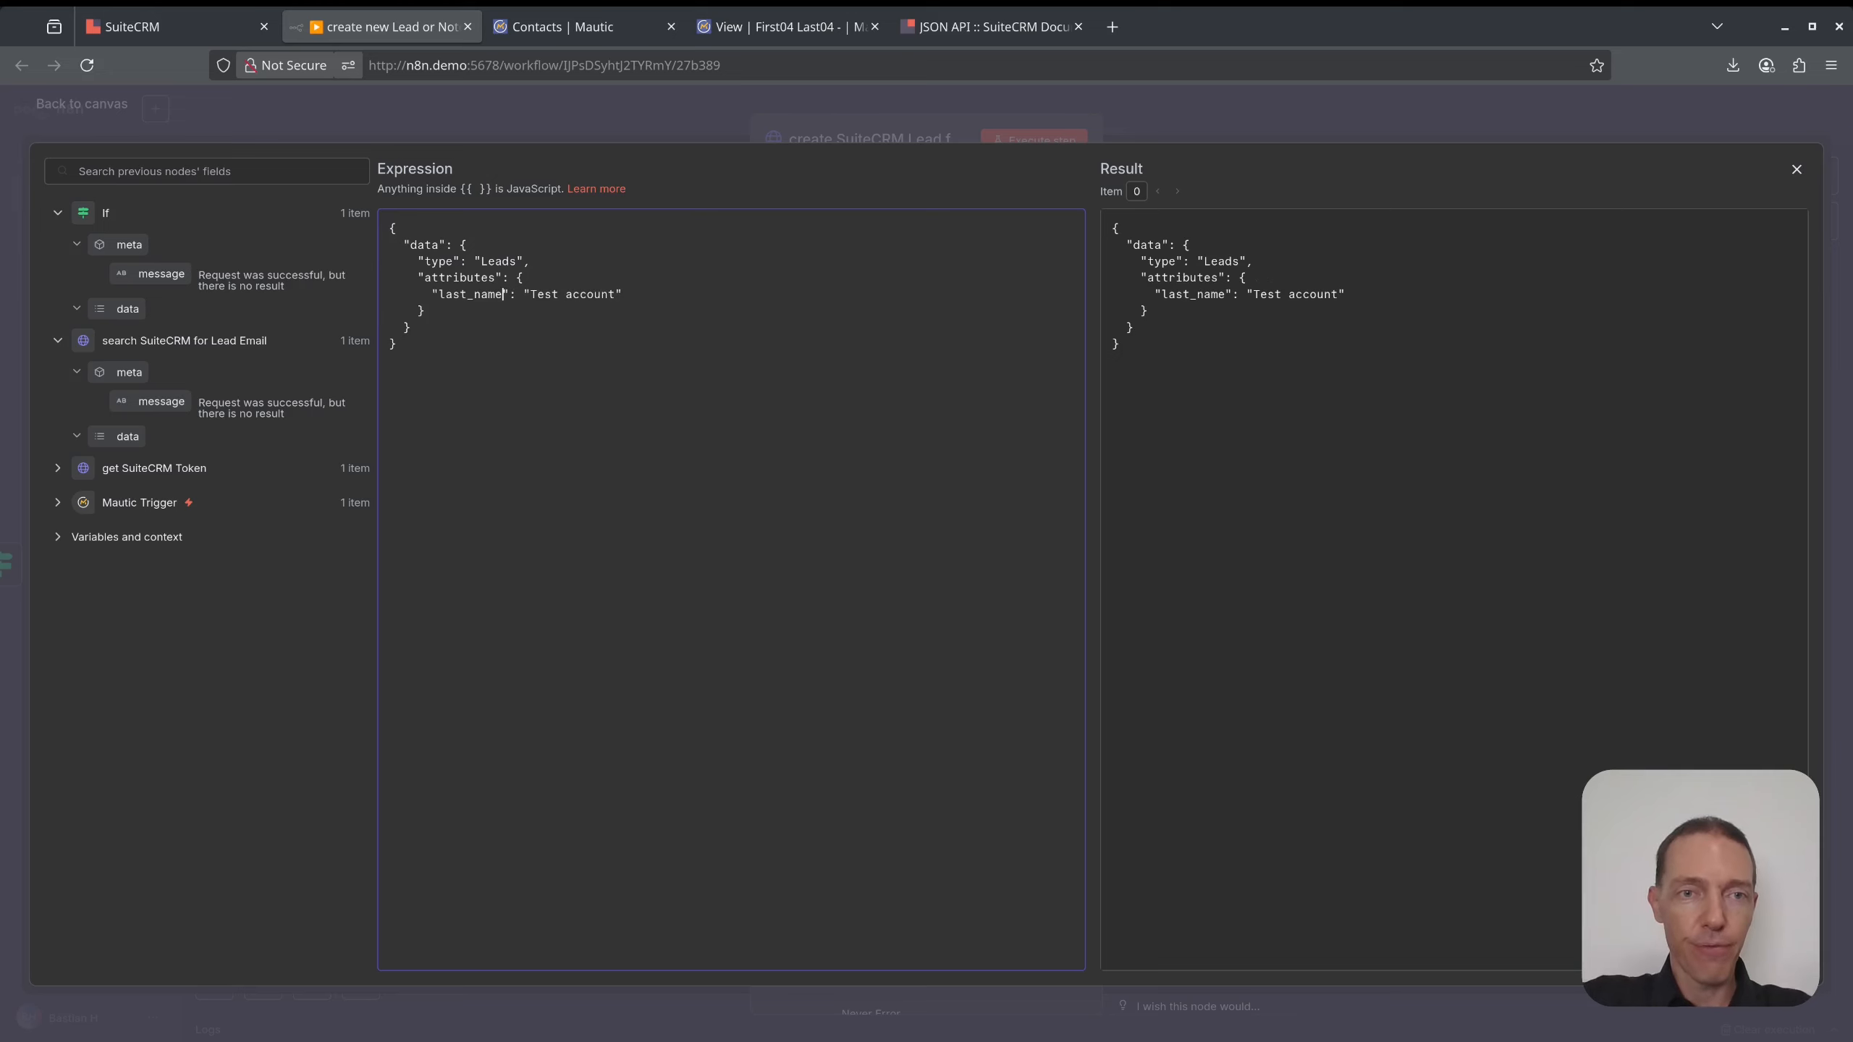
{"action": "key", "text": "shift+End"}
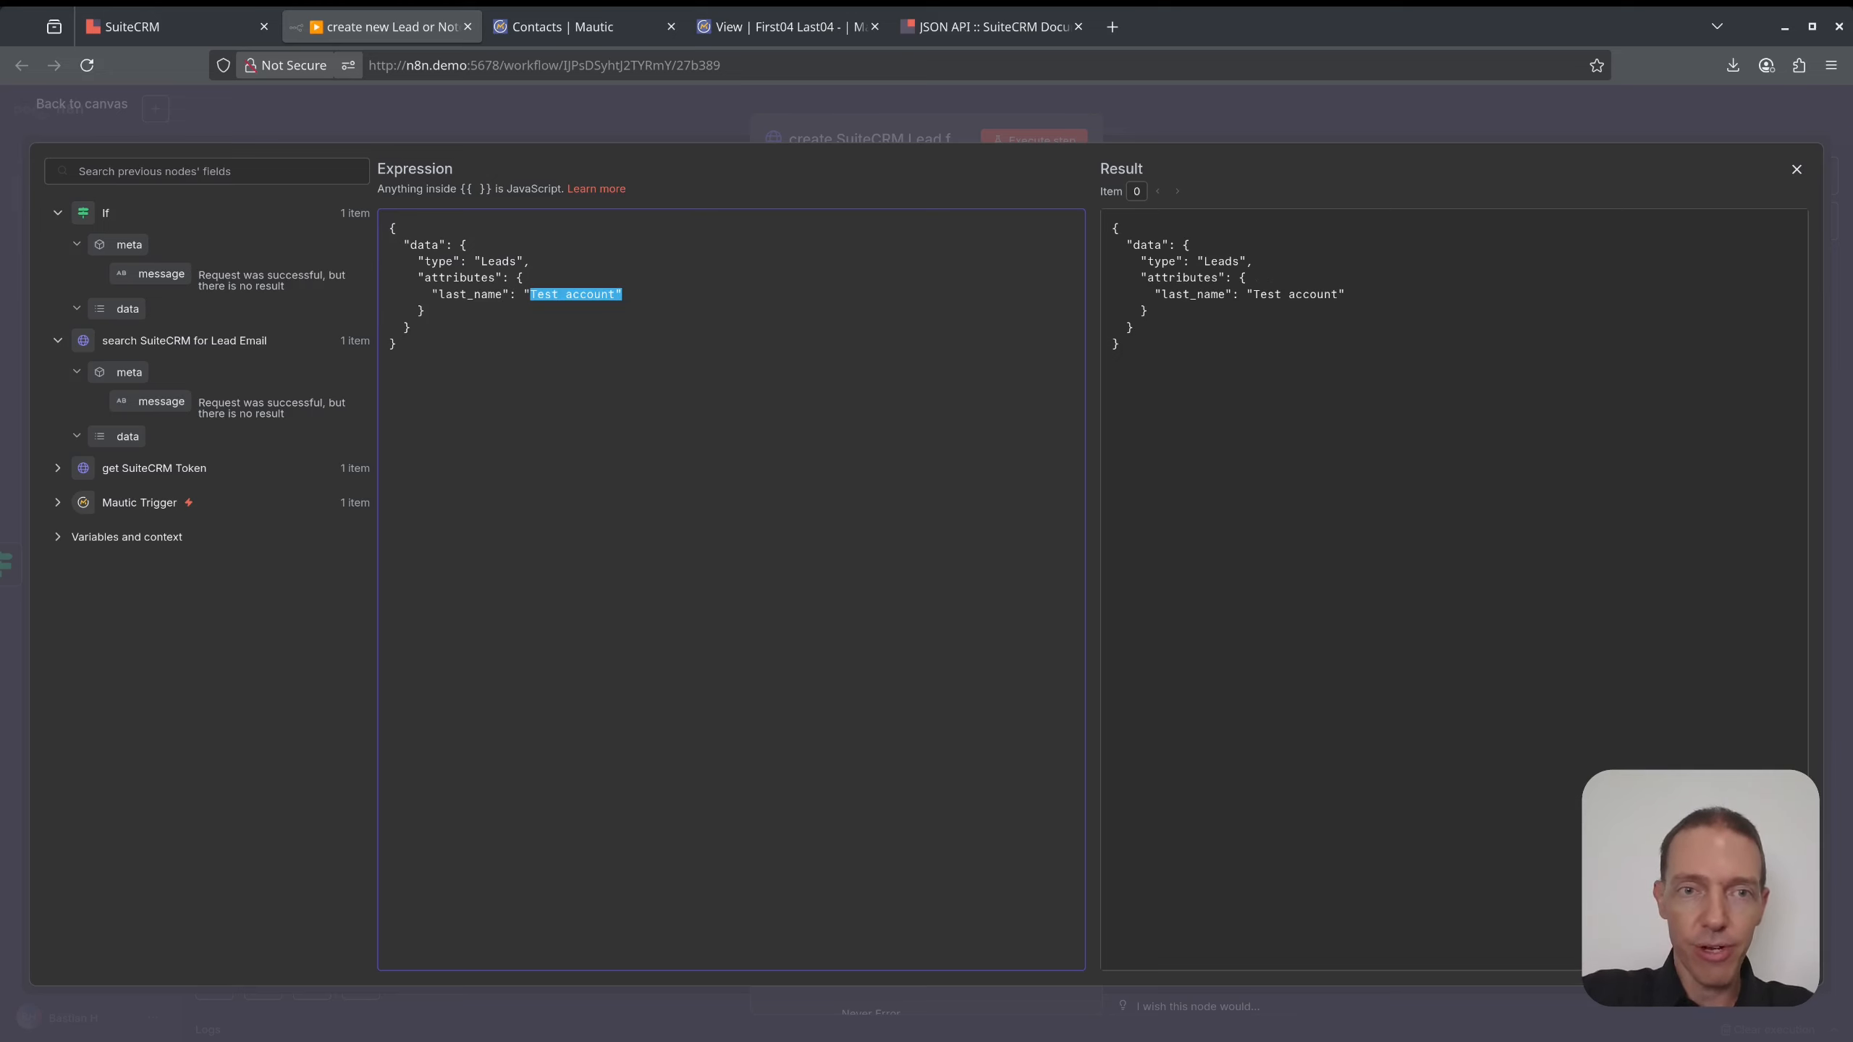
{"action": "key", "text": "BackSpace"}
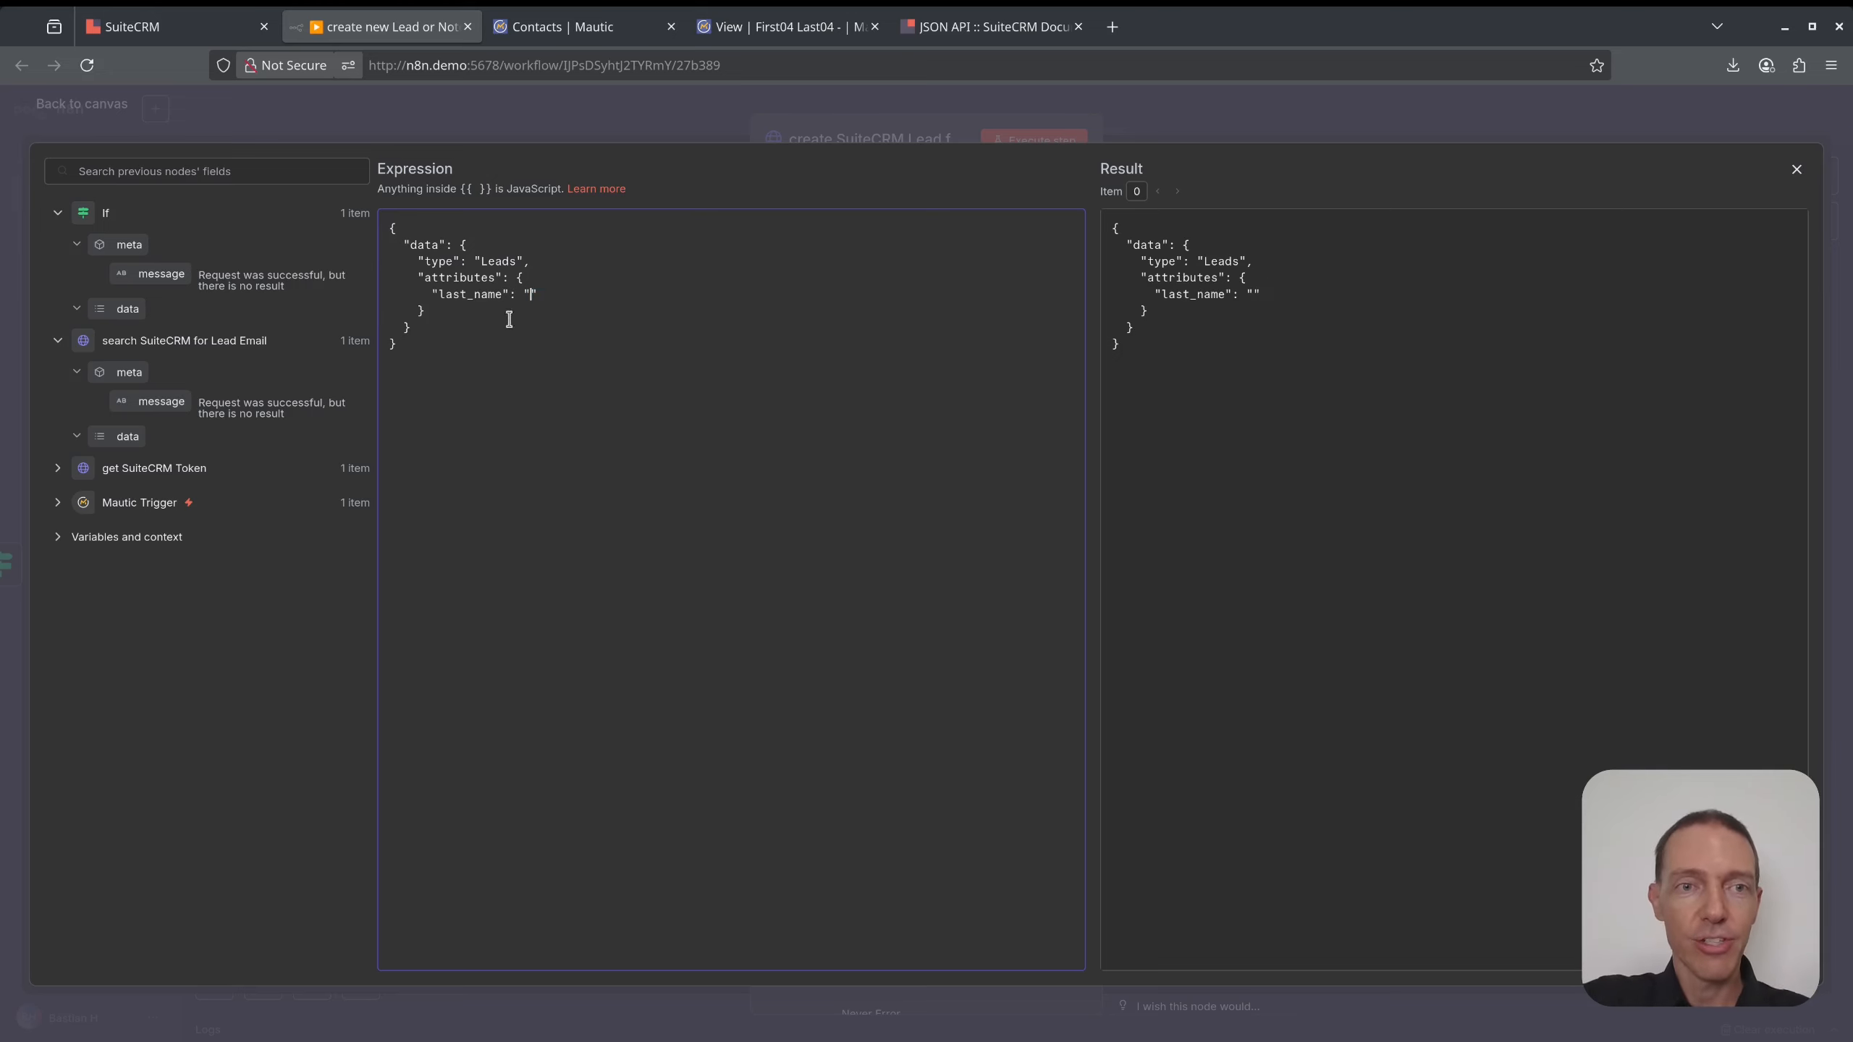
{"action": "double_click", "coordinate": [458, 299]}
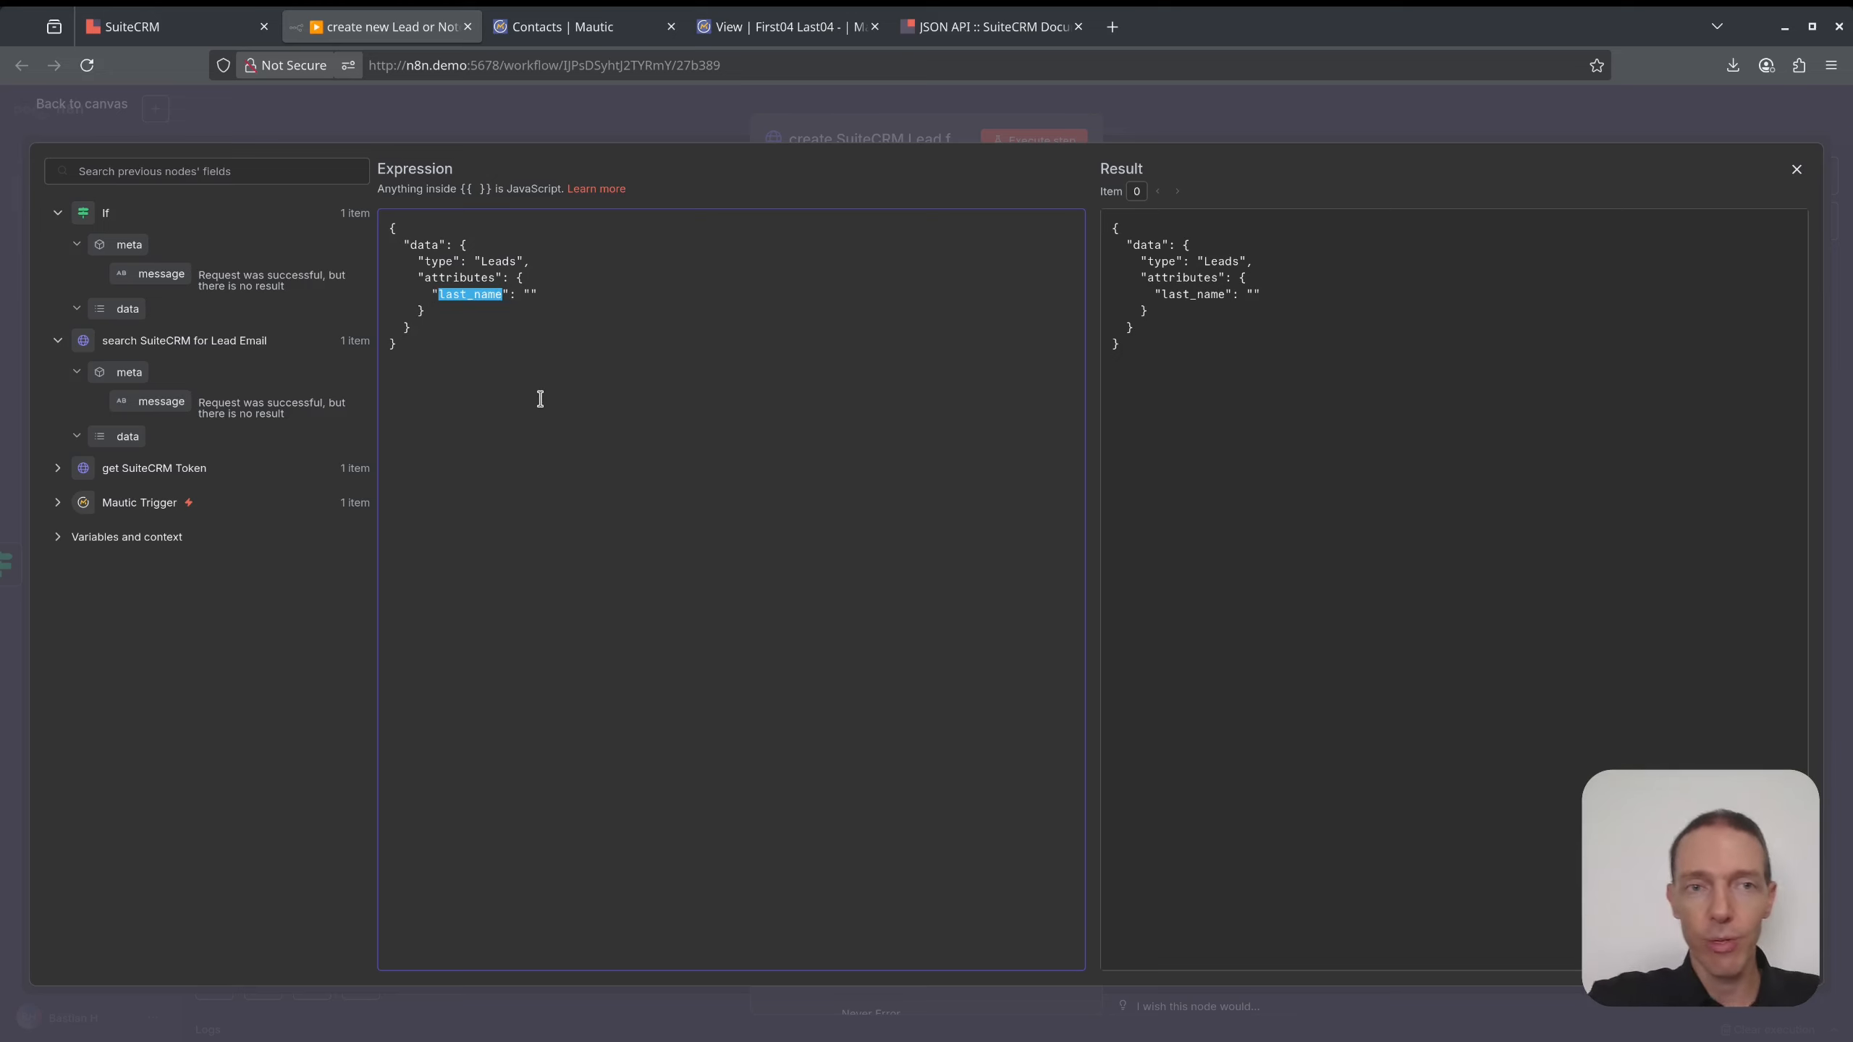
- Map the Mautic Trigger contact's lastname into the last_name attribute
{"action": "left_click", "coordinate": [58, 503]}
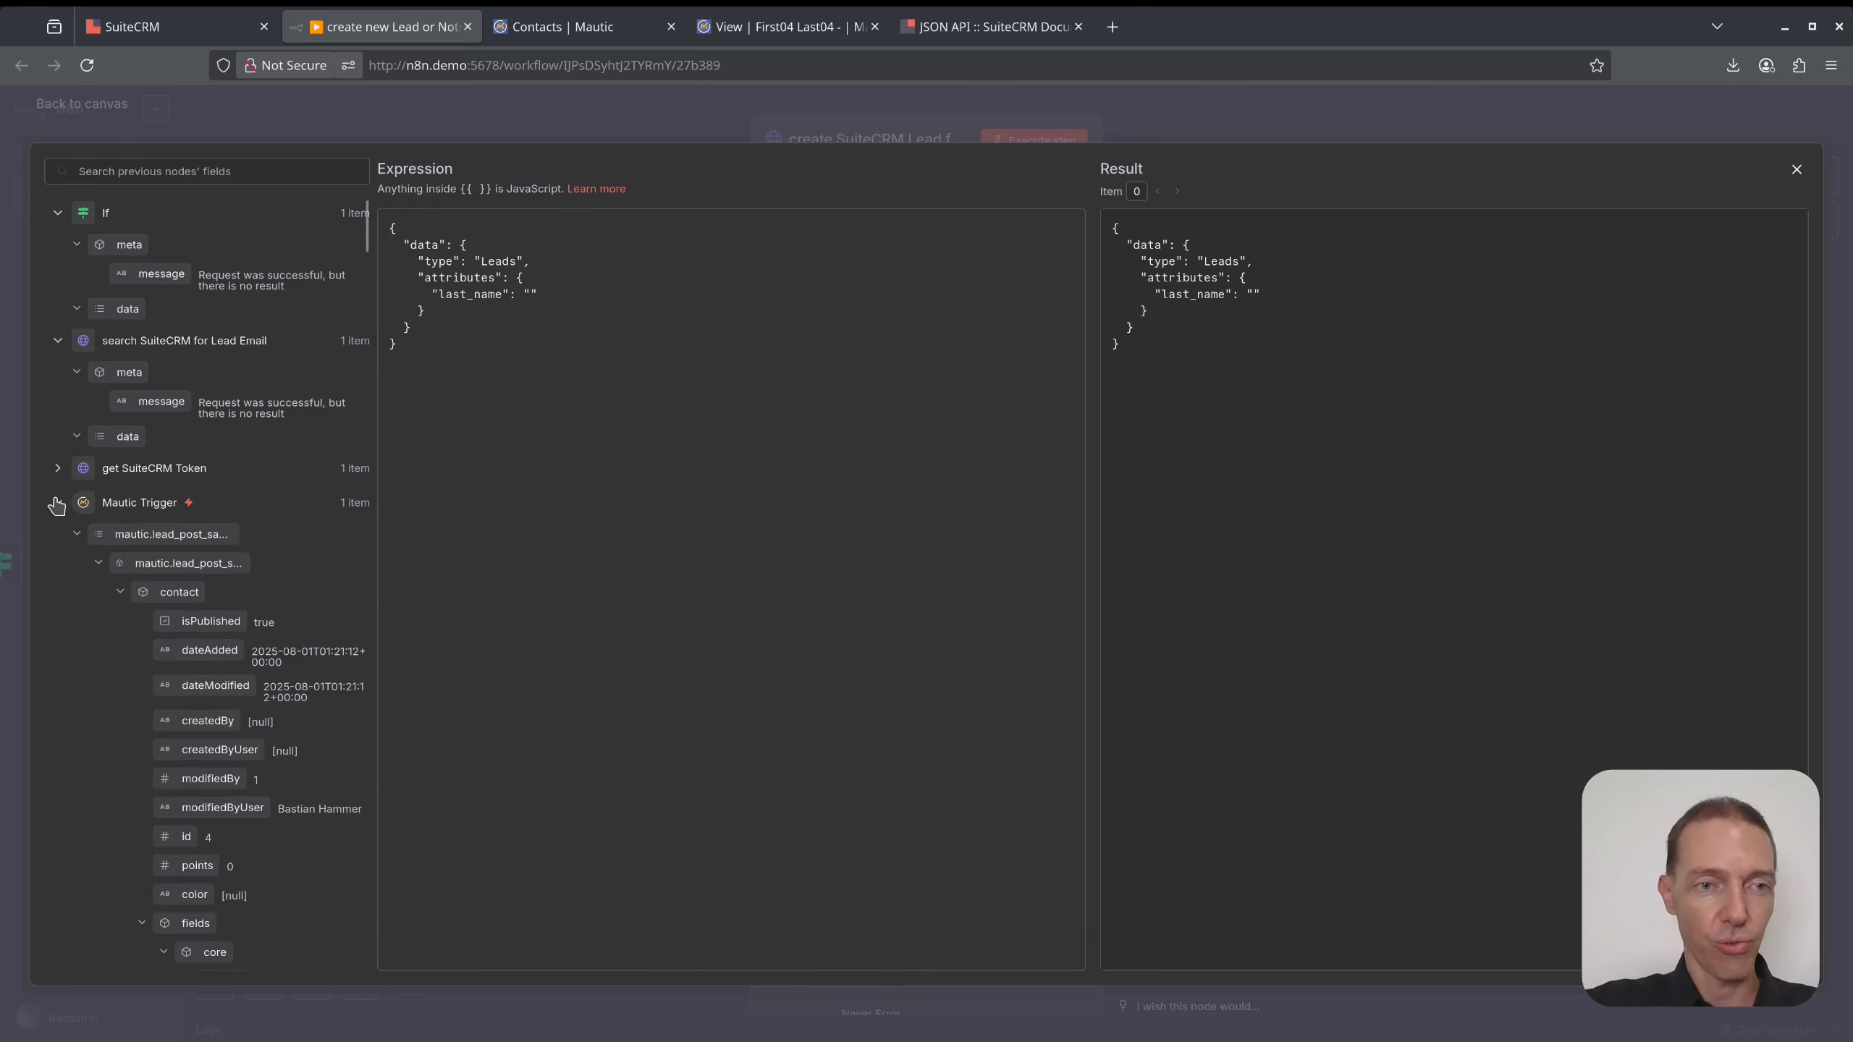
{"action": "scroll", "coordinate": [222, 486], "scroll_direction": "down", "scroll_amount": 10}
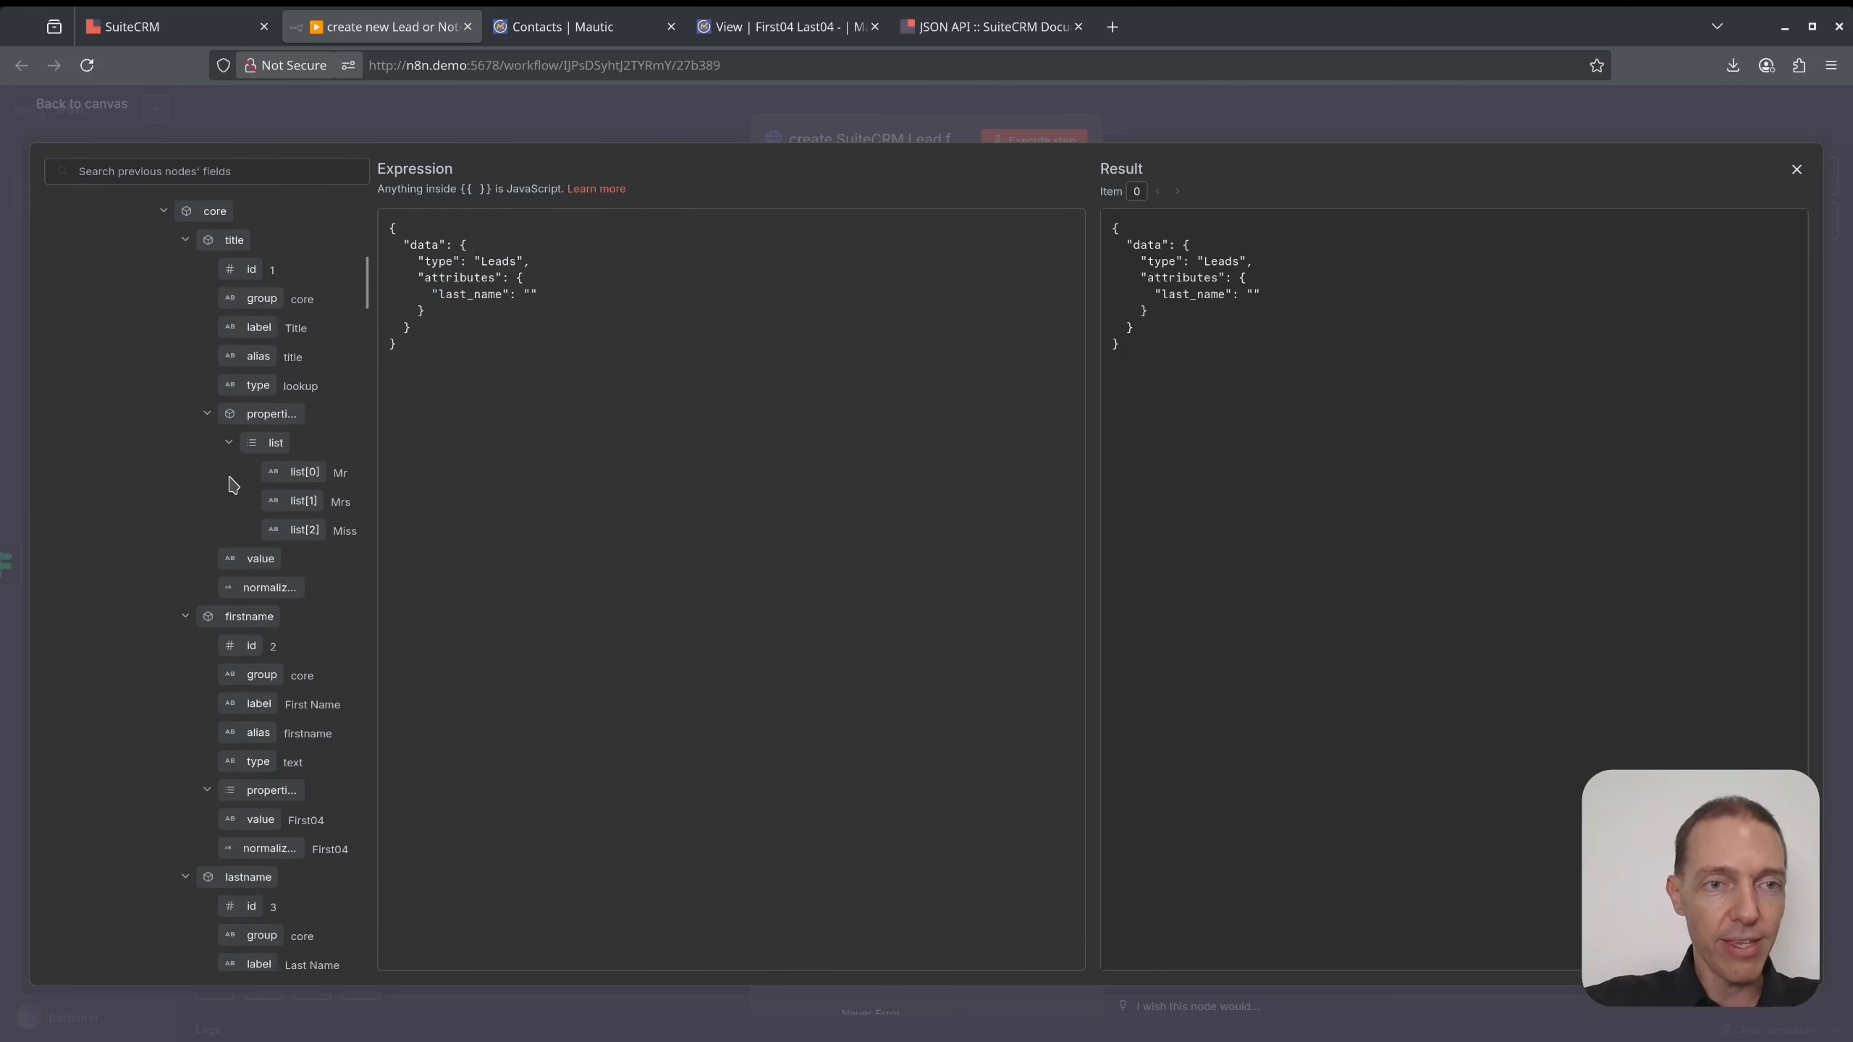
{"action": "scroll", "coordinate": [233, 486], "scroll_direction": "down", "scroll_amount": 4}
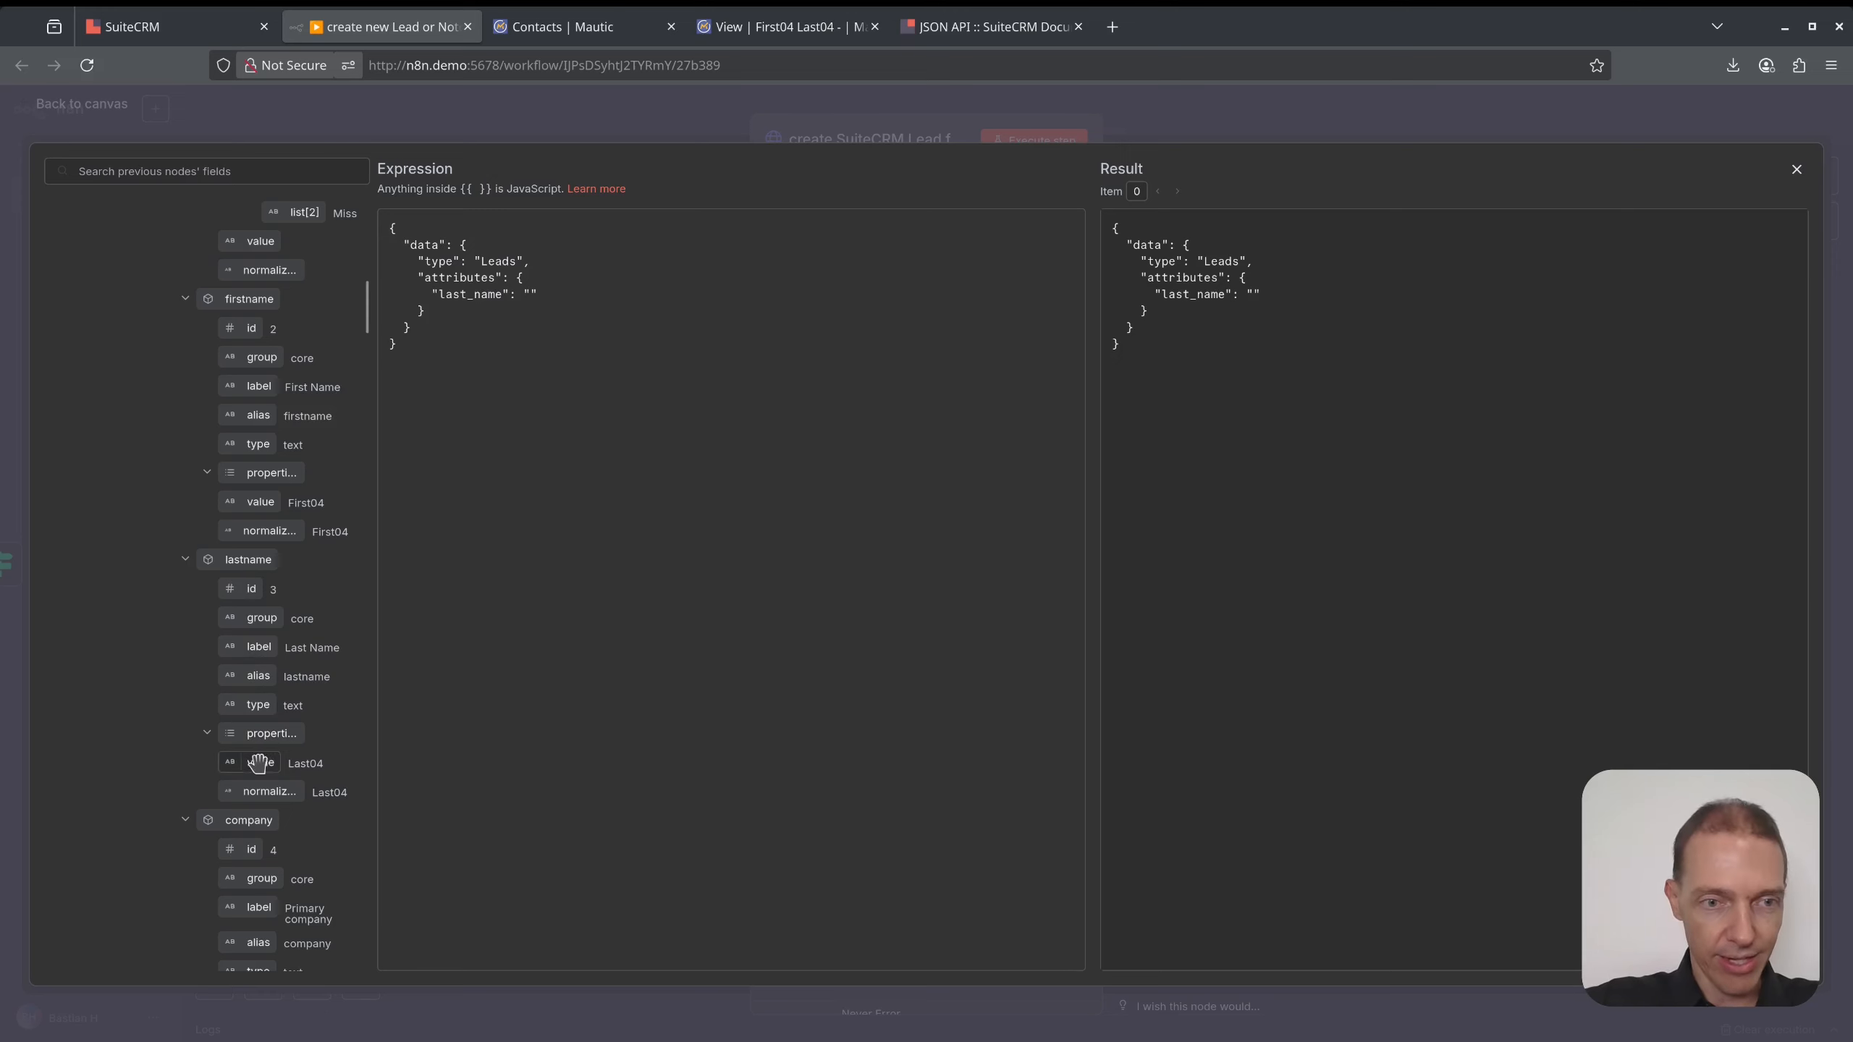
{"action": "left_click_drag", "start_coordinate": [261, 762], "coordinate": [531, 295]}
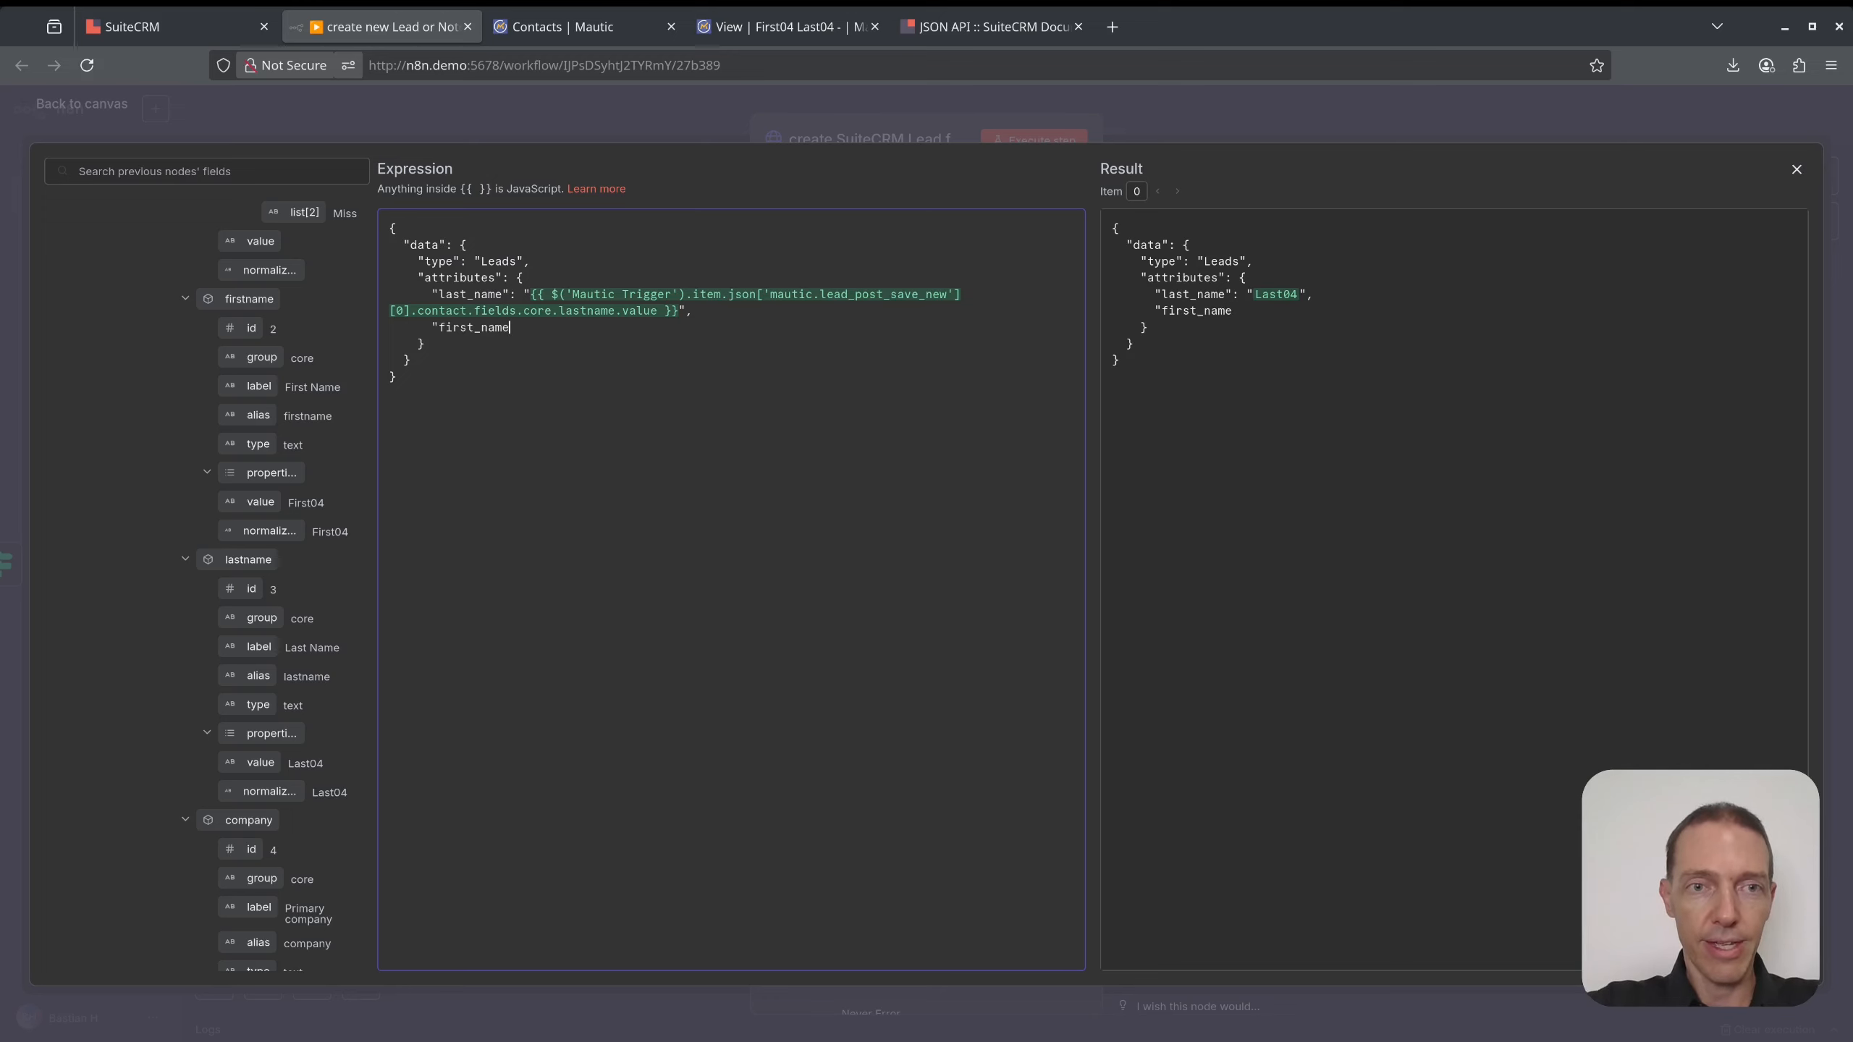
{"action": "type", "text": "\": \"\","}
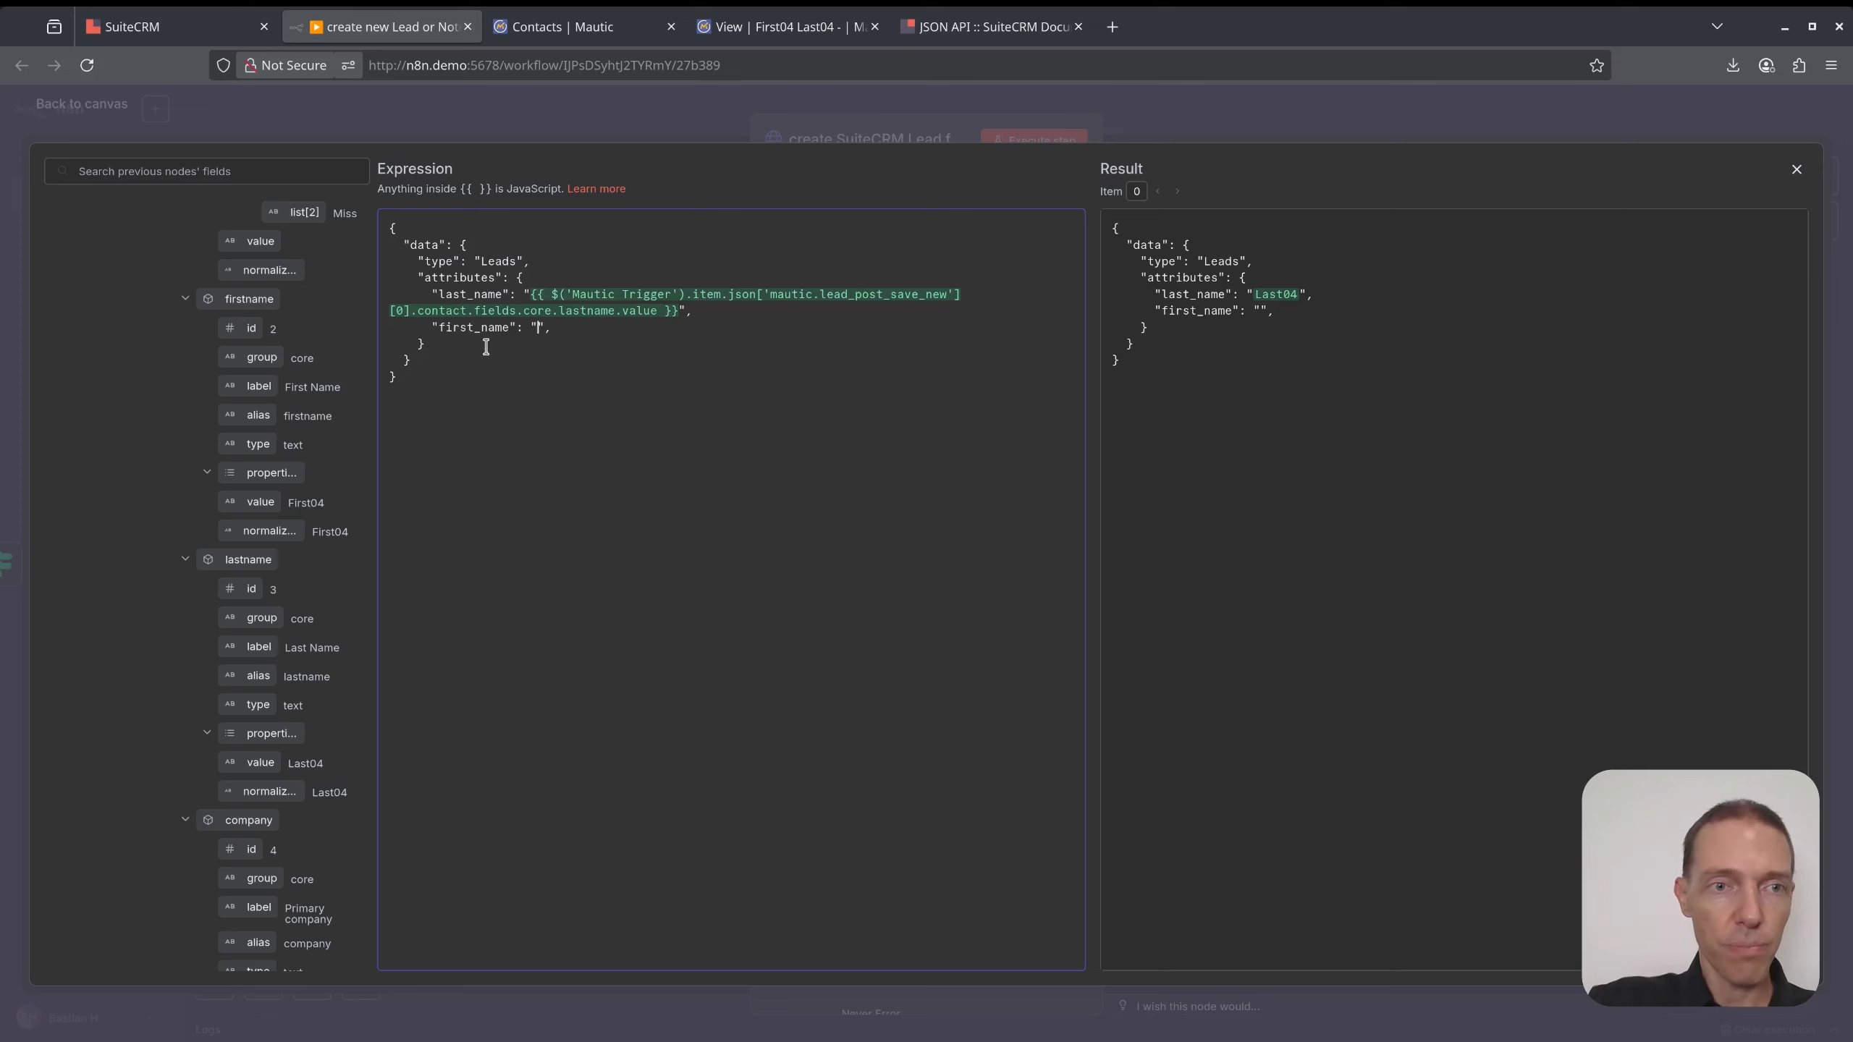
- Add first_name and email1 mapped from the contact's firstname and email, then close the editor
{"action": "left_click_drag", "start_coordinate": [264, 502], "coordinate": [538, 333]}
{"action": "left_click", "coordinate": [732, 346]}
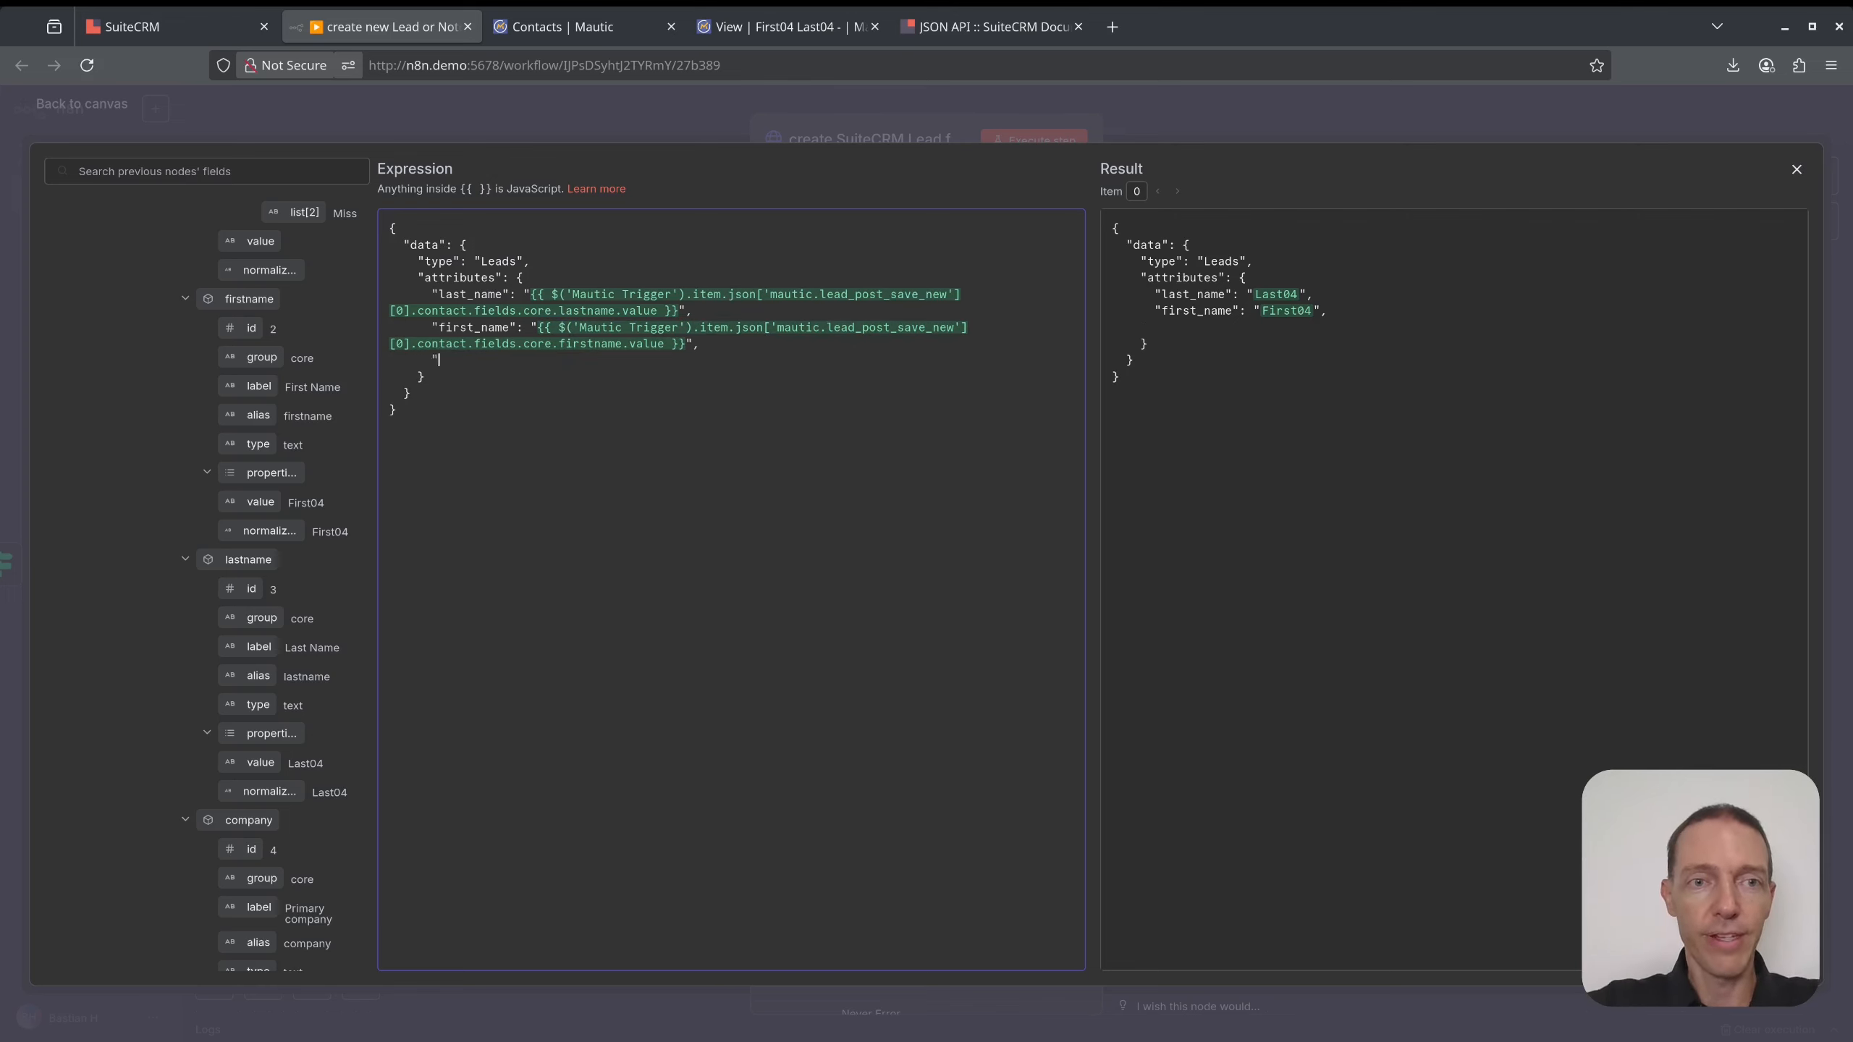
{"action": "type", "text": "\"email1\": \"\""}
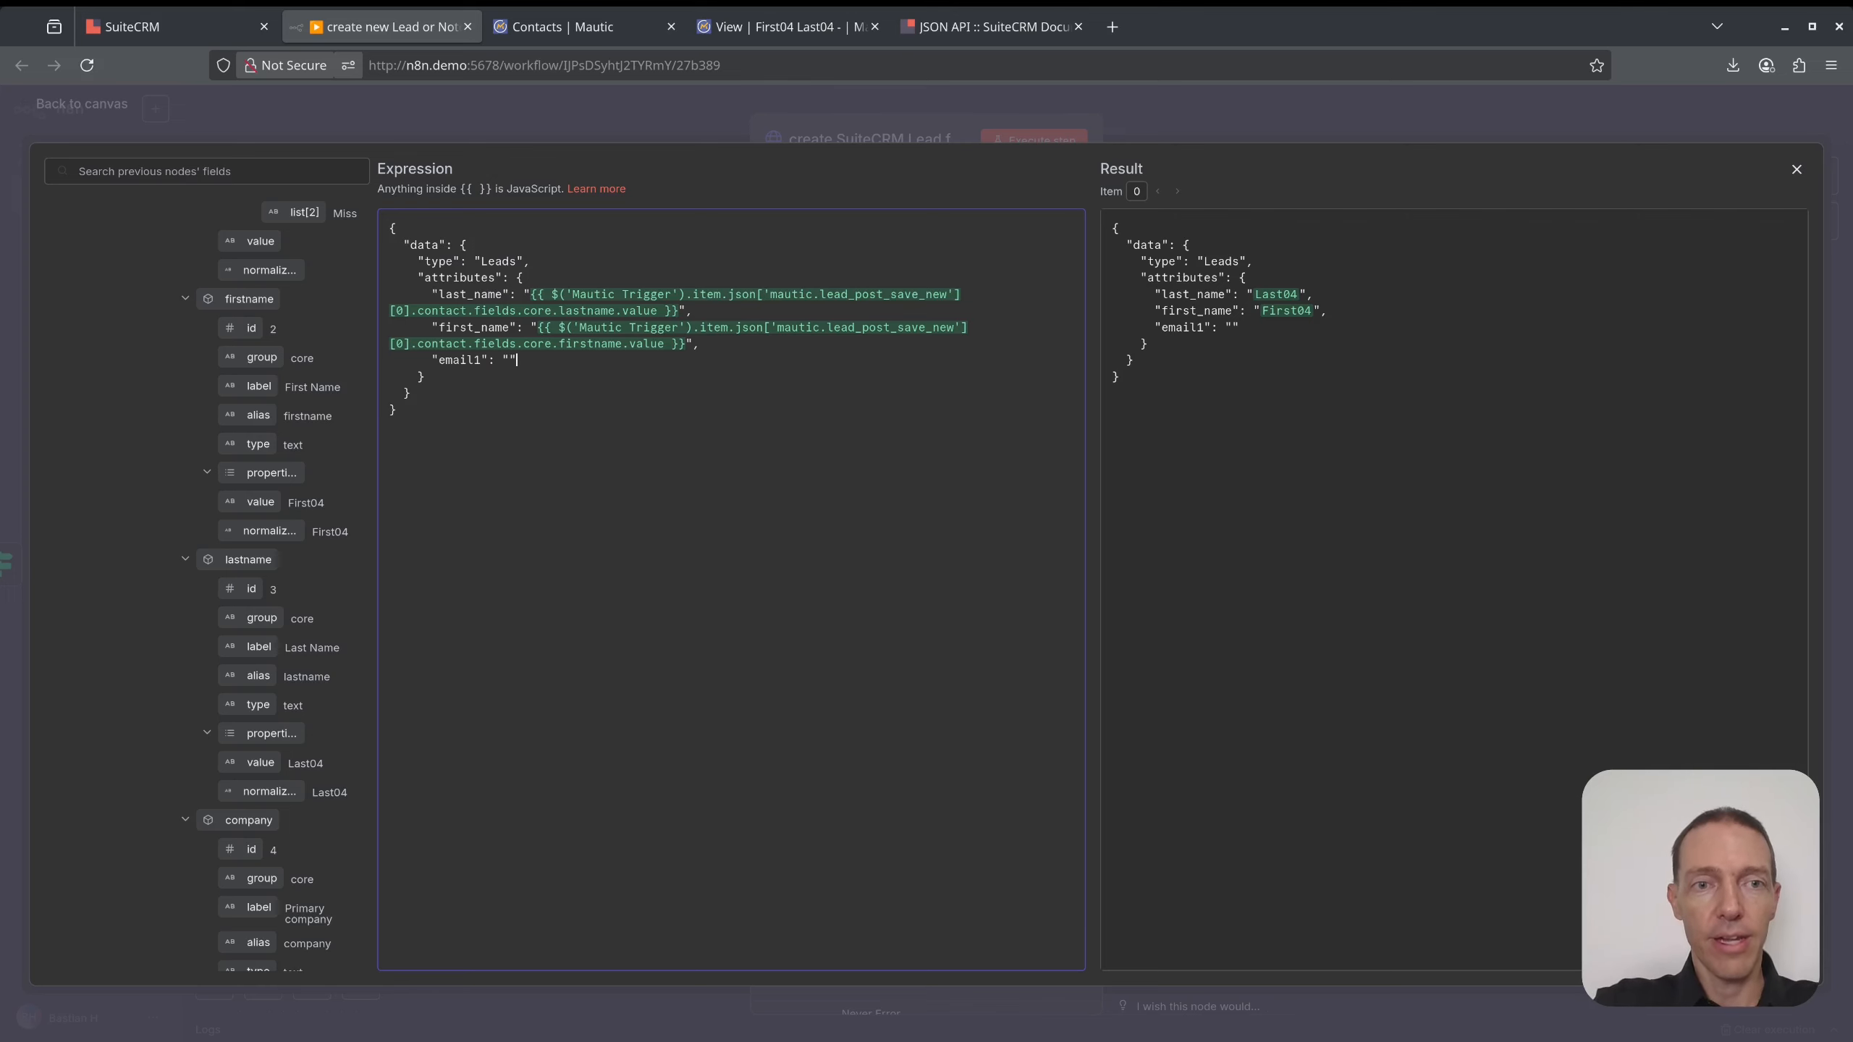
{"action": "scroll", "coordinate": [281, 593], "scroll_direction": "down", "scroll_amount": 7}
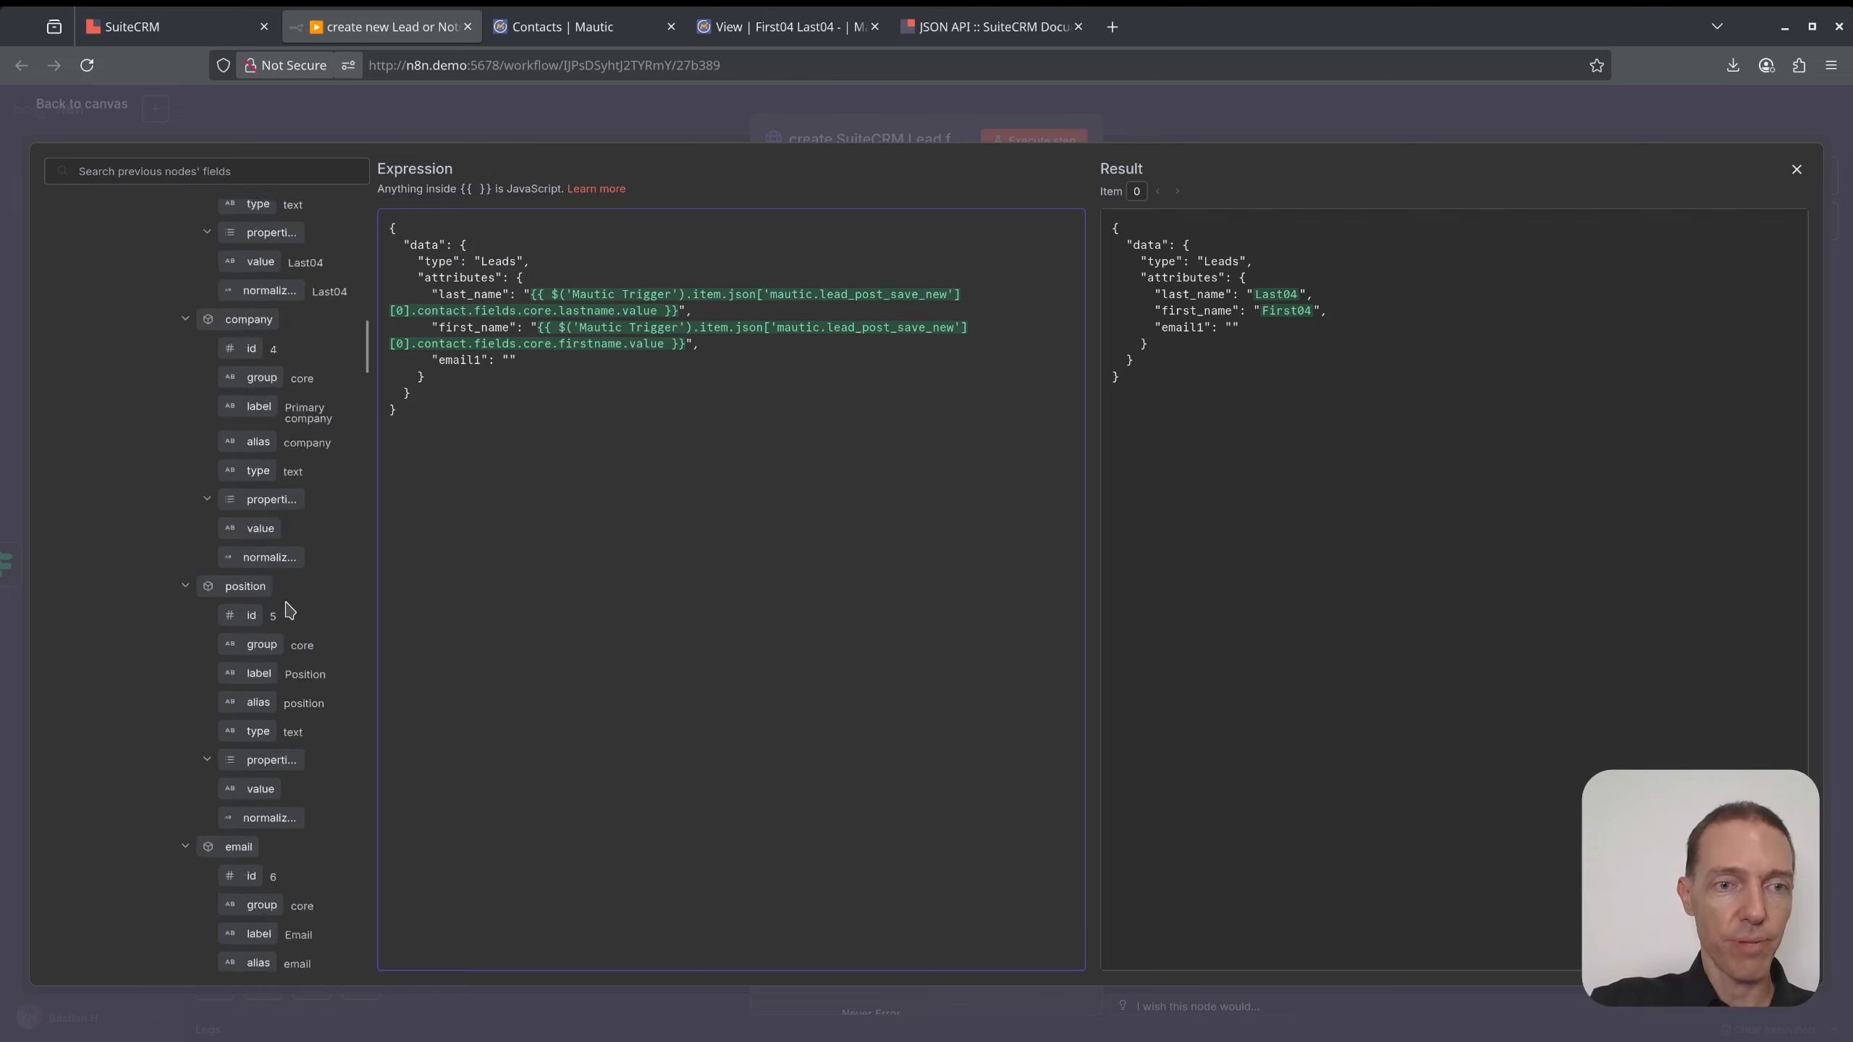
{"action": "scroll", "coordinate": [283, 657], "scroll_direction": "down", "scroll_amount": 5}
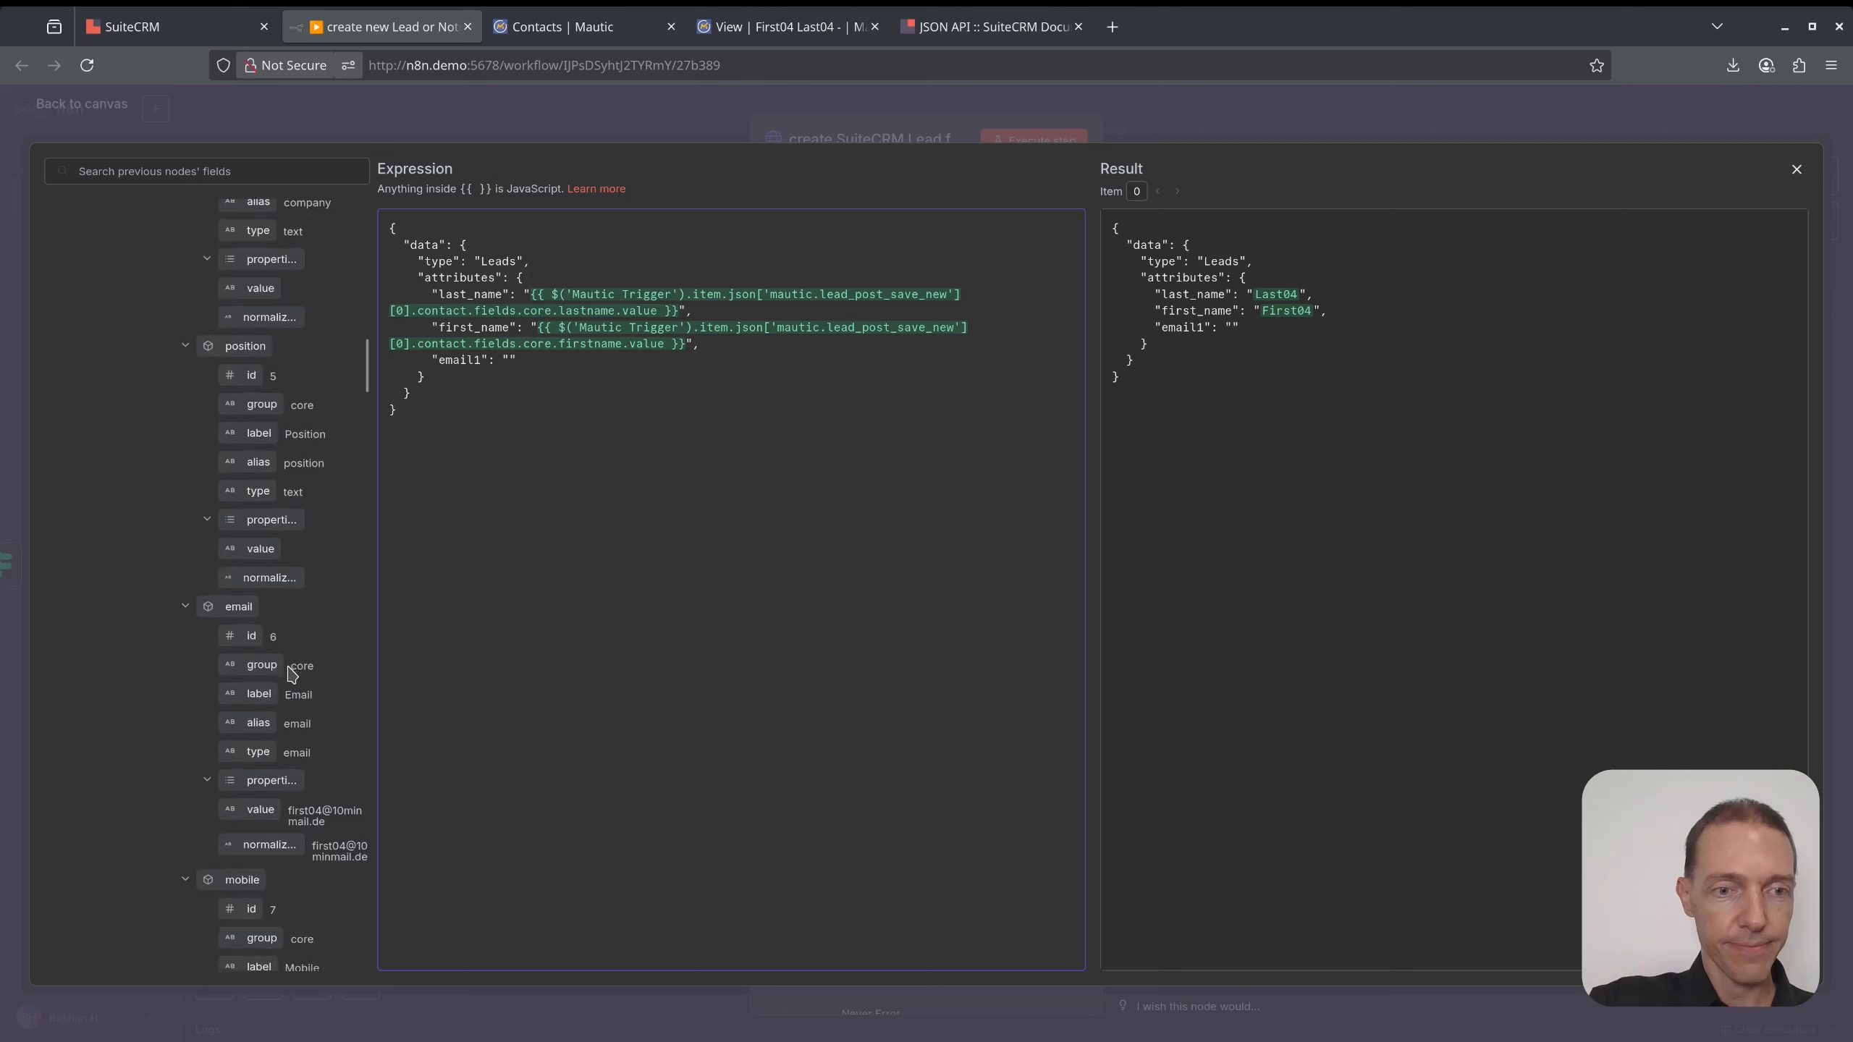
{"action": "left_click_drag", "start_coordinate": [260, 704], "coordinate": [506, 361]}
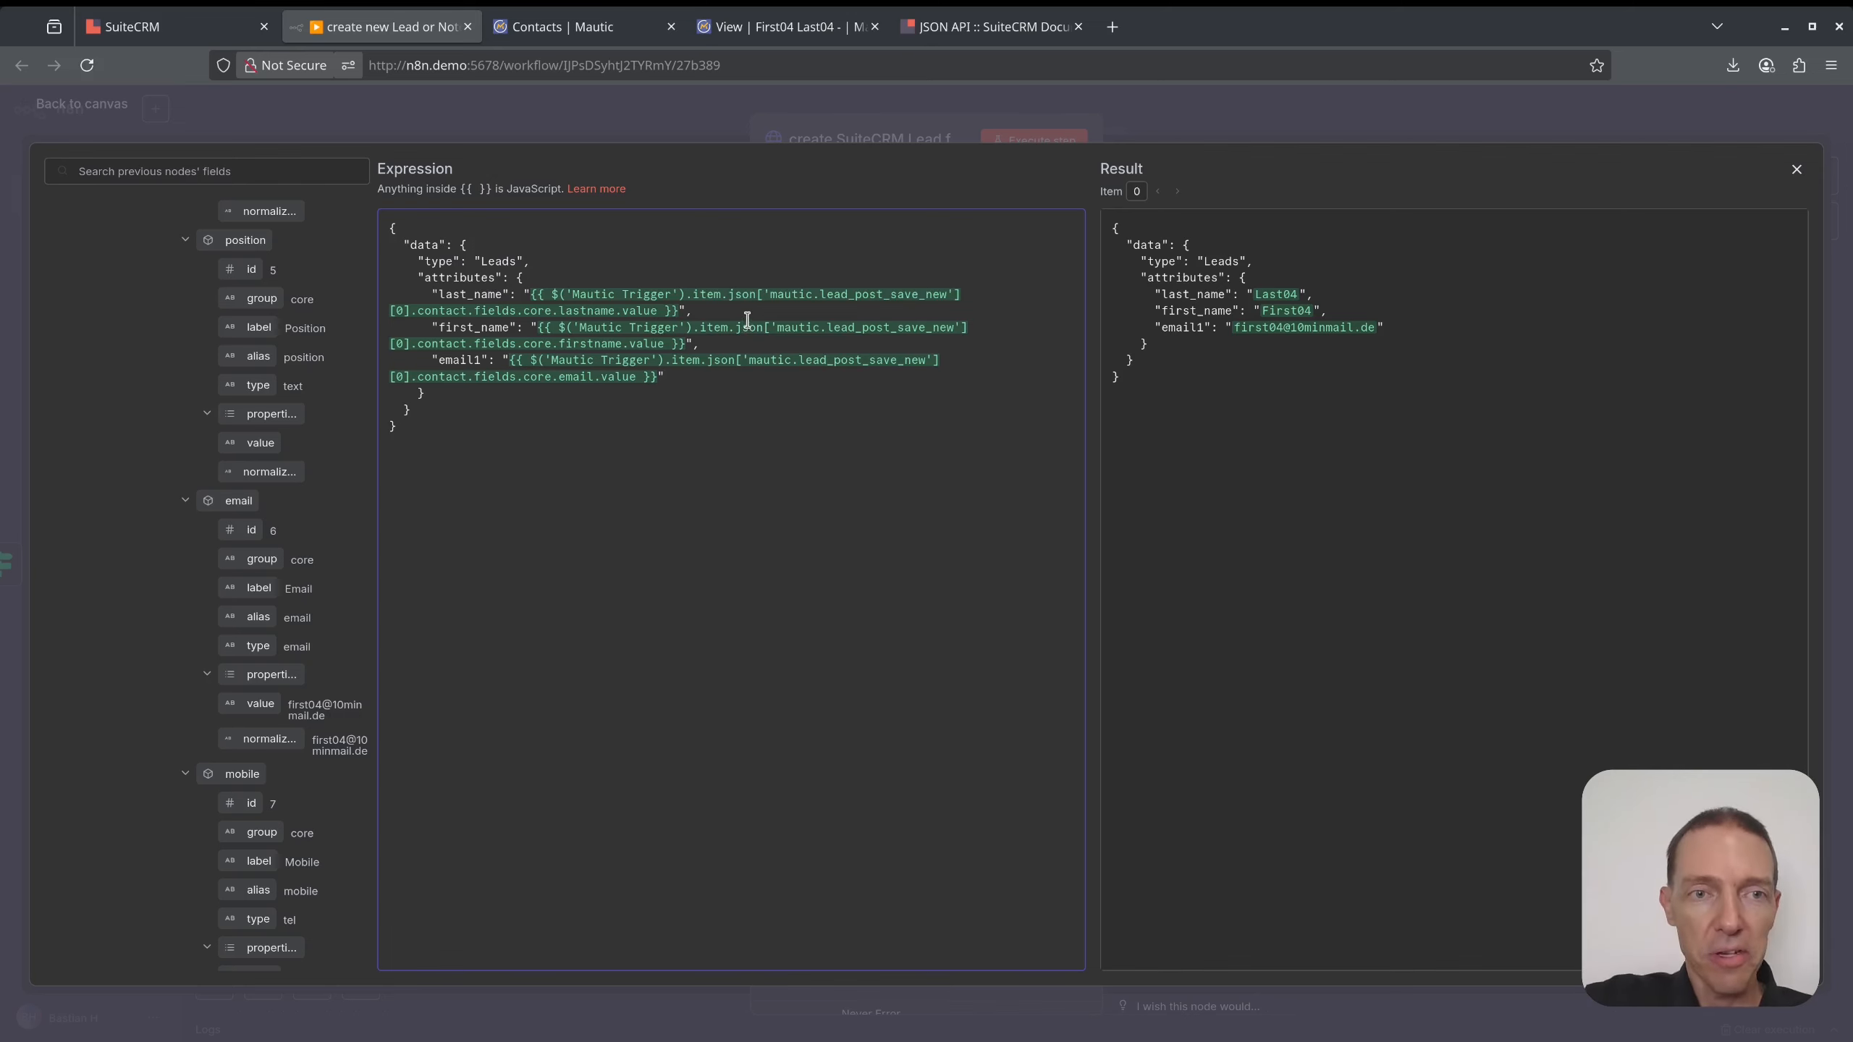
{"action": "left_click", "coordinate": [1796, 170]}
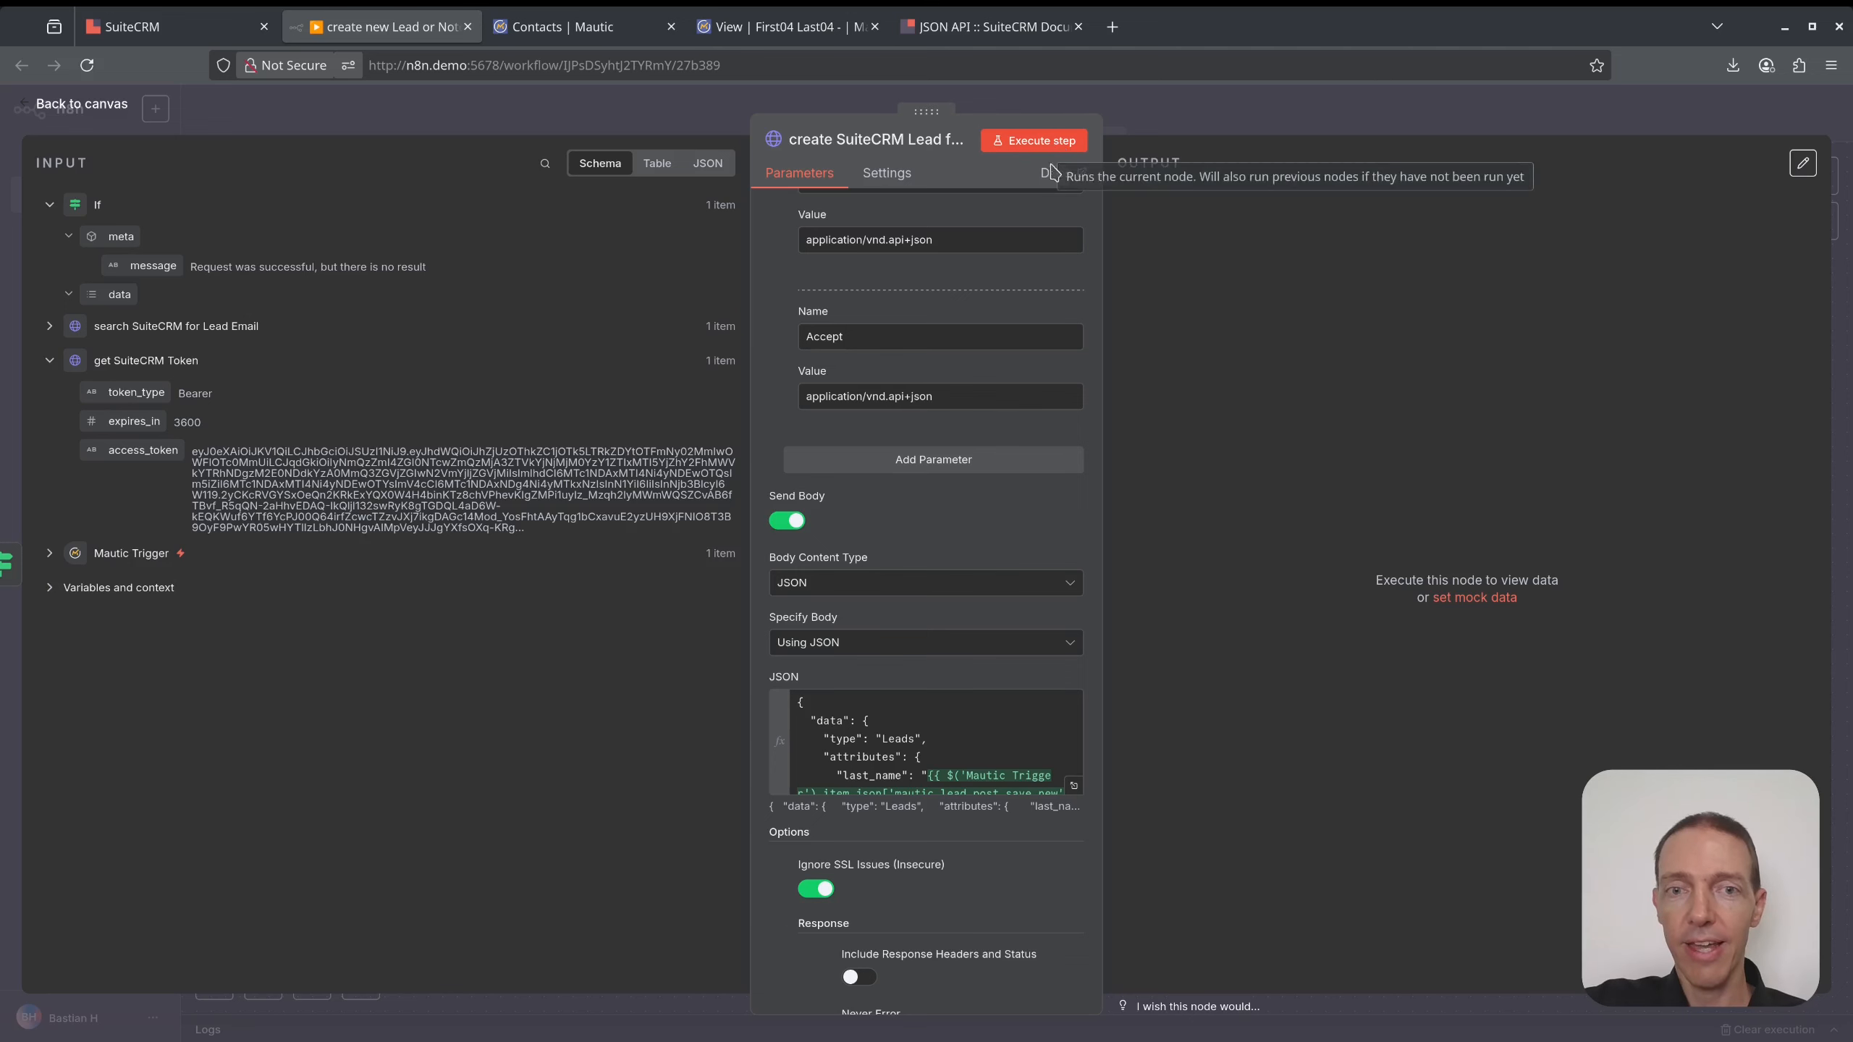
- Test the create-lead request, switch its method from PATCH to POST, and rerun it
{"action": "scroll", "coordinate": [1003, 471], "scroll_direction": "down", "scroll_amount": 4}
{"action": "scroll", "coordinate": [1003, 470], "scroll_direction": "up", "scroll_amount": 7}
{"action": "left_click", "coordinate": [1033, 141]}
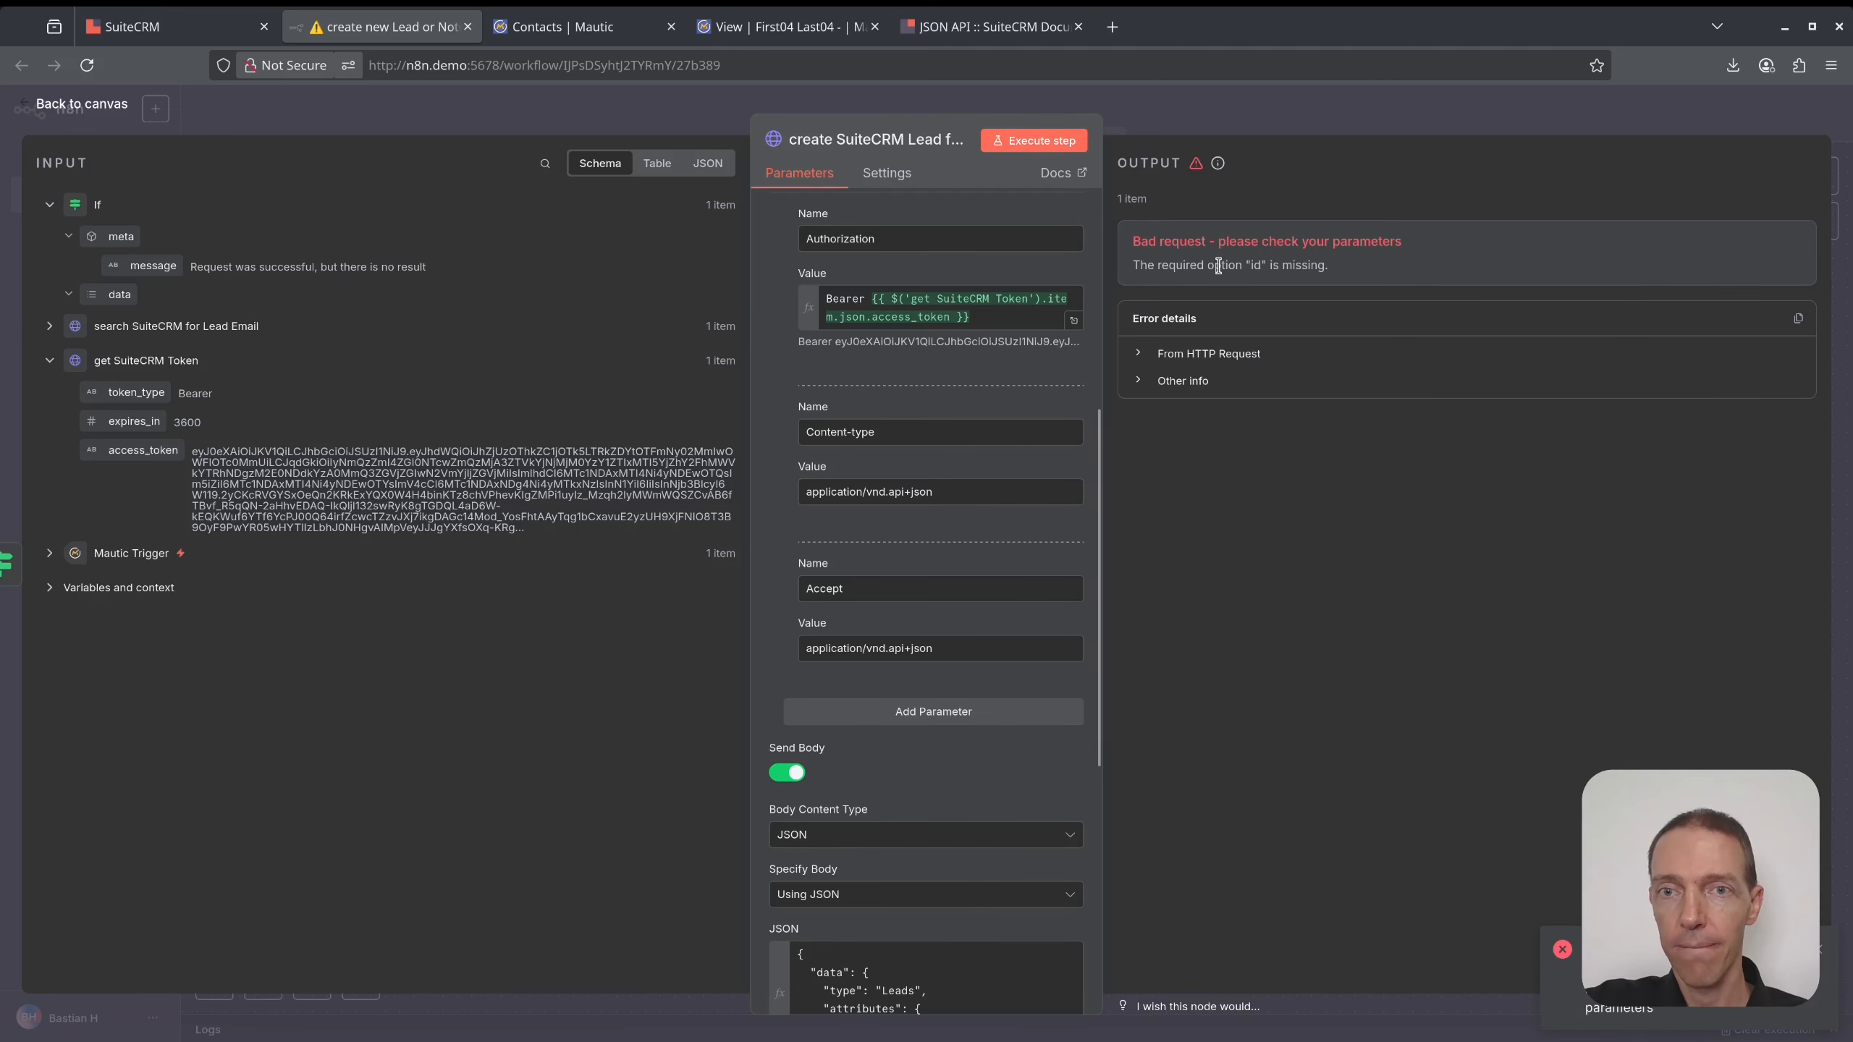
{"action": "scroll", "coordinate": [978, 438], "scroll_direction": "up", "scroll_amount": 5}
{"action": "left_click", "coordinate": [854, 229]}
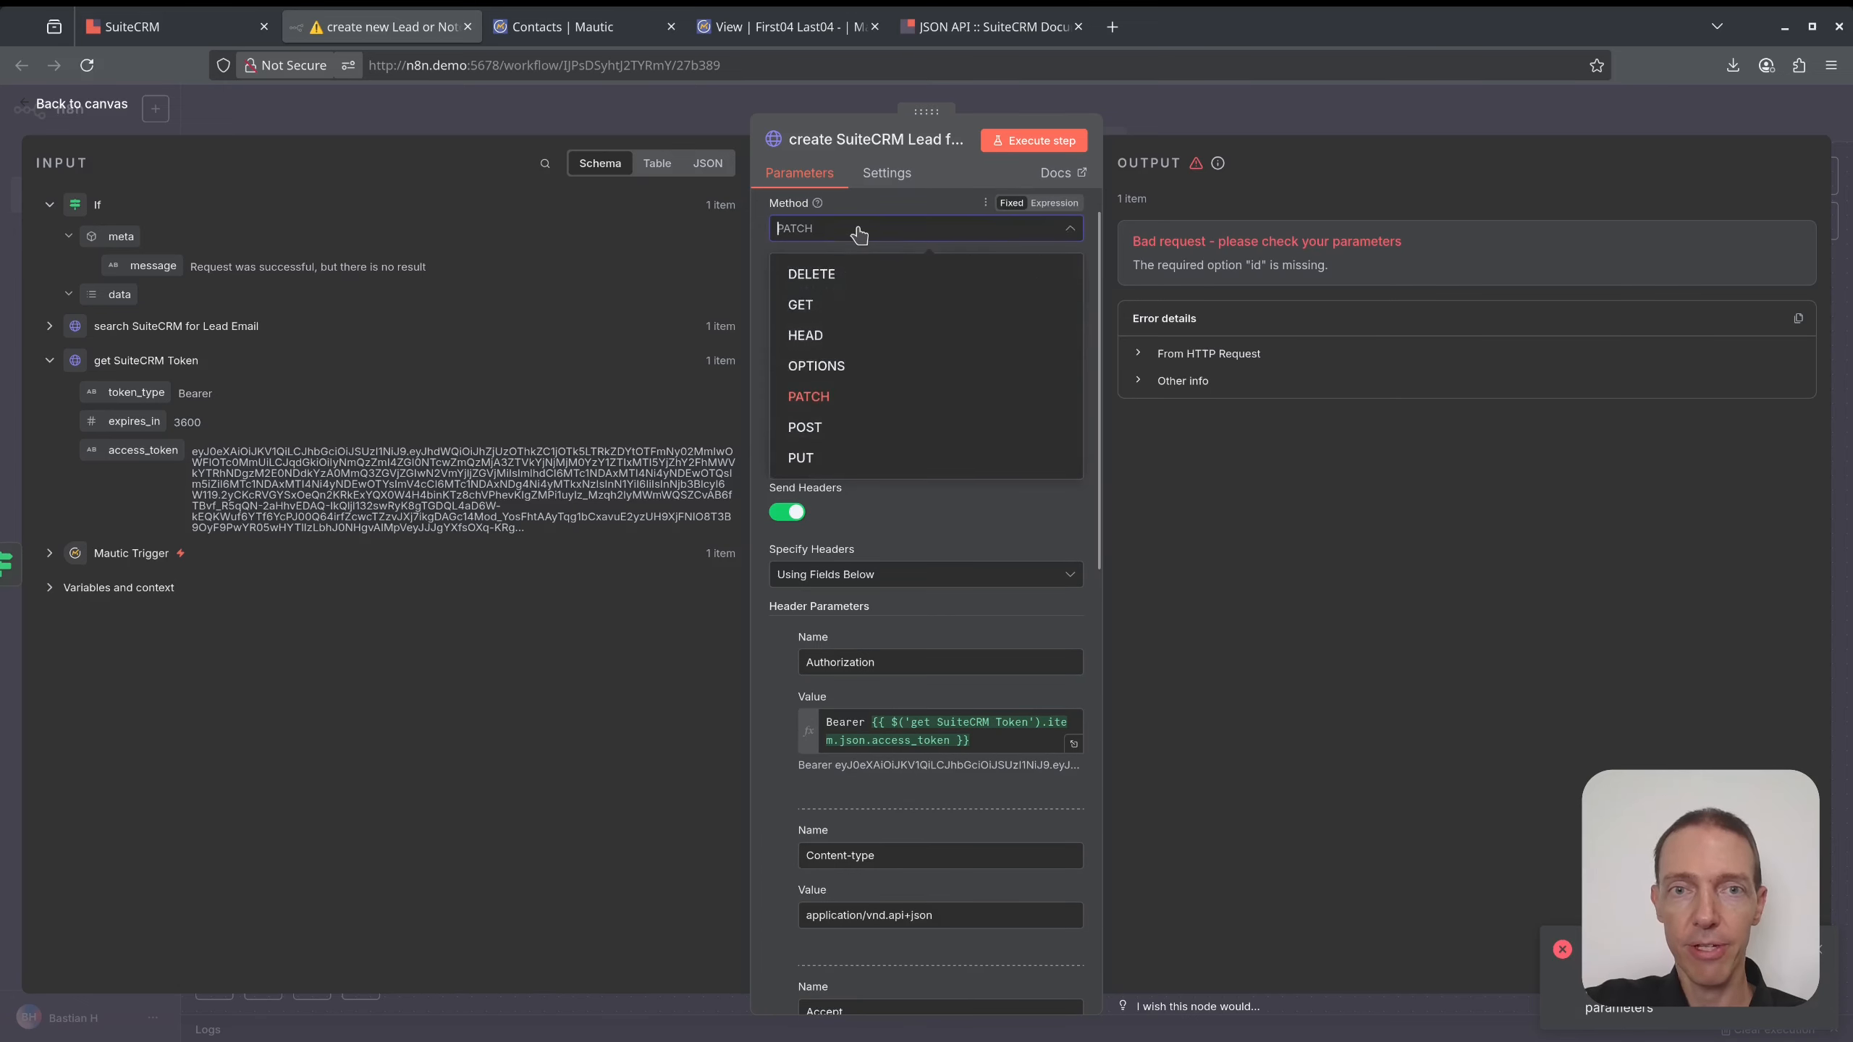
{"action": "left_click", "coordinate": [848, 428]}
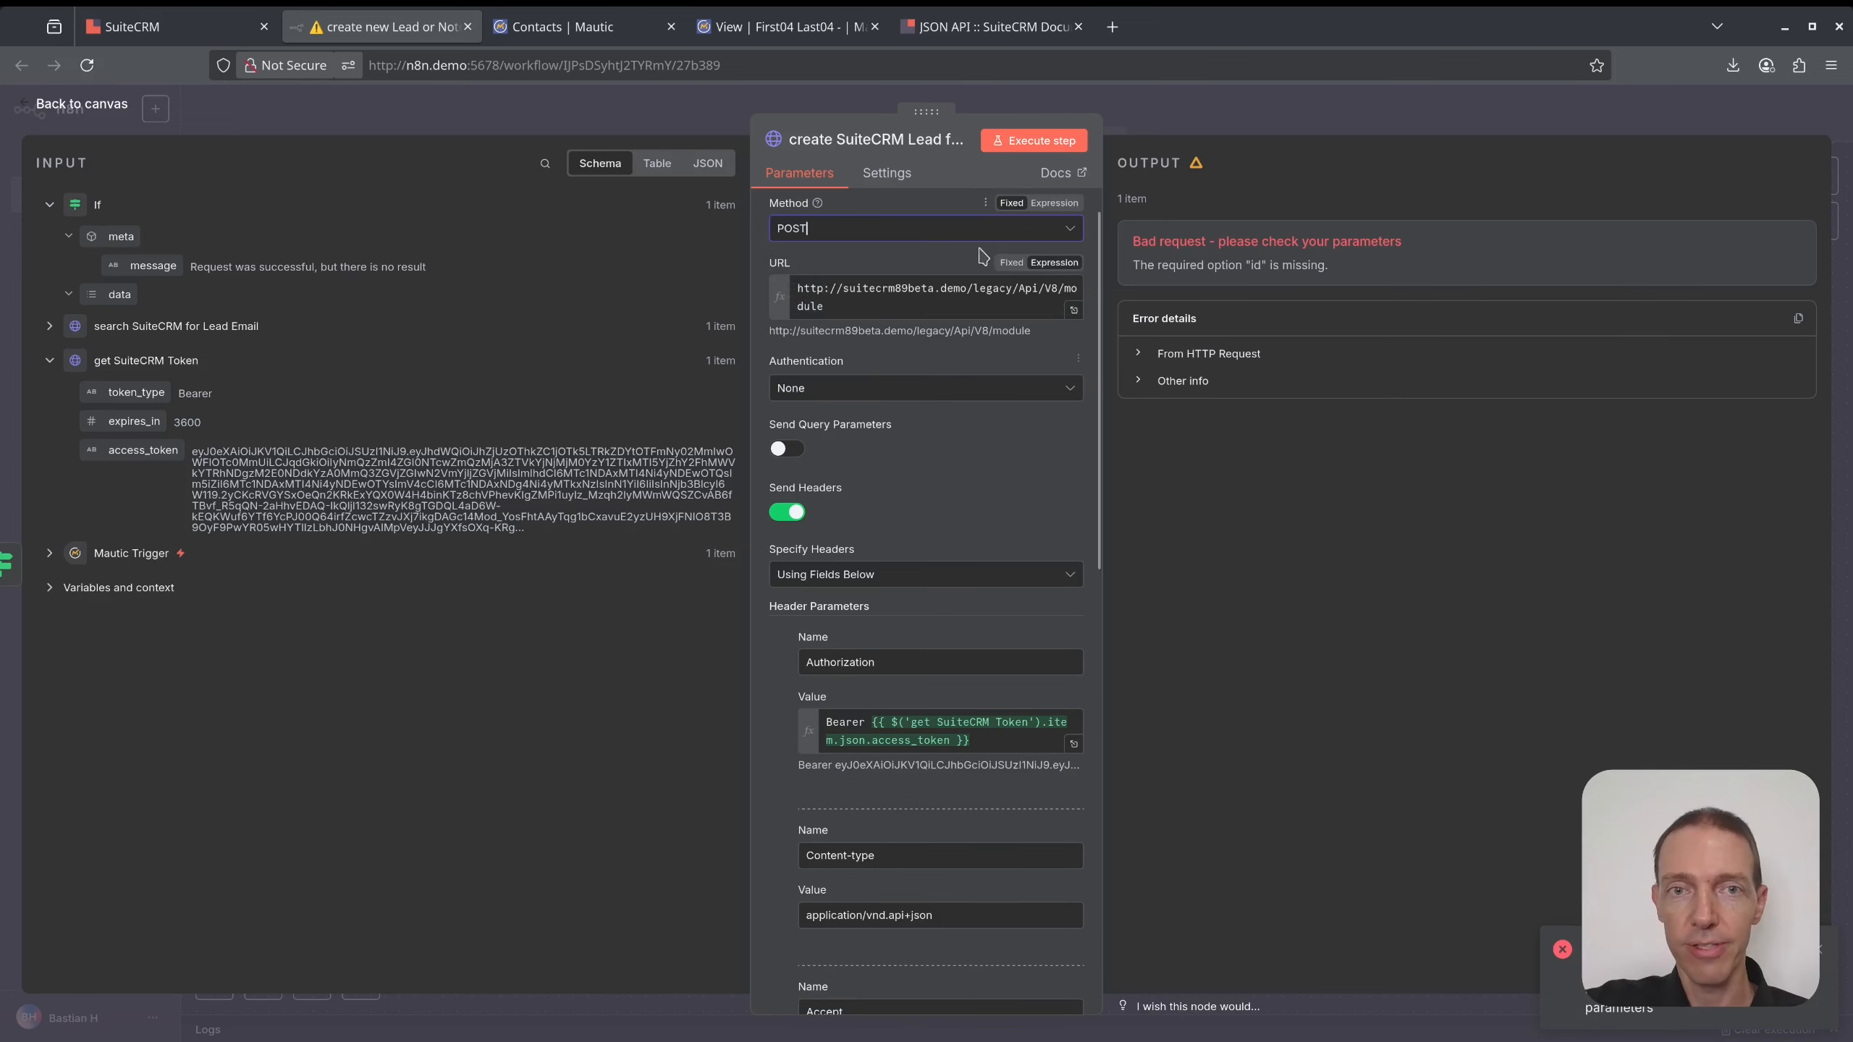
{"action": "left_click", "coordinate": [1020, 142]}
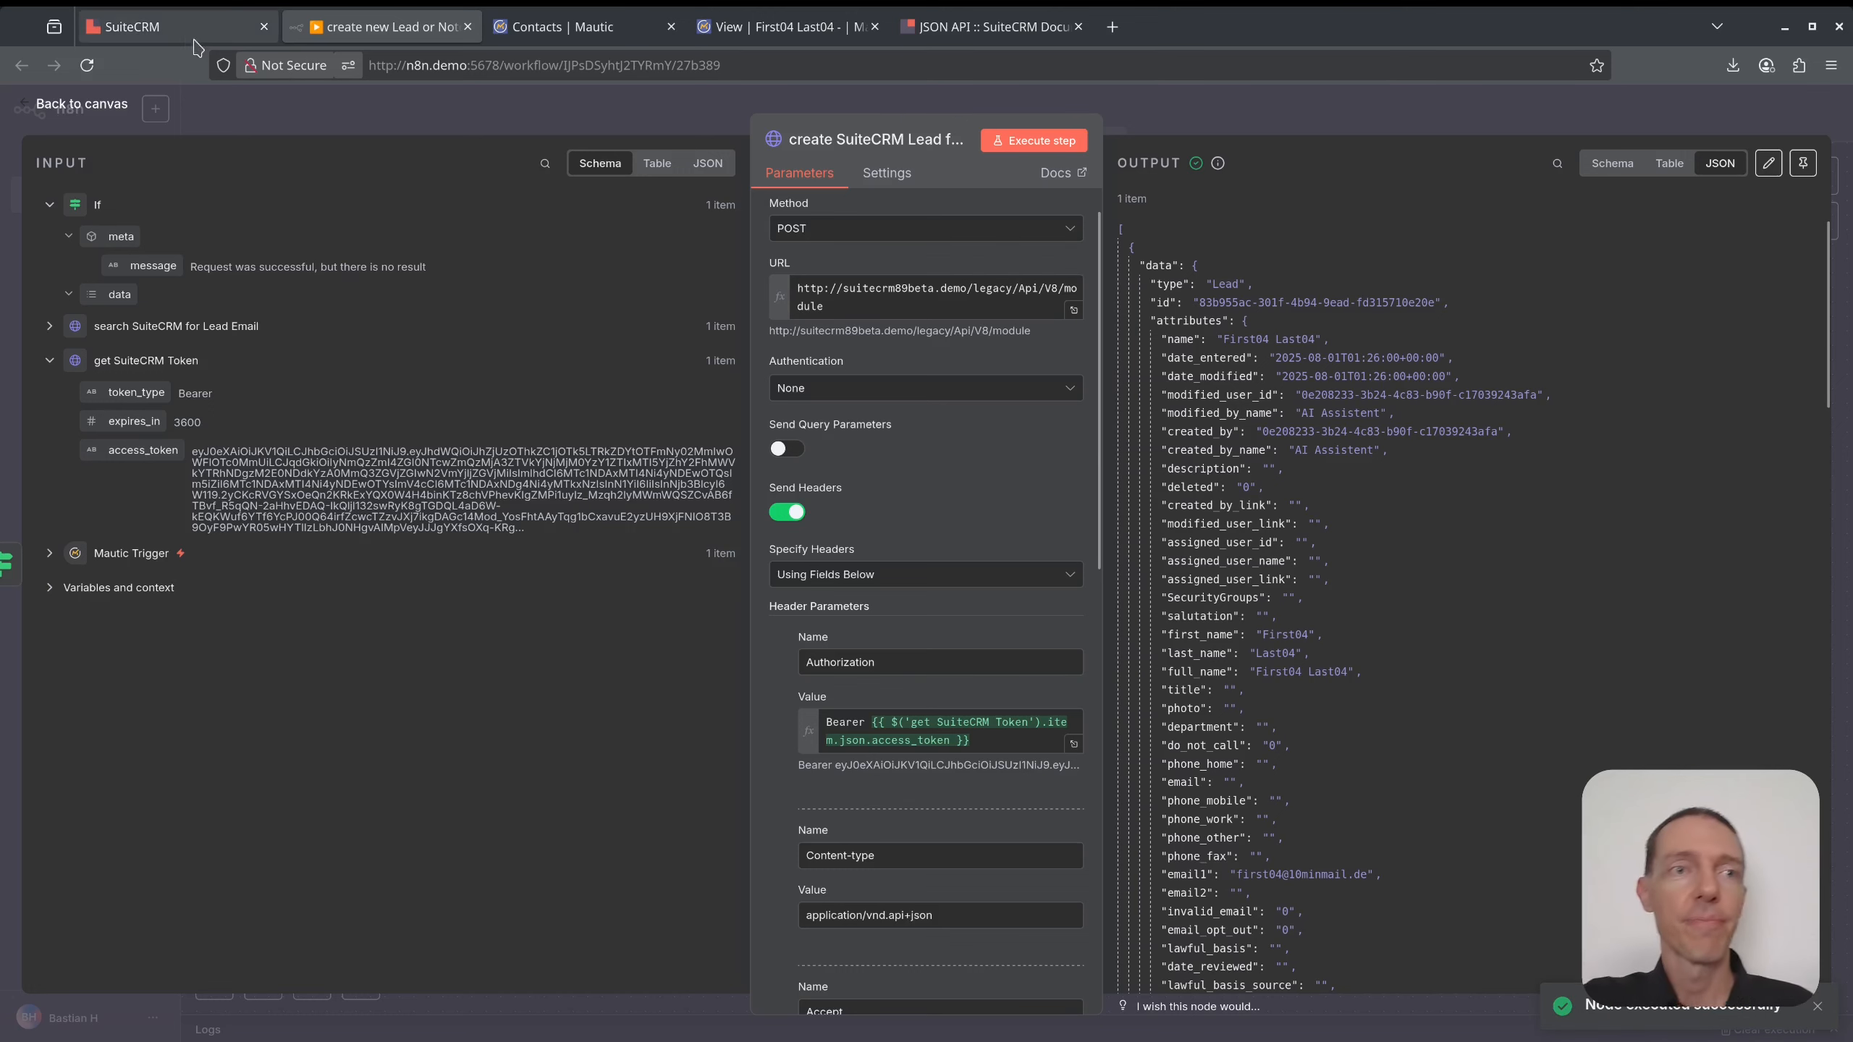
- Check the returned lead data and search SuiteCRM for the lead's e-mail address
{"action": "left_click_drag", "start_coordinate": [1257, 308], "coordinate": [1331, 524]}
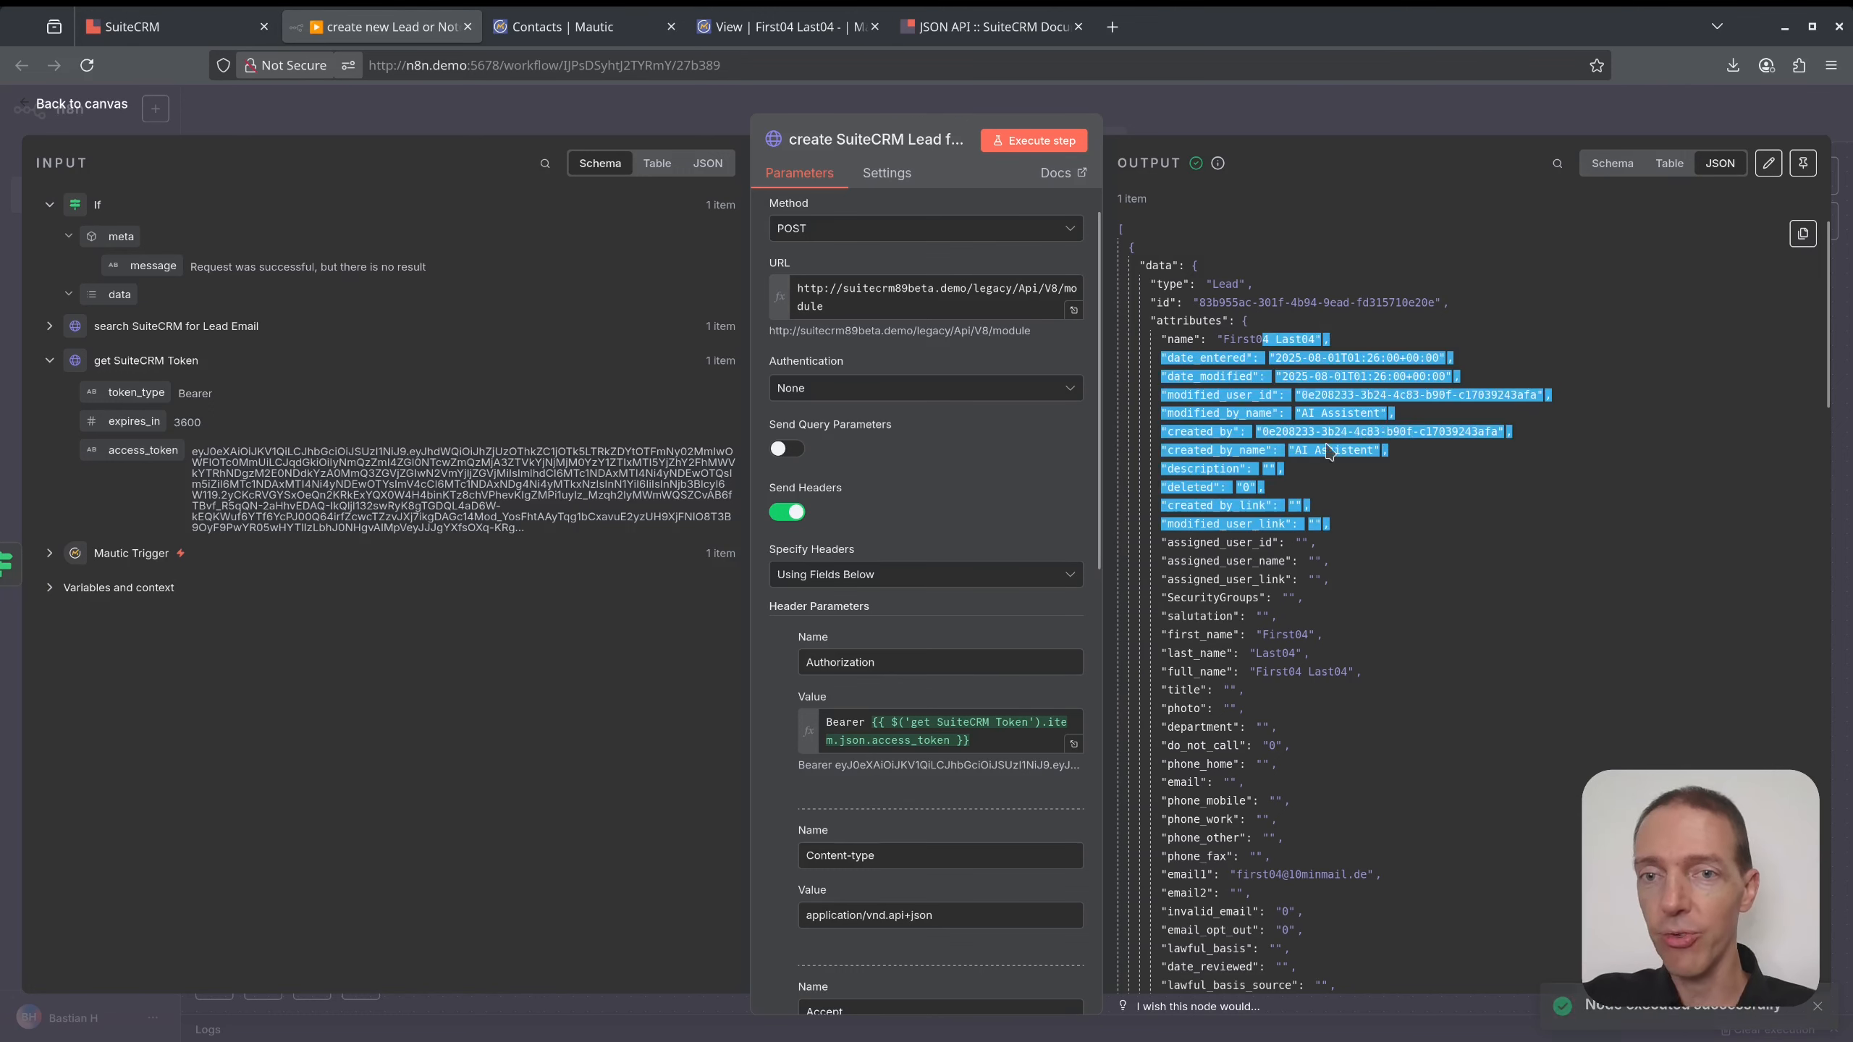
{"action": "left_click", "coordinate": [175, 26]}
{"action": "left_click", "coordinate": [723, 204]}
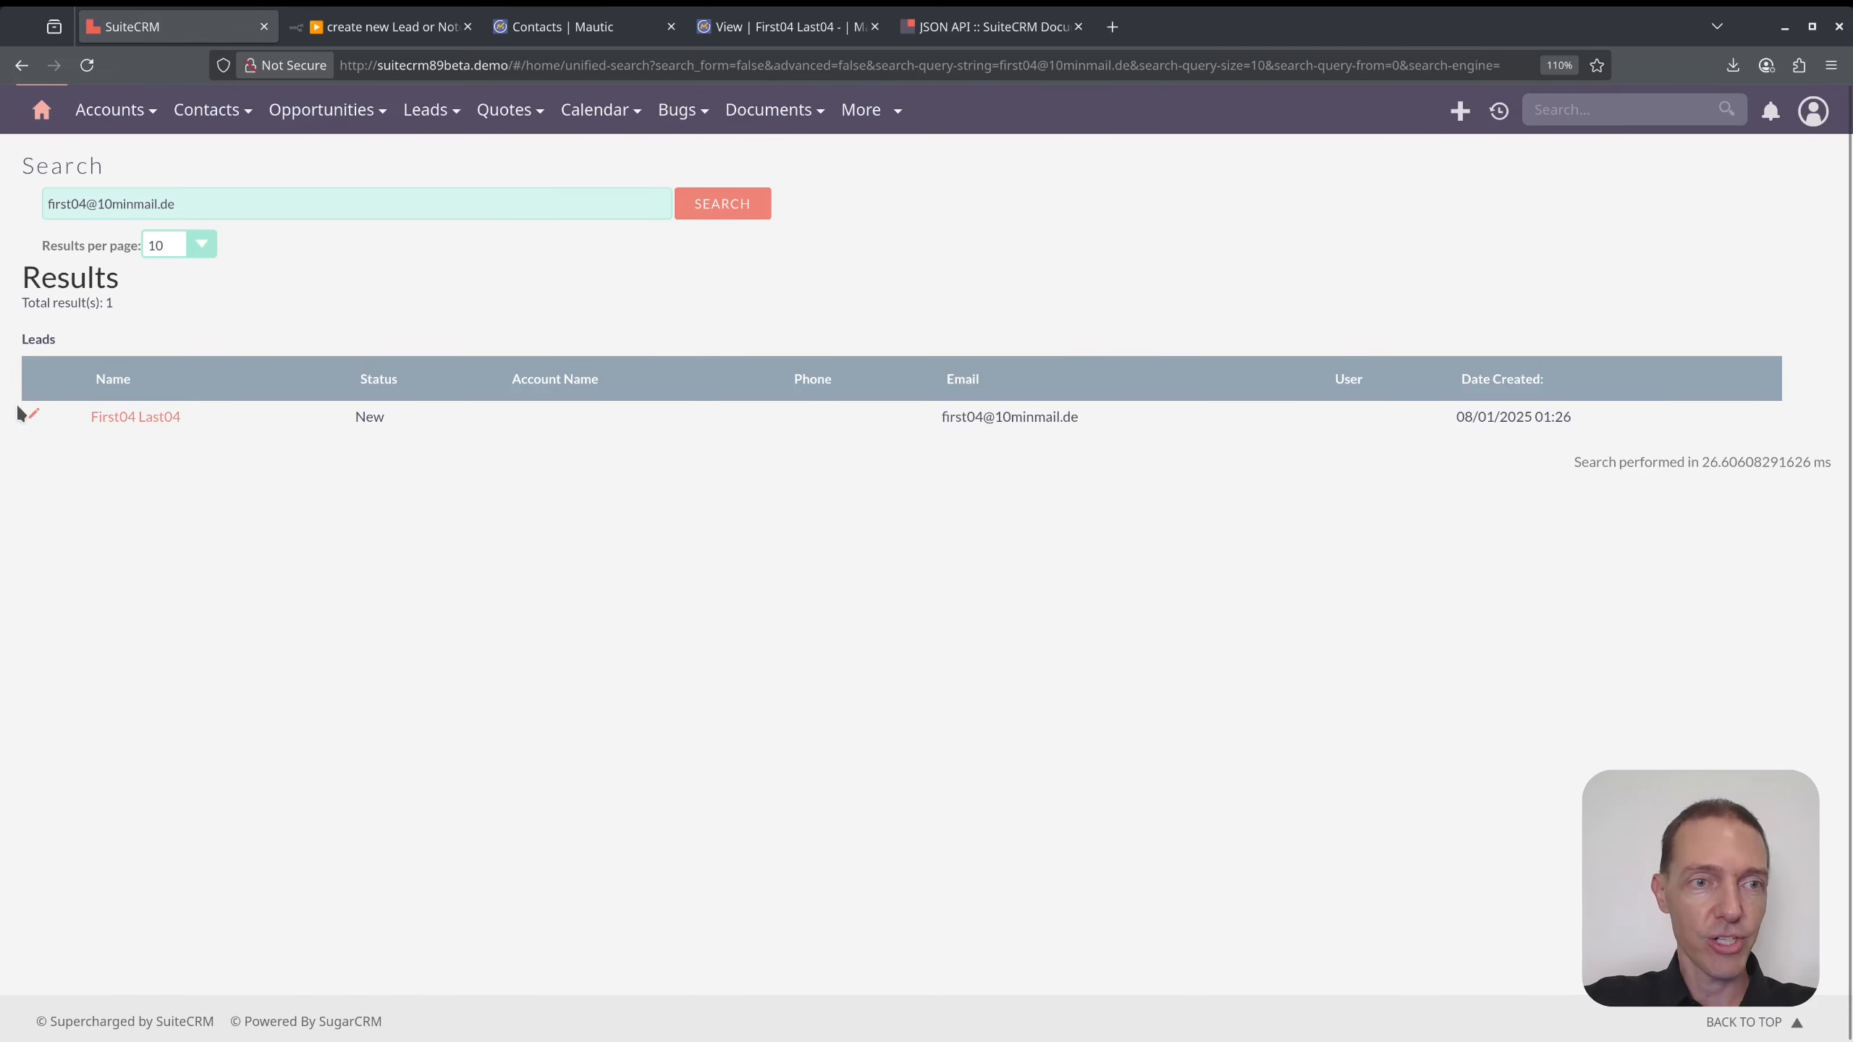
- Open the First04 Last04 lead record, check the full Leads list, and return to the record
{"action": "left_click", "coordinate": [136, 417]}
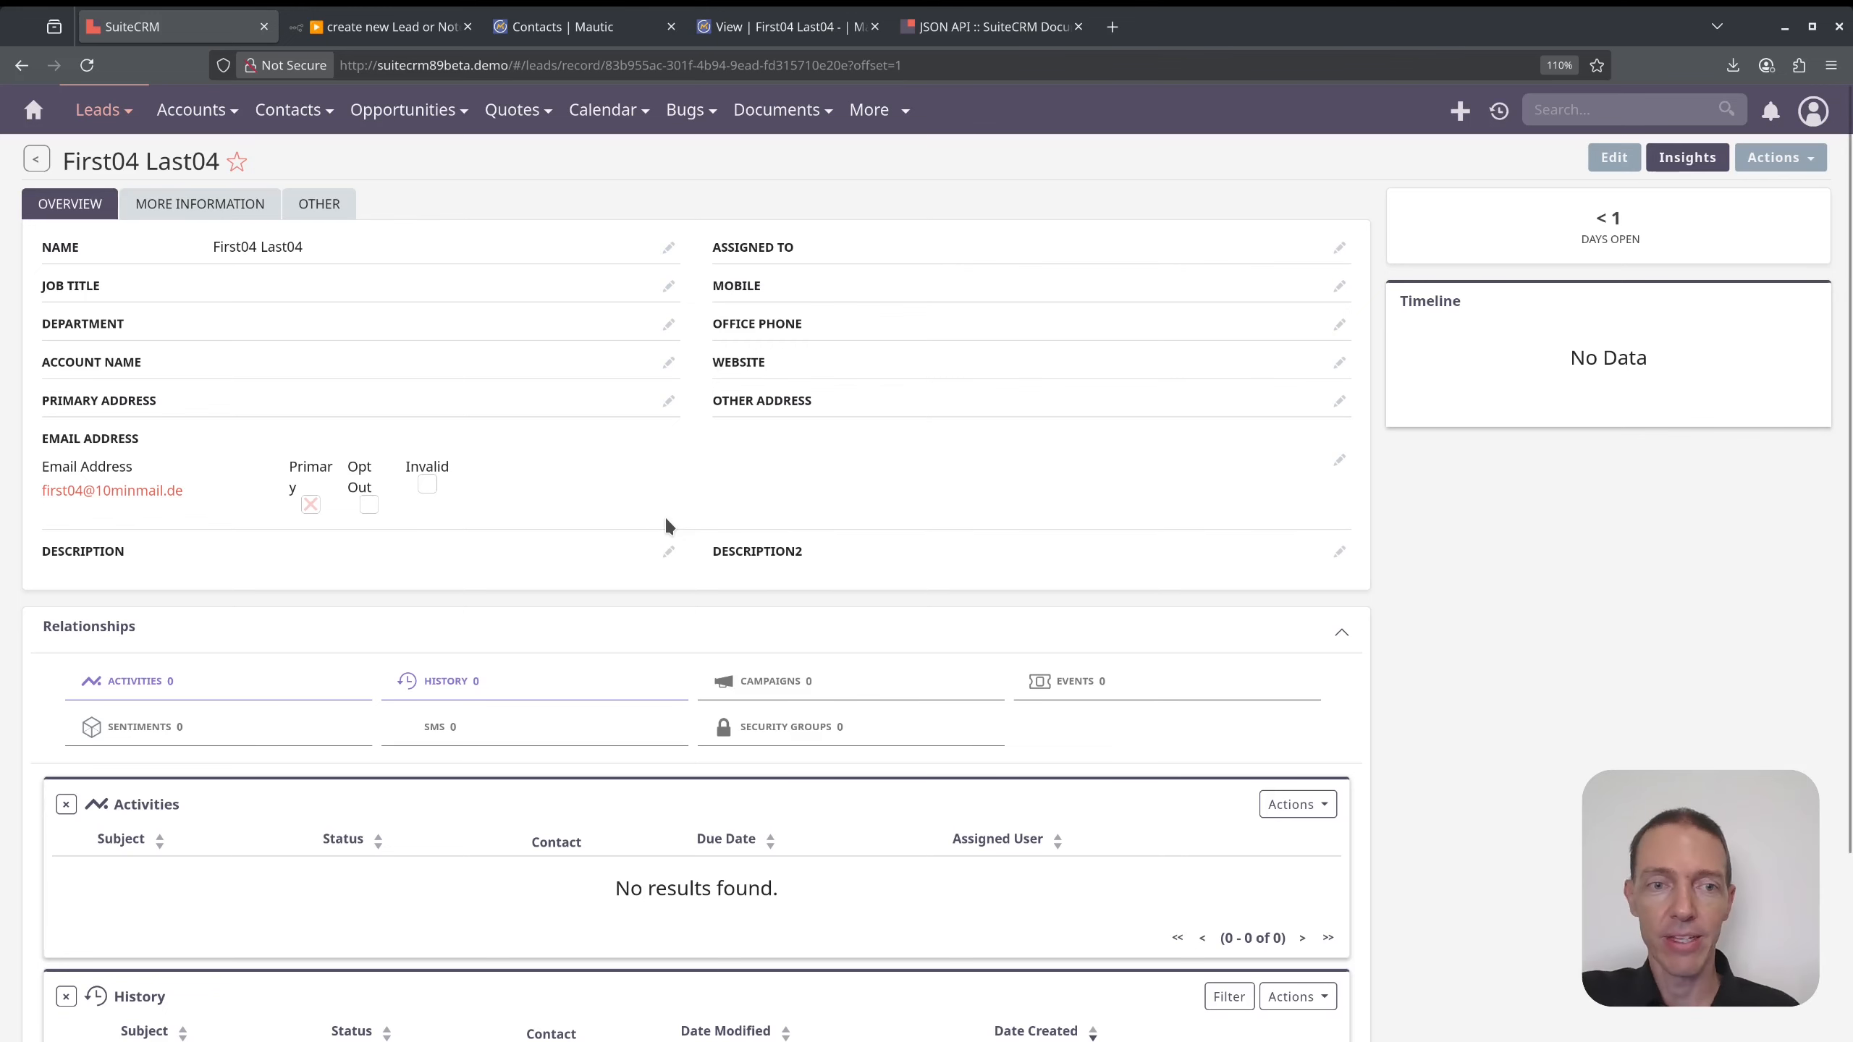
{"action": "scroll", "coordinate": [664, 515], "scroll_direction": "down", "scroll_amount": 3}
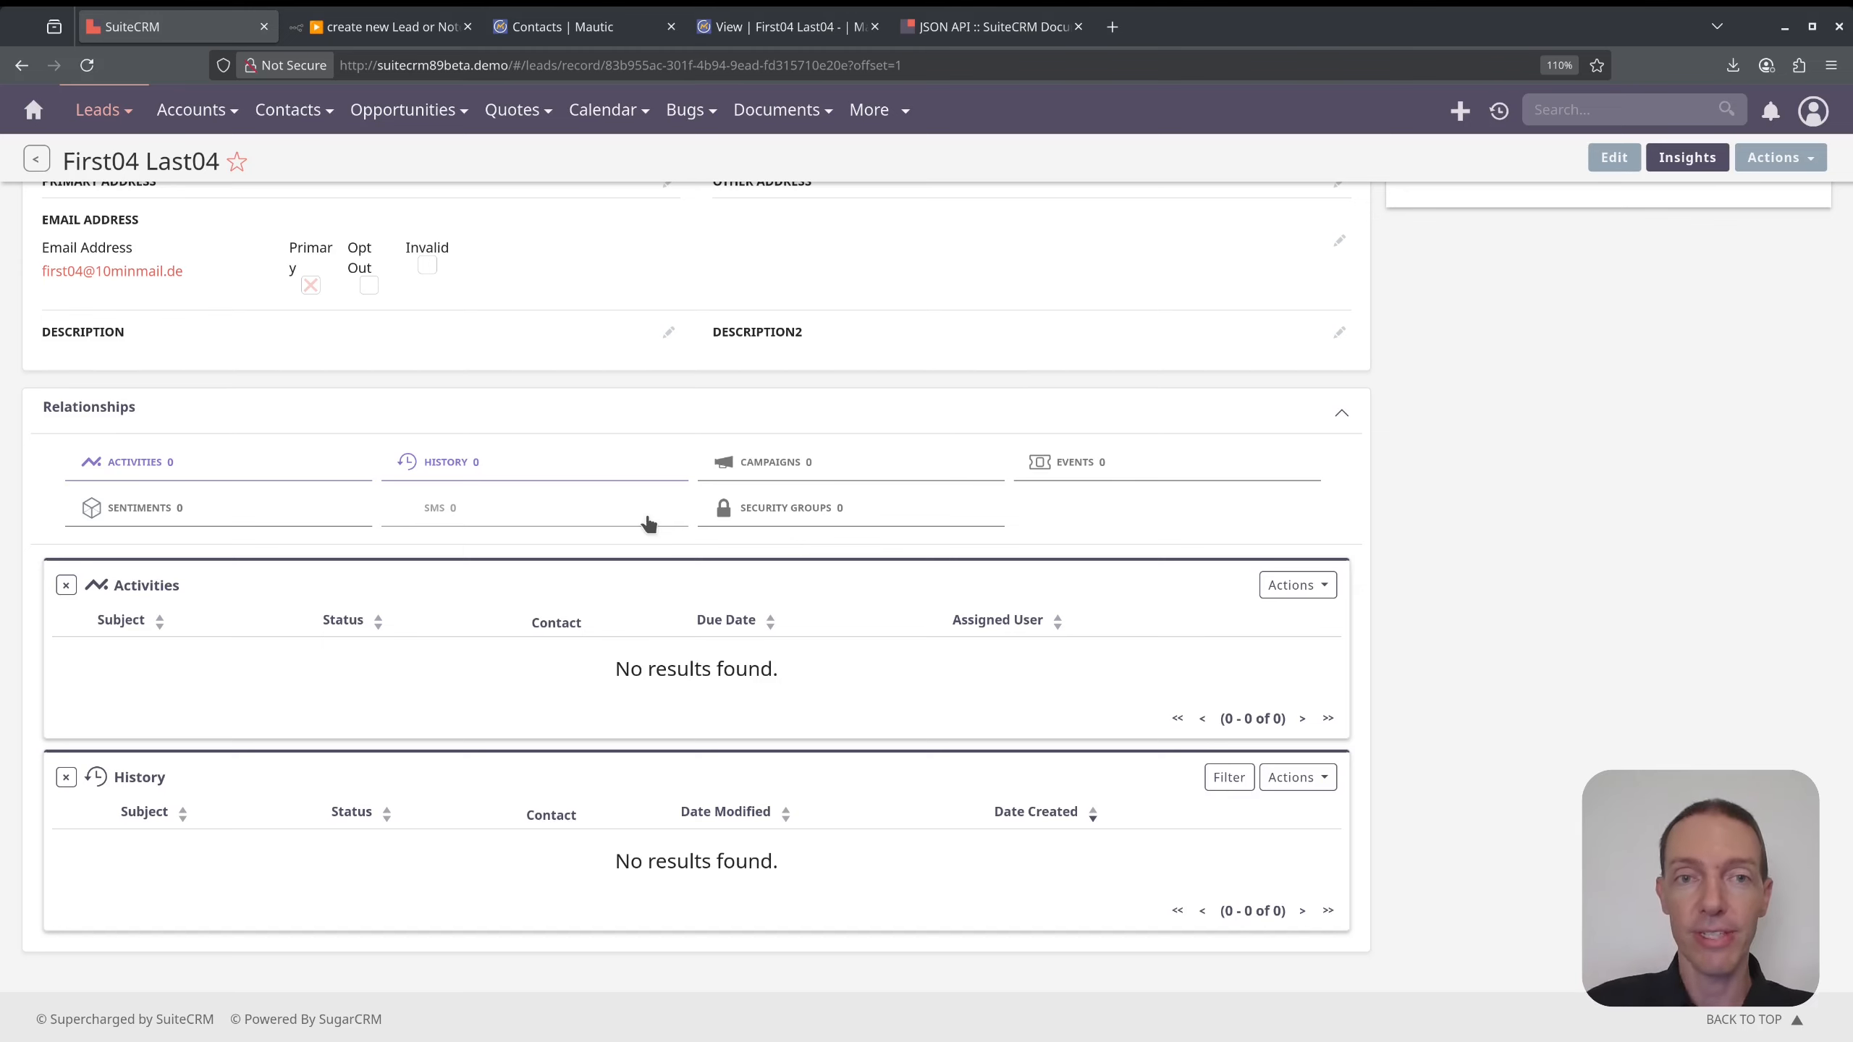
{"action": "scroll", "coordinate": [360, 273], "scroll_direction": "up", "scroll_amount": 3}
{"action": "left_click_drag", "start_coordinate": [186, 492], "coordinate": [42, 494]}
{"action": "left_click", "coordinate": [200, 497]}
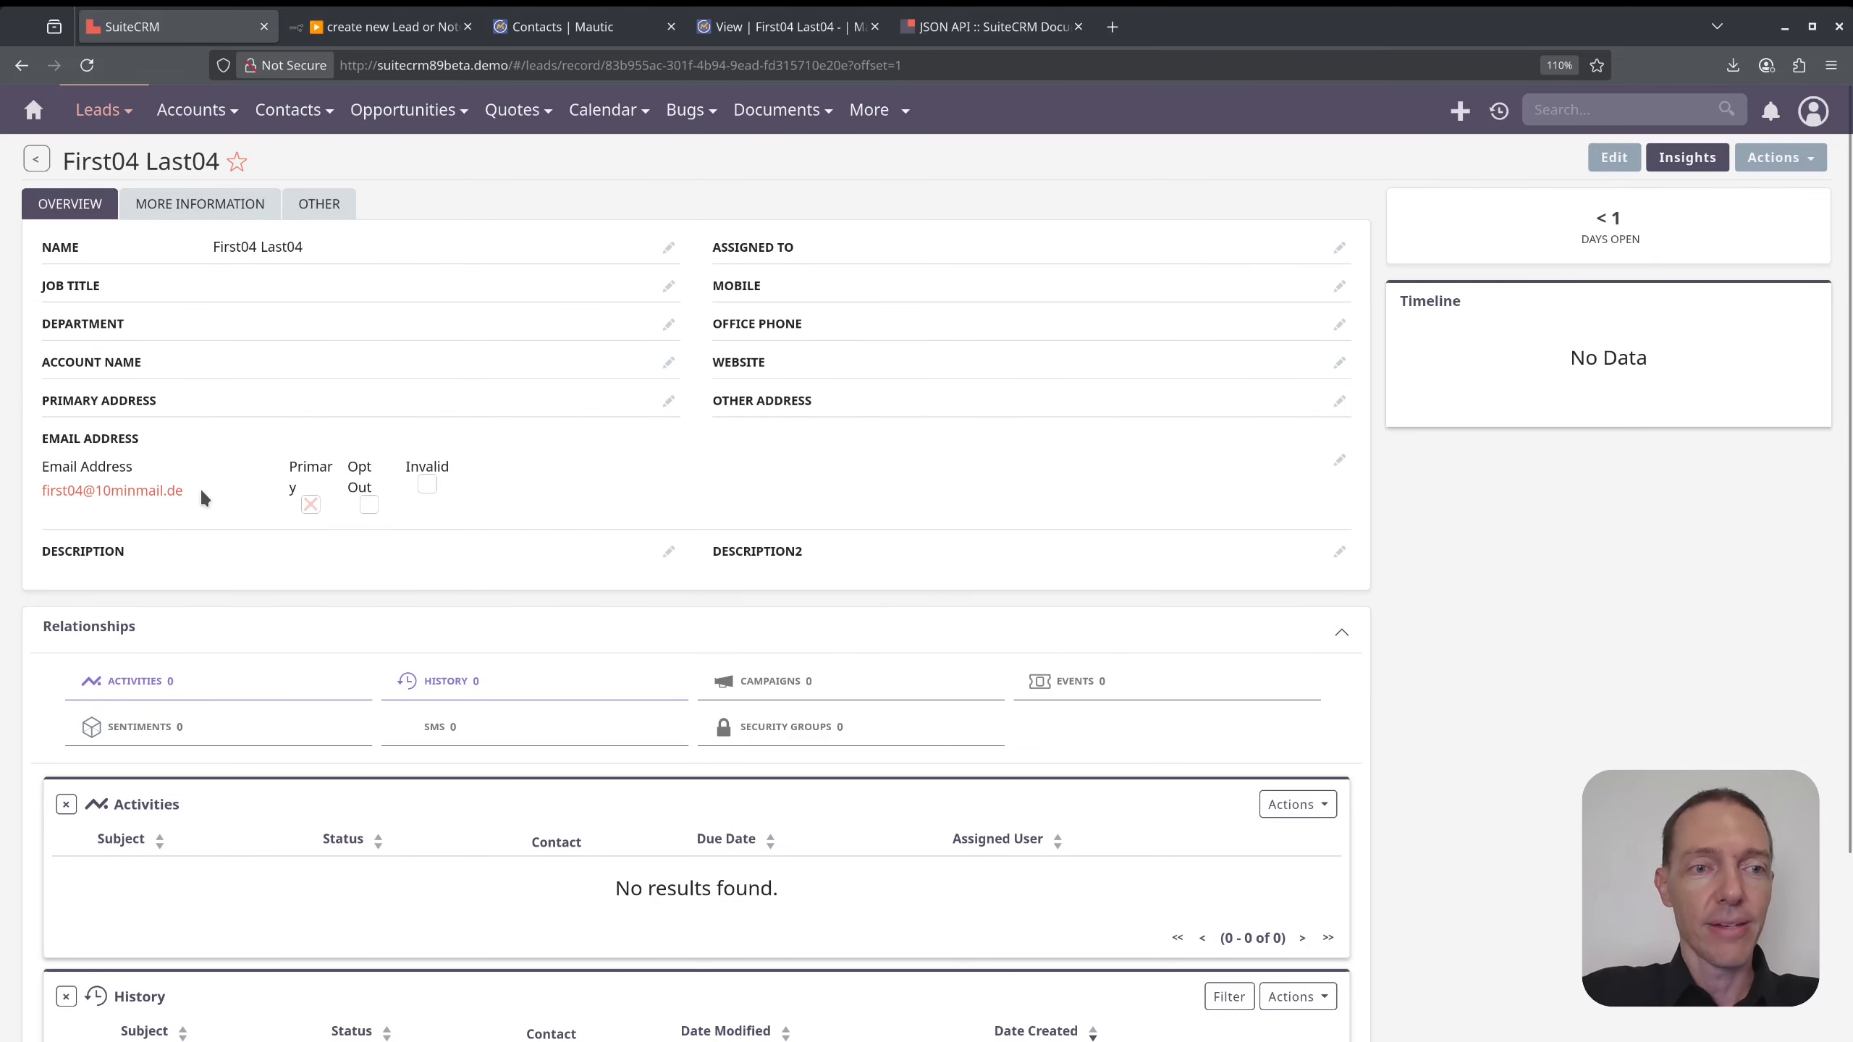
{"action": "mouse_move", "coordinate": [102, 111]}
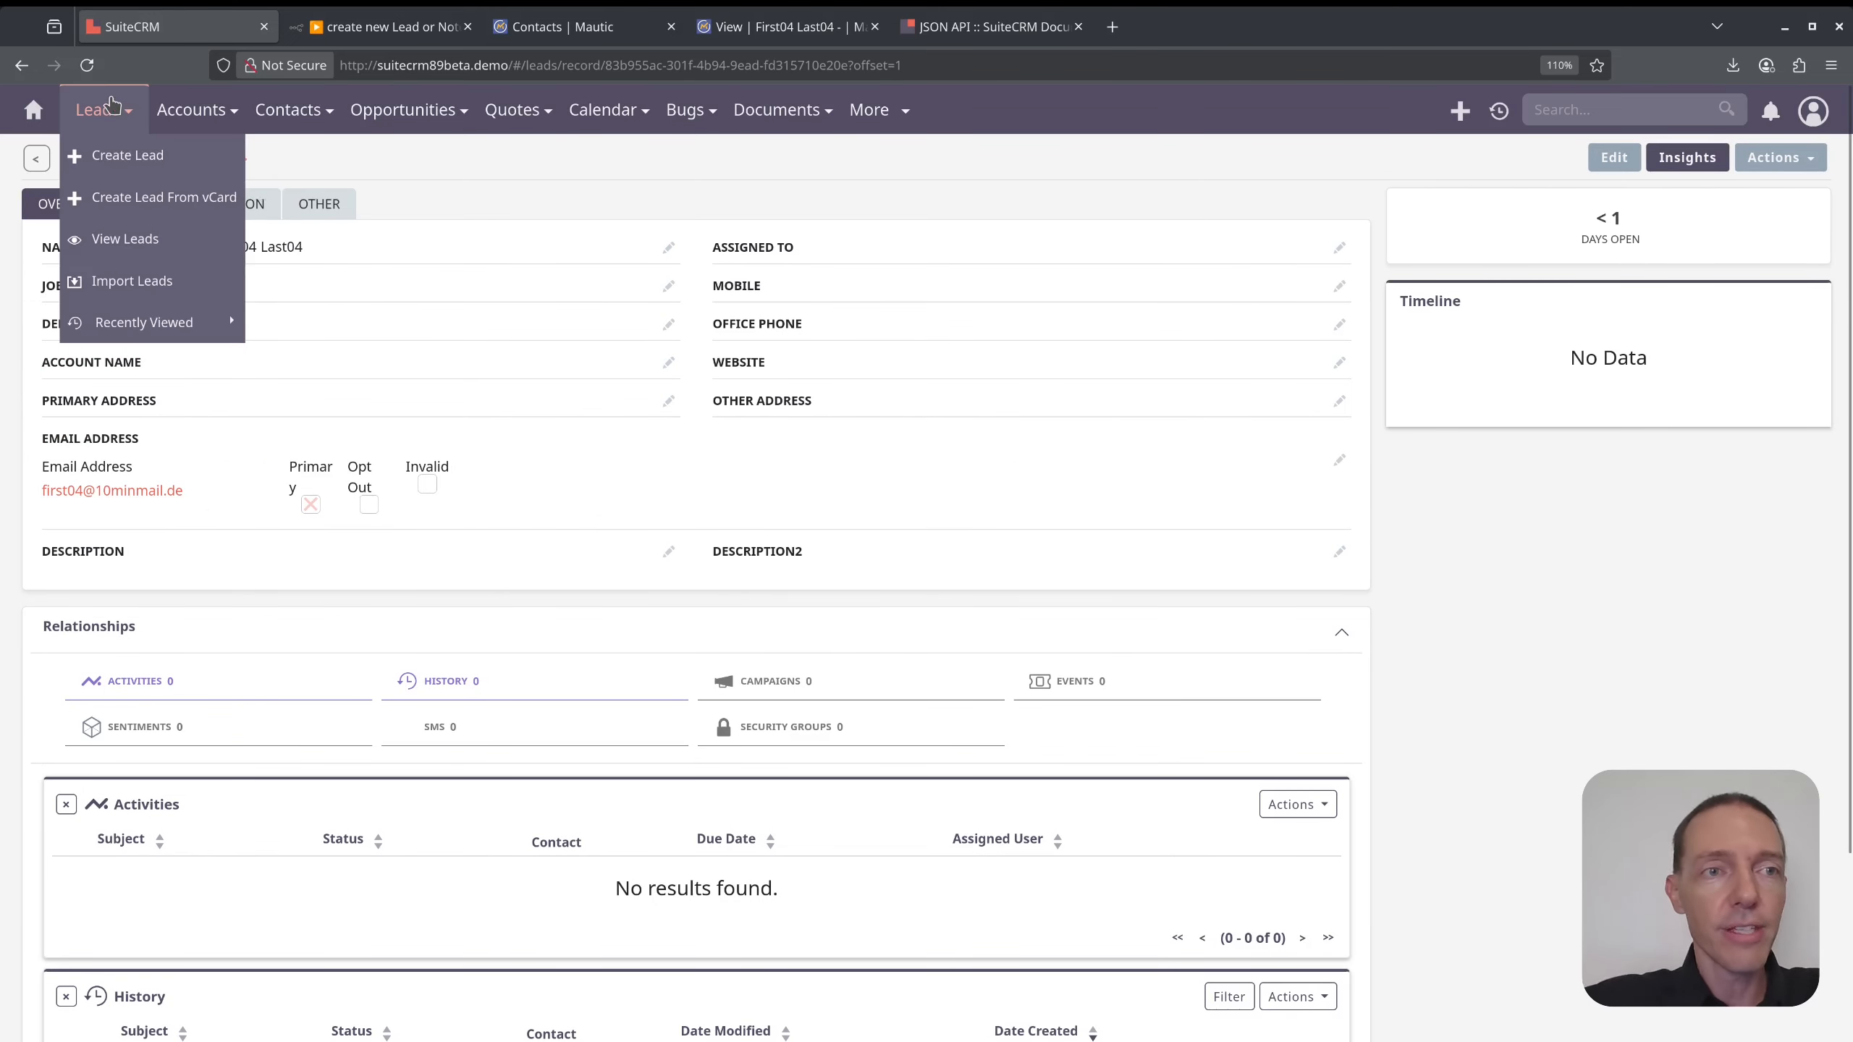
{"action": "left_click", "coordinate": [133, 238]}
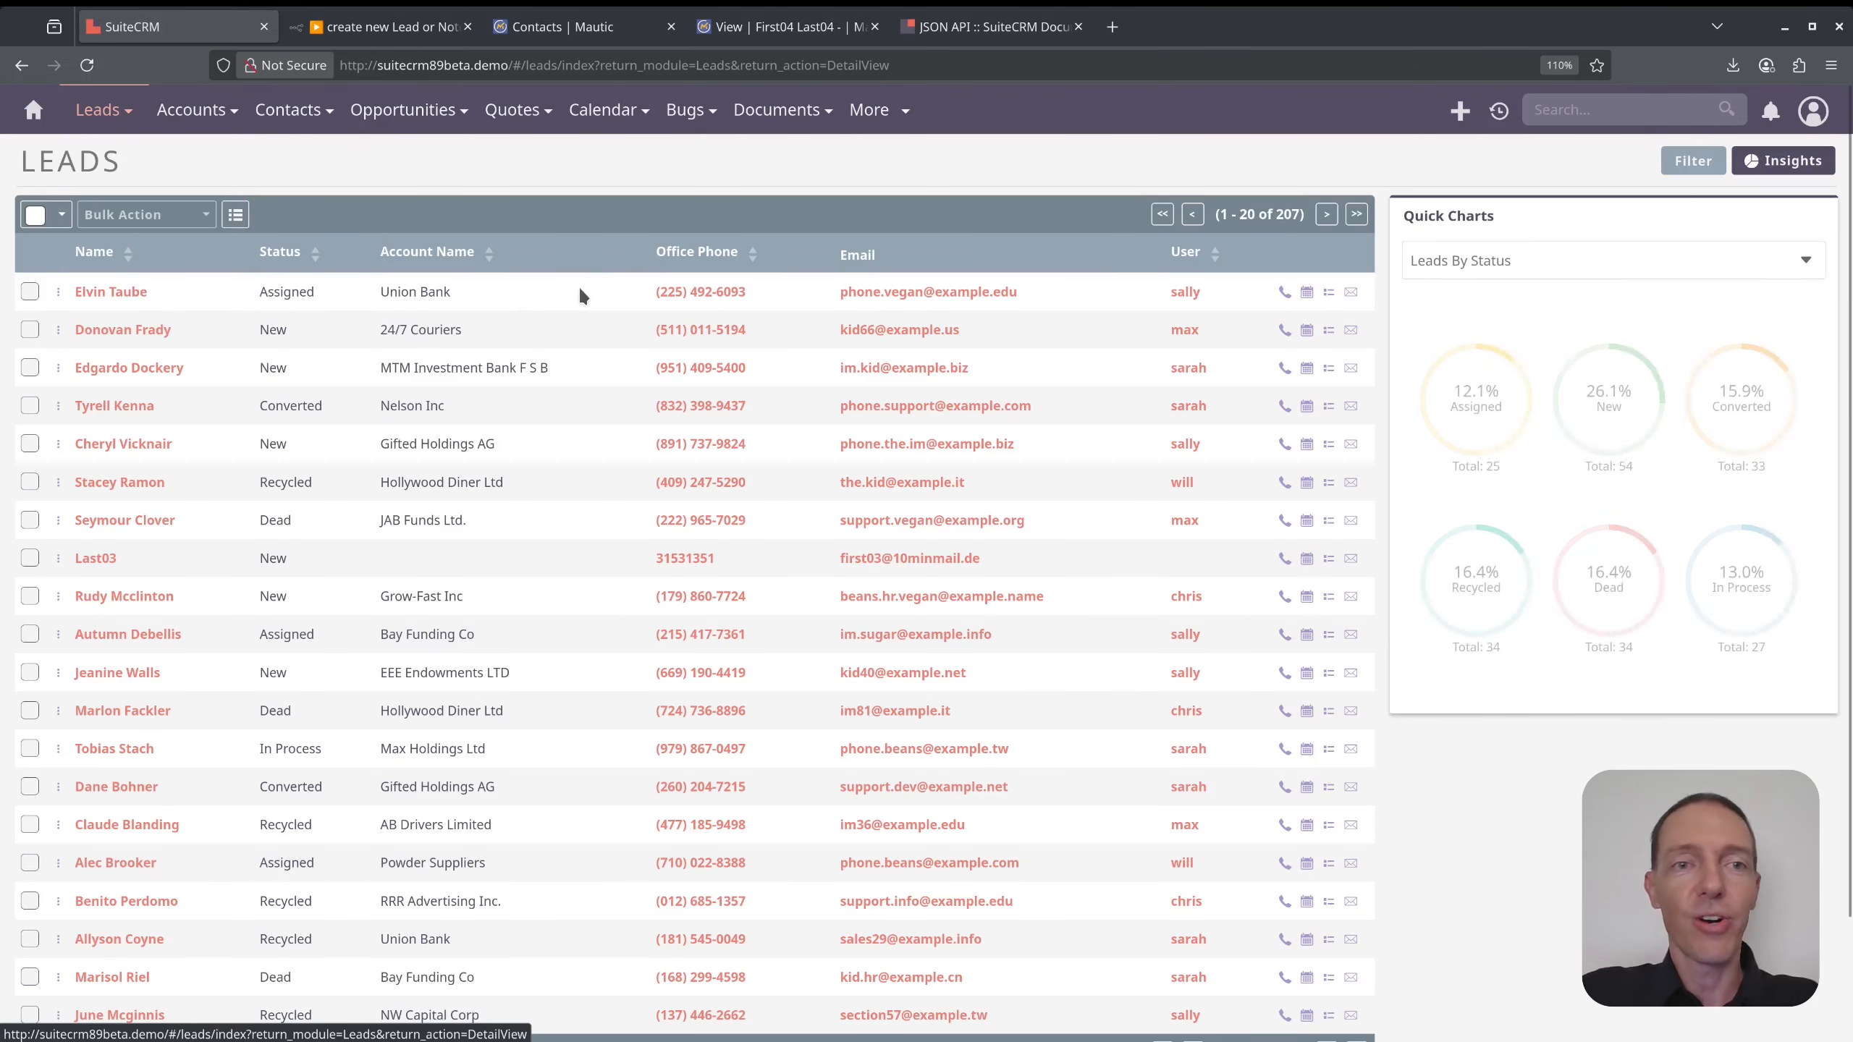
{"action": "key", "text": "alt+Left"}
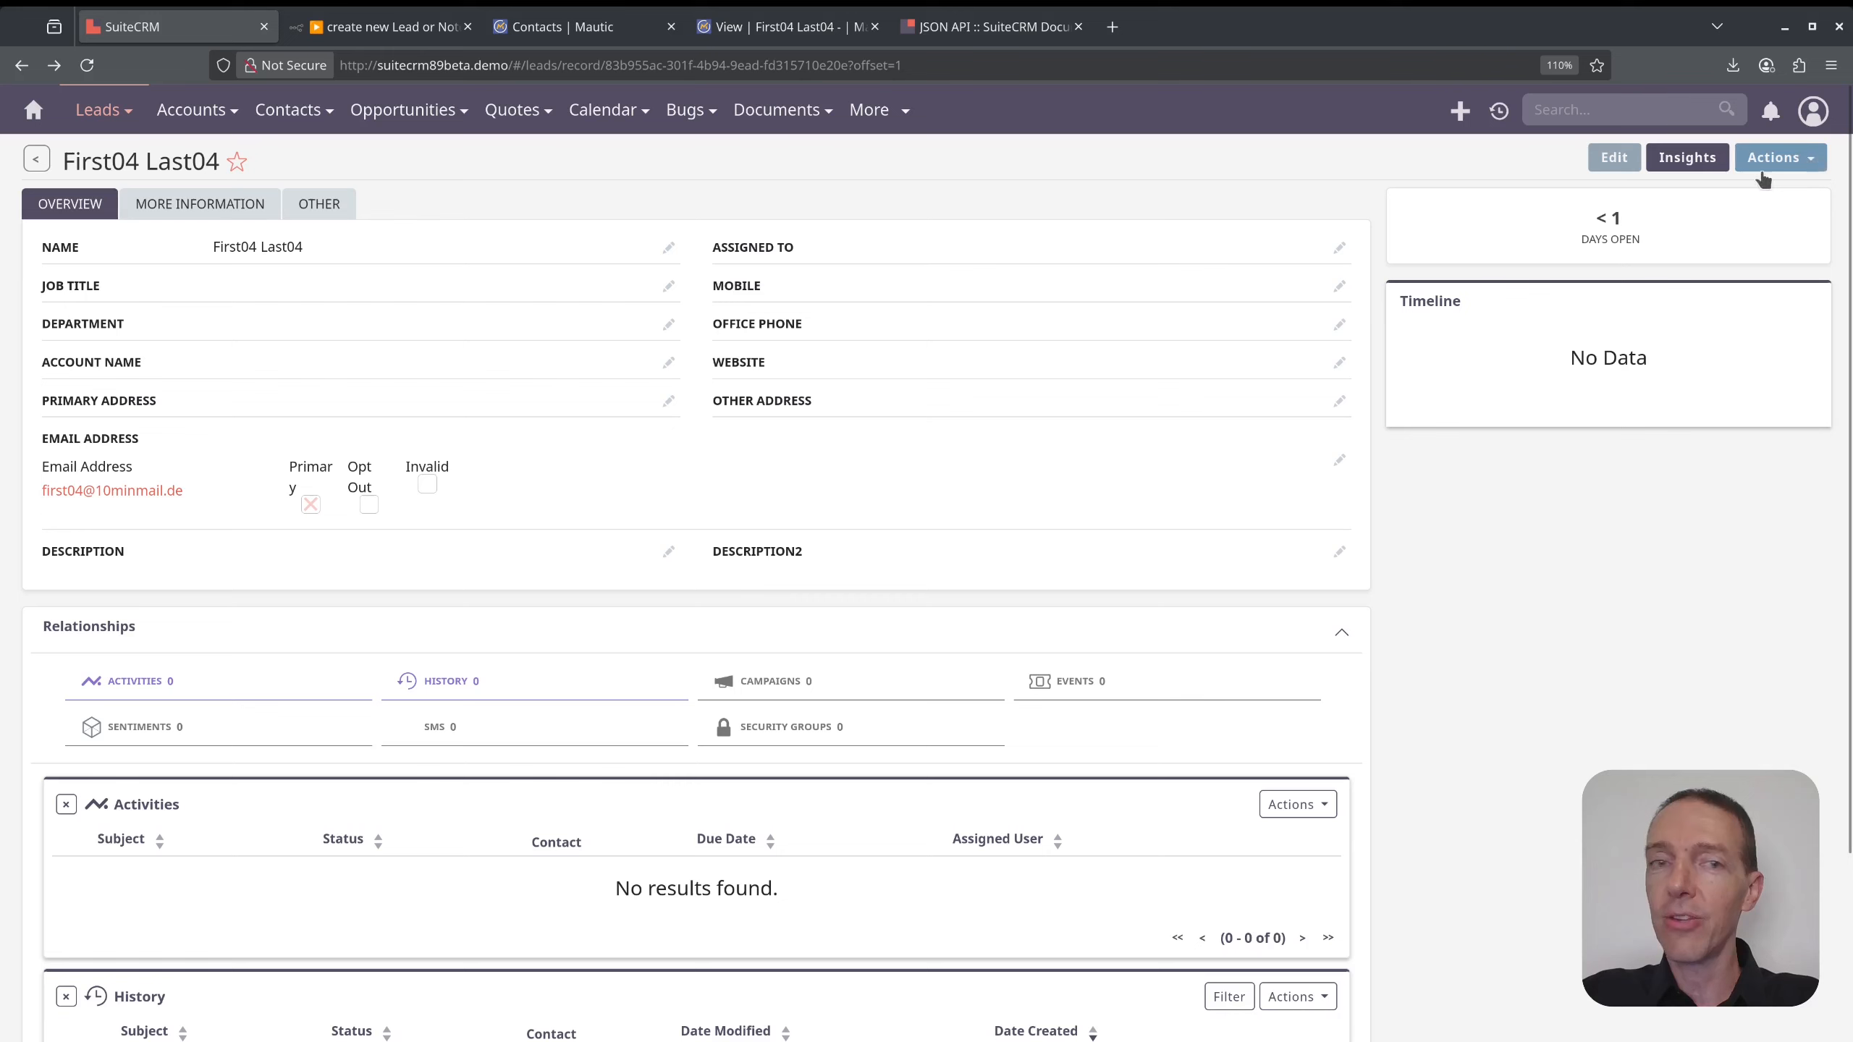
- Duplicate the First04 Last04 lead and rename it First05 Last05
{"action": "left_click", "coordinate": [1806, 161]}
{"action": "left_click", "coordinate": [1765, 213]}
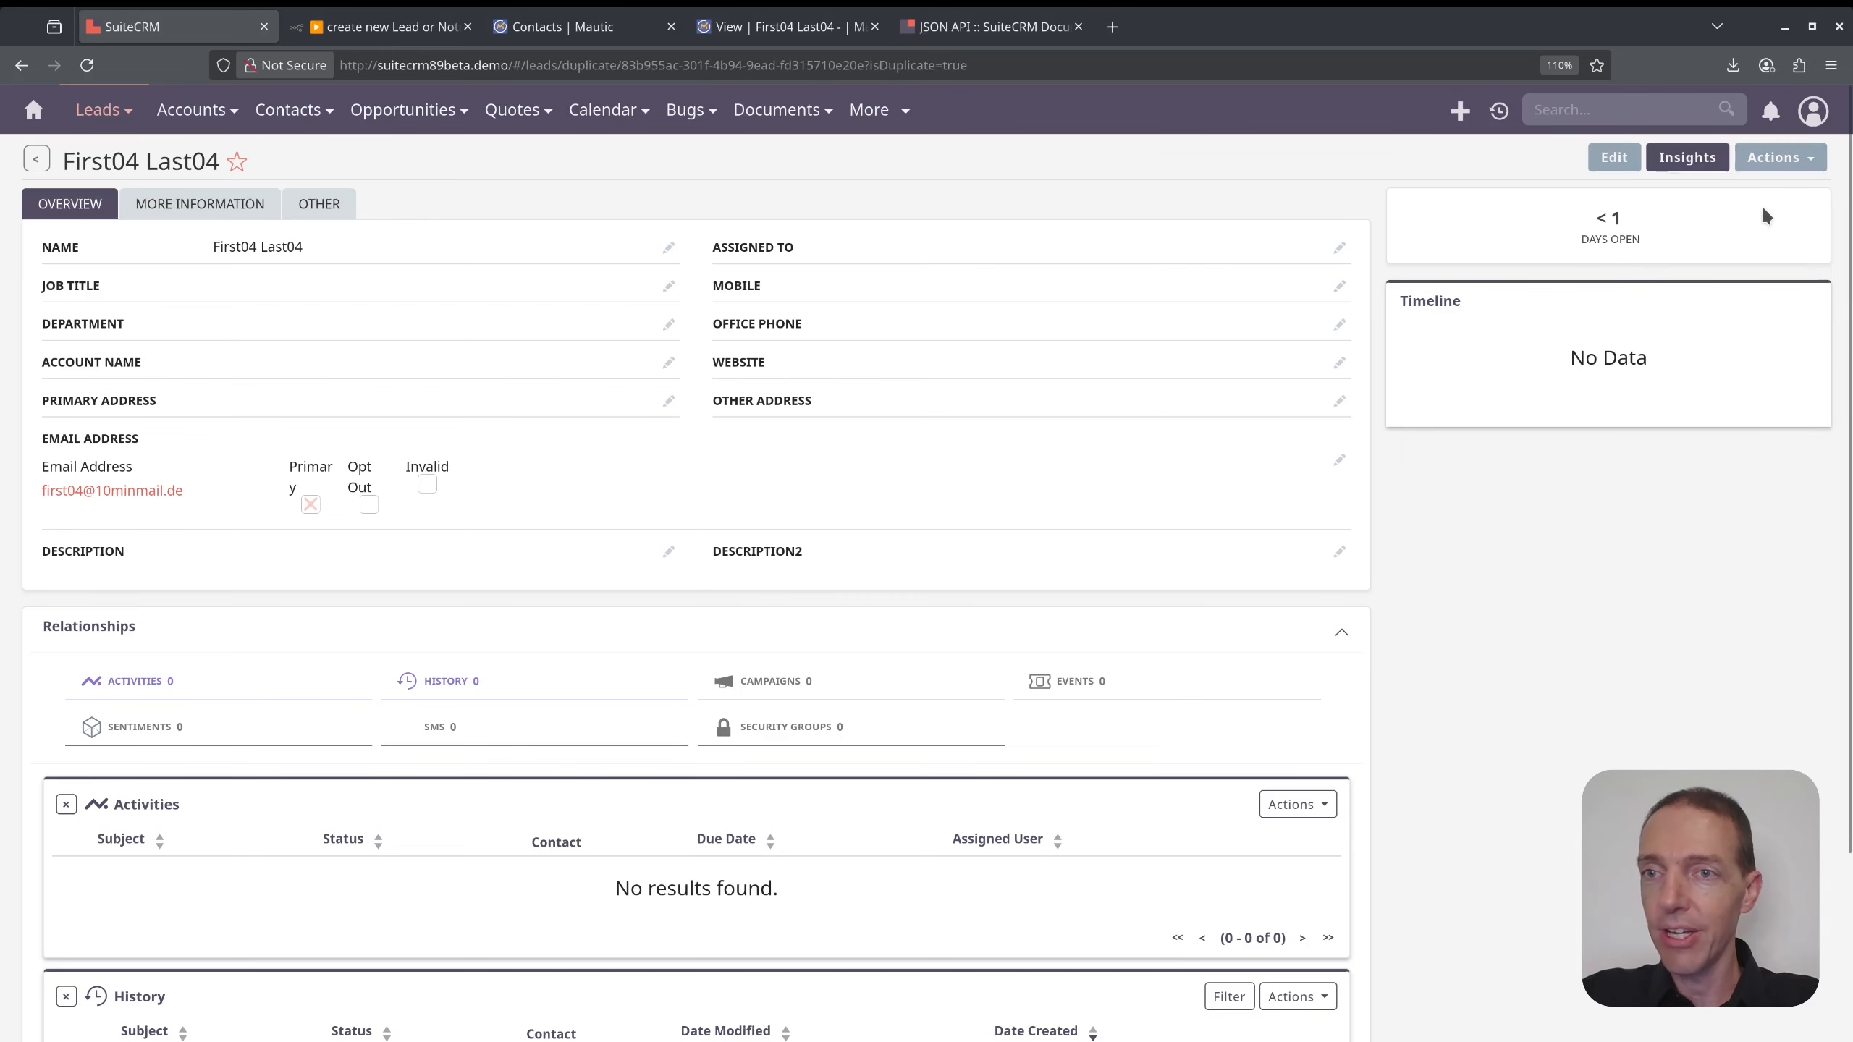
{"action": "left_click", "coordinate": [401, 302]}
{"action": "key", "text": "BackSpace"}
{"action": "type", "text": "5"}
{"action": "key", "text": "Tab"}
{"action": "key", "text": "shift+Left"}
{"action": "type", "text": "5"}
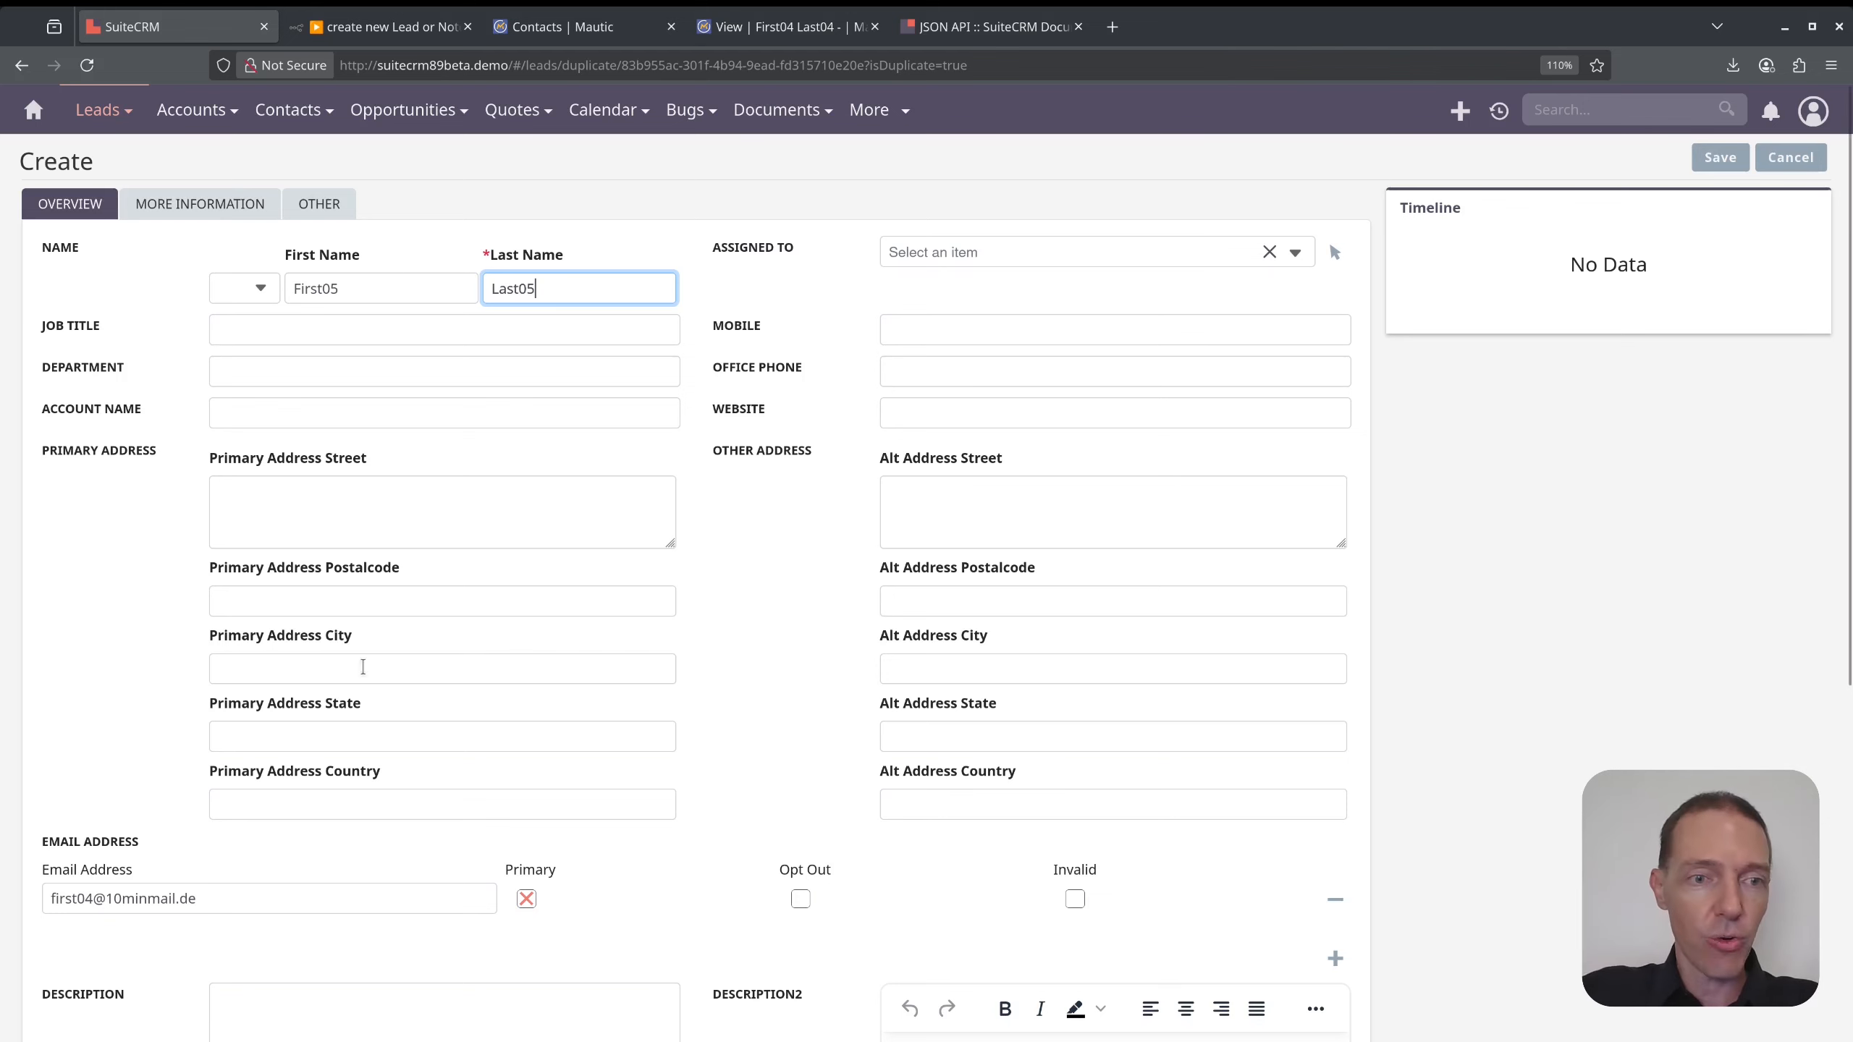
- Change the 4 in the duplicate's e-mail address to 5 and save the new lead
{"action": "scroll", "coordinate": [359, 665], "scroll_direction": "down", "scroll_amount": 7}
{"action": "left_click", "coordinate": [86, 369]}
{"action": "key", "text": "shift+Right"}
{"action": "type", "text": "5"}
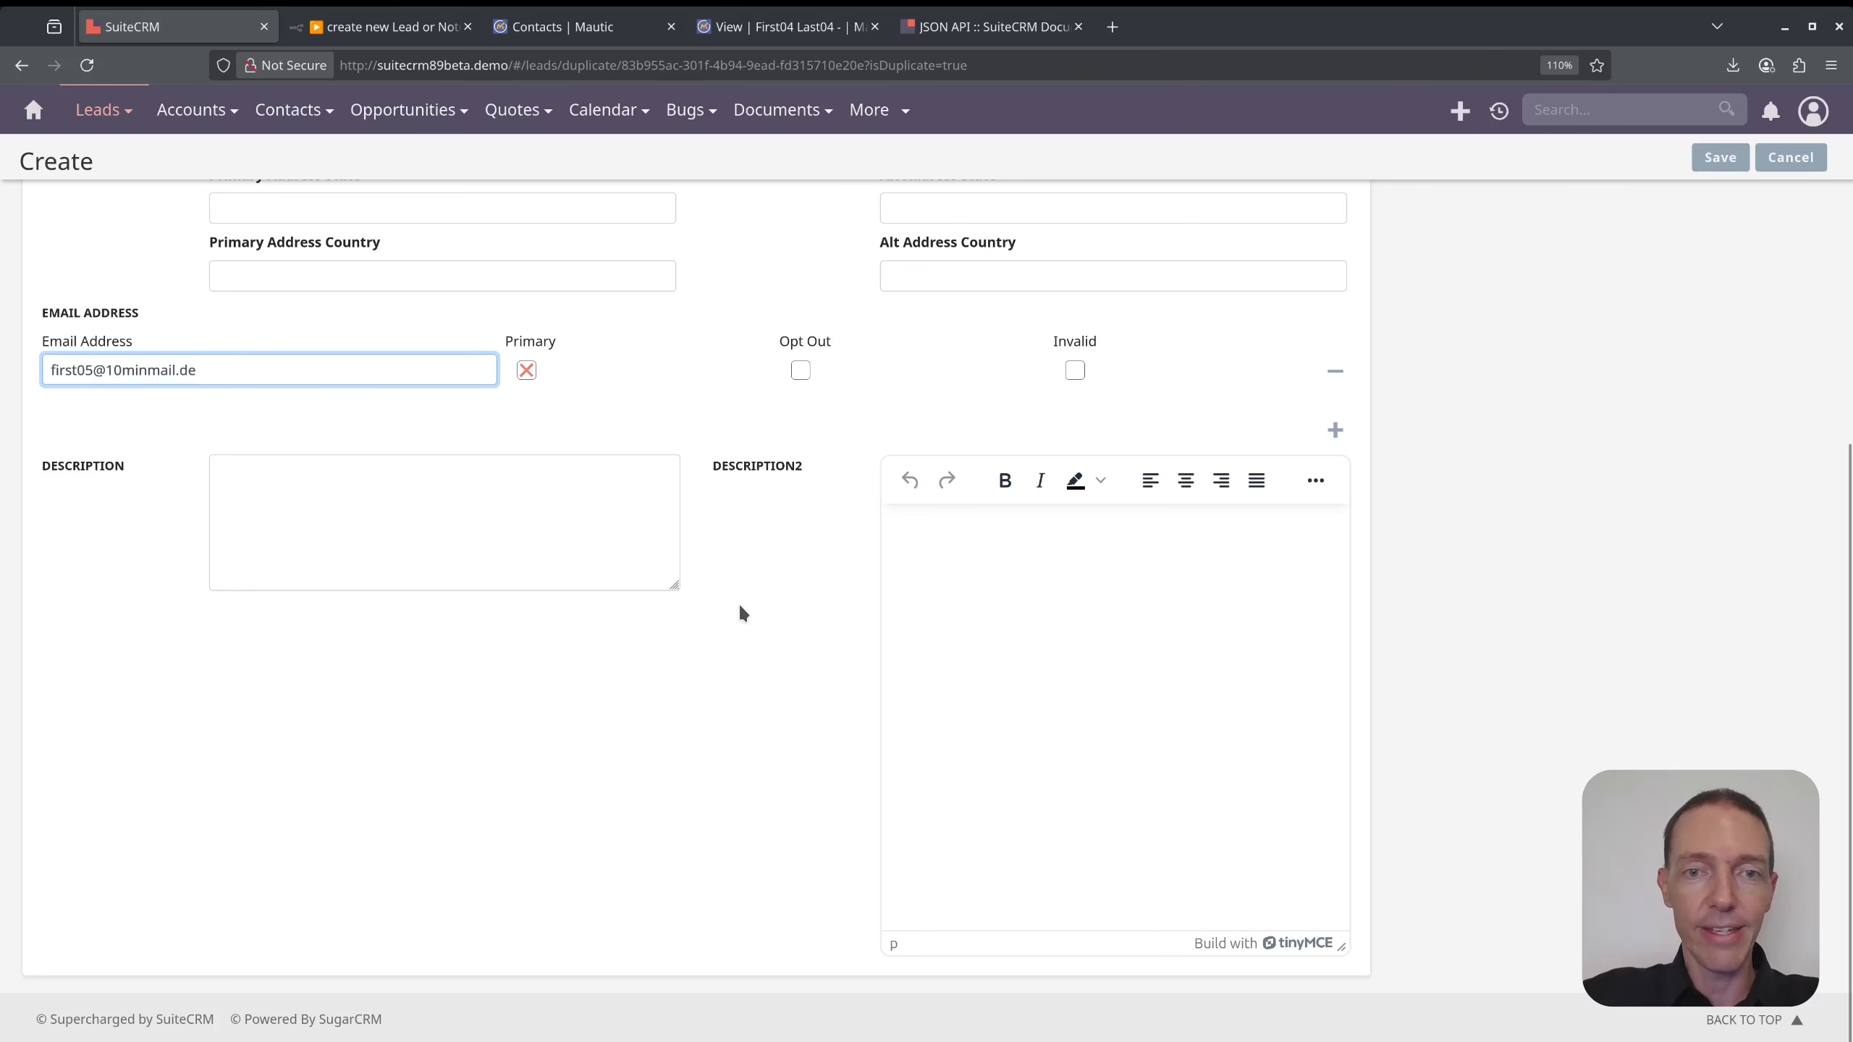
{"action": "left_click", "coordinate": [1710, 162]}
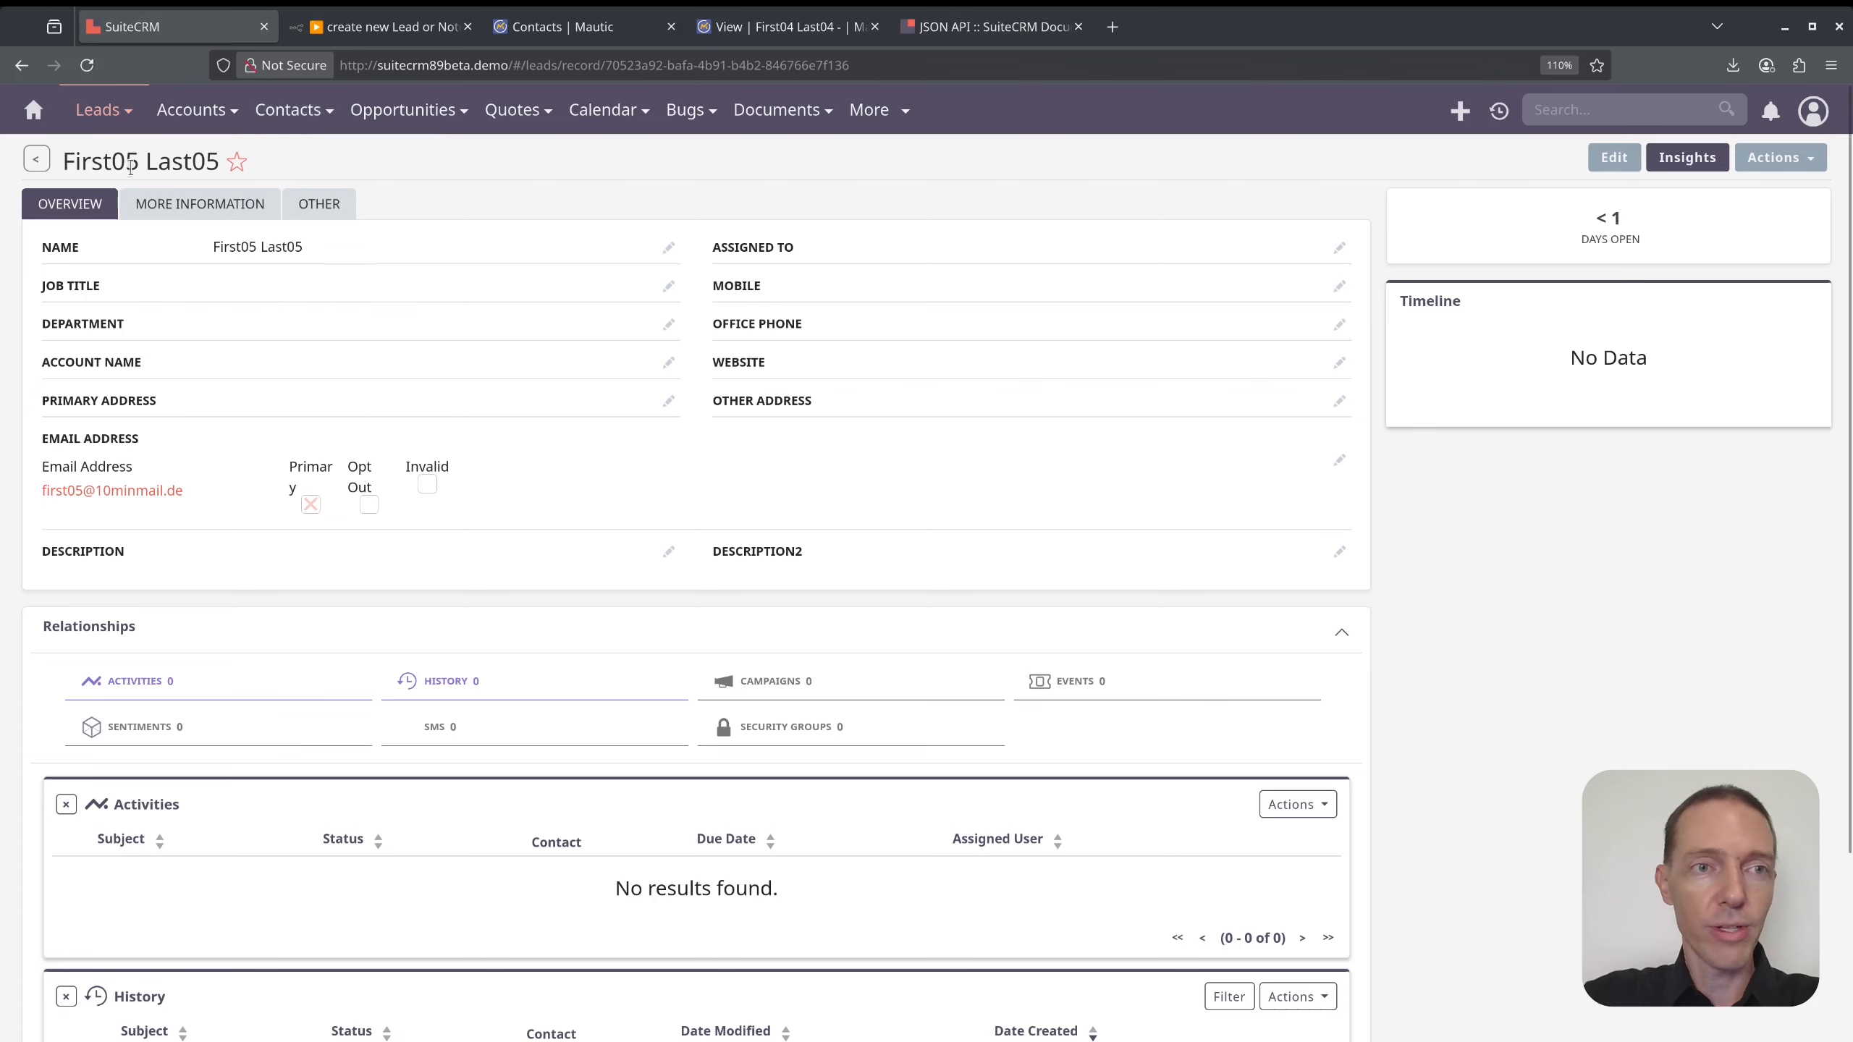
- Search the SuiteCRM leads for first04 and open the First04 Last04 lead record
{"action": "left_click", "coordinate": [38, 160]}
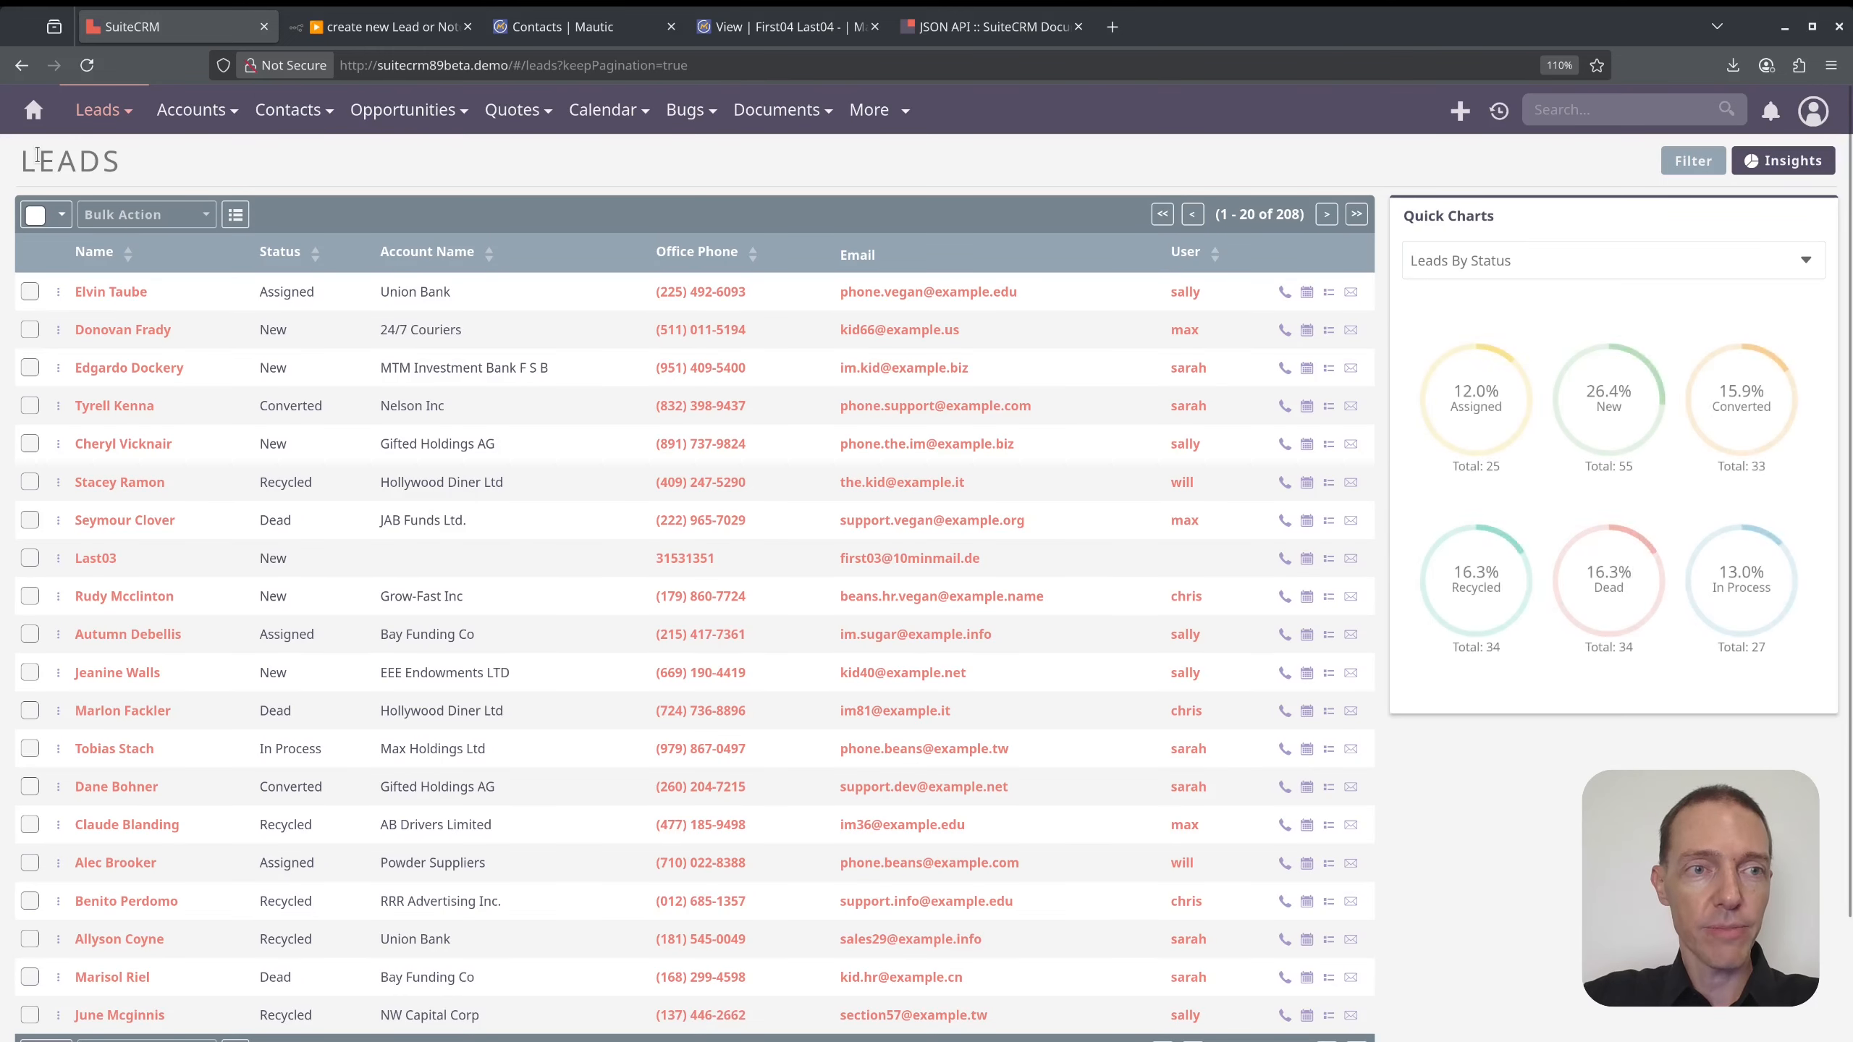
{"action": "left_click", "coordinate": [1605, 111]}
{"action": "key", "text": "ctrl+v"}
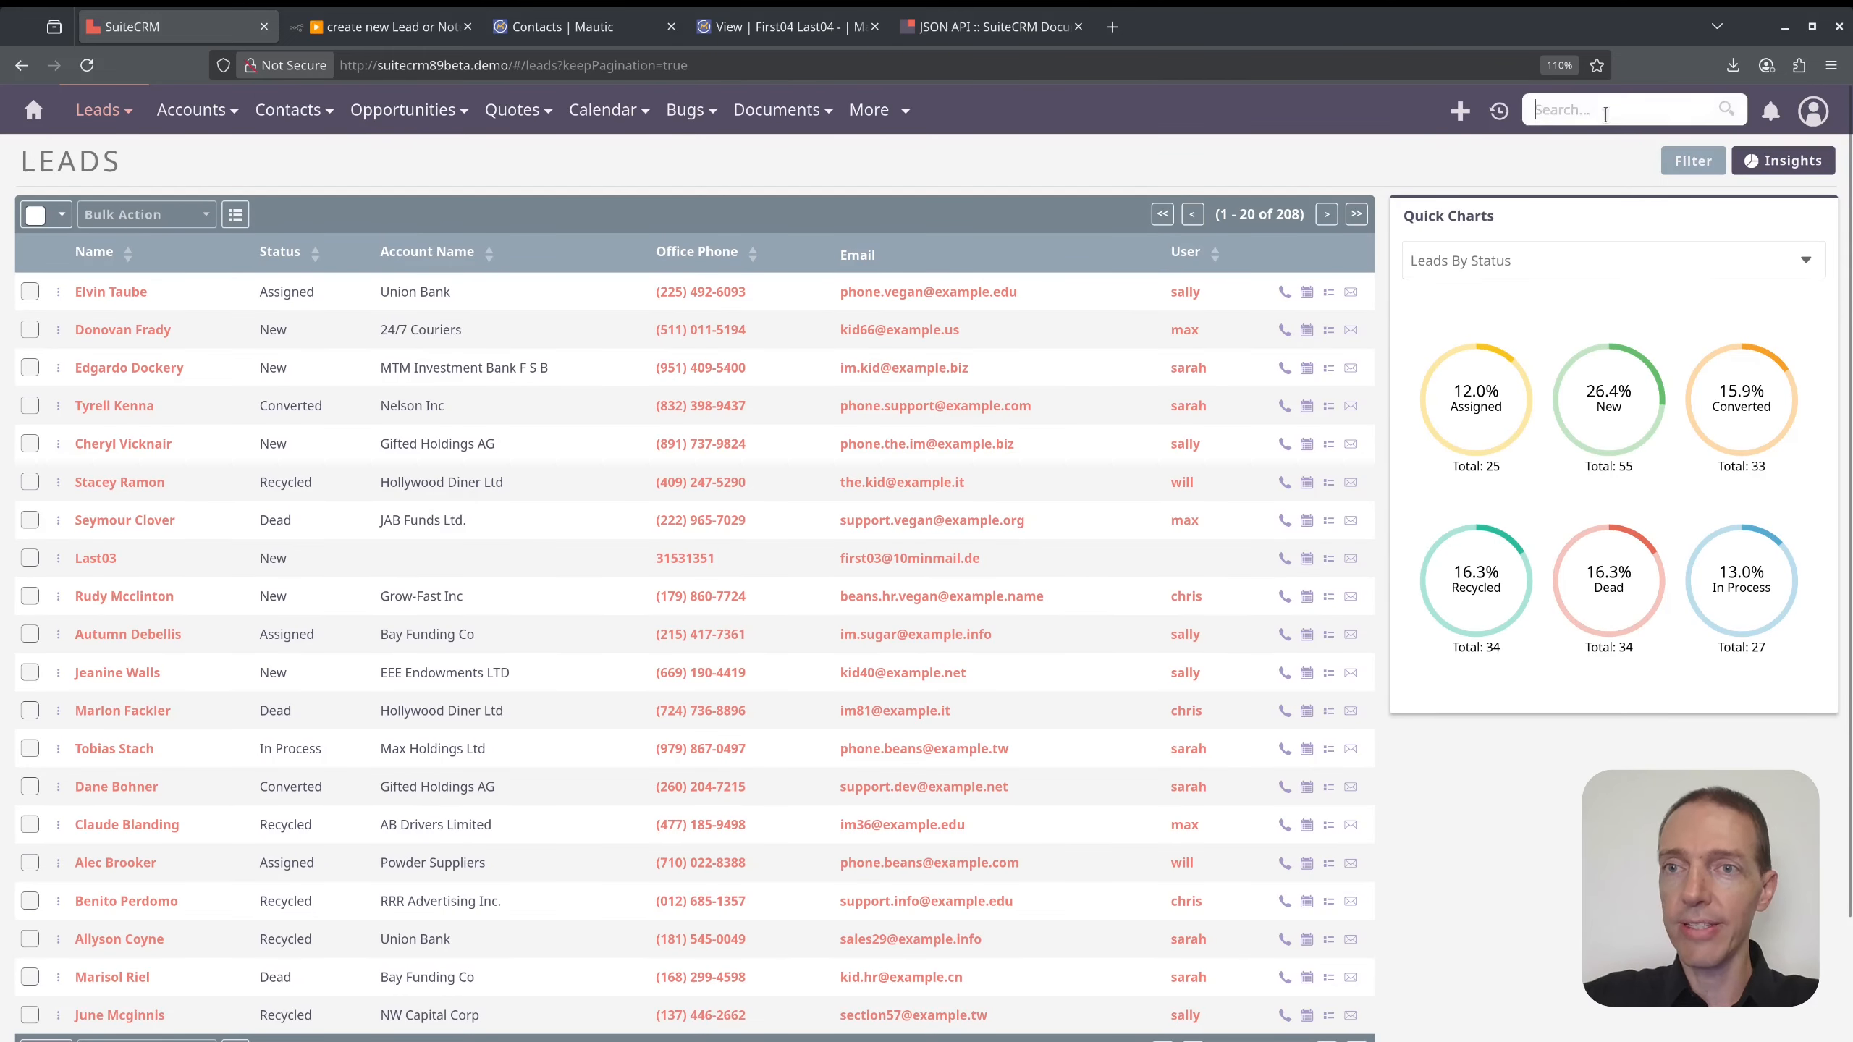
{"action": "key", "text": "ctrl+a"}
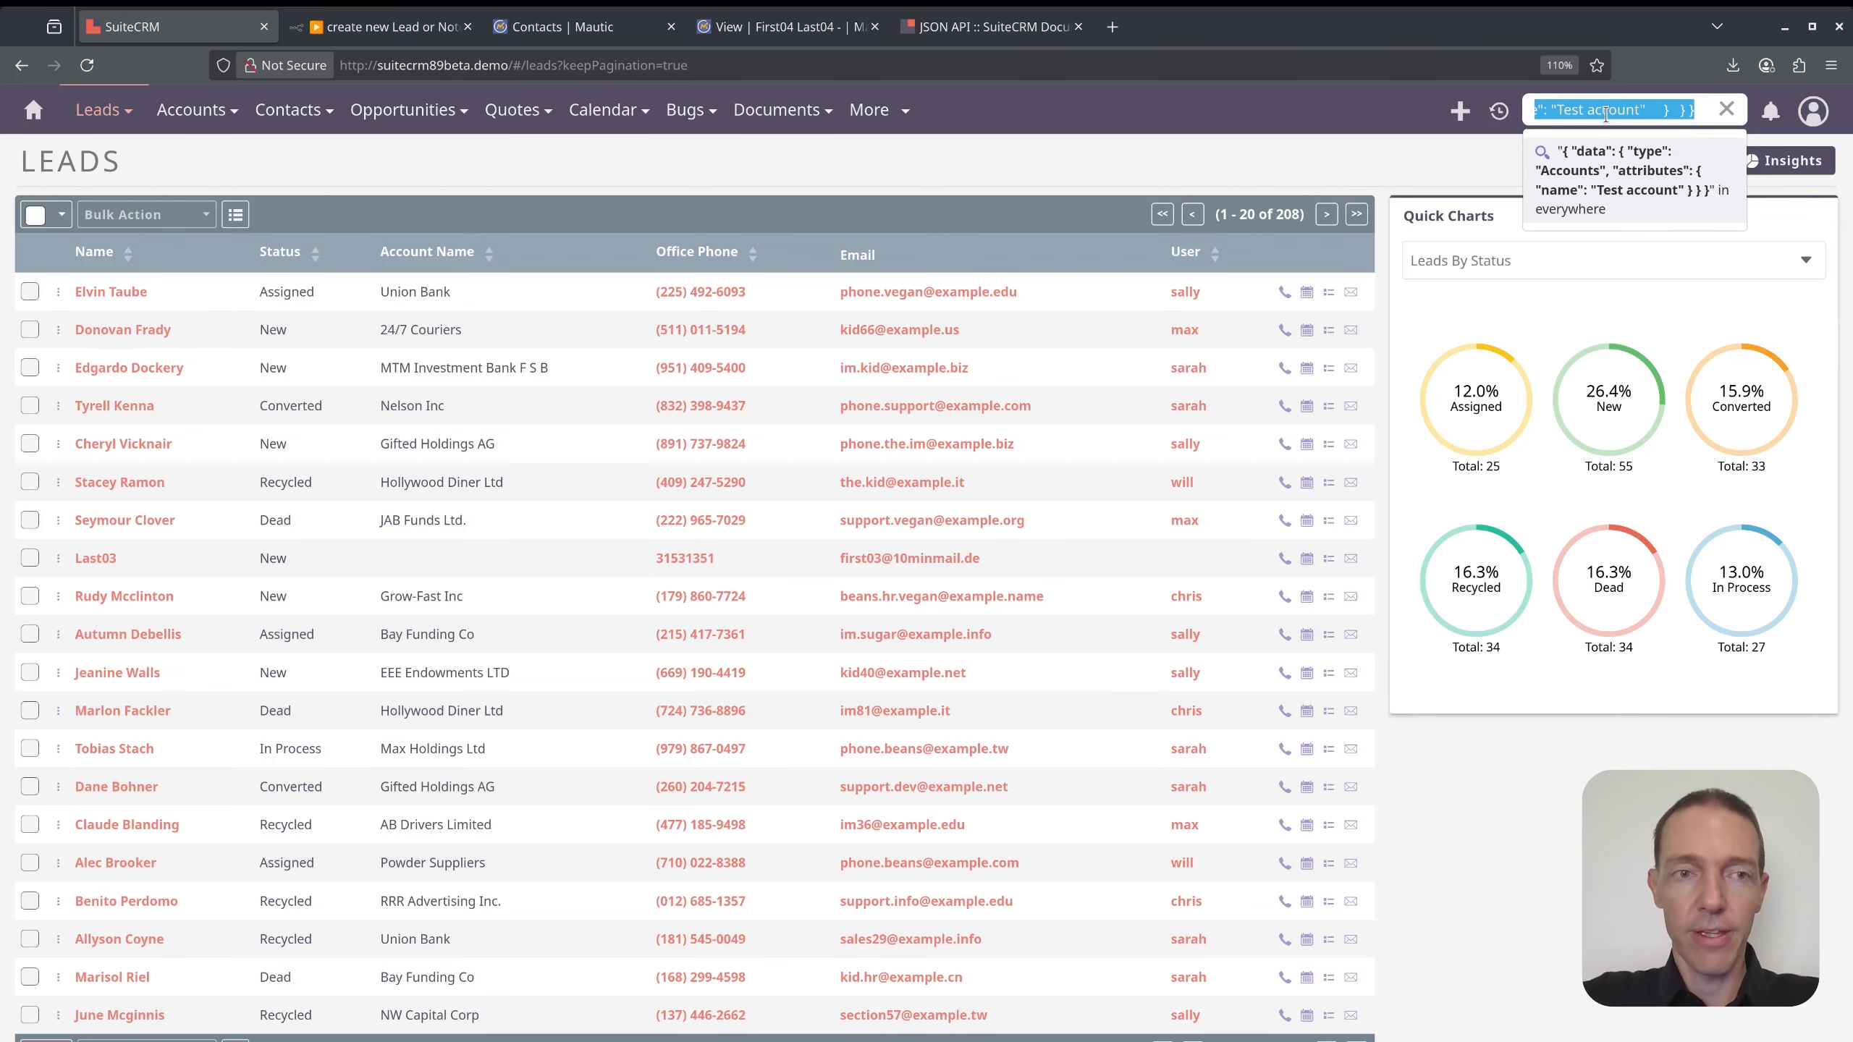
{"action": "type", "text": "first04"}
{"action": "key", "text": "Return"}
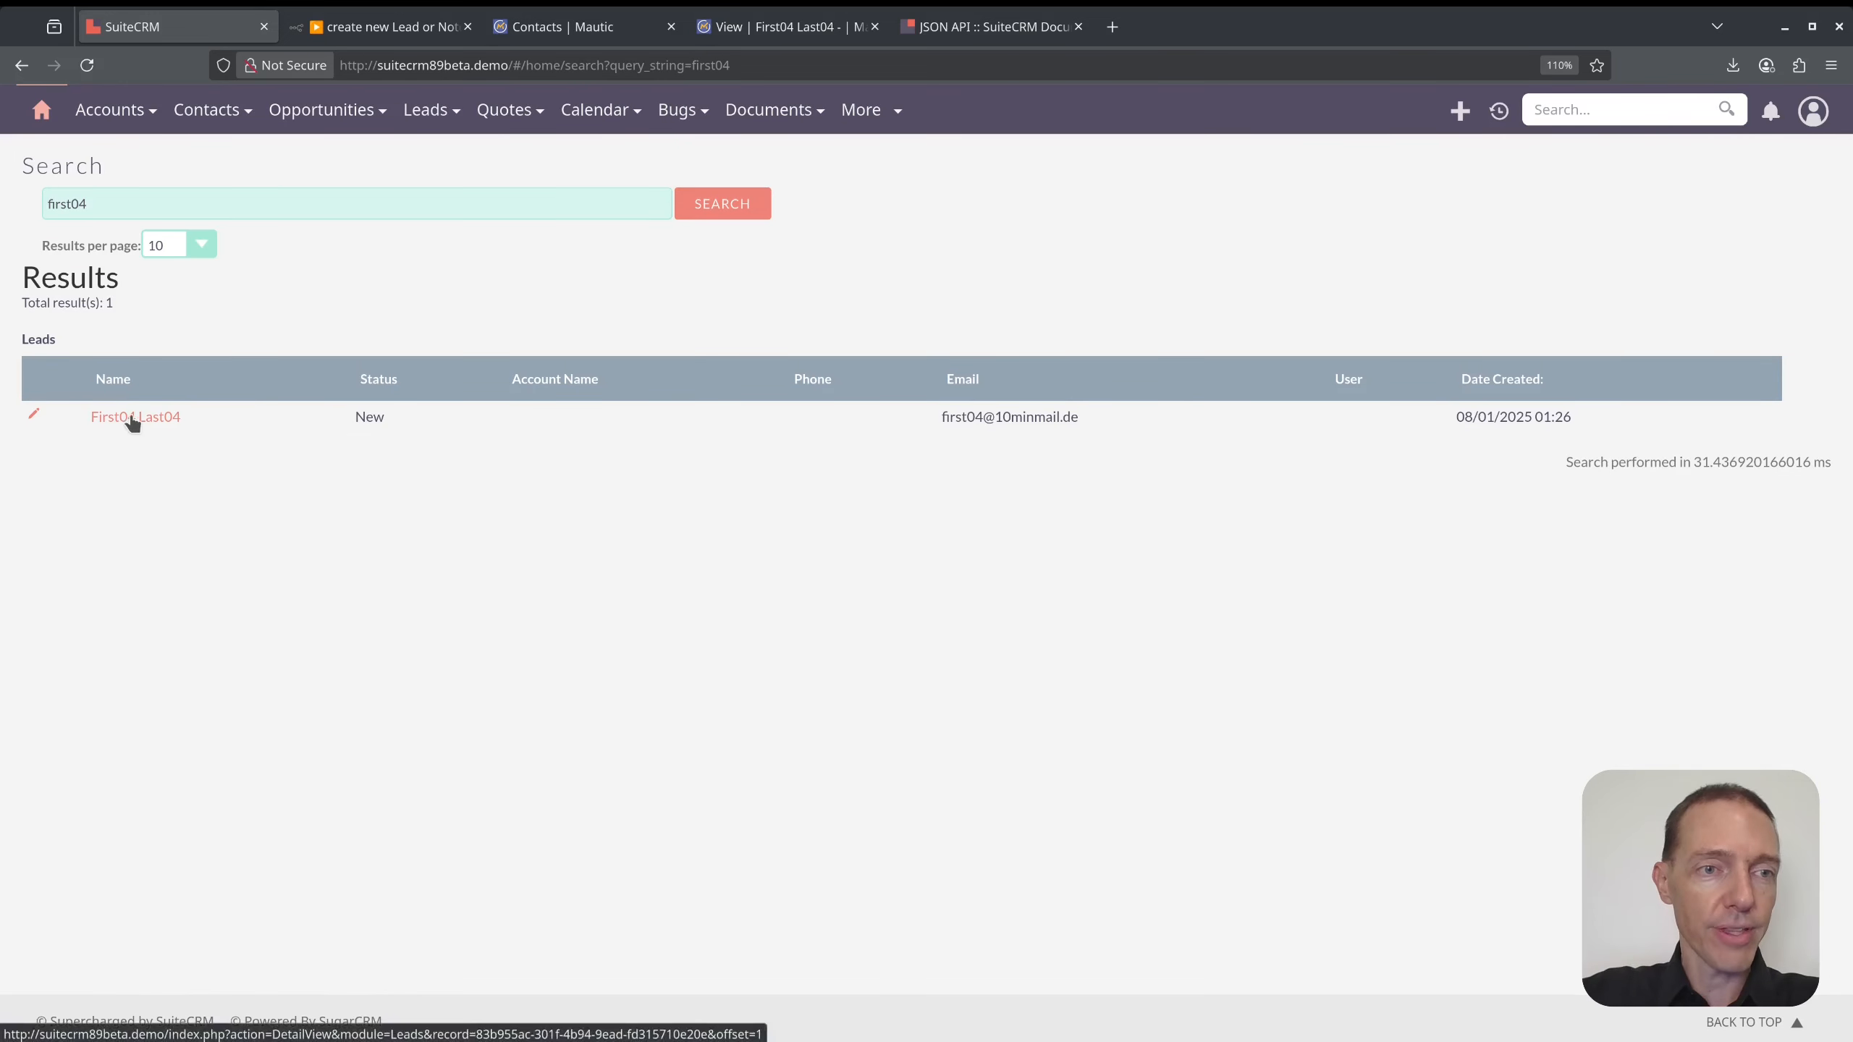
{"action": "left_click", "coordinate": [109, 421]}
- Start a new note from the lead's History panel actions
{"action": "scroll", "coordinate": [1167, 634], "scroll_direction": "down", "scroll_amount": 2}
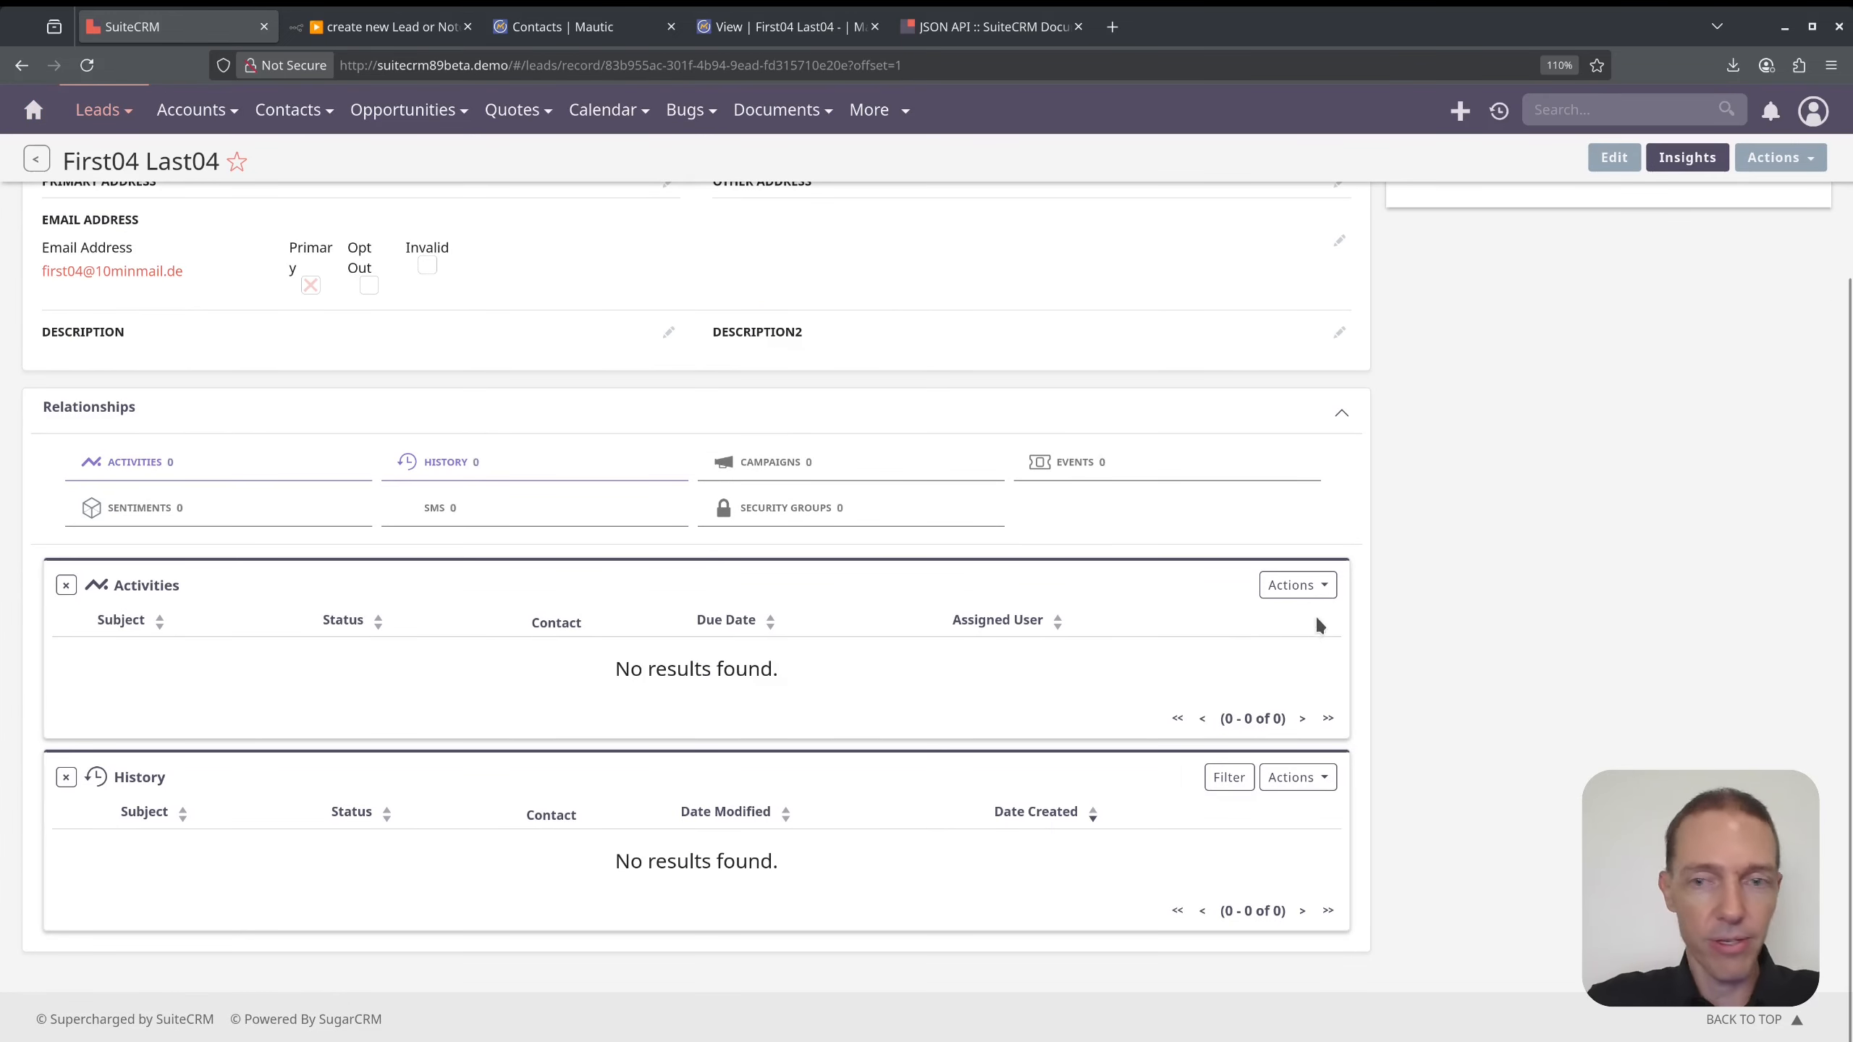
{"action": "left_click", "coordinate": [1307, 779]}
{"action": "left_click", "coordinate": [1243, 808]}
- Save a note with subject 'Test note' and body text 'Body' to the First04 Last04 lead
{"action": "left_click", "coordinate": [132, 442]}
{"action": "type", "text": "Test note"}
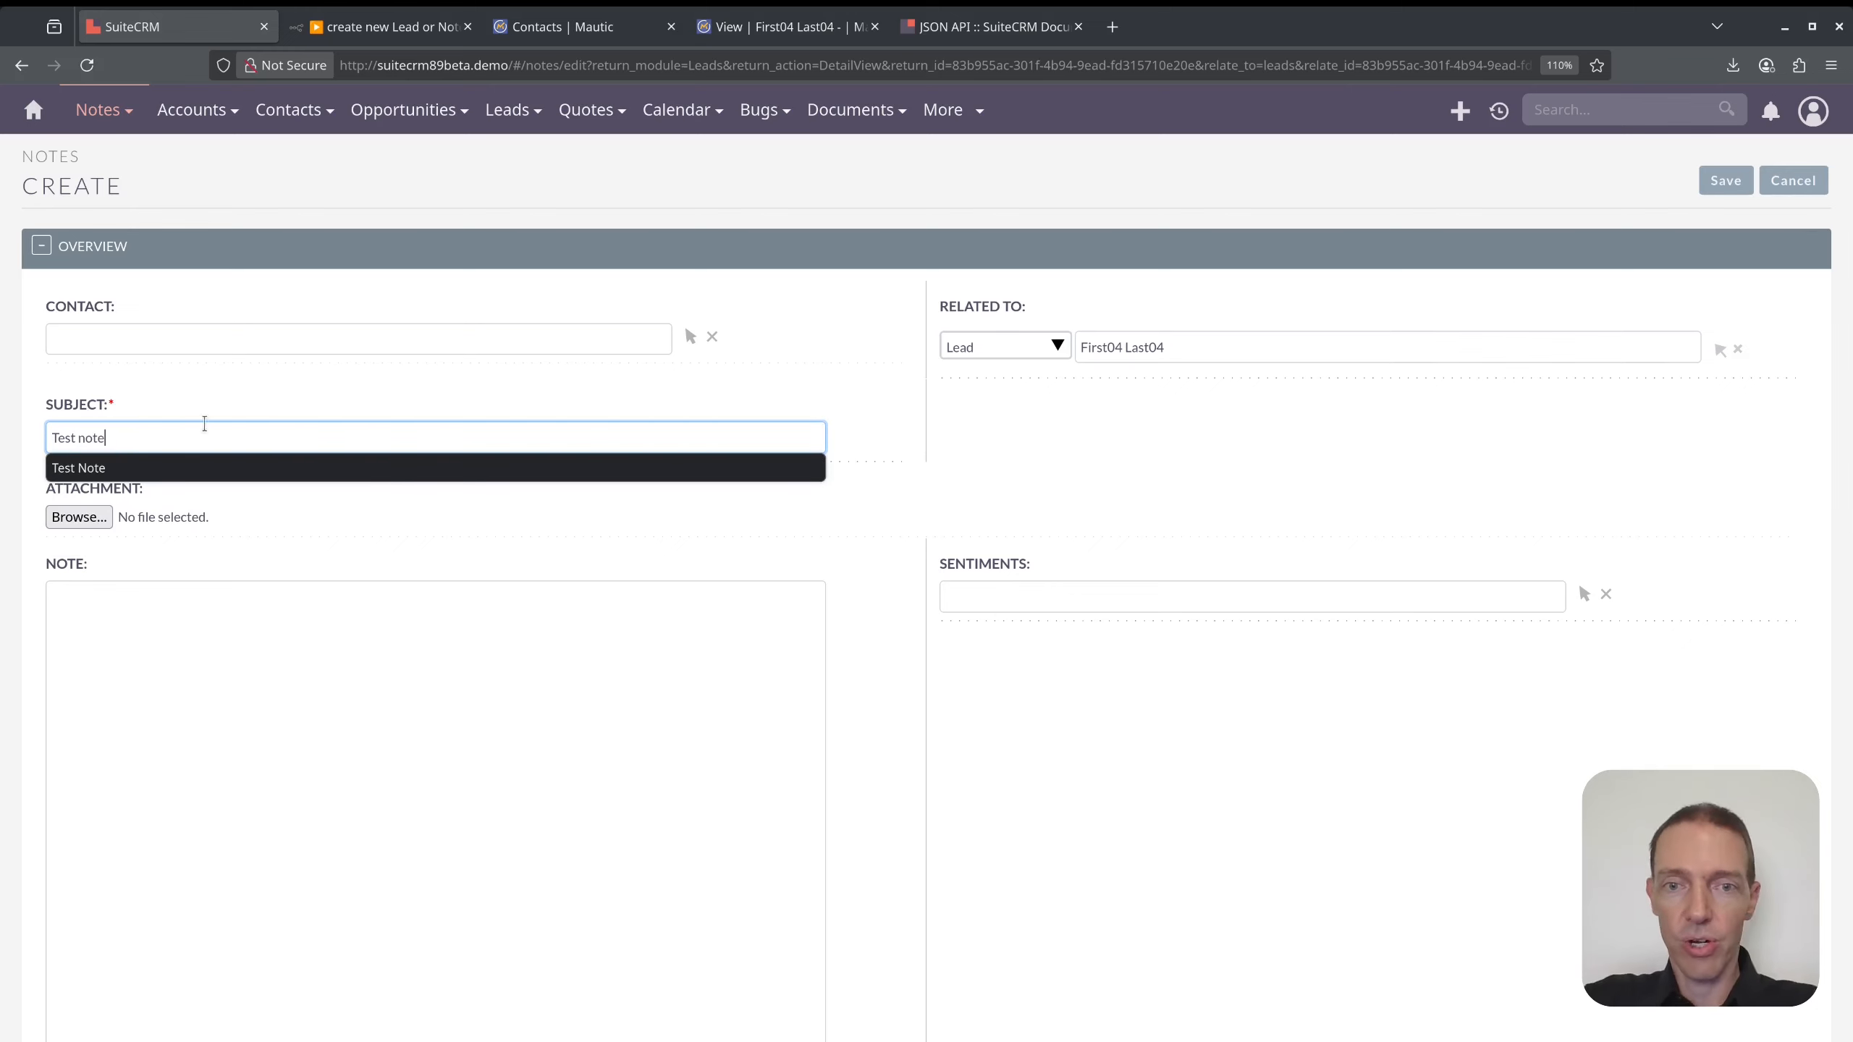
{"action": "scroll", "coordinate": [205, 424], "scroll_direction": "down", "scroll_amount": 7}
{"action": "scroll", "coordinate": [409, 439], "scroll_direction": "up", "scroll_amount": 7}
{"action": "left_click", "coordinate": [298, 627]}
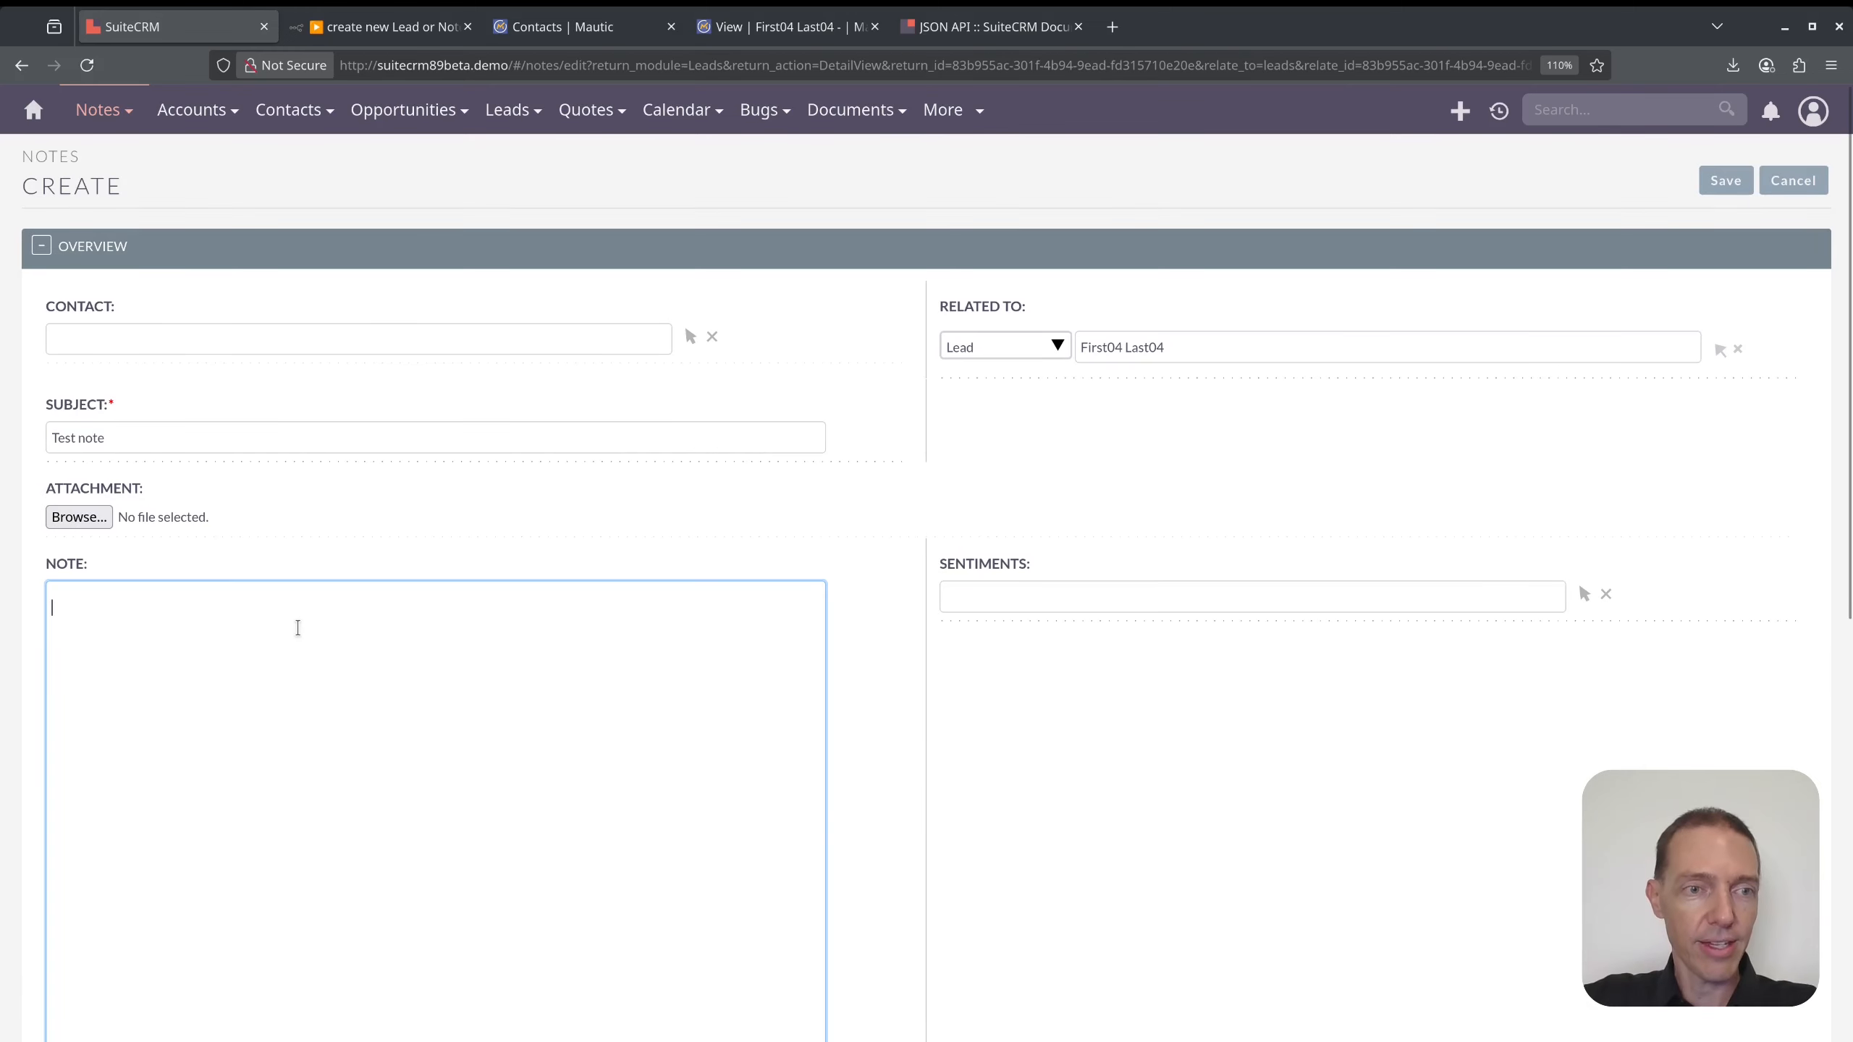
{"action": "type", "text": "Body"}
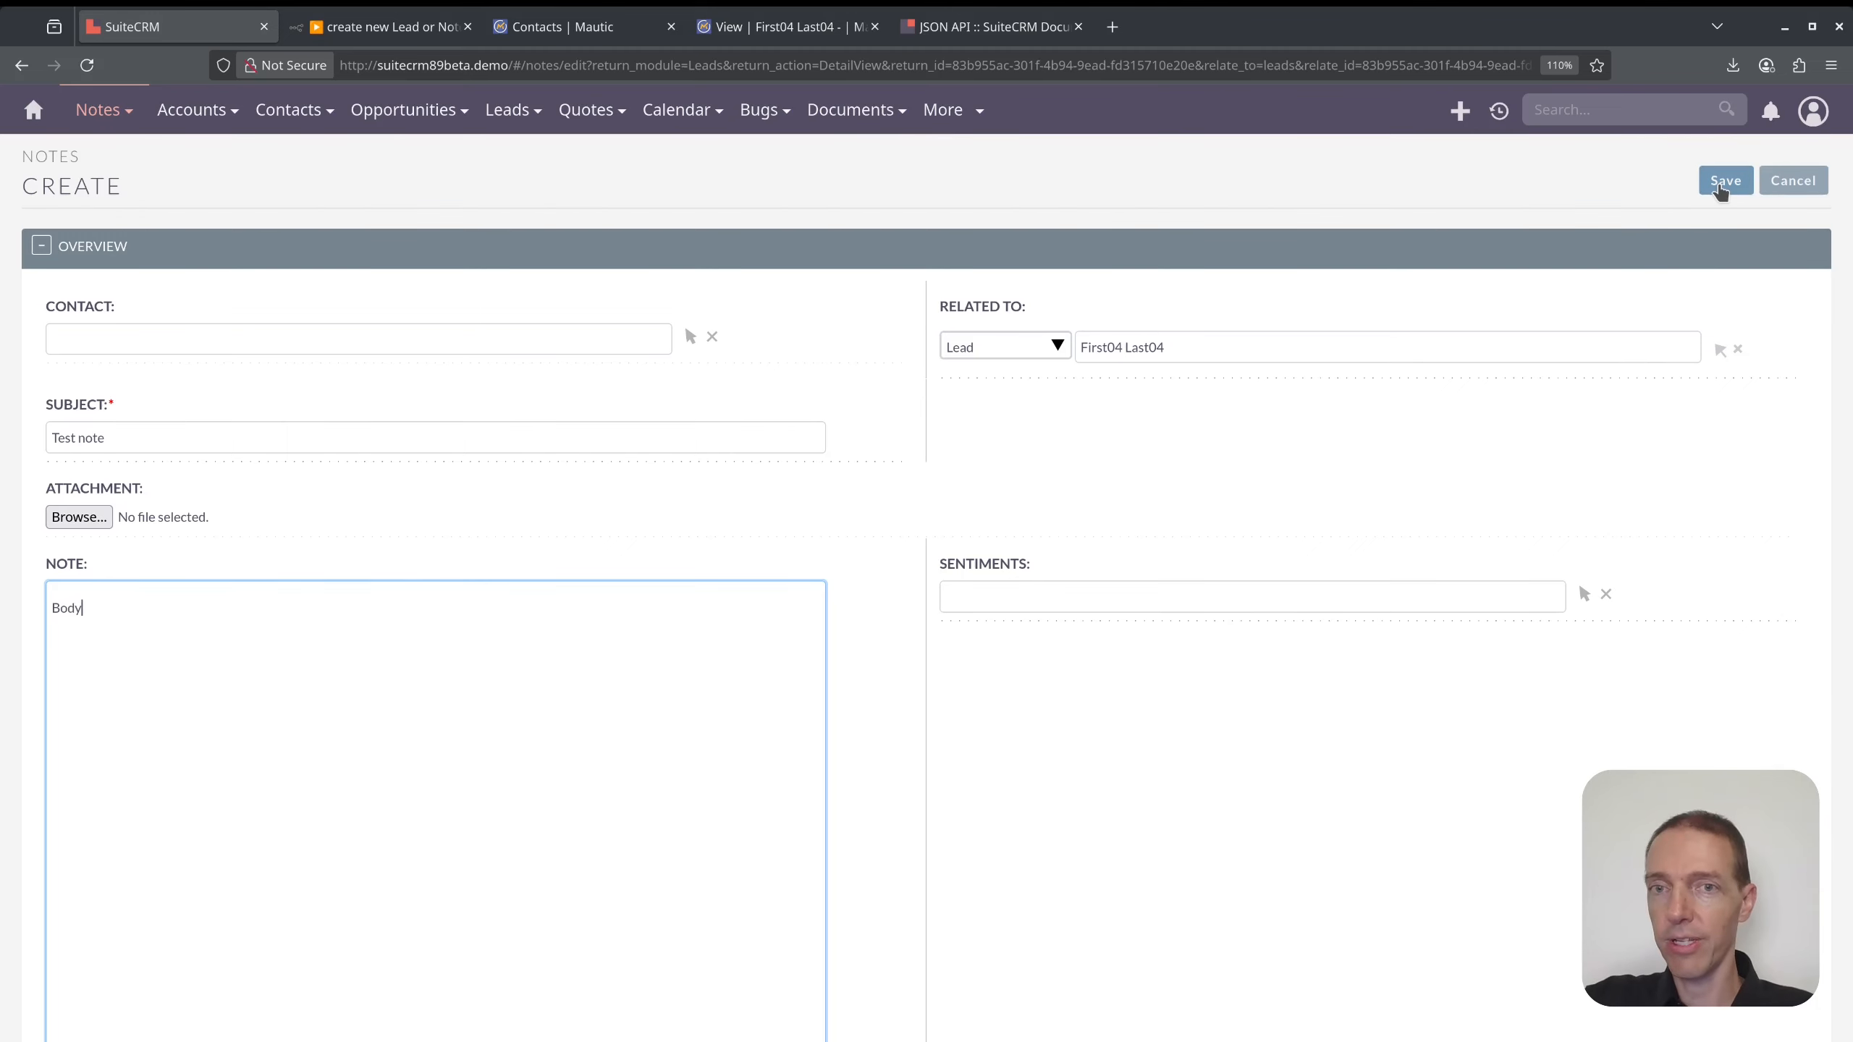
{"action": "left_click", "coordinate": [1725, 180]}
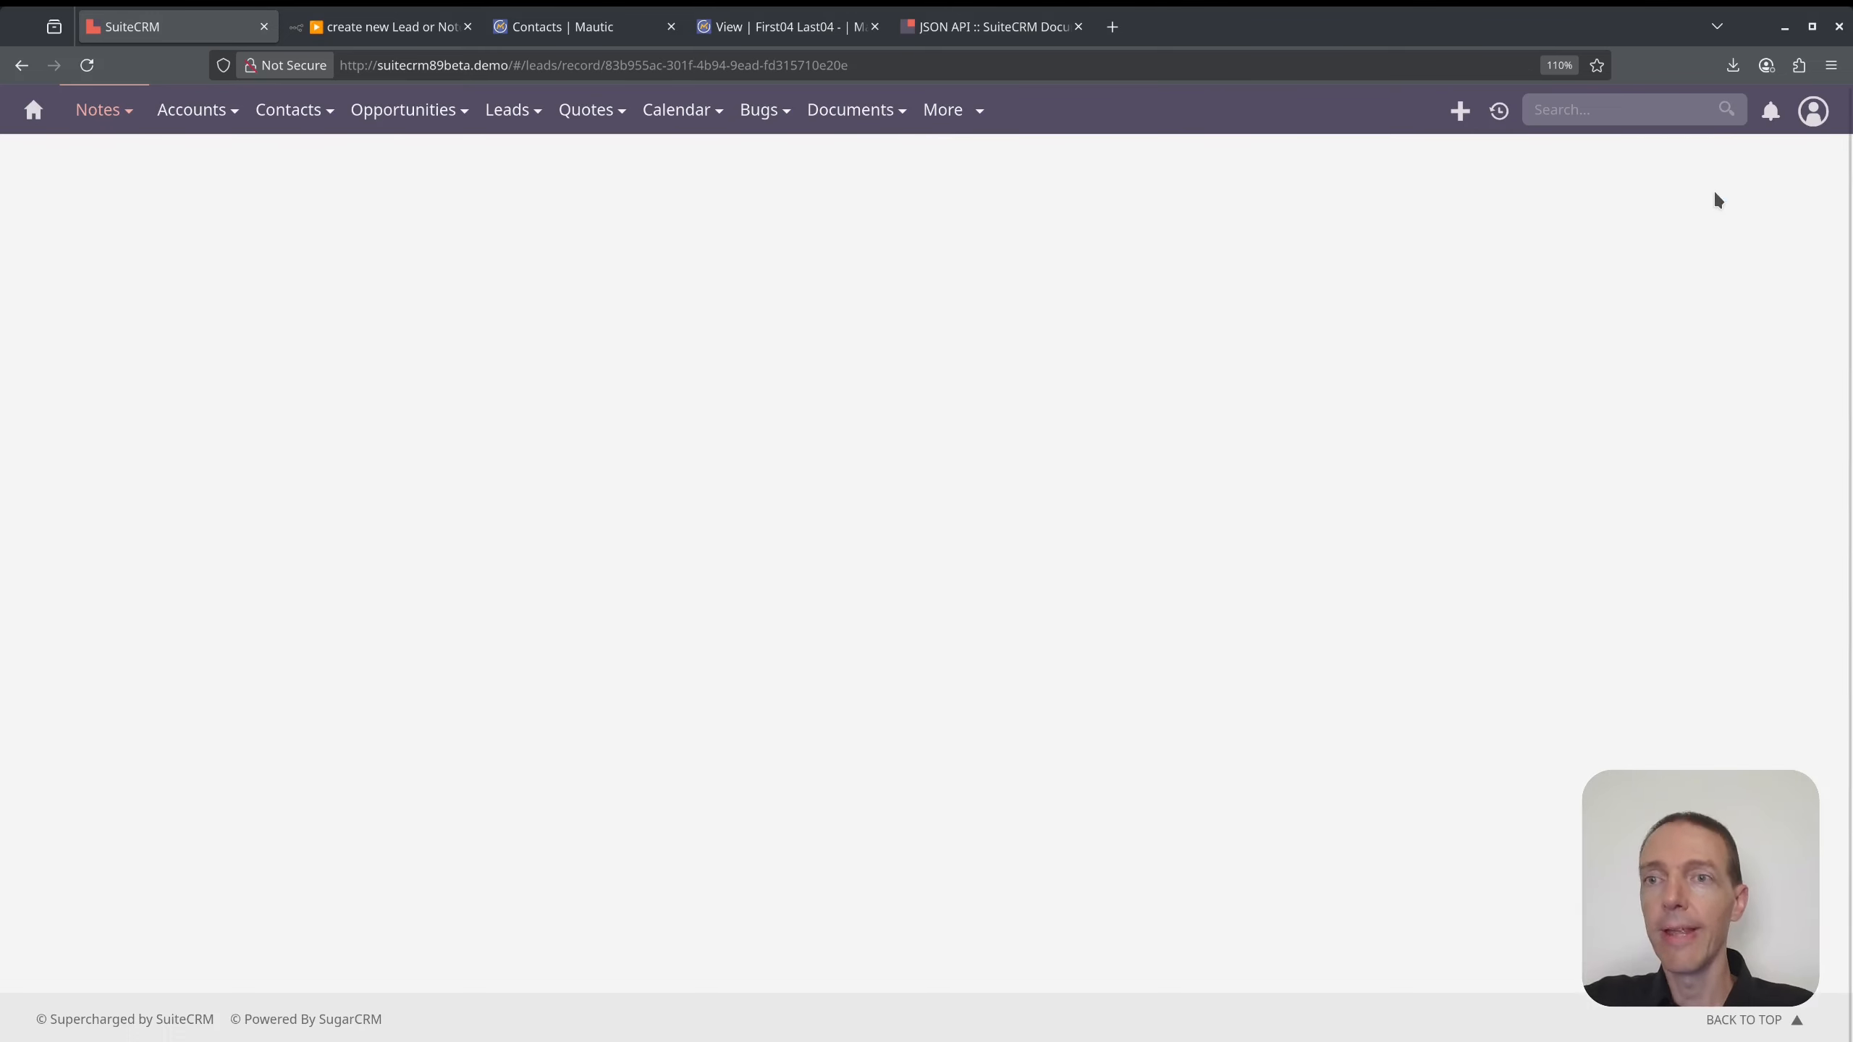
{"action": "scroll", "coordinate": [698, 743], "scroll_direction": "down", "scroll_amount": 3}
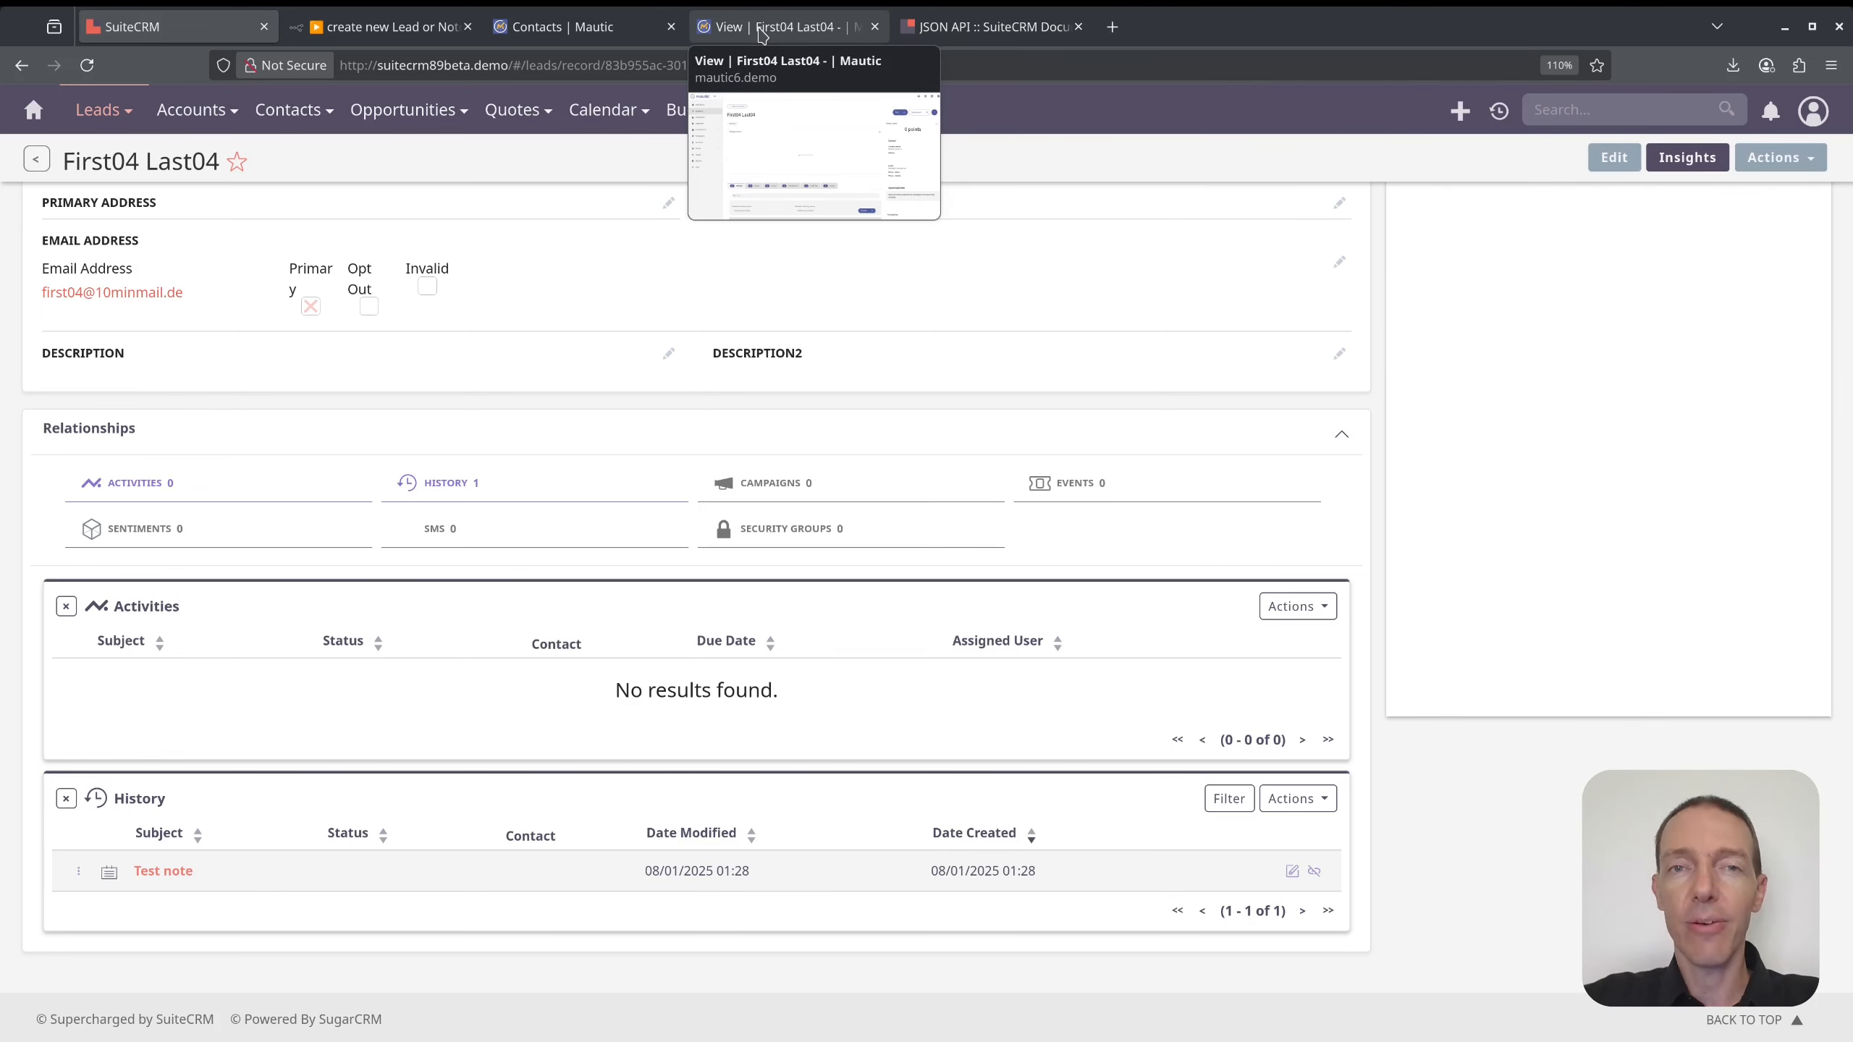
{"action": "left_click", "coordinate": [379, 26]}
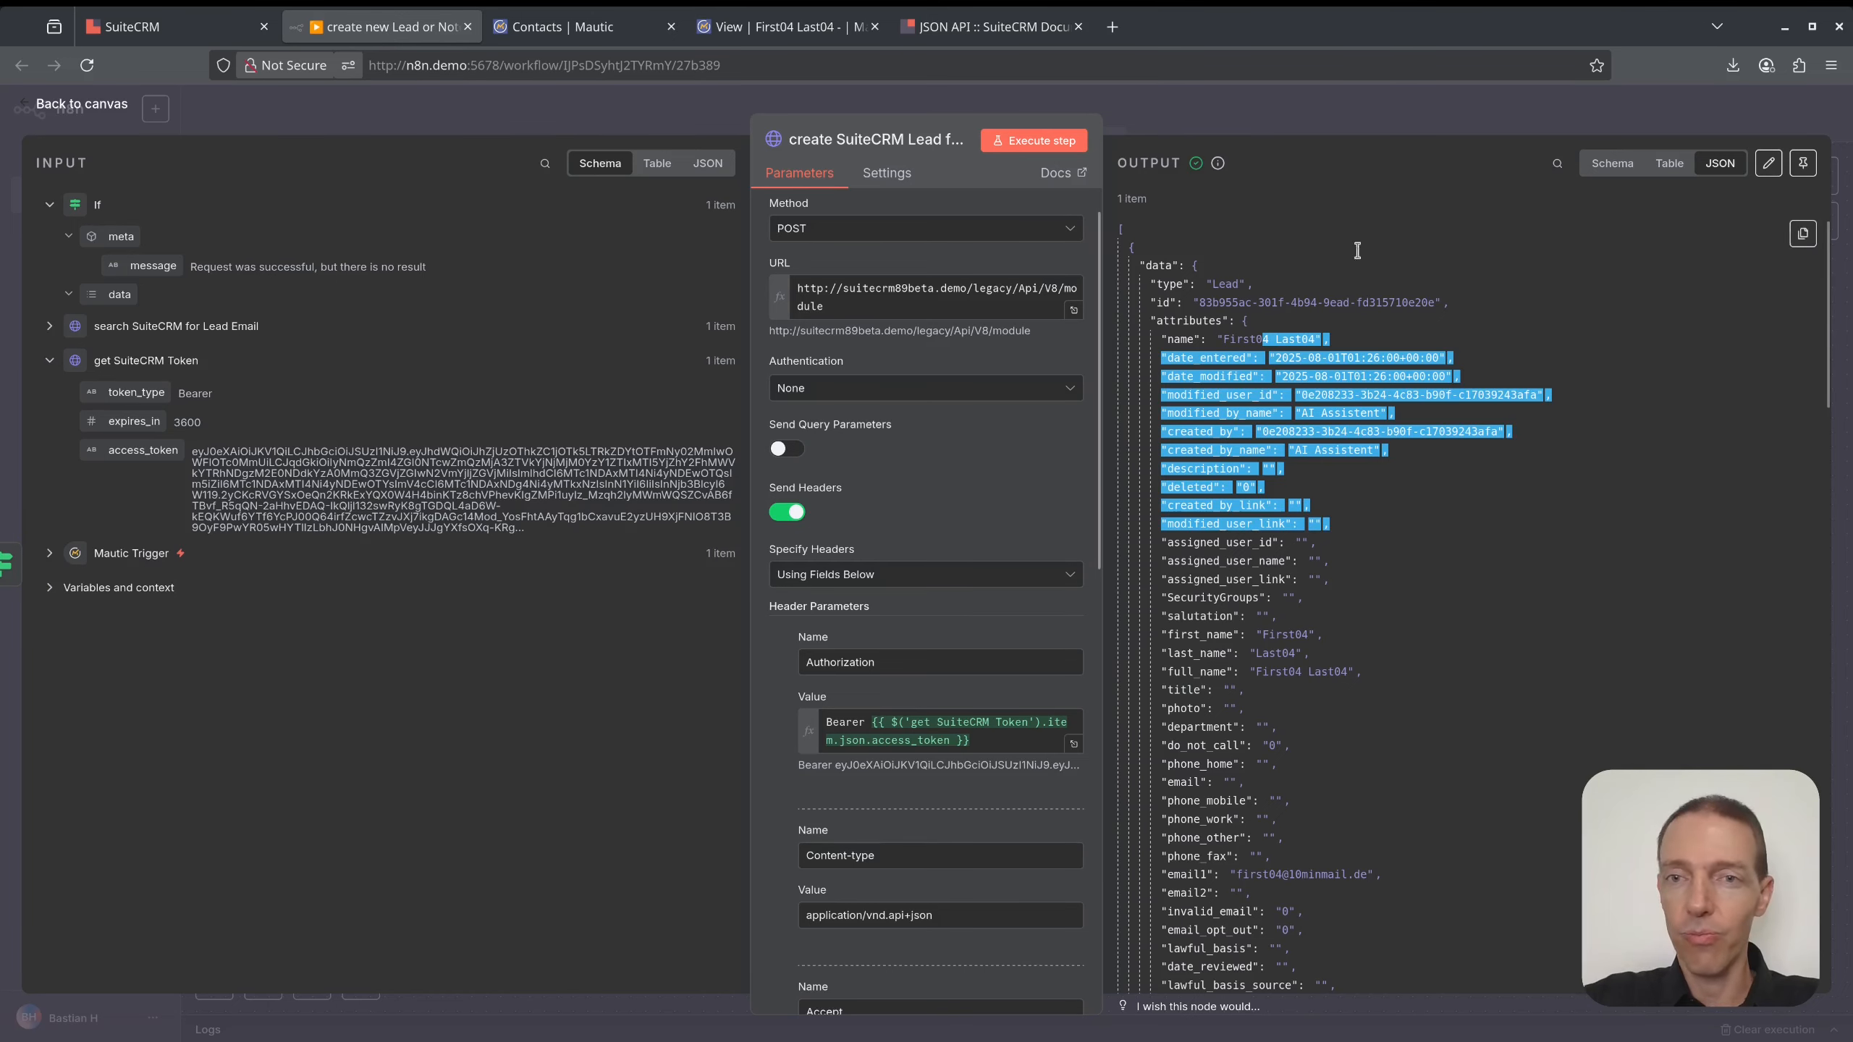
- Duplicate the lead-creation node, place it below, and connect the If node's false branch to it
{"action": "left_click", "coordinate": [1265, 114]}
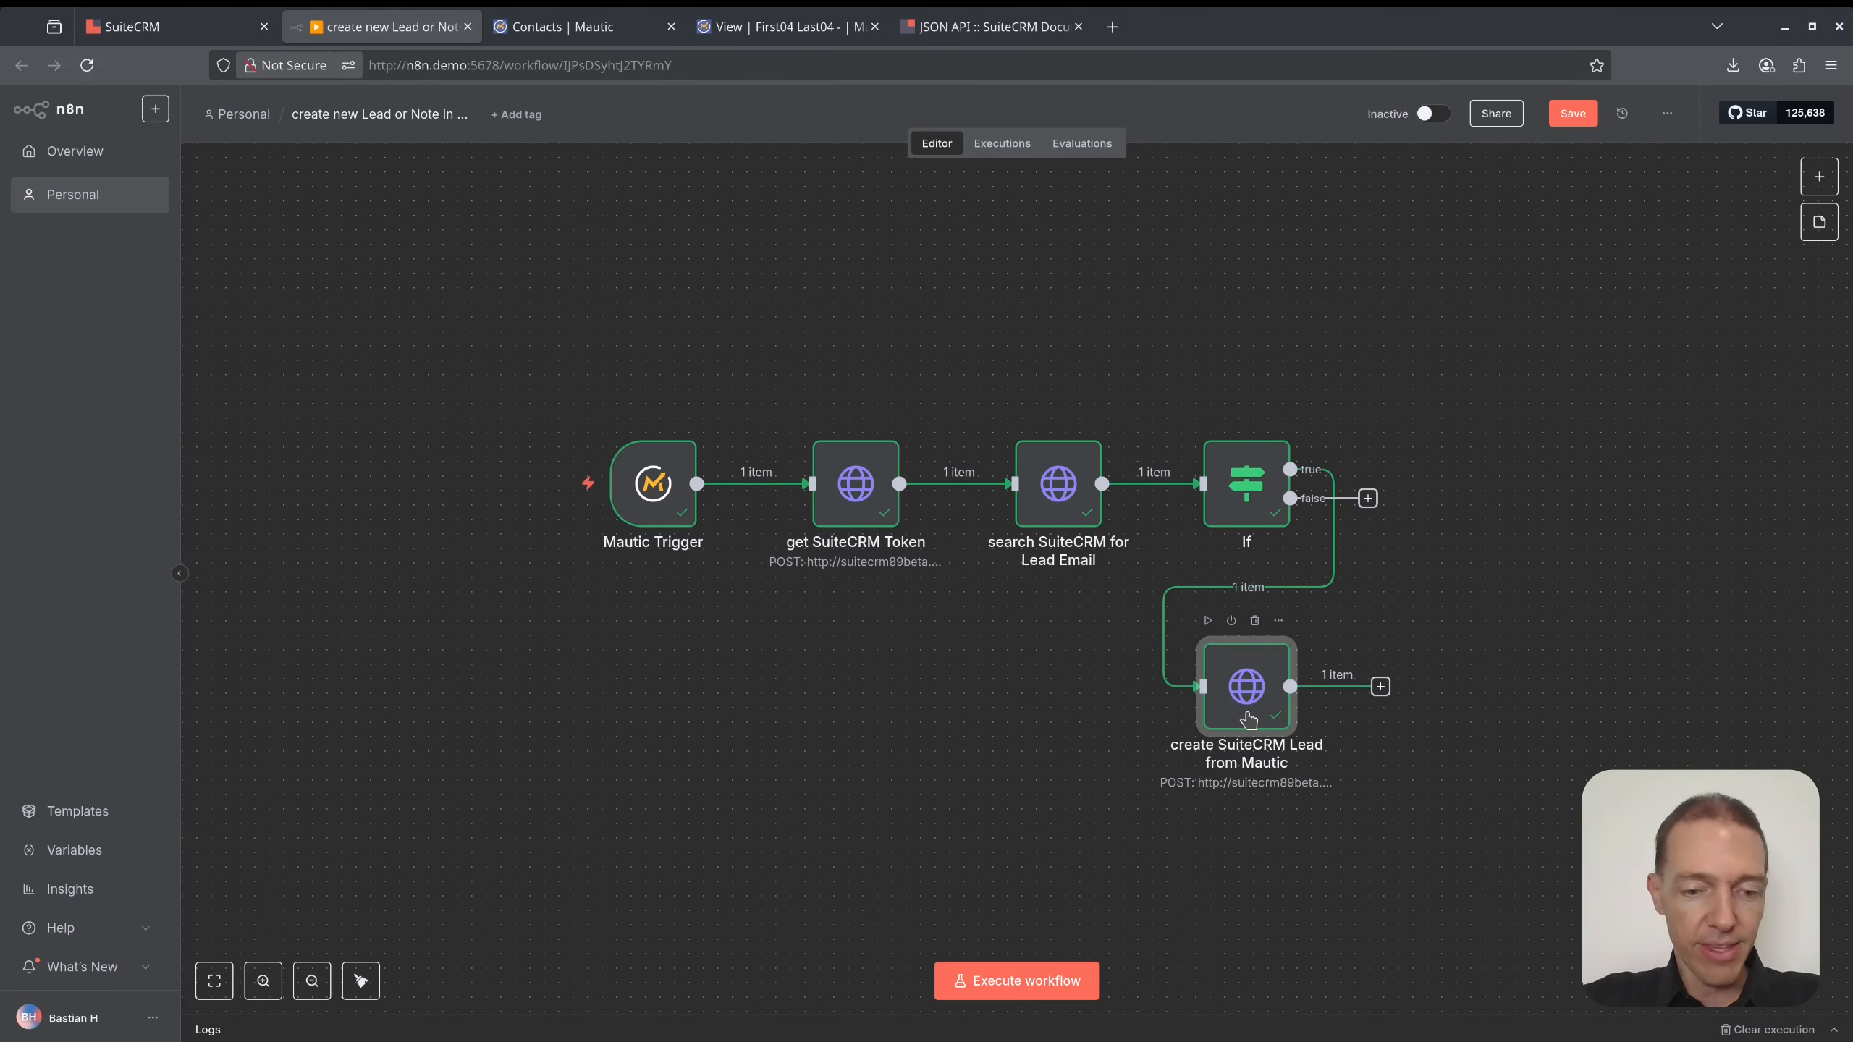
{"action": "key", "text": "ctrl+d"}
{"action": "left_click_drag", "start_coordinate": [1329, 814], "coordinate": [1082, 872]}
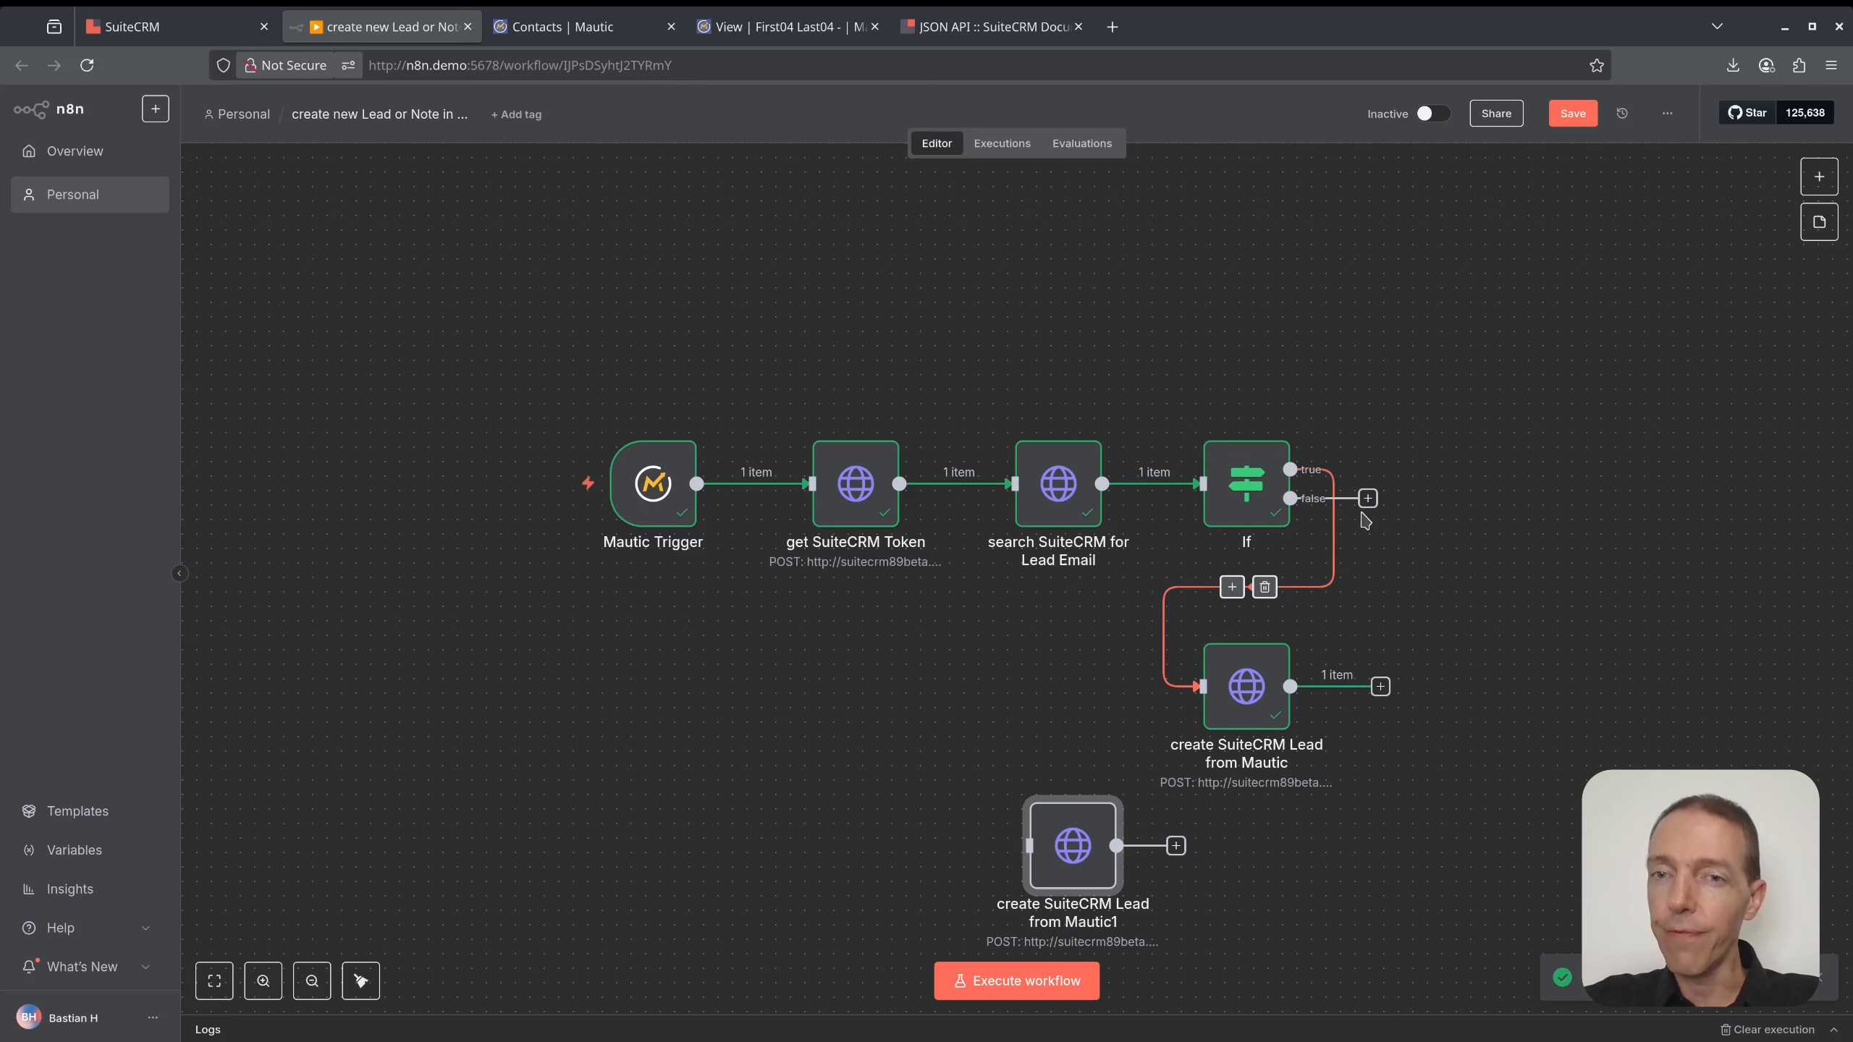
{"action": "left_click_drag", "start_coordinate": [1292, 499], "coordinate": [1034, 867]}
- Rename the copied node to 'attach a Note to an existing Lead from Mautic'
{"action": "left_click", "coordinate": [1050, 879]}
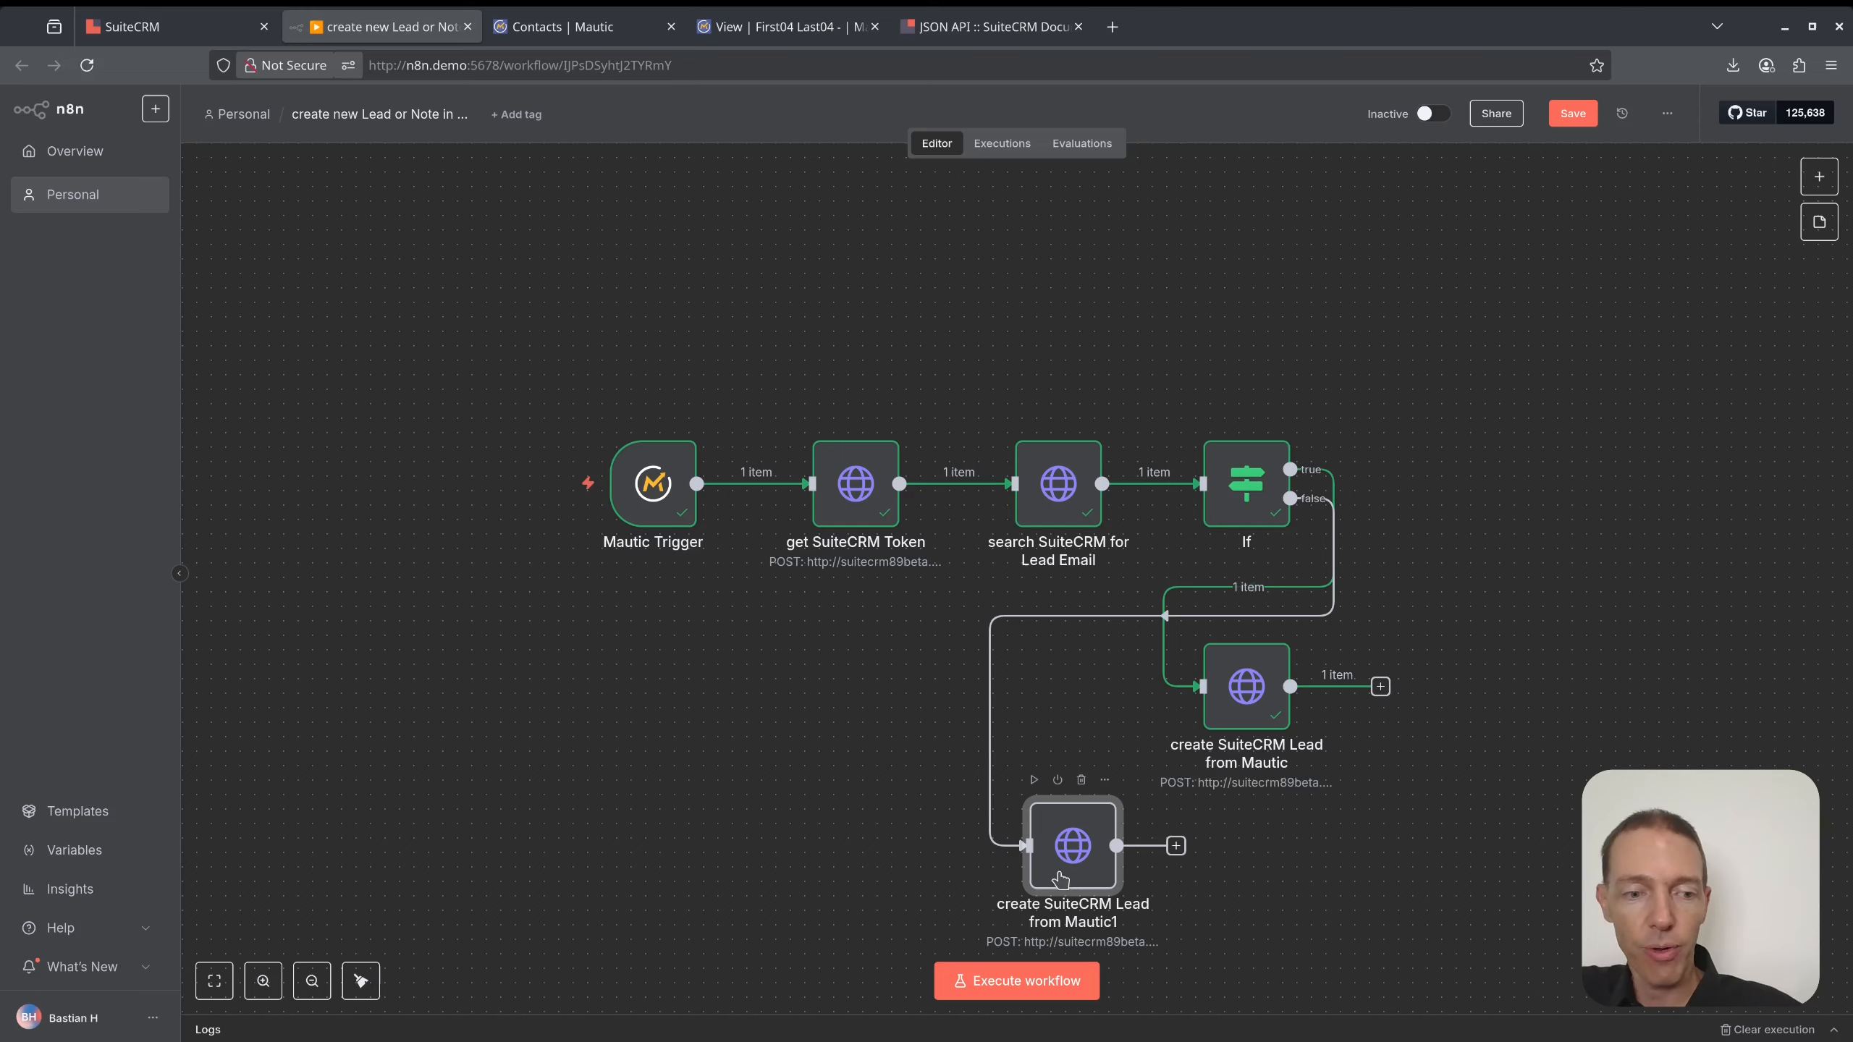
{"action": "key", "text": "F2"}
{"action": "type", "text": "create"}
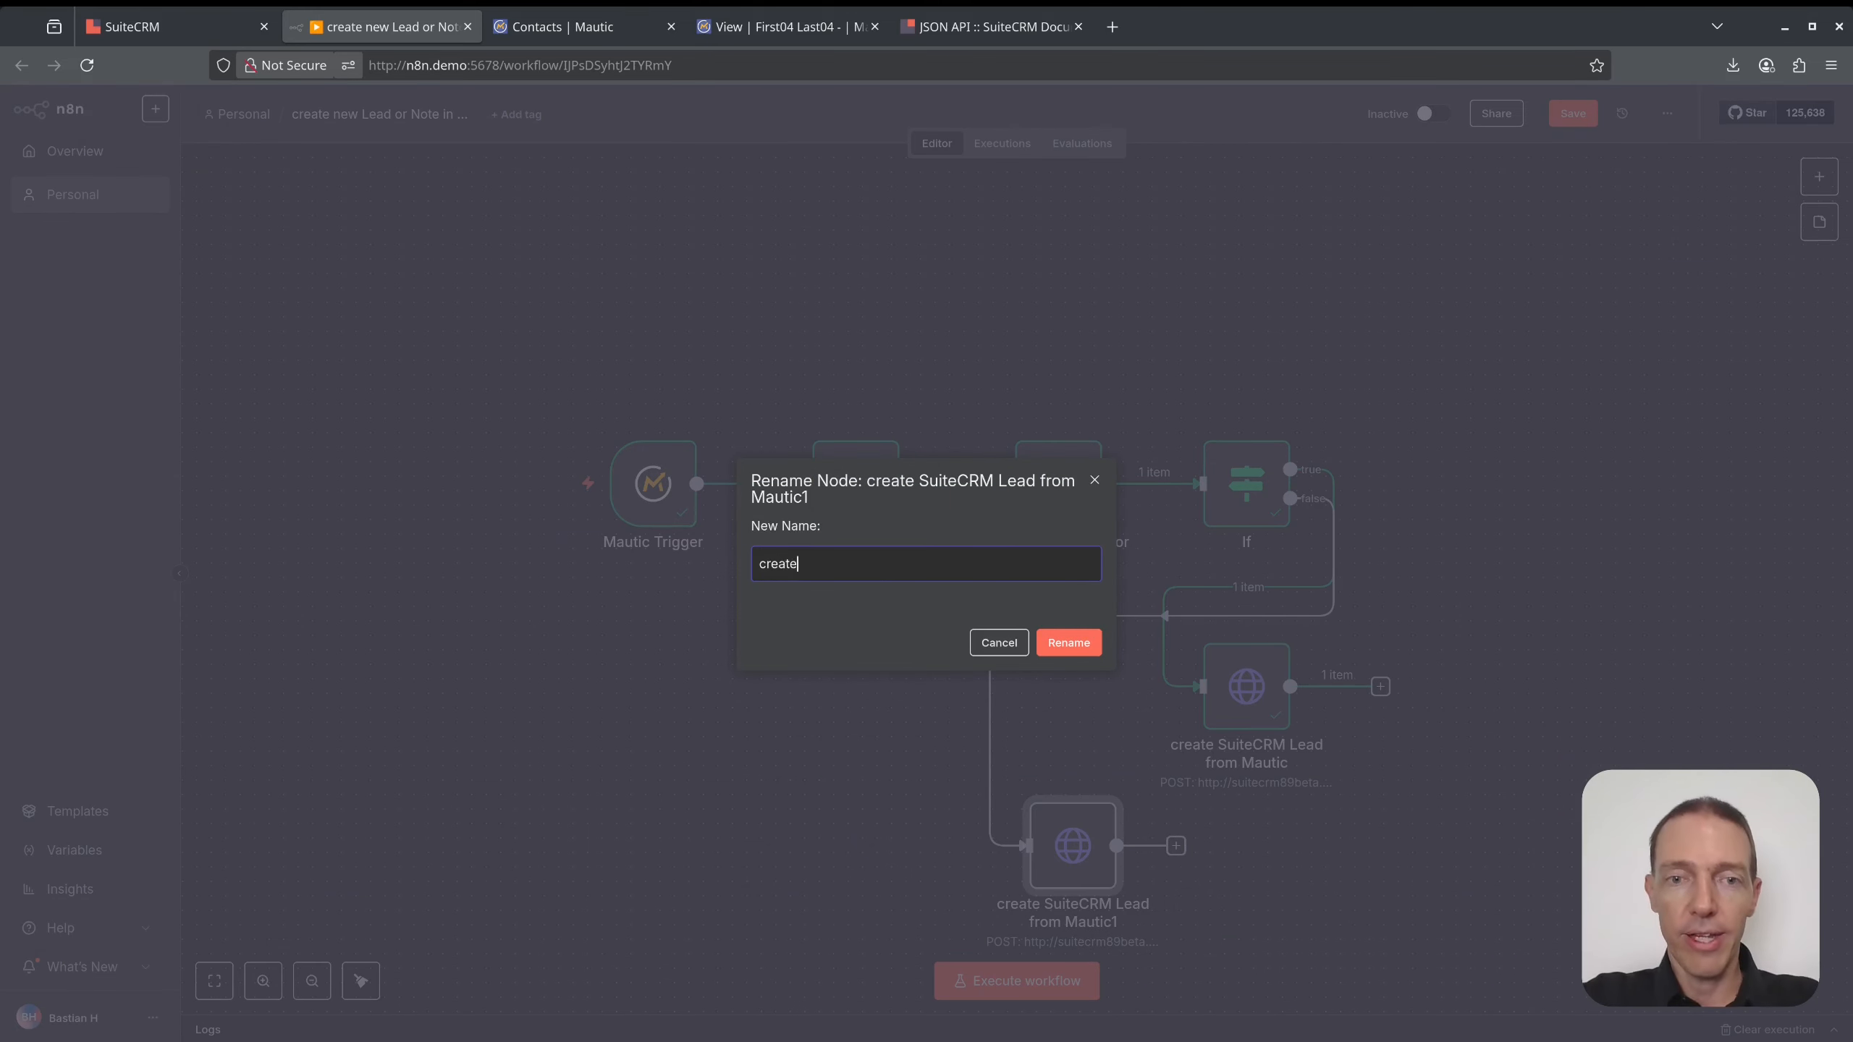
{"action": "key", "text": "ctrl+a"}
{"action": "type", "text": "att"}
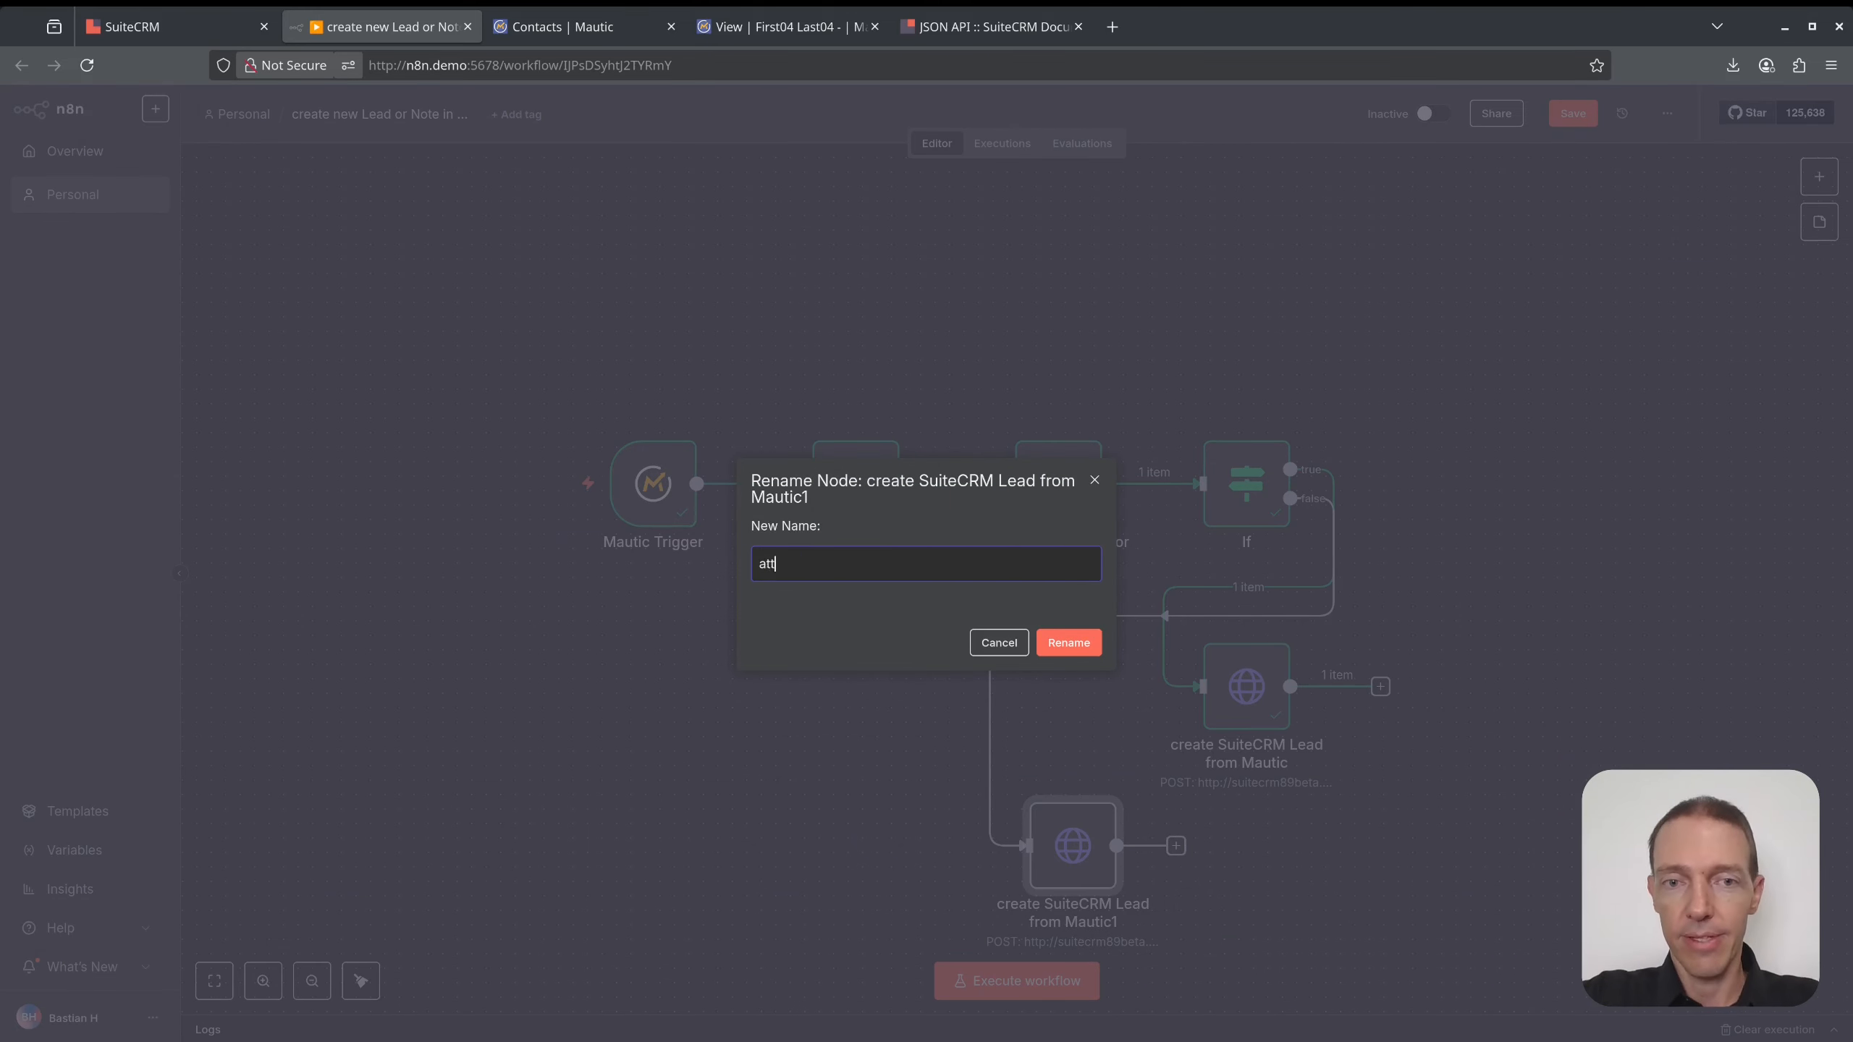
{"action": "type", "text": "ach a Note "}
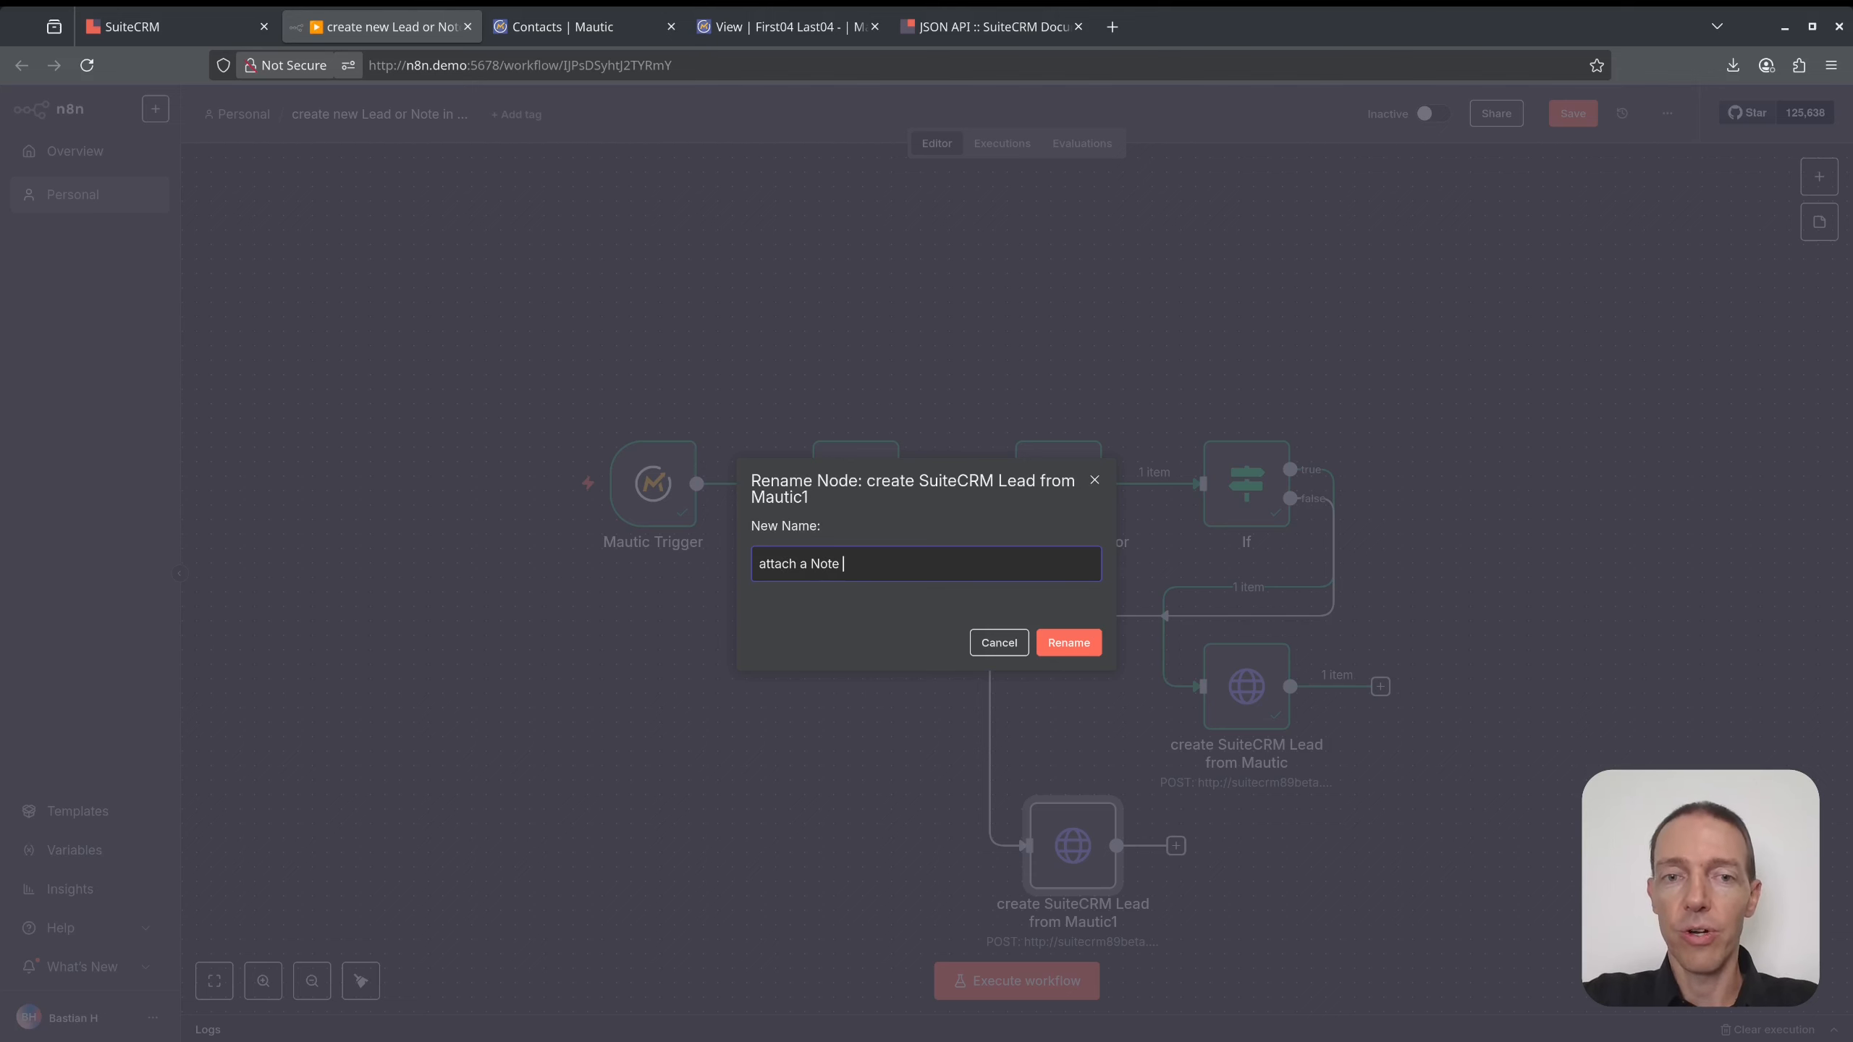
{"action": "type", "text": "to a "}
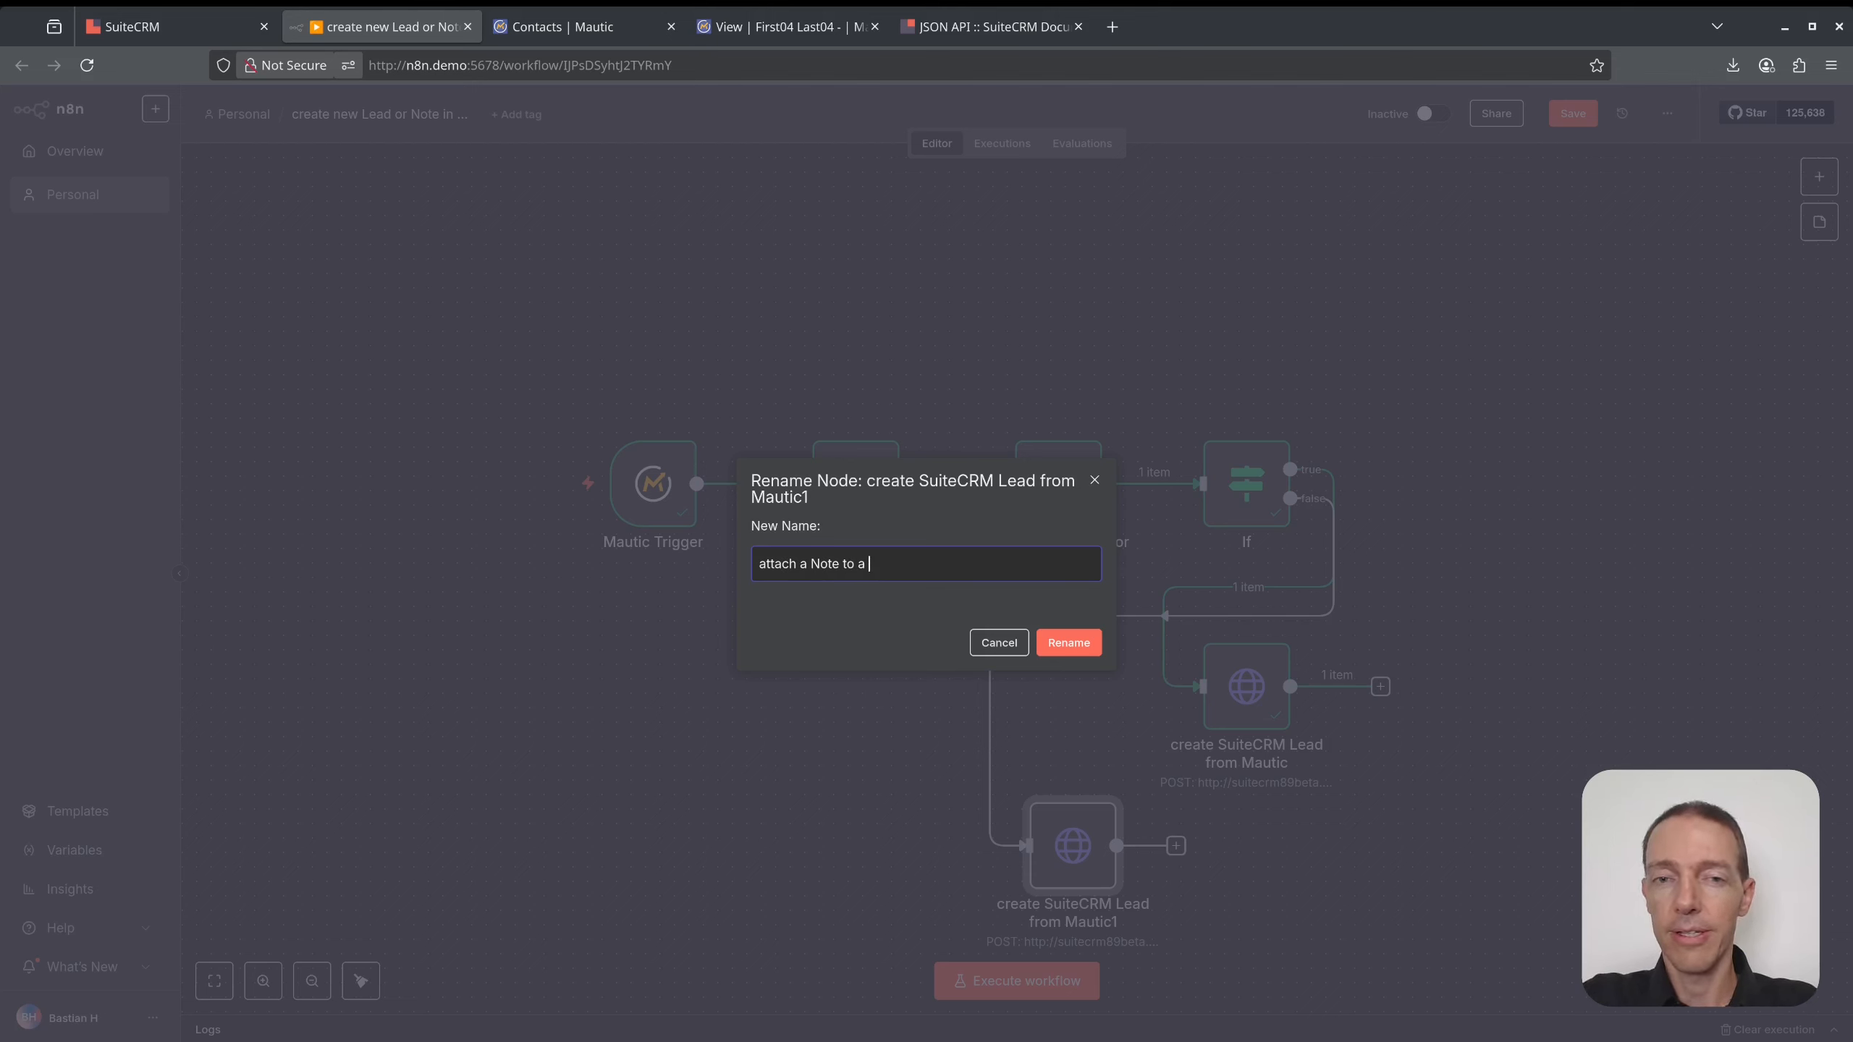
{"action": "type", "text": "n existing"}
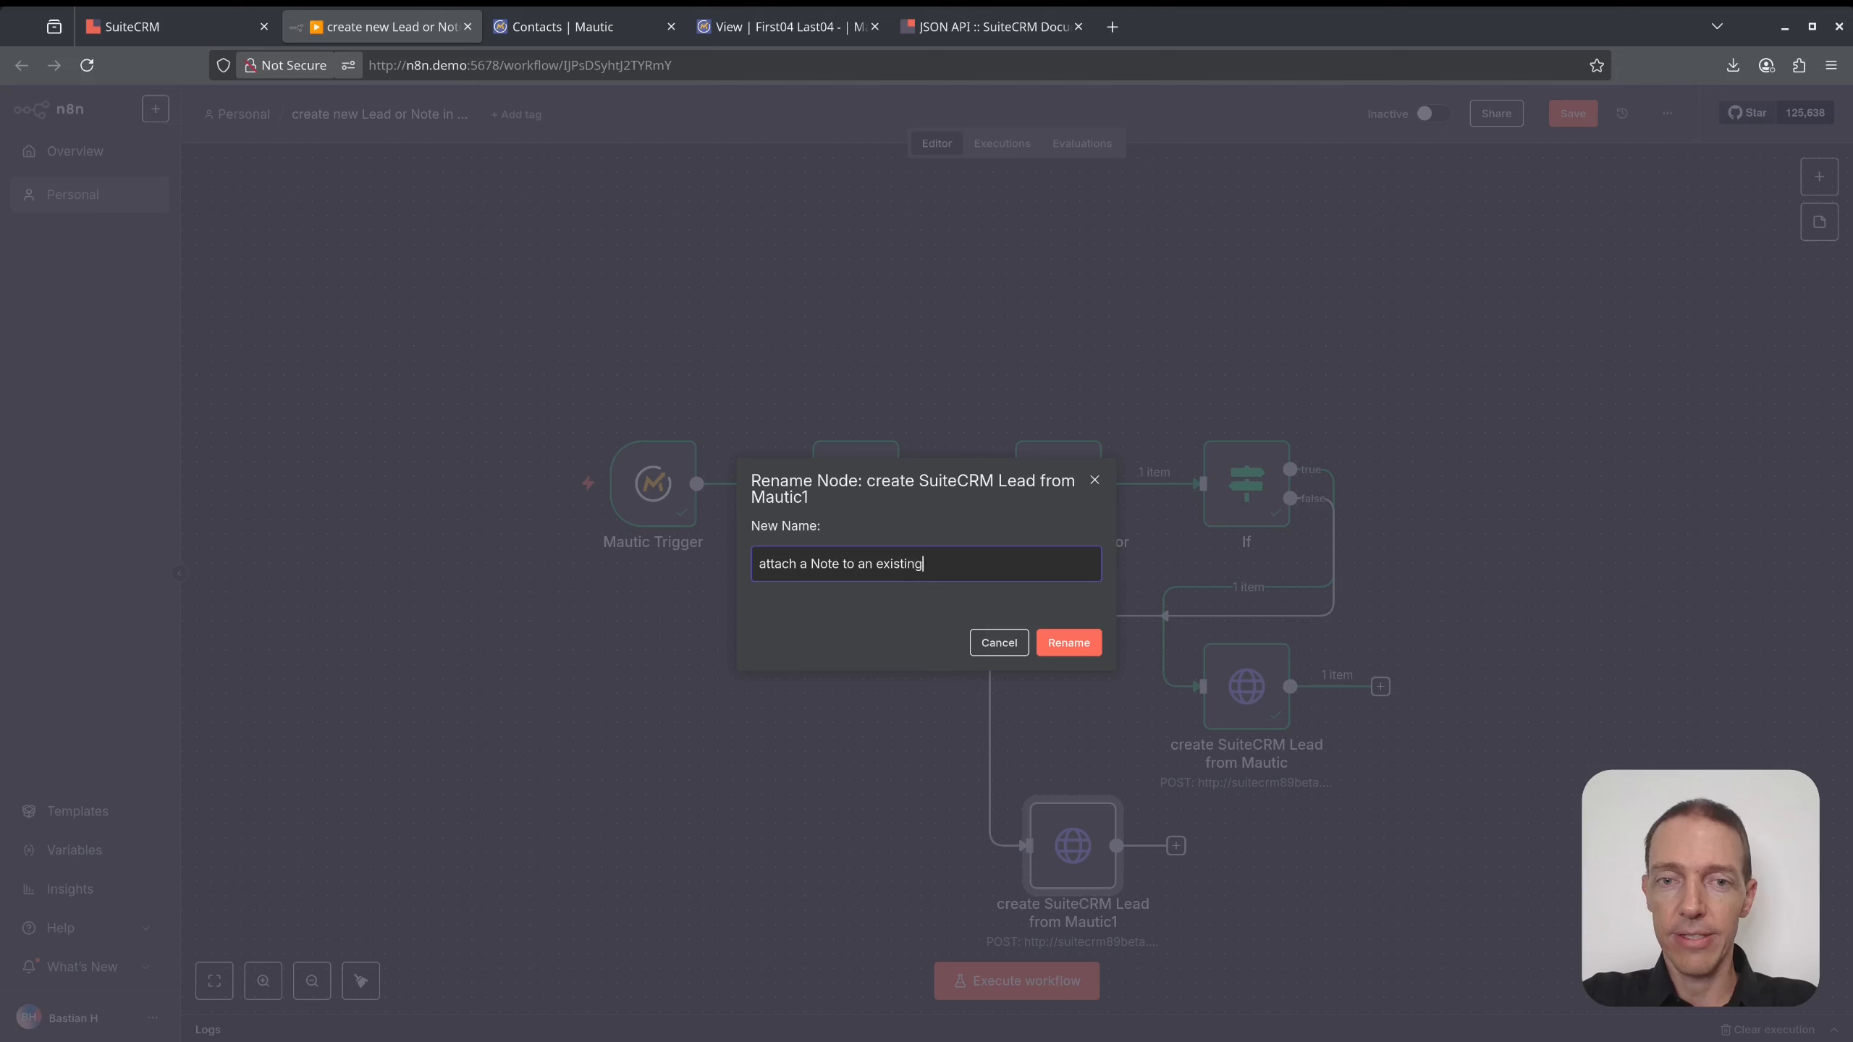
{"action": "type", "text": " Lead from Mautic"}
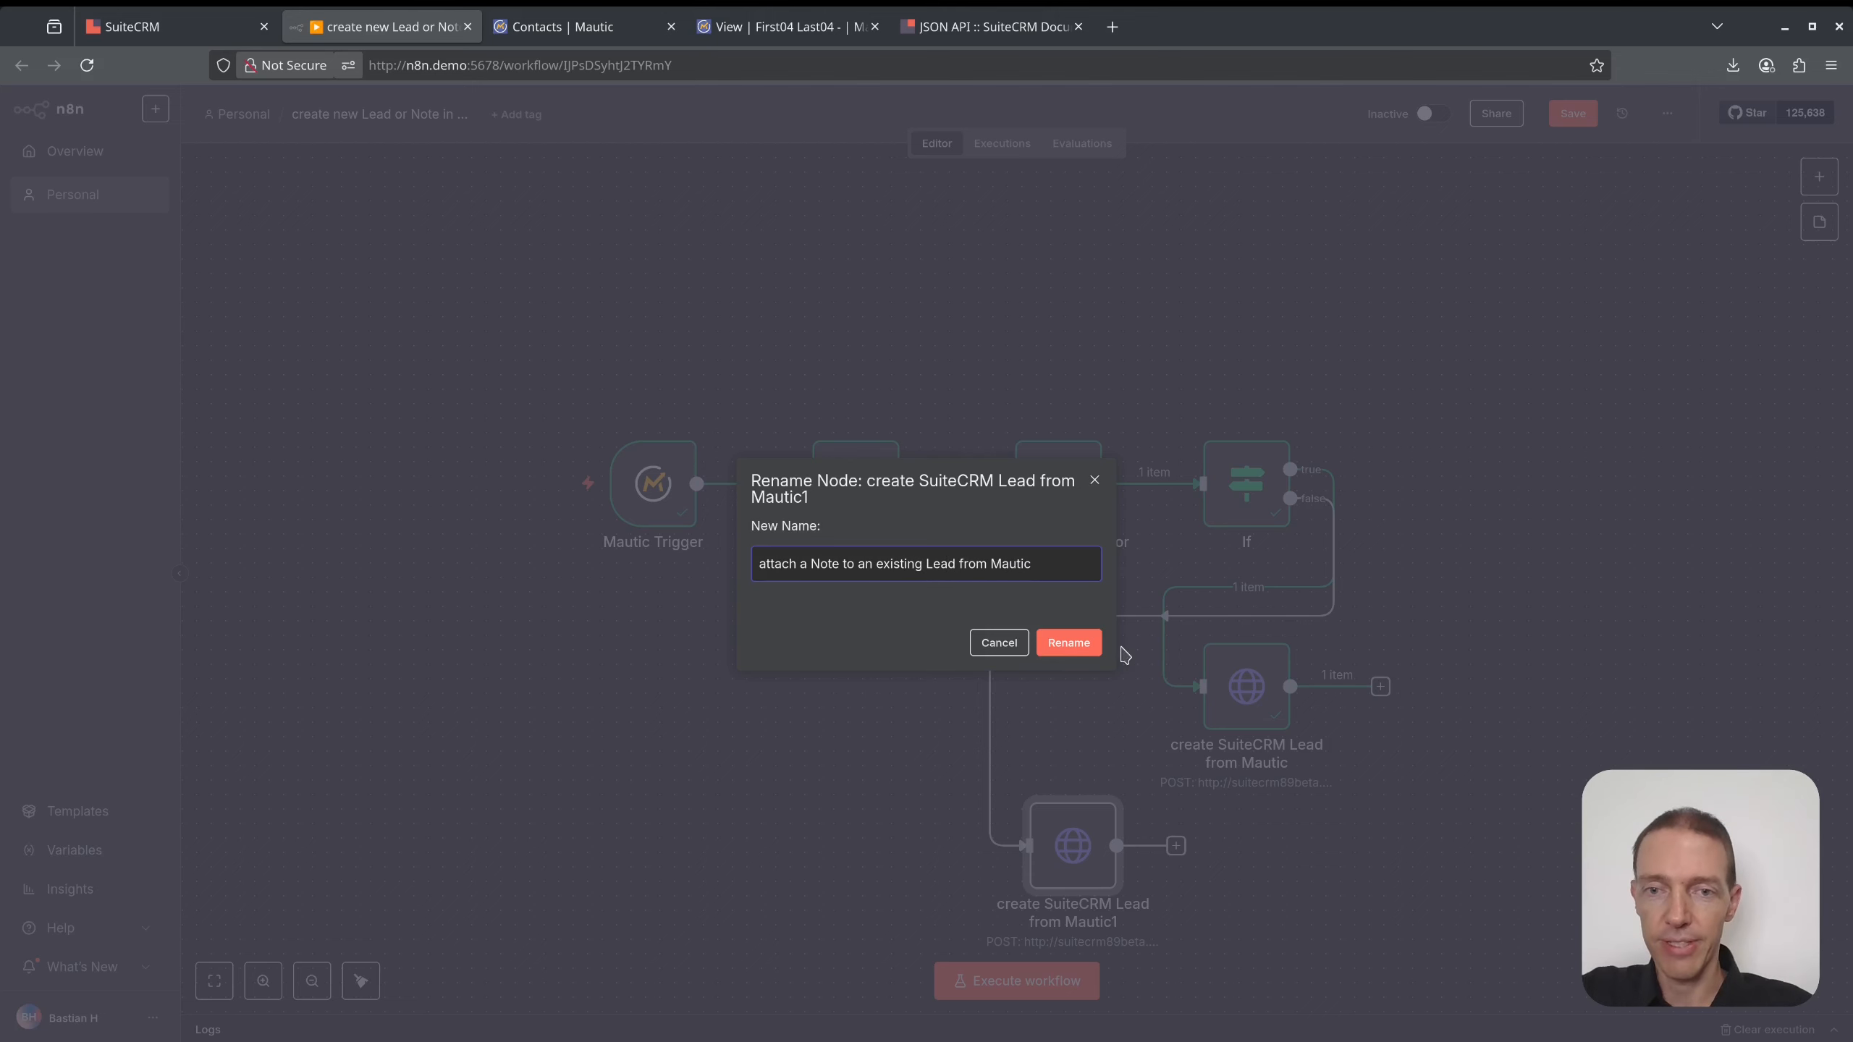
{"action": "left_click", "coordinate": [1080, 643]}
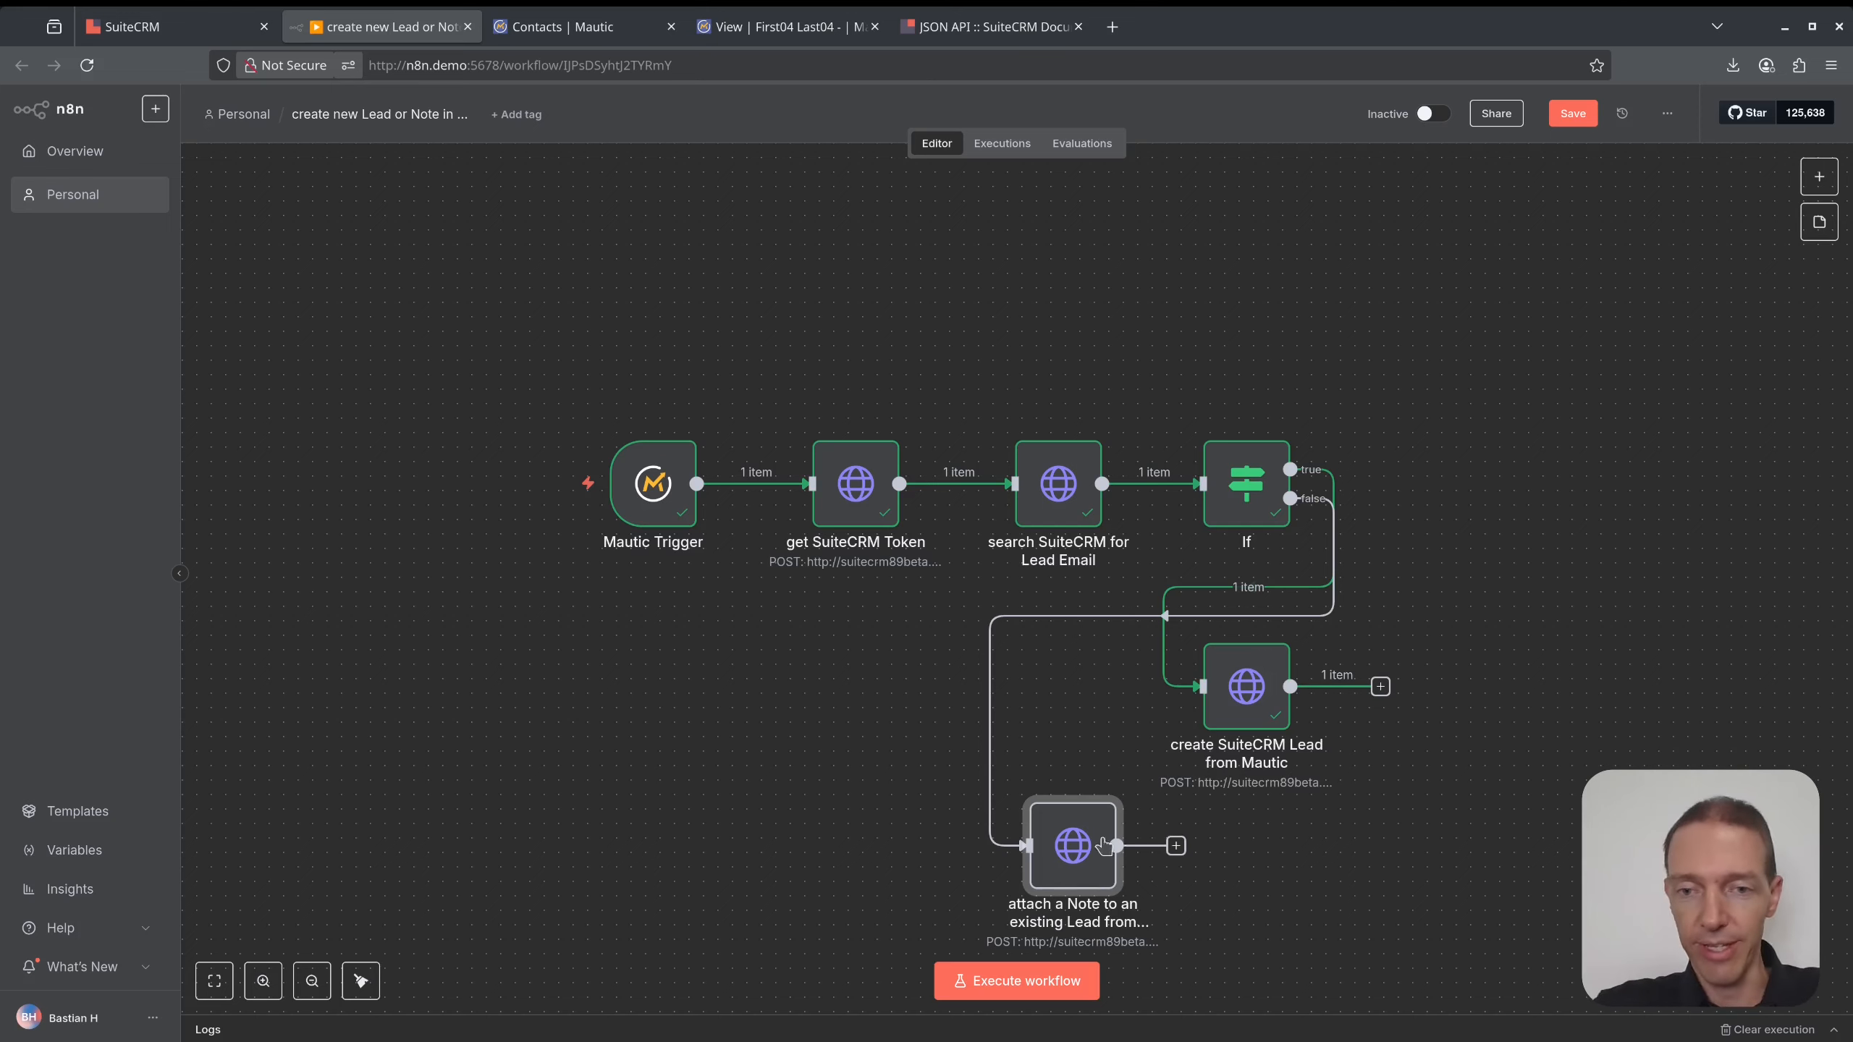
- Switch the note node's request method to GET and append /Notes to its URL
{"action": "double_click", "coordinate": [1071, 861]}
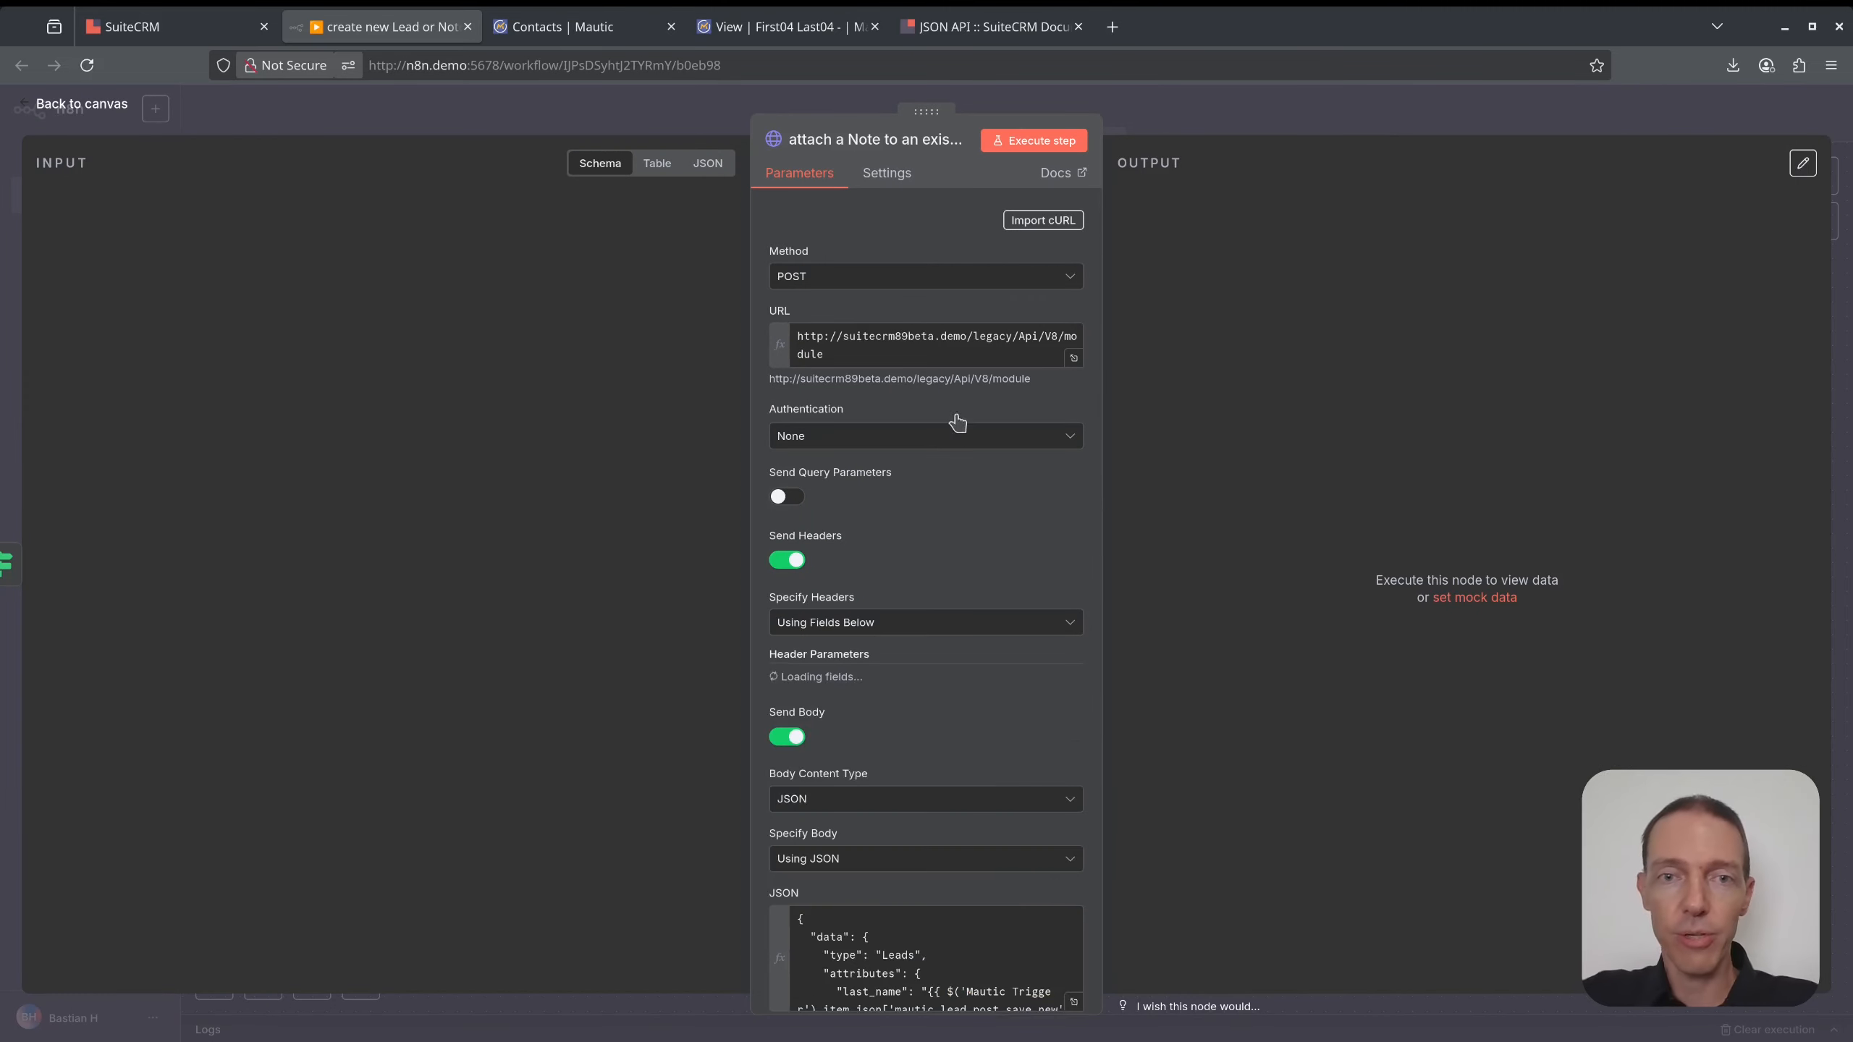
{"action": "left_click", "coordinate": [867, 276]}
{"action": "left_click", "coordinate": [848, 354]}
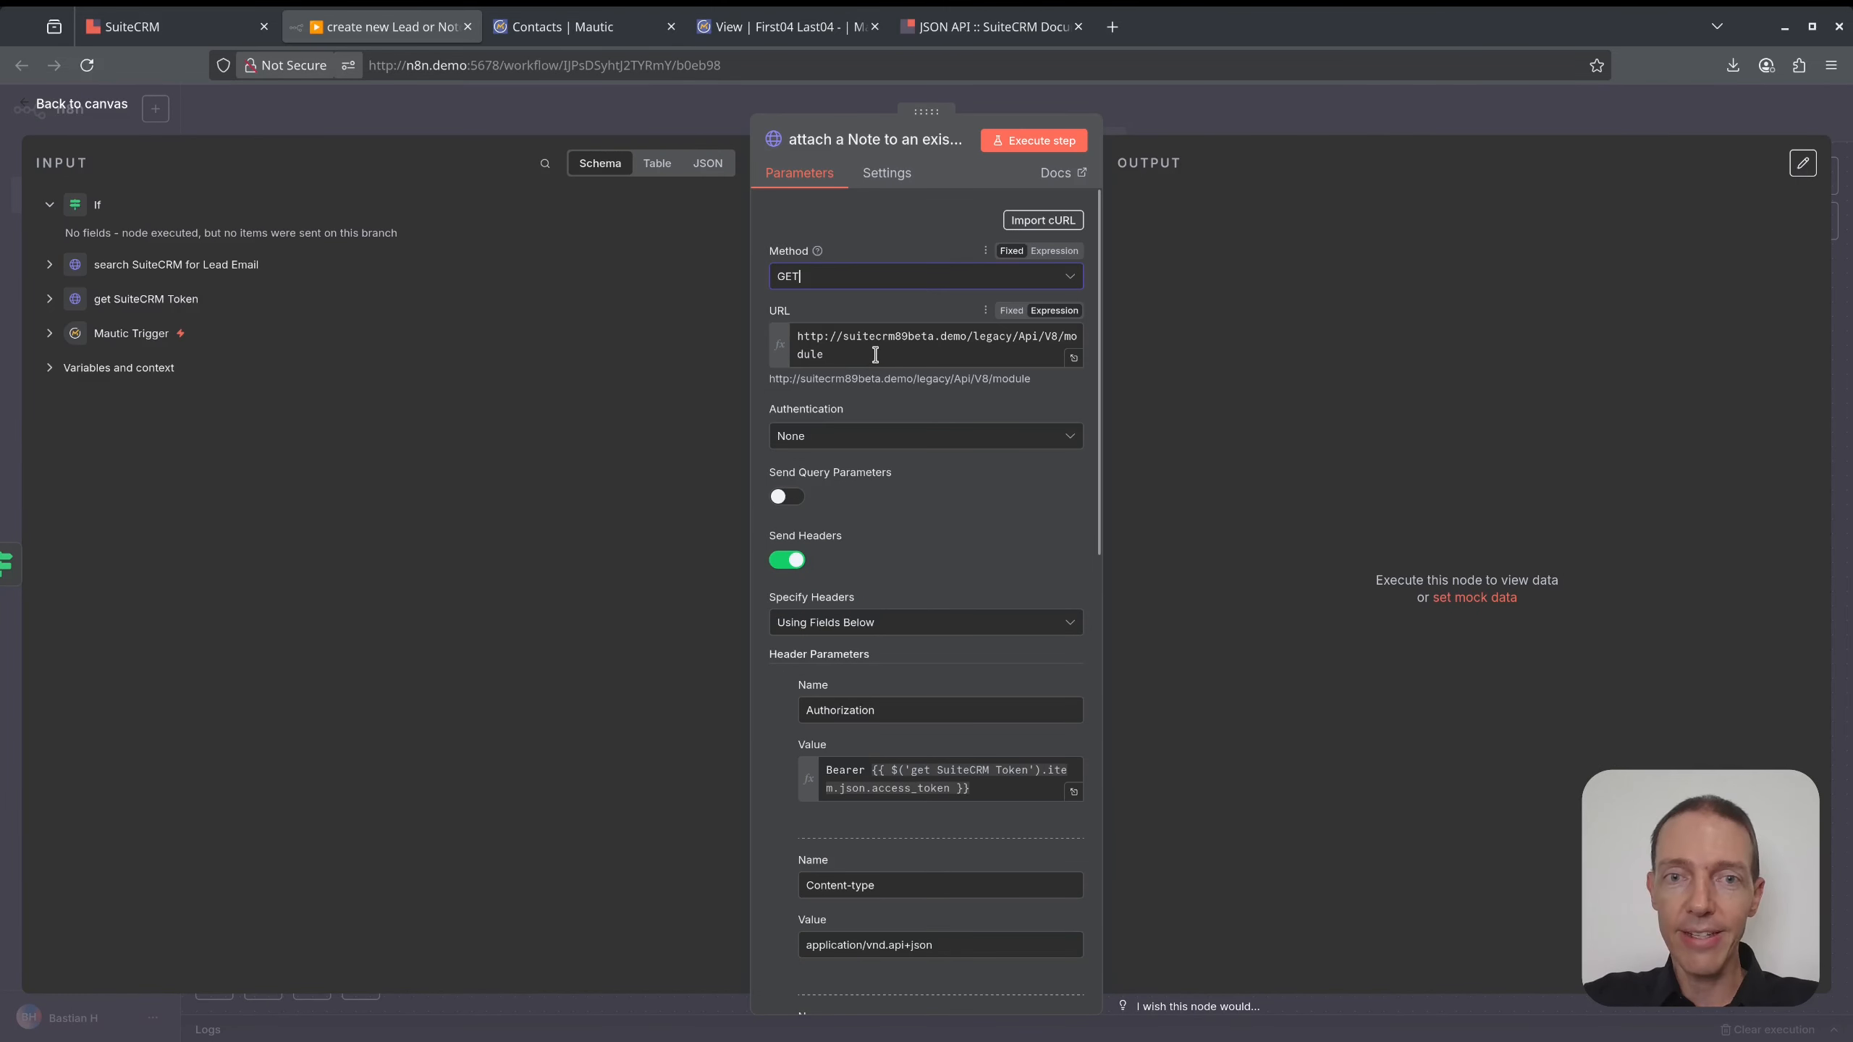
{"action": "type", "text": "/Notes/"}
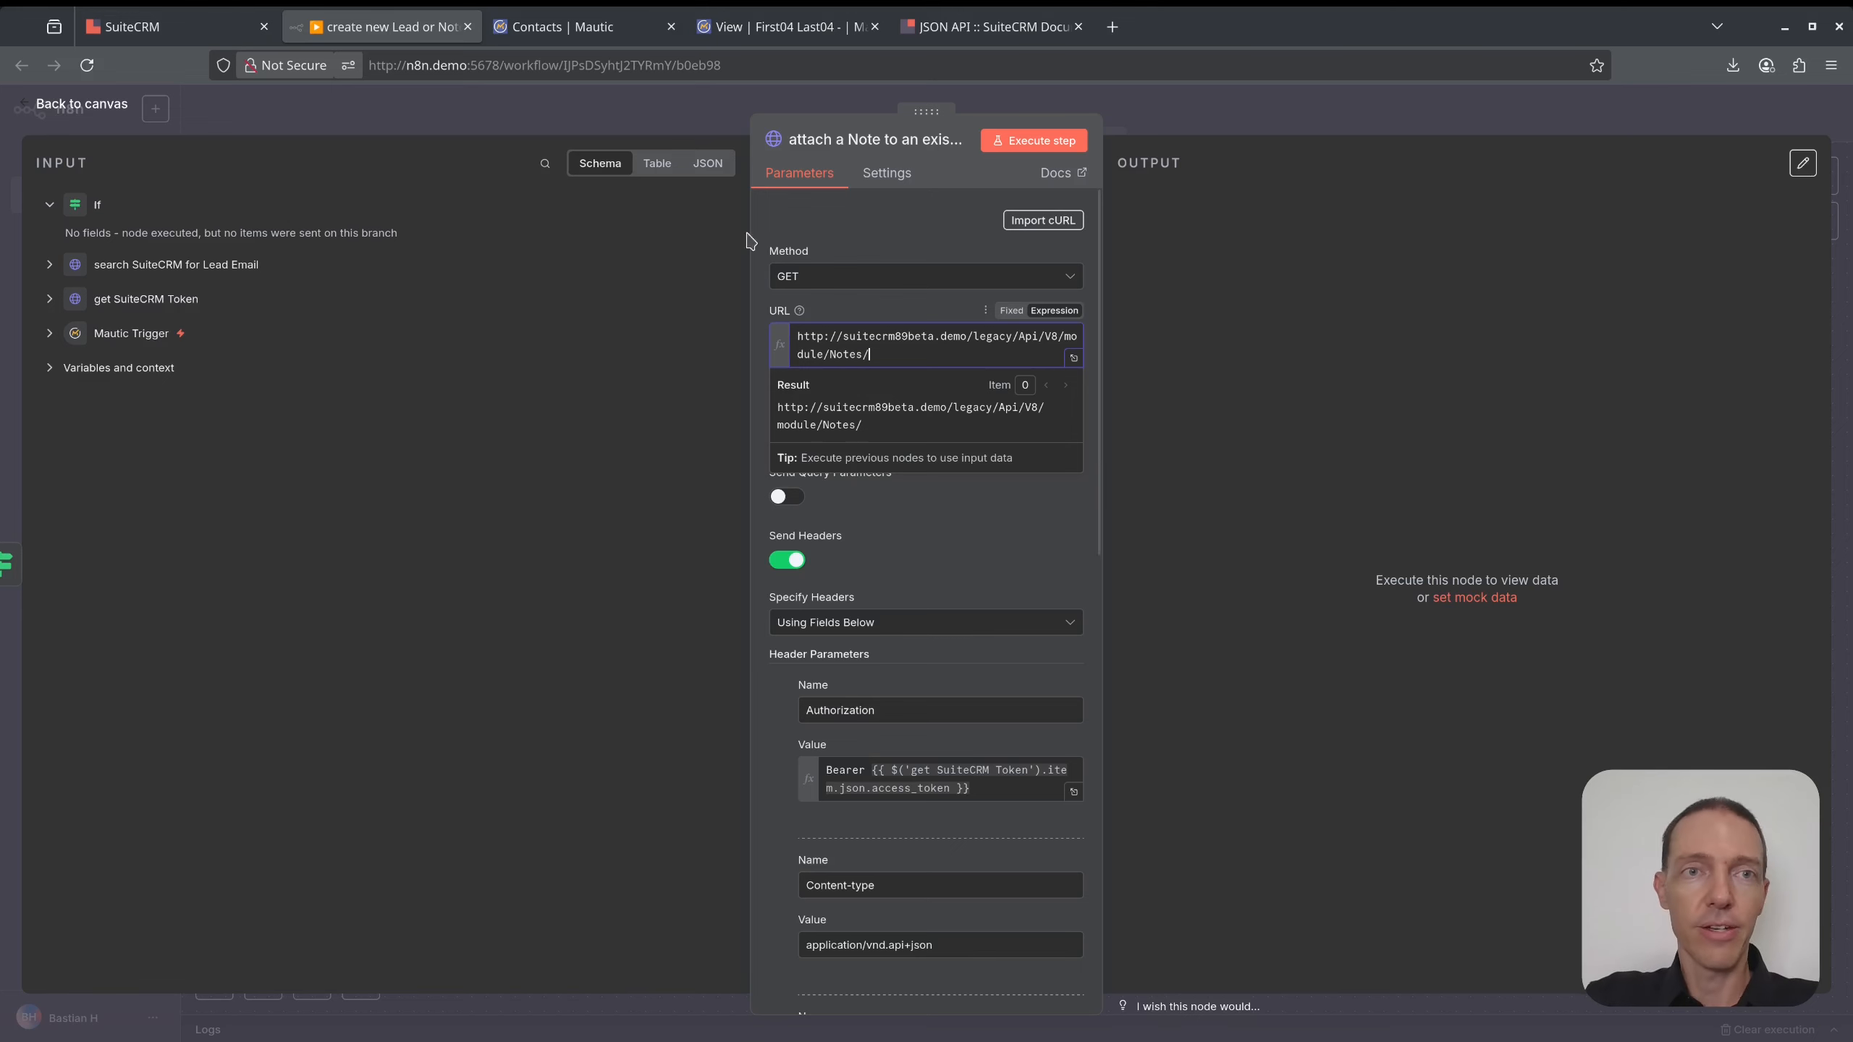
{"action": "left_click", "coordinate": [168, 26]}
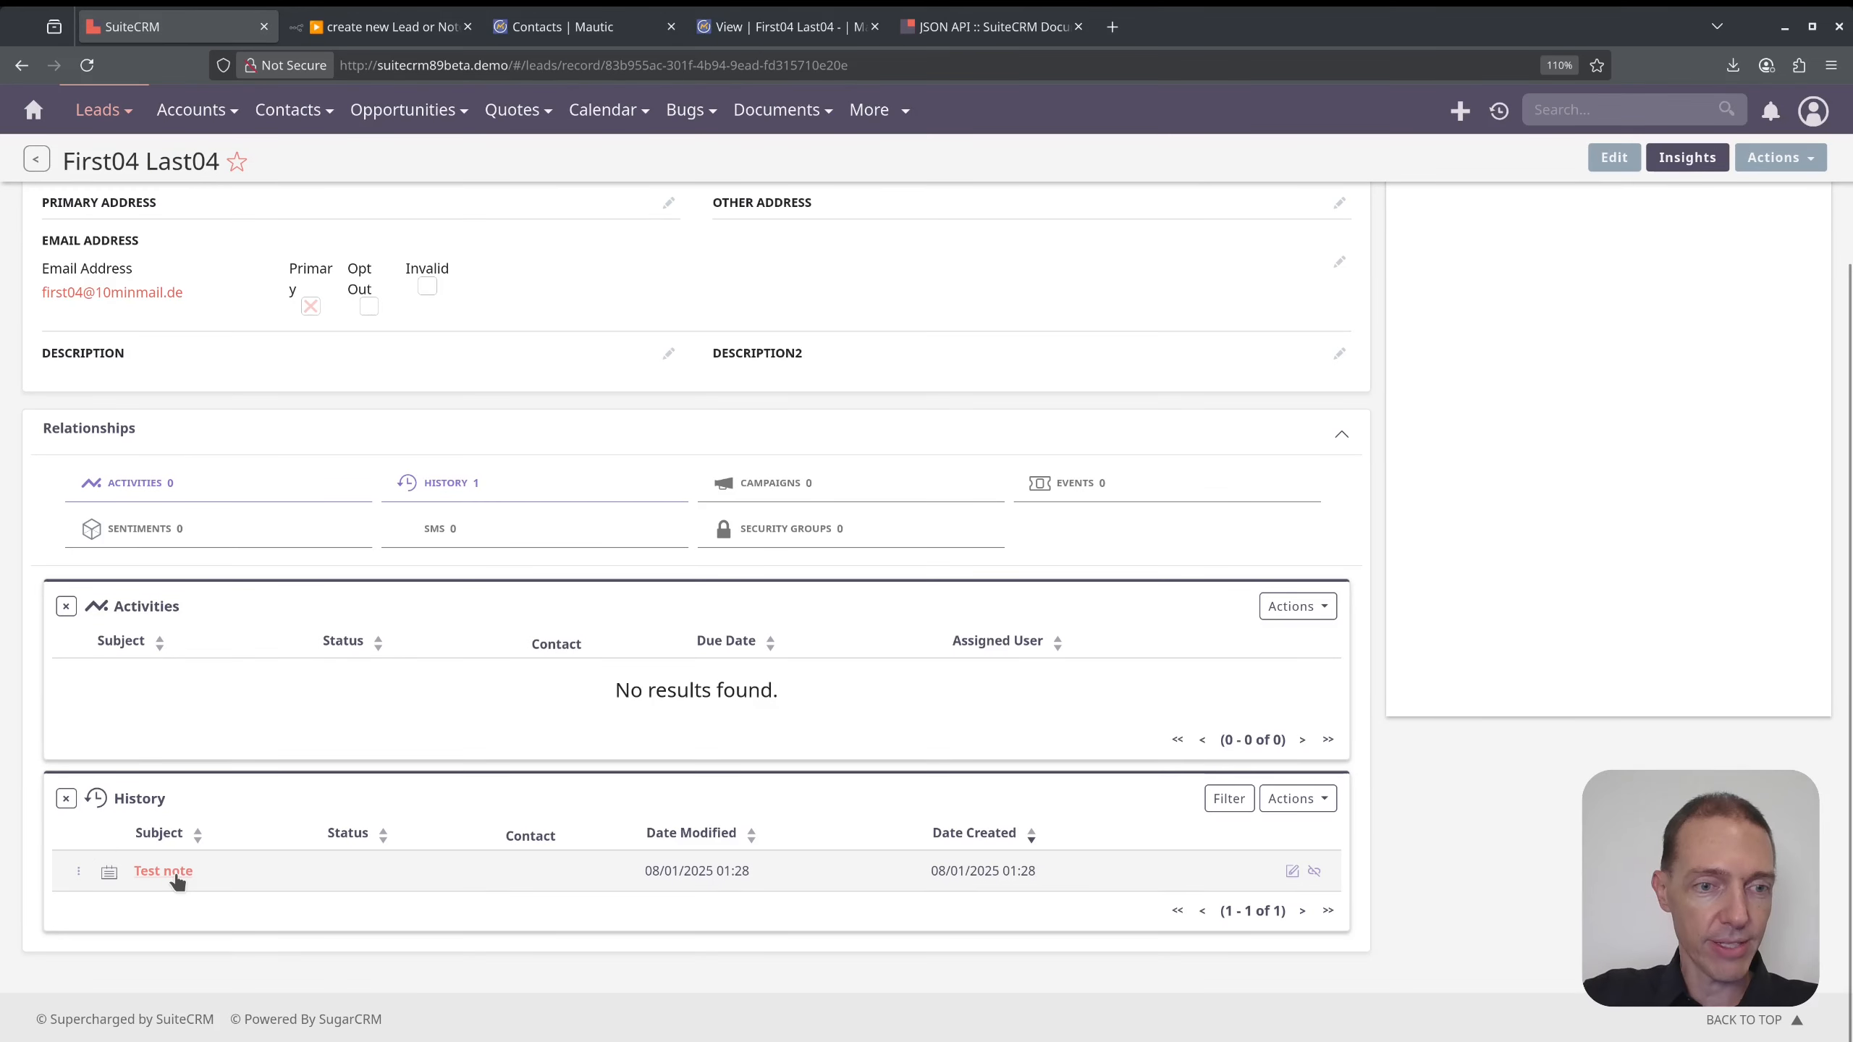
- Copy the Test note's record ID from its SuiteCRM address and paste it at the end of the n8n URL
{"action": "middle_click", "coordinate": [172, 876]}
{"action": "left_click", "coordinate": [379, 26]}
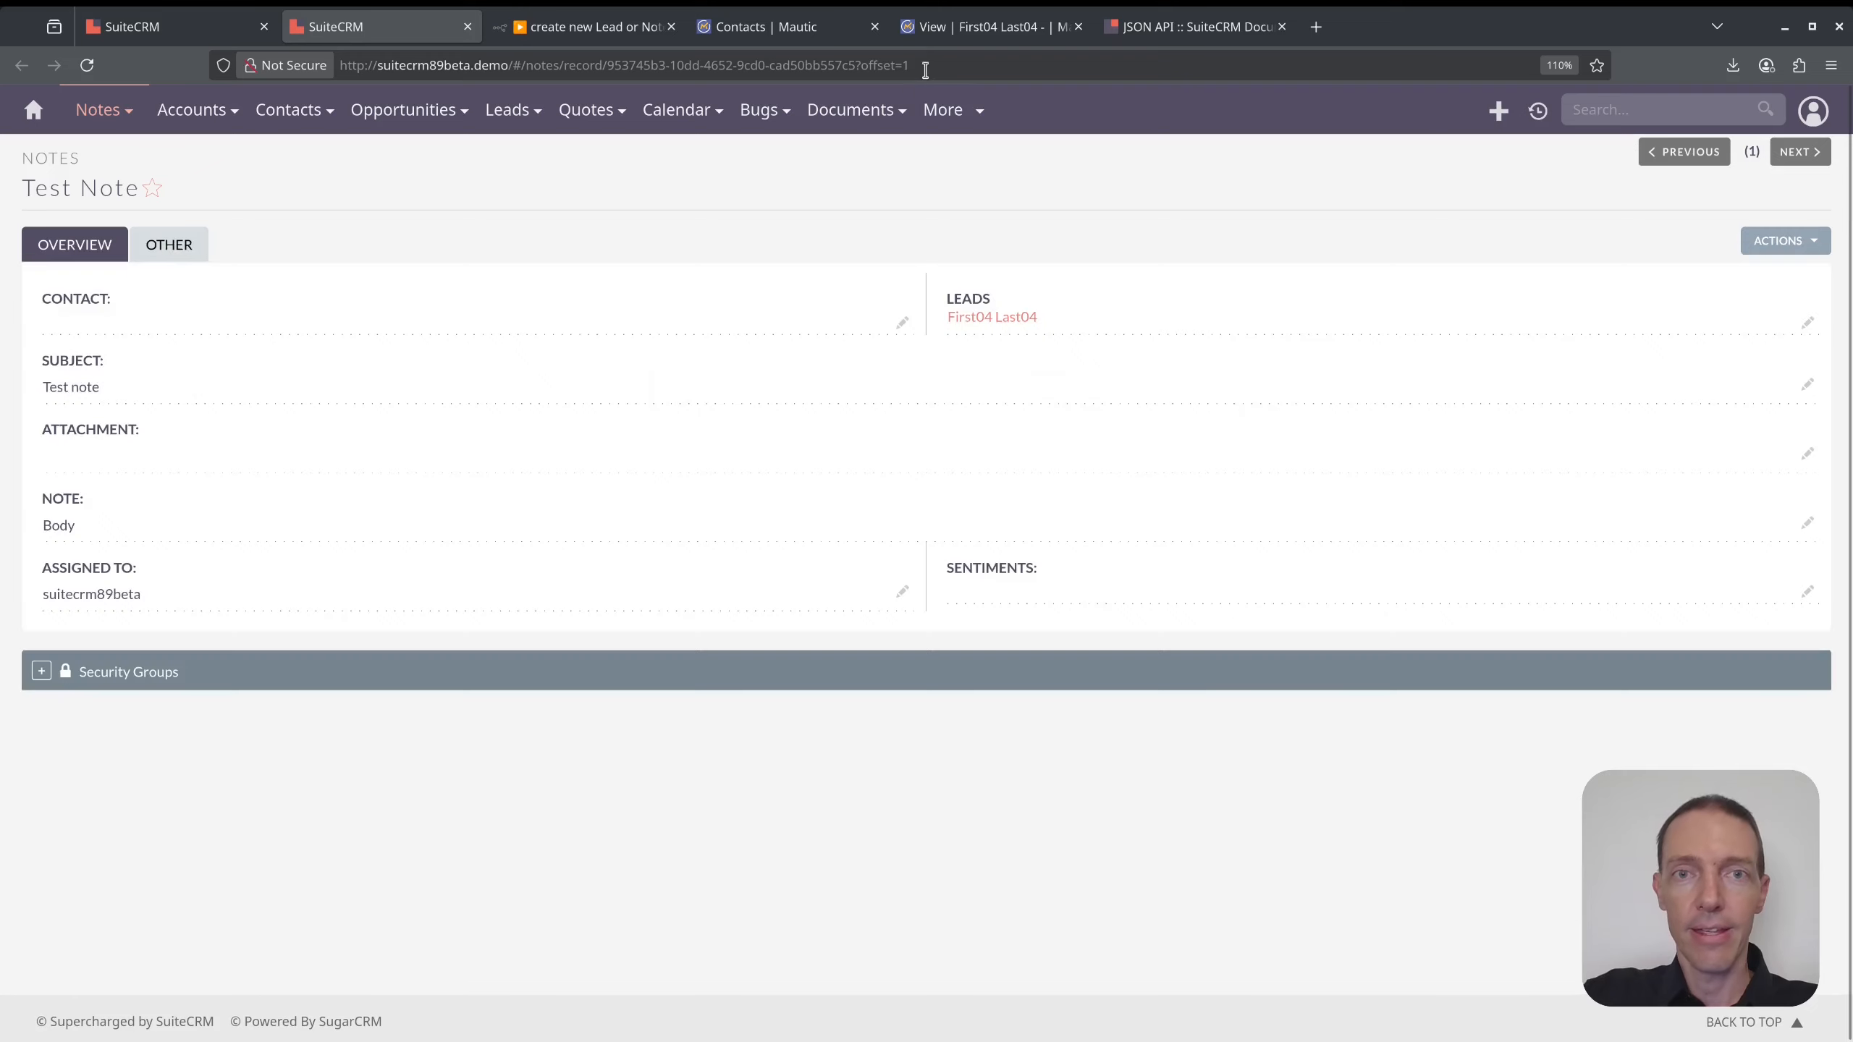
{"action": "left_click", "coordinate": [857, 66]}
{"action": "left_click", "coordinate": [858, 65]}
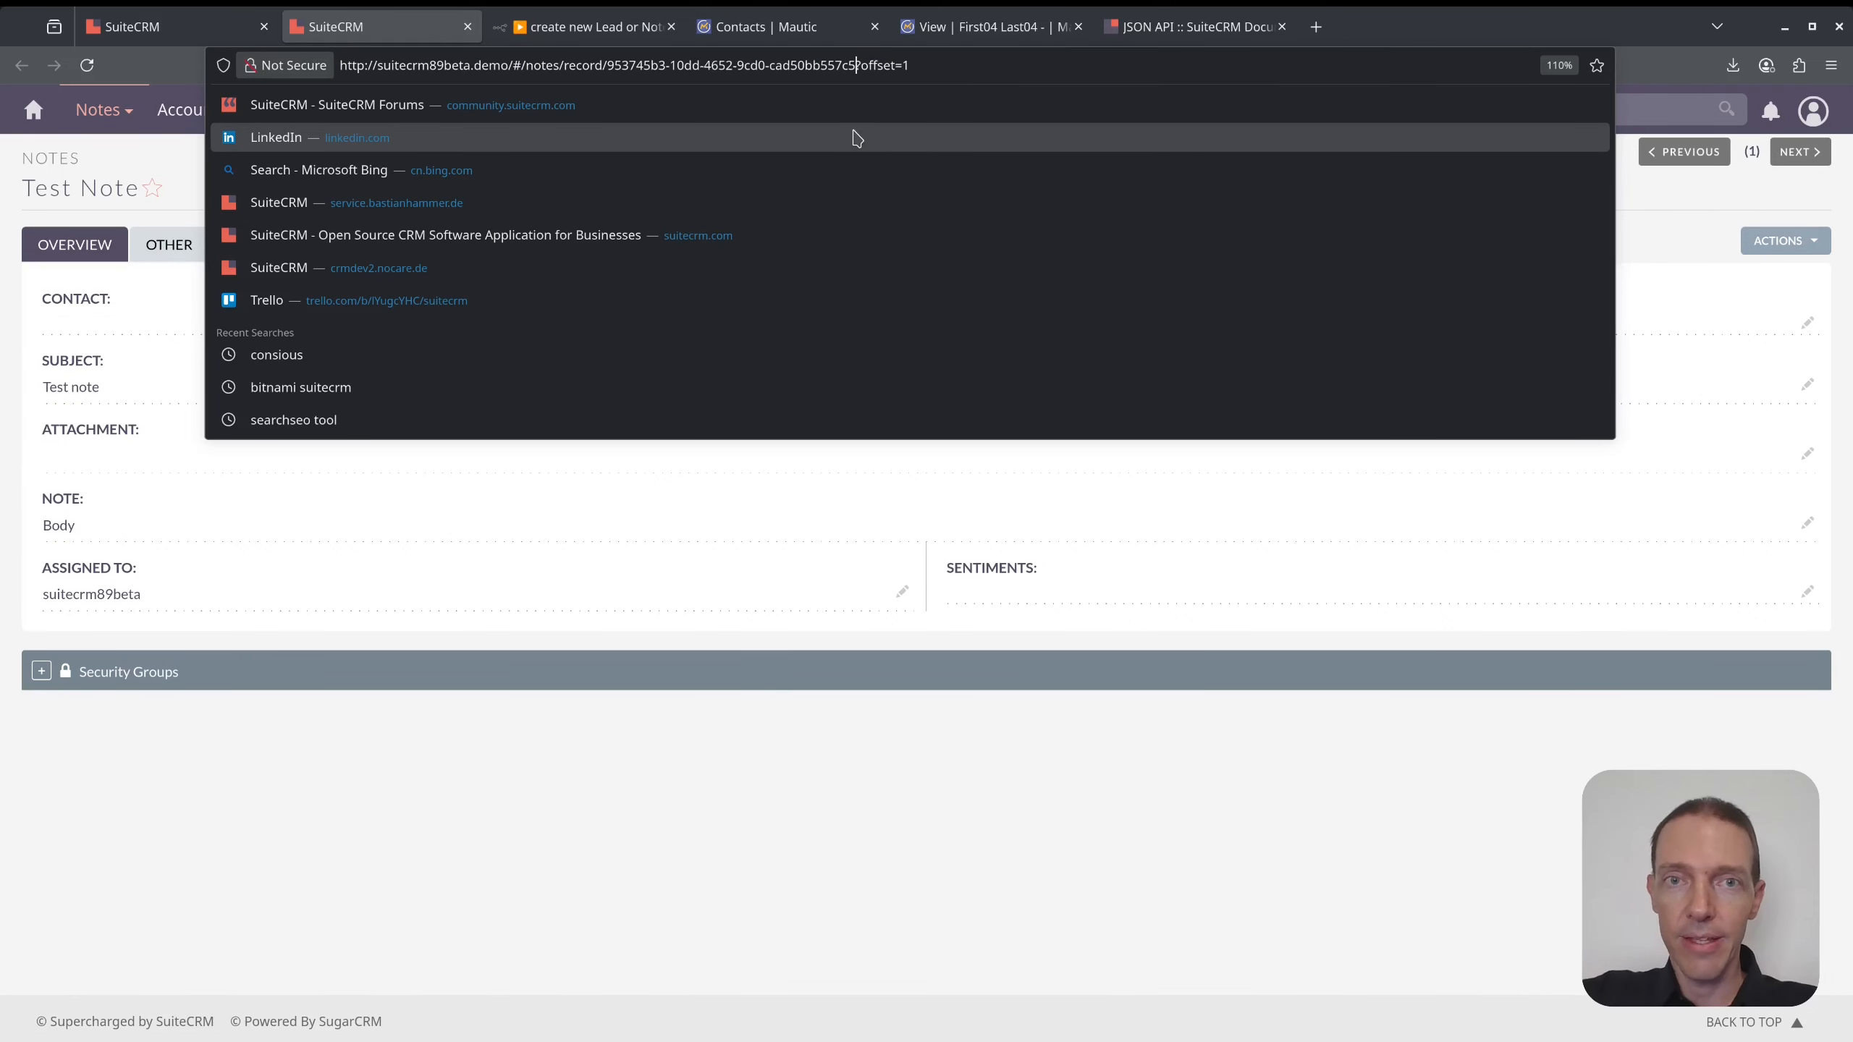
{"action": "key", "text": "ctrl+shift+Left"}
{"action": "key", "text": "ctrl+shift+Left"}
{"action": "key", "text": "ctrl+shift+Left"}
{"action": "key", "text": "ctrl+shift+Left"}
{"action": "key", "text": "ctrl+shift+Left"}
{"action": "key", "text": "ctrl+c"}
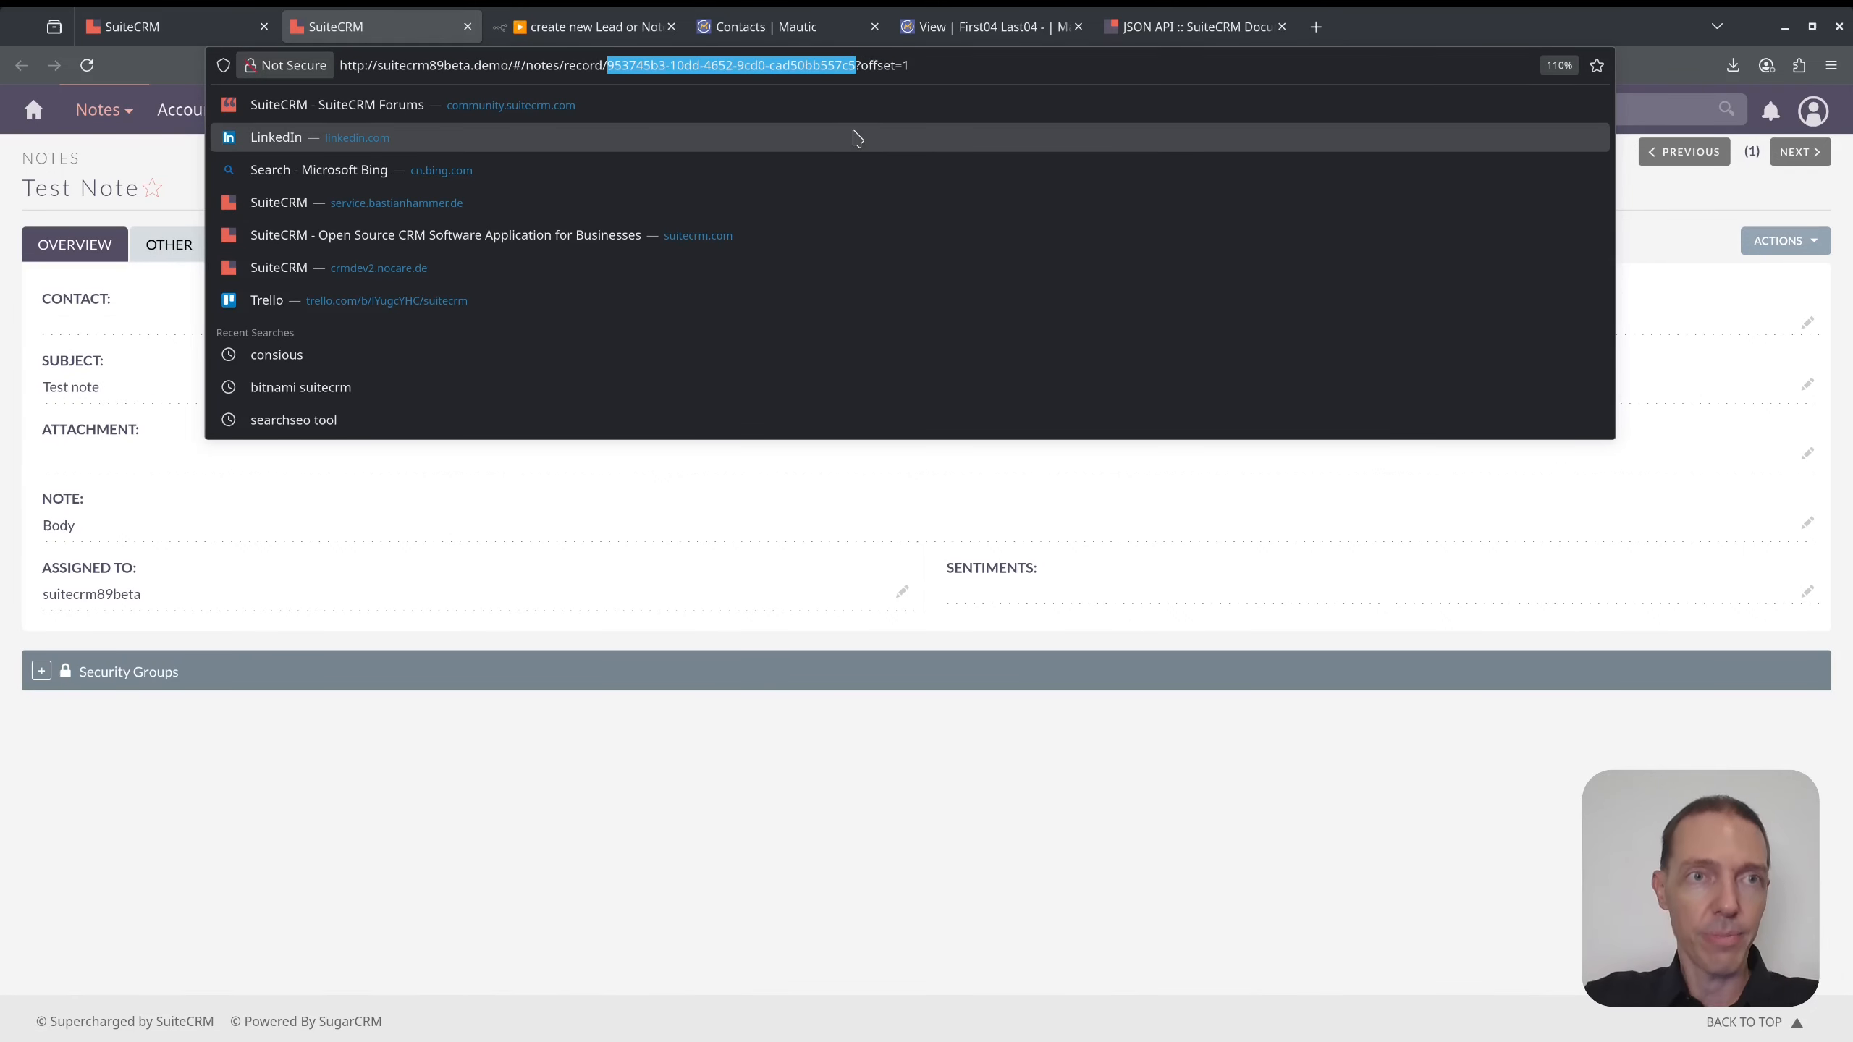
{"action": "left_click", "coordinate": [613, 33]}
{"action": "key", "text": "ctrl+v"}
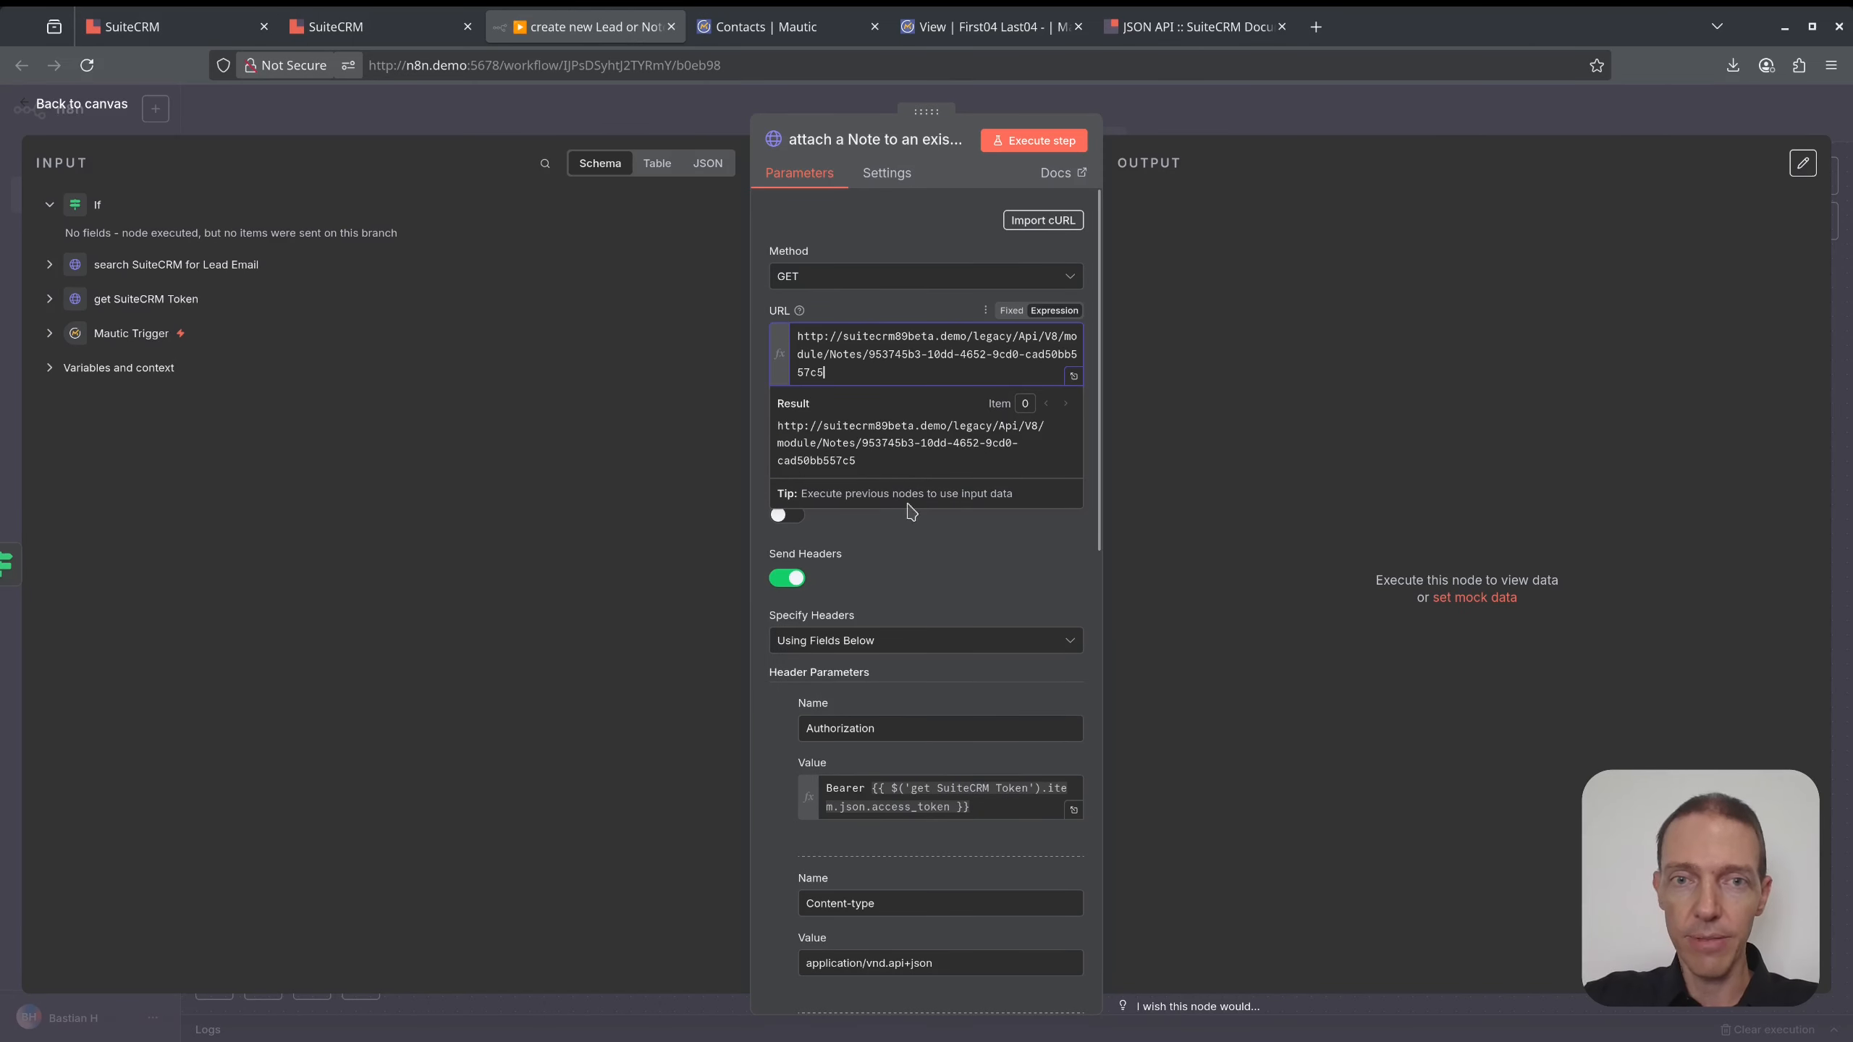
- Turn off Send Body on the note node and run it as a test
{"action": "scroll", "coordinate": [947, 584], "scroll_direction": "down", "scroll_amount": 6}
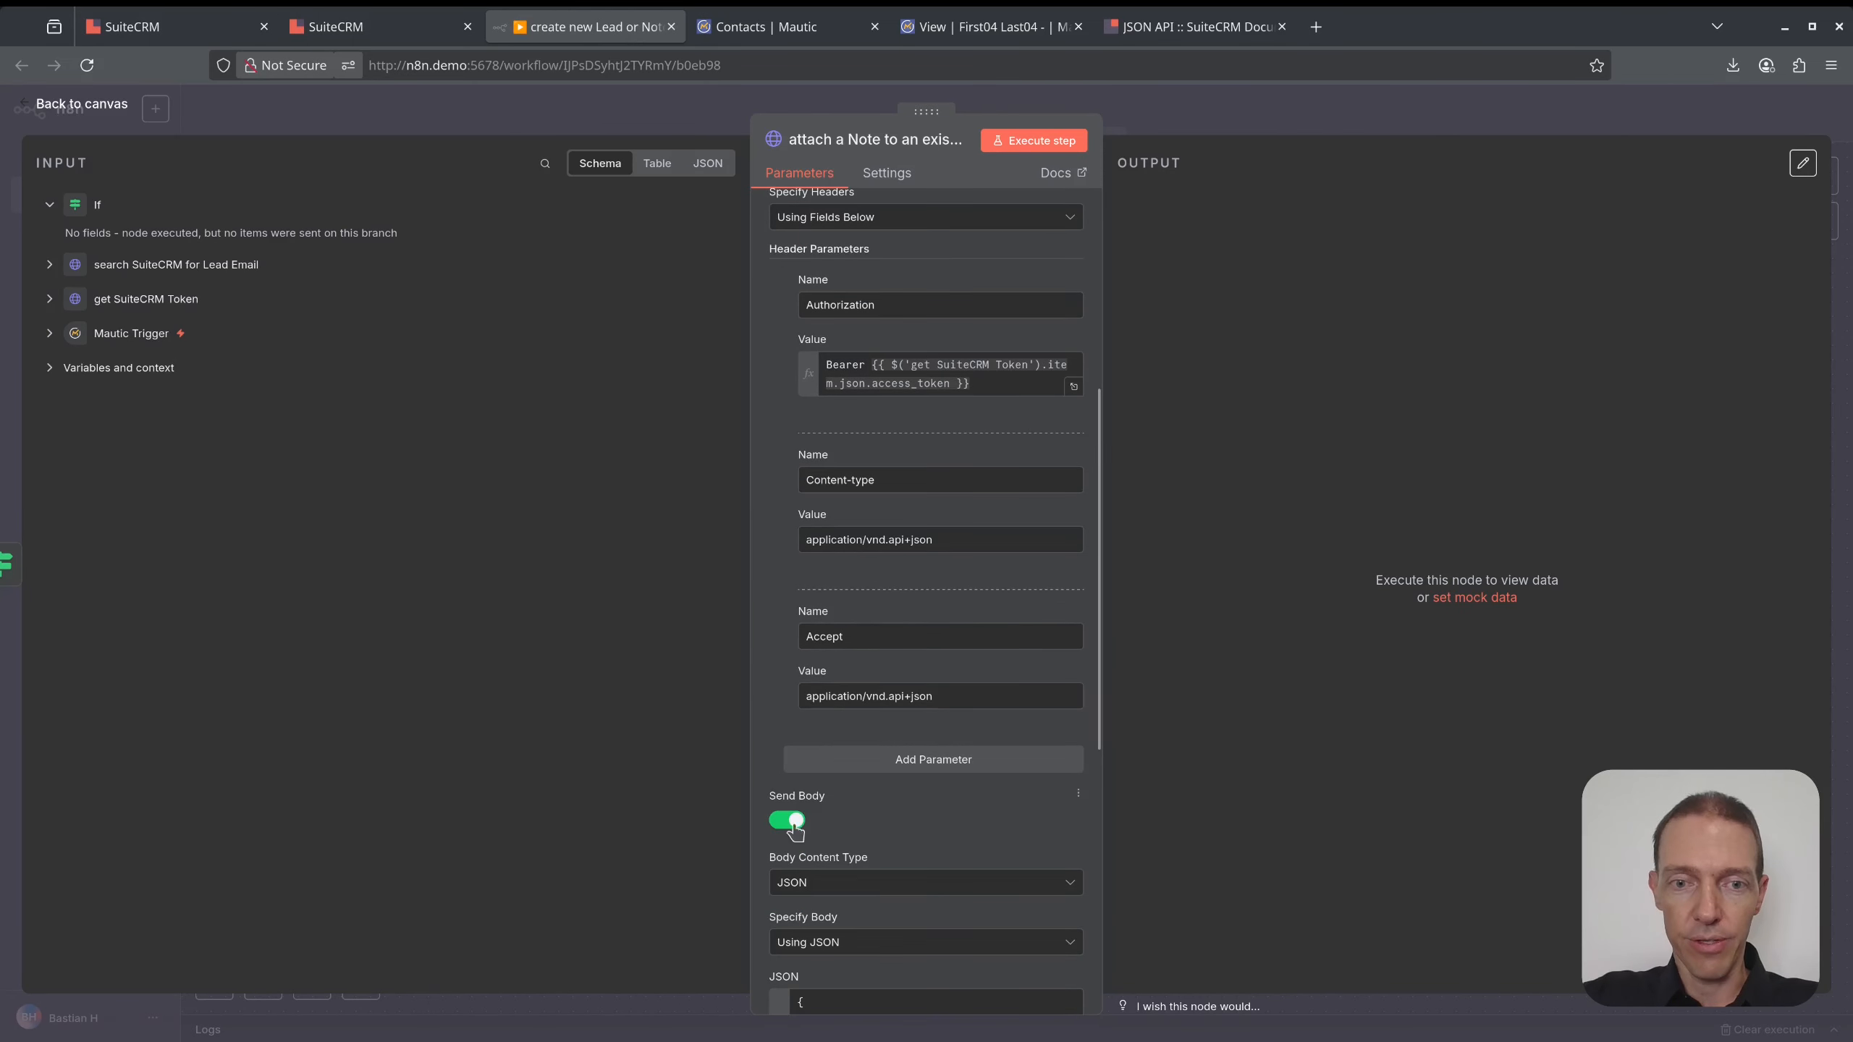
{"action": "left_click", "coordinate": [792, 828]}
{"action": "scroll", "coordinate": [919, 387], "scroll_direction": "up", "scroll_amount": 6}
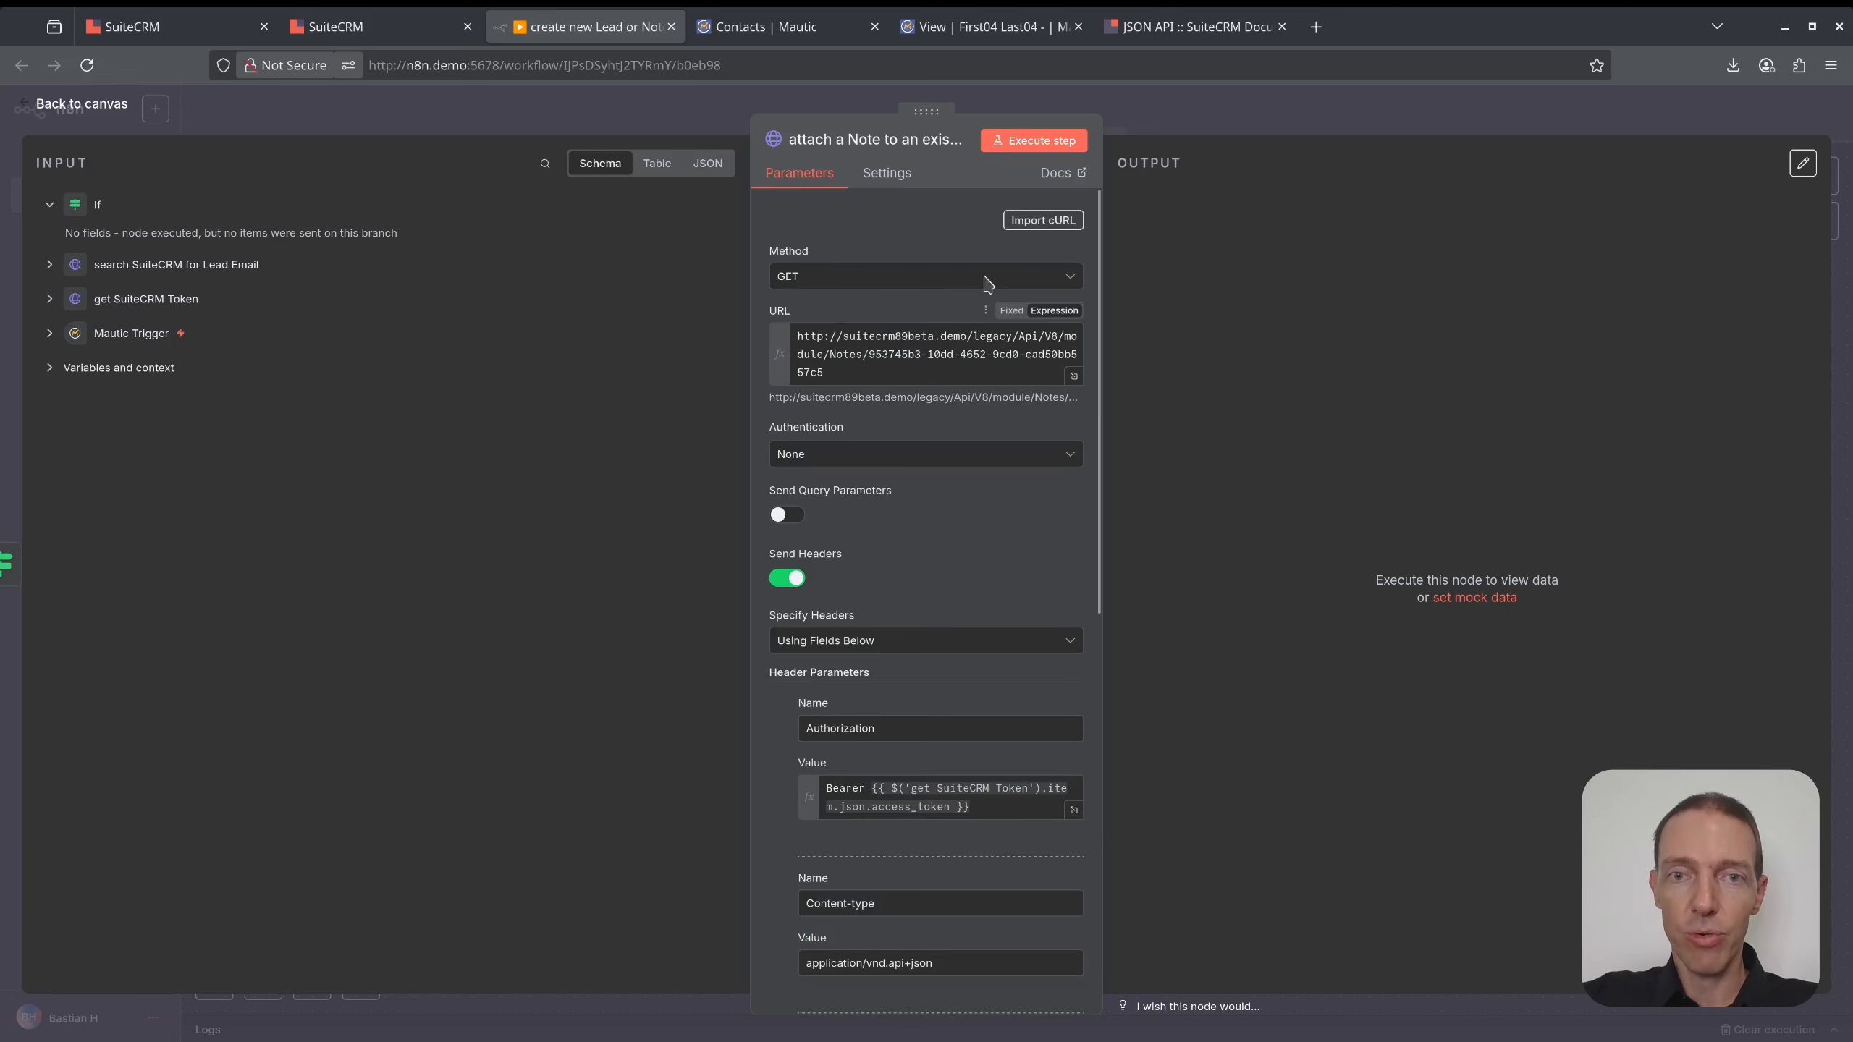
{"action": "left_click", "coordinate": [1047, 142]}
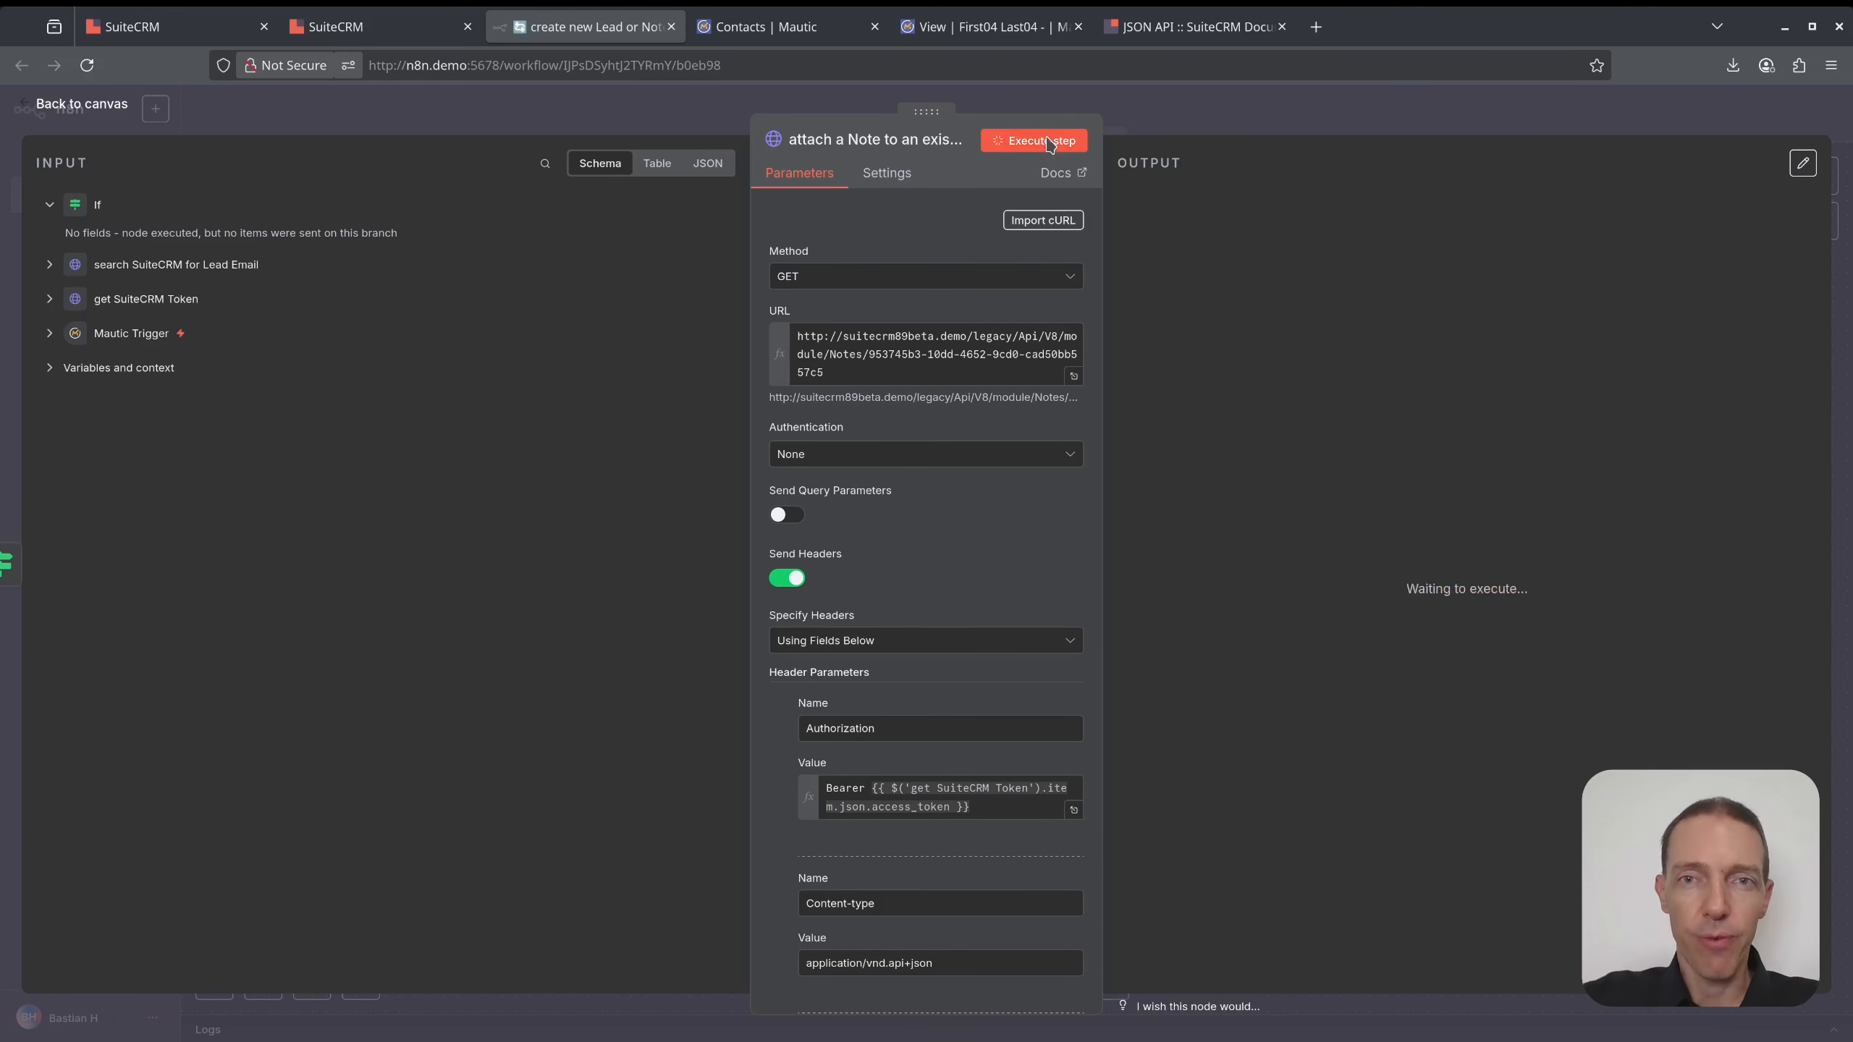
{"action": "left_click", "coordinate": [1192, 132]}
- Replace the If false-branch link with a connection from the search node, then run the note node
{"action": "left_click", "coordinate": [1087, 619]}
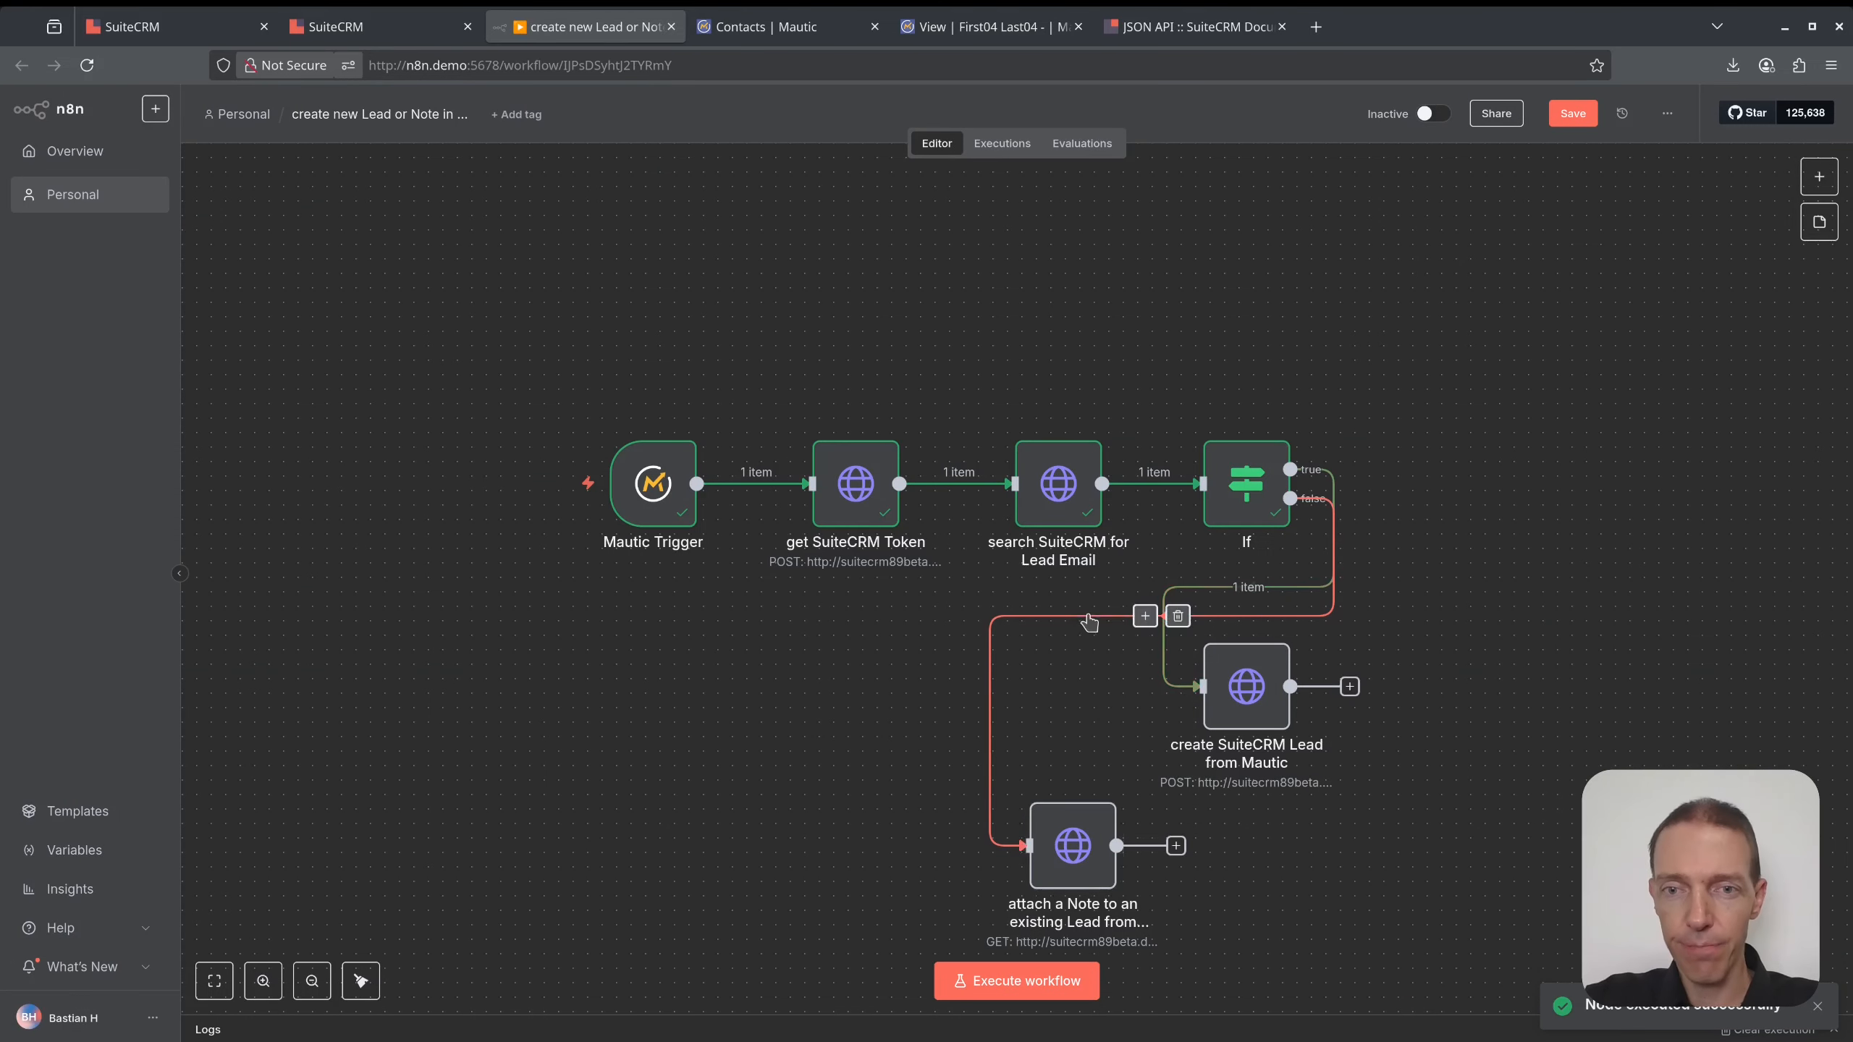
{"action": "left_click", "coordinate": [1178, 618]}
{"action": "left_click_drag", "start_coordinate": [1102, 483], "coordinate": [990, 881]}
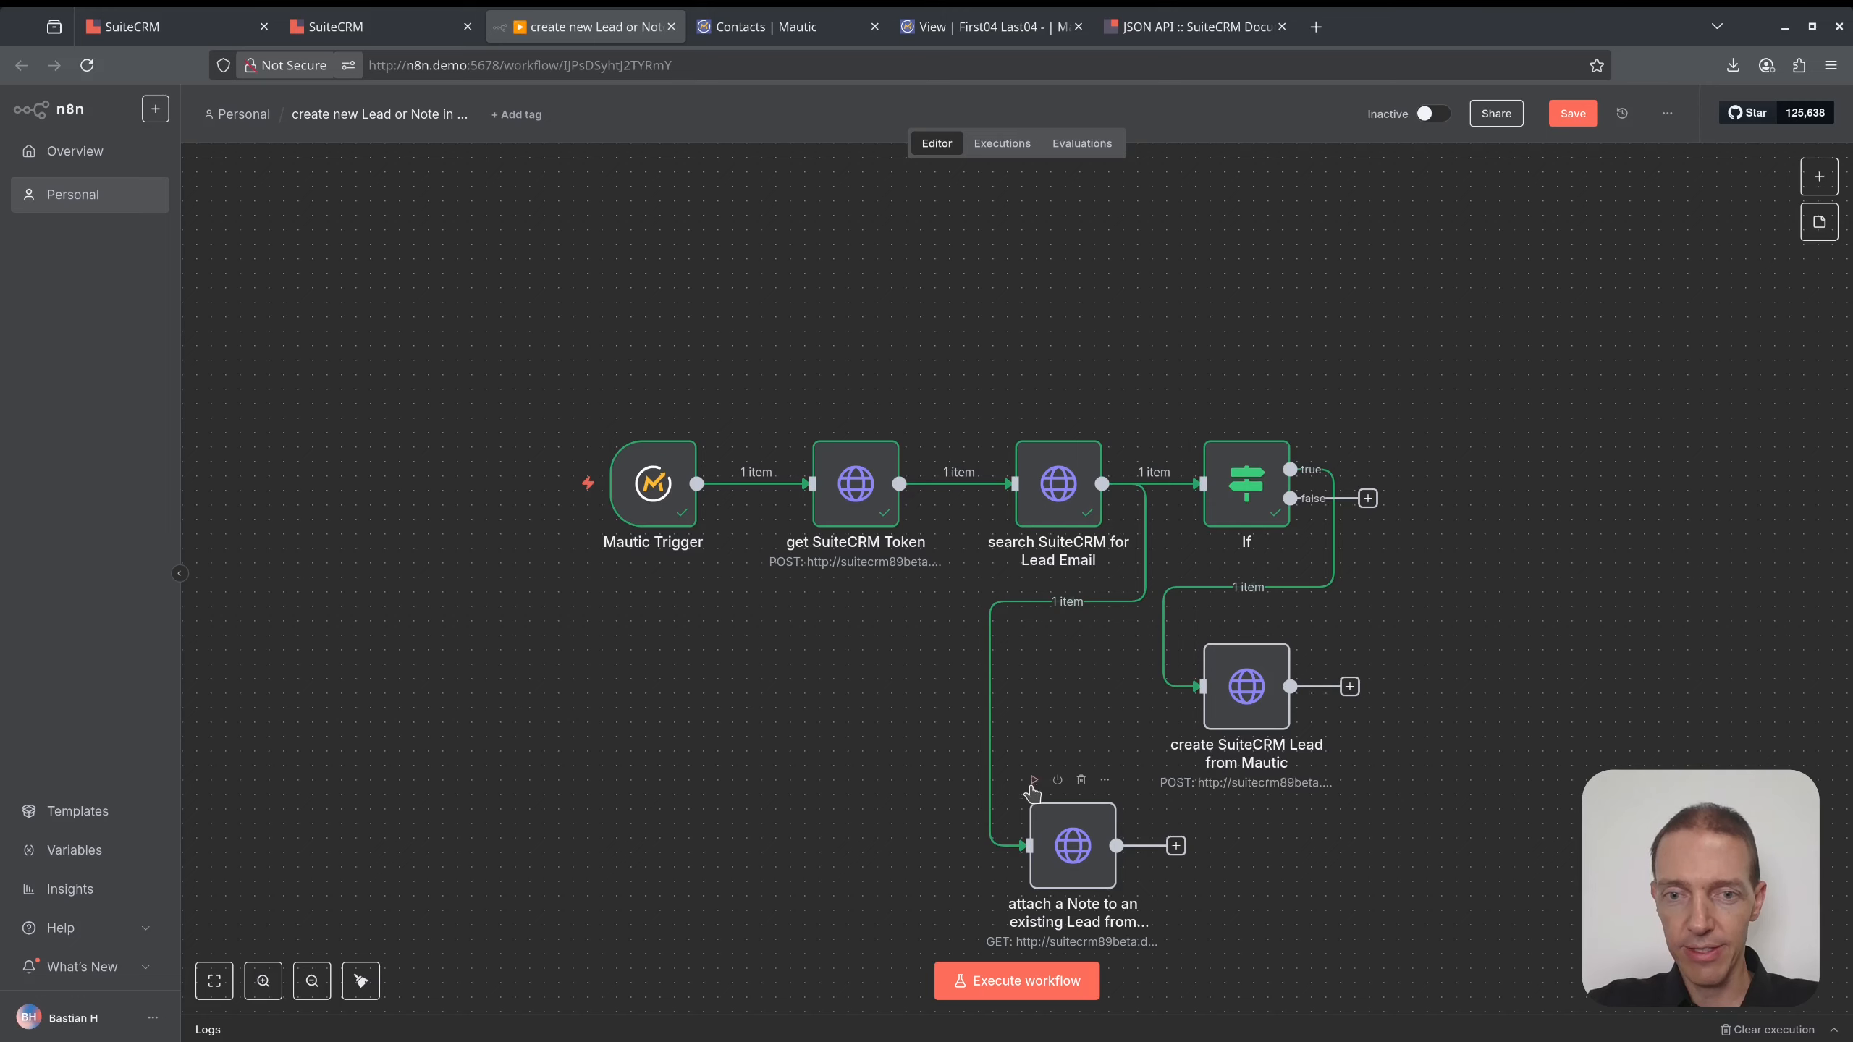
{"action": "left_click", "coordinate": [1034, 785]}
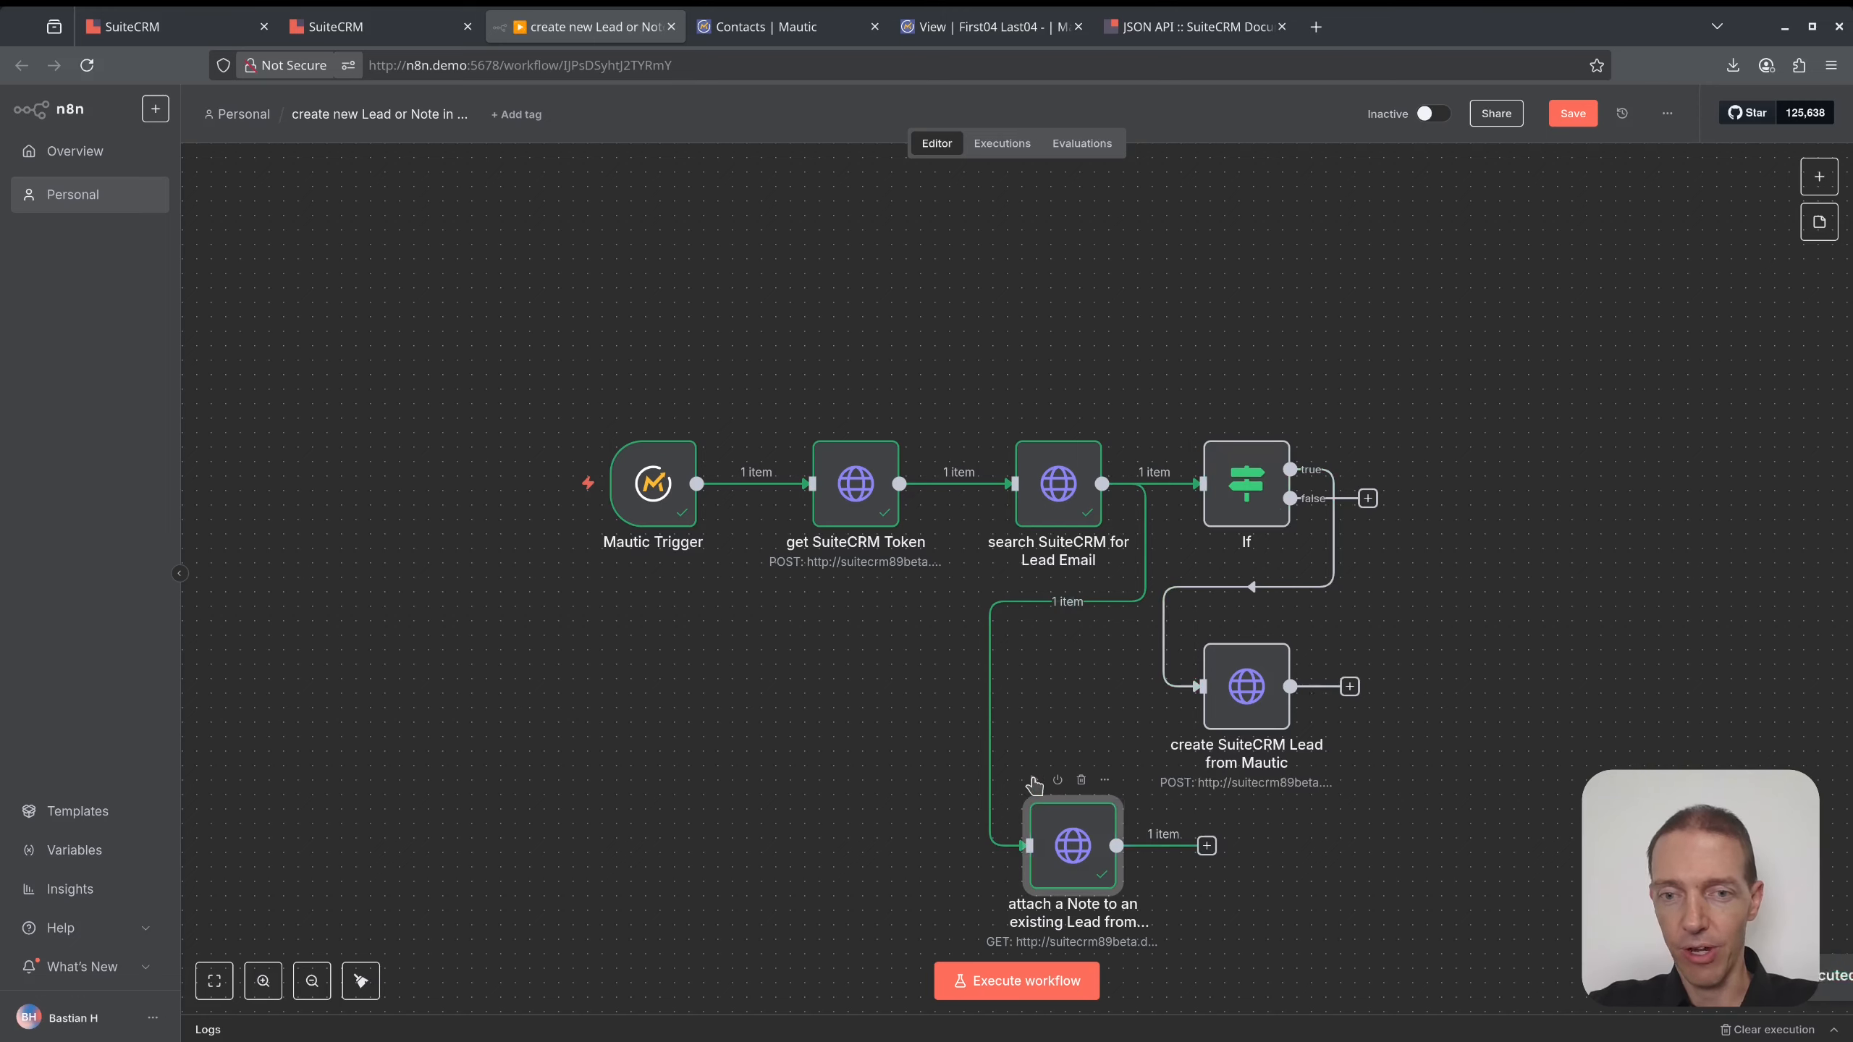
- Inspect the note node's output, including the assigned_user_id field
{"action": "double_click", "coordinate": [1077, 850]}
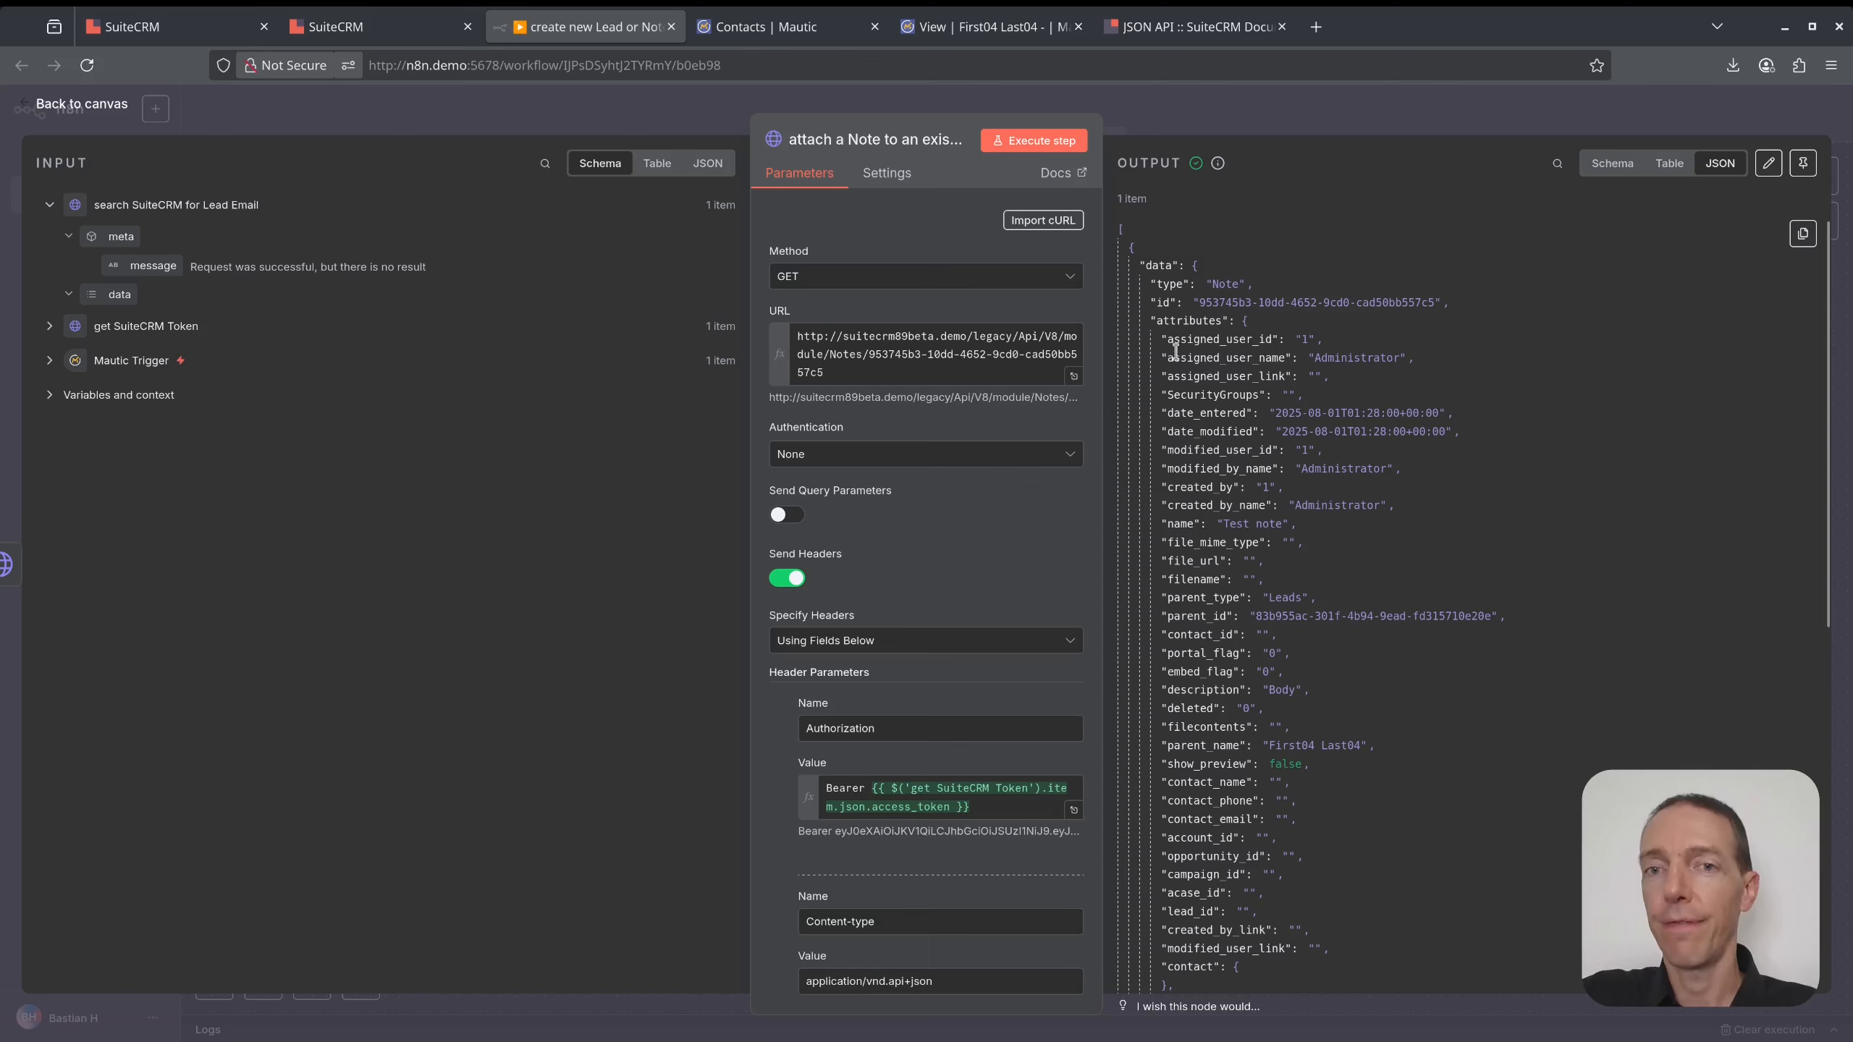
{"action": "left_click_drag", "start_coordinate": [1166, 338], "coordinate": [1275, 336]}
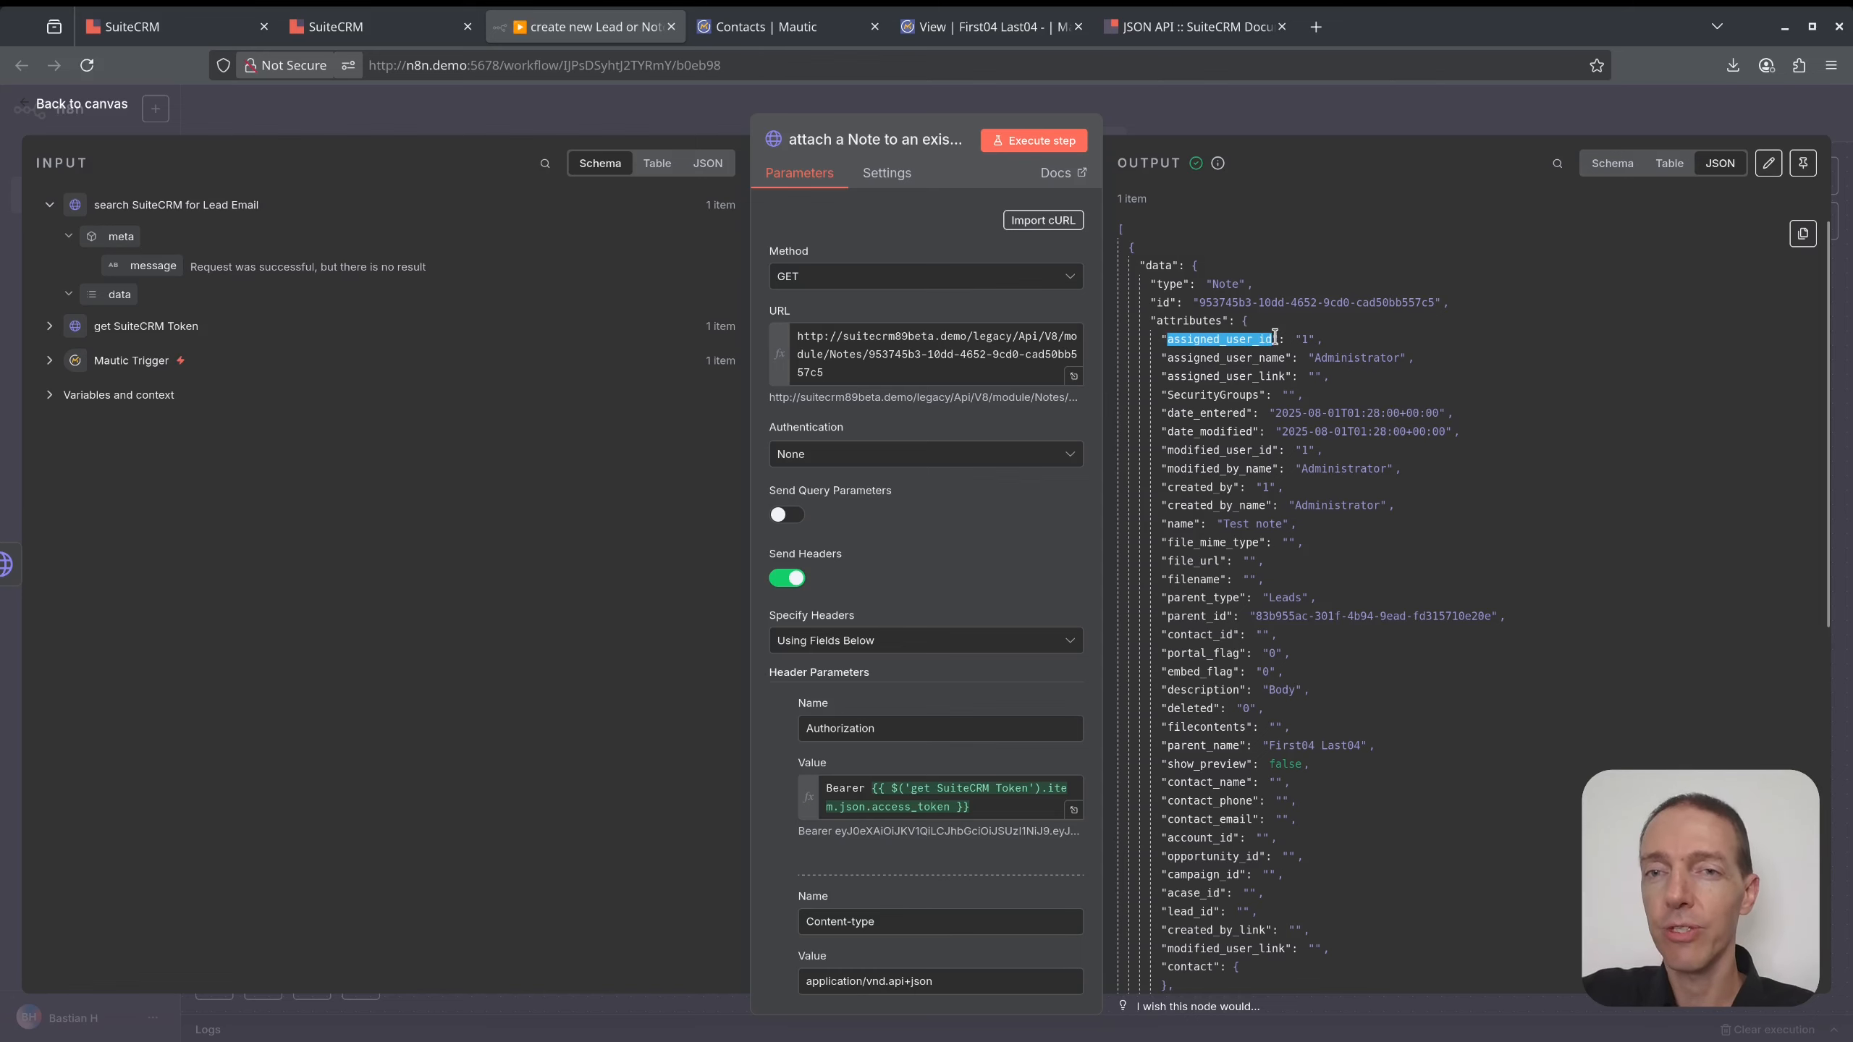
{"action": "left_click", "coordinate": [1320, 125]}
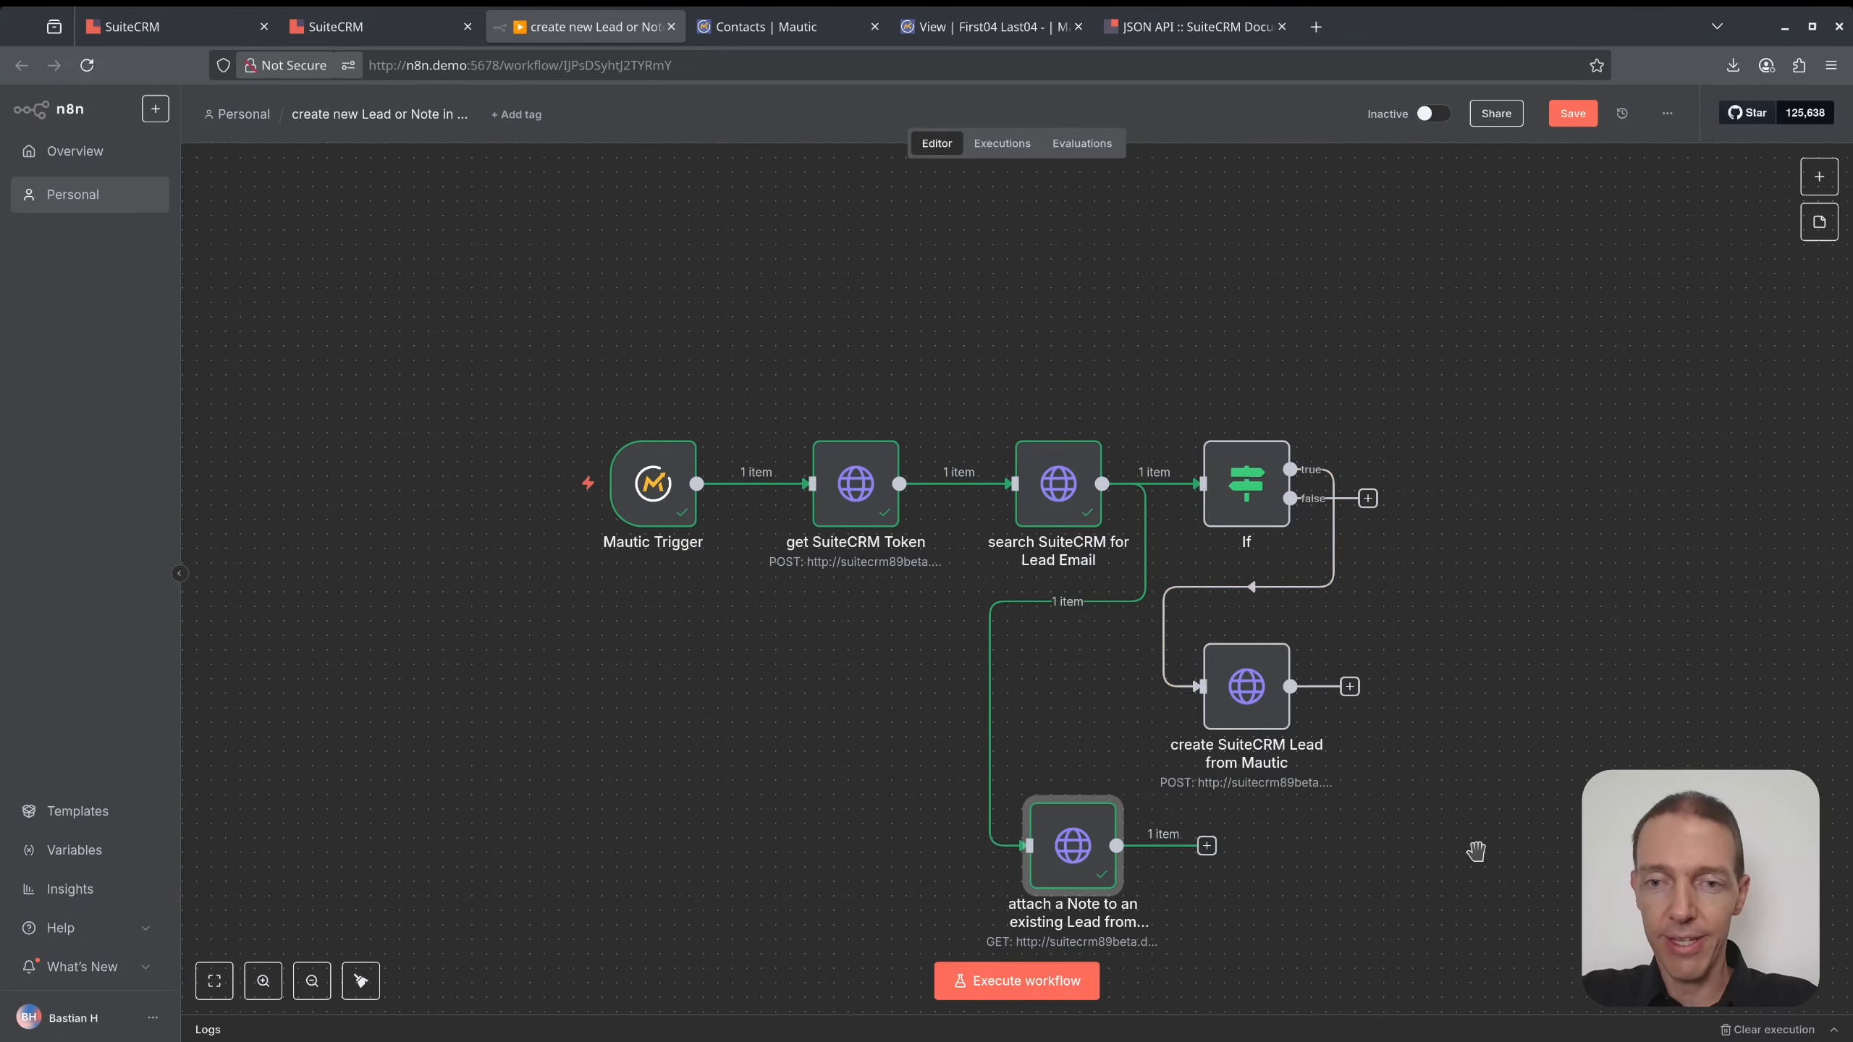
{"action": "left_click_drag", "start_coordinate": [1476, 851], "coordinate": [1316, 709]}
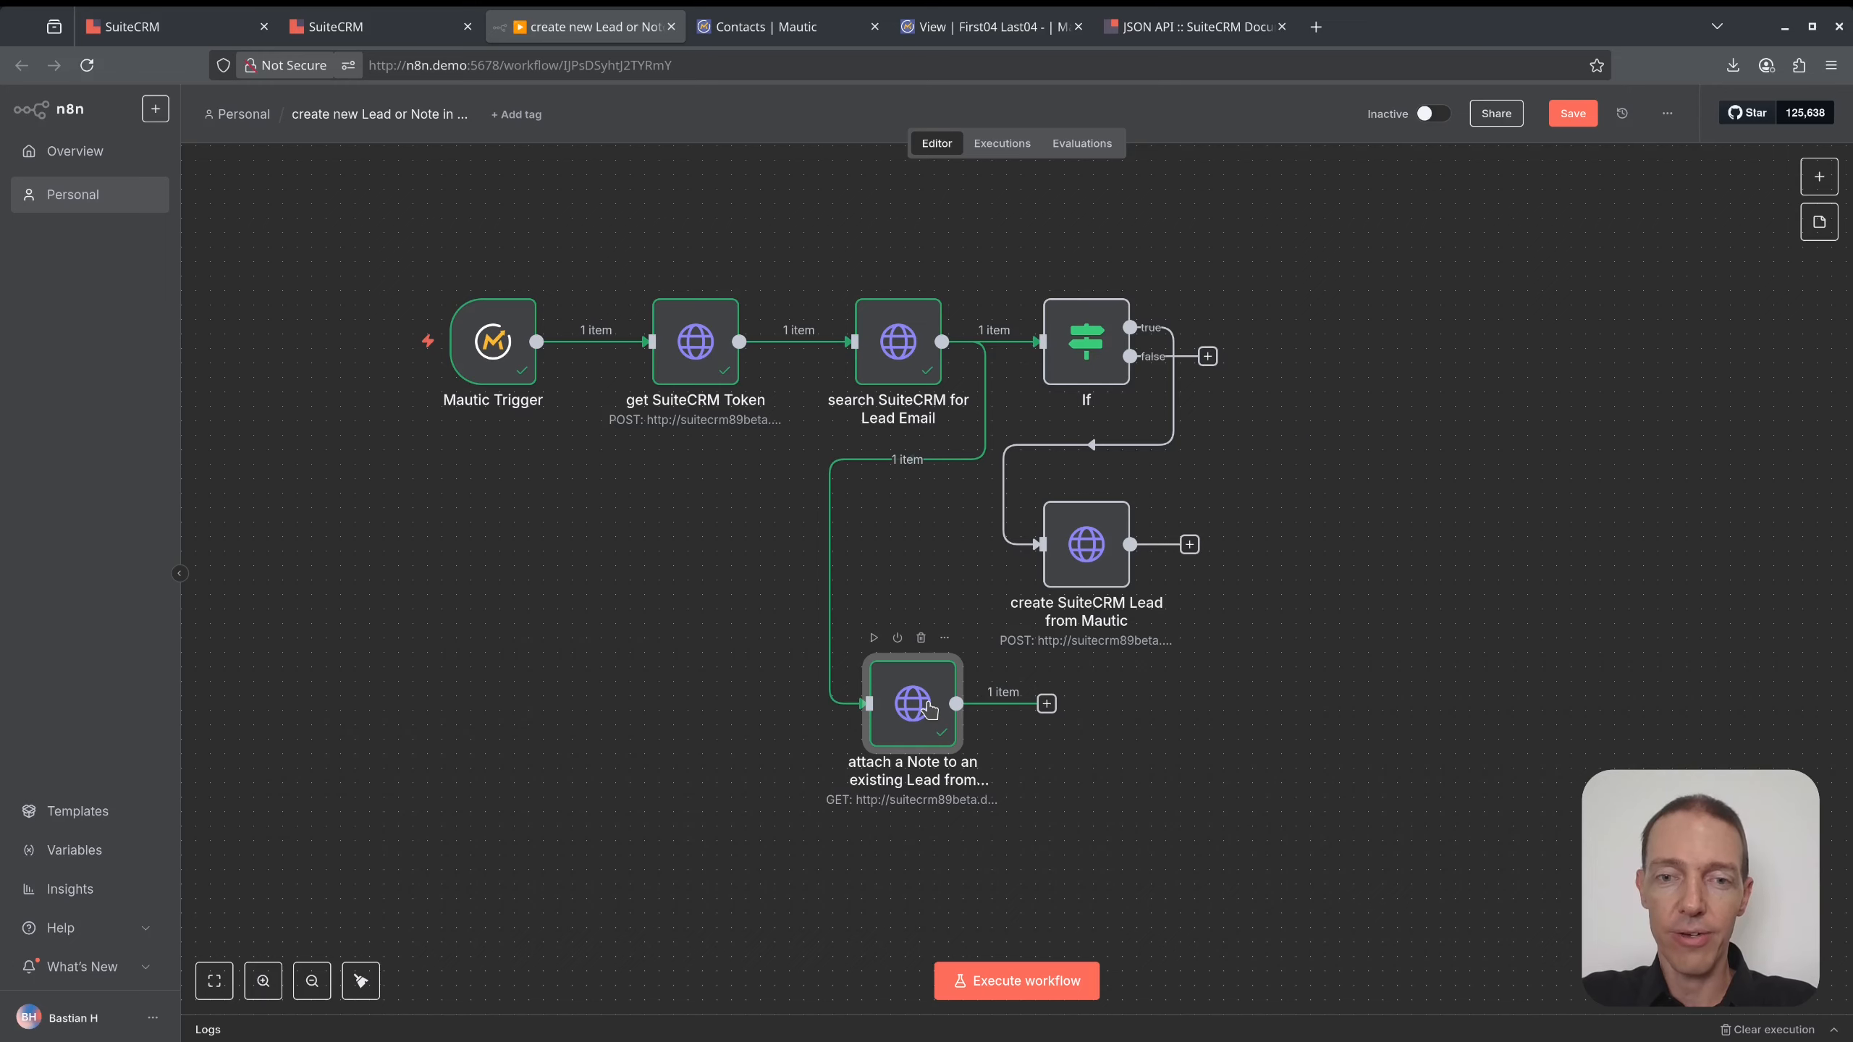
- Duplicate the note node and place the copy beside the original
{"action": "key", "text": "F2"}
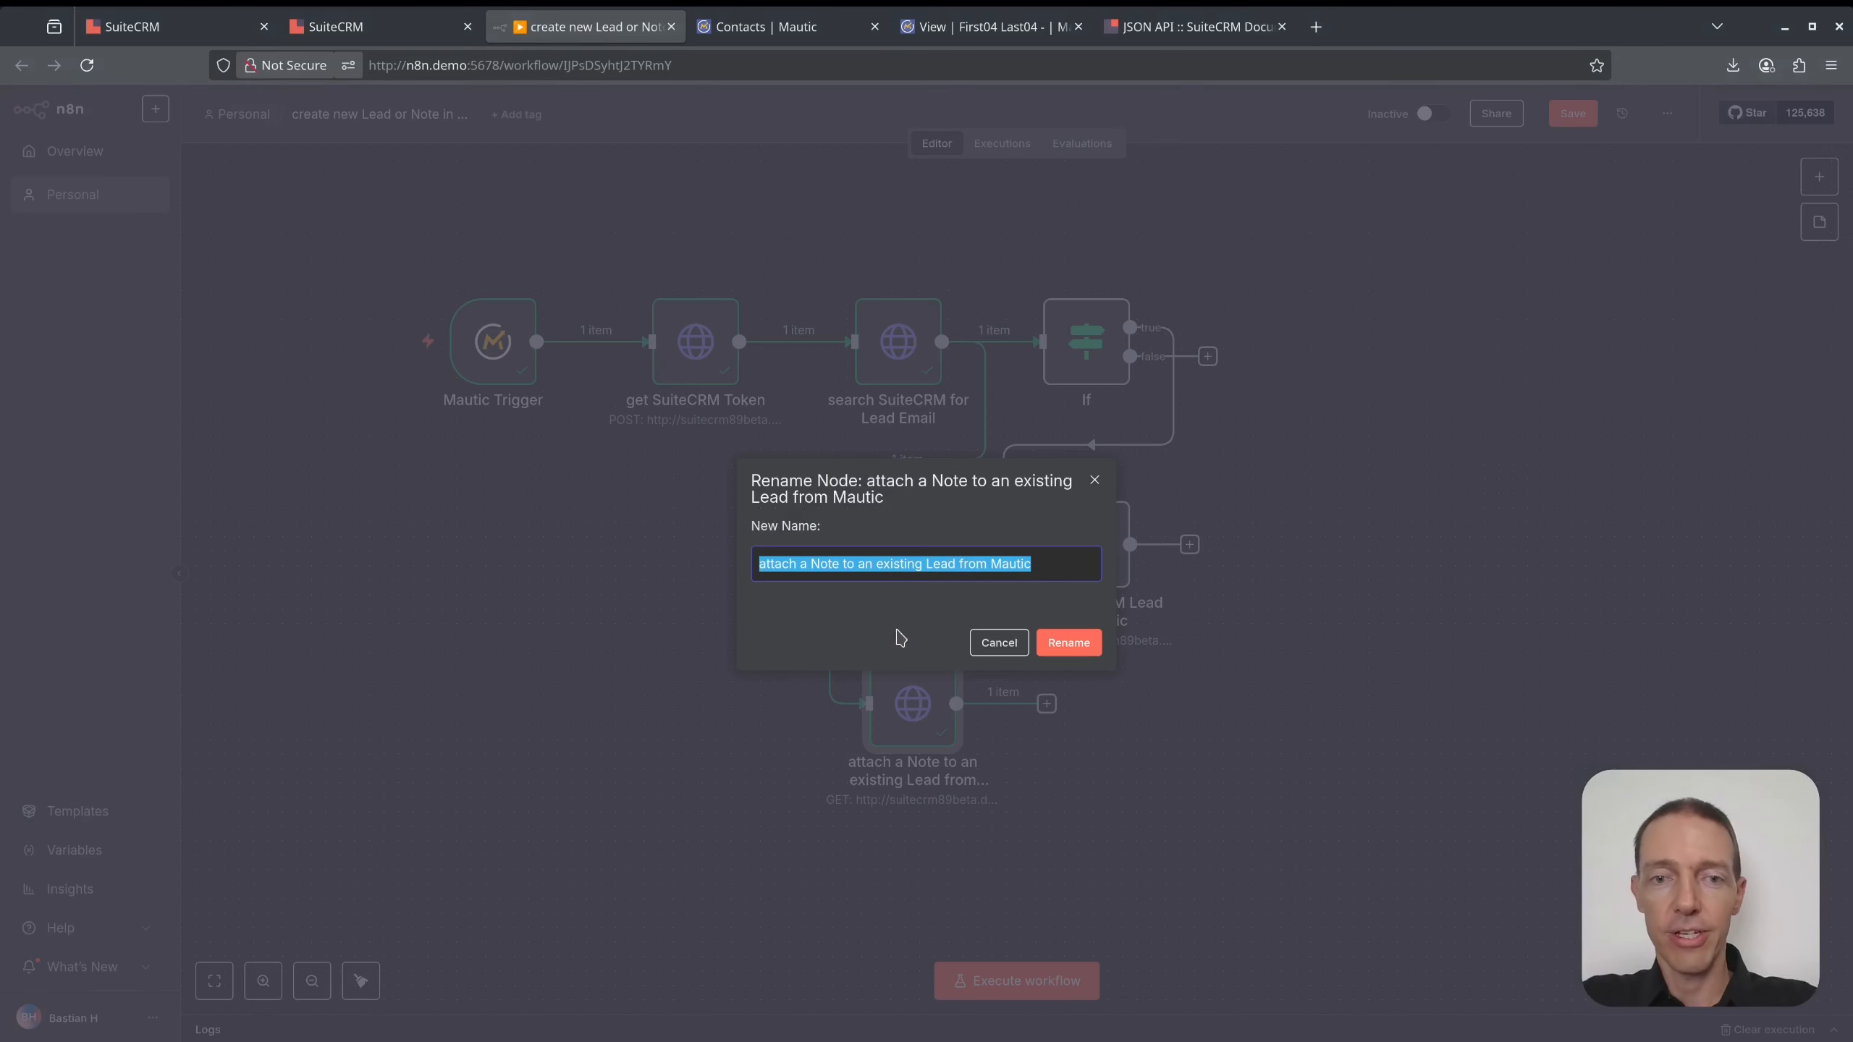
{"action": "double_click", "coordinate": [781, 562]}
{"action": "type", "text": "read"}
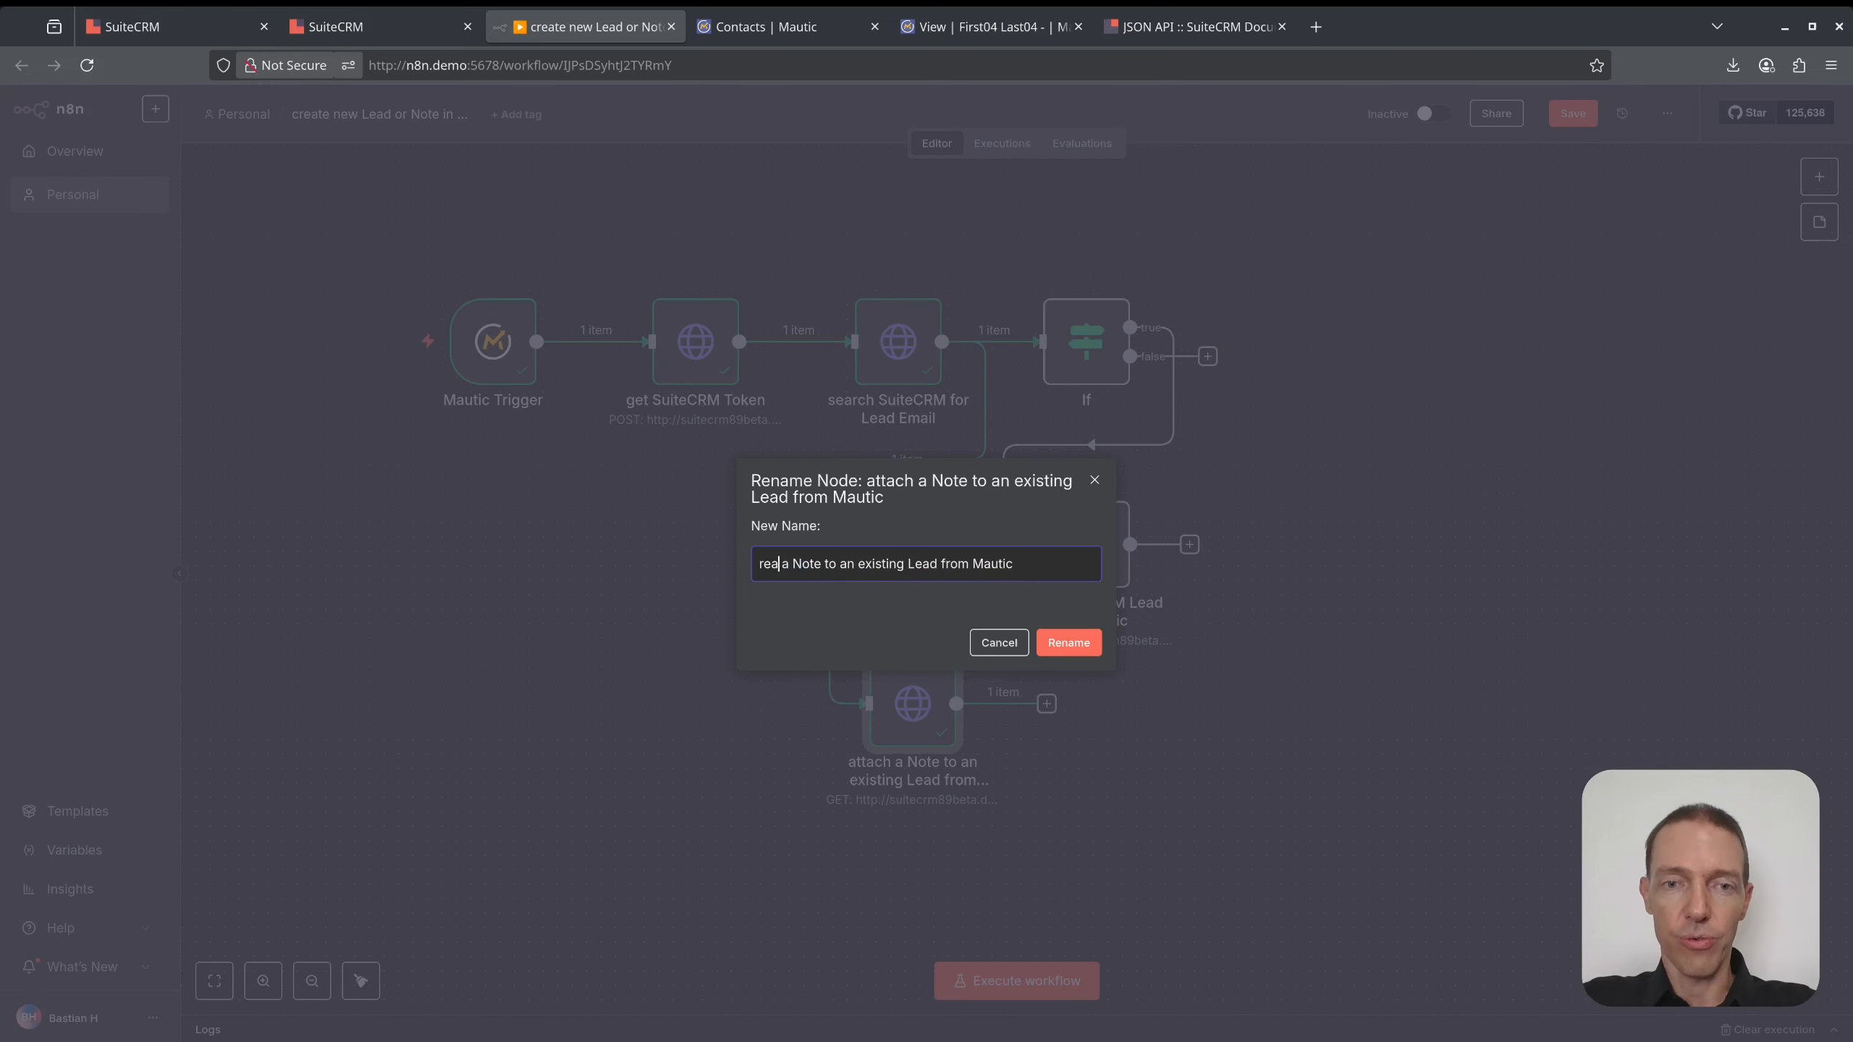
{"action": "left_click", "coordinate": [1406, 792]}
{"action": "key", "text": "ctrl+d"}
{"action": "left_click_drag", "start_coordinate": [1040, 776], "coordinate": [1156, 688]}
{"action": "left_click", "coordinate": [1061, 700]}
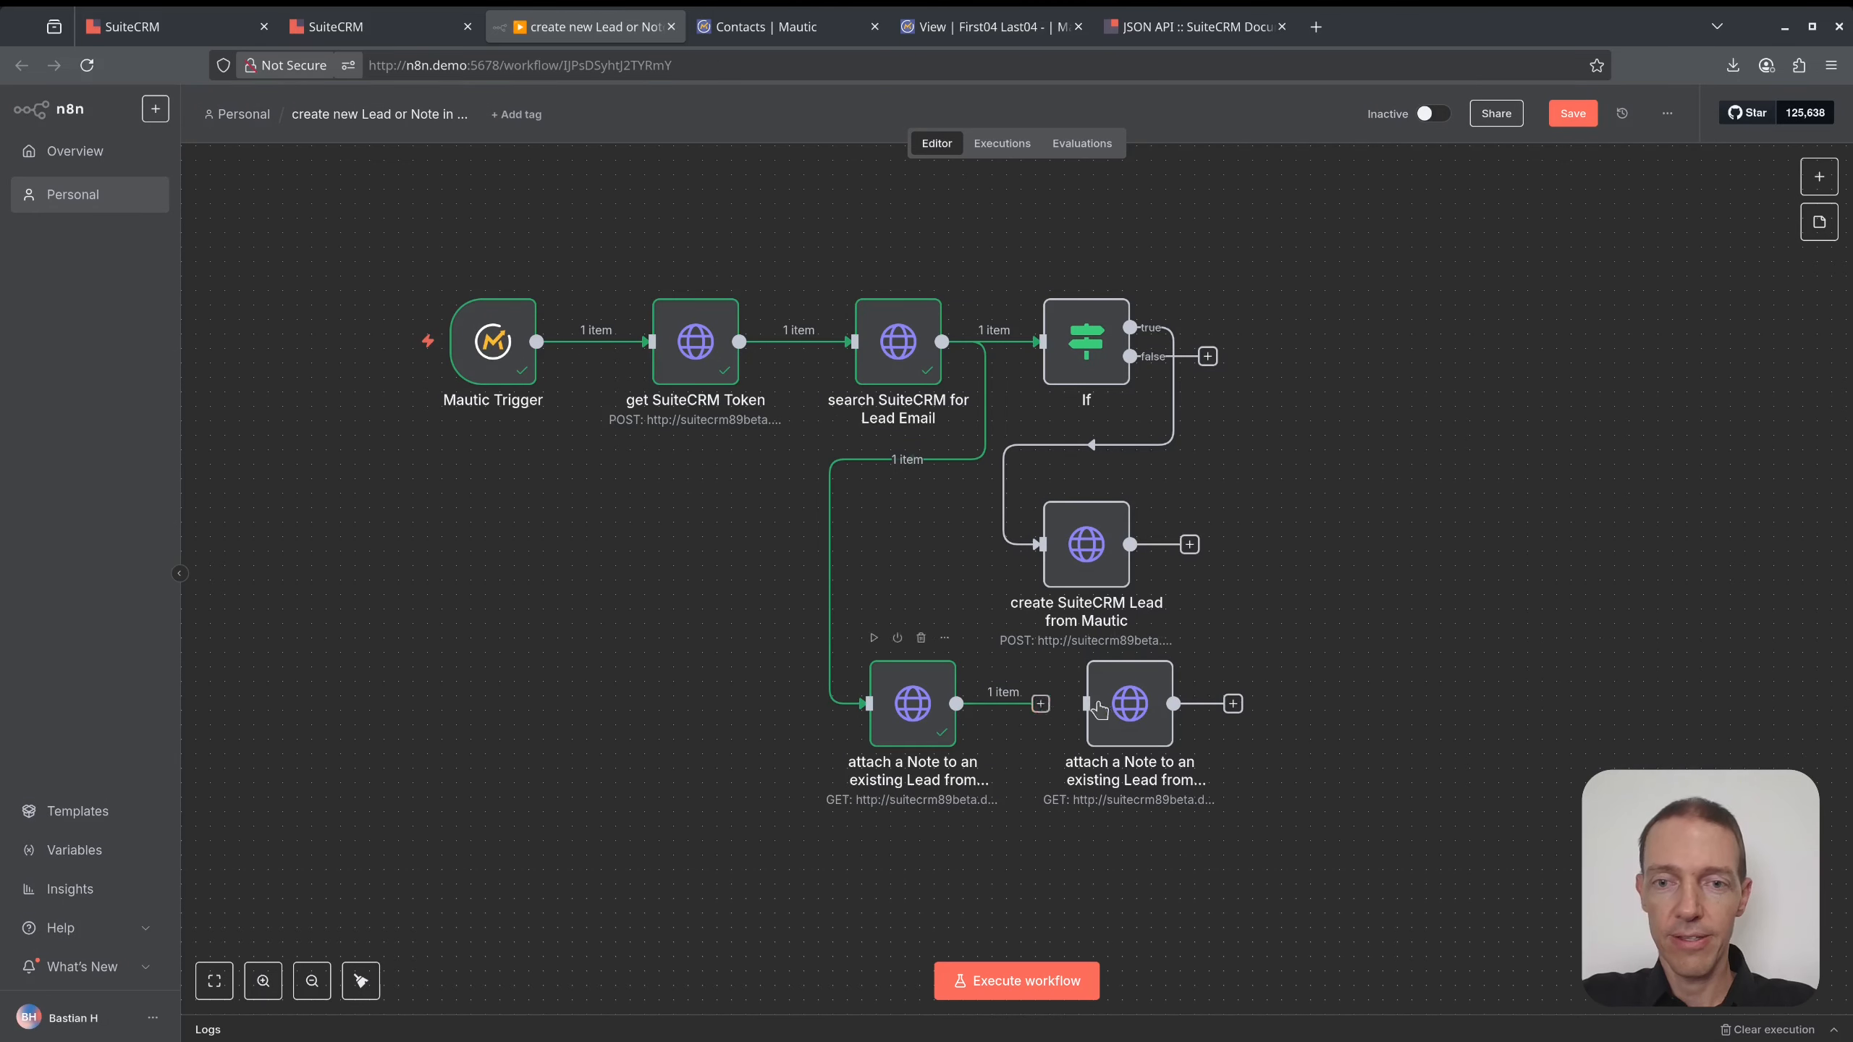
- Set the copied node to POST with its URL trimmed to end at /module
{"action": "double_click", "coordinate": [1136, 708]}
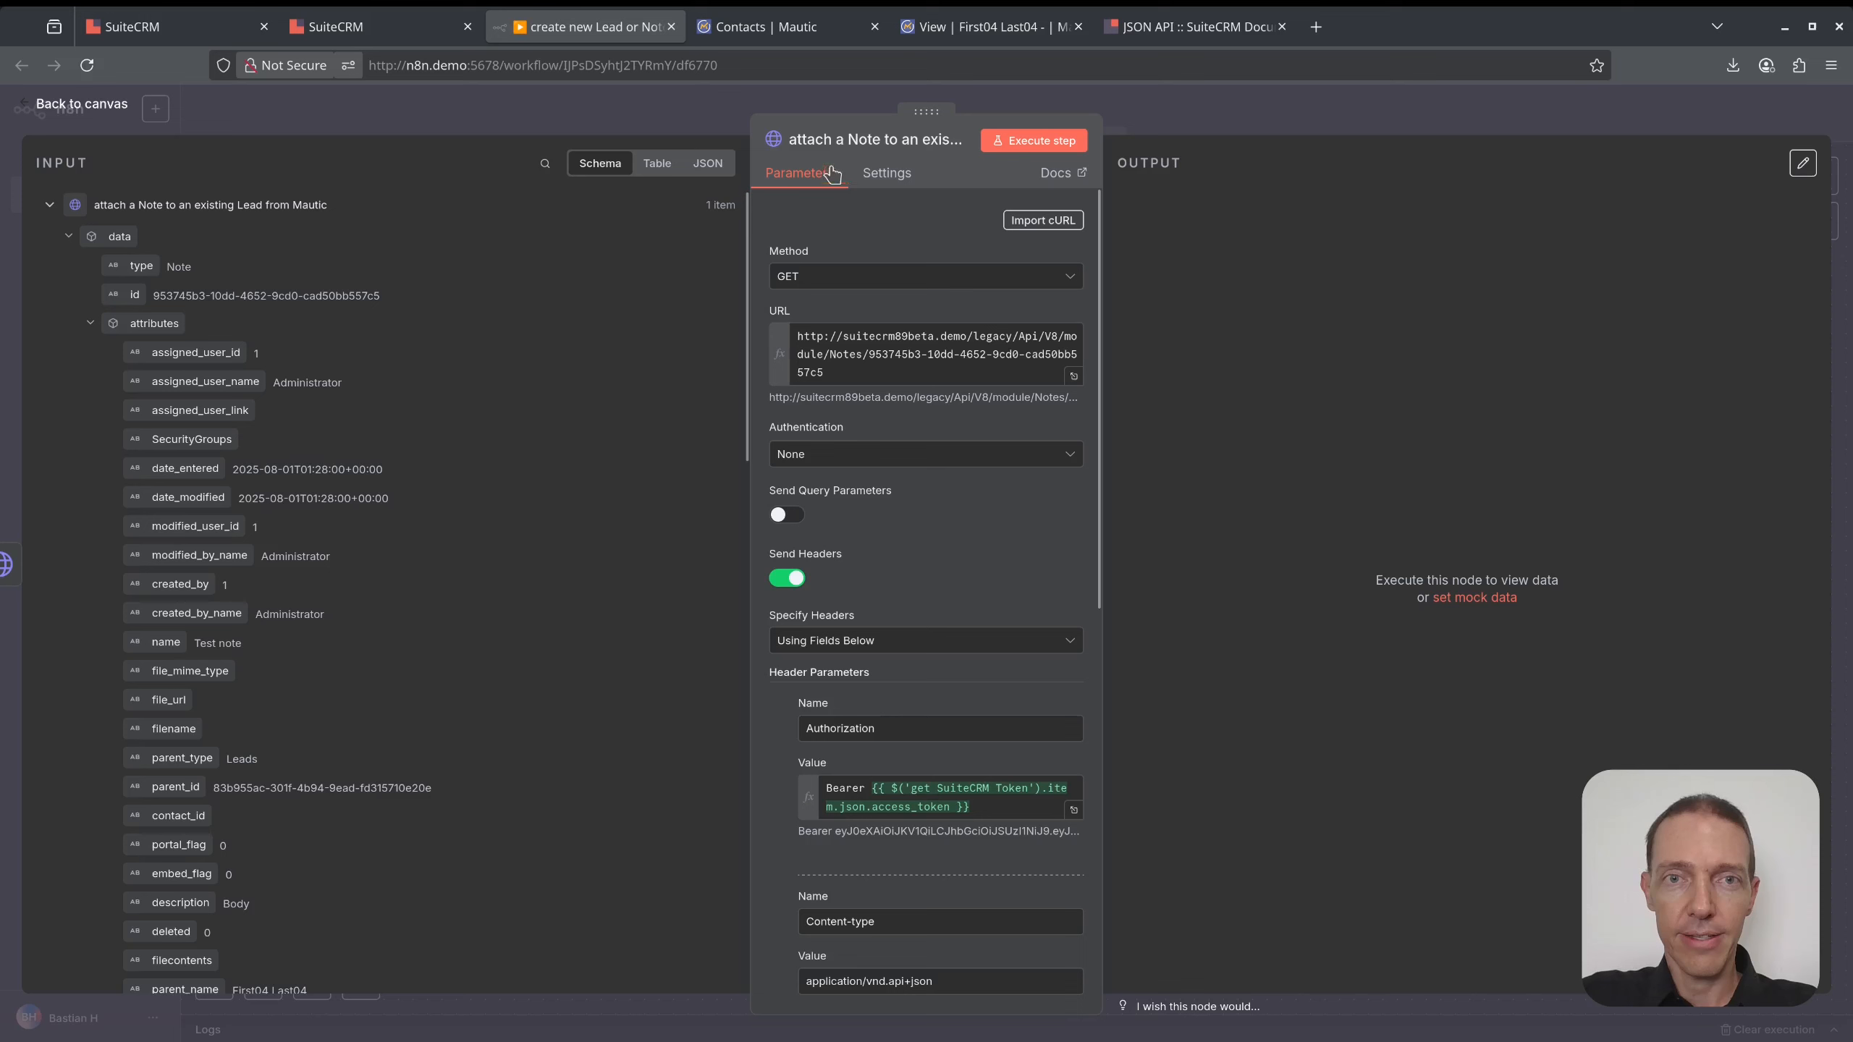
{"action": "left_click", "coordinate": [835, 140]}
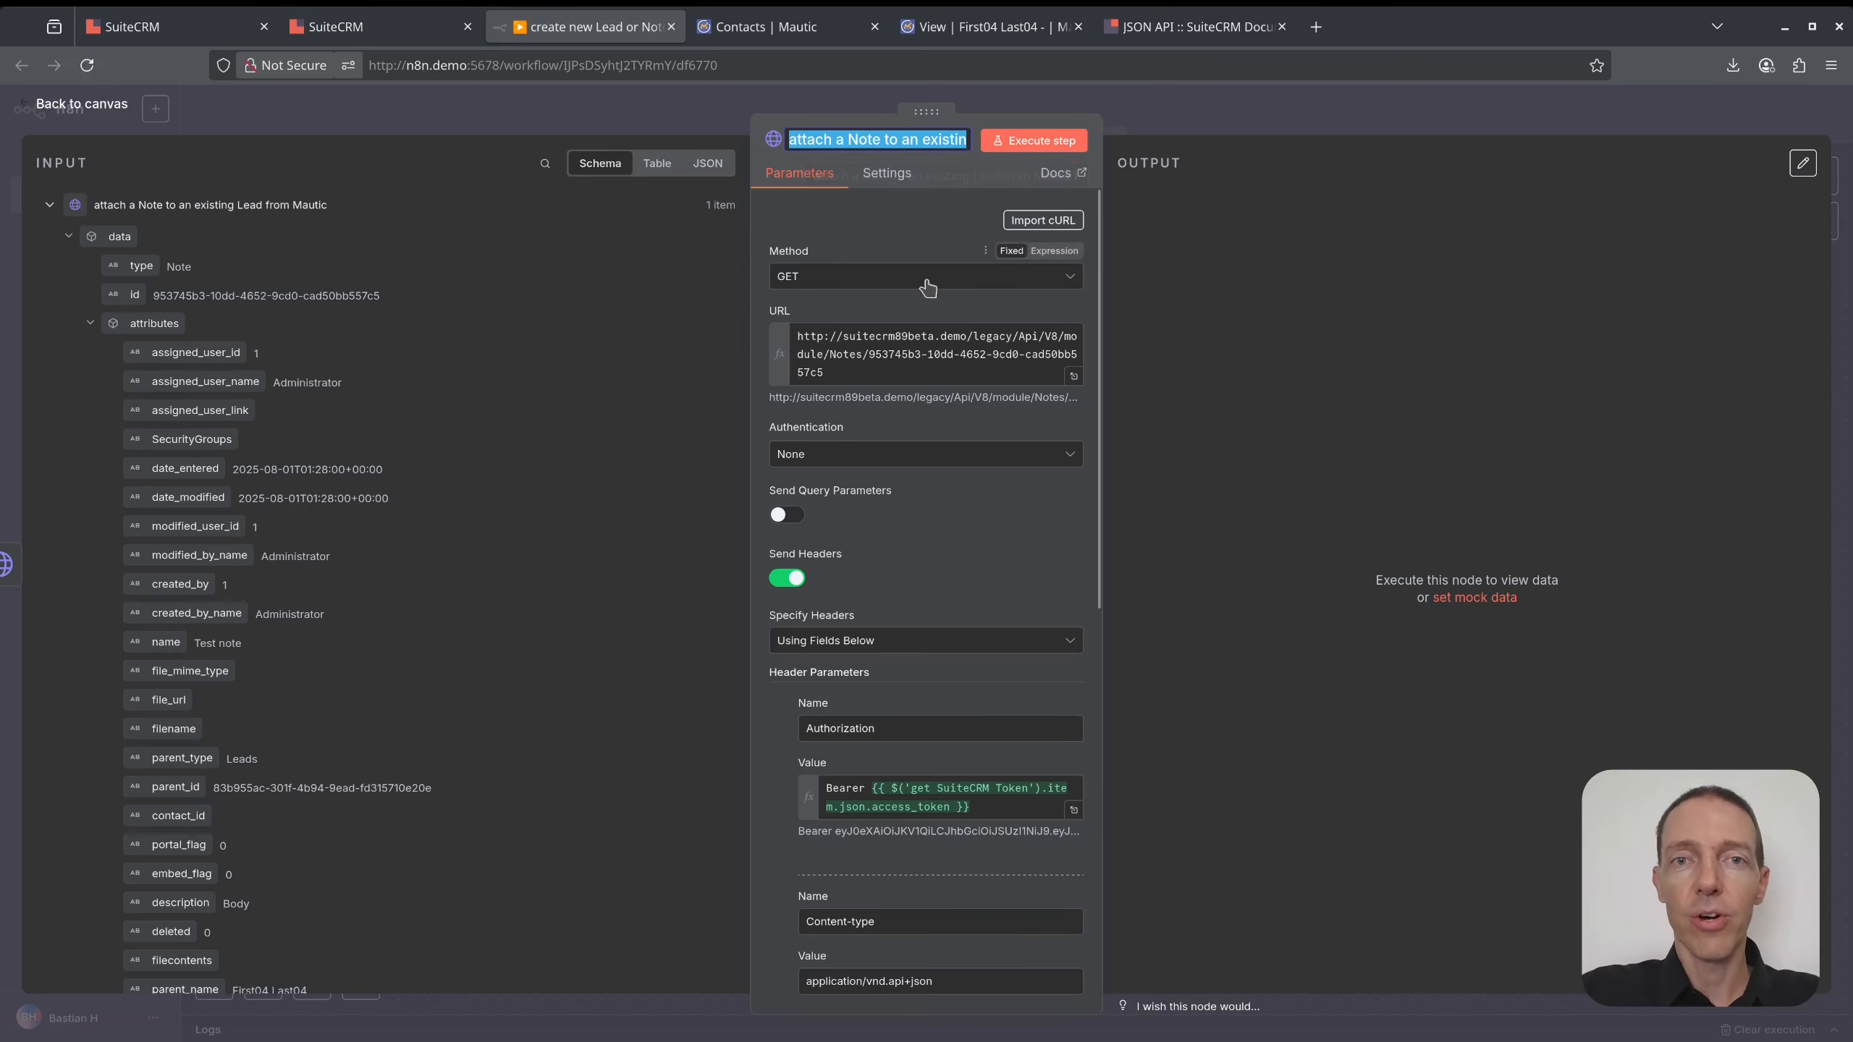
{"action": "left_click_drag", "start_coordinate": [924, 380], "coordinate": [831, 355]}
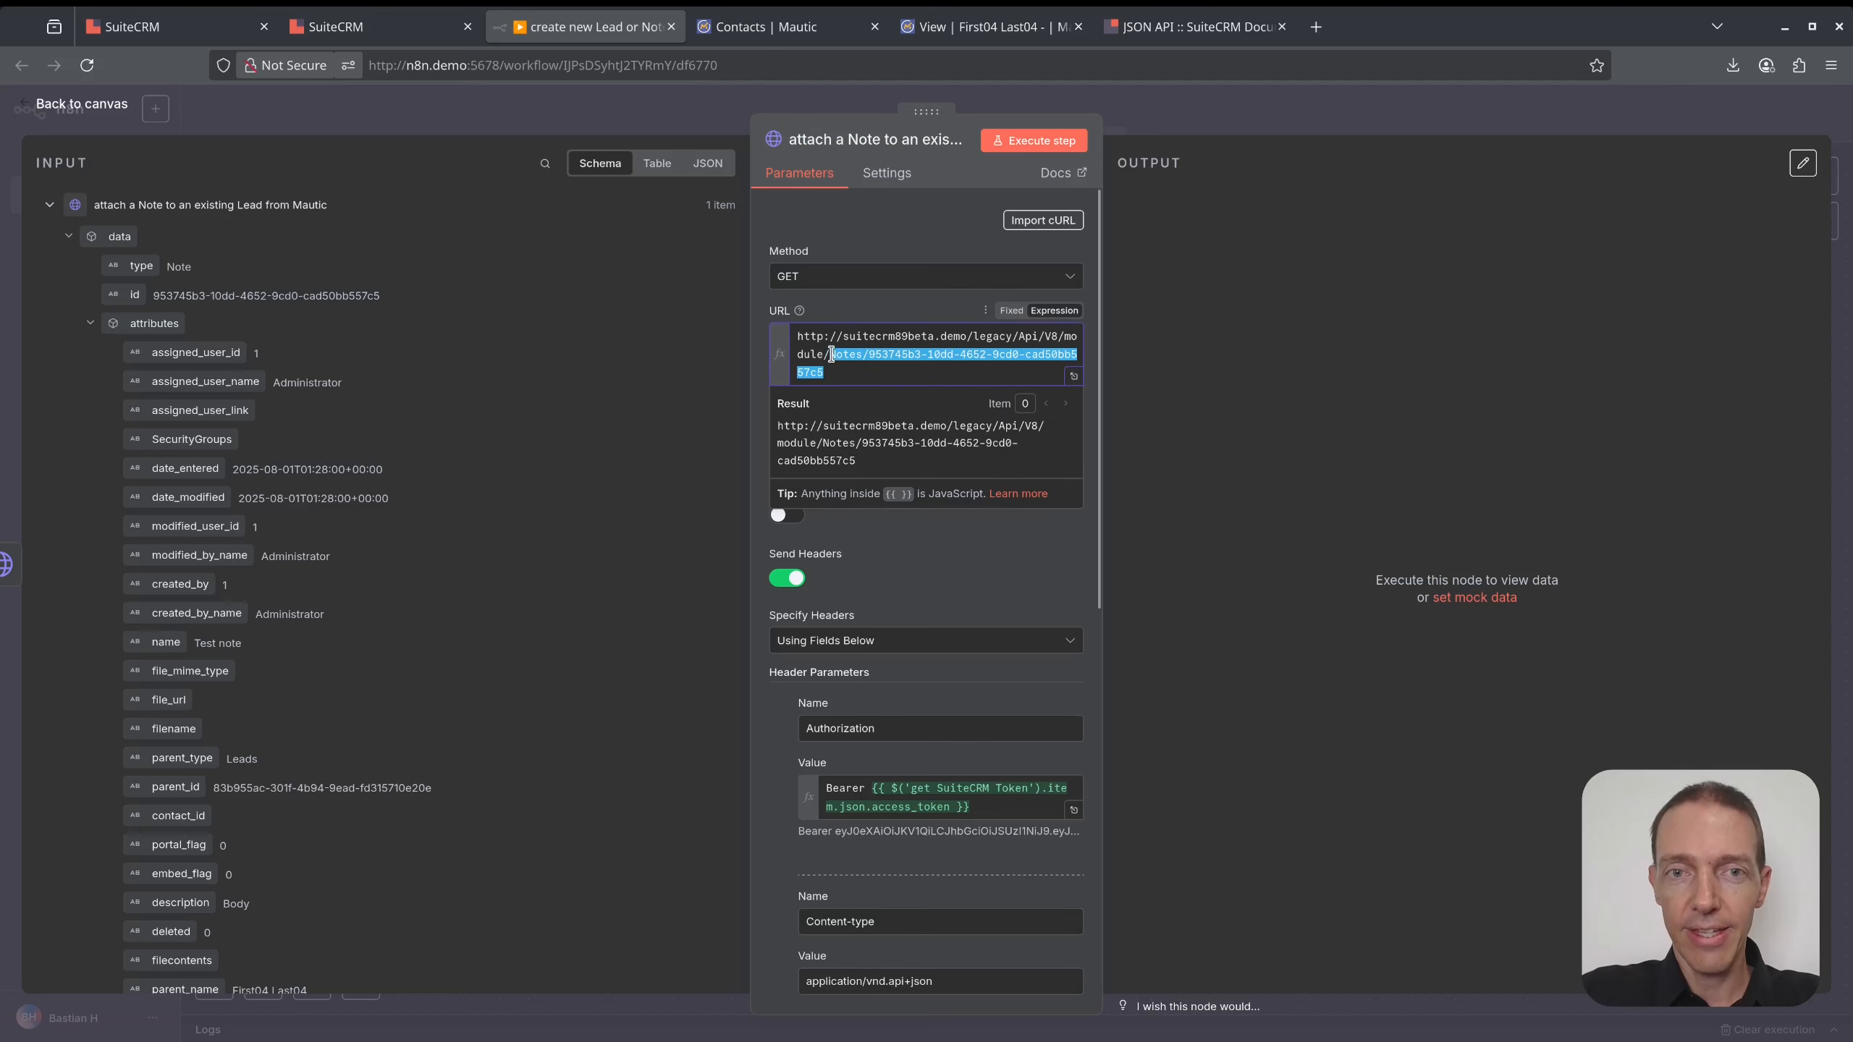
{"action": "left_click", "coordinate": [1248, 117]}
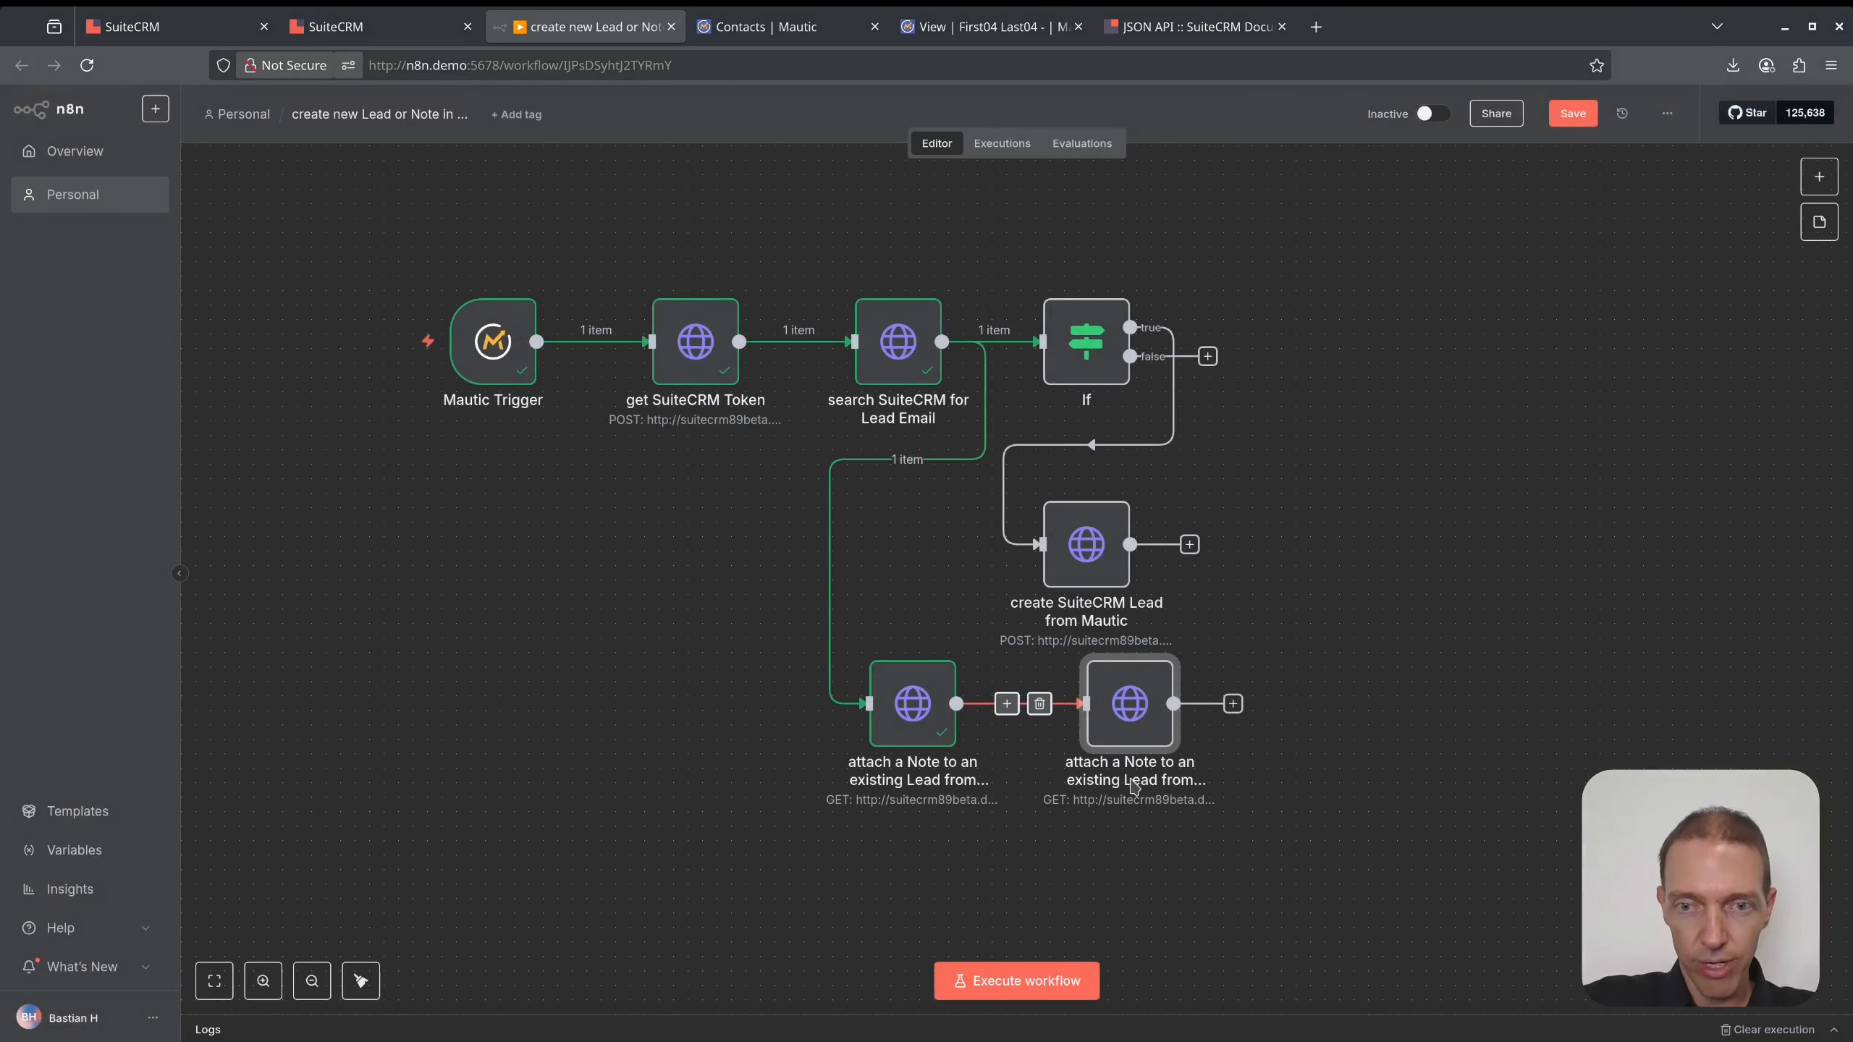
{"action": "double_click", "coordinate": [1147, 715]}
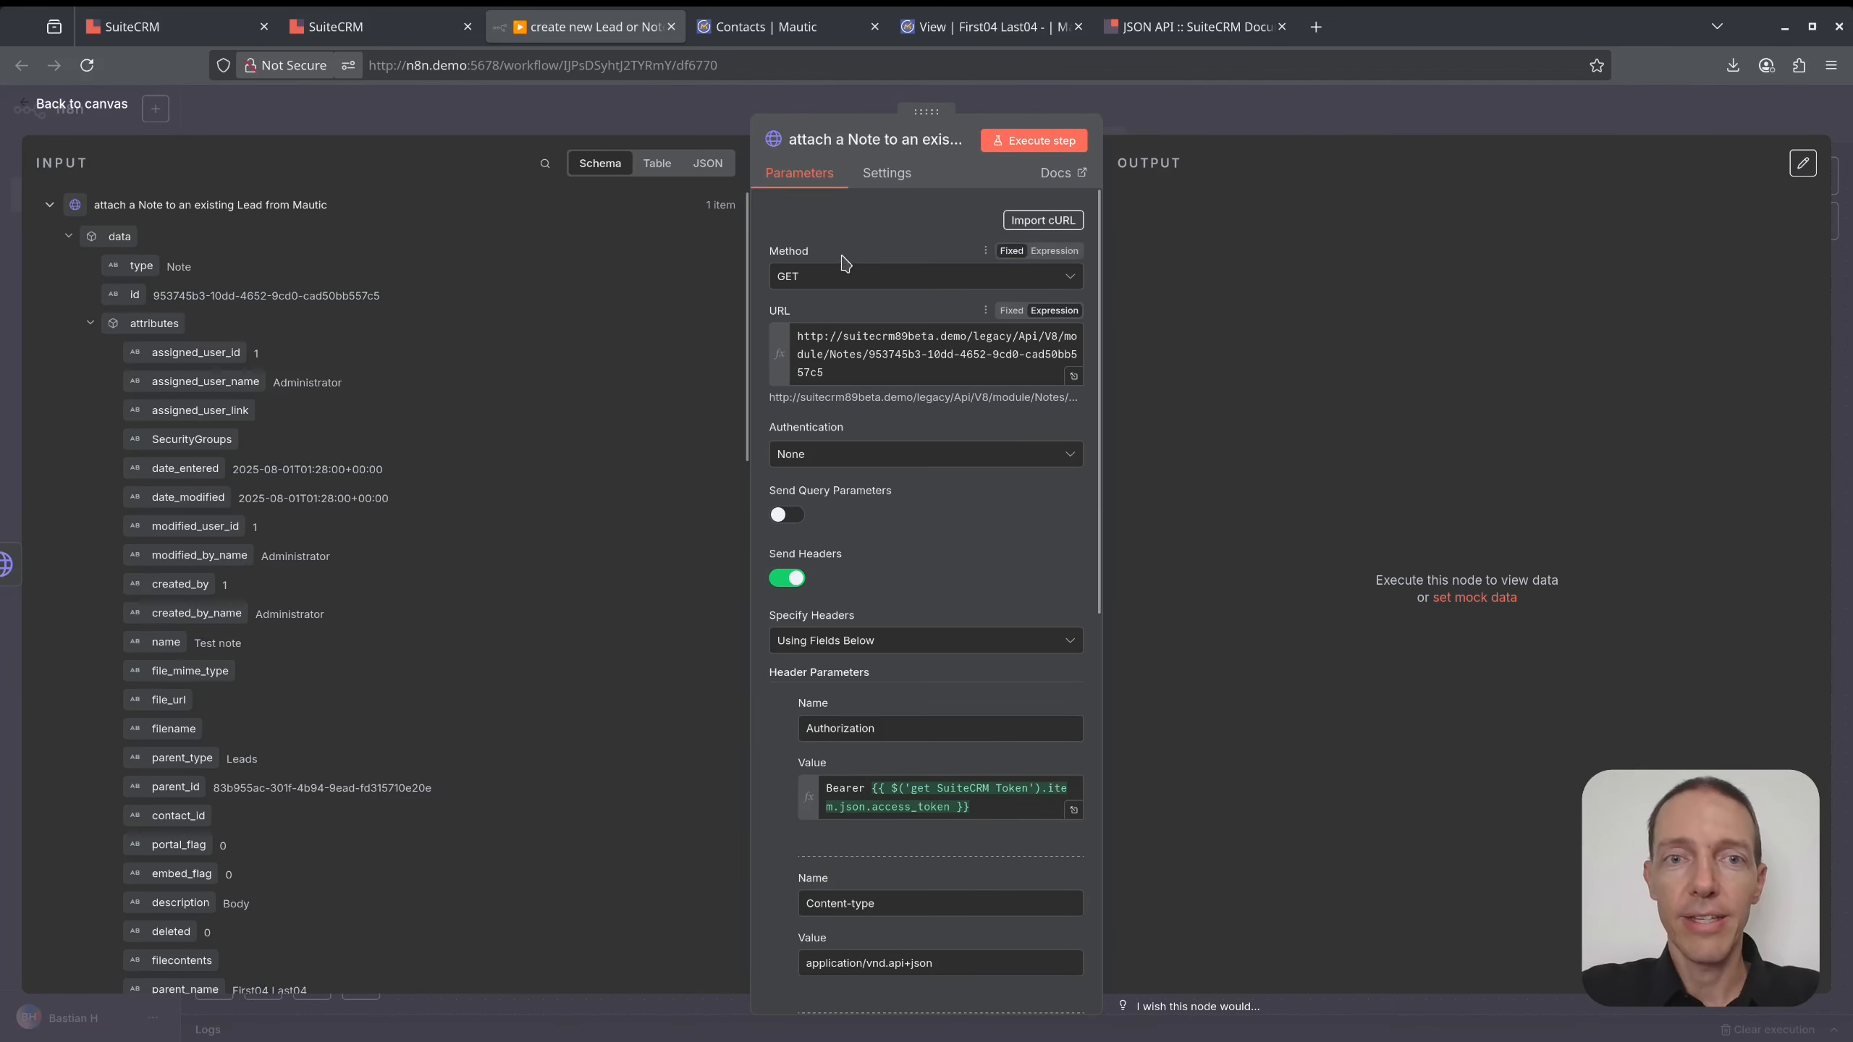
{"action": "left_click", "coordinate": [850, 277]}
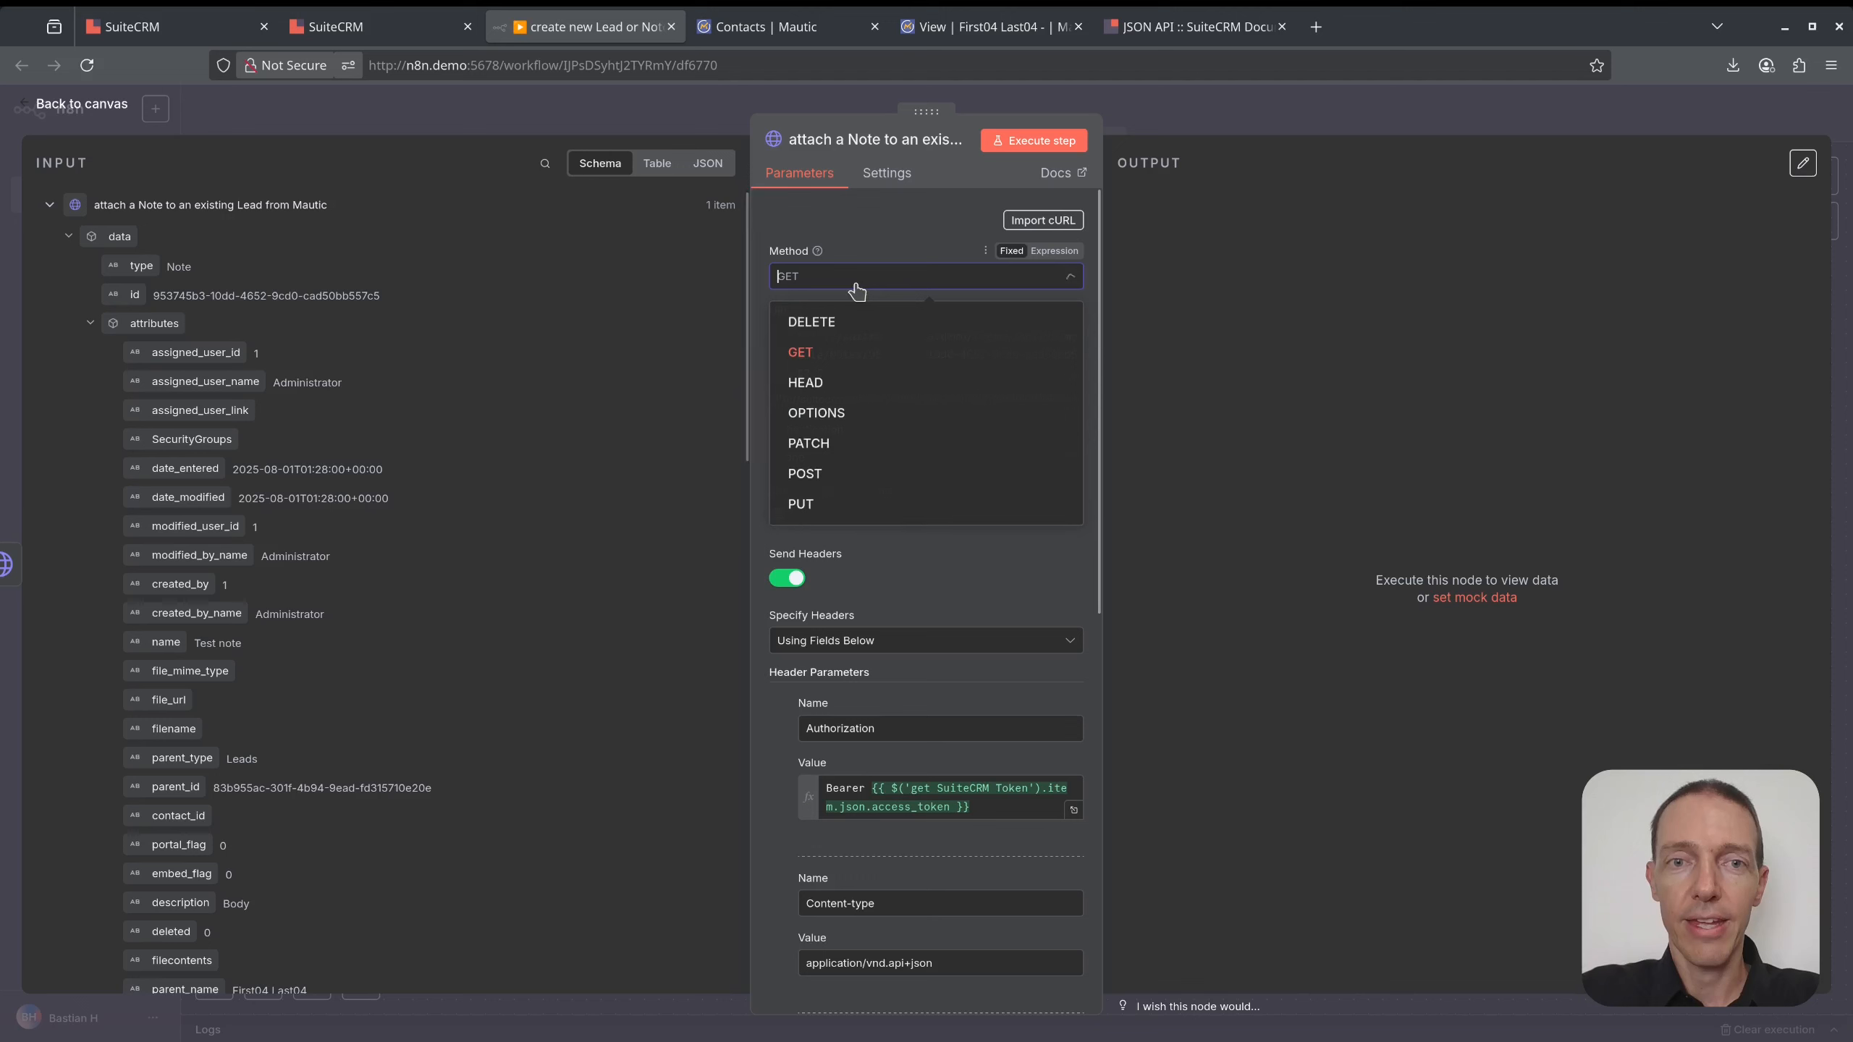
{"action": "left_click", "coordinate": [849, 476]}
{"action": "left_click", "coordinate": [854, 366]}
{"action": "left_click_drag", "start_coordinate": [855, 366], "coordinate": [837, 349]}
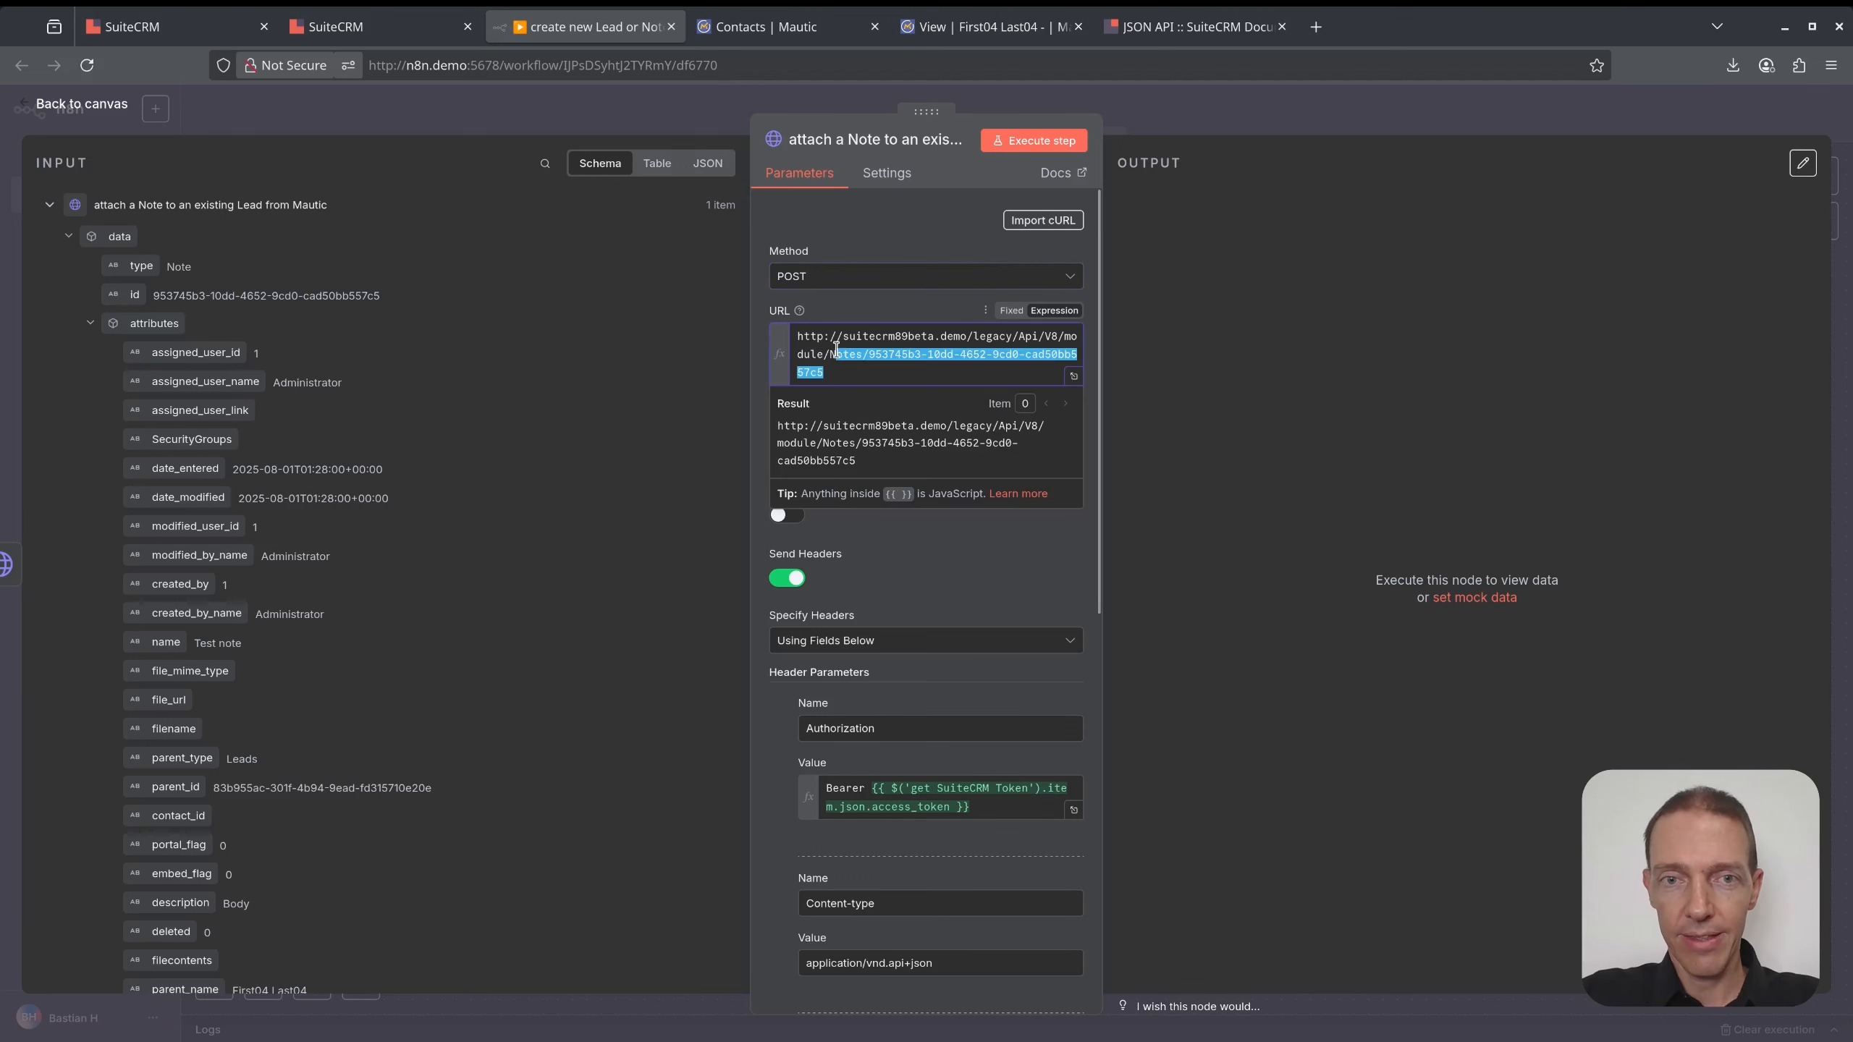
{"action": "key", "text": "BackSpace"}
{"action": "key", "text": "BackSpace"}
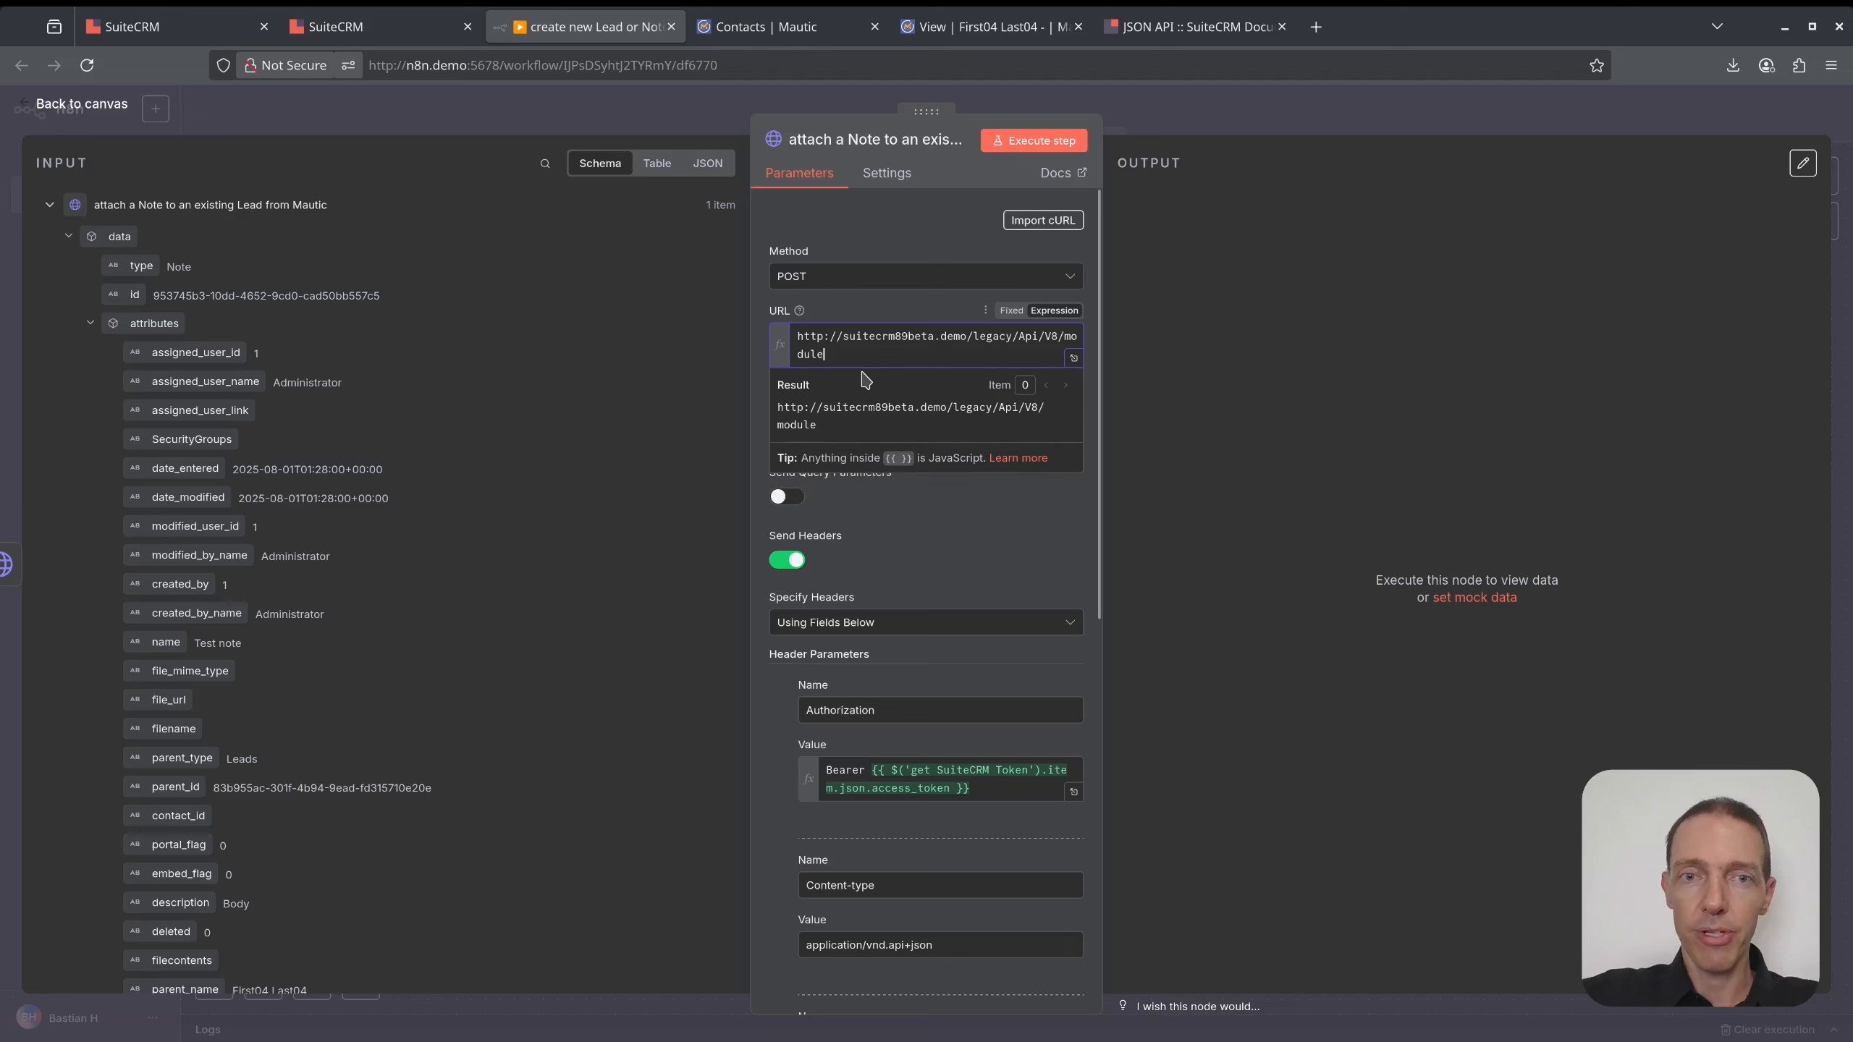
{"action": "left_click", "coordinate": [1164, 393]}
- Enable a request body specified as a JSON expression in the full-size editor
{"action": "scroll", "coordinate": [1048, 455], "scroll_direction": "down", "scroll_amount": 10}
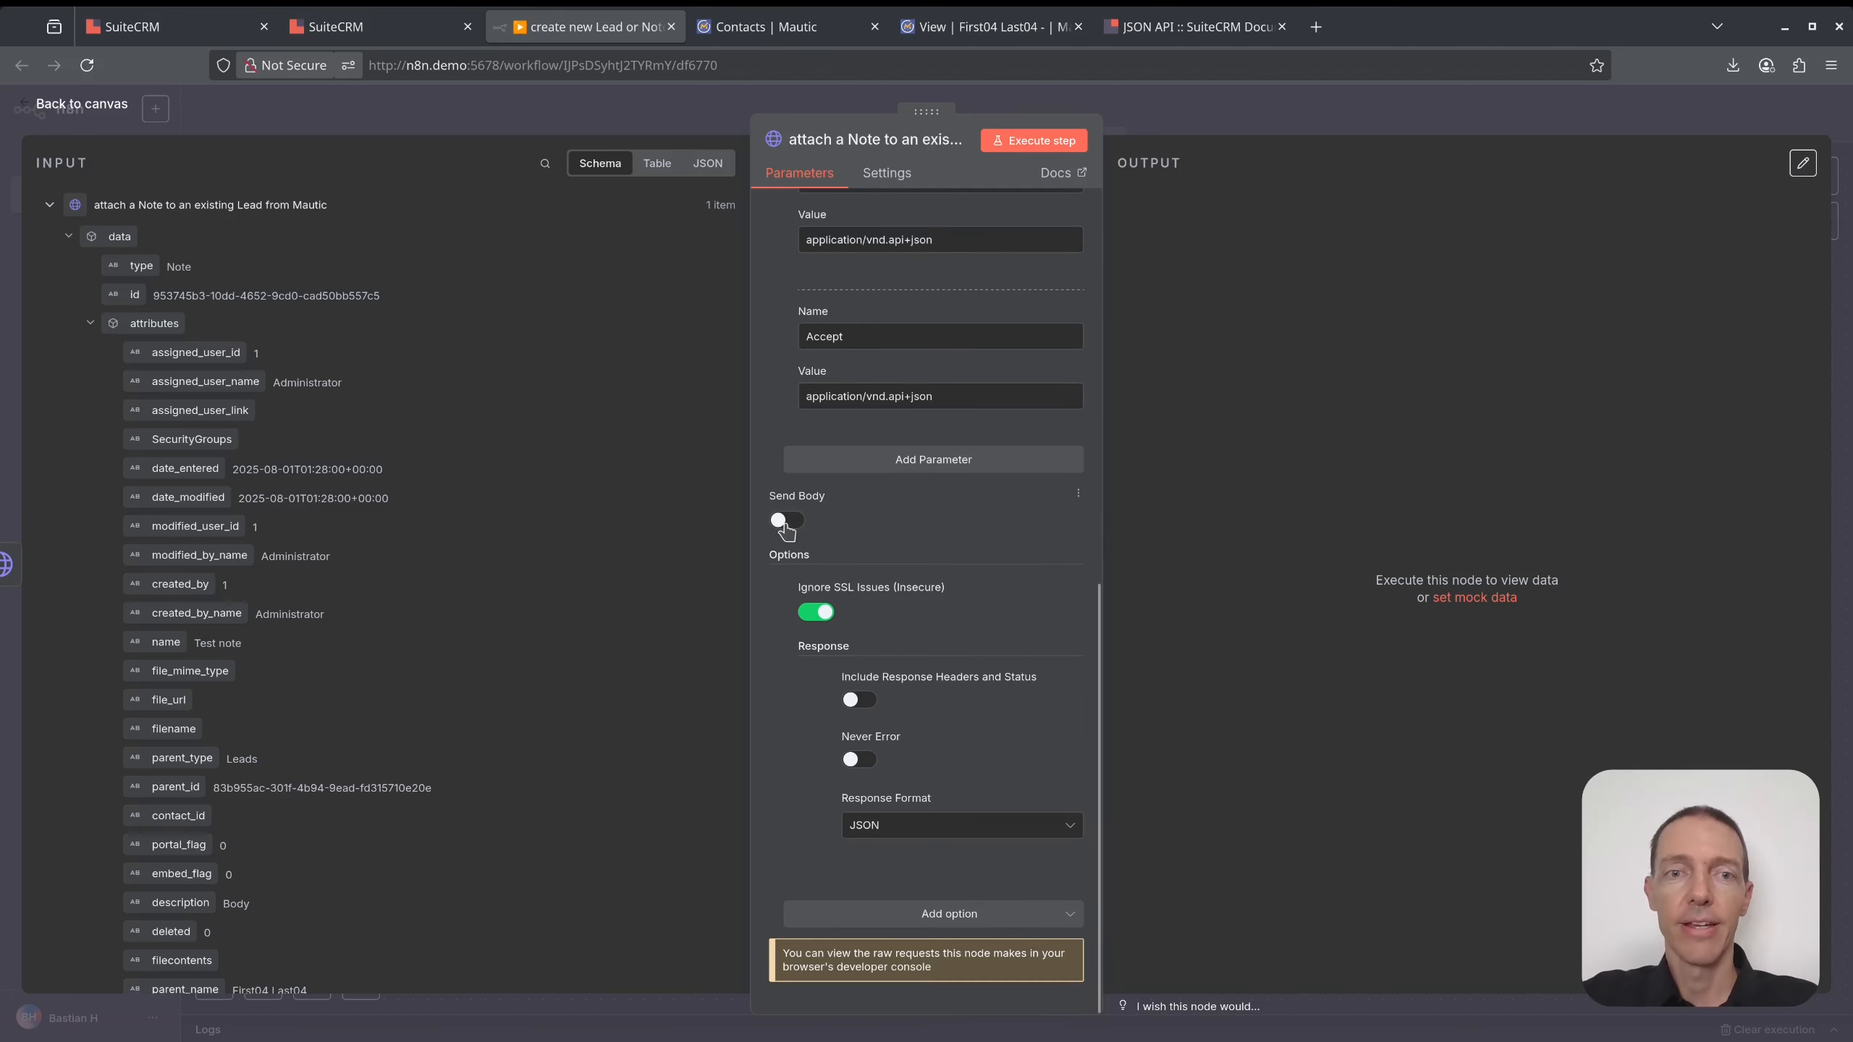
{"action": "left_click", "coordinate": [787, 524]}
{"action": "scroll", "coordinate": [986, 503], "scroll_direction": "down", "scroll_amount": 3}
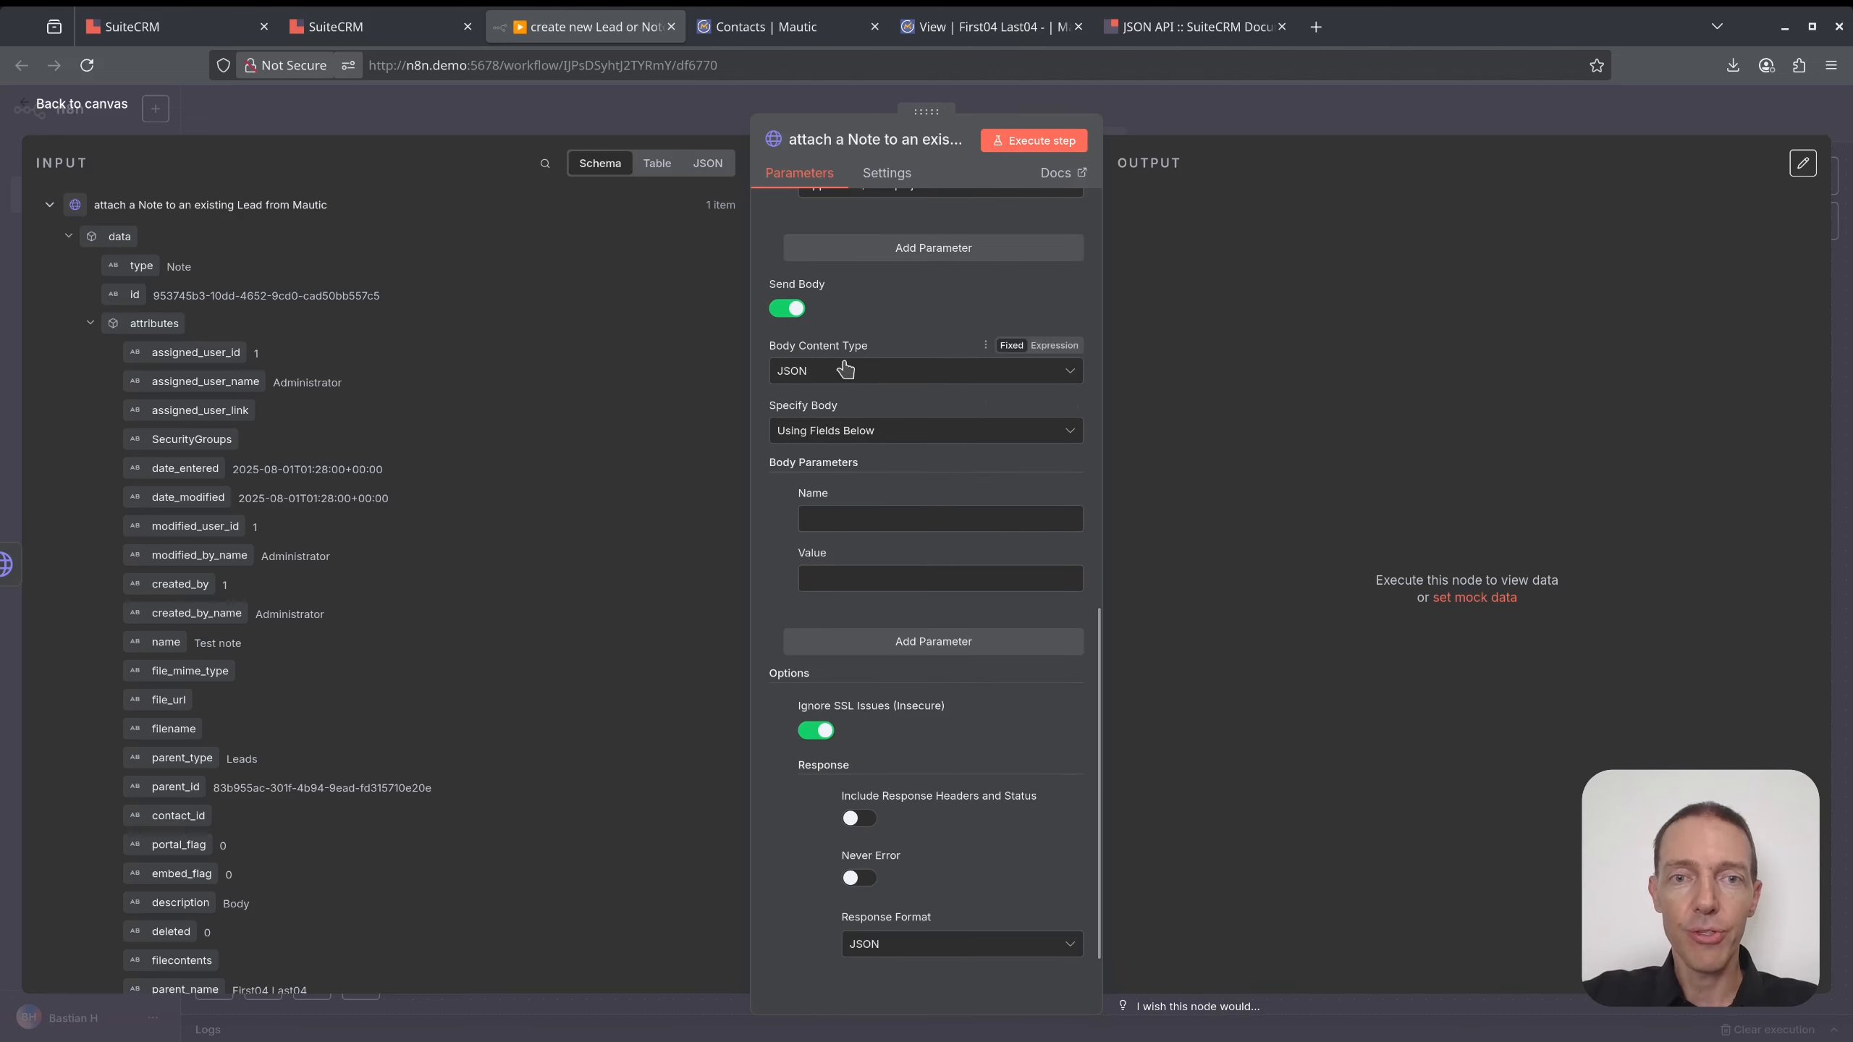
{"action": "left_click", "coordinate": [896, 438]}
{"action": "left_click", "coordinate": [850, 493]}
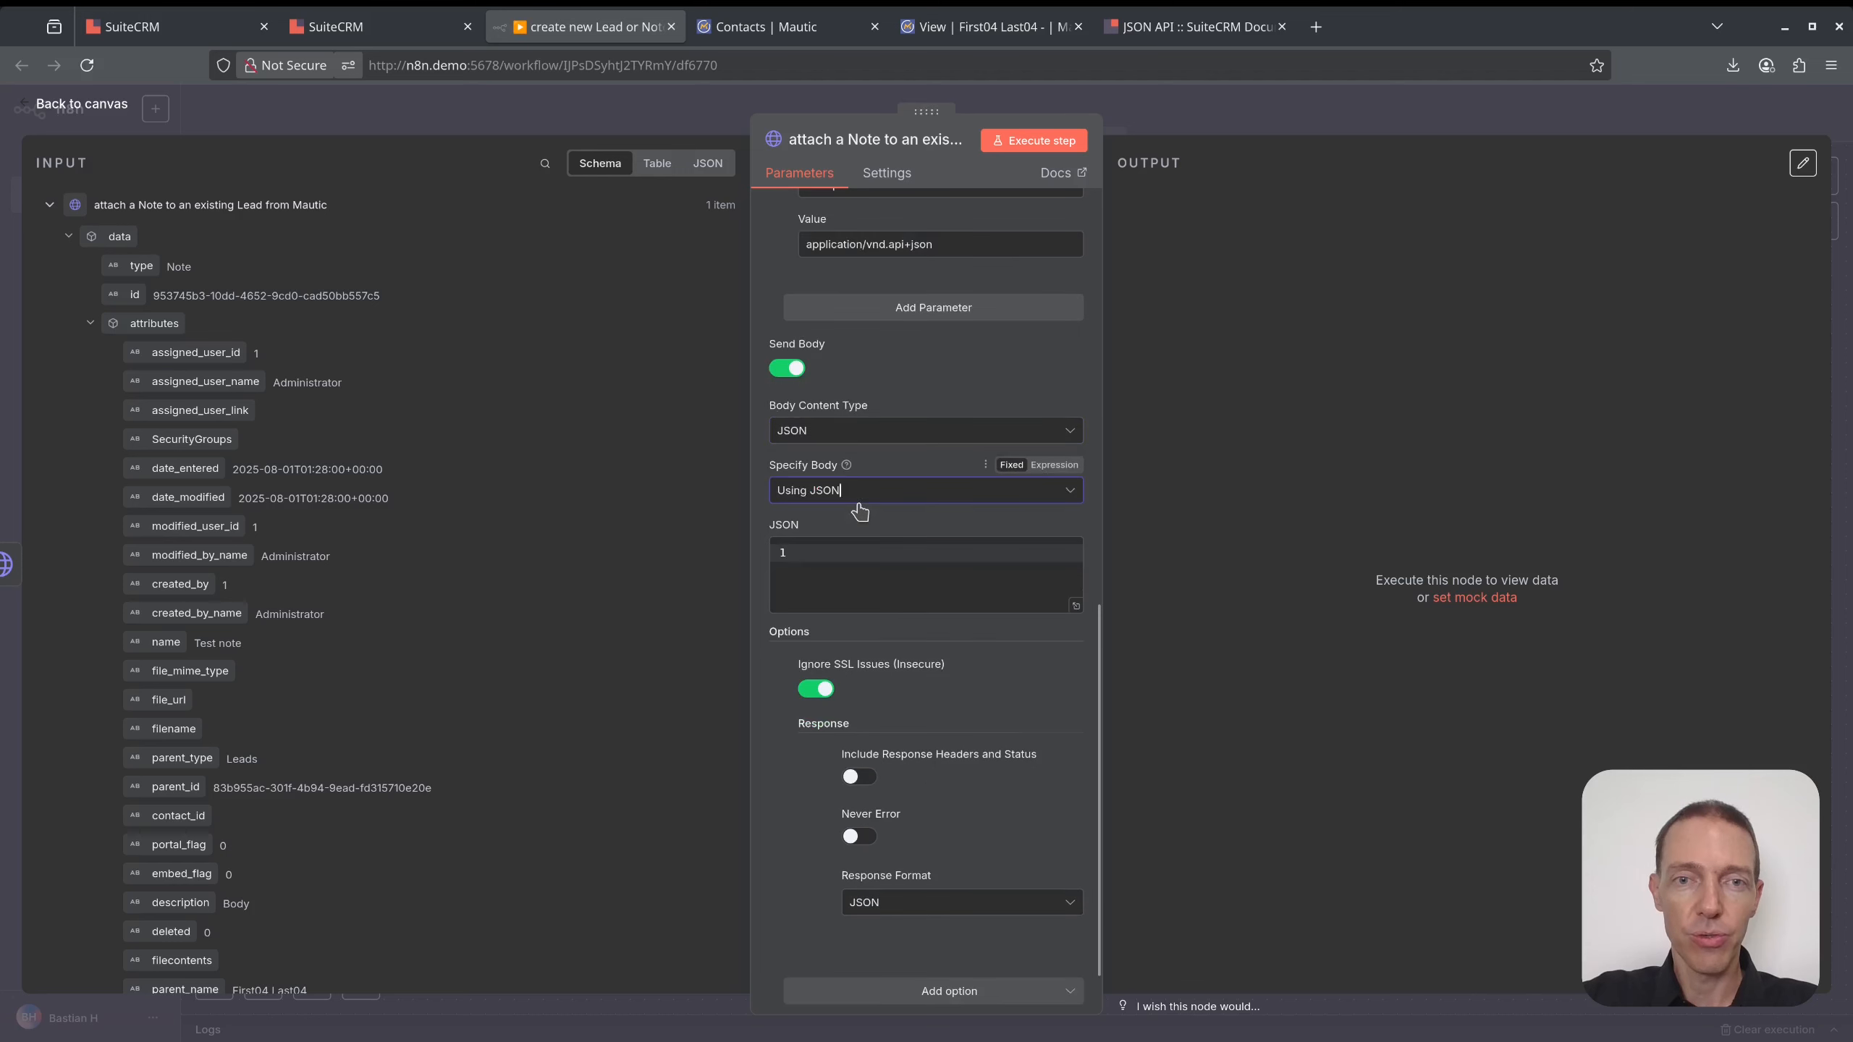
{"action": "left_click", "coordinate": [1054, 524]}
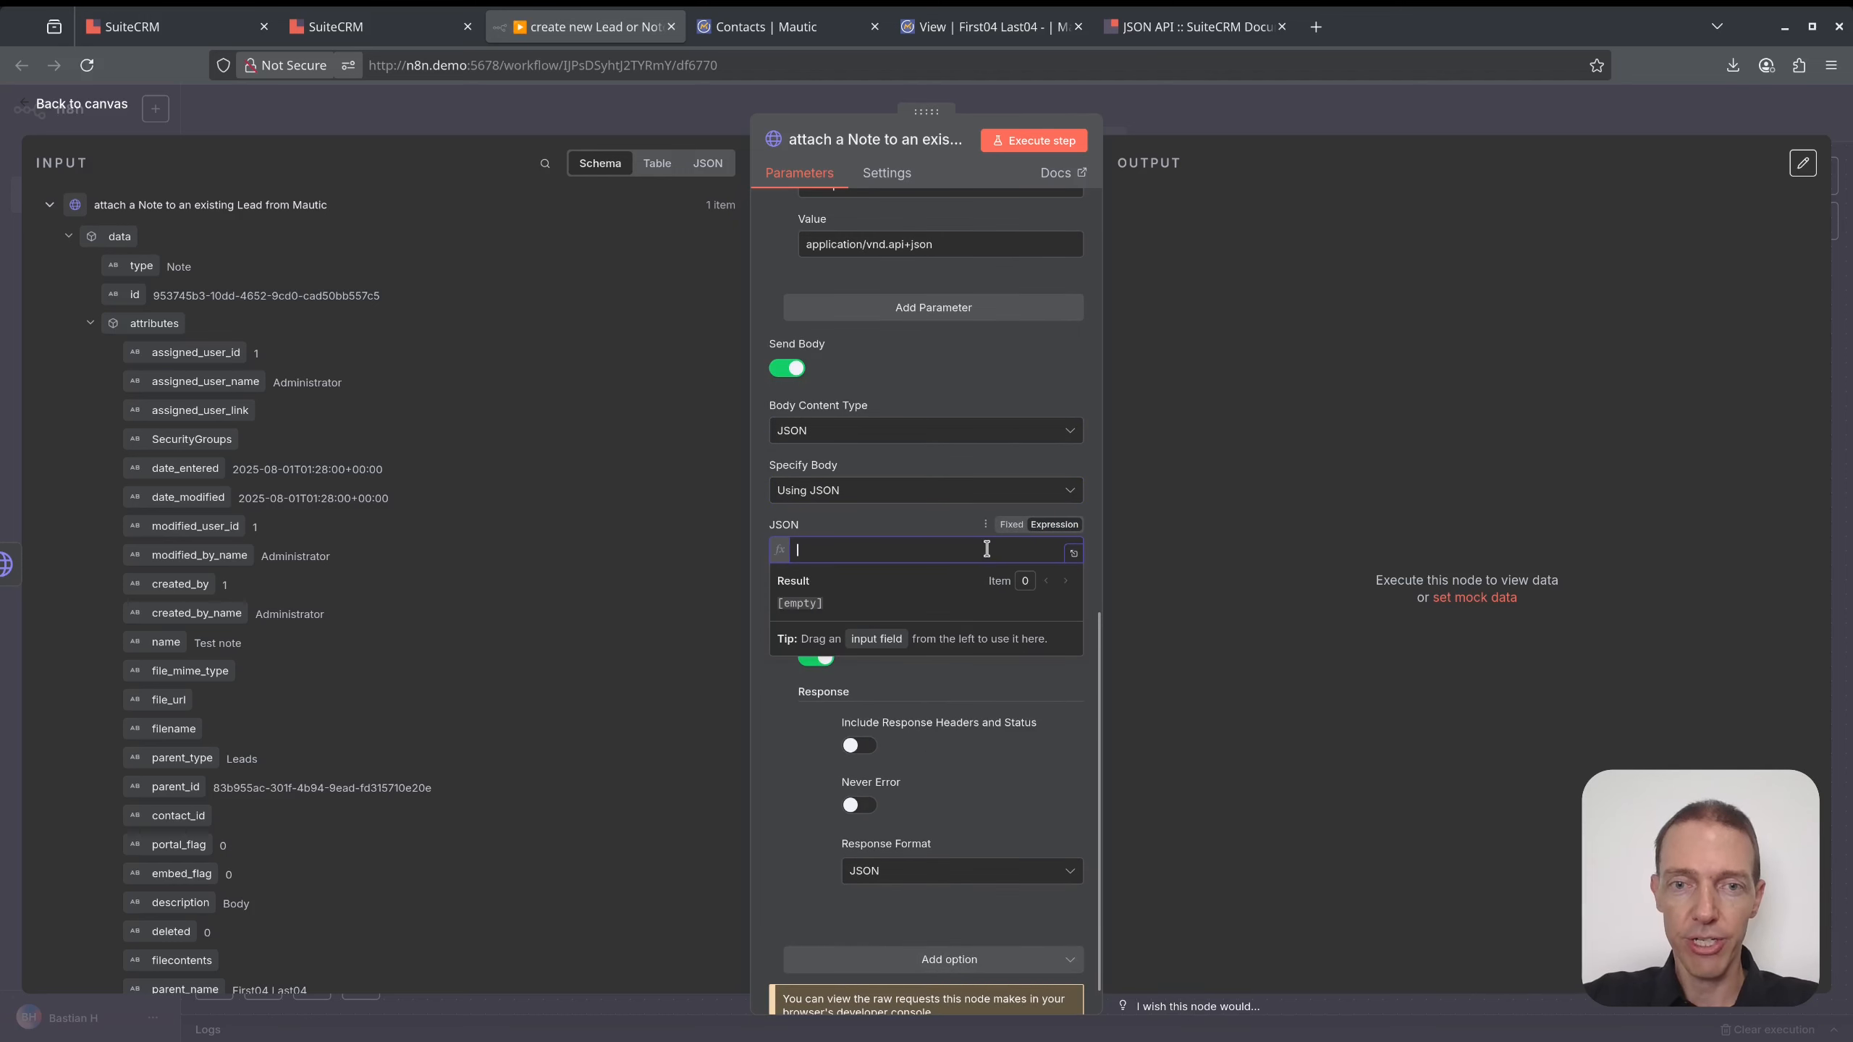
{"action": "left_click", "coordinate": [1073, 552]}
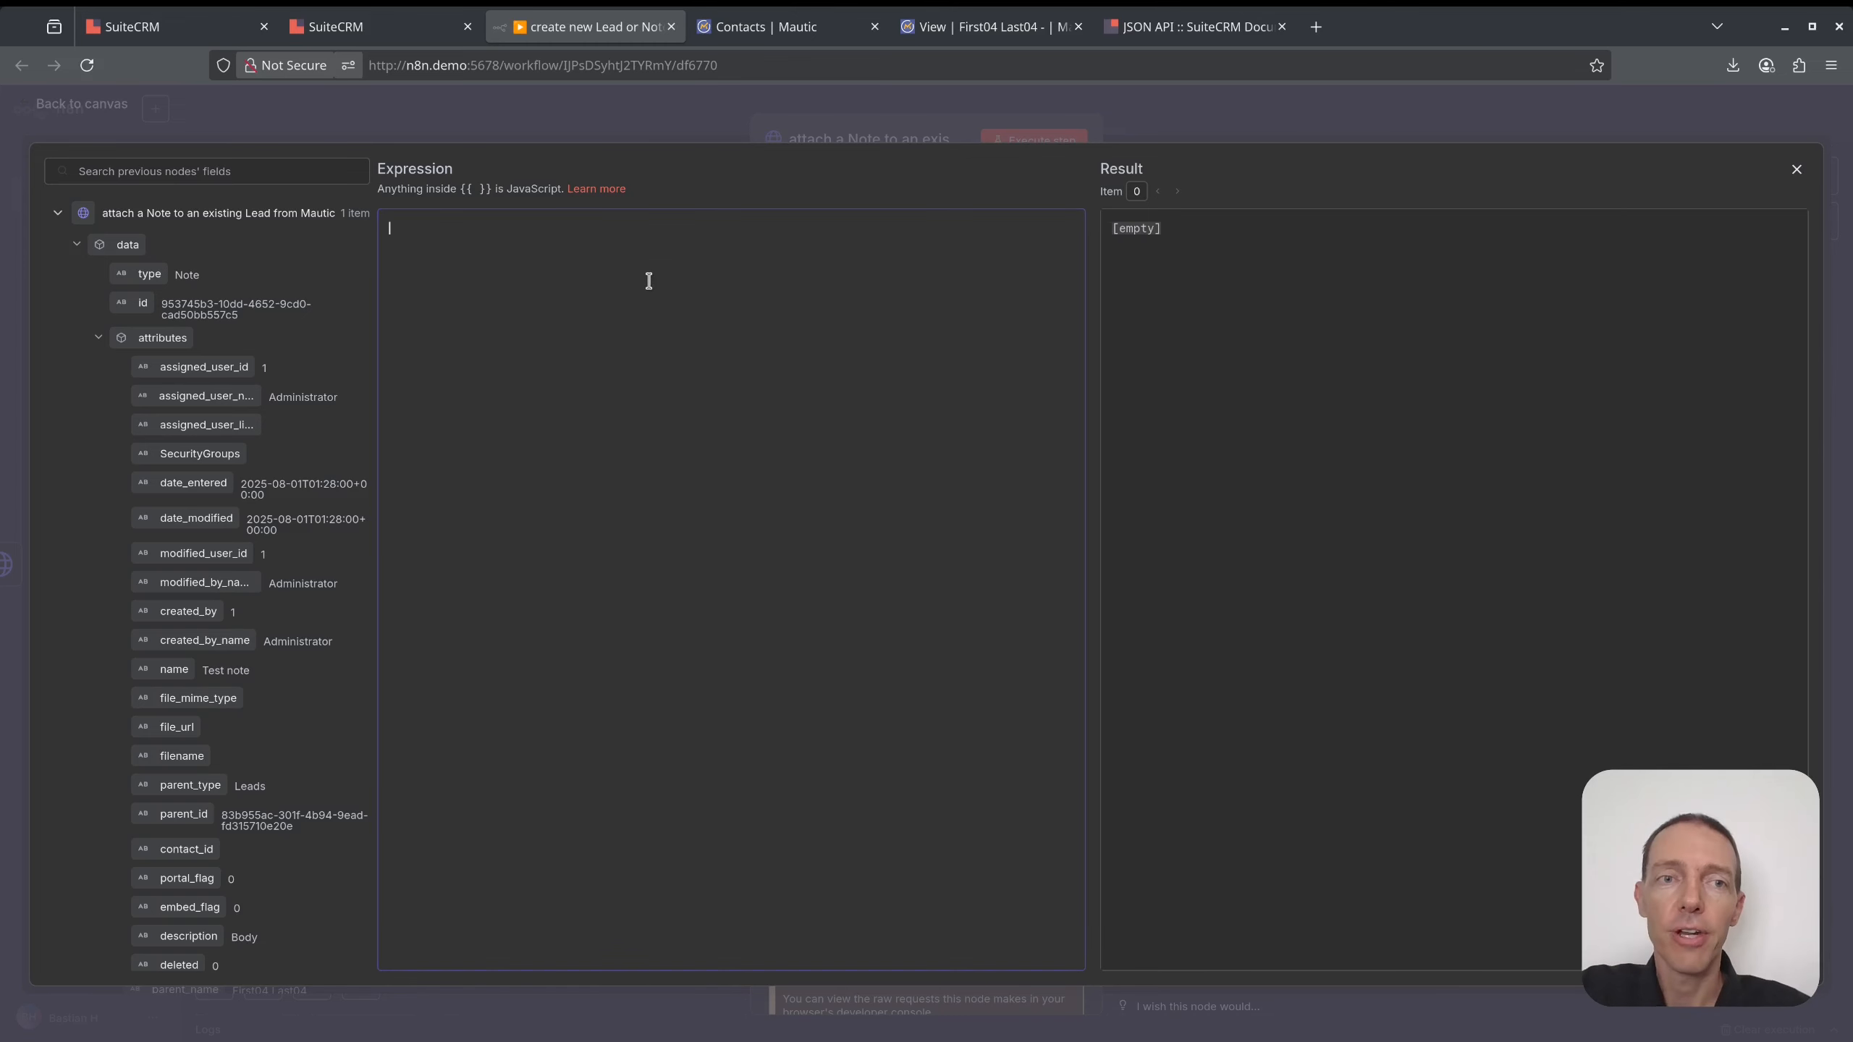
- Paste the SuiteCRM API docs' update-record example into the JSON body
{"action": "left_click", "coordinate": [1196, 28]}
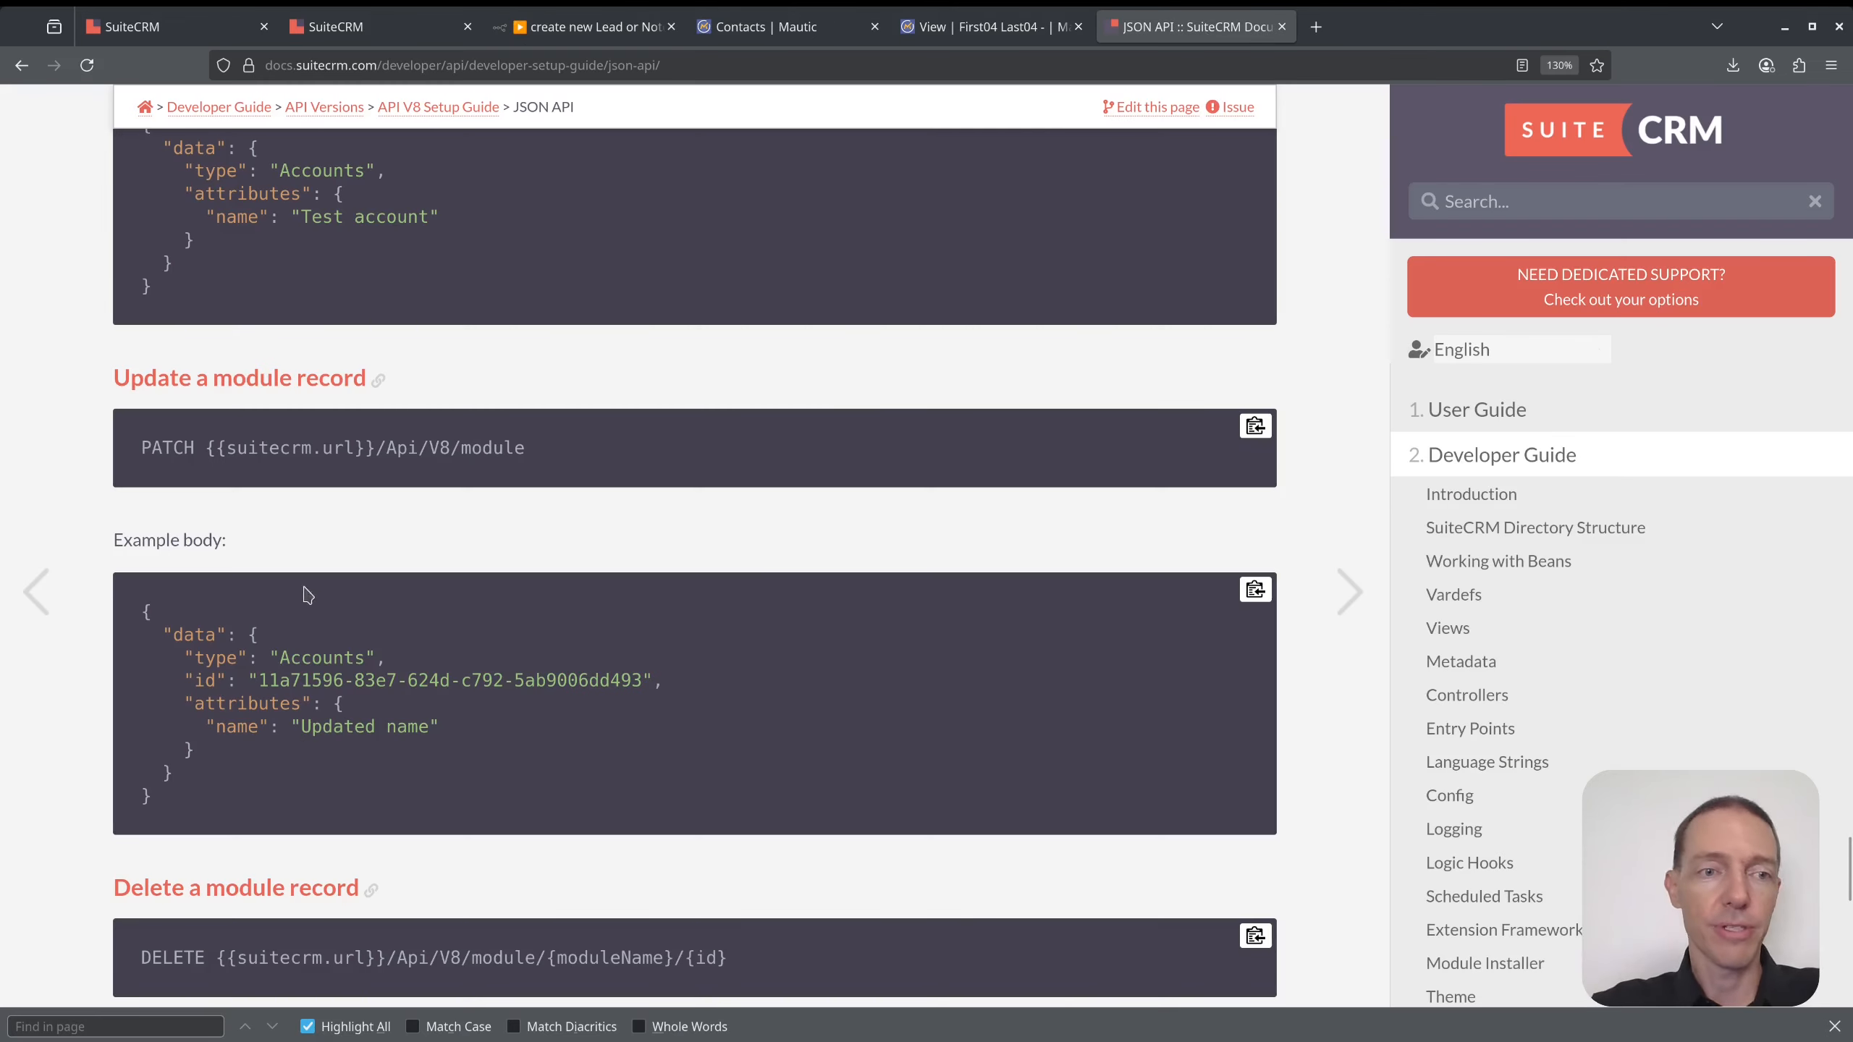
{"action": "left_click_drag", "start_coordinate": [128, 605], "coordinate": [216, 807]}
{"action": "key", "text": "ctrl+c"}
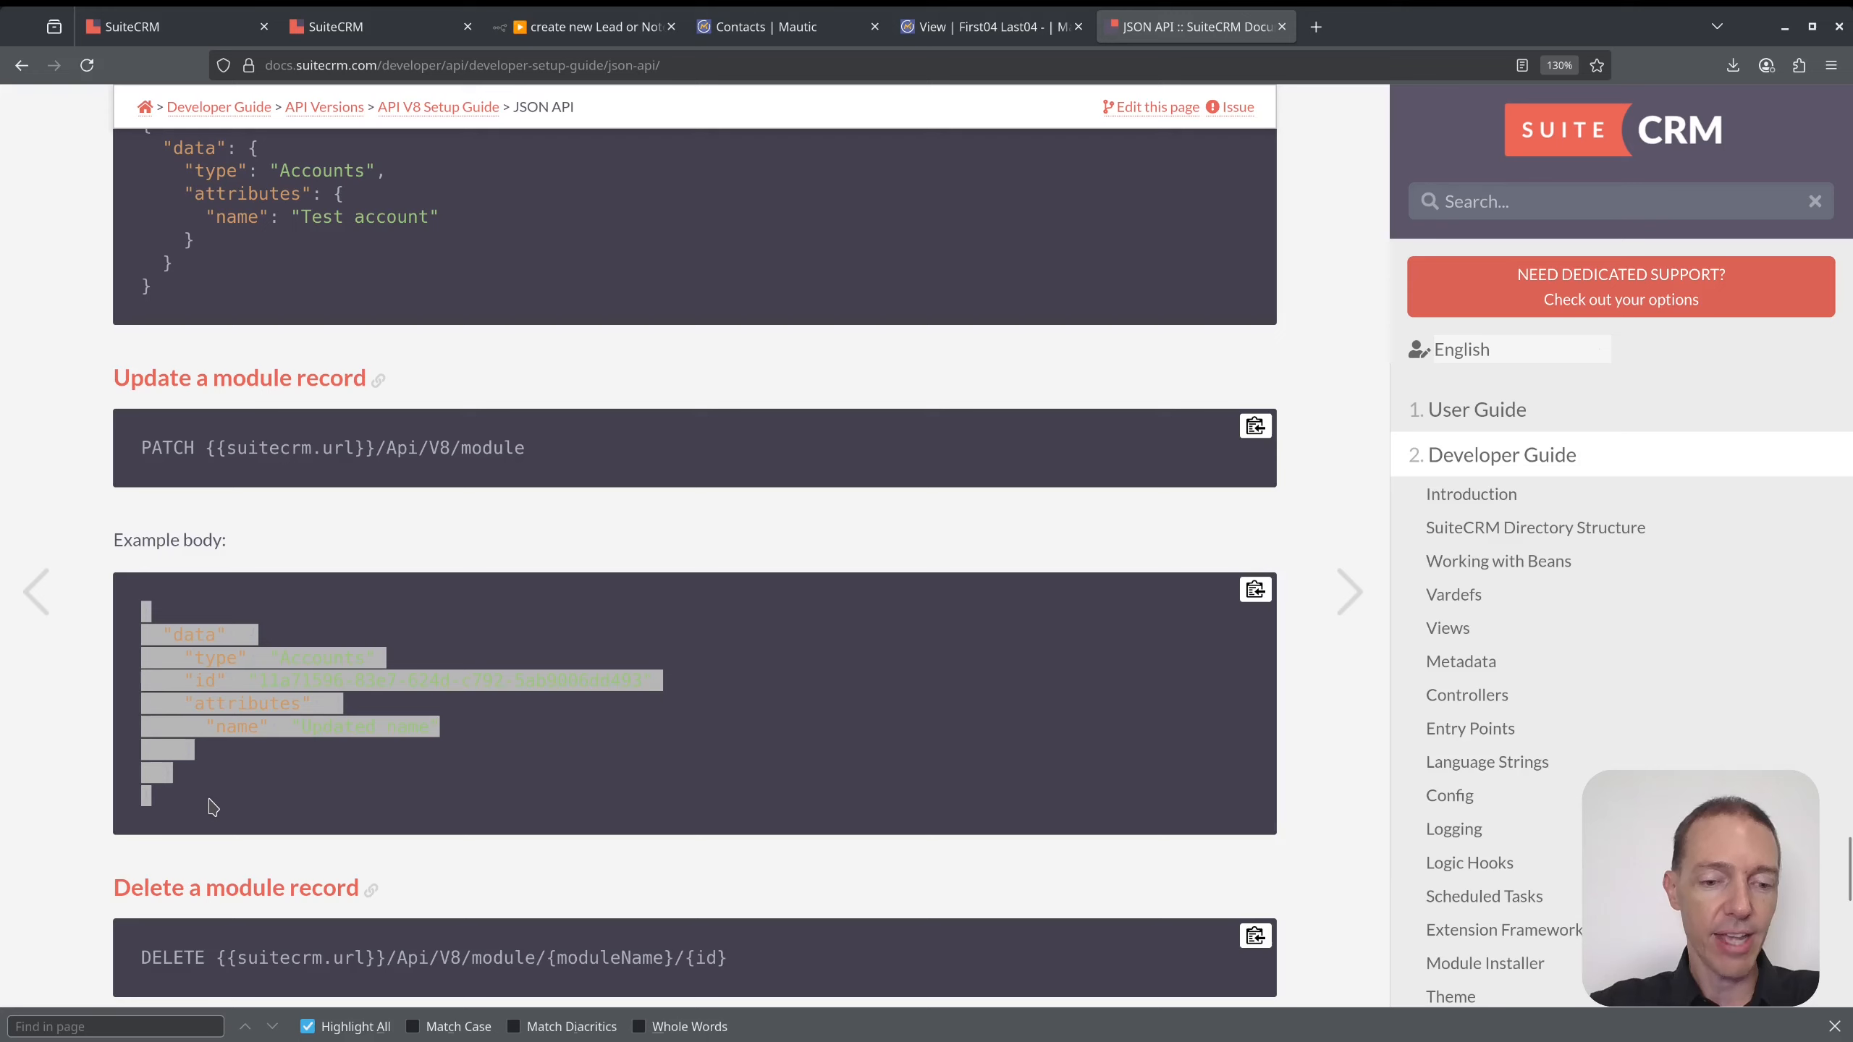
{"action": "left_click", "coordinate": [744, 29]}
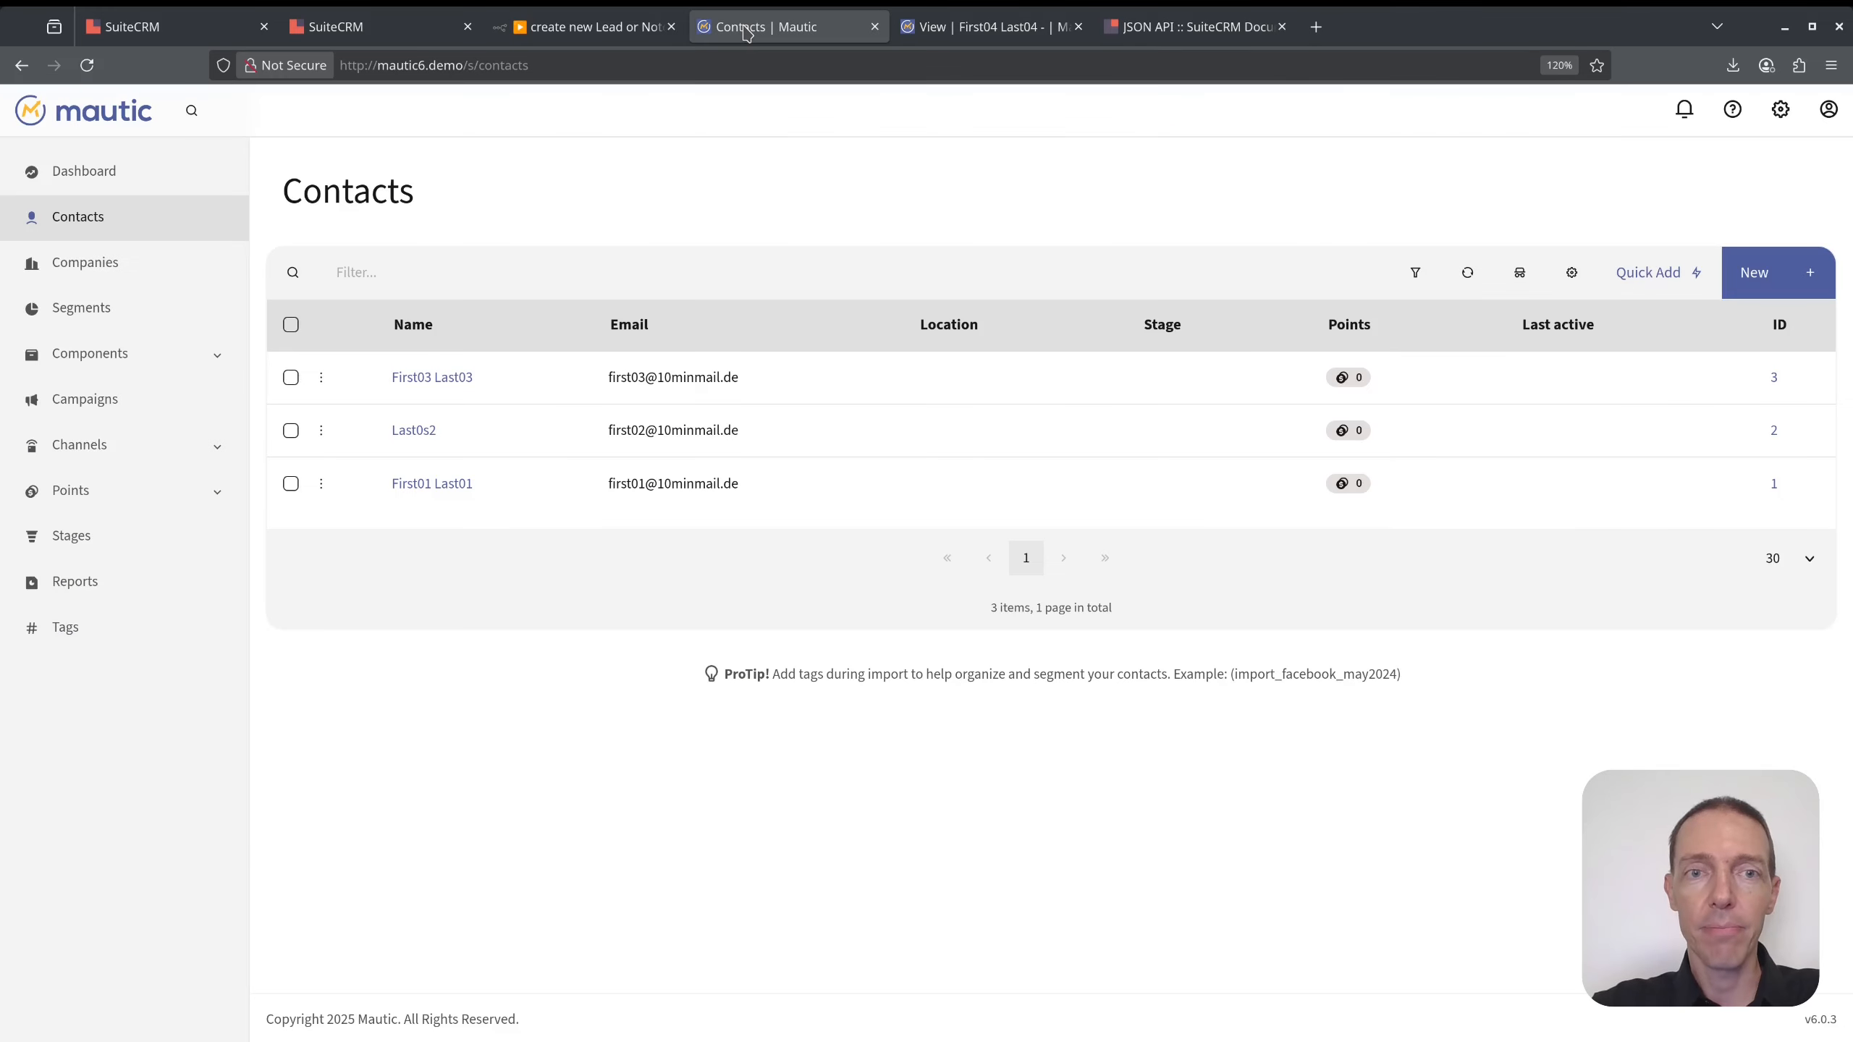
{"action": "left_click", "coordinate": [584, 26]}
{"action": "key", "text": "ctrl+v"}
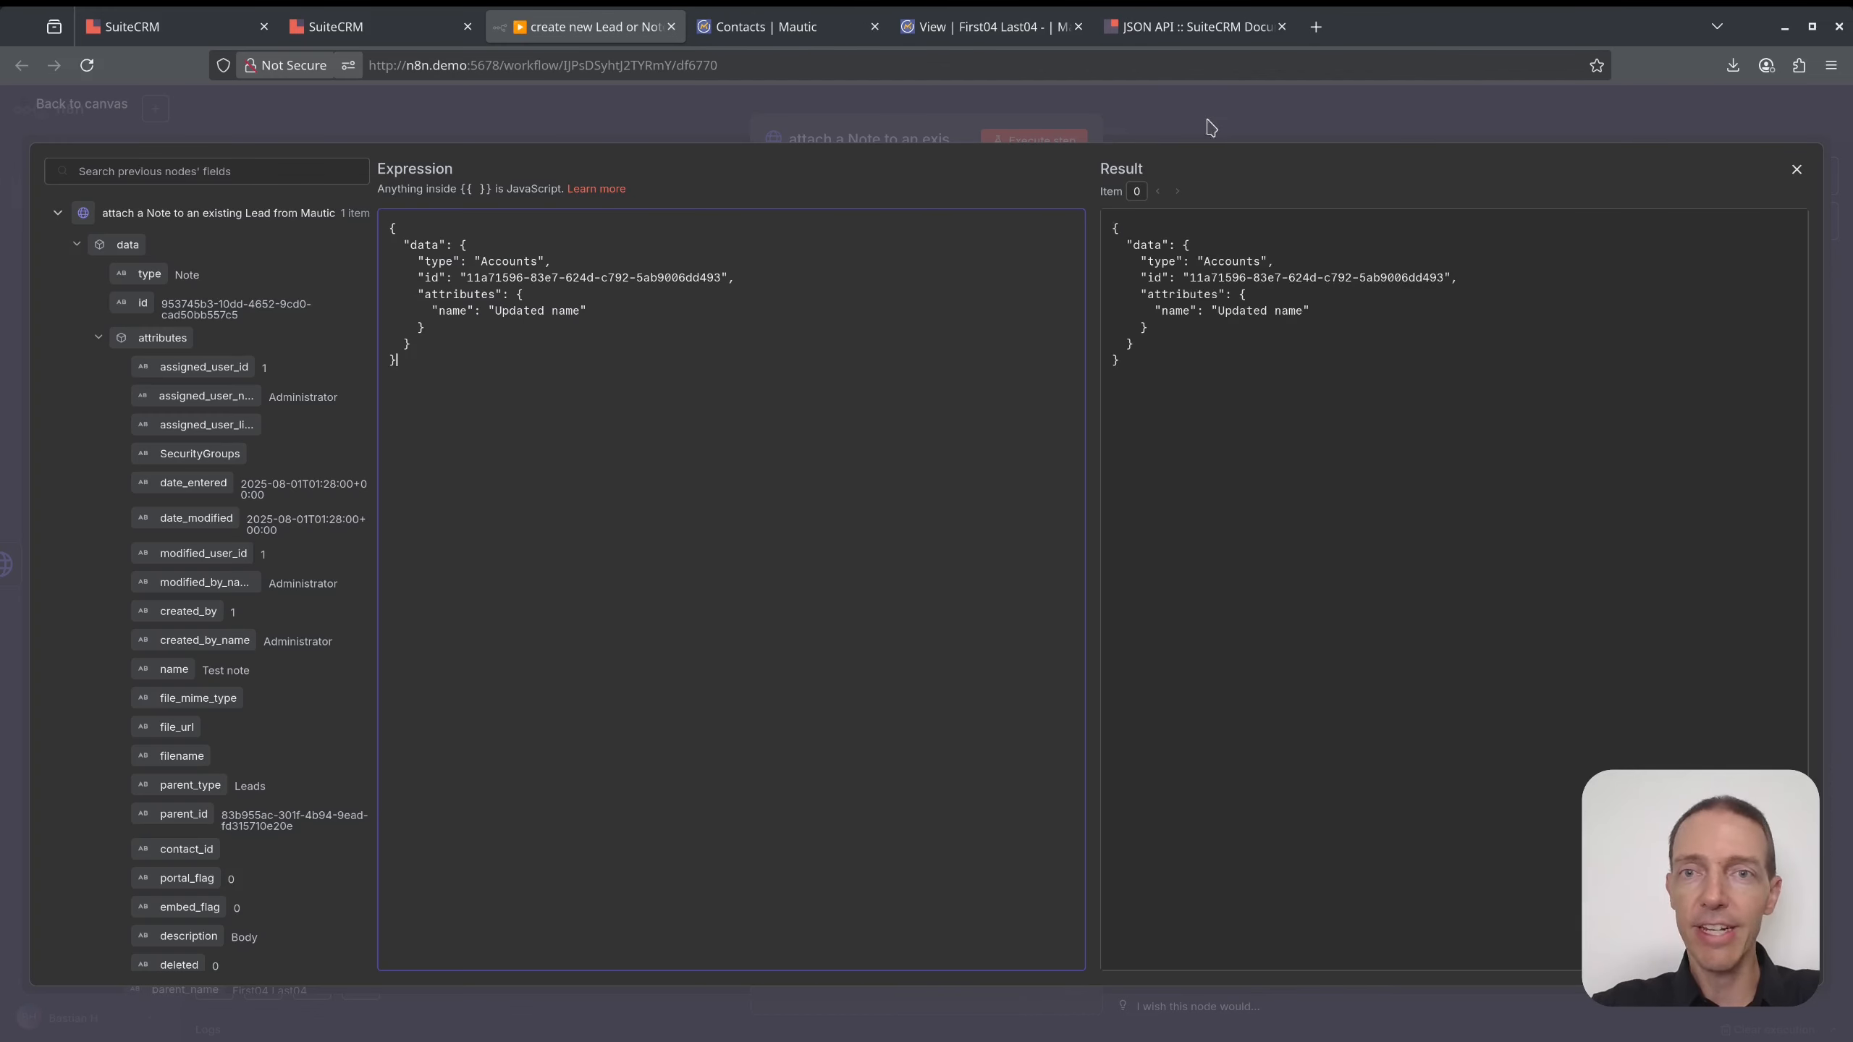
- Review the GET note's output fields type, name, parent_id and parent_type through description
{"action": "left_click", "coordinate": [1211, 127]}
{"action": "left_click", "coordinate": [1237, 111]}
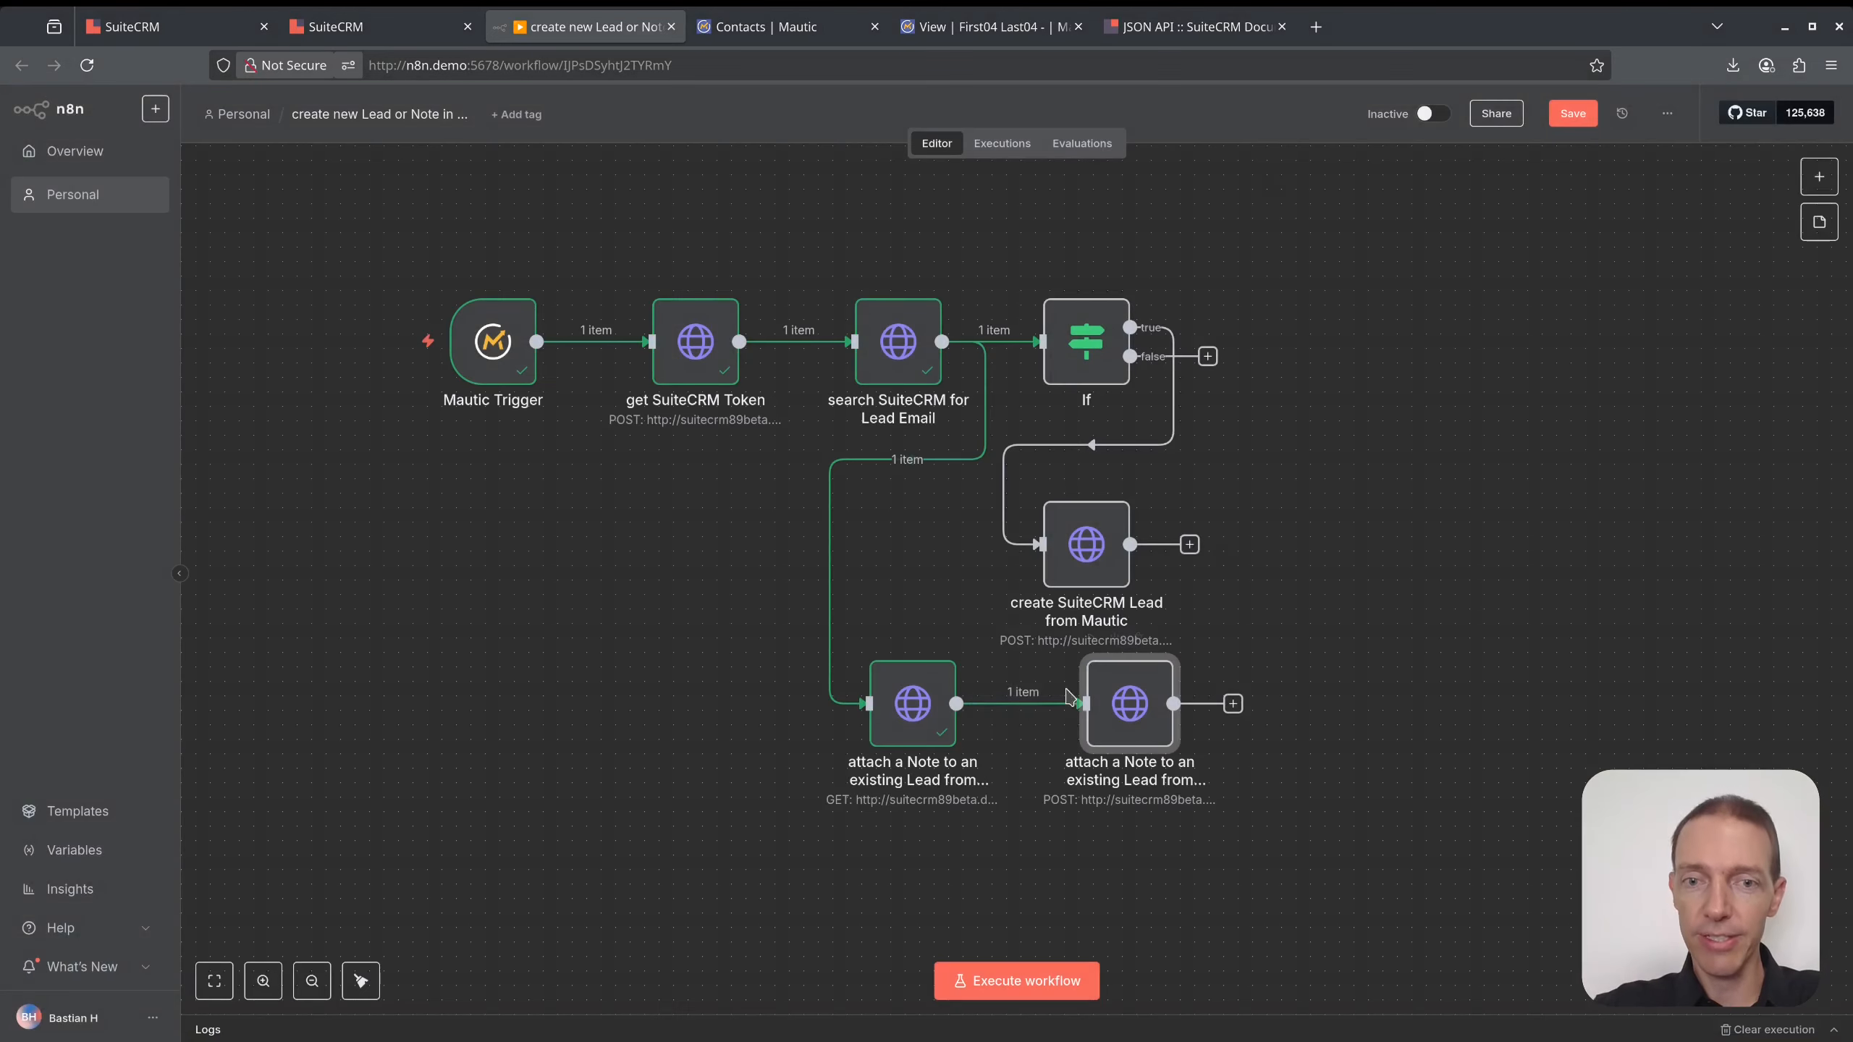
{"action": "double_click", "coordinate": [911, 703]}
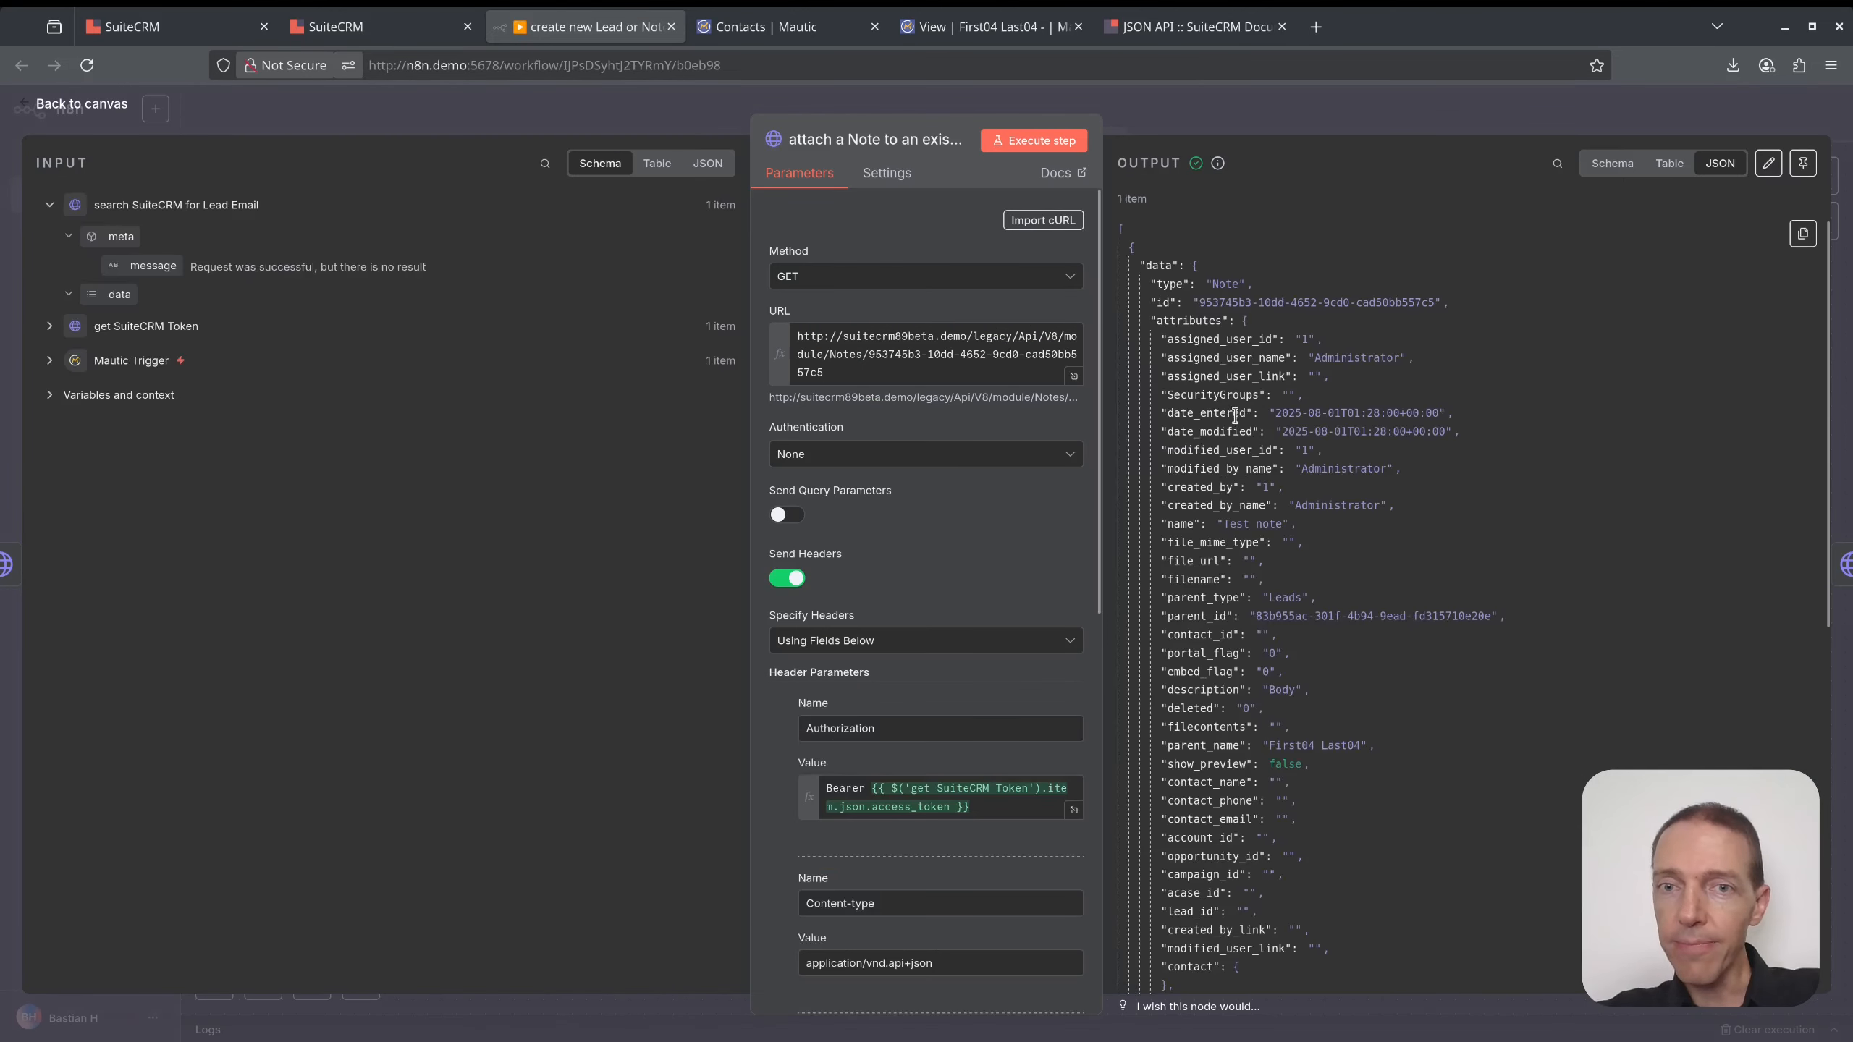
{"action": "double_click", "coordinate": [1224, 283]}
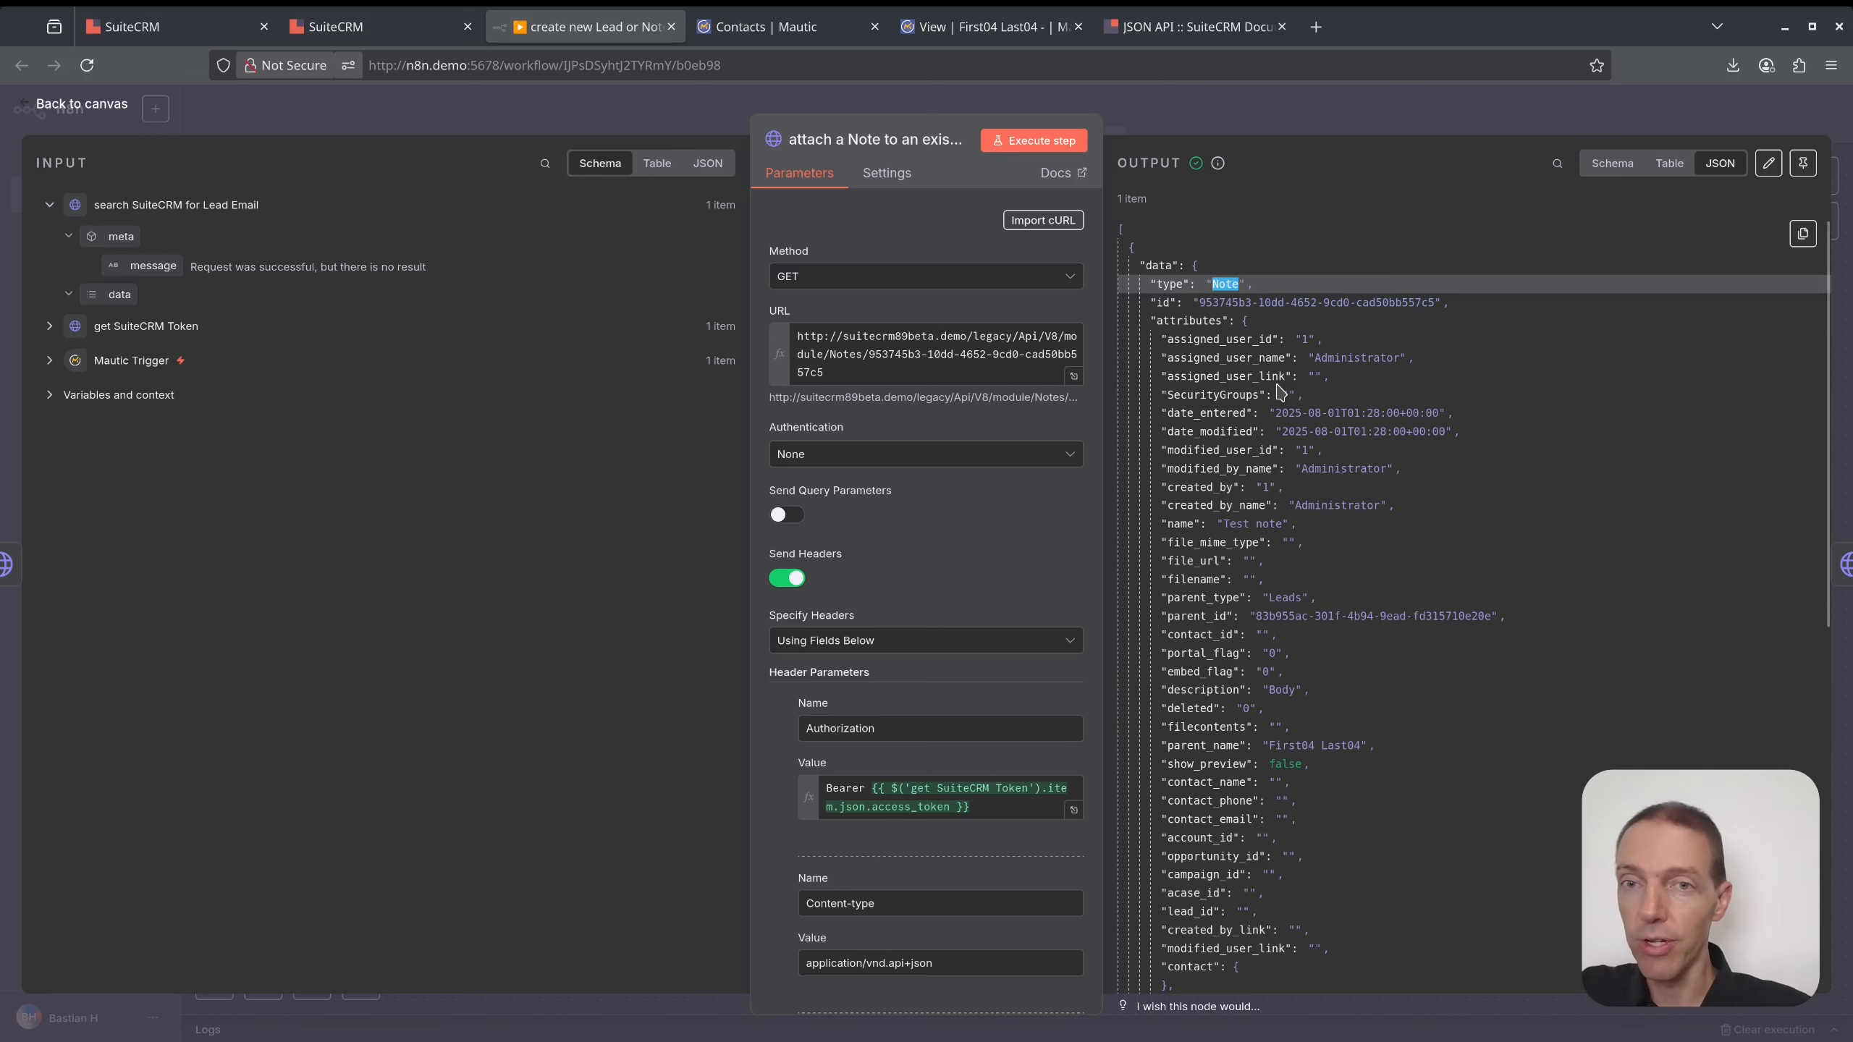
{"action": "double_click", "coordinate": [1176, 522]}
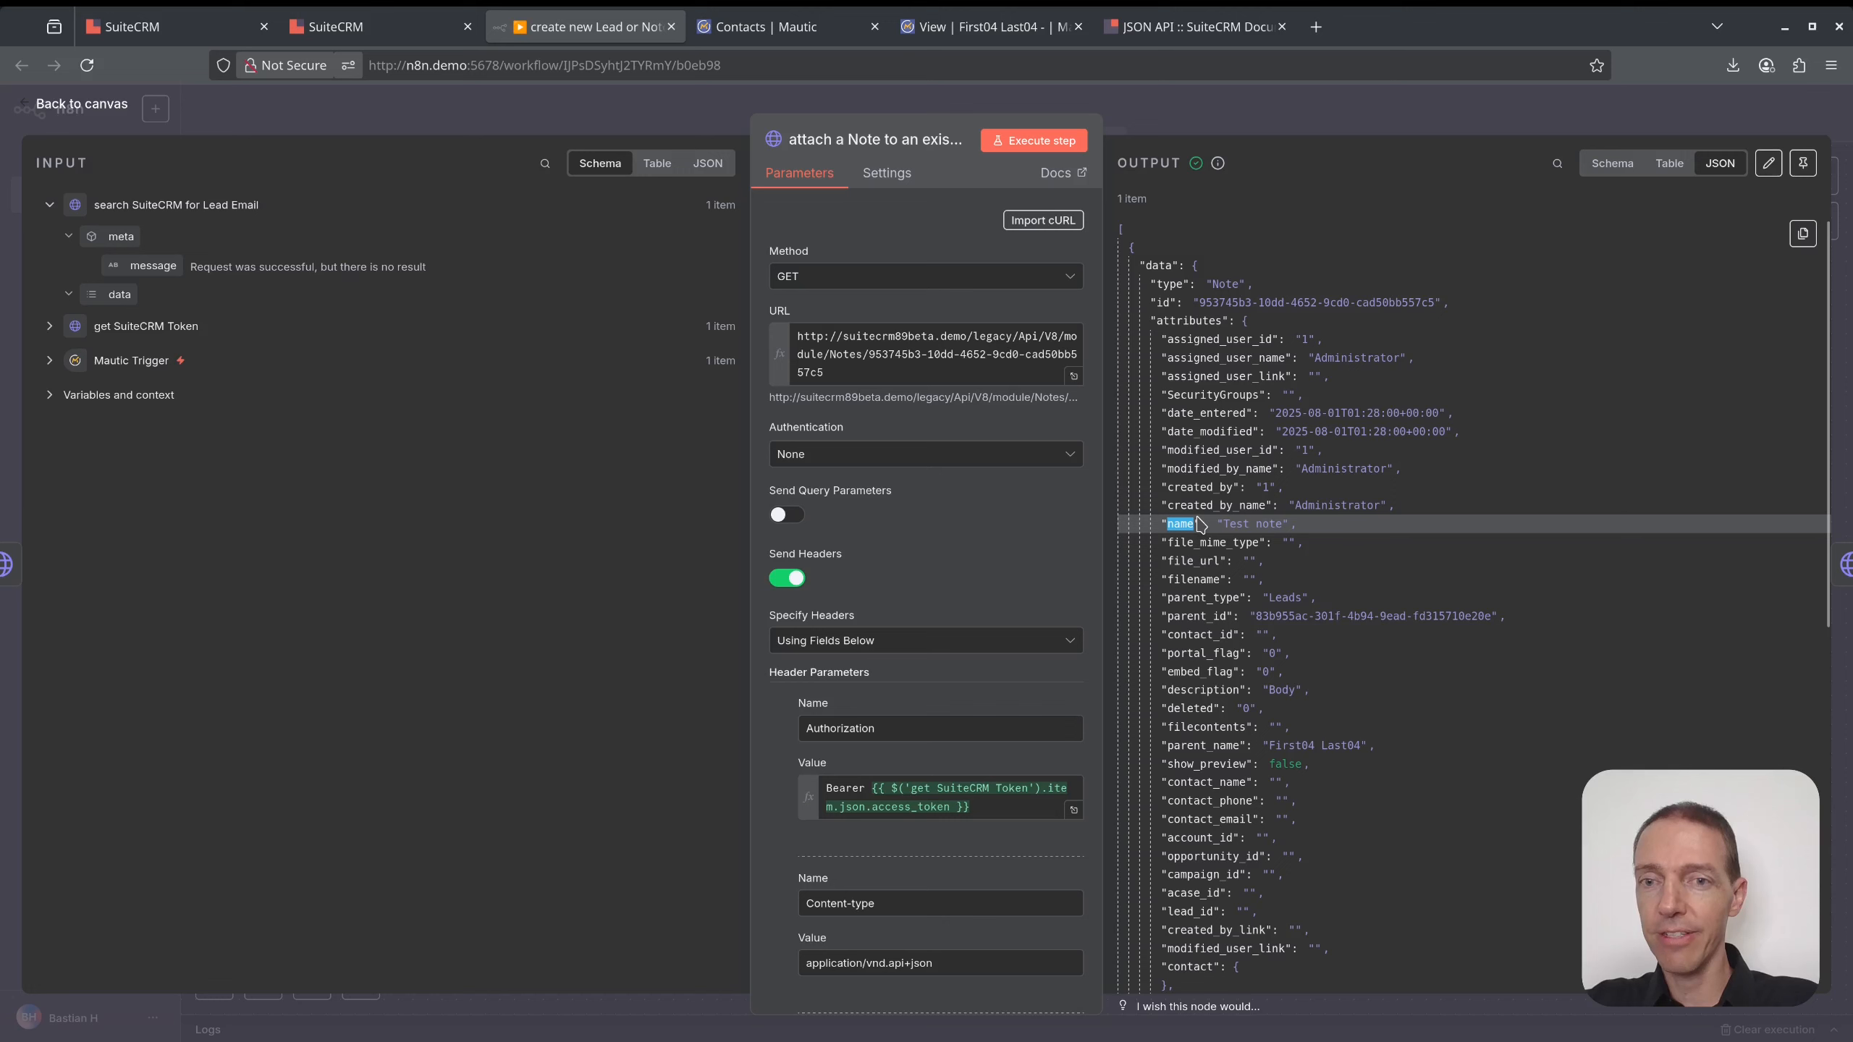
{"action": "double_click", "coordinate": [1167, 615]}
{"action": "double_click", "coordinate": [1165, 597]}
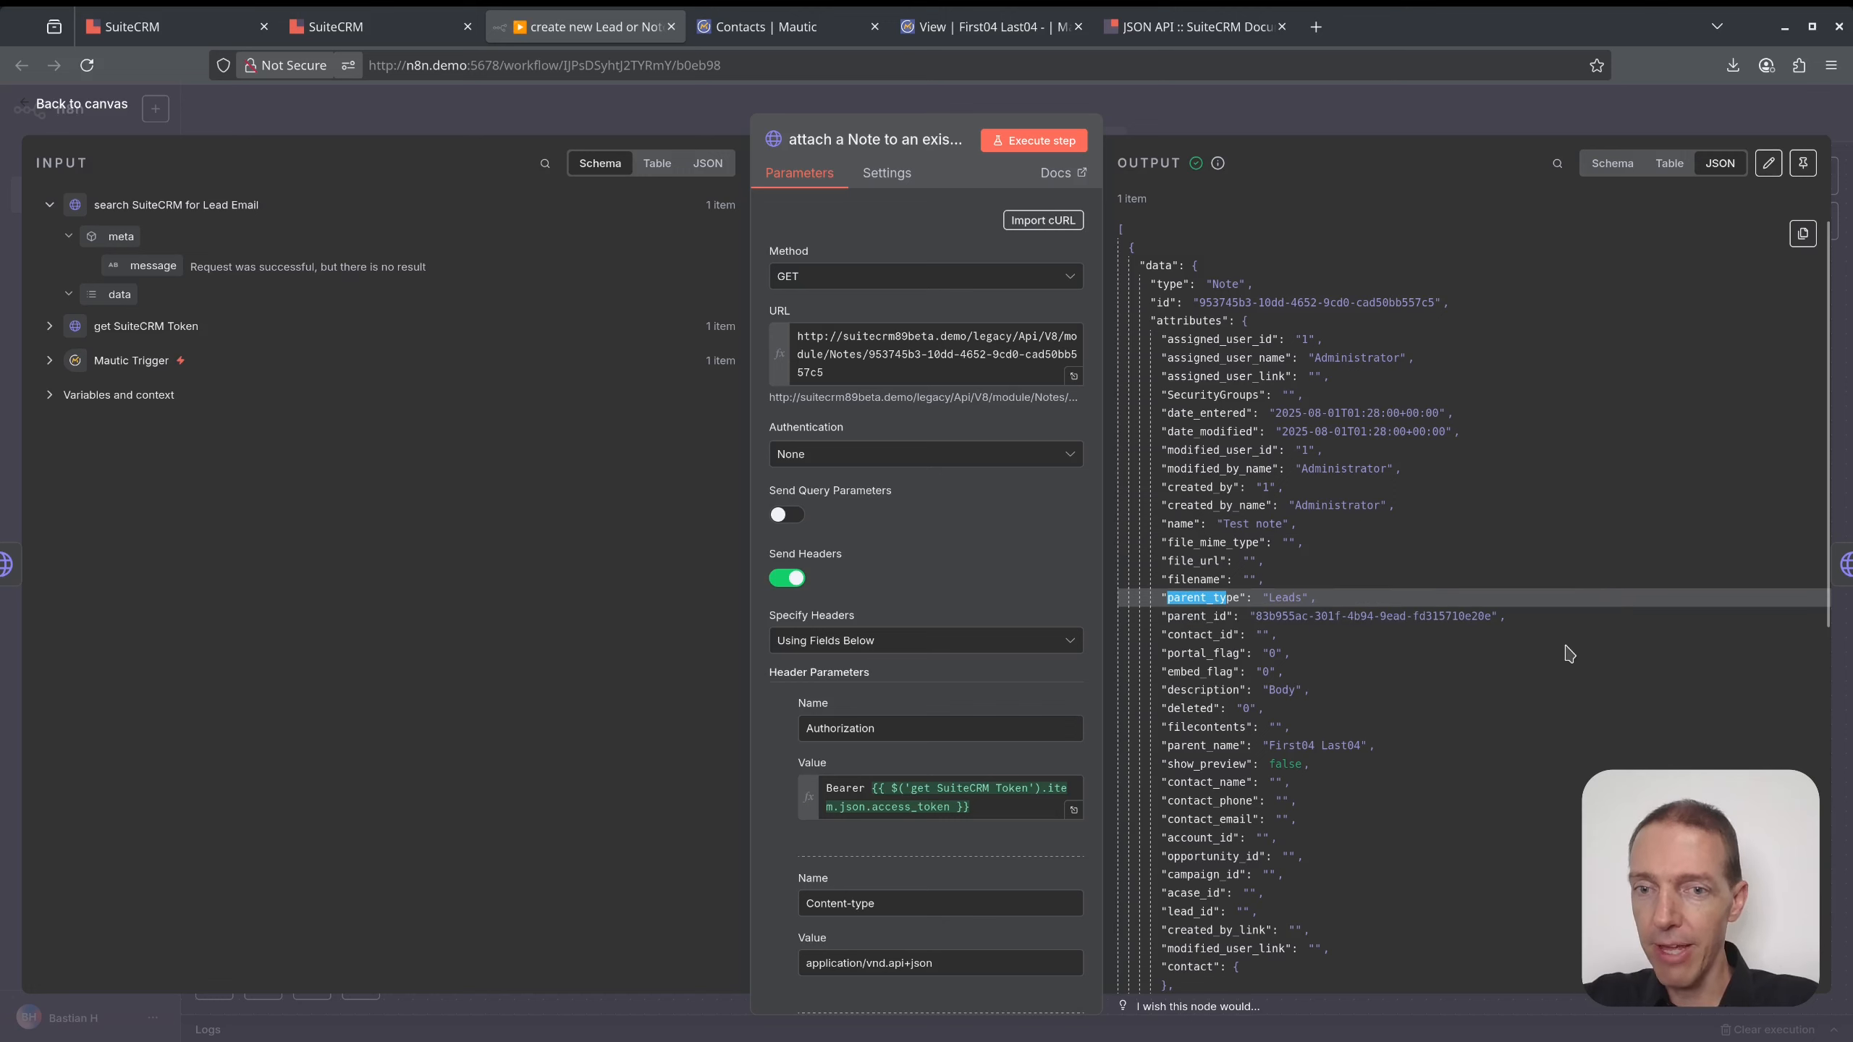
{"action": "left_click_drag", "start_coordinate": [1360, 696], "coordinate": [1148, 292]}
{"action": "key", "text": "ctrl+c"}
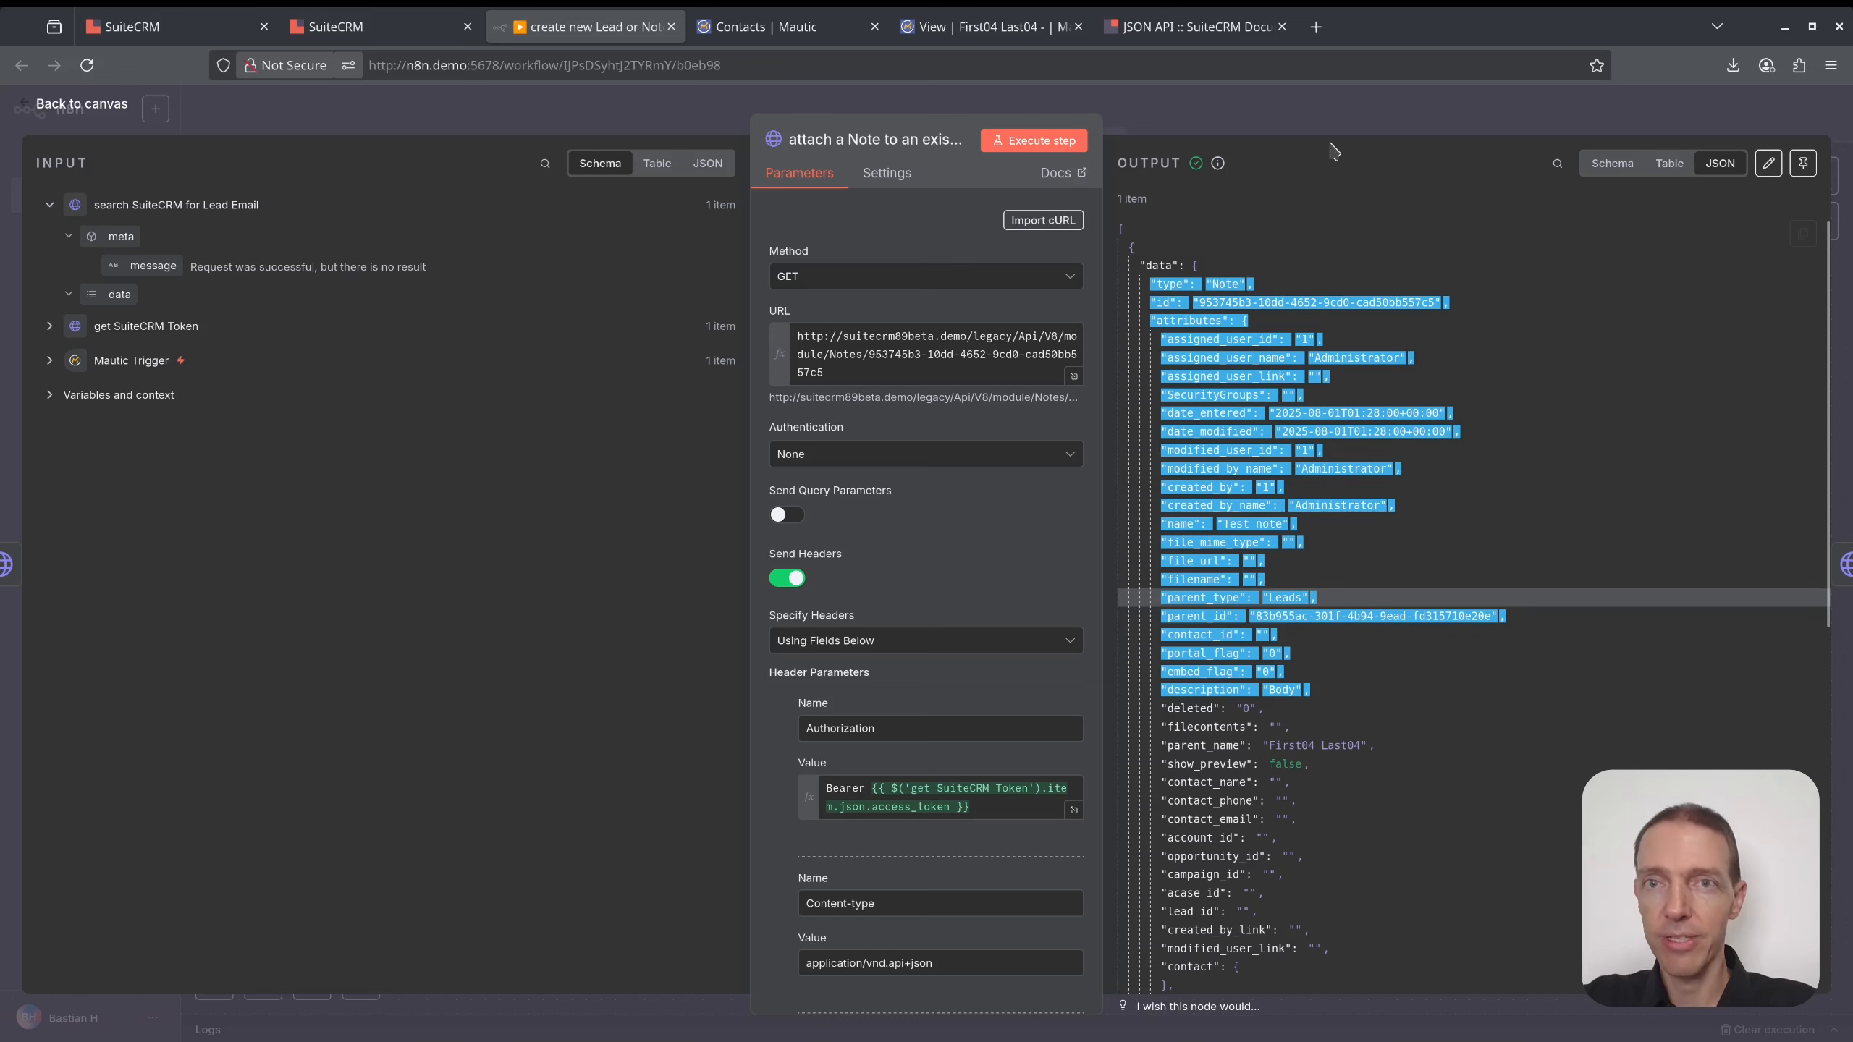
{"action": "left_click", "coordinate": [1336, 120]}
- Paste the fetched note fields into the POST node's JSON body editor
{"action": "left_click", "coordinate": [1144, 709]}
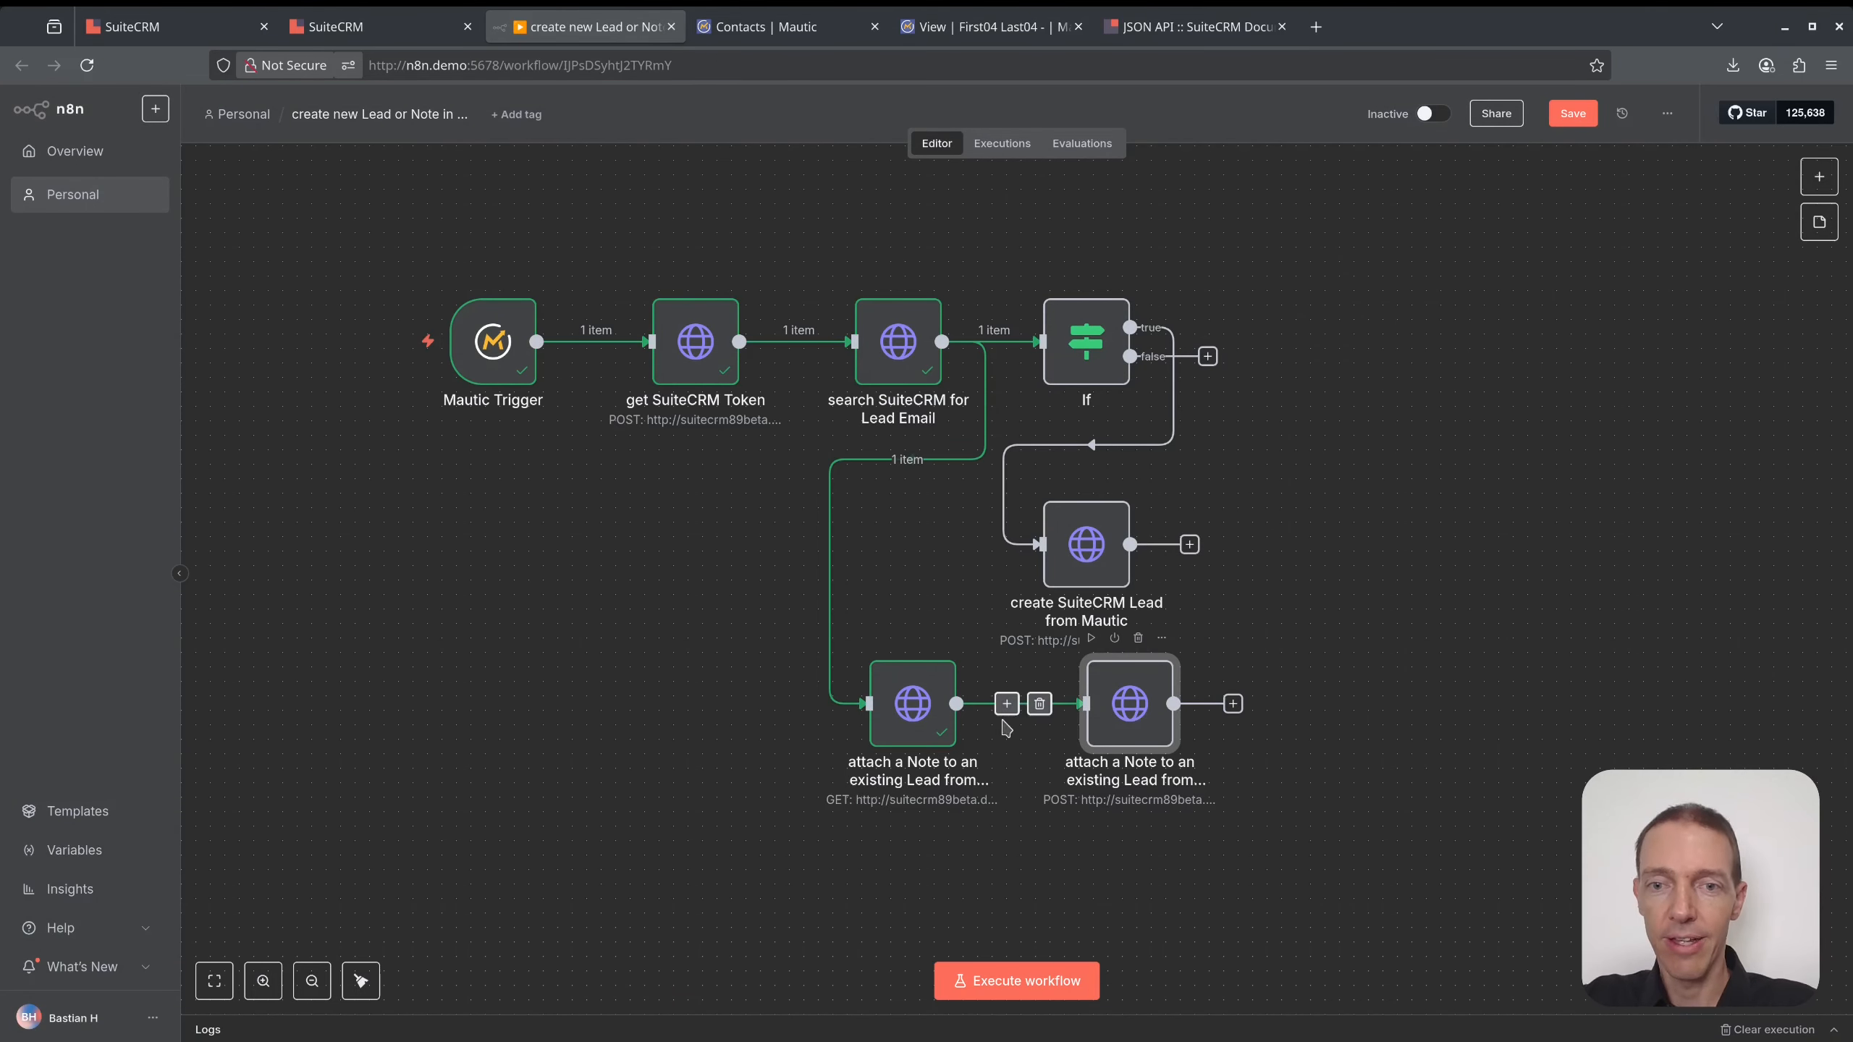
{"action": "double_click", "coordinate": [1142, 708]}
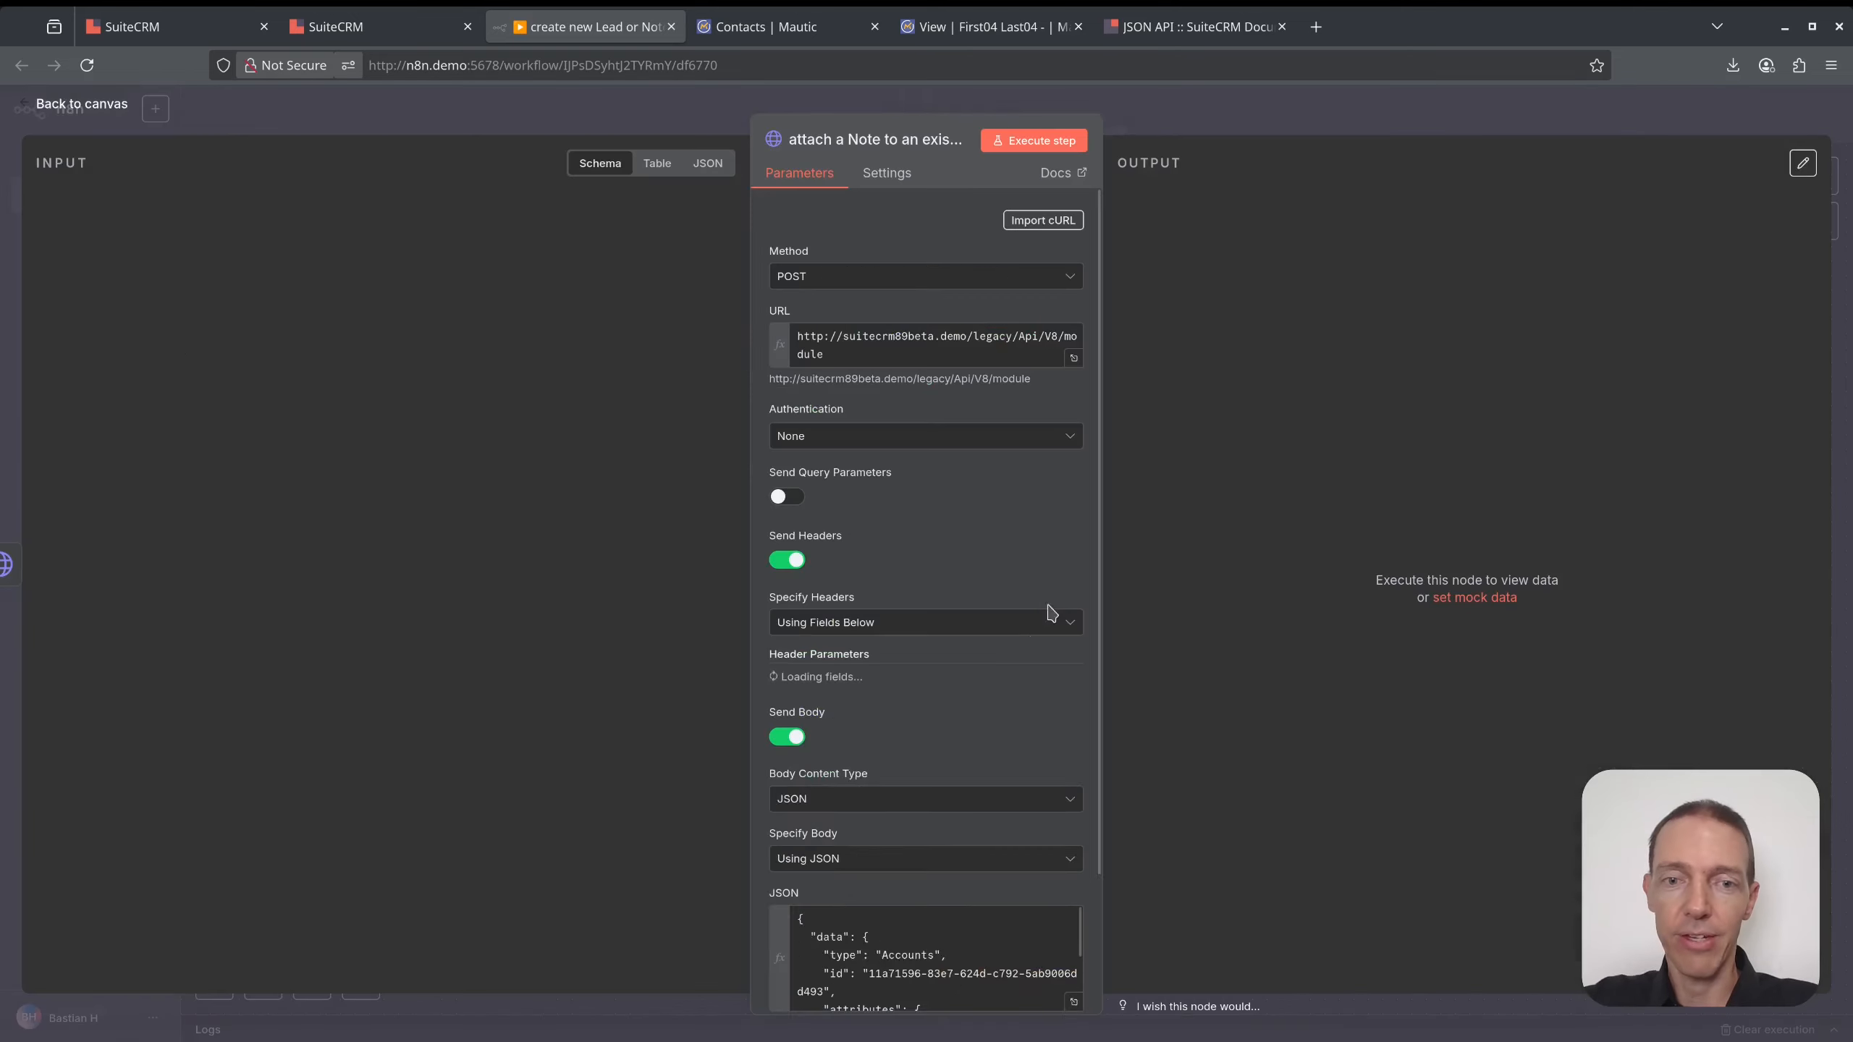
{"action": "scroll", "coordinate": [1077, 814], "scroll_direction": "down", "scroll_amount": 10}
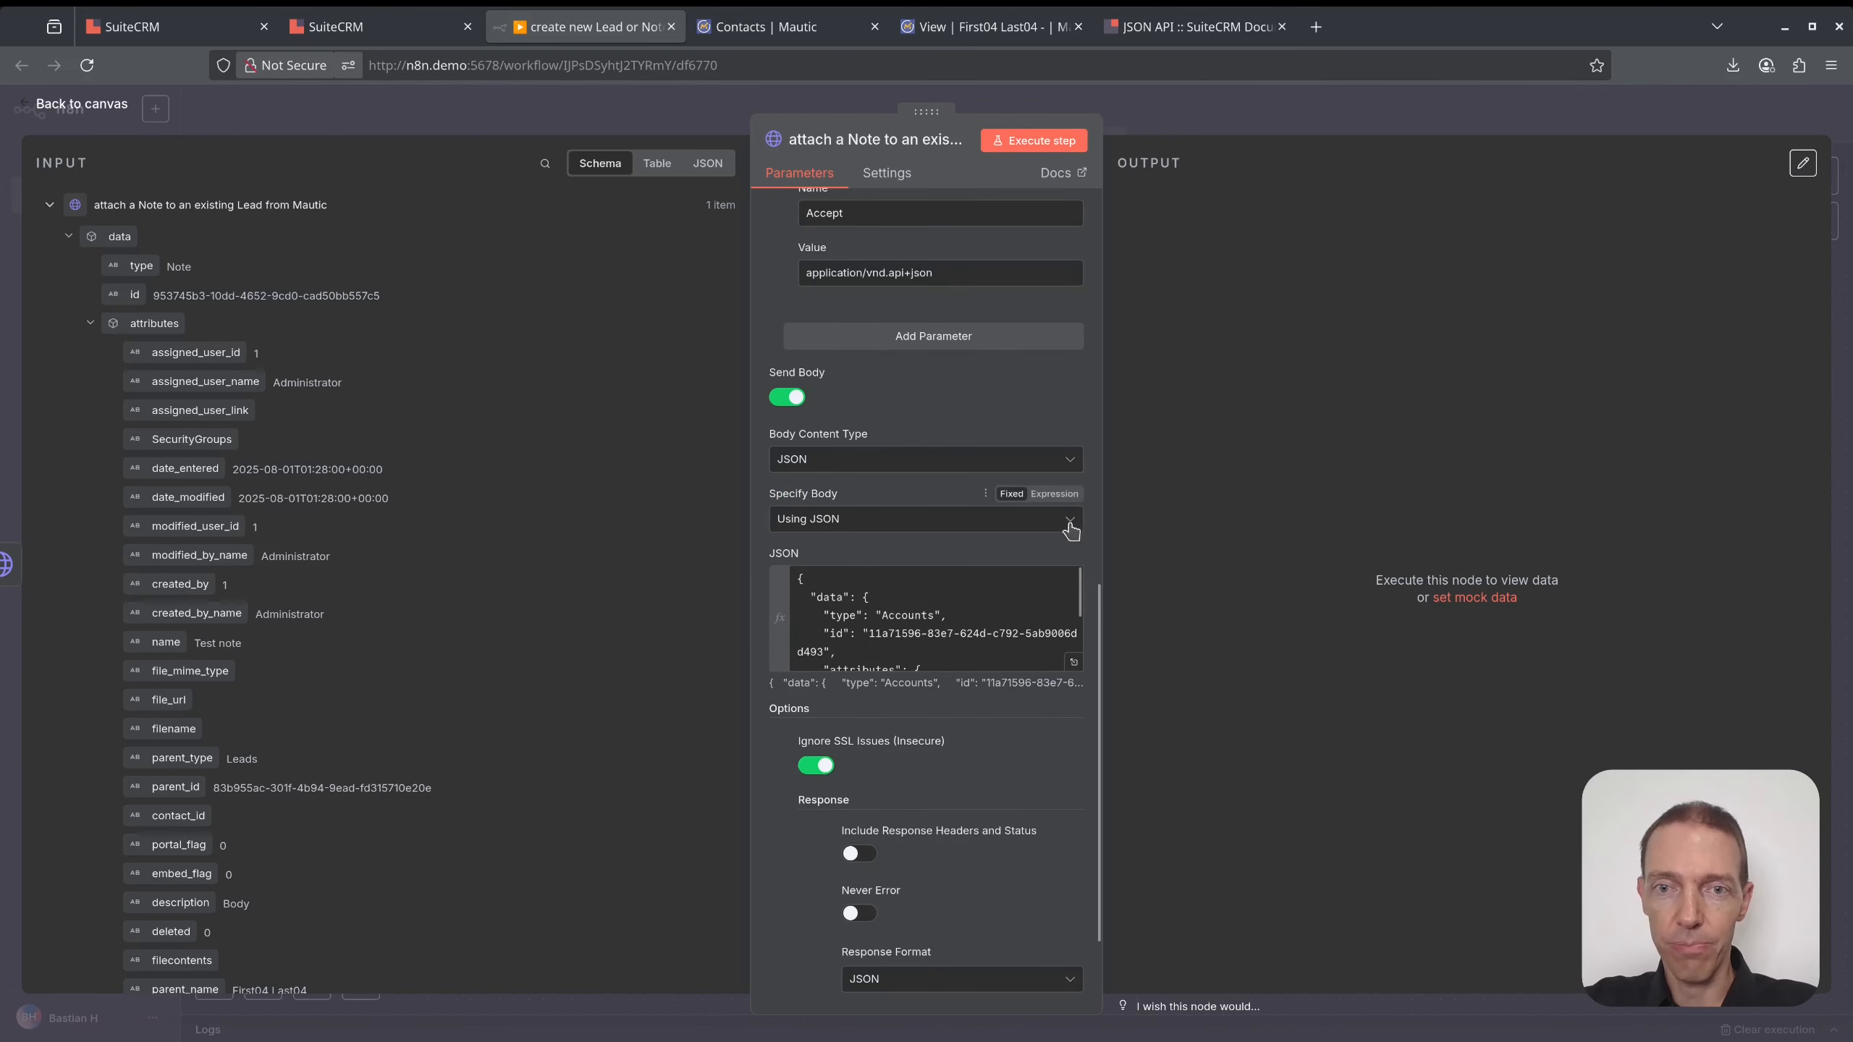
{"action": "left_click", "coordinate": [1073, 662]}
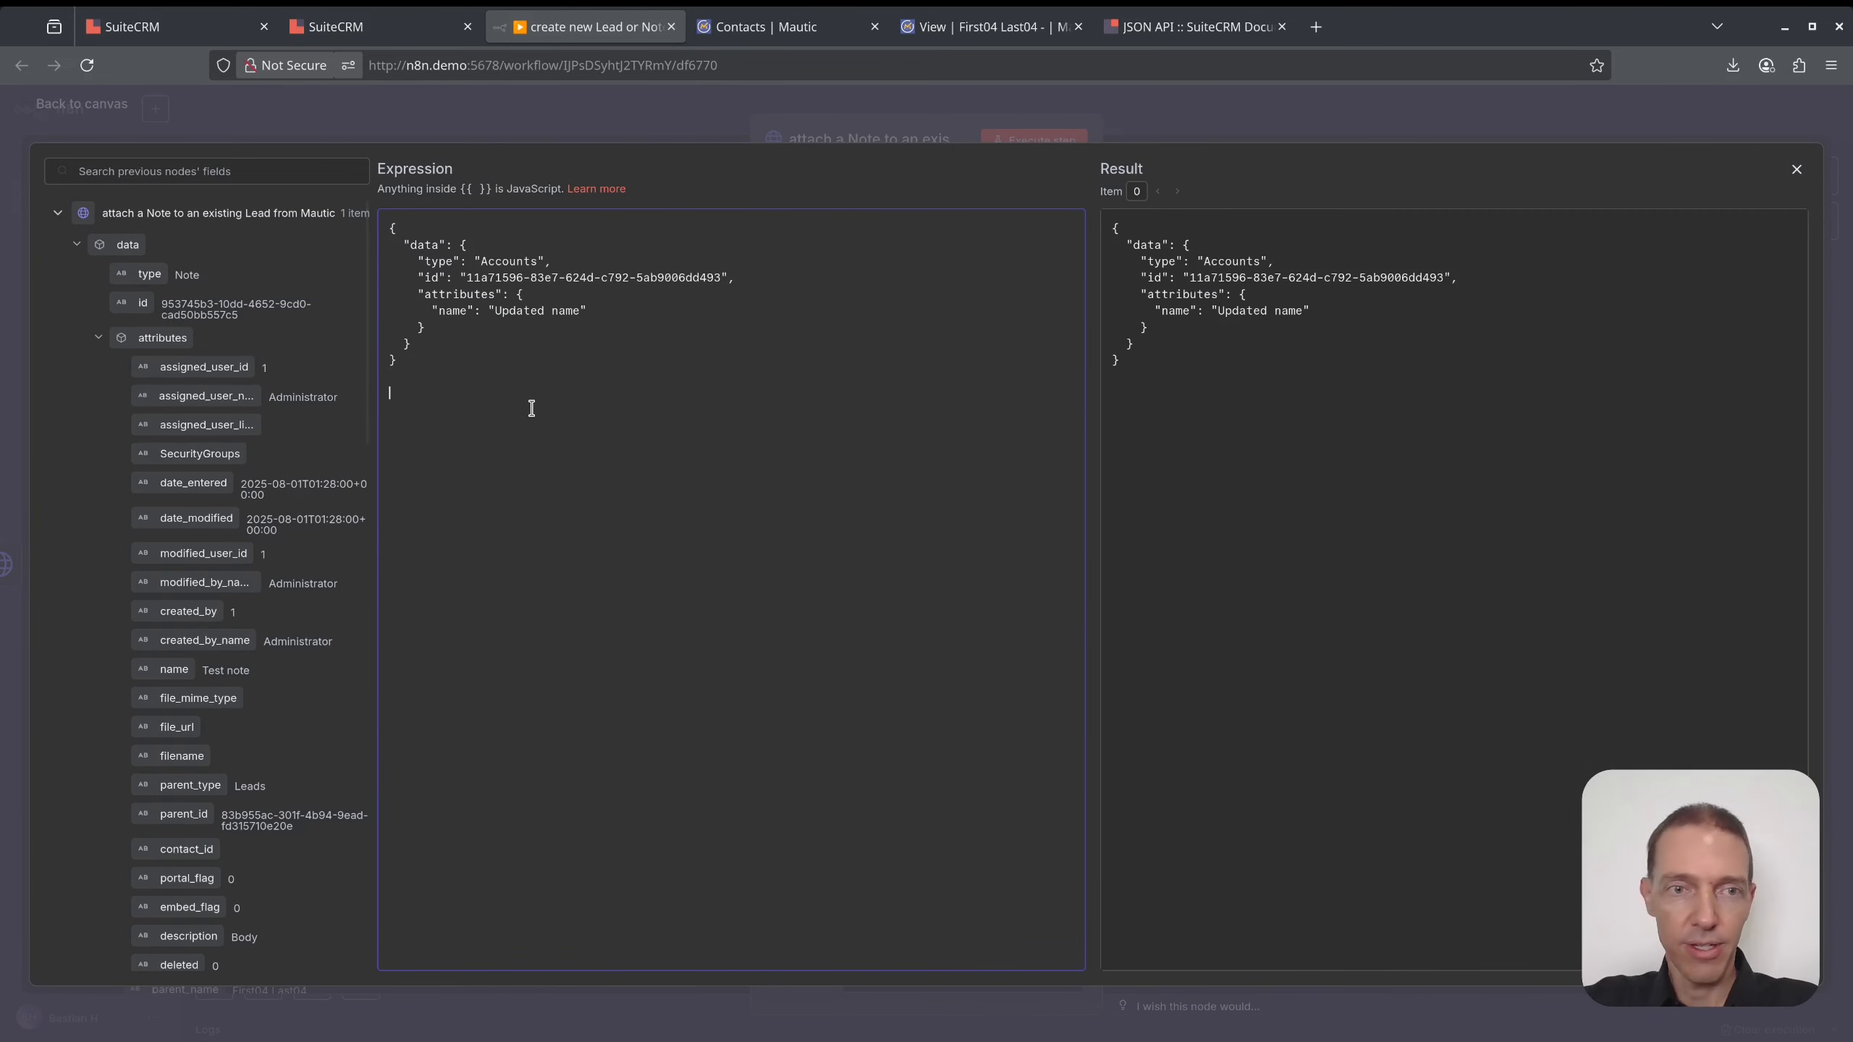
{"action": "key", "text": "ctrl+v"}
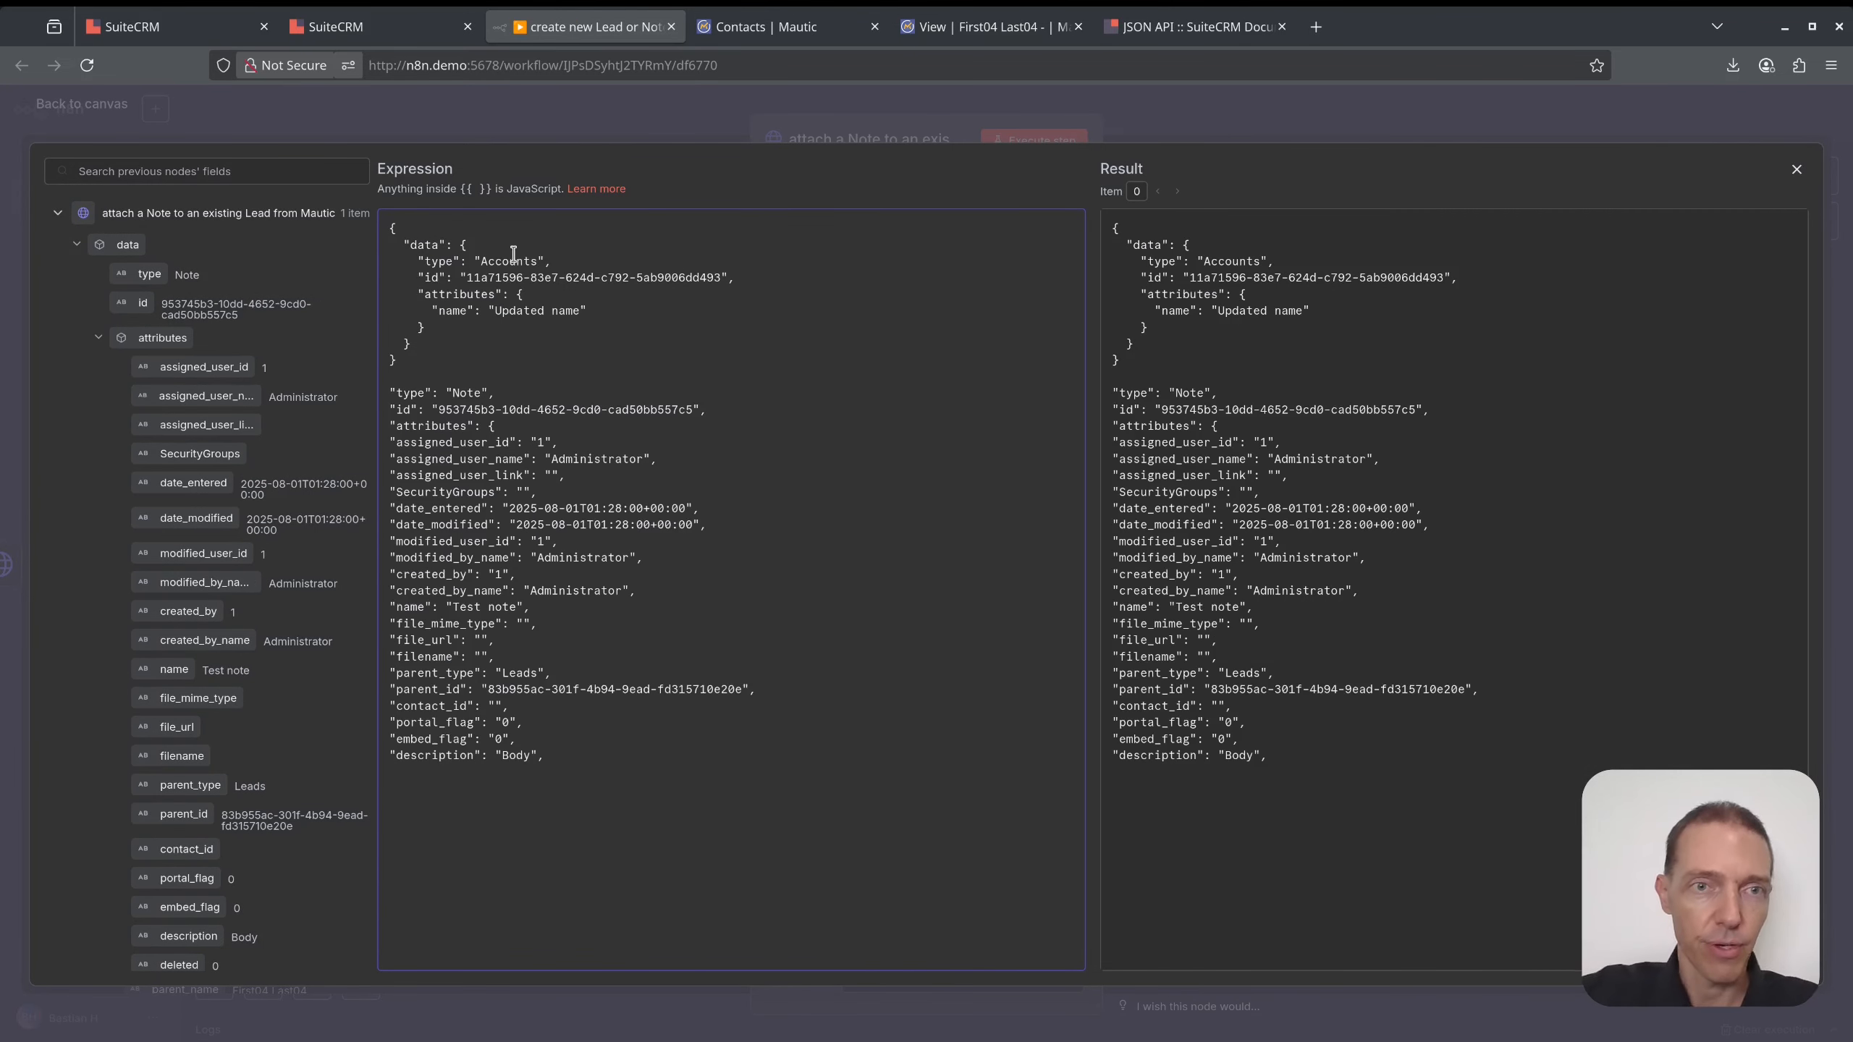
- Change type to Note, remove the id line, and name it 'New request by Lead submitted'
{"action": "double_click", "coordinate": [514, 261]}
{"action": "type", "text": "Note"}
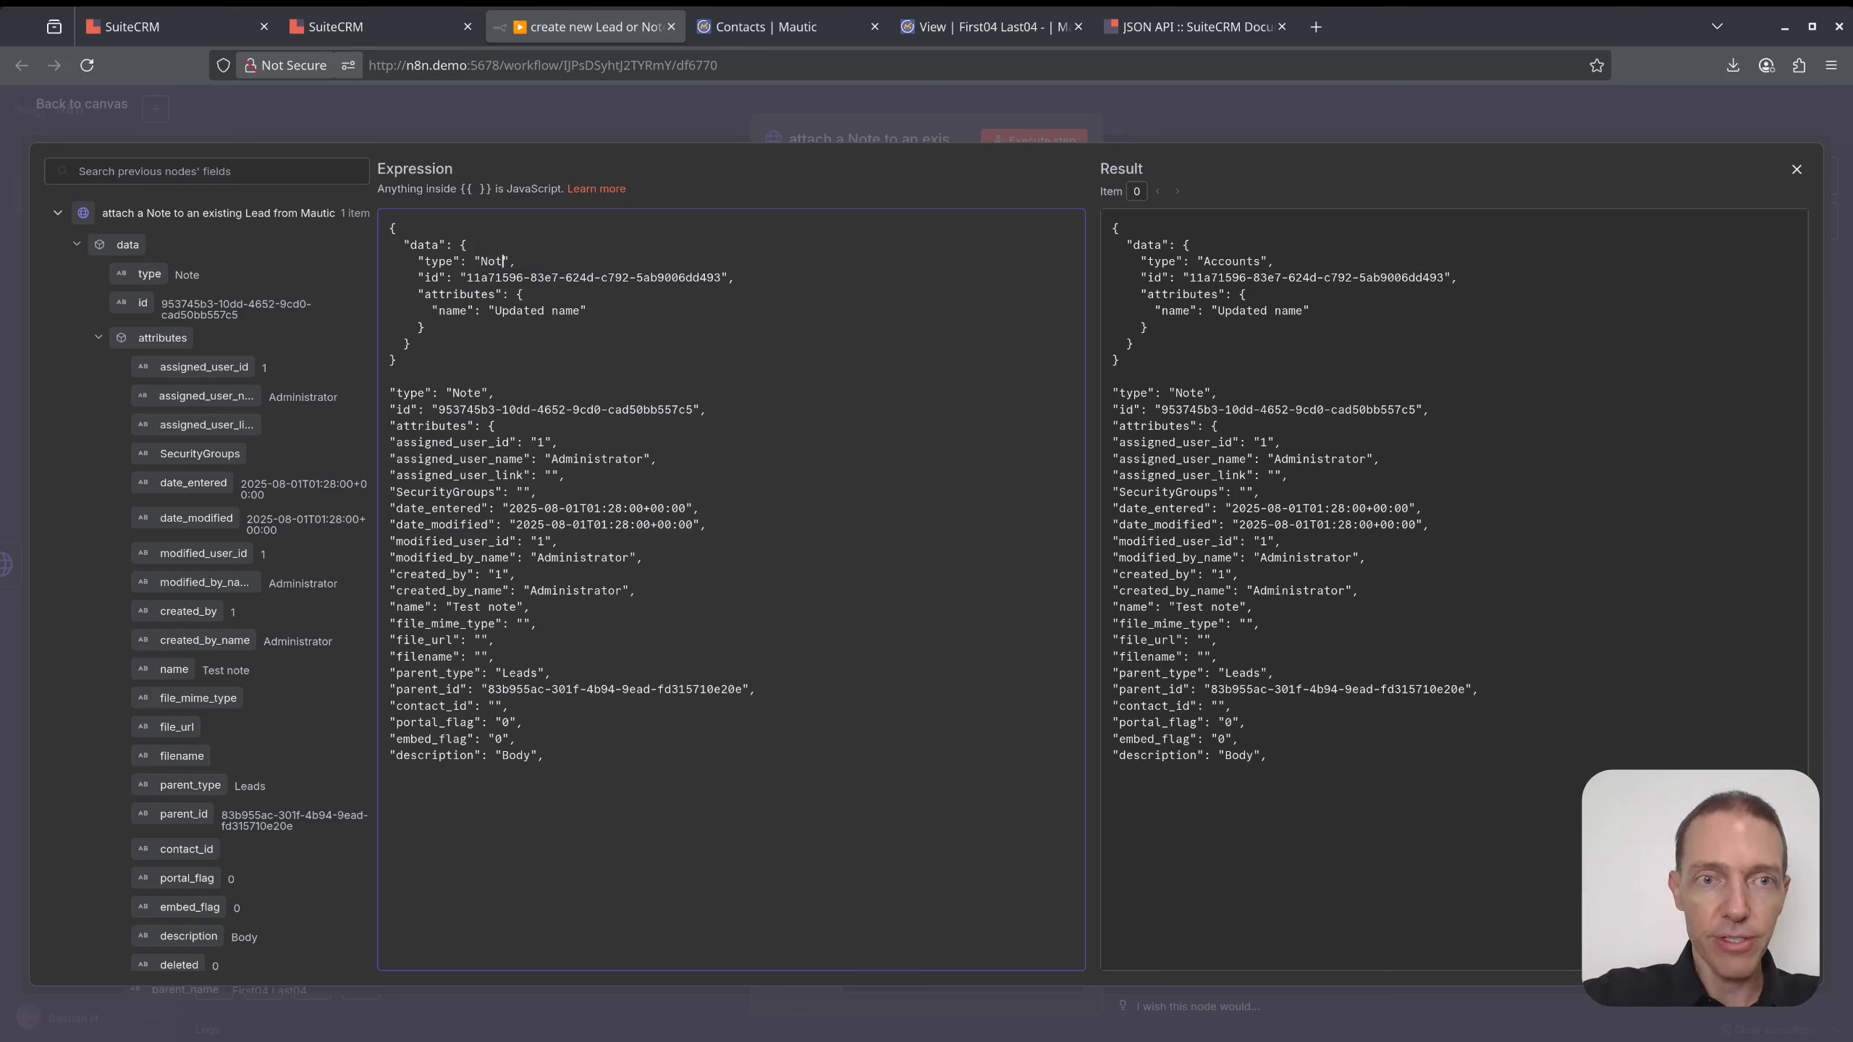
{"action": "triple_click", "coordinate": [738, 274]}
{"action": "key", "text": "BackSpace"}
{"action": "key", "text": "BackSpace"}
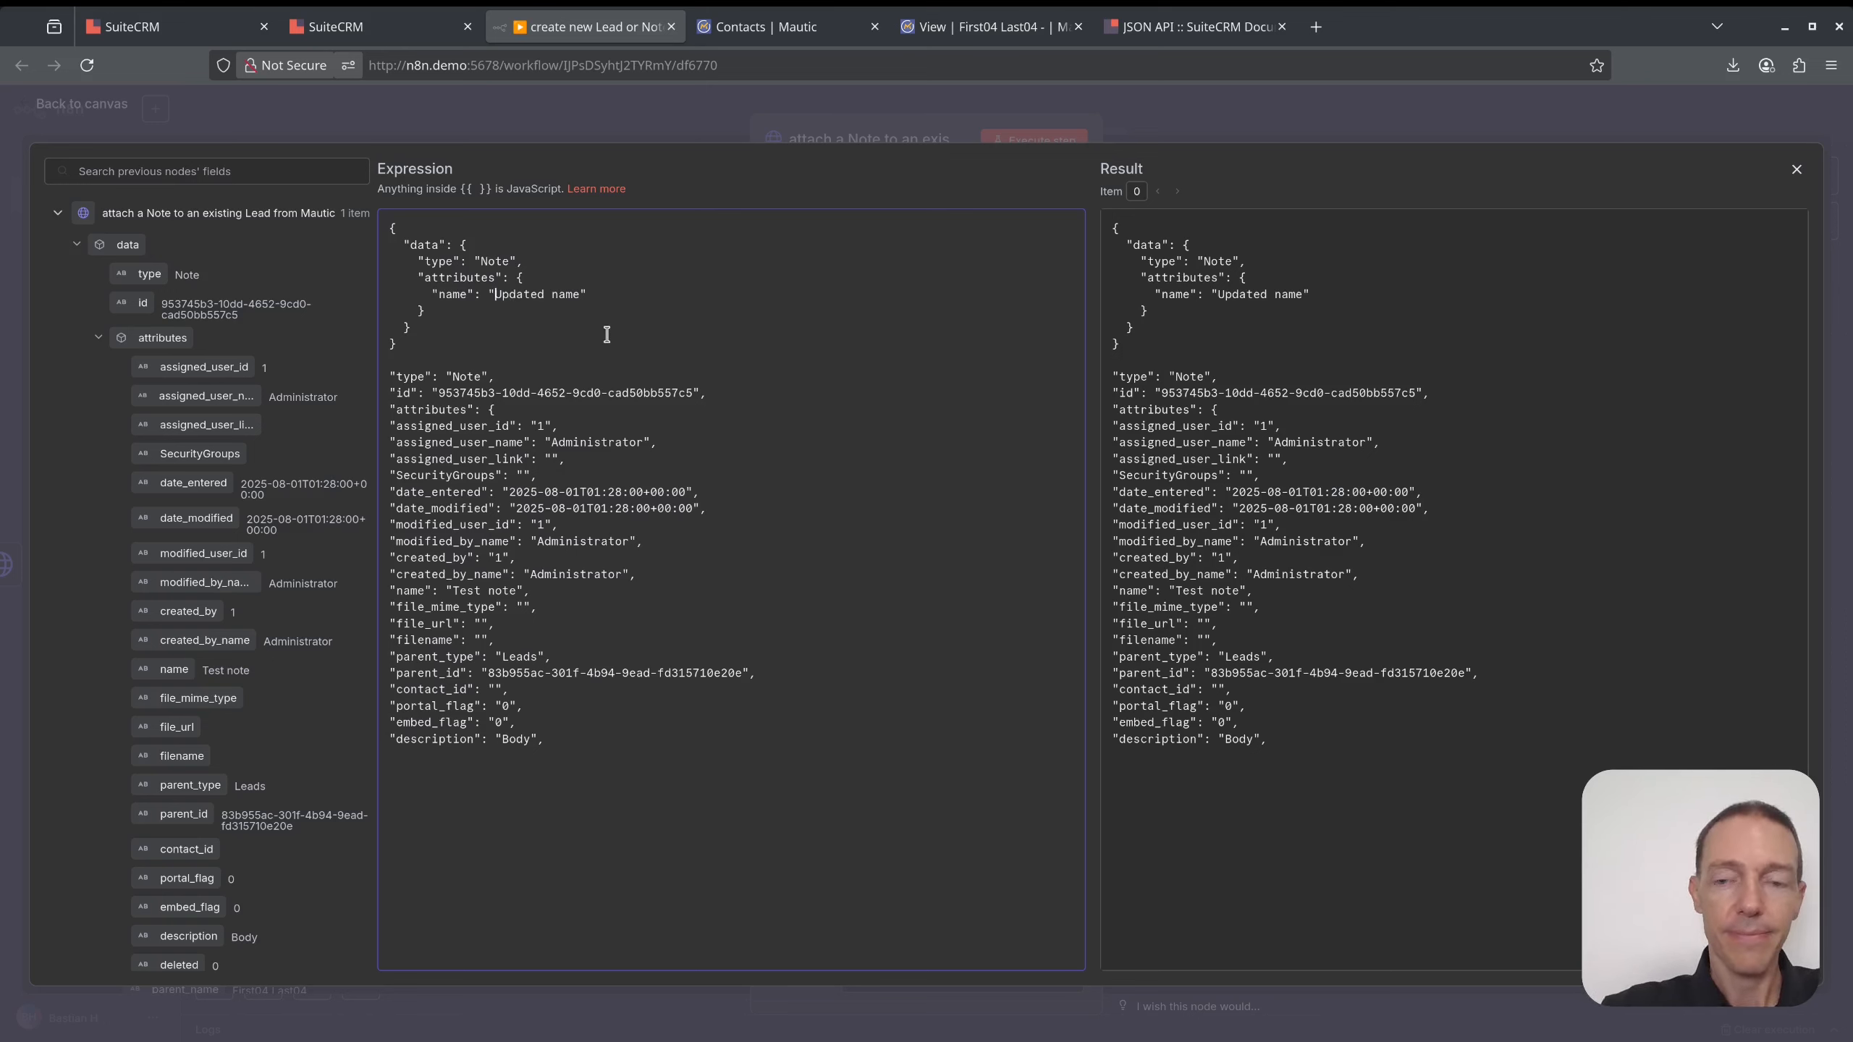
{"action": "key", "text": "ctrl+shift+Right"}
{"action": "key", "text": "ctrl+shift+Right"}
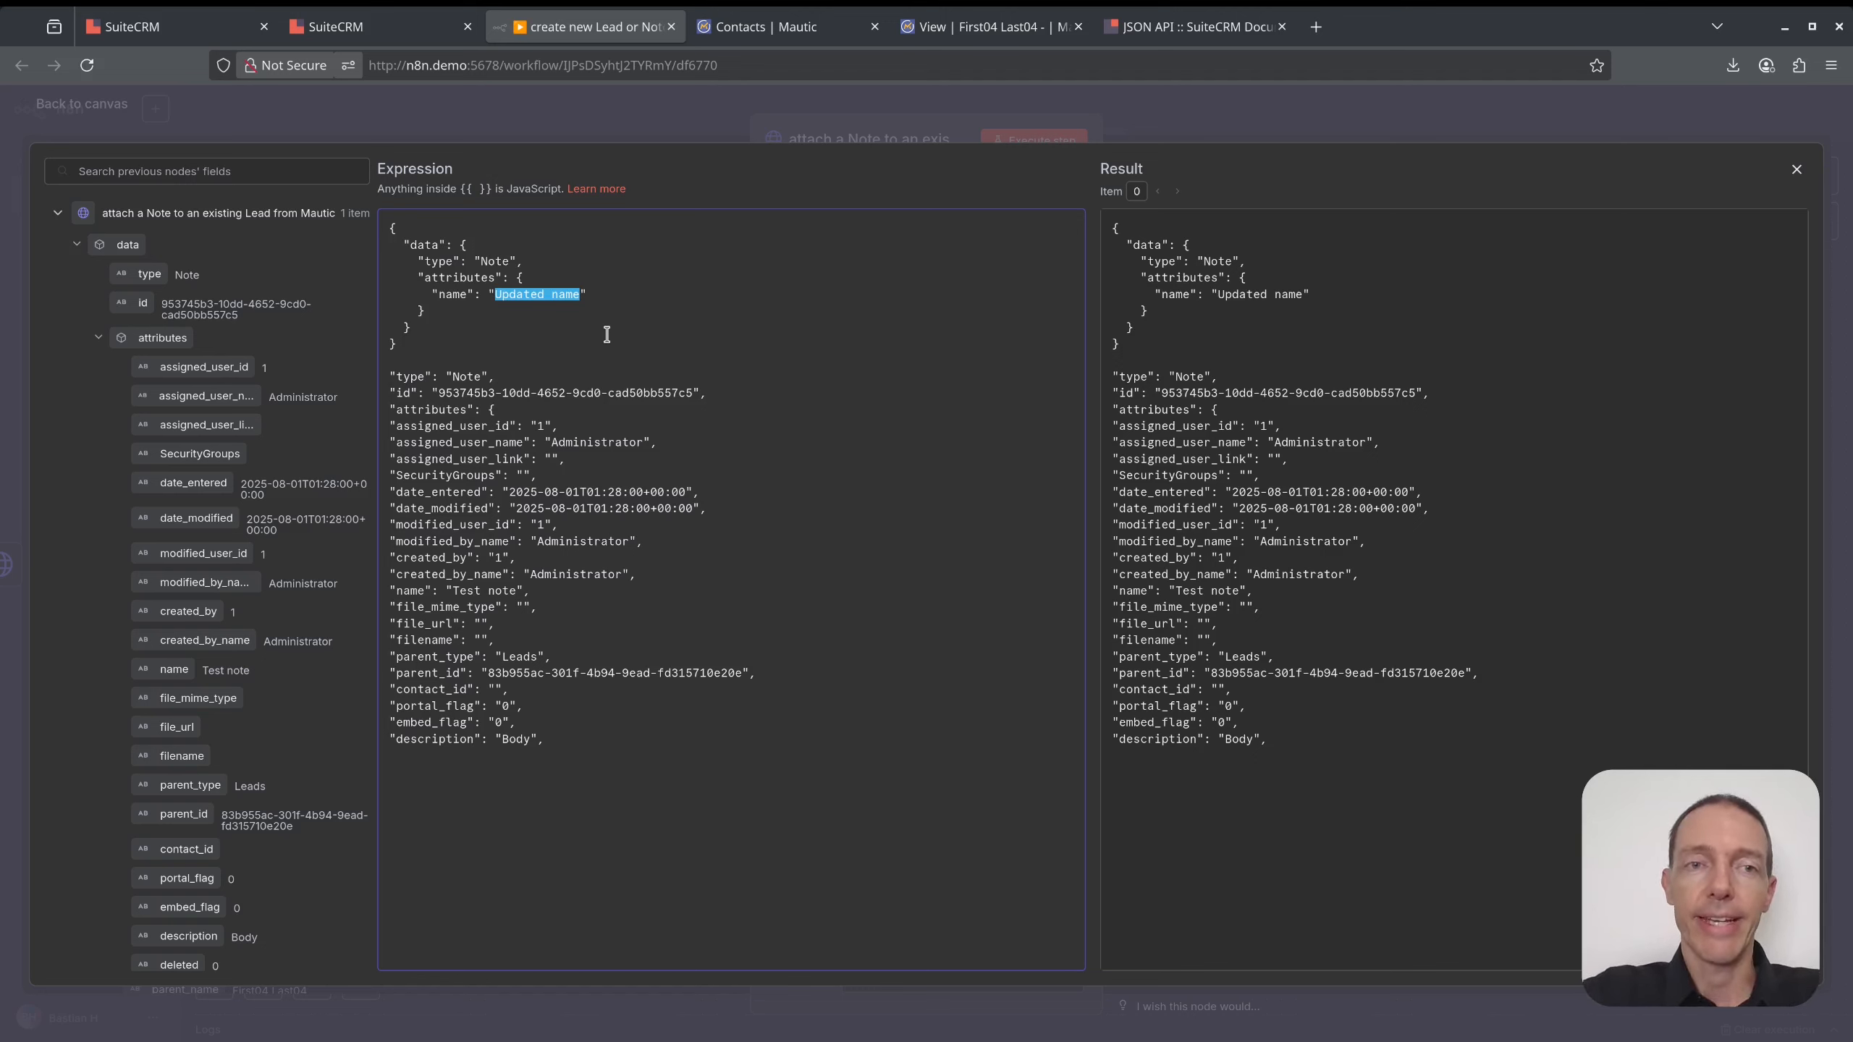
{"action": "type", "text": "News"}
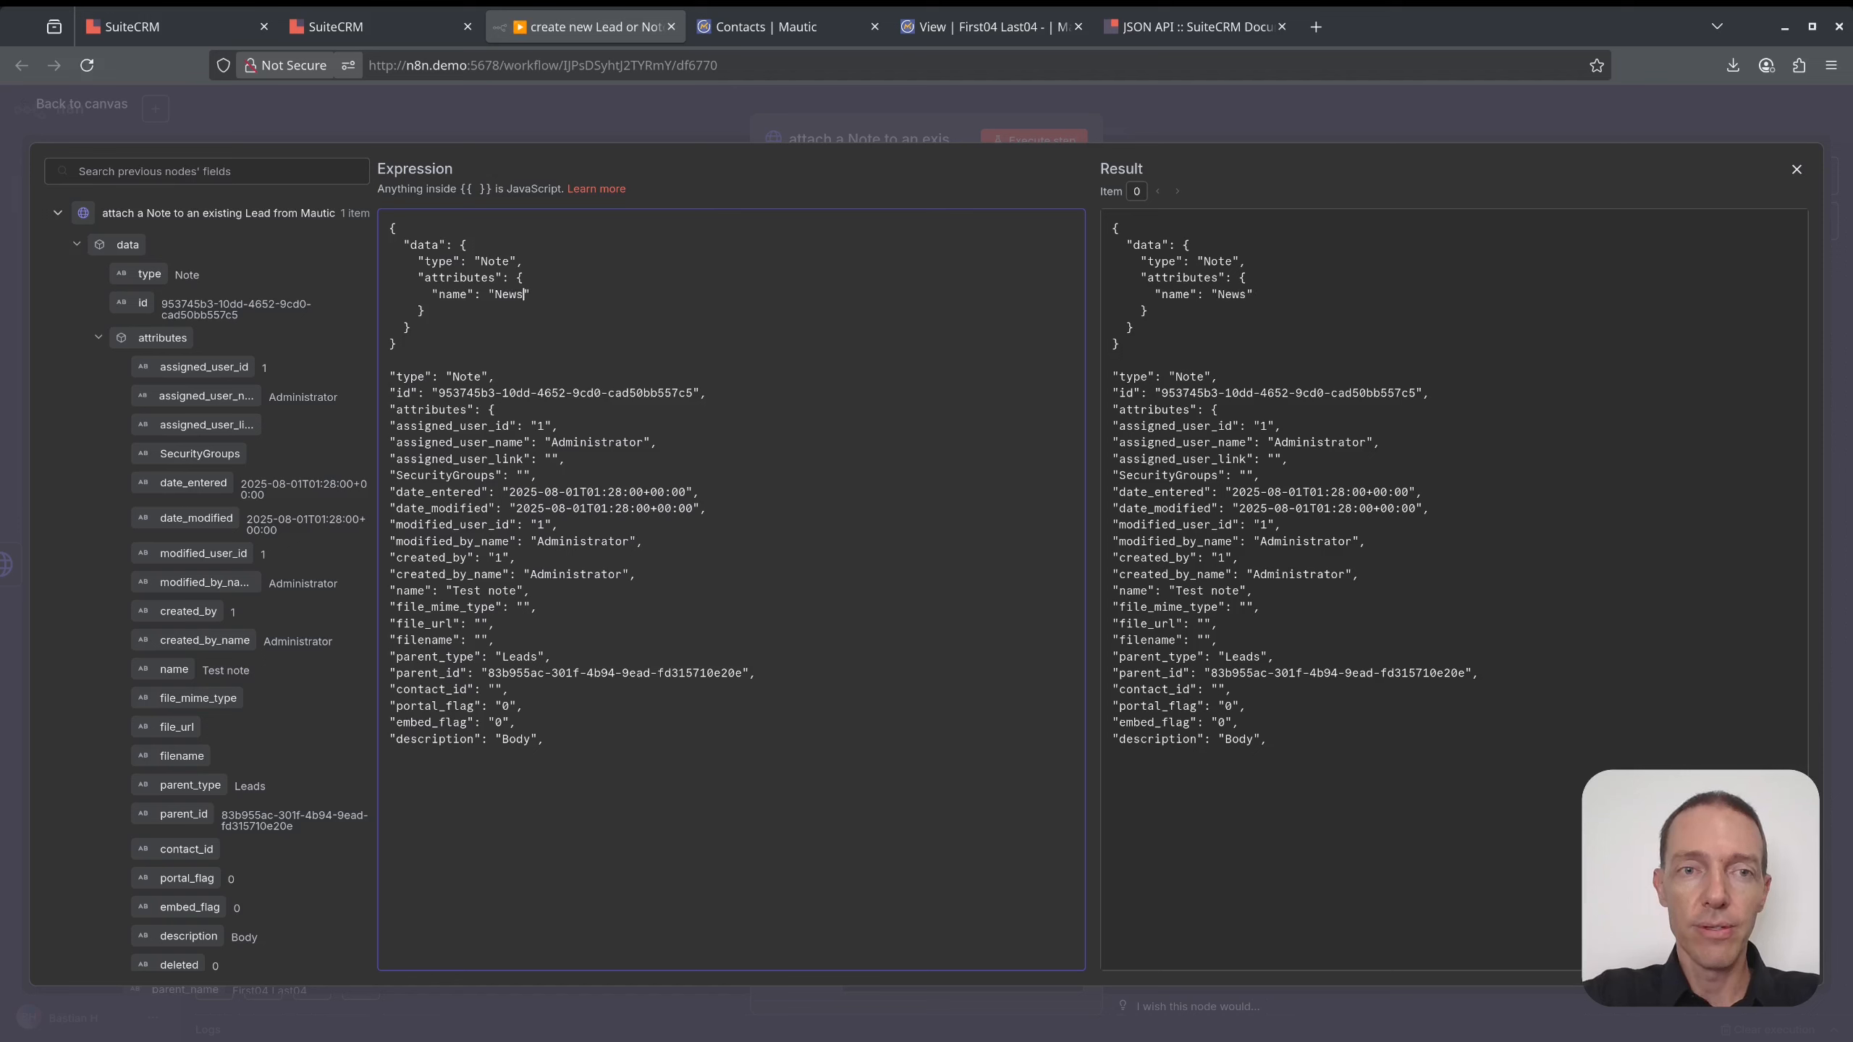
{"action": "type", "text": "request"}
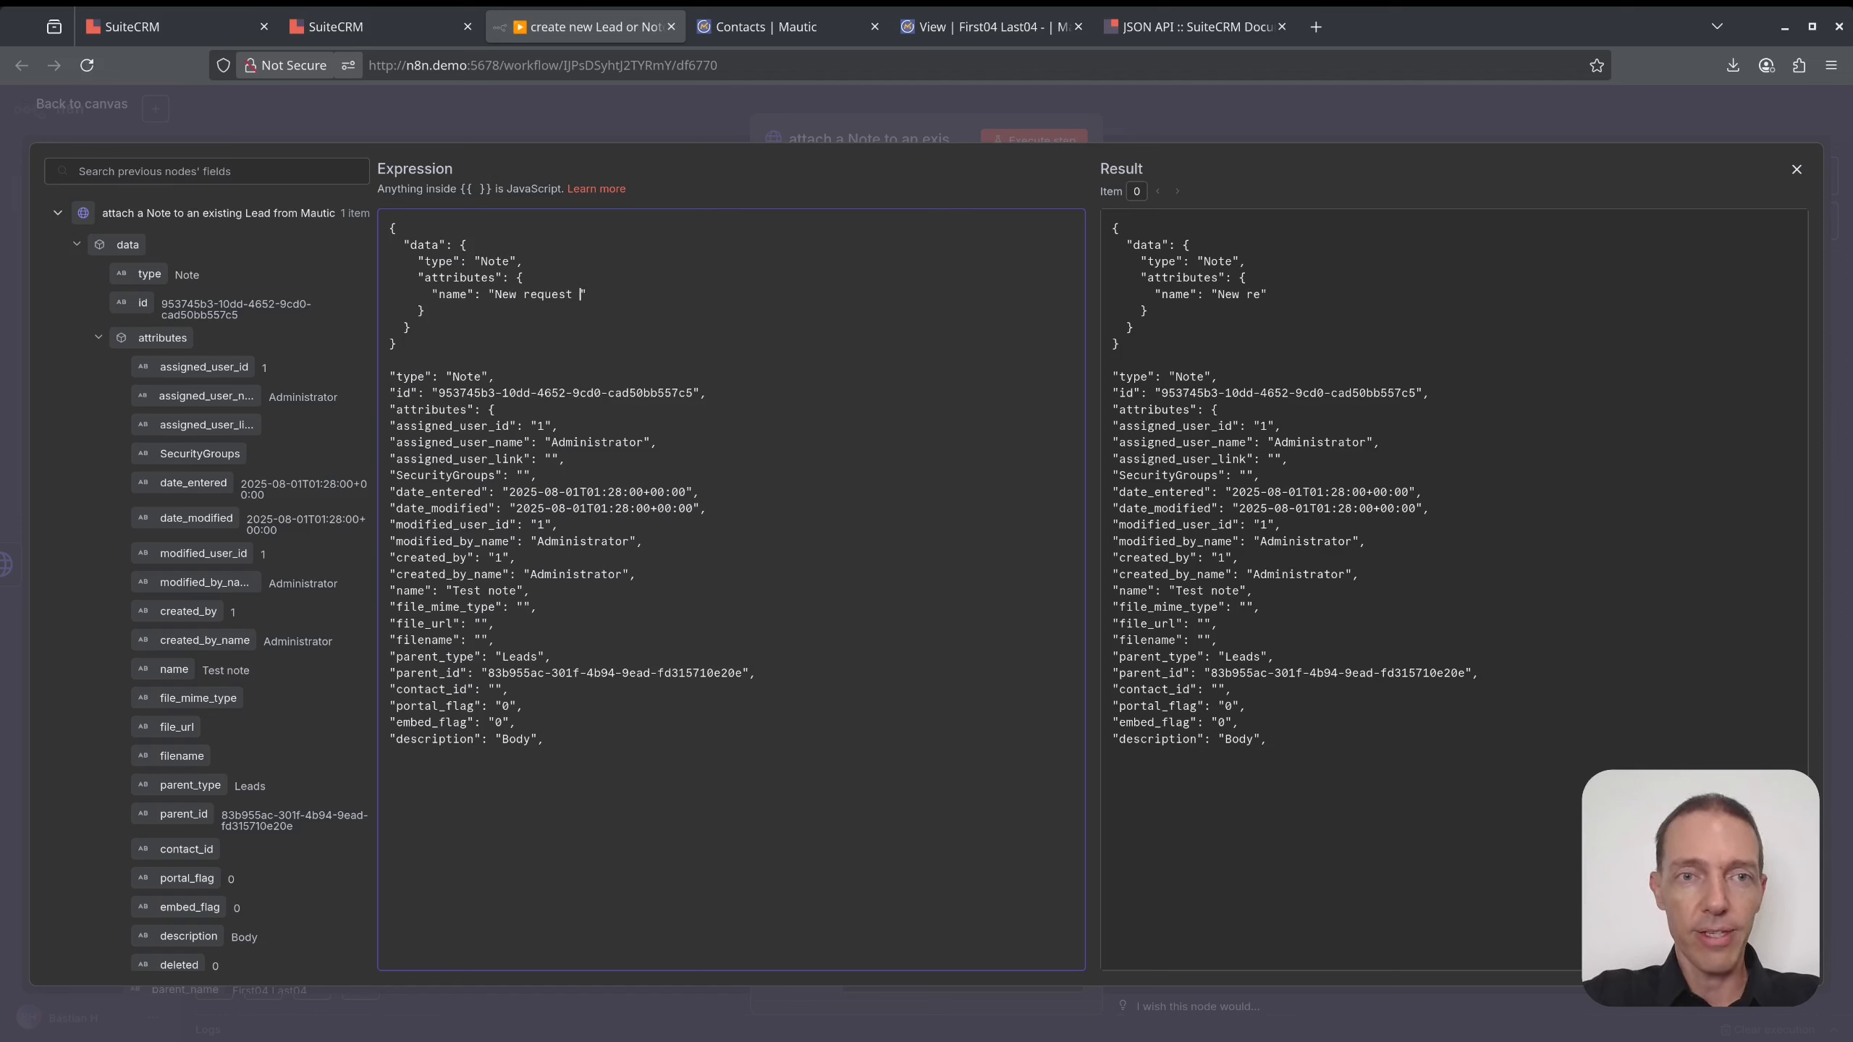
{"action": "type", "text": " by Lead S"}
{"action": "key", "text": "BackSpace"}
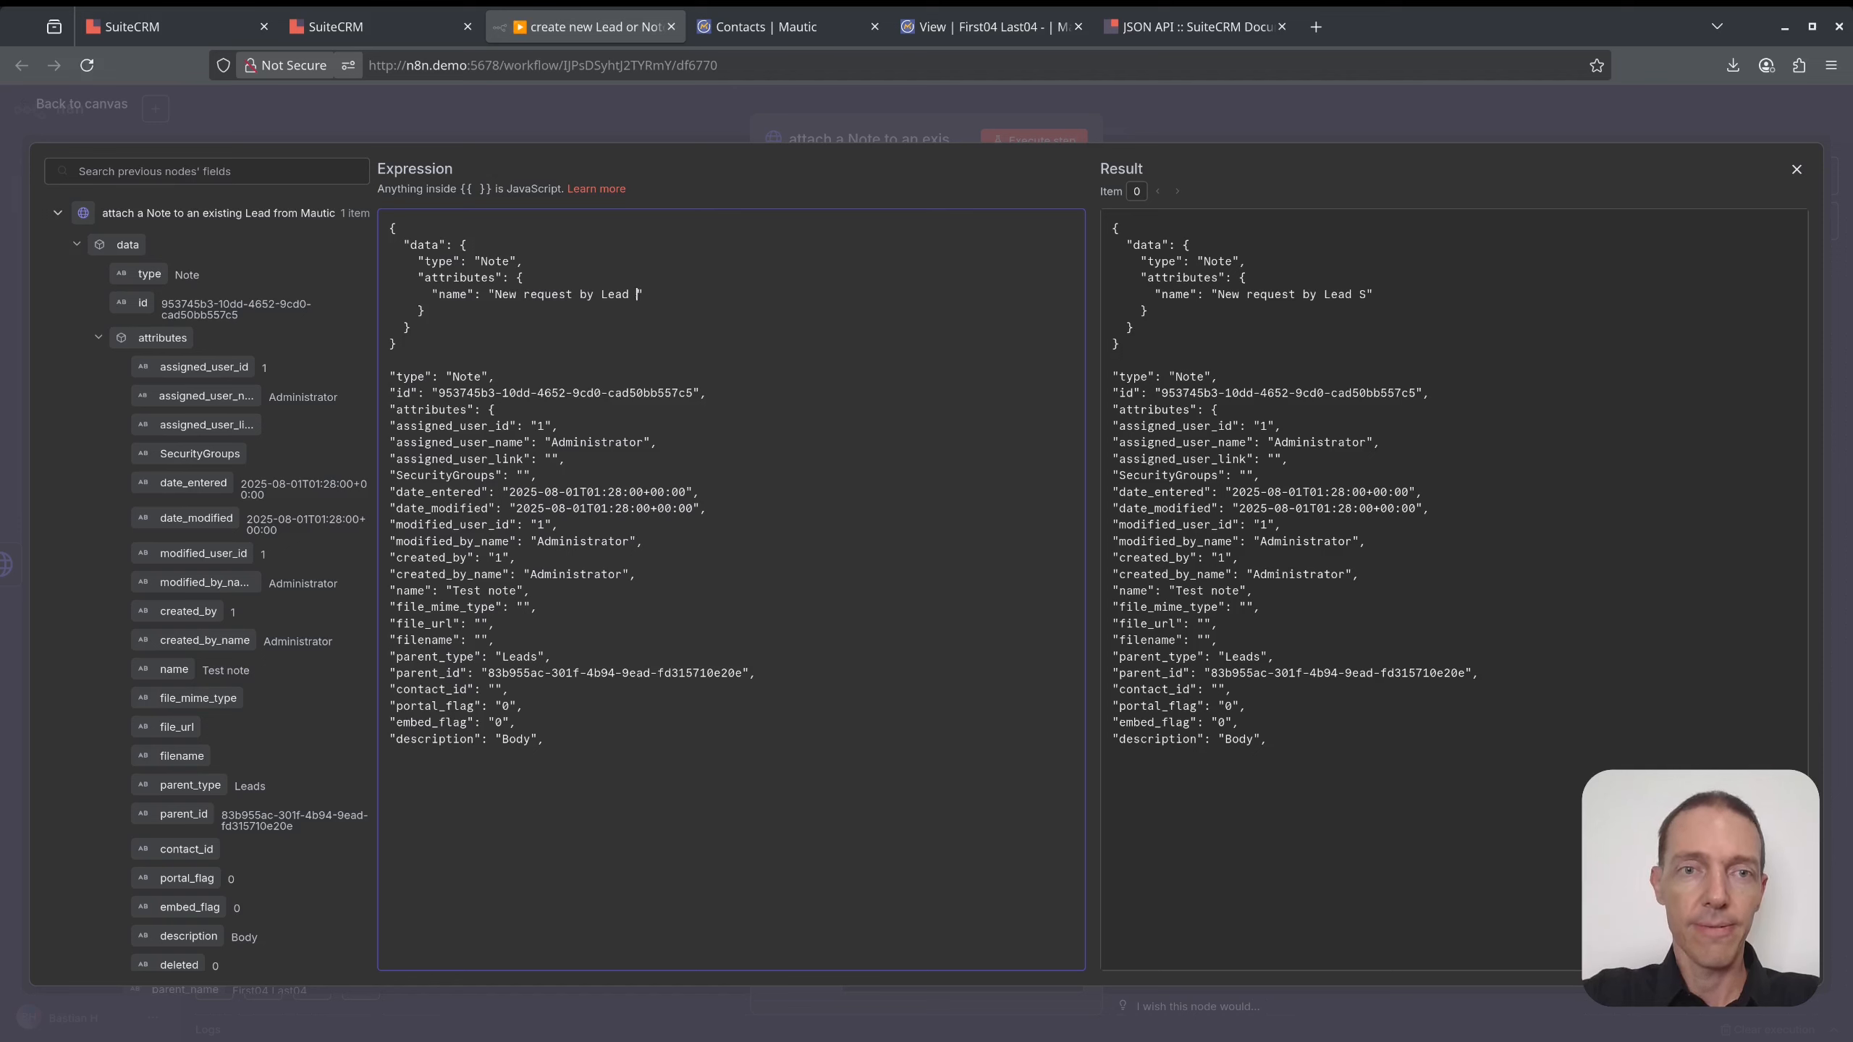
{"action": "type", "text": "submitted"}
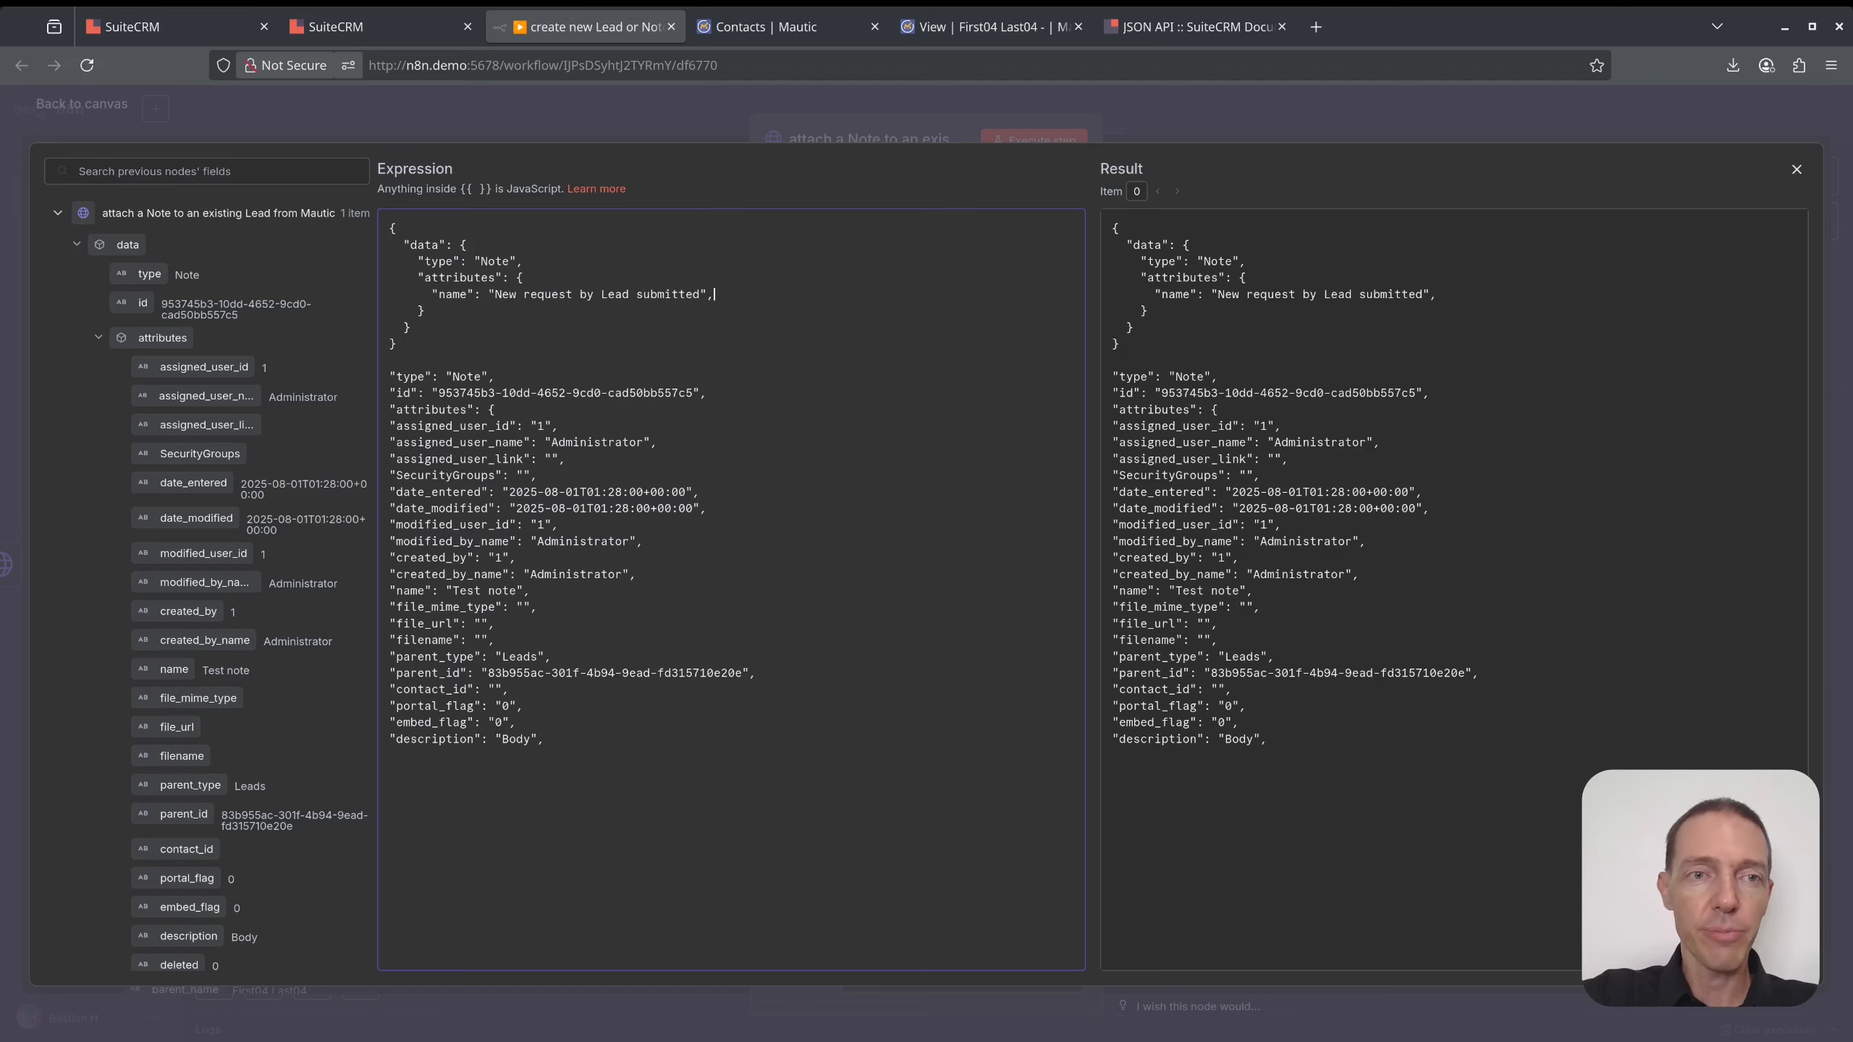
{"action": "key", "text": "Return"}
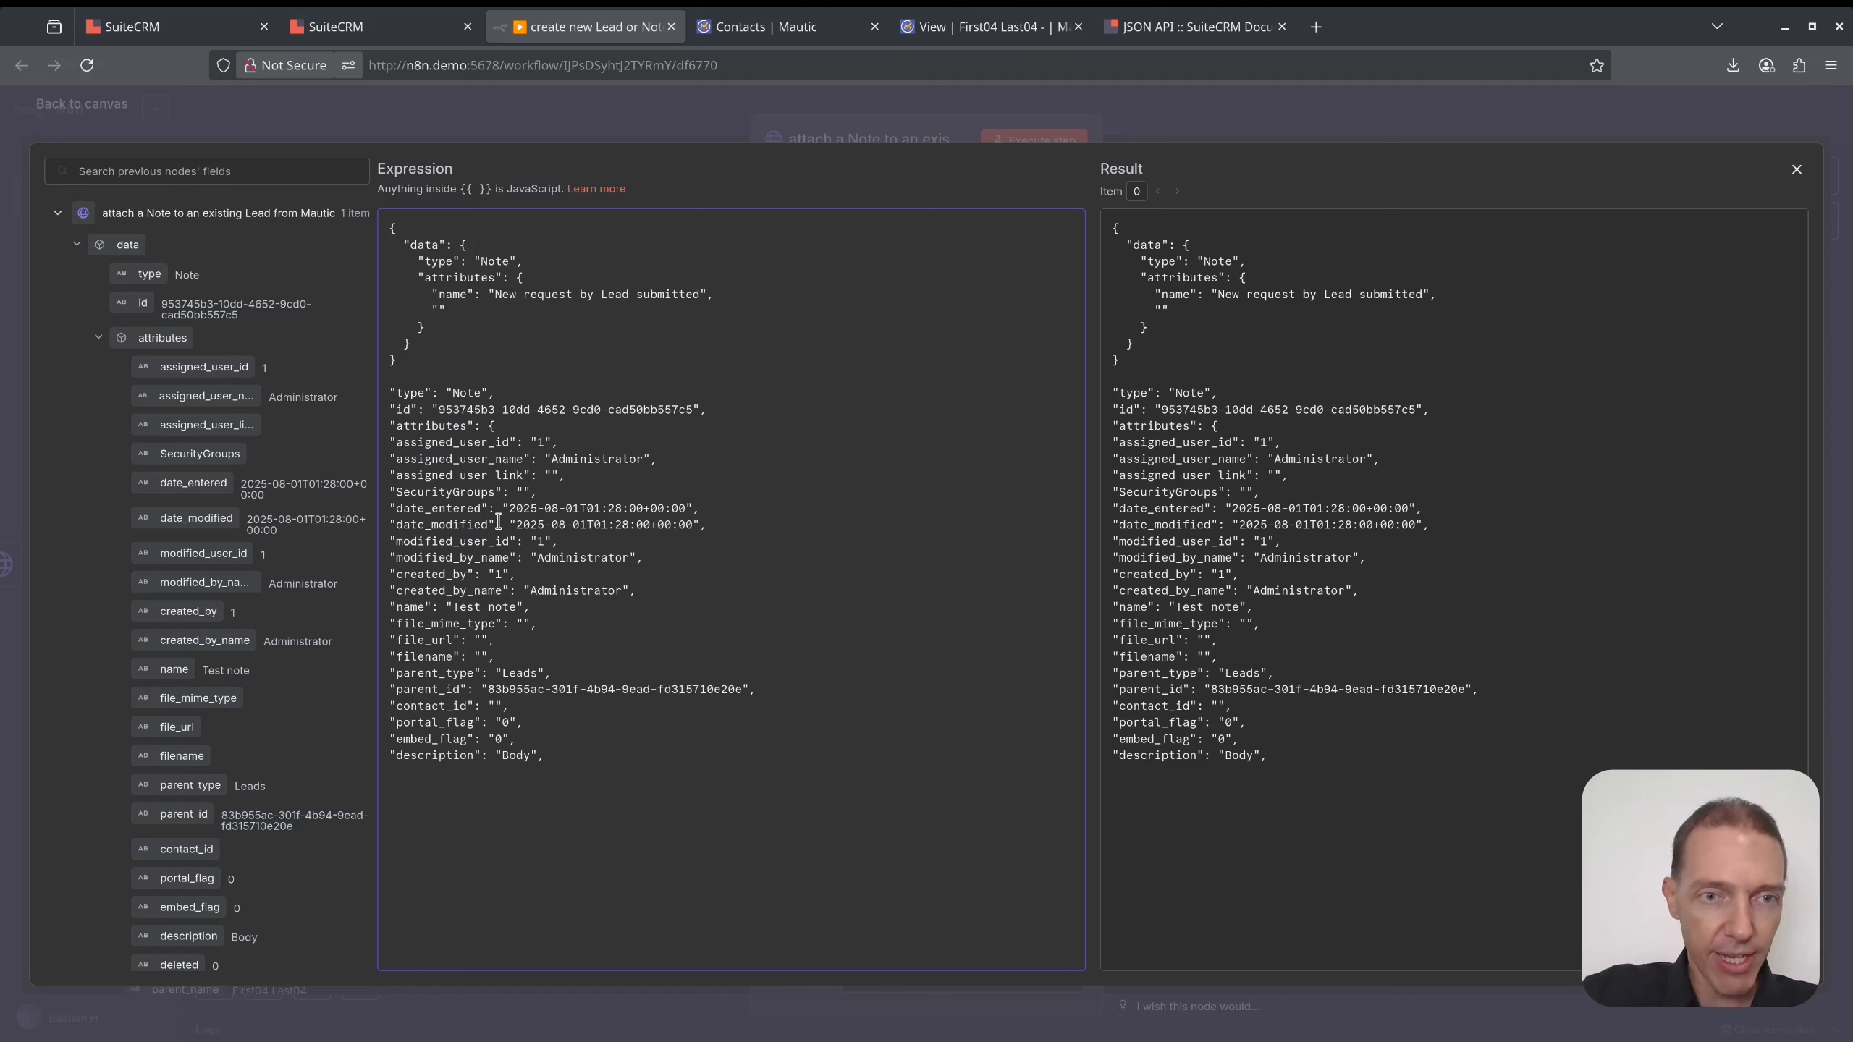
{"action": "left_click_drag", "start_coordinate": [797, 692], "coordinate": [393, 675]}
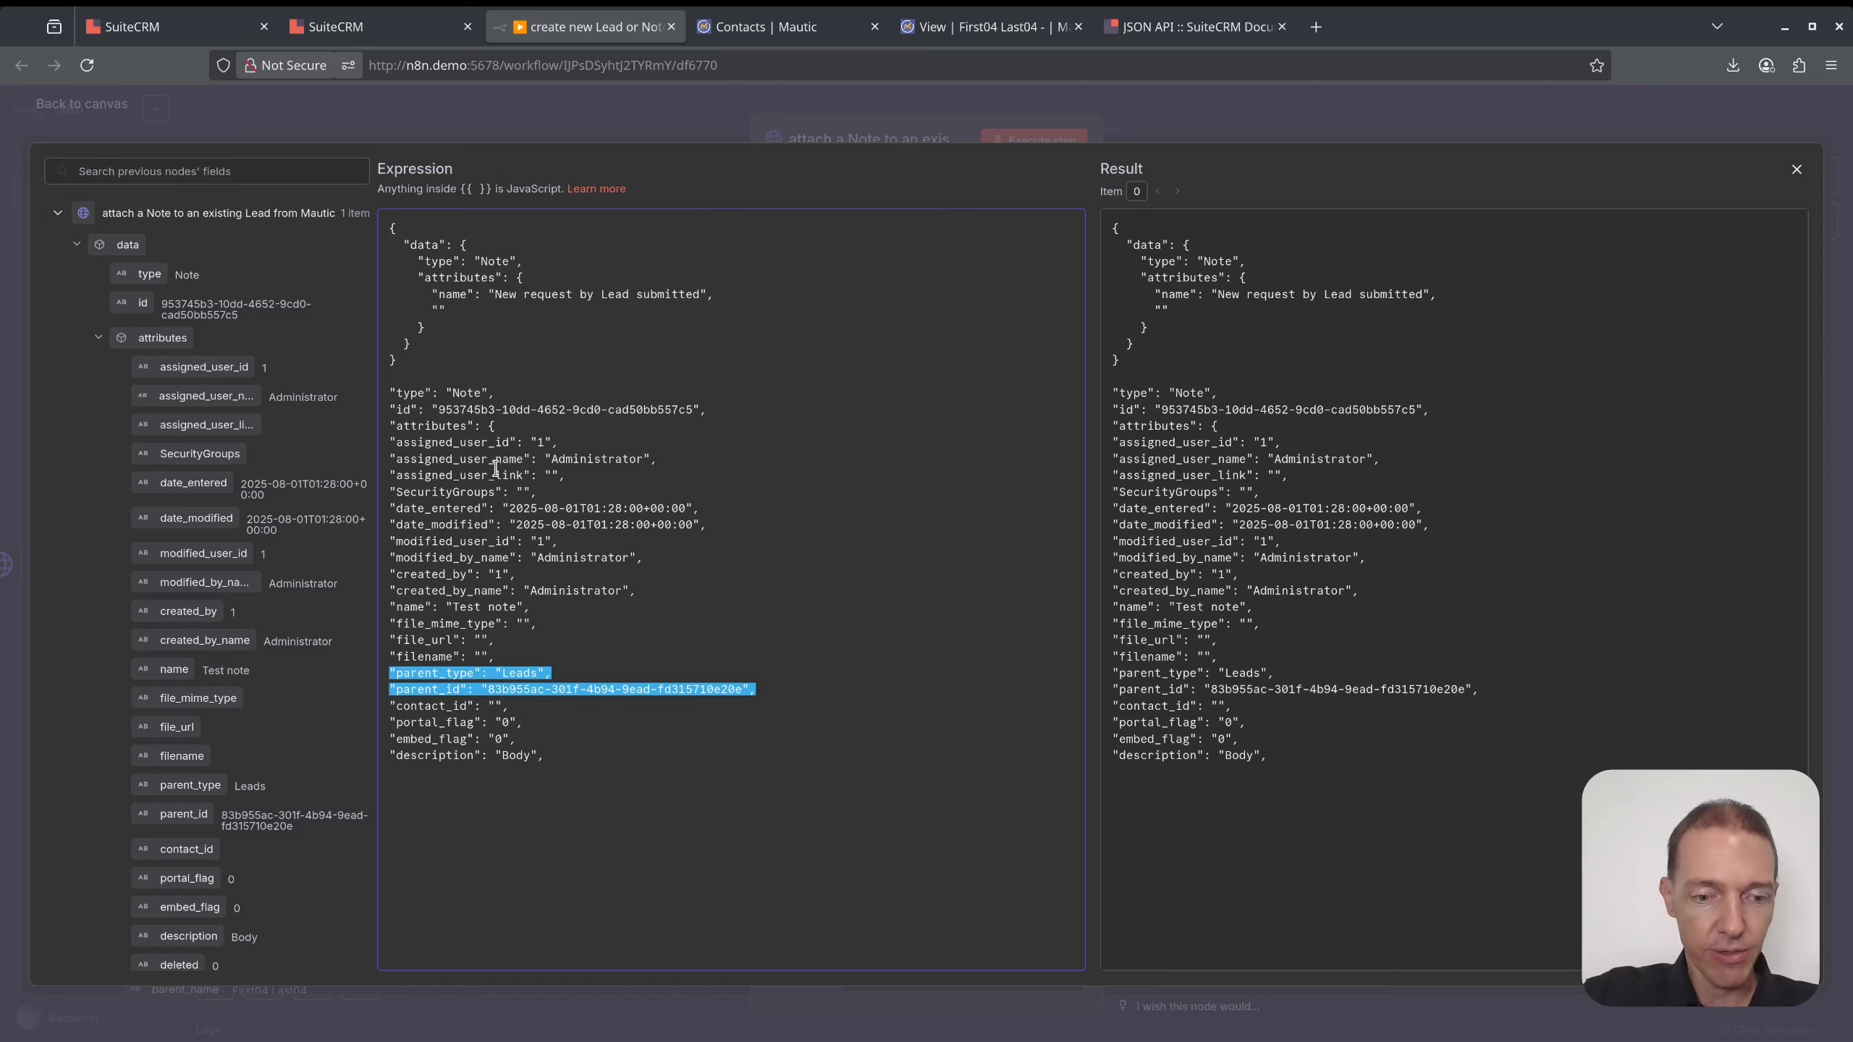
- Move the parent_type and parent_id lines inside attributes, indented to match name
{"action": "key", "text": "ctrl+c"}
{"action": "left_click", "coordinate": [481, 324]}
{"action": "key", "text": "ctrl+v"}
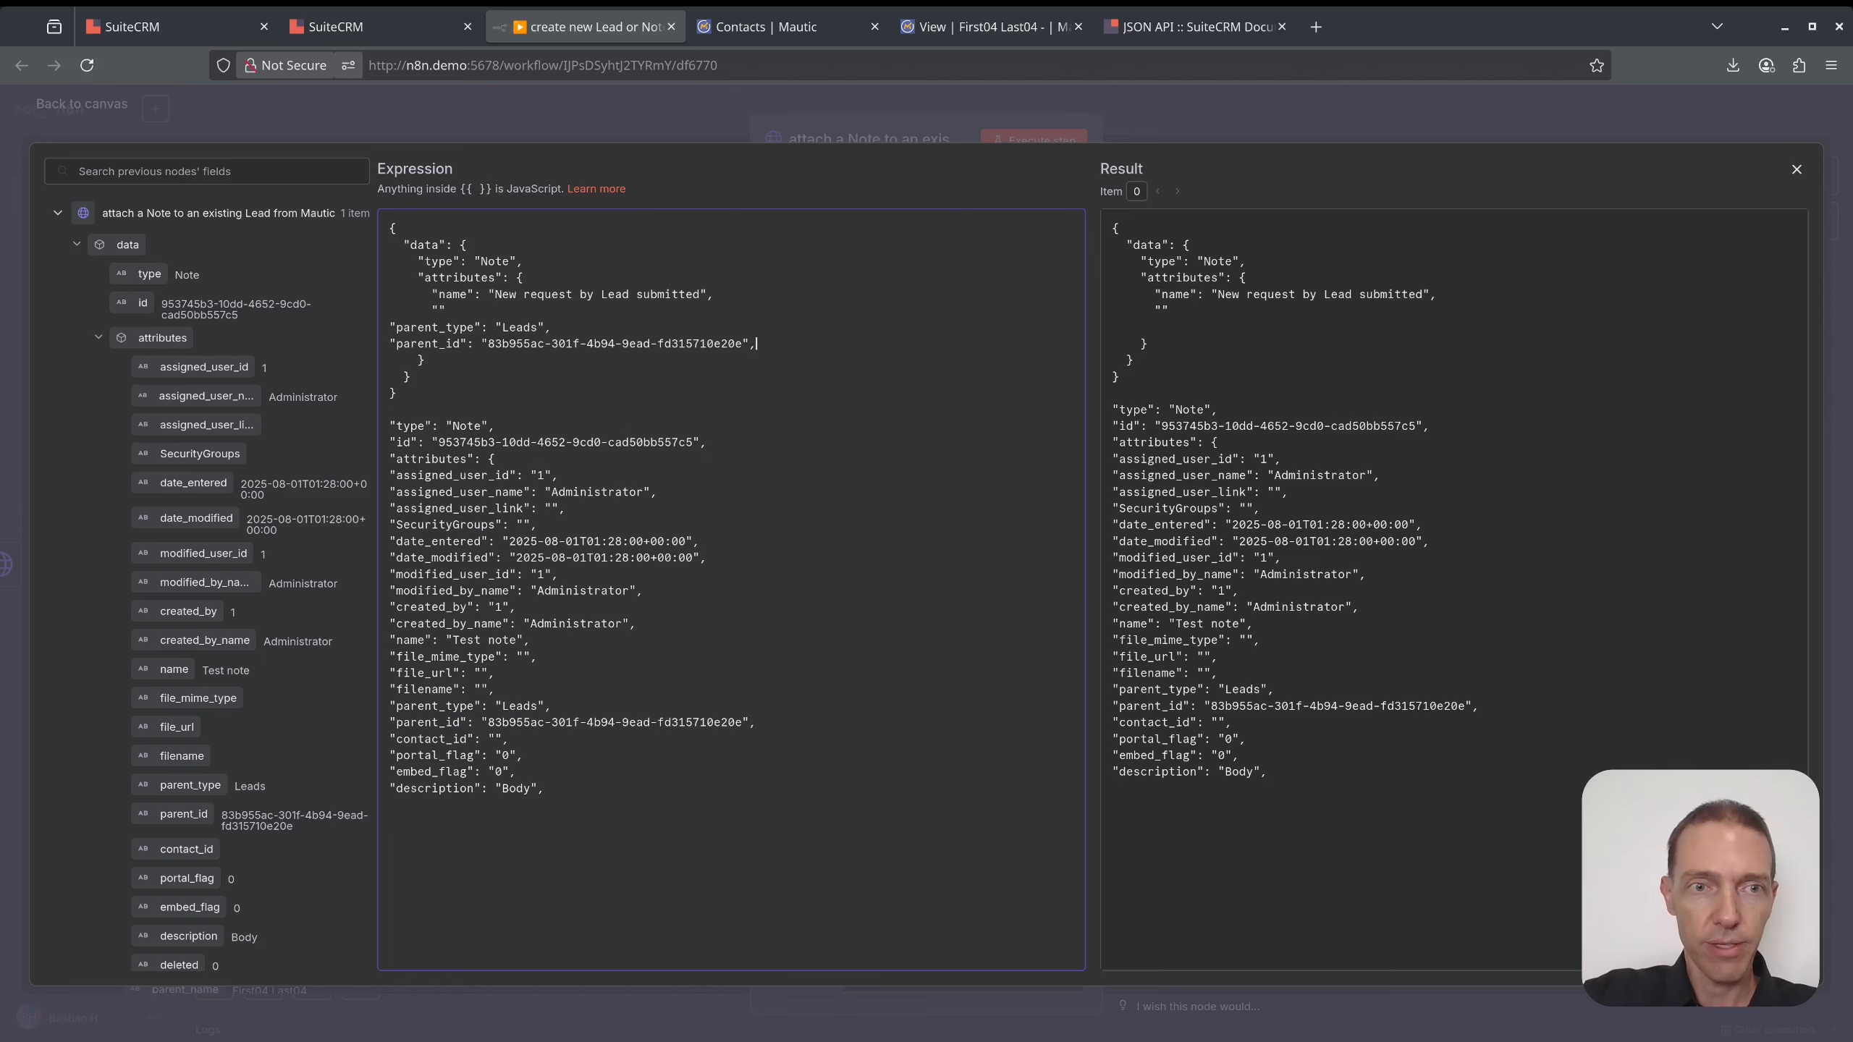
{"action": "left_click_drag", "start_coordinate": [775, 346], "coordinate": [390, 327]}
{"action": "key", "text": "Tab"}
{"action": "key", "text": "Tab"}
{"action": "key", "text": "Tab"}
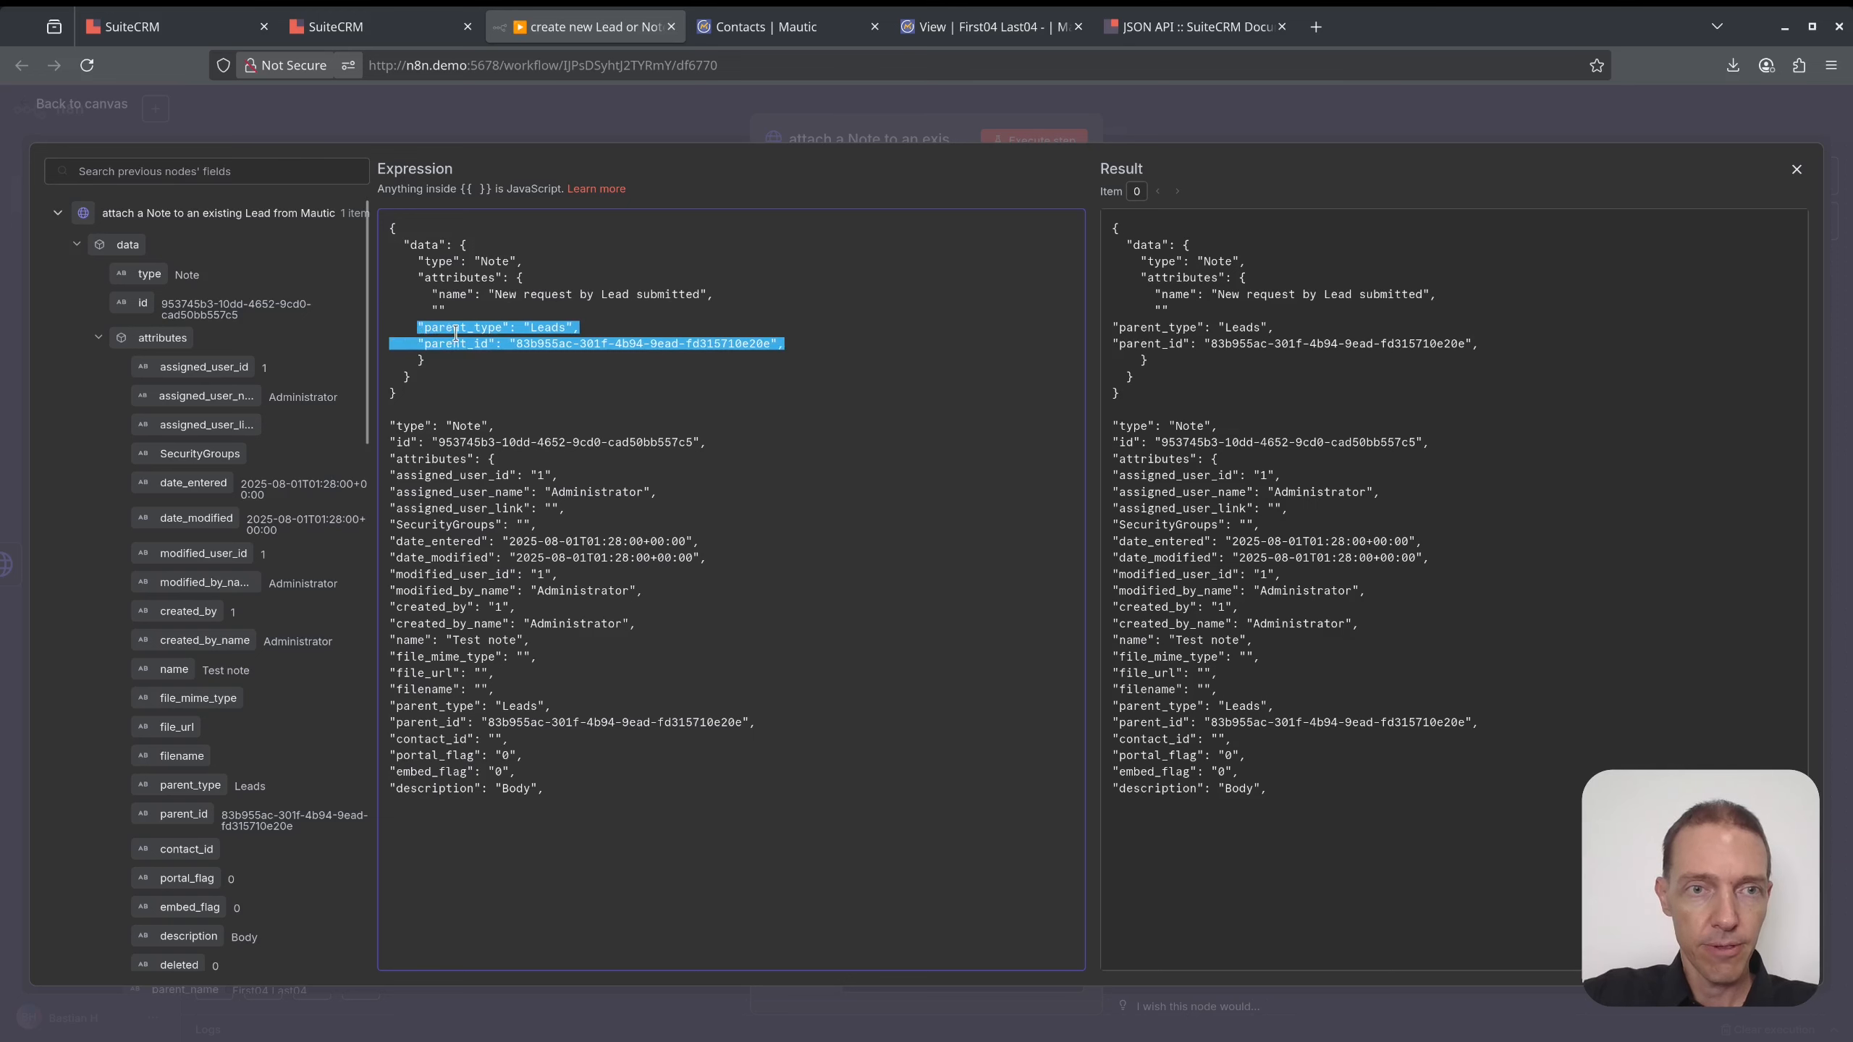
- Add an empty "description" attribute to the note body
{"action": "left_click", "coordinate": [484, 317]}
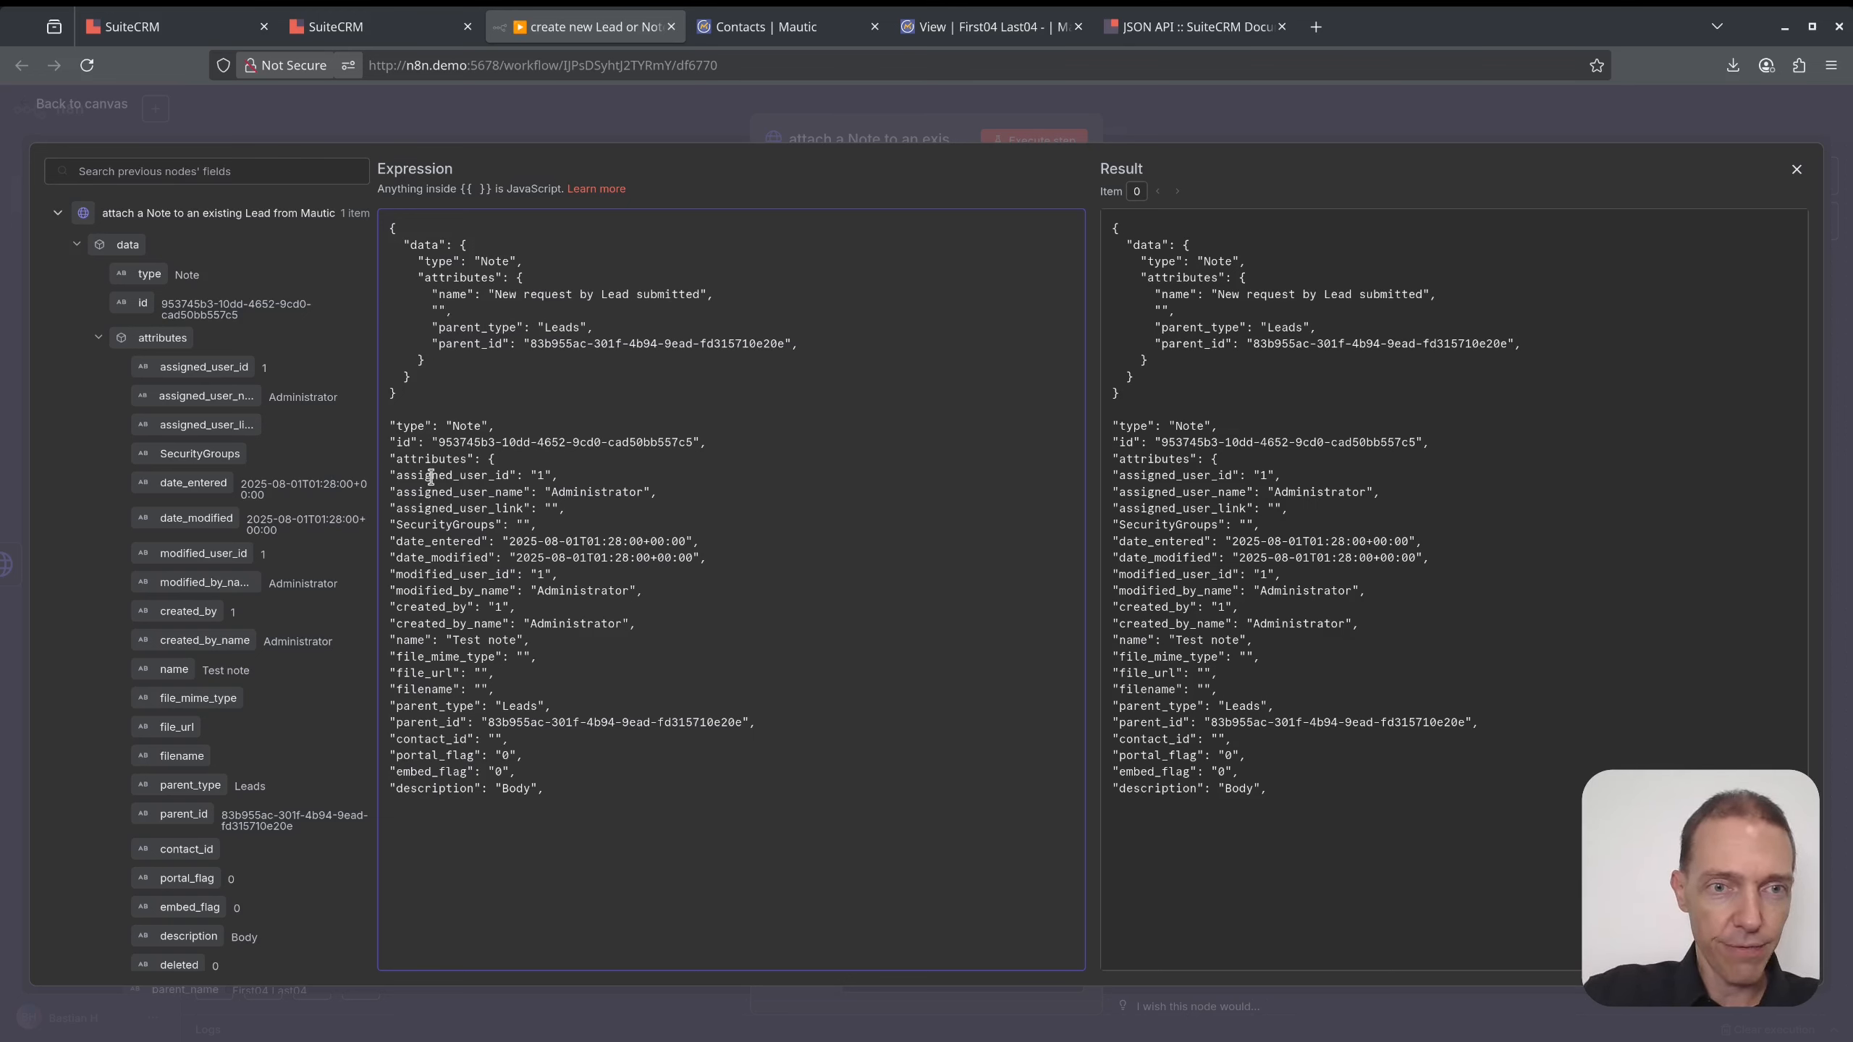
{"action": "double_click", "coordinate": [430, 789]}
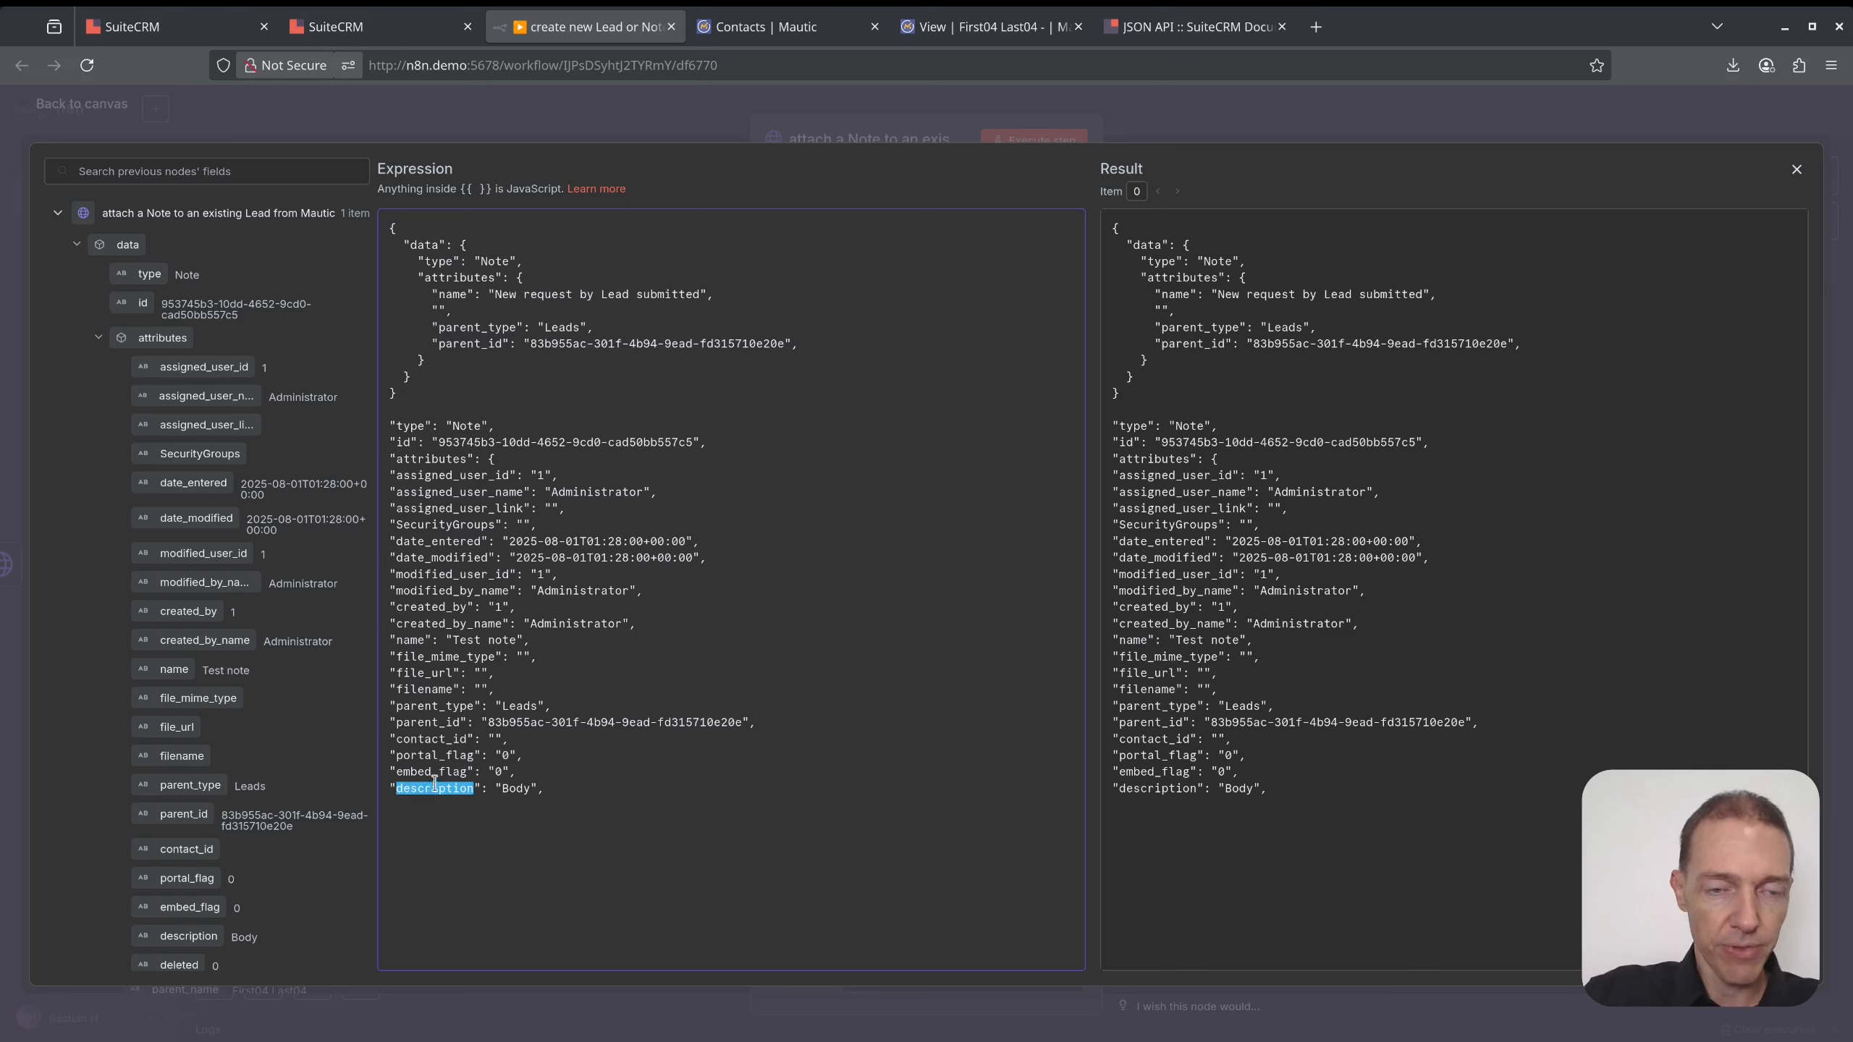
{"action": "left_click", "coordinate": [439, 310]}
{"action": "key", "text": "ctrl+v"}
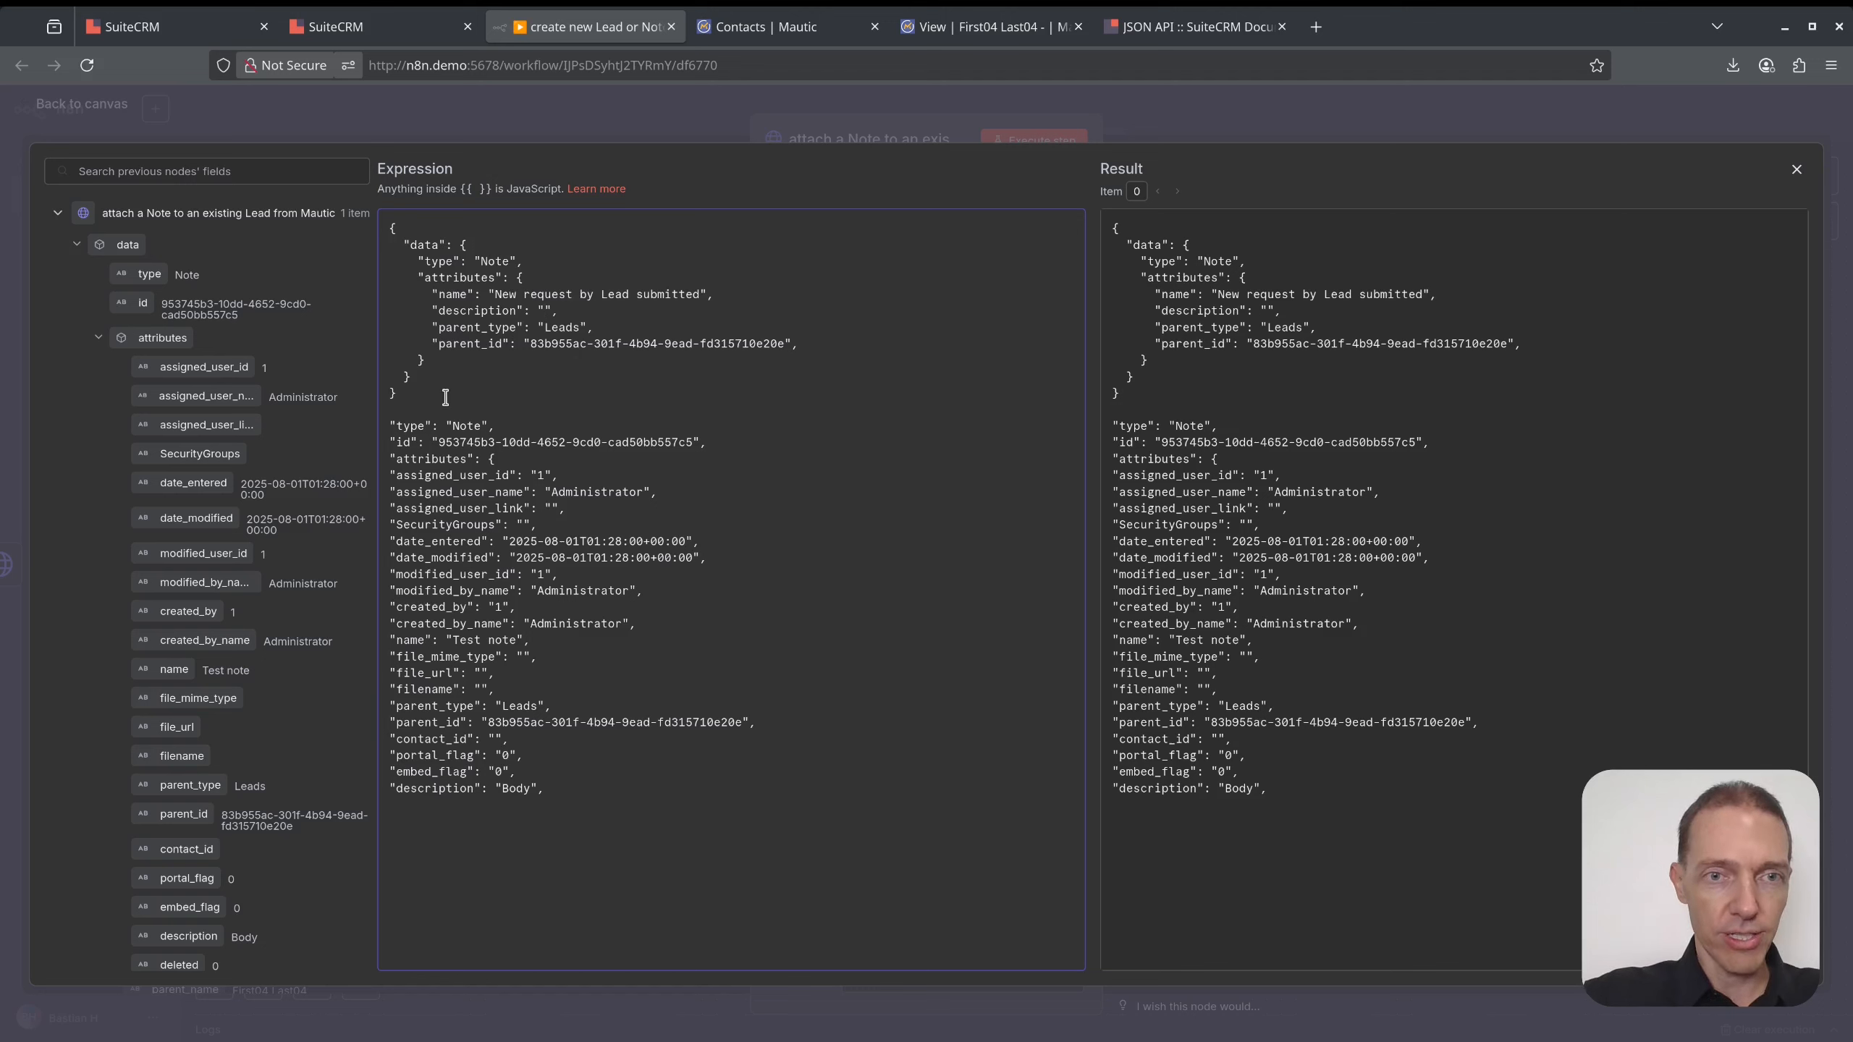
- Delete the leftover pasted sample response lines from the body
{"action": "left_click_drag", "start_coordinate": [445, 398], "coordinate": [668, 905]}
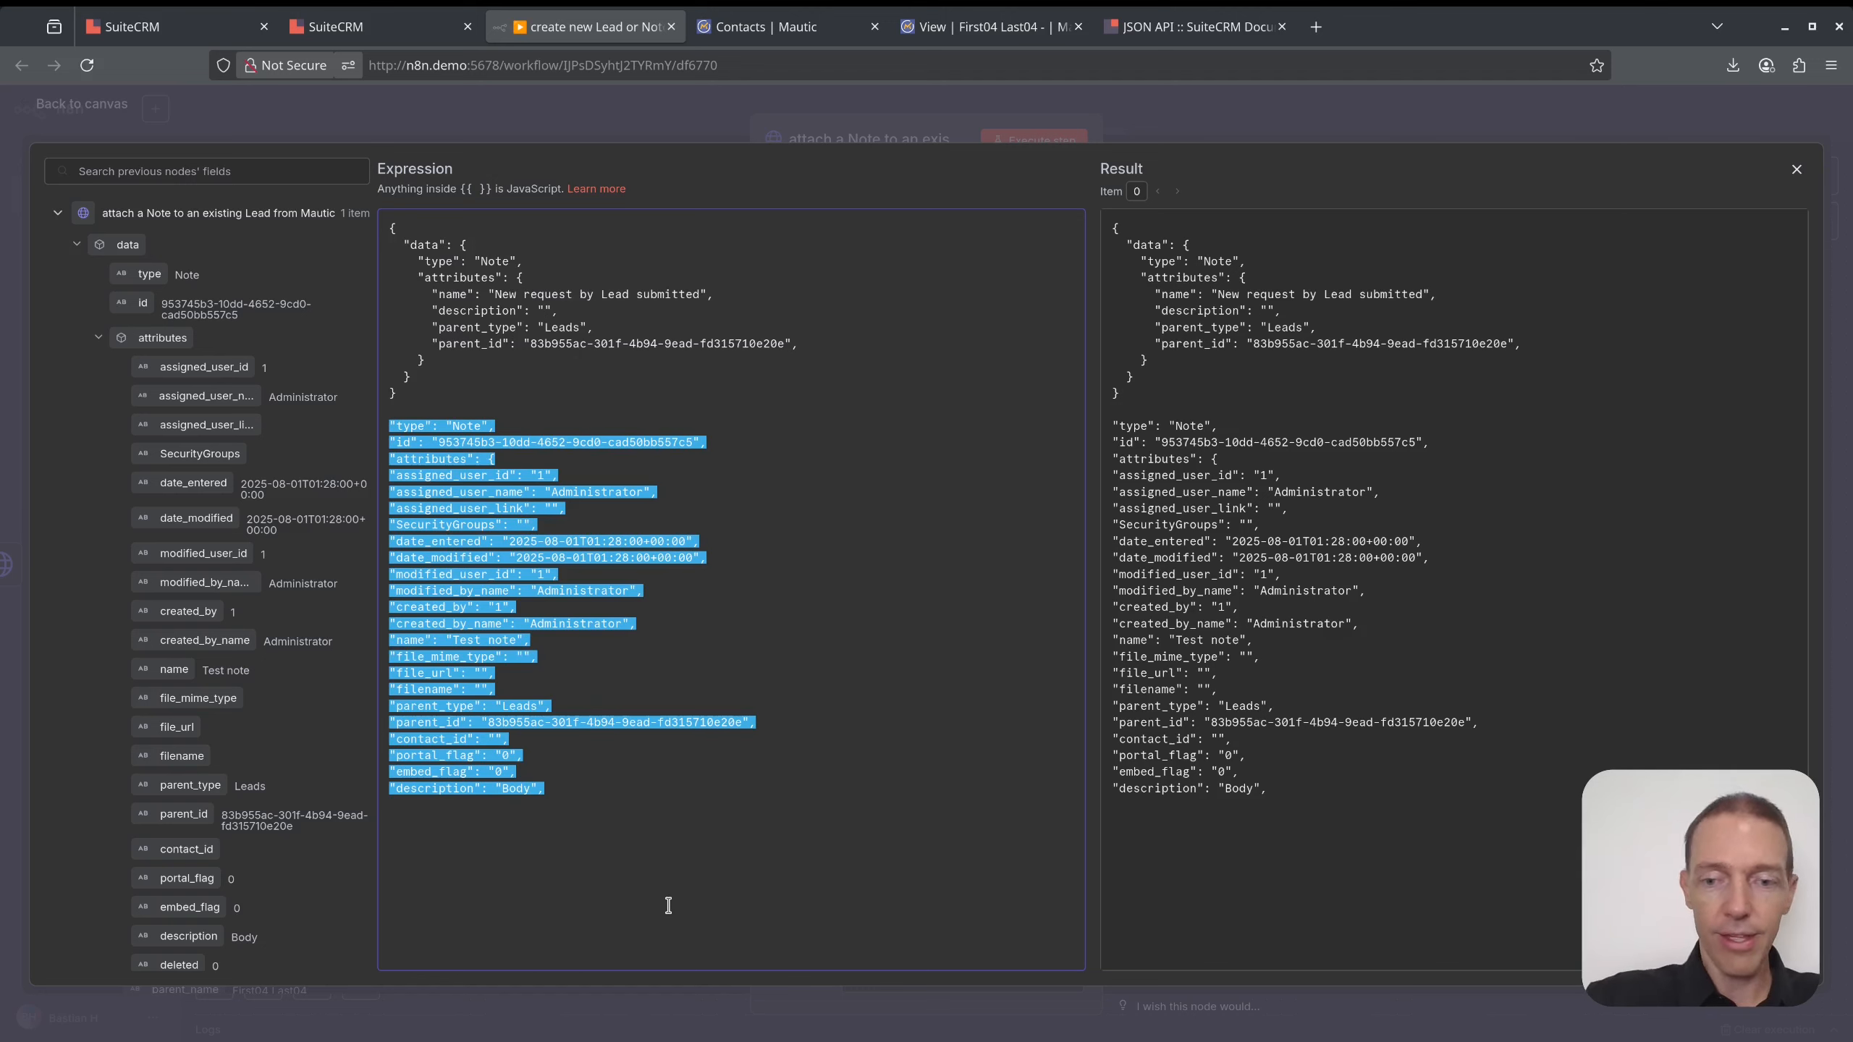
{"action": "key", "text": "BackSpace"}
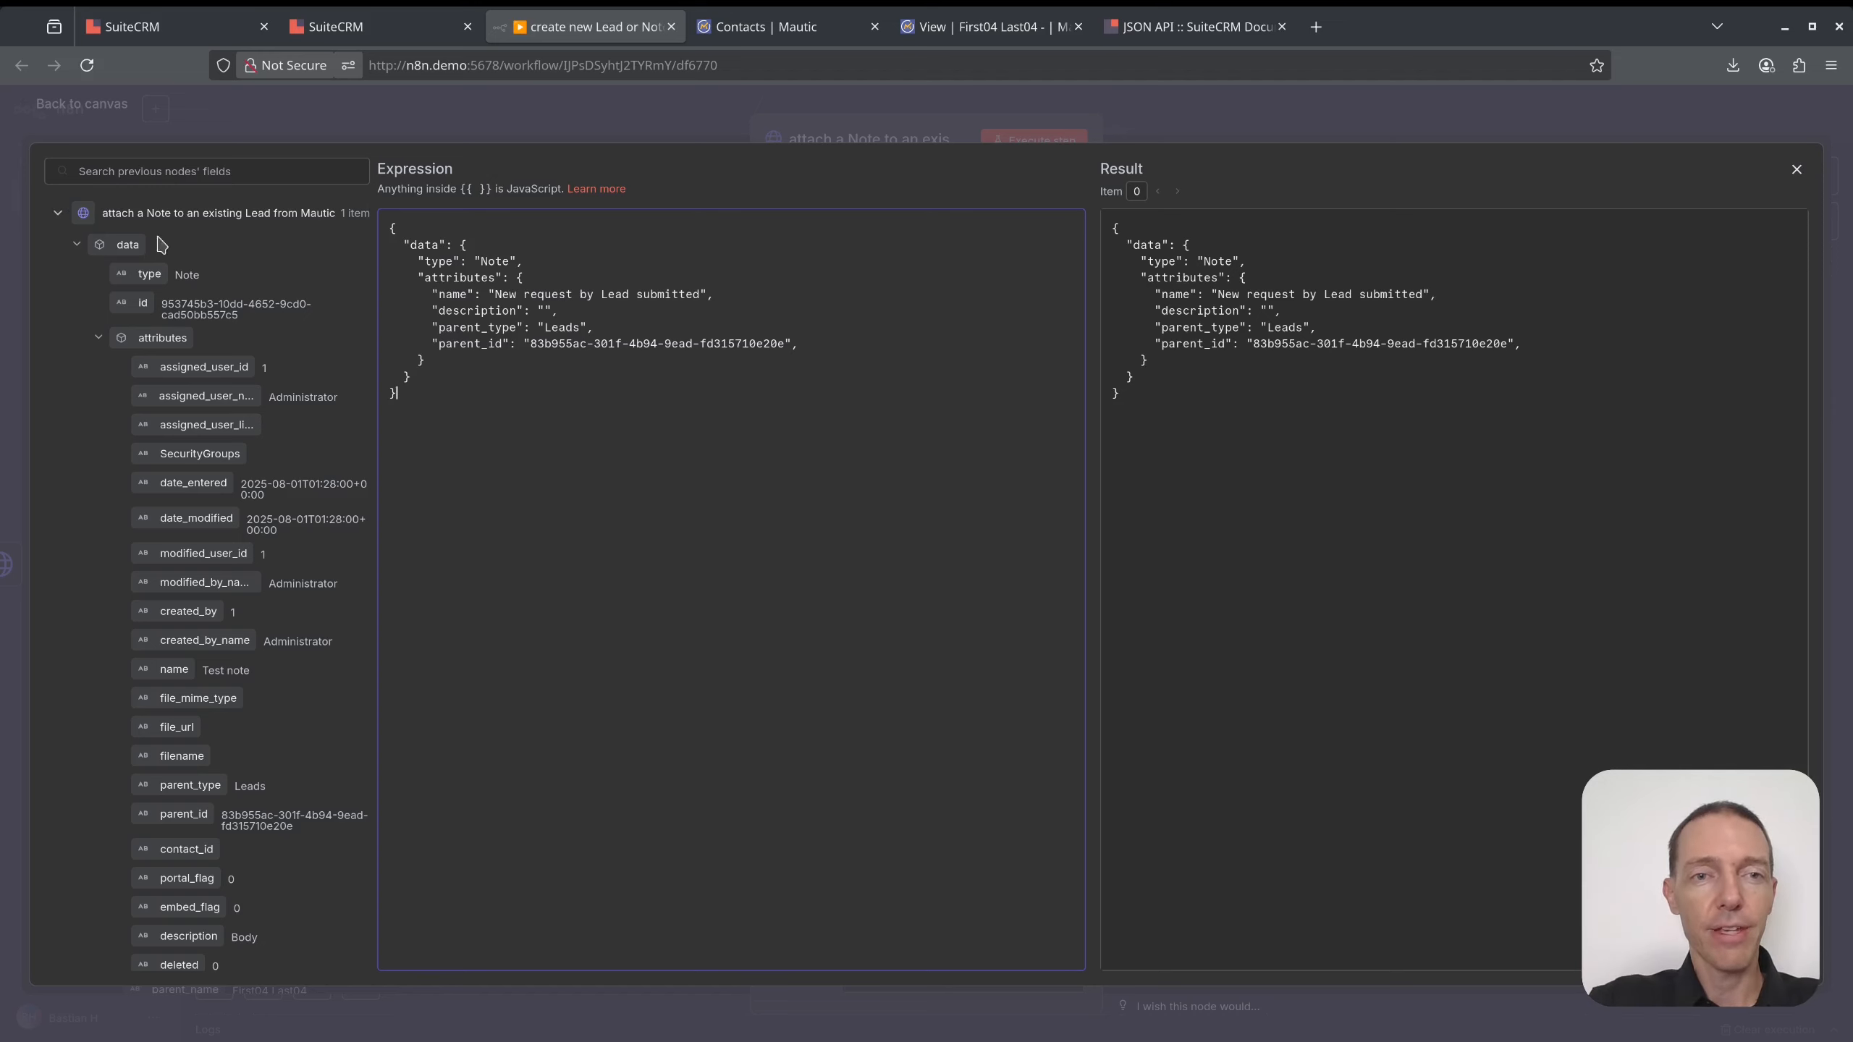
{"action": "left_click", "coordinate": [817, 343]}
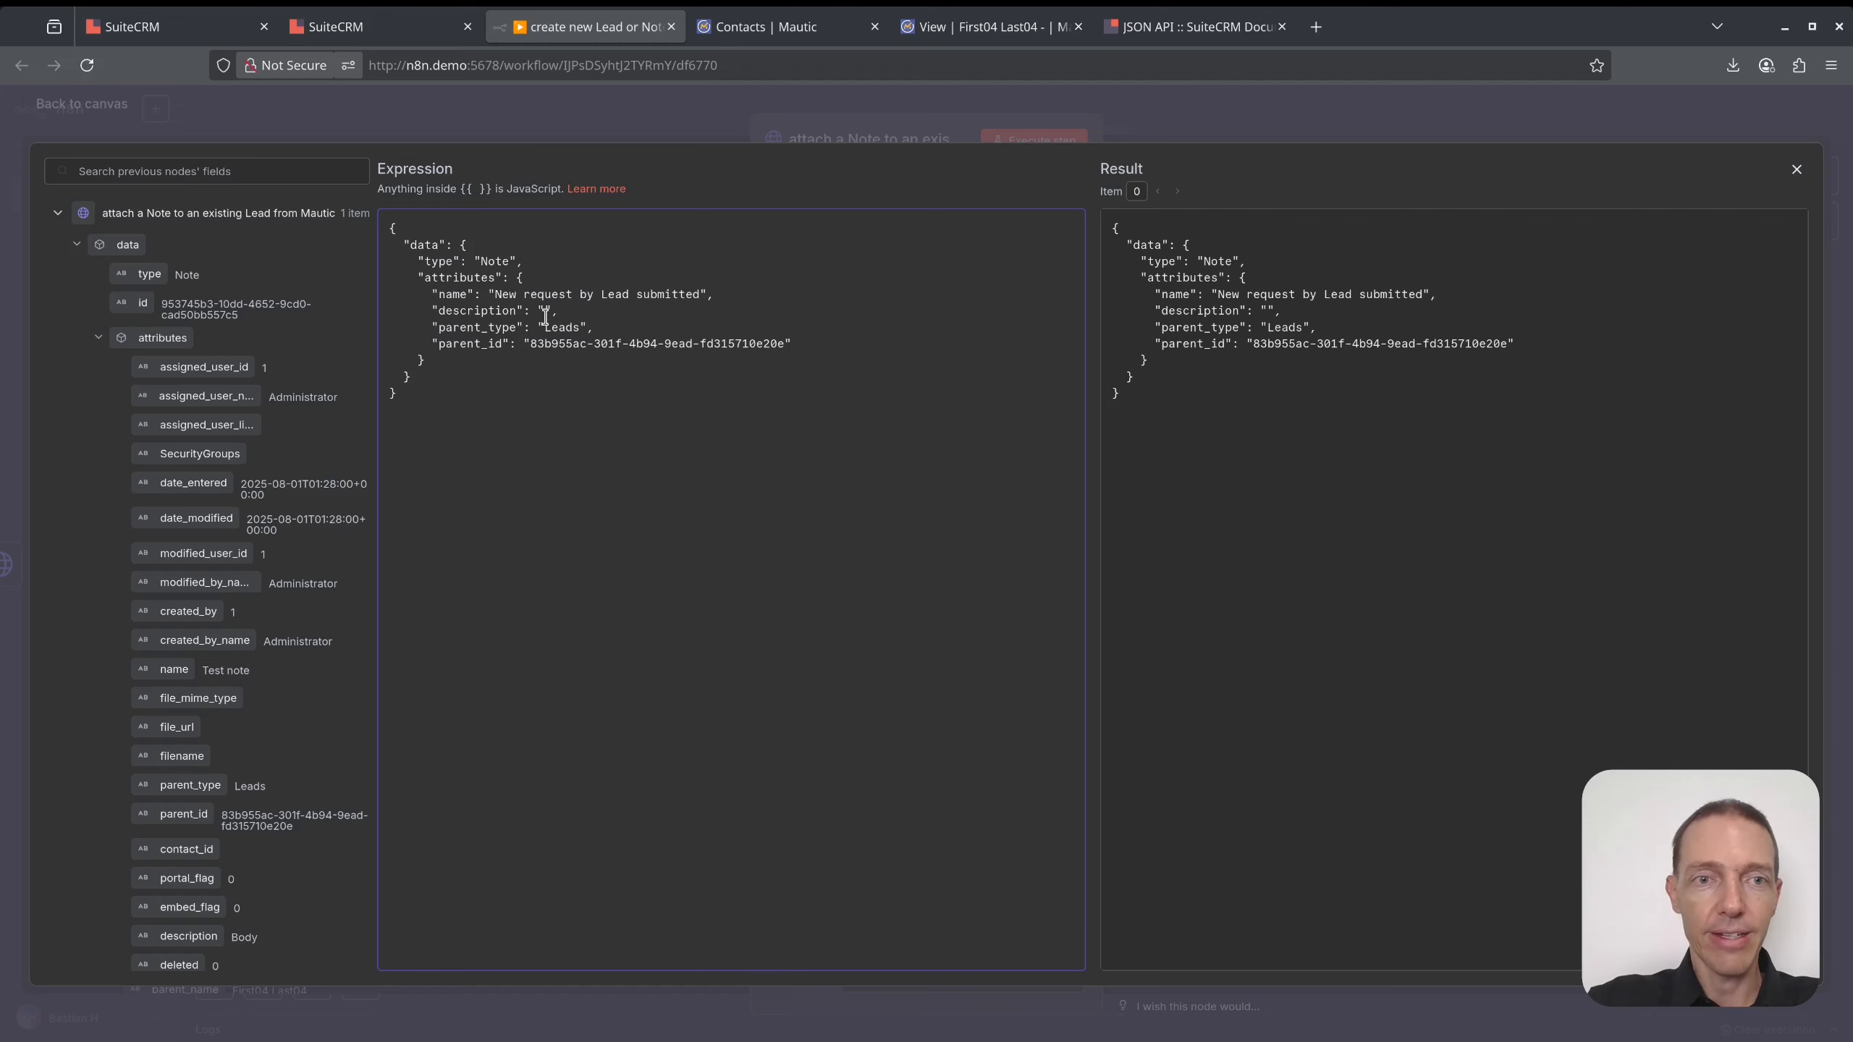
- Make the note description 'New request from' followed by the Mautic Trigger contact's lastname
{"action": "type", "text": "New requ"}
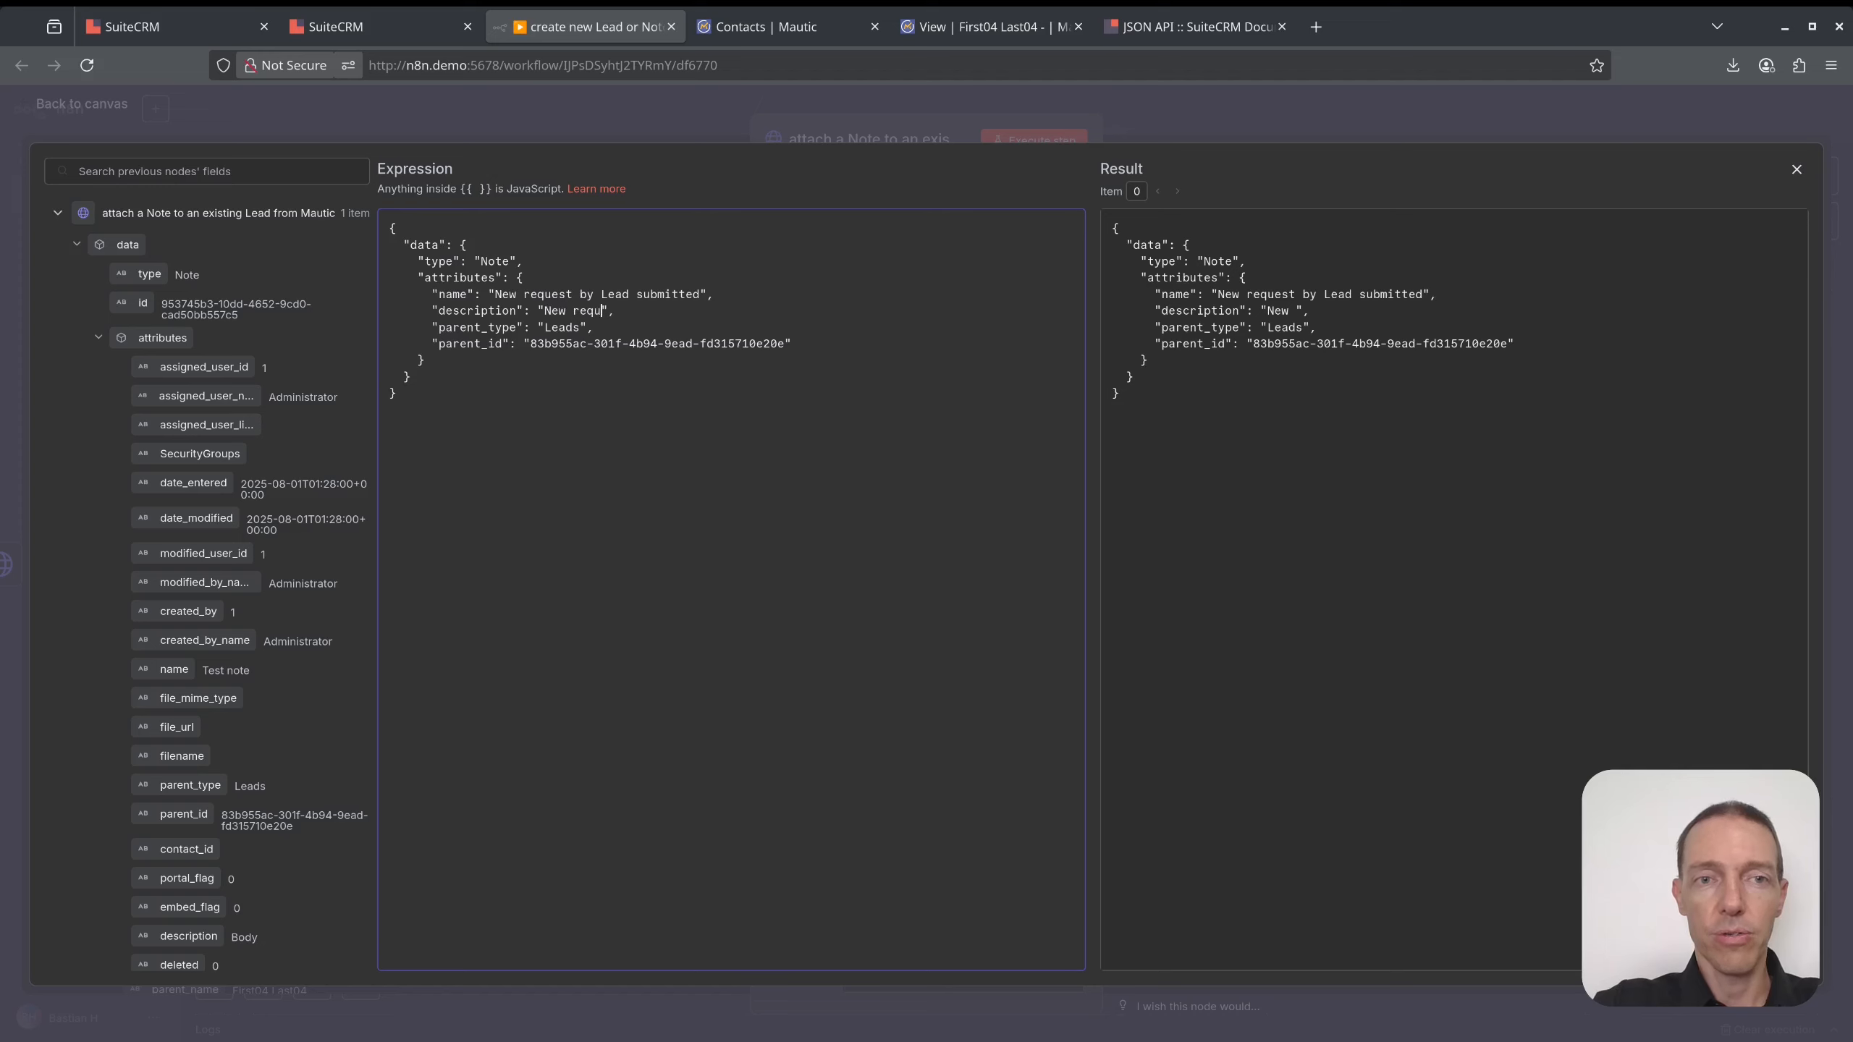
{"action": "type", "text": "est"}
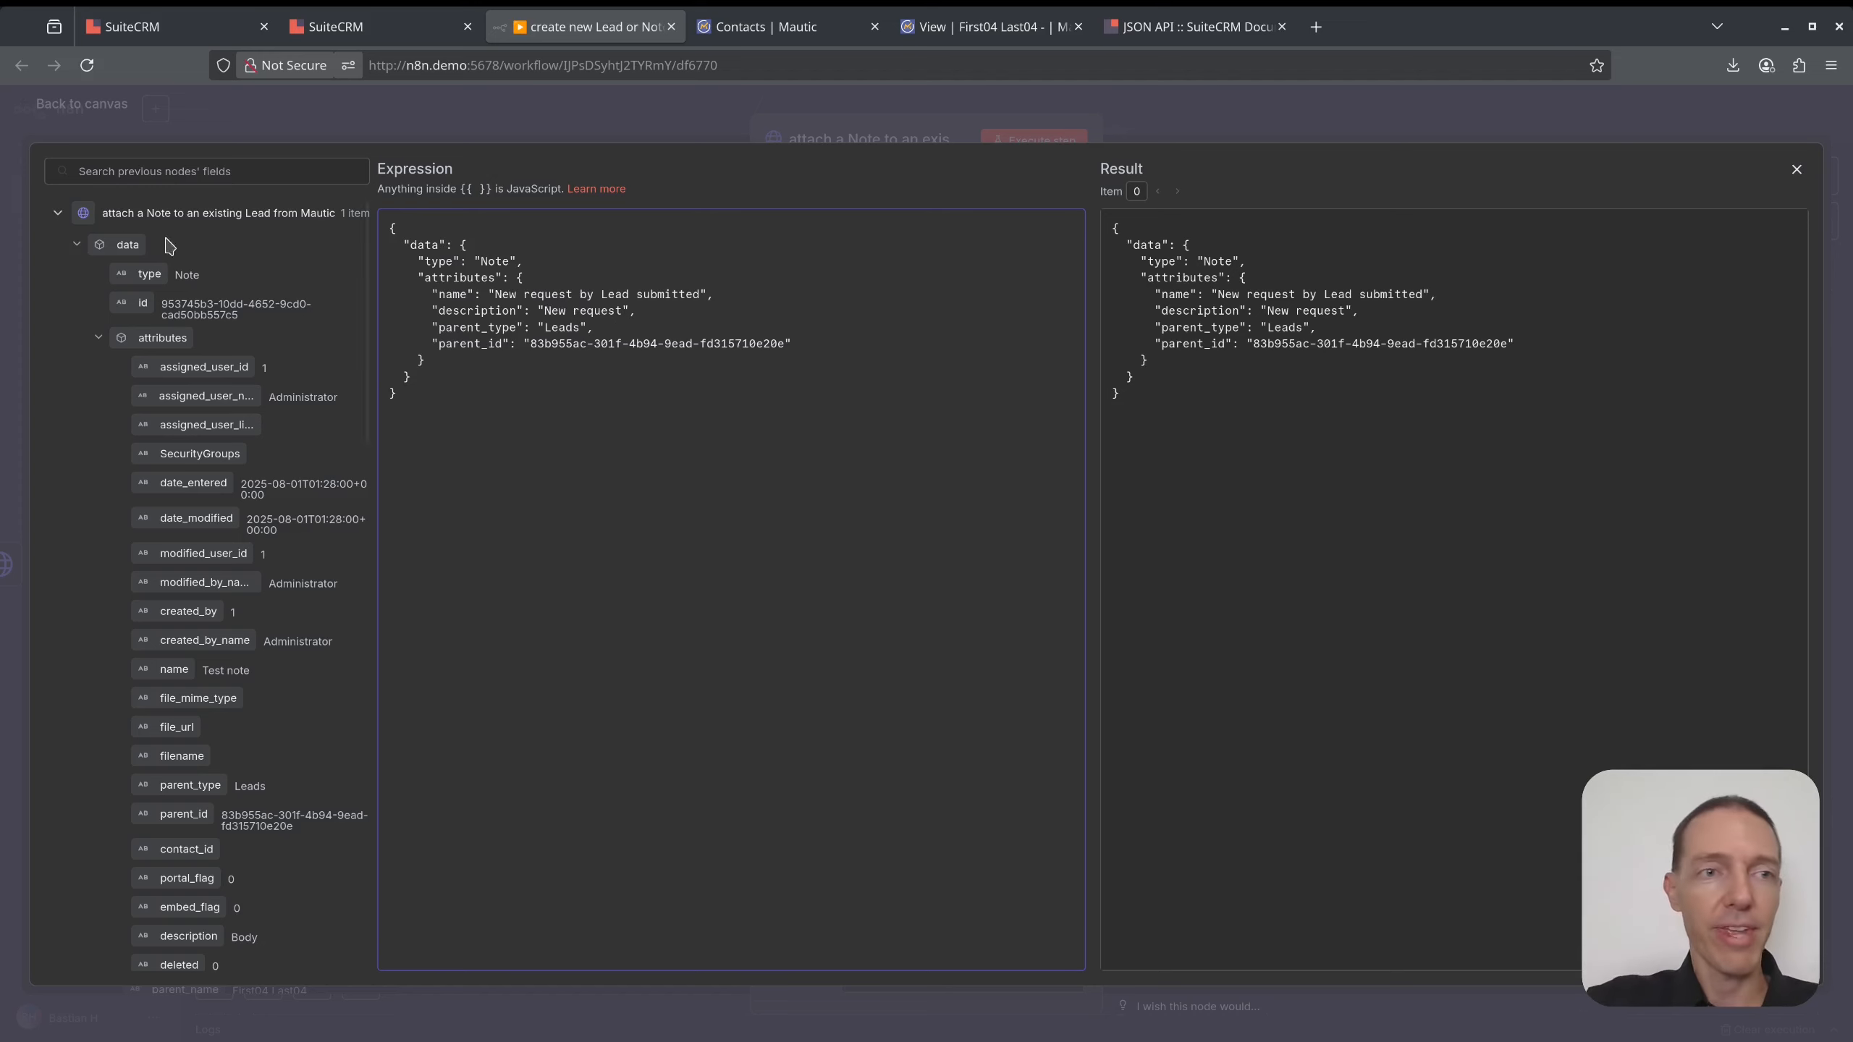
{"action": "type", "text": " from"}
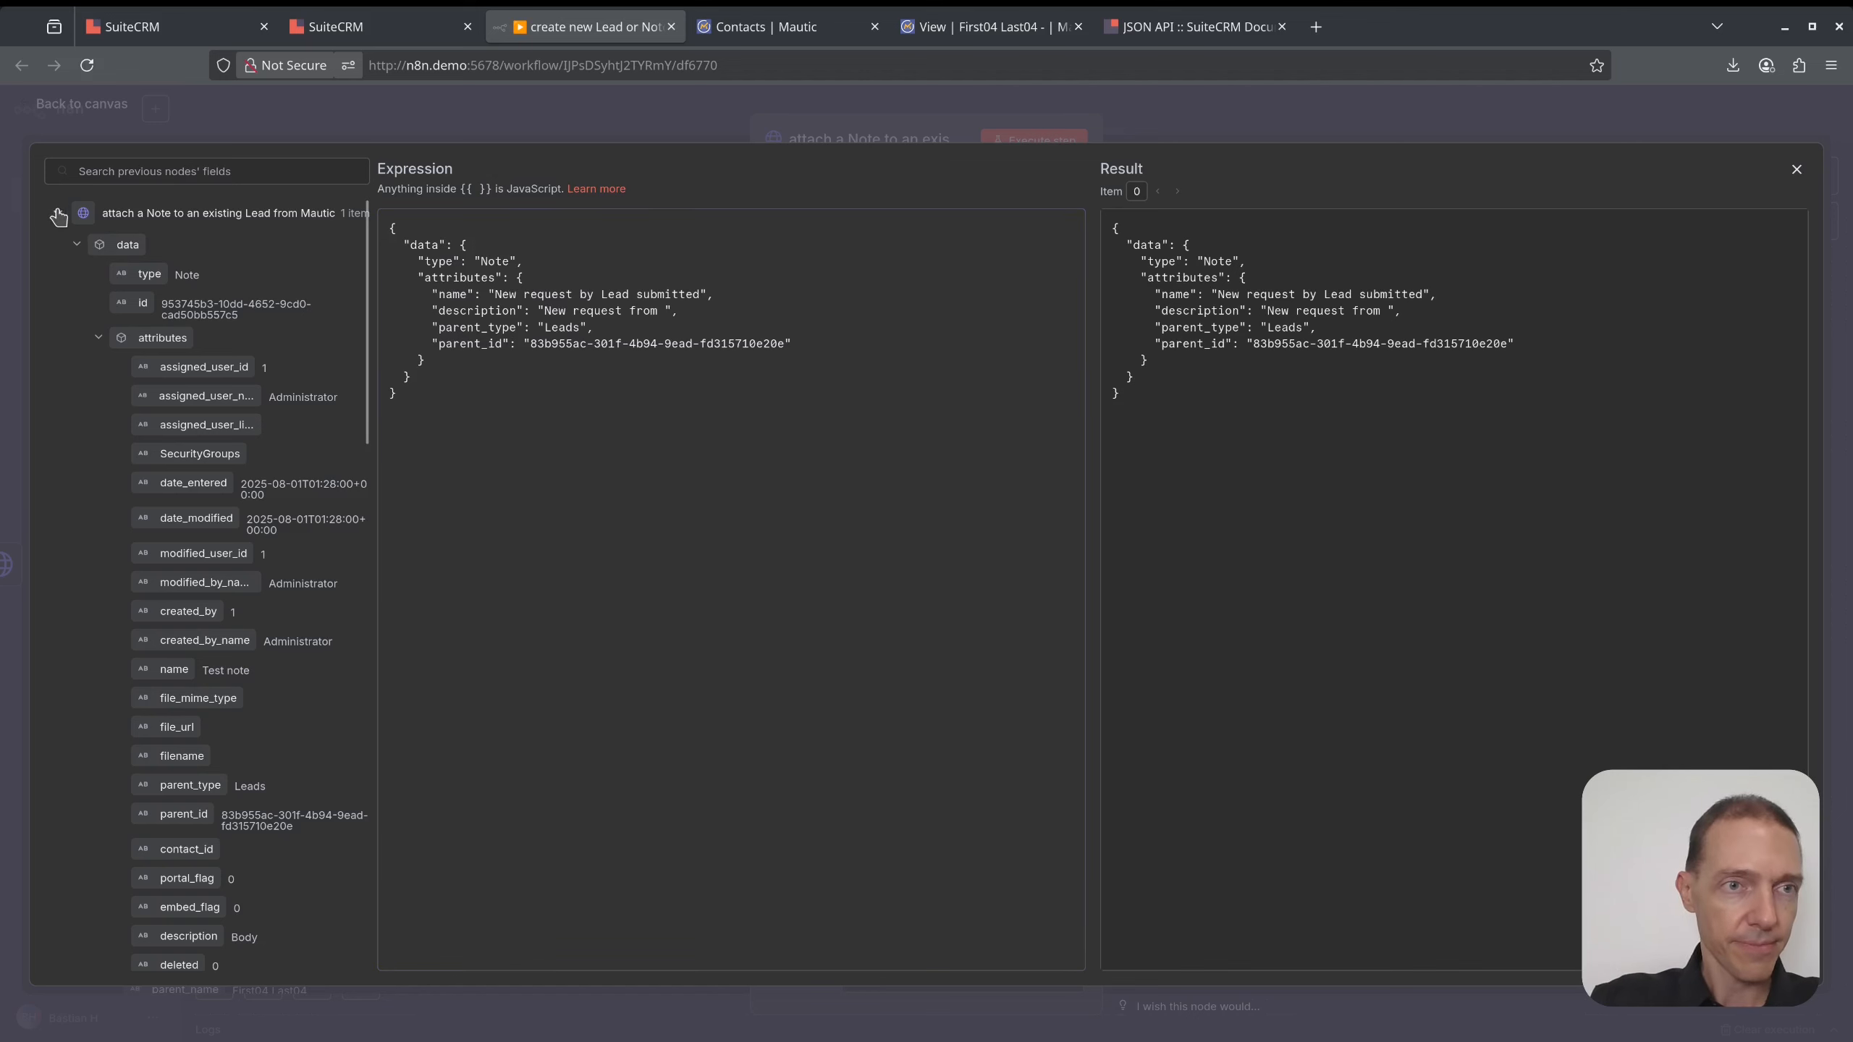
{"action": "left_click", "coordinate": [59, 217]}
{"action": "left_click", "coordinate": [59, 315]}
{"action": "scroll", "coordinate": [182, 442], "scroll_direction": "down", "scroll_amount": 10}
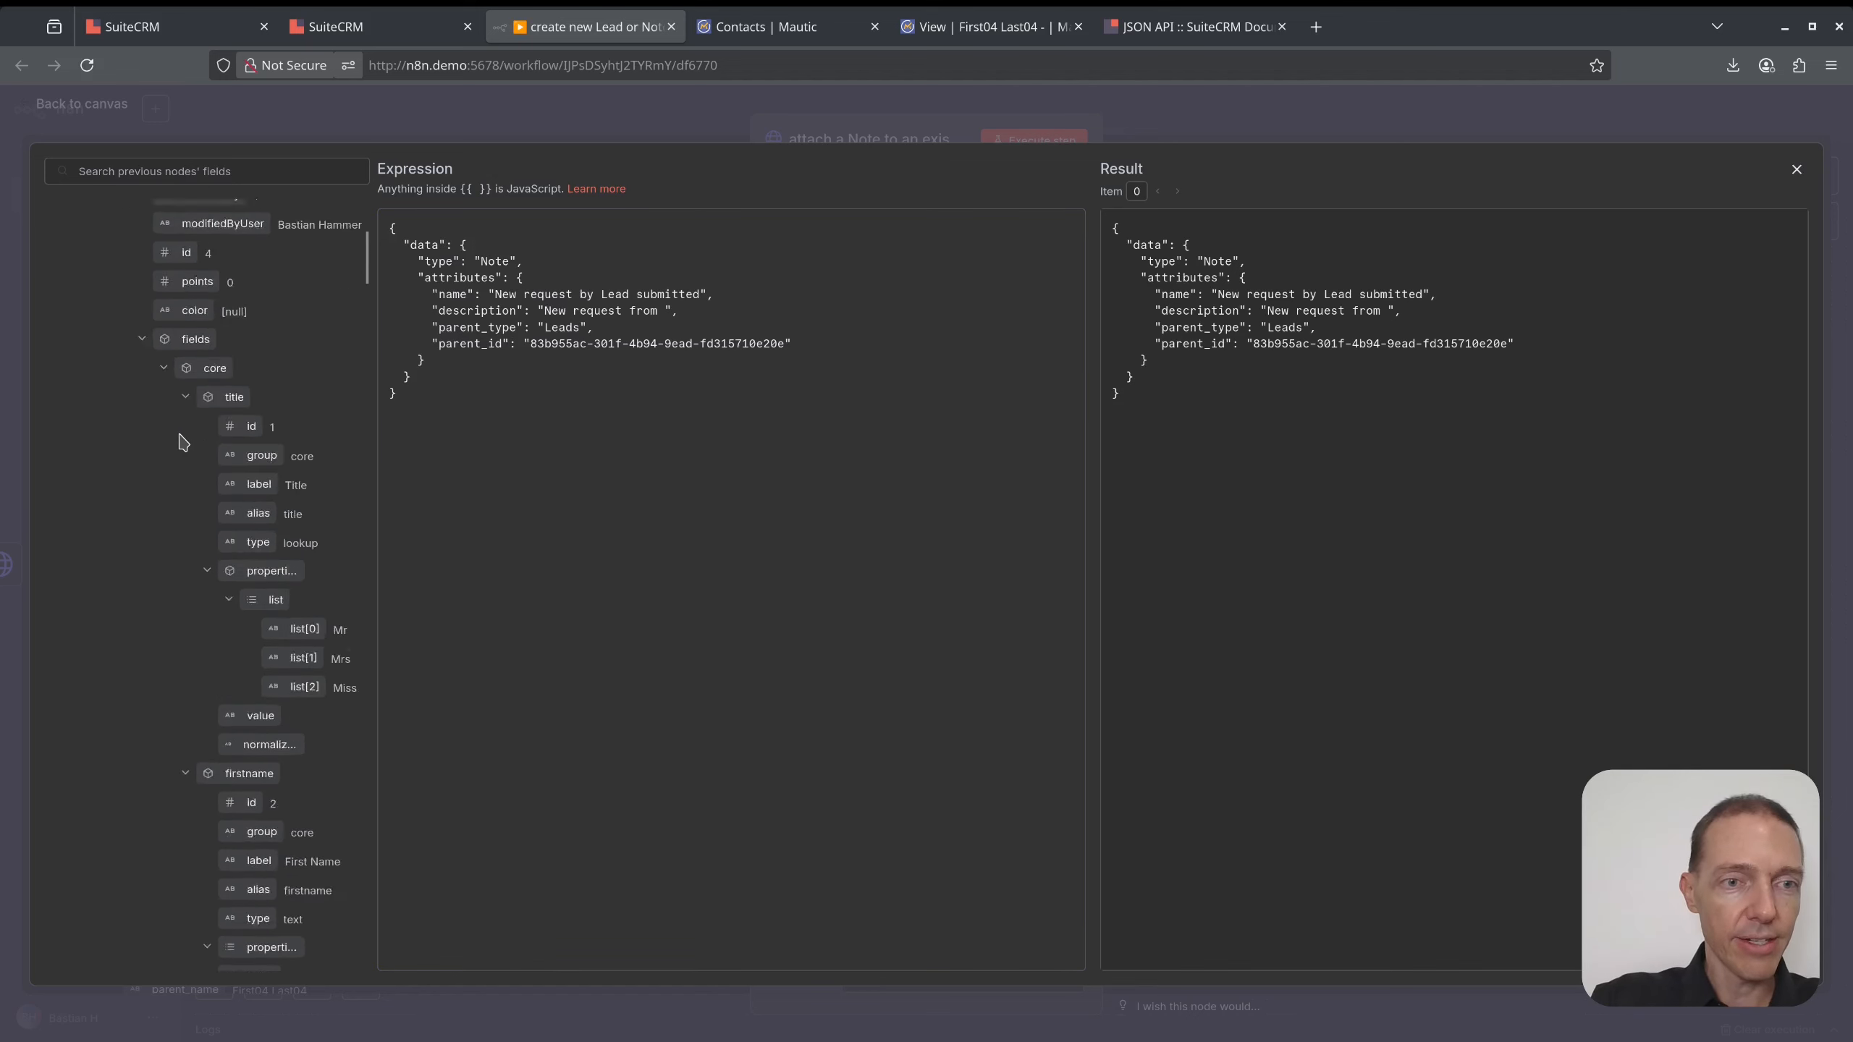
{"action": "scroll", "coordinate": [270, 547], "scroll_direction": "down", "scroll_amount": 5}
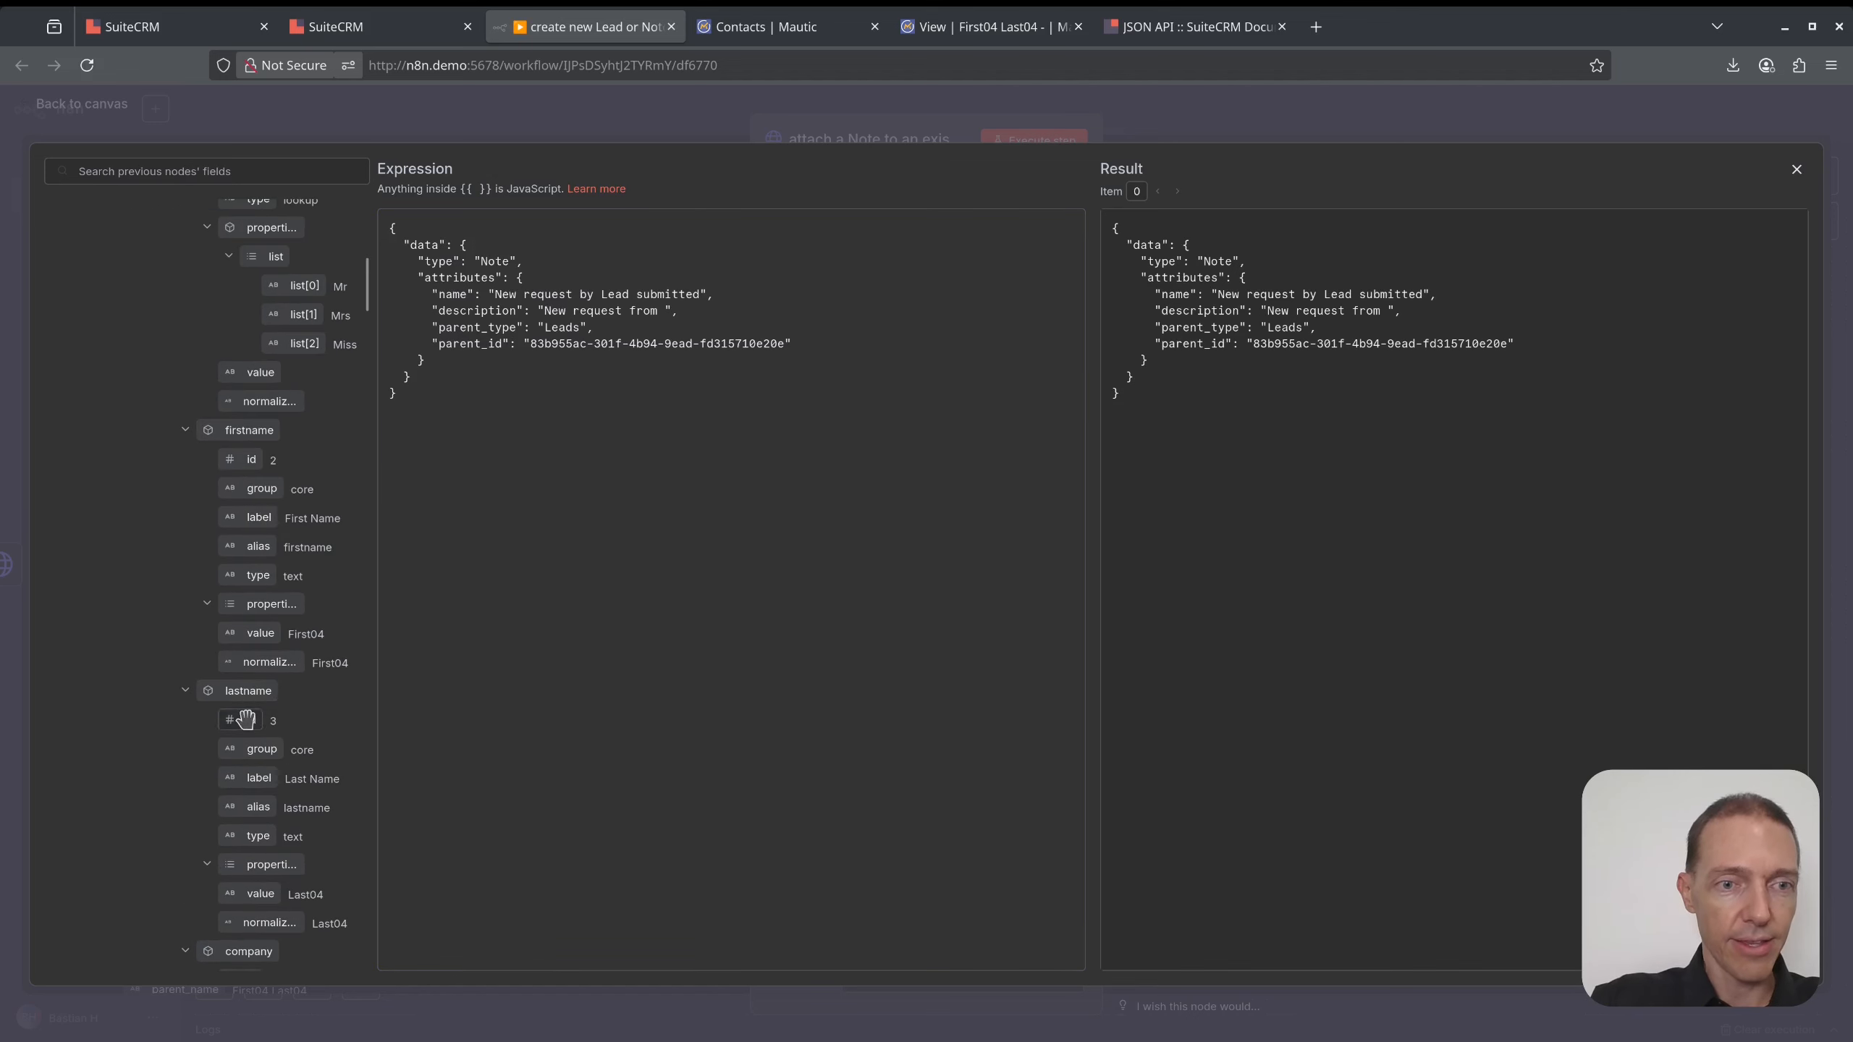
{"action": "scroll", "coordinate": [246, 720], "scroll_direction": "down", "scroll_amount": 3}
{"action": "left_click_drag", "start_coordinate": [266, 682], "coordinate": [662, 313]}
- Clear the hard-coded parent_id value and place the note node under the search step
{"action": "left_click_drag", "start_coordinate": [784, 359], "coordinate": [536, 355]}
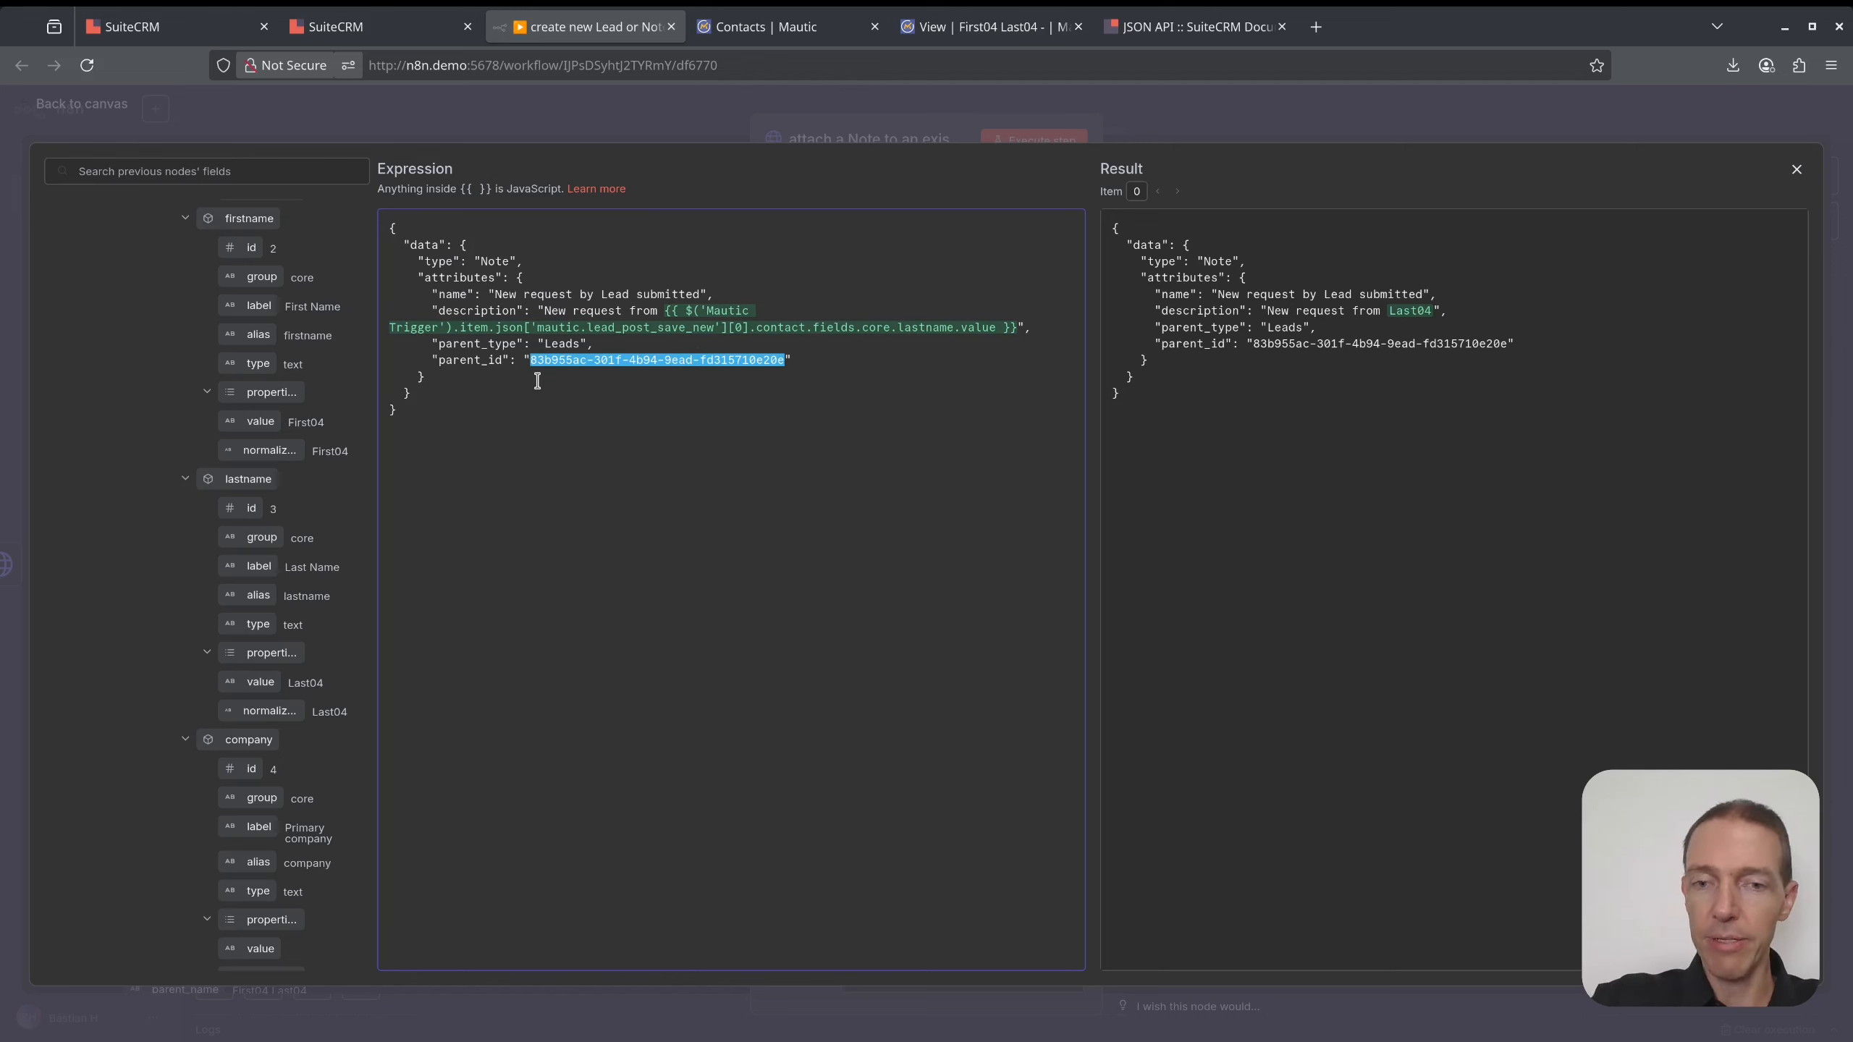
{"action": "key", "text": "BackSpace"}
{"action": "left_click", "coordinate": [1796, 170]}
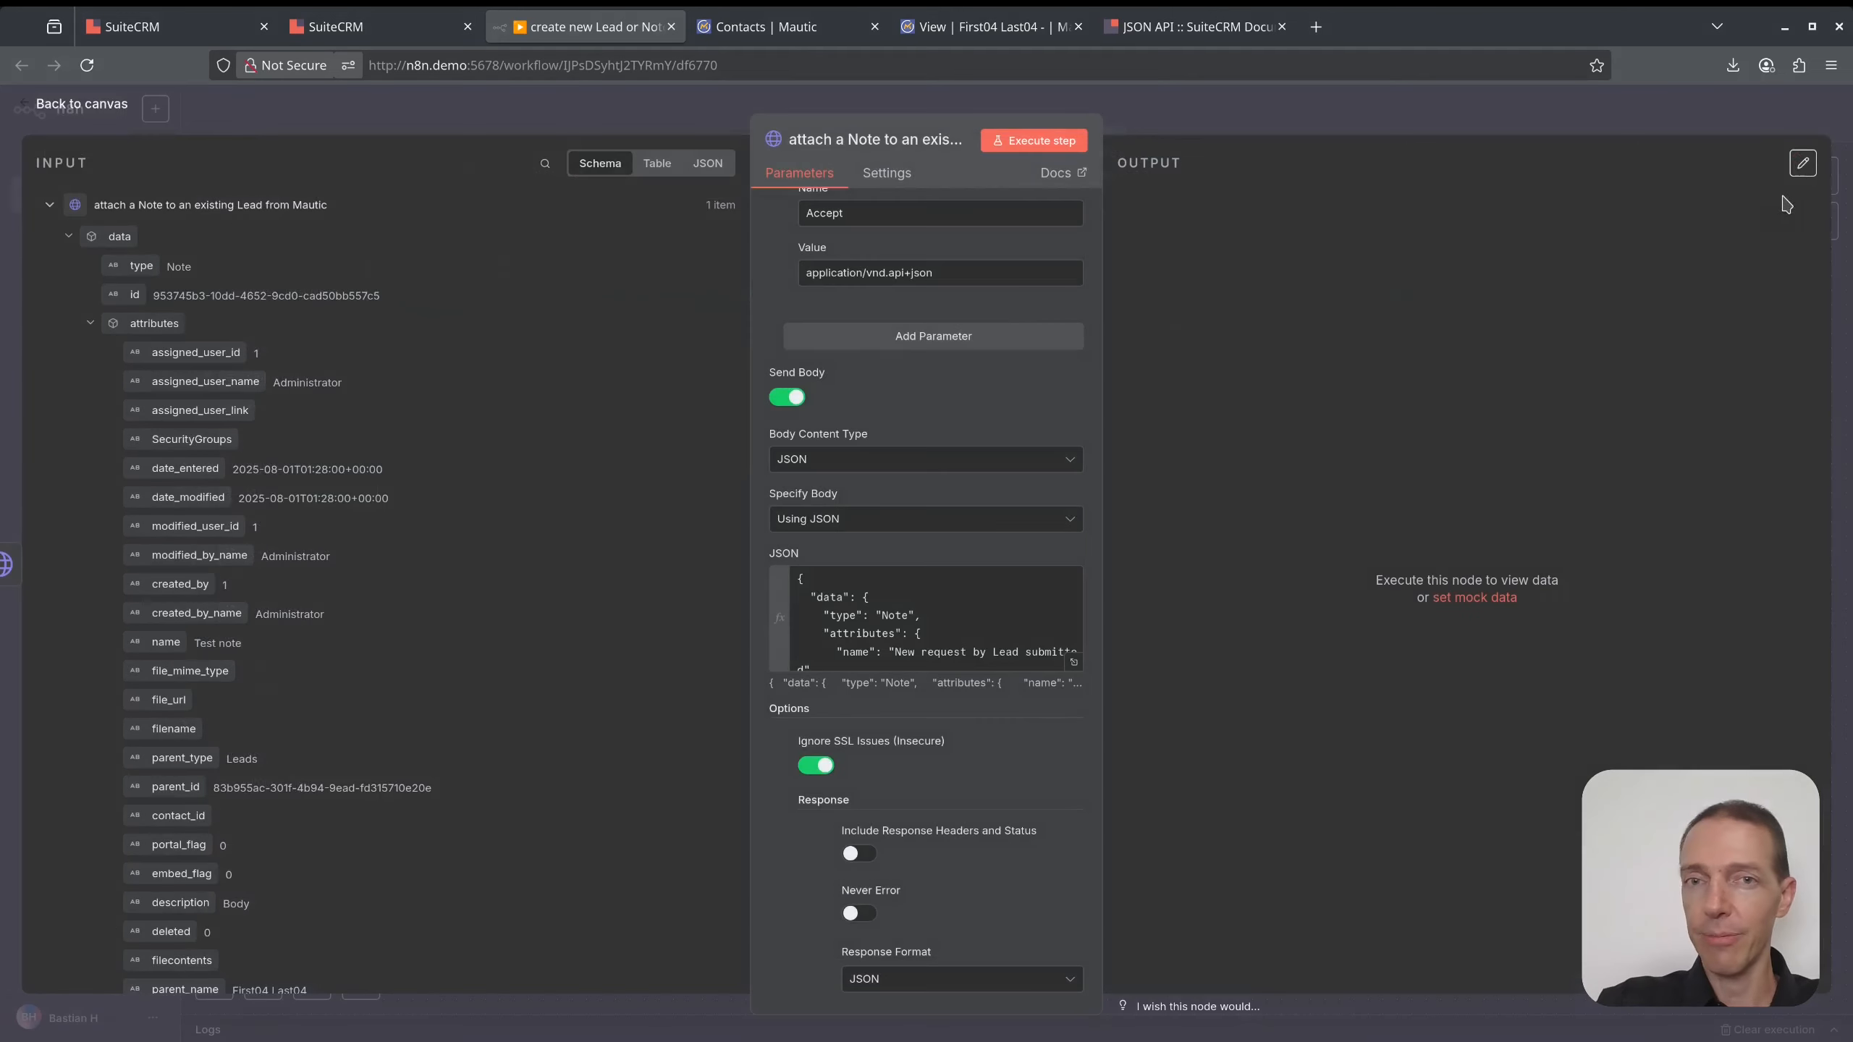
{"action": "left_click", "coordinate": [1189, 124]}
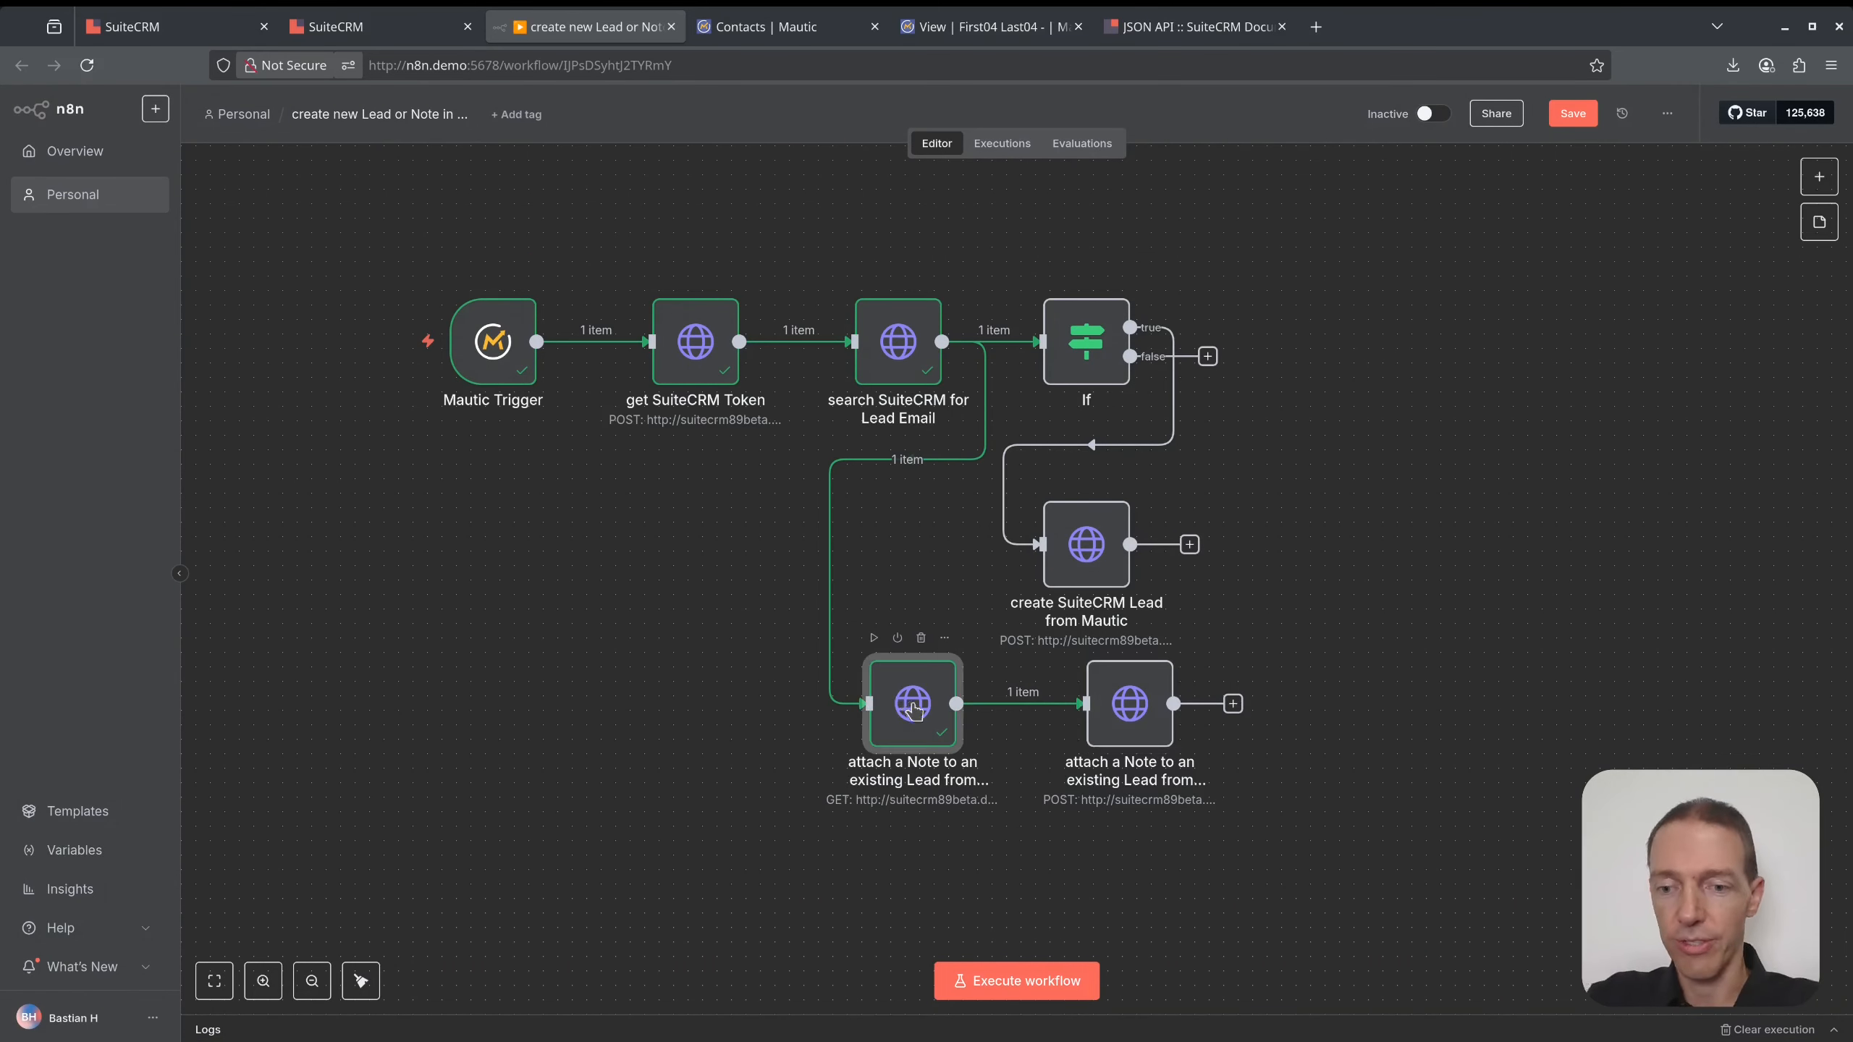
{"action": "left_click_drag", "start_coordinate": [1145, 722], "coordinate": [942, 723]}
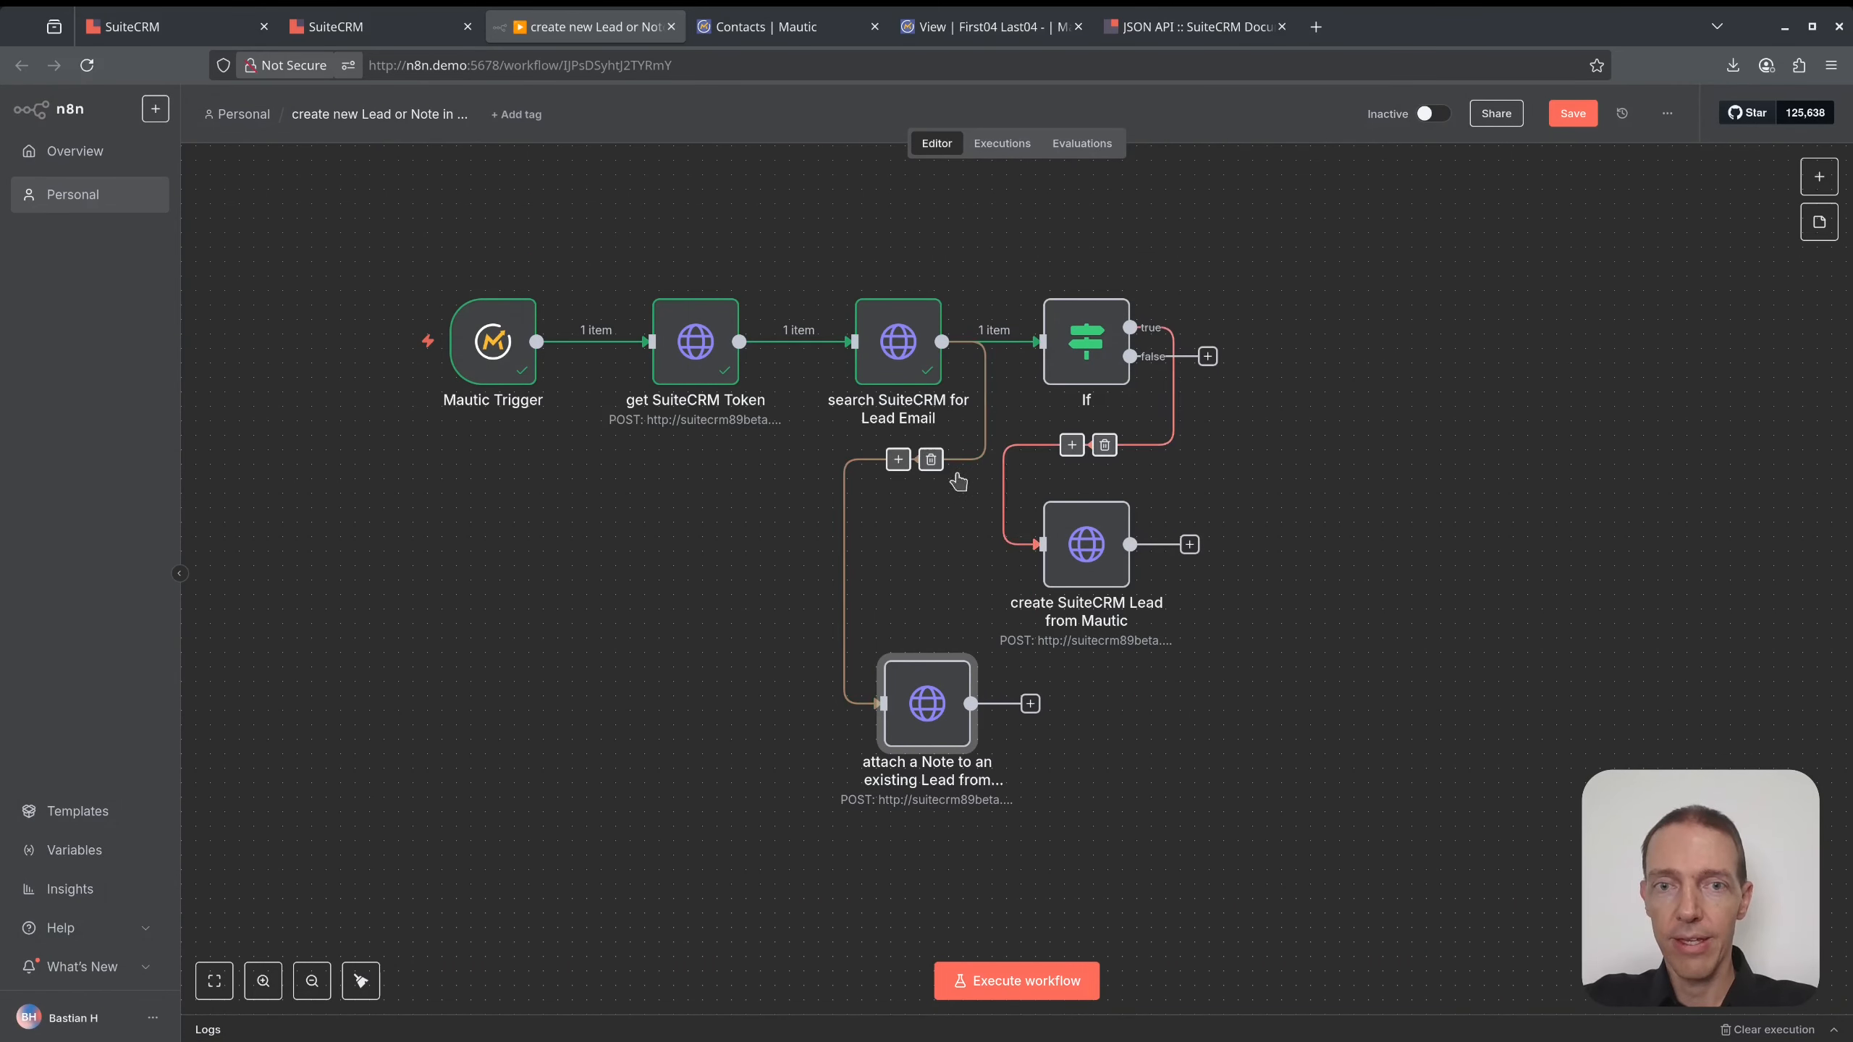
- Connect the note node to the If's false branch instead of the search step, and save
{"action": "left_click", "coordinate": [933, 460]}
{"action": "left_click_drag", "start_coordinate": [1208, 358], "coordinate": [869, 691]}
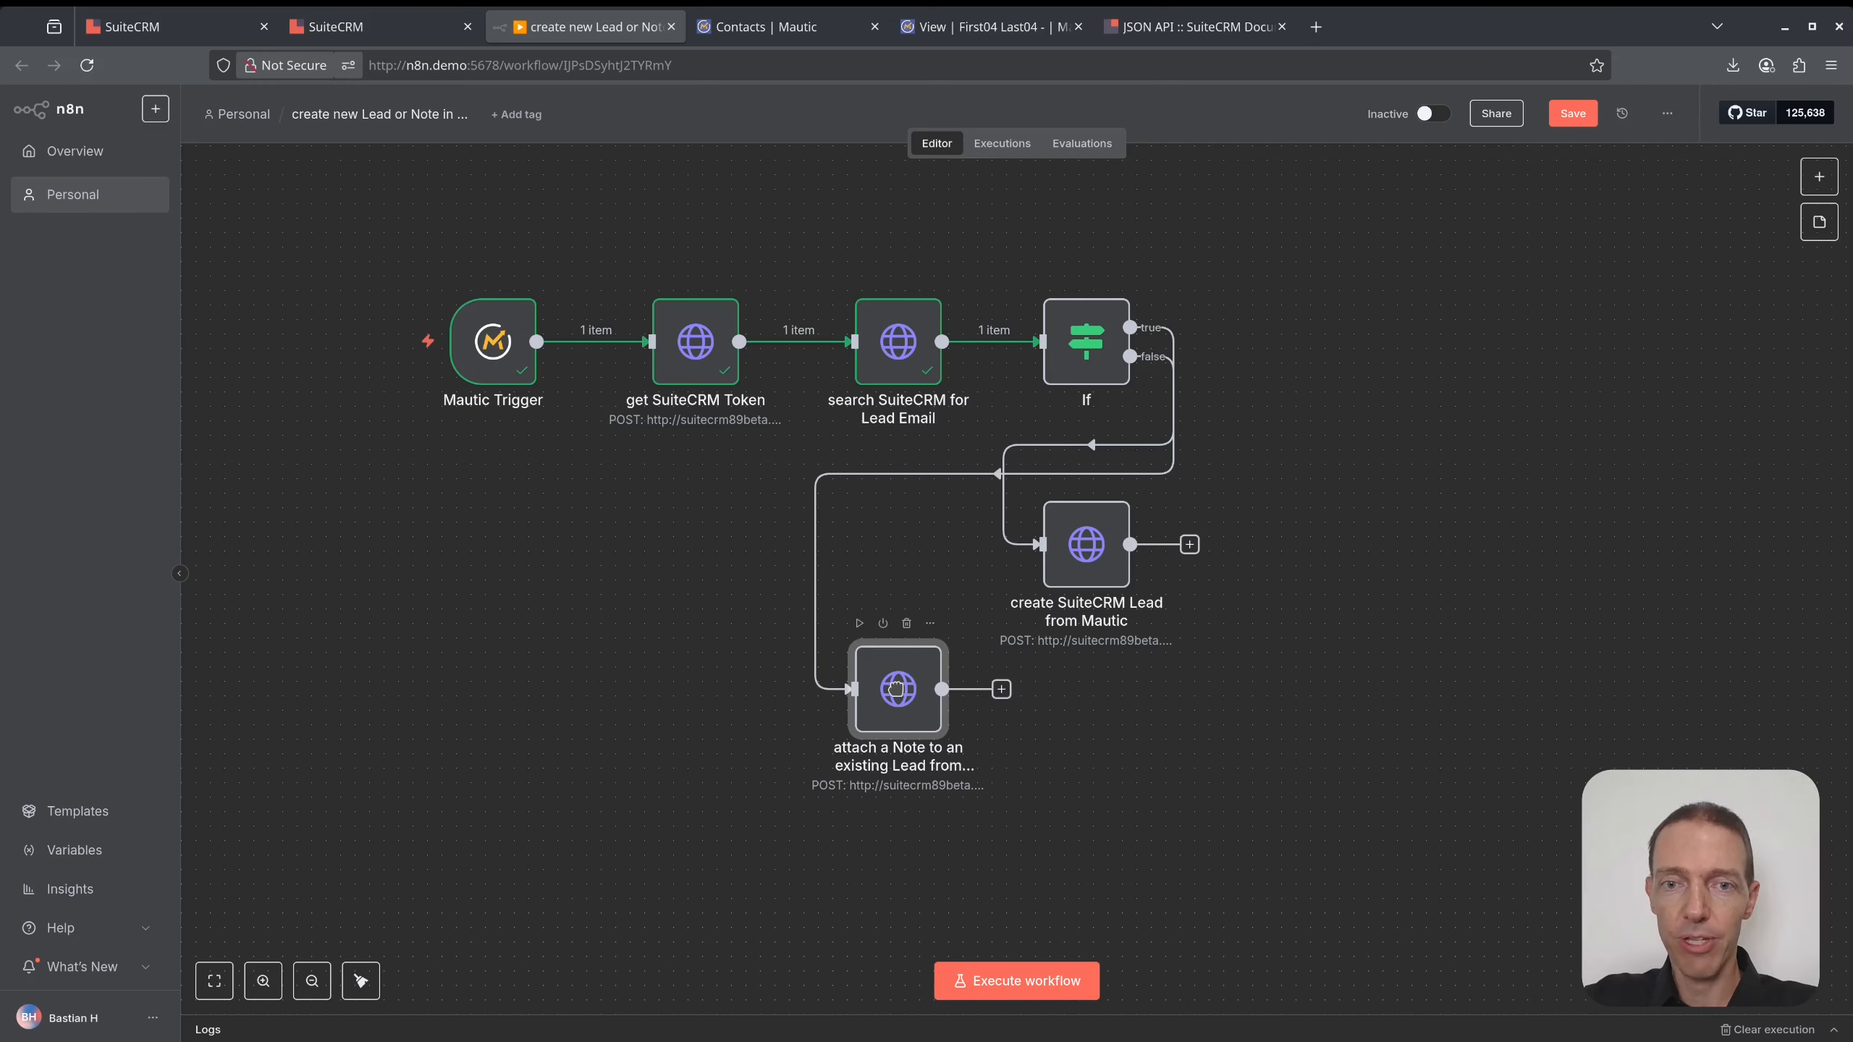
{"action": "left_click", "coordinate": [1573, 113]}
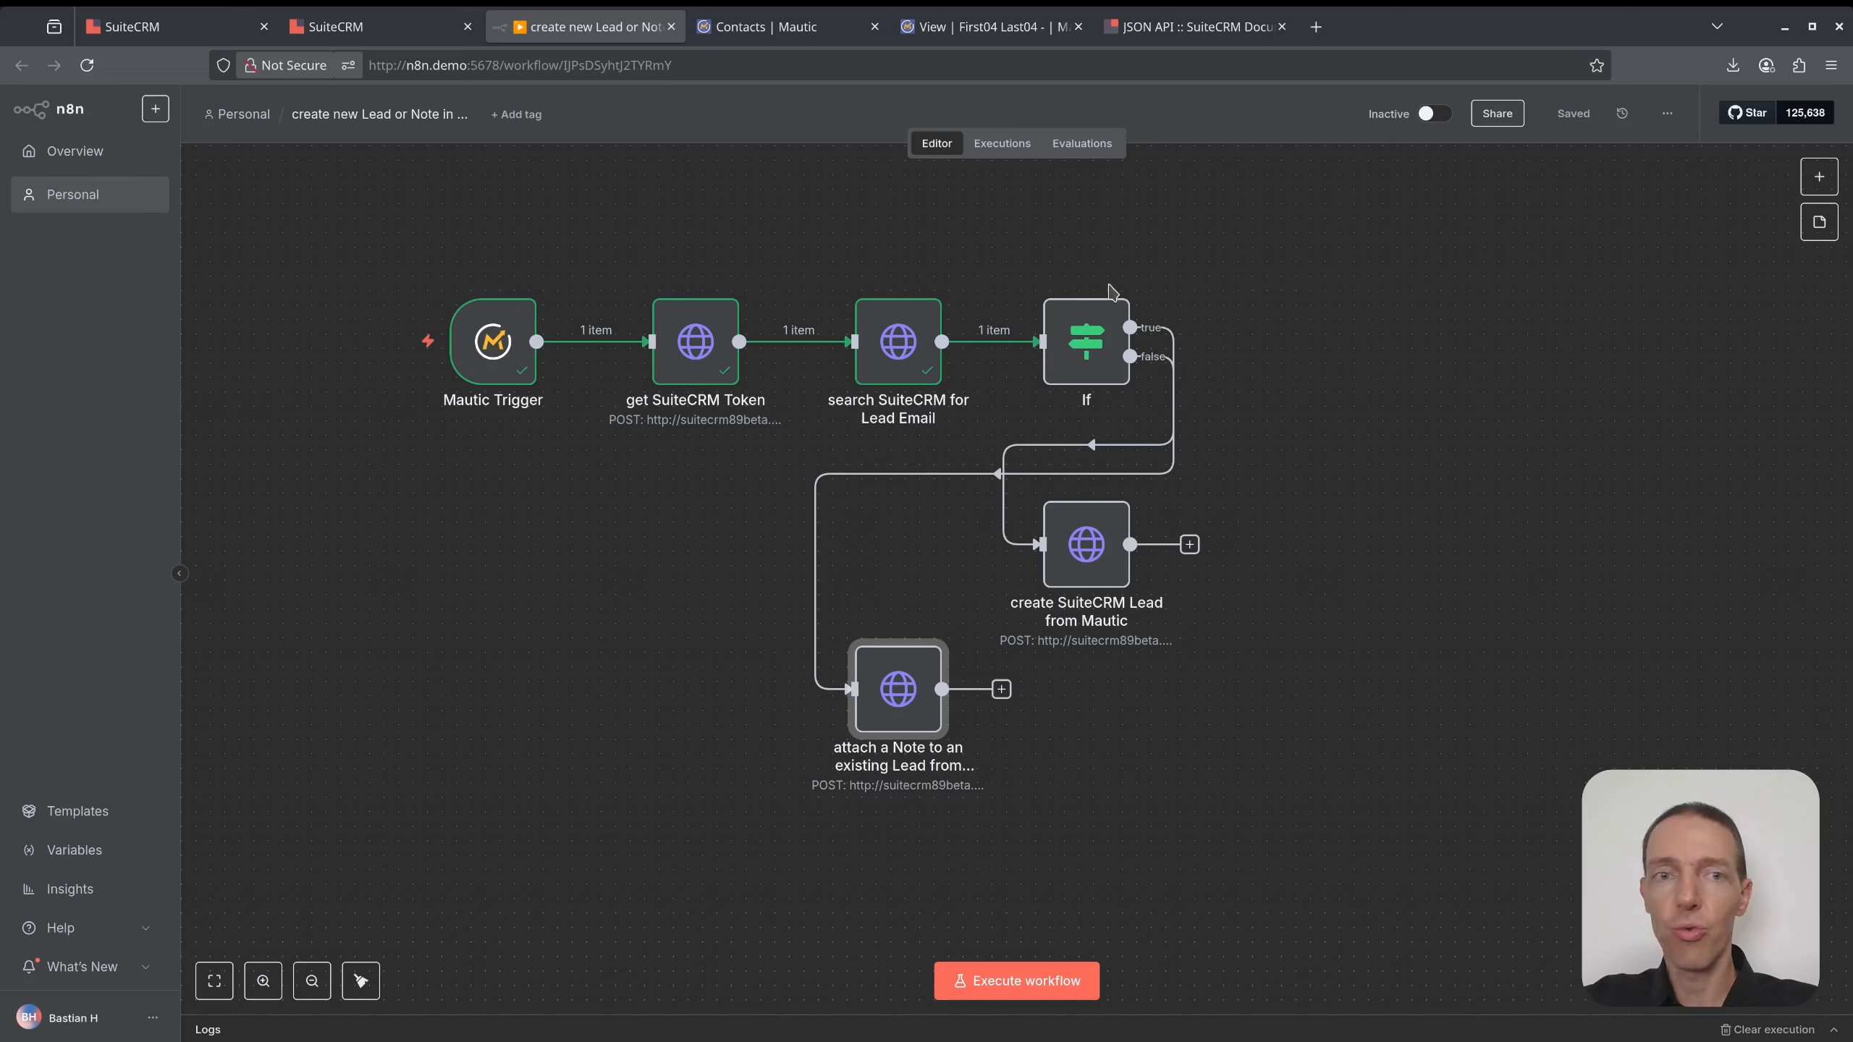
- Set the Mautic Trigger listening for a test event and bring up the Mautic test contact
{"action": "double_click", "coordinate": [470, 345]}
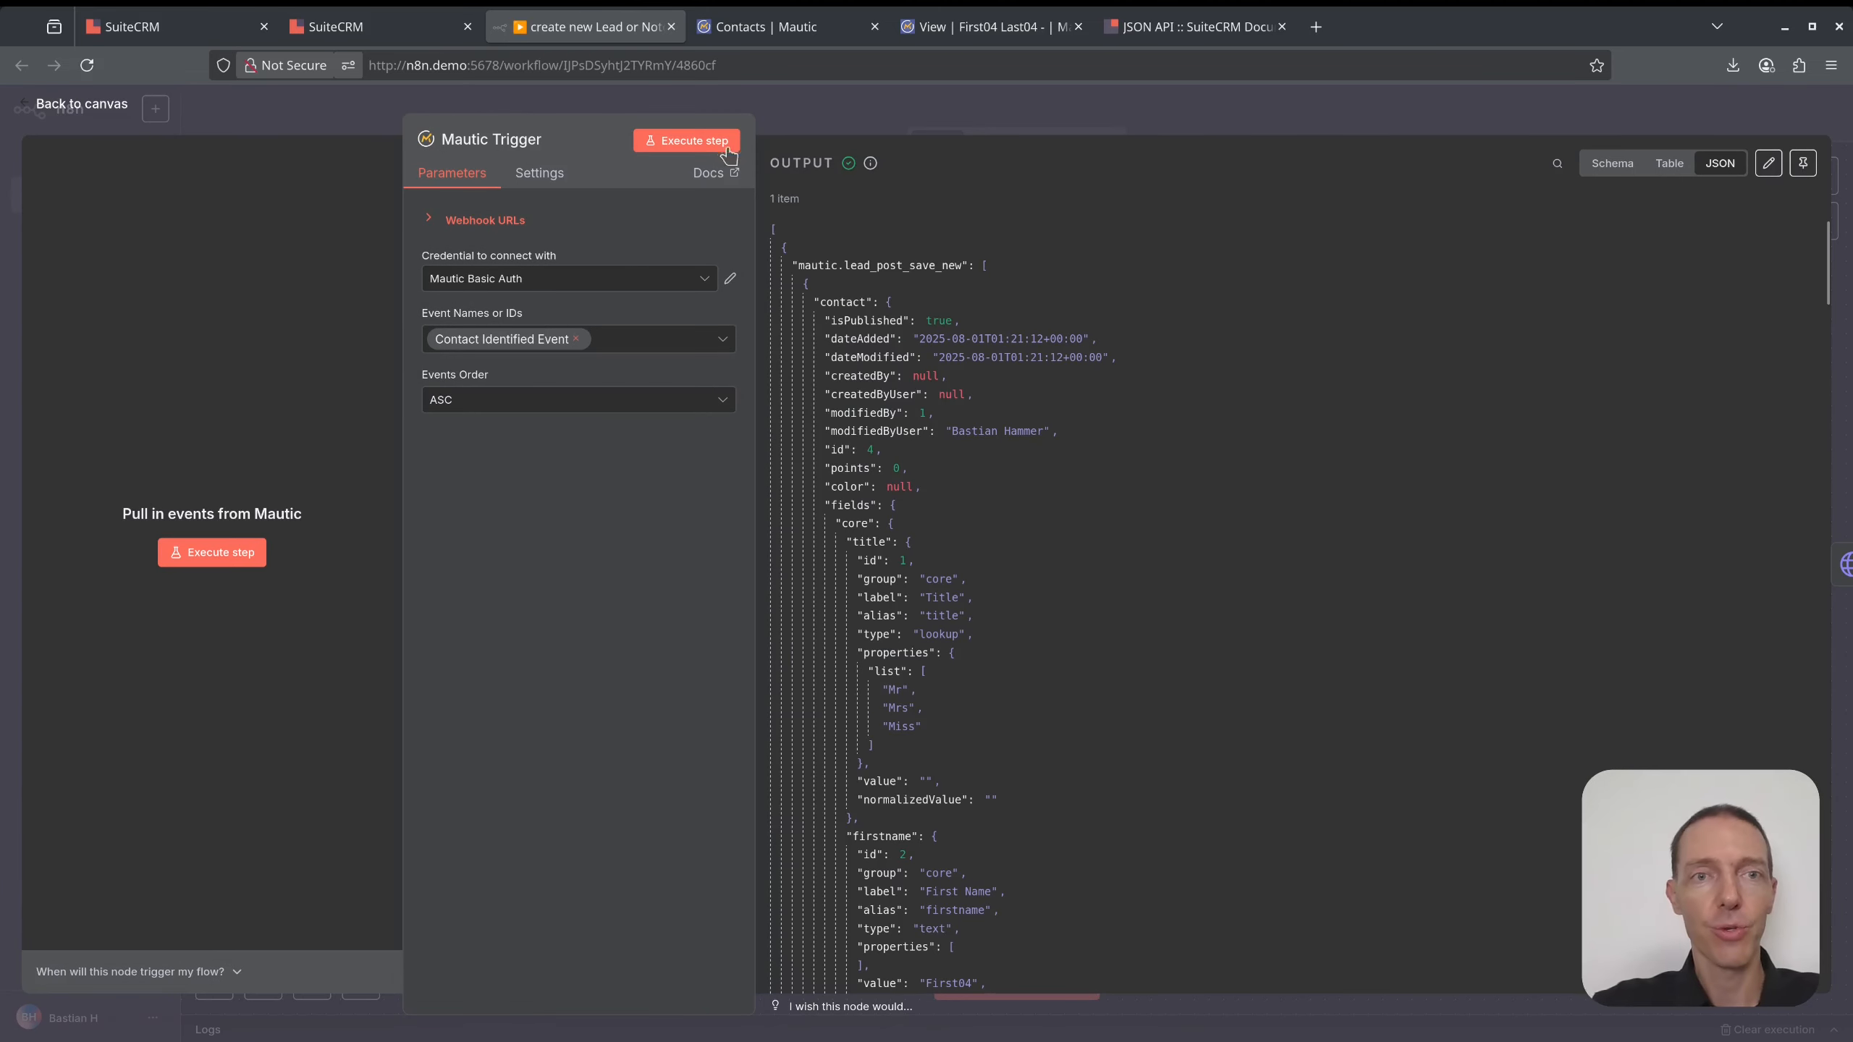
{"action": "left_click", "coordinate": [697, 141]}
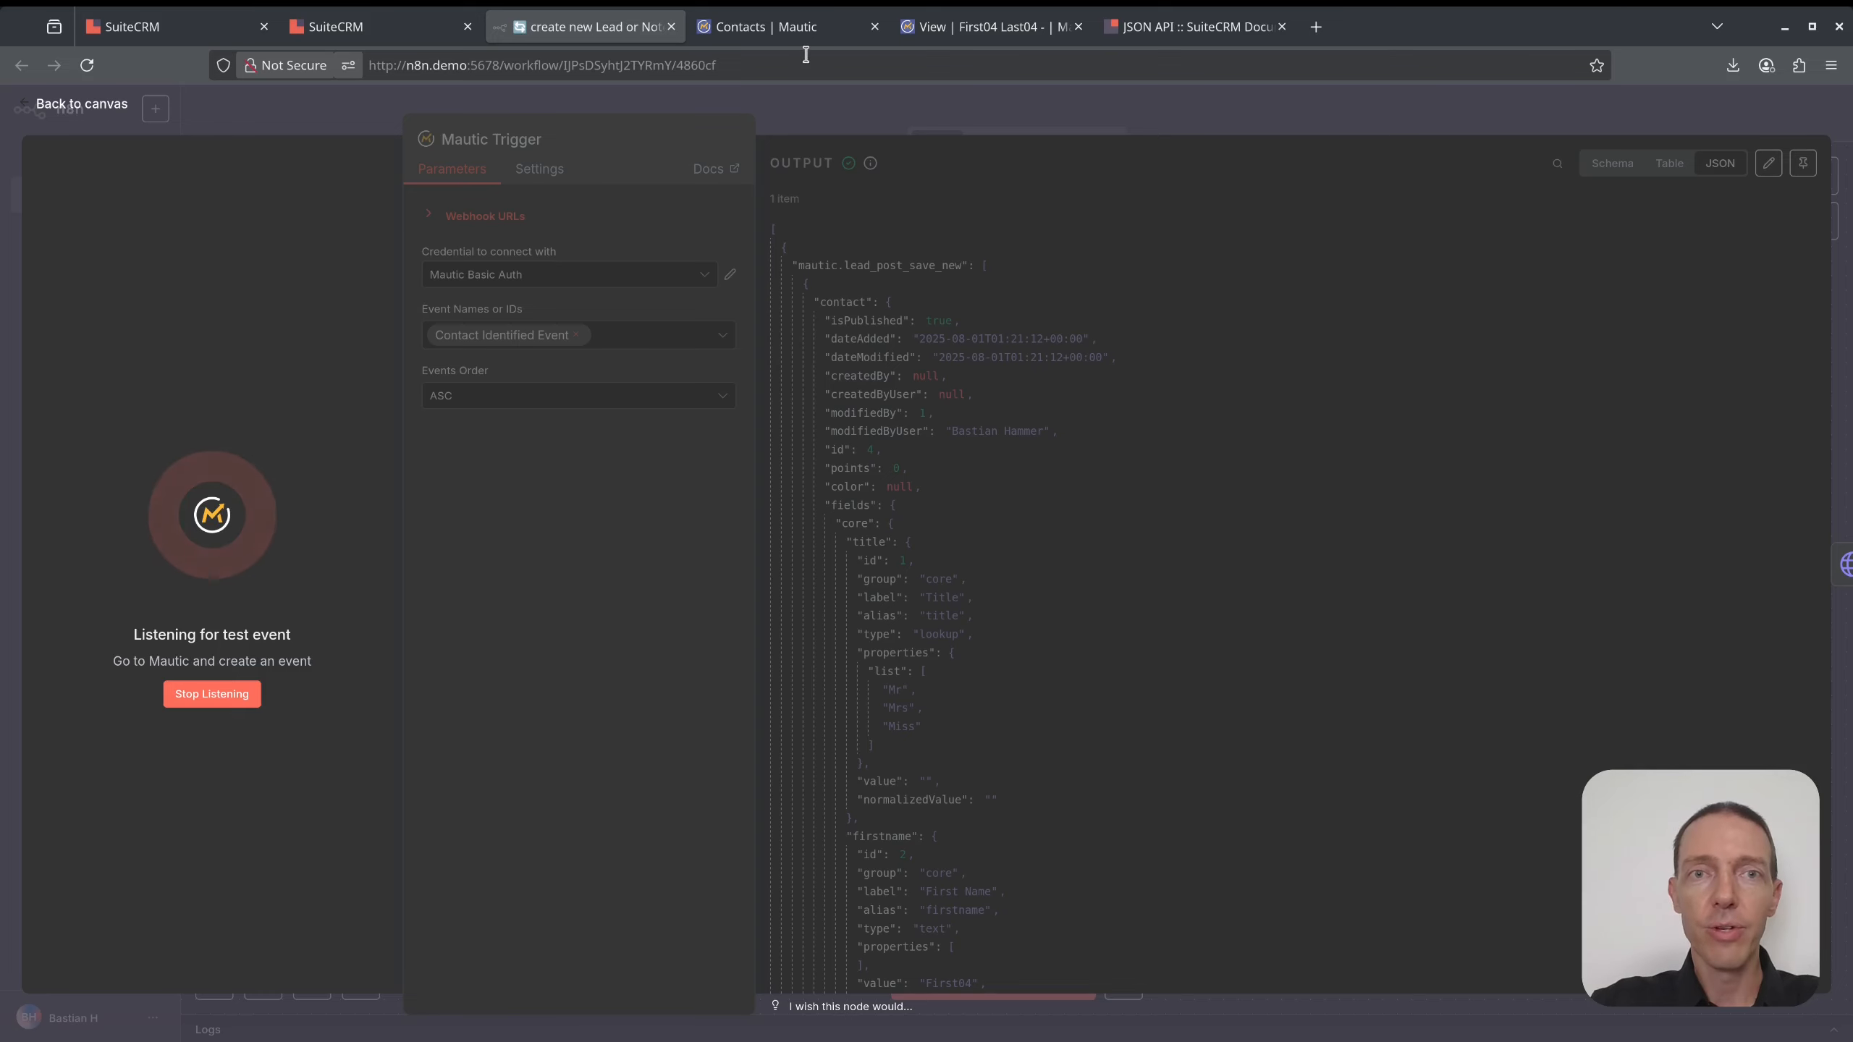
{"action": "left_click", "coordinate": [820, 33]}
{"action": "left_click", "coordinate": [977, 29]}
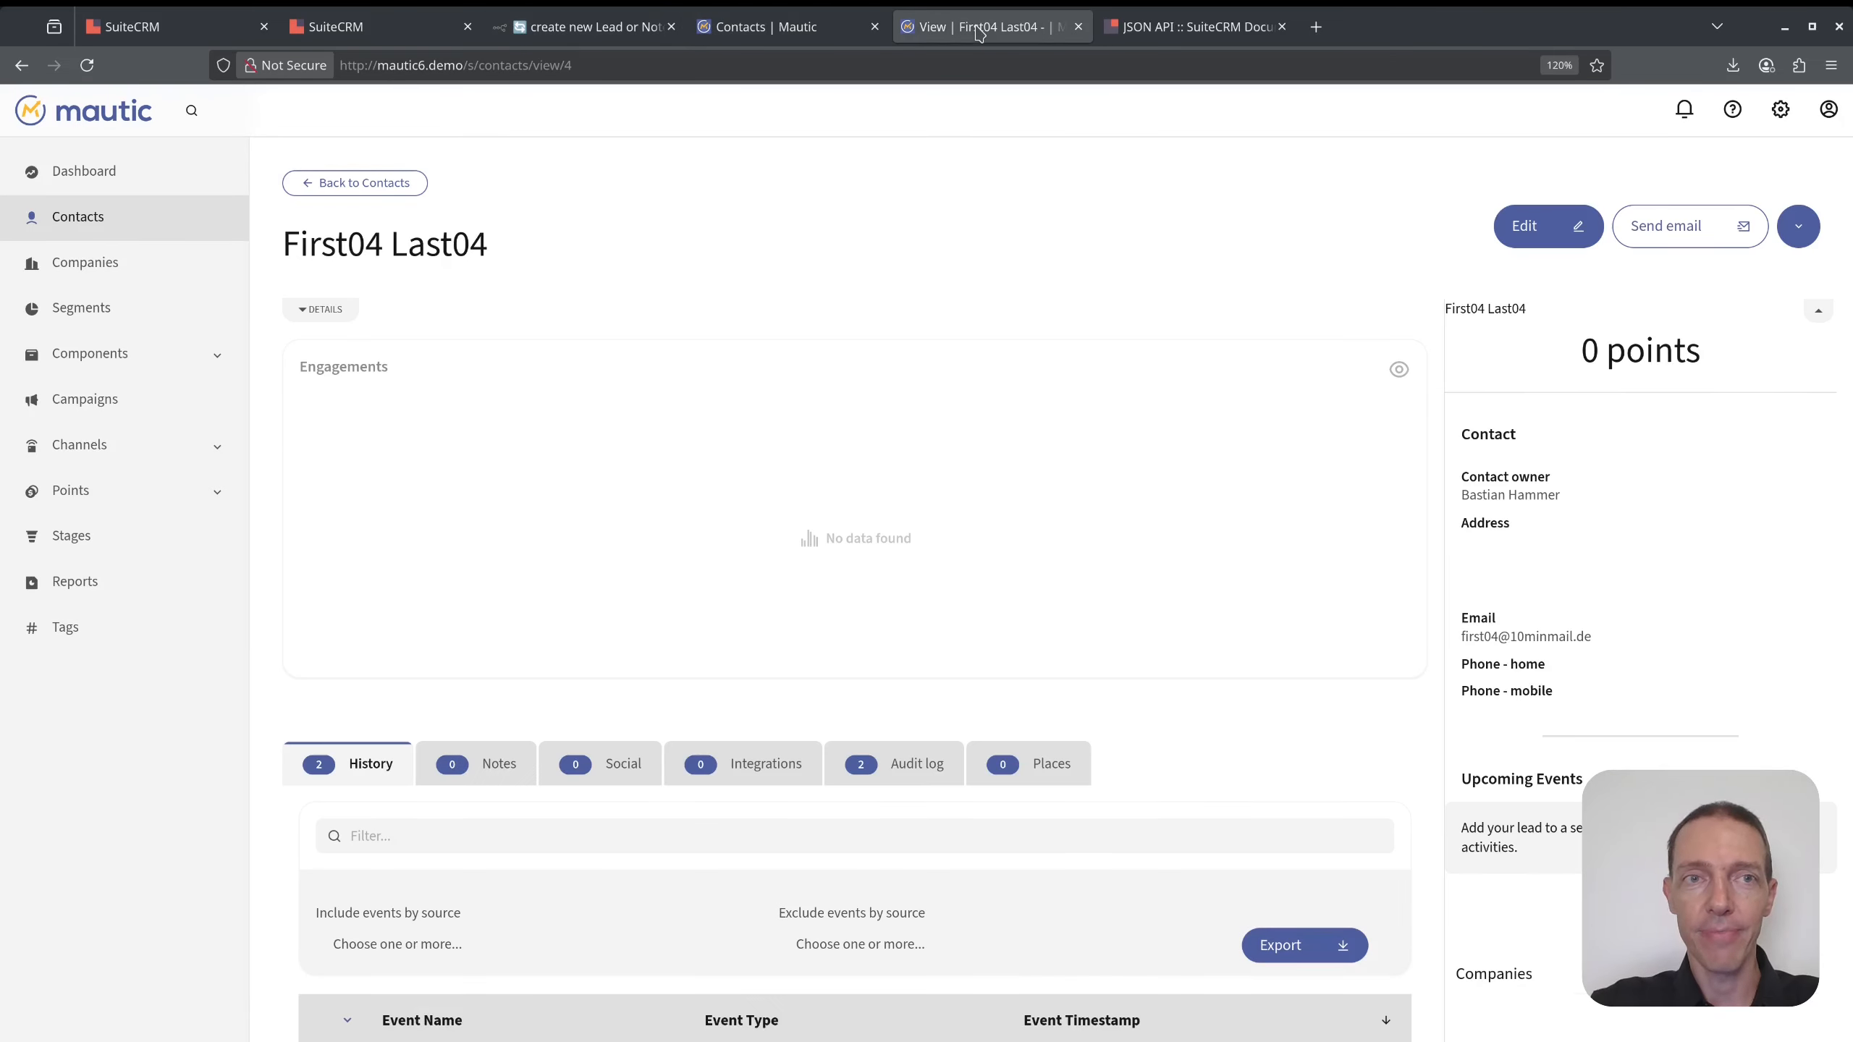
- Search SuiteCRM for the lead's test email address with its number changed from 4 to 5
{"action": "left_click", "coordinate": [224, 37]}
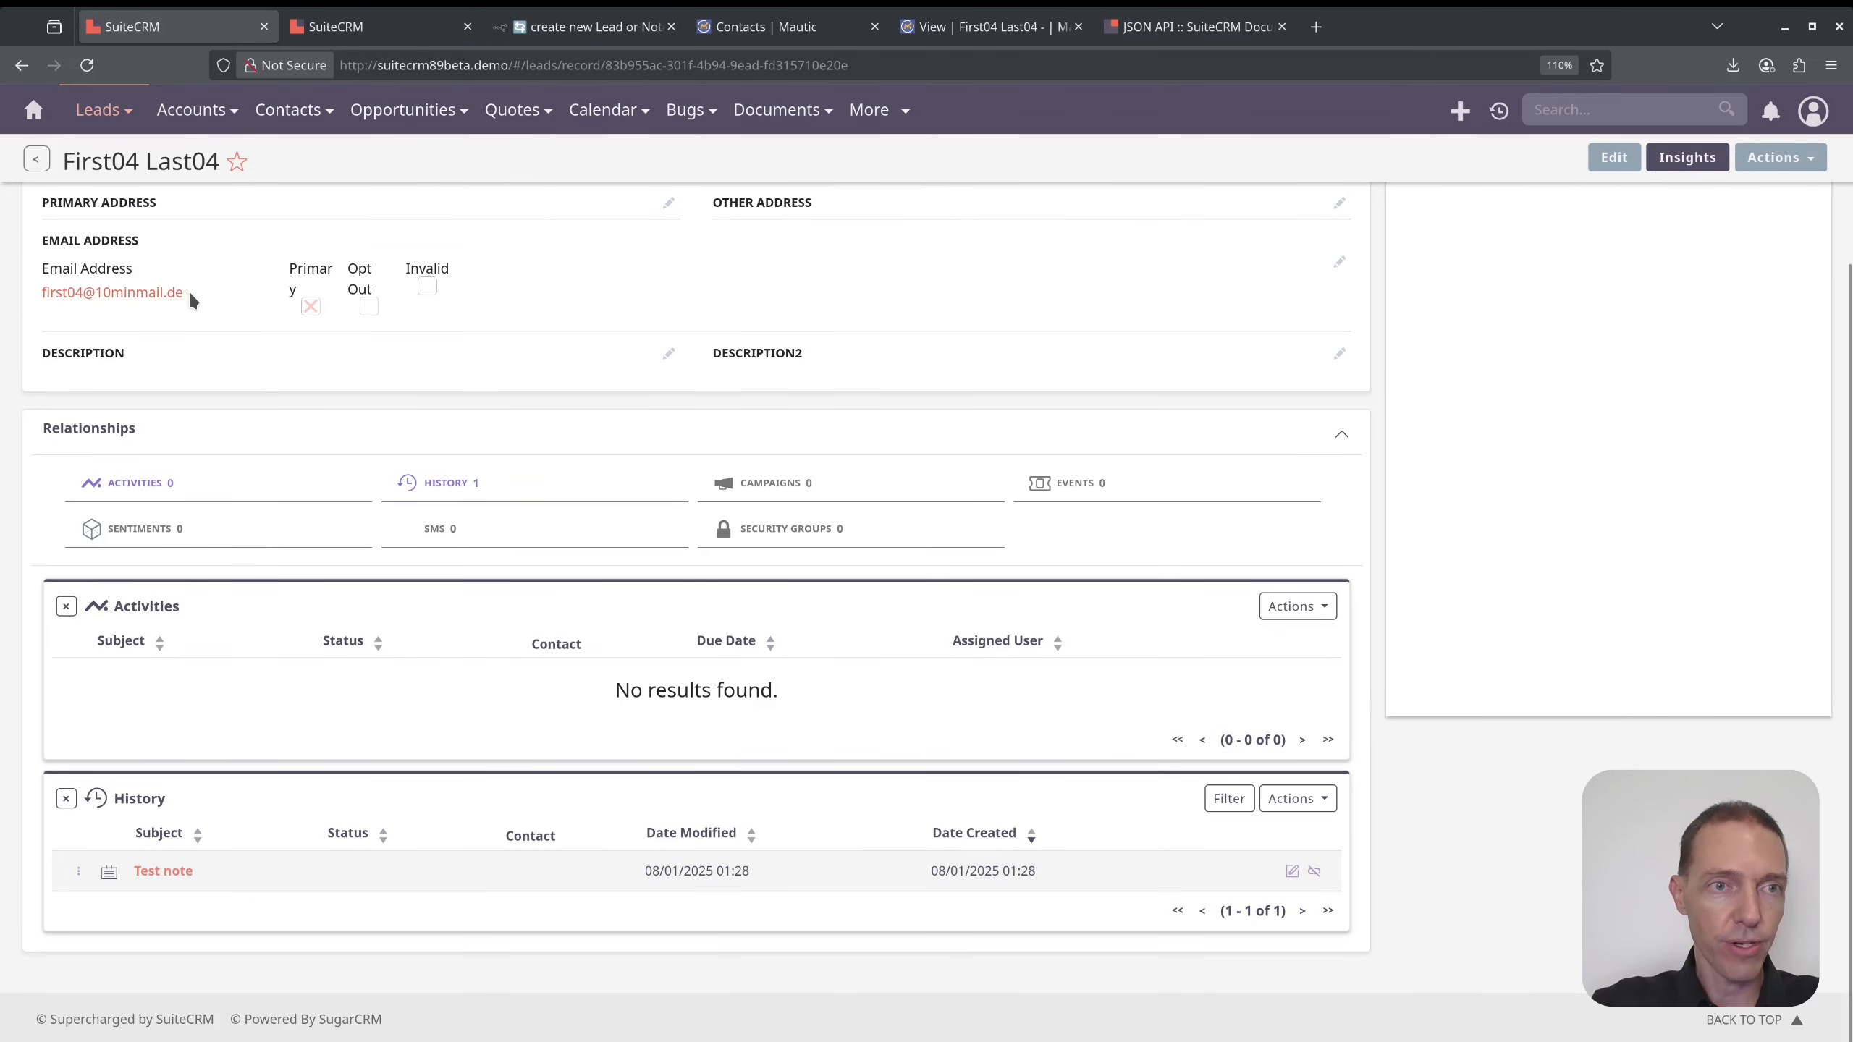
{"action": "left_click_drag", "start_coordinate": [191, 298], "coordinate": [41, 293]}
{"action": "key", "text": "ctrl+c"}
{"action": "scroll", "coordinate": [1604, 117], "scroll_direction": "up", "scroll_amount": 2}
{"action": "left_click", "coordinate": [1604, 109]}
{"action": "key", "text": "ctrl+v"}
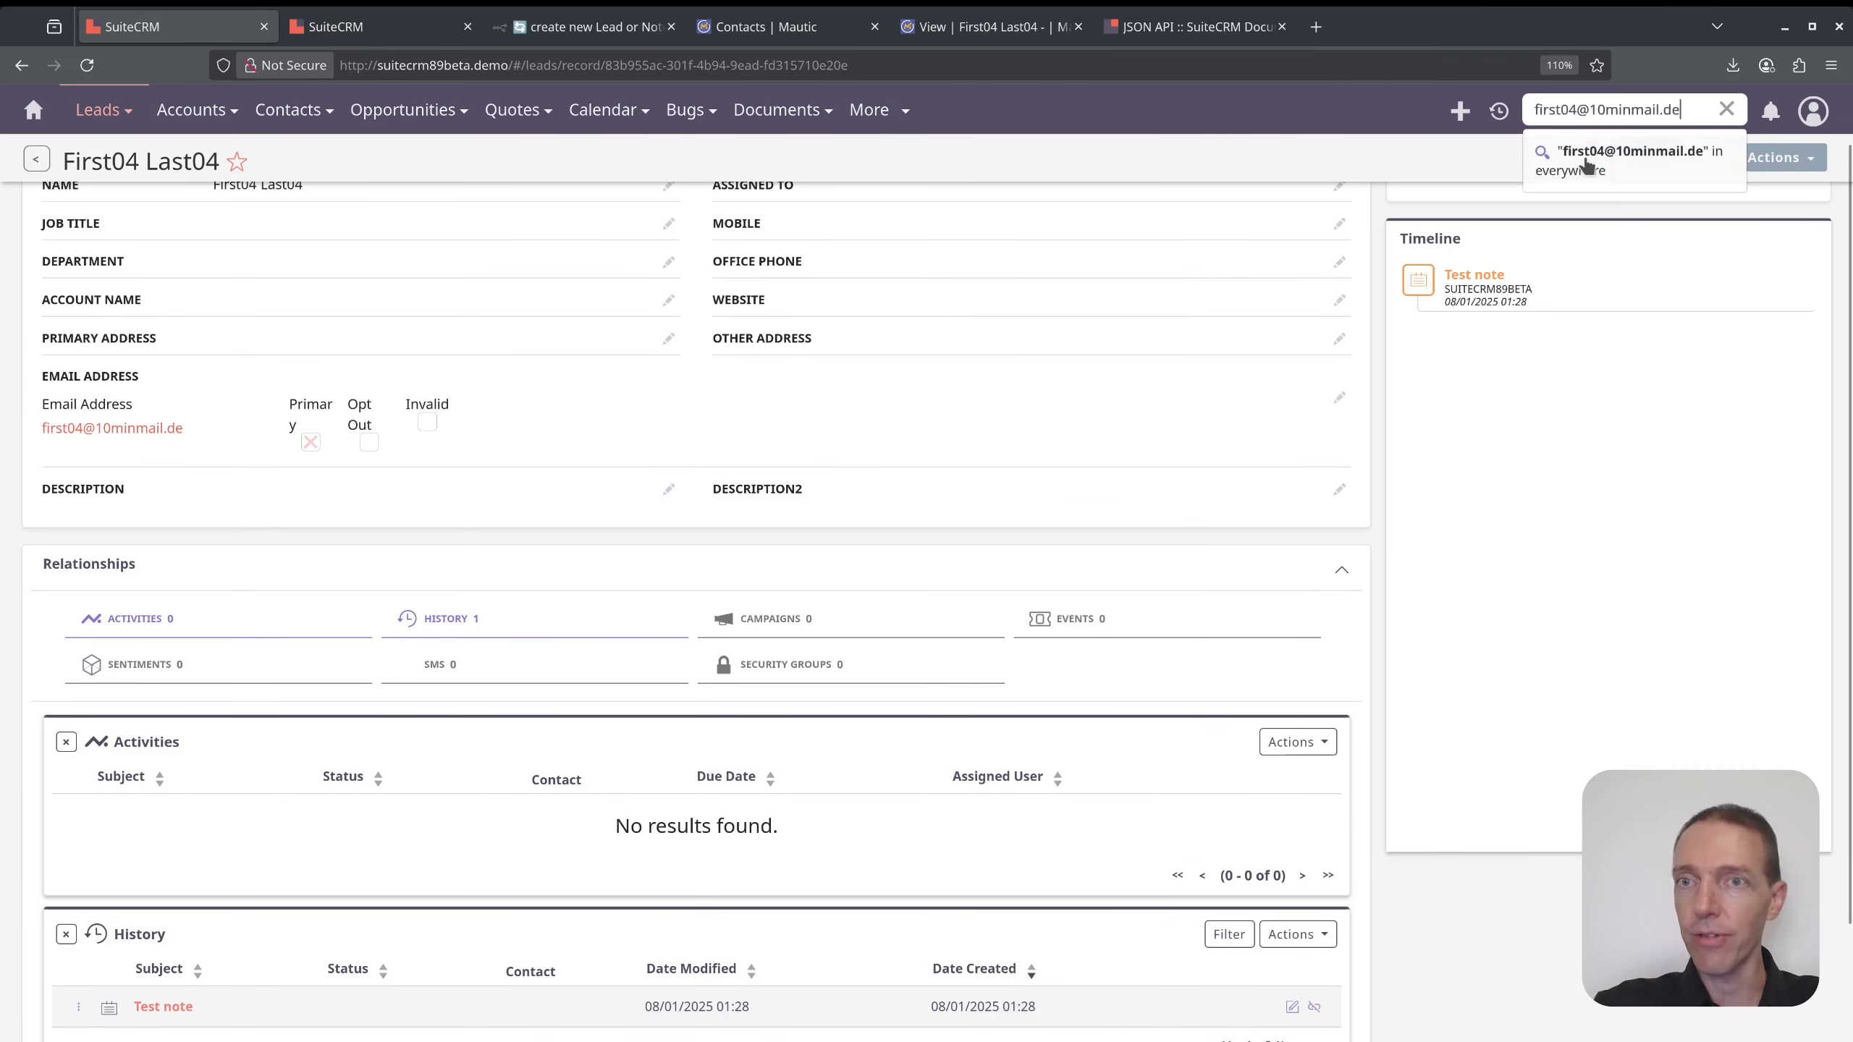
{"action": "key", "text": "Right"}
{"action": "key", "text": "Right"}
{"action": "key", "text": "shift+Right"}
{"action": "key", "text": "Left"}
{"action": "key", "text": "shift+Left"}
{"action": "type", "text": "5"}
{"action": "key", "text": "Return"}
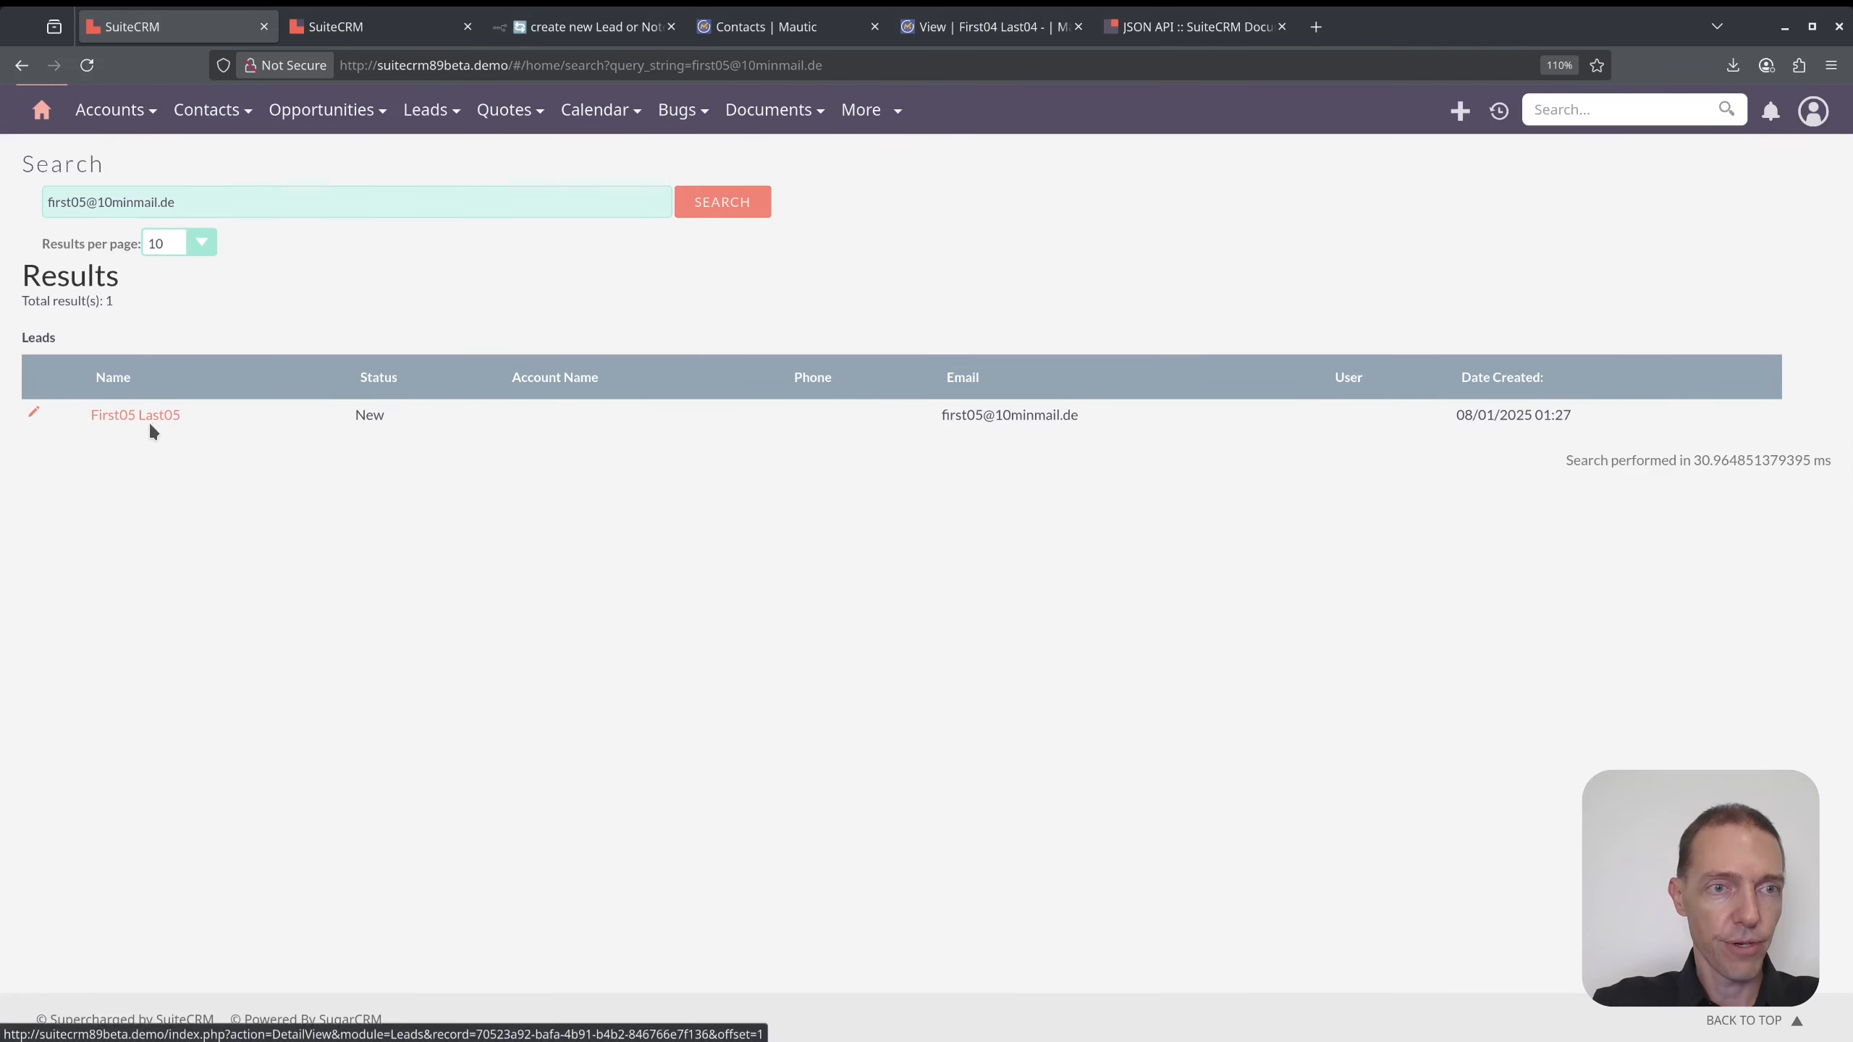
- Open the First05 Last05 lead, confirm it has no history, and select its record id
{"action": "left_click", "coordinate": [151, 426]}
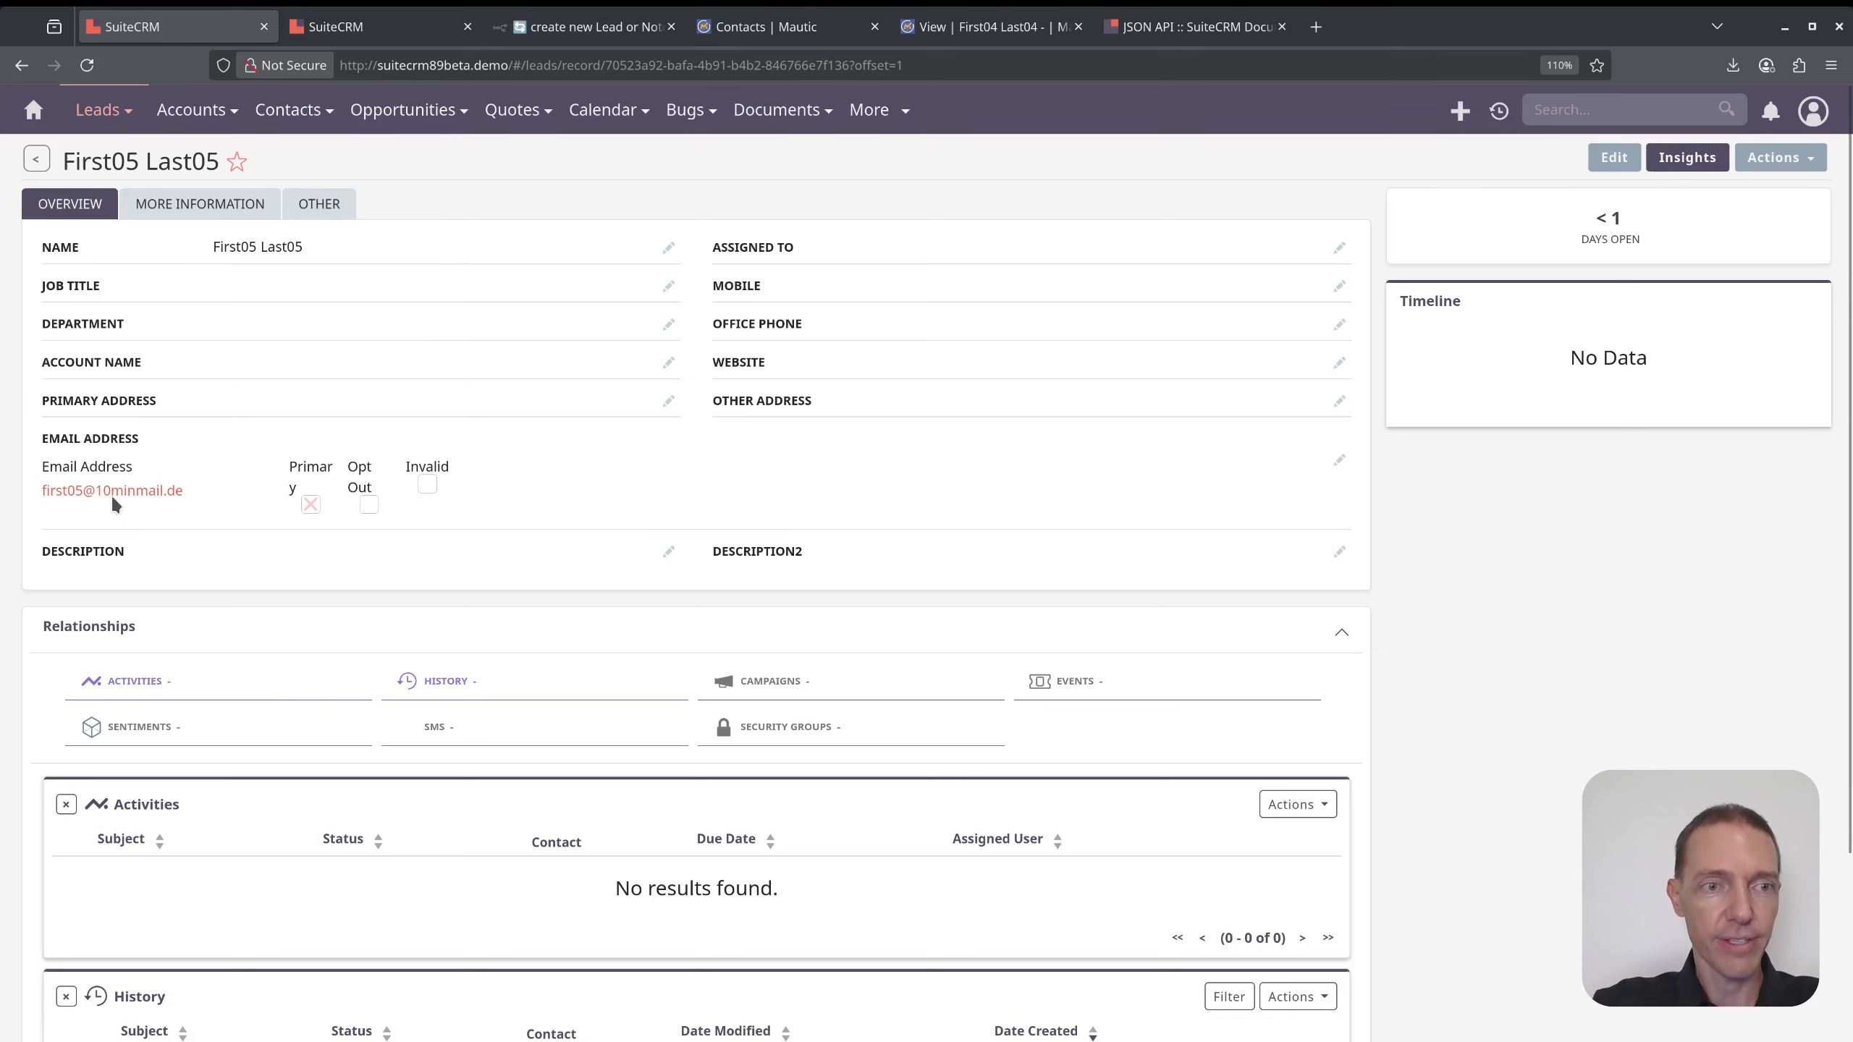
{"action": "left_click_drag", "start_coordinate": [184, 493], "coordinate": [45, 495]}
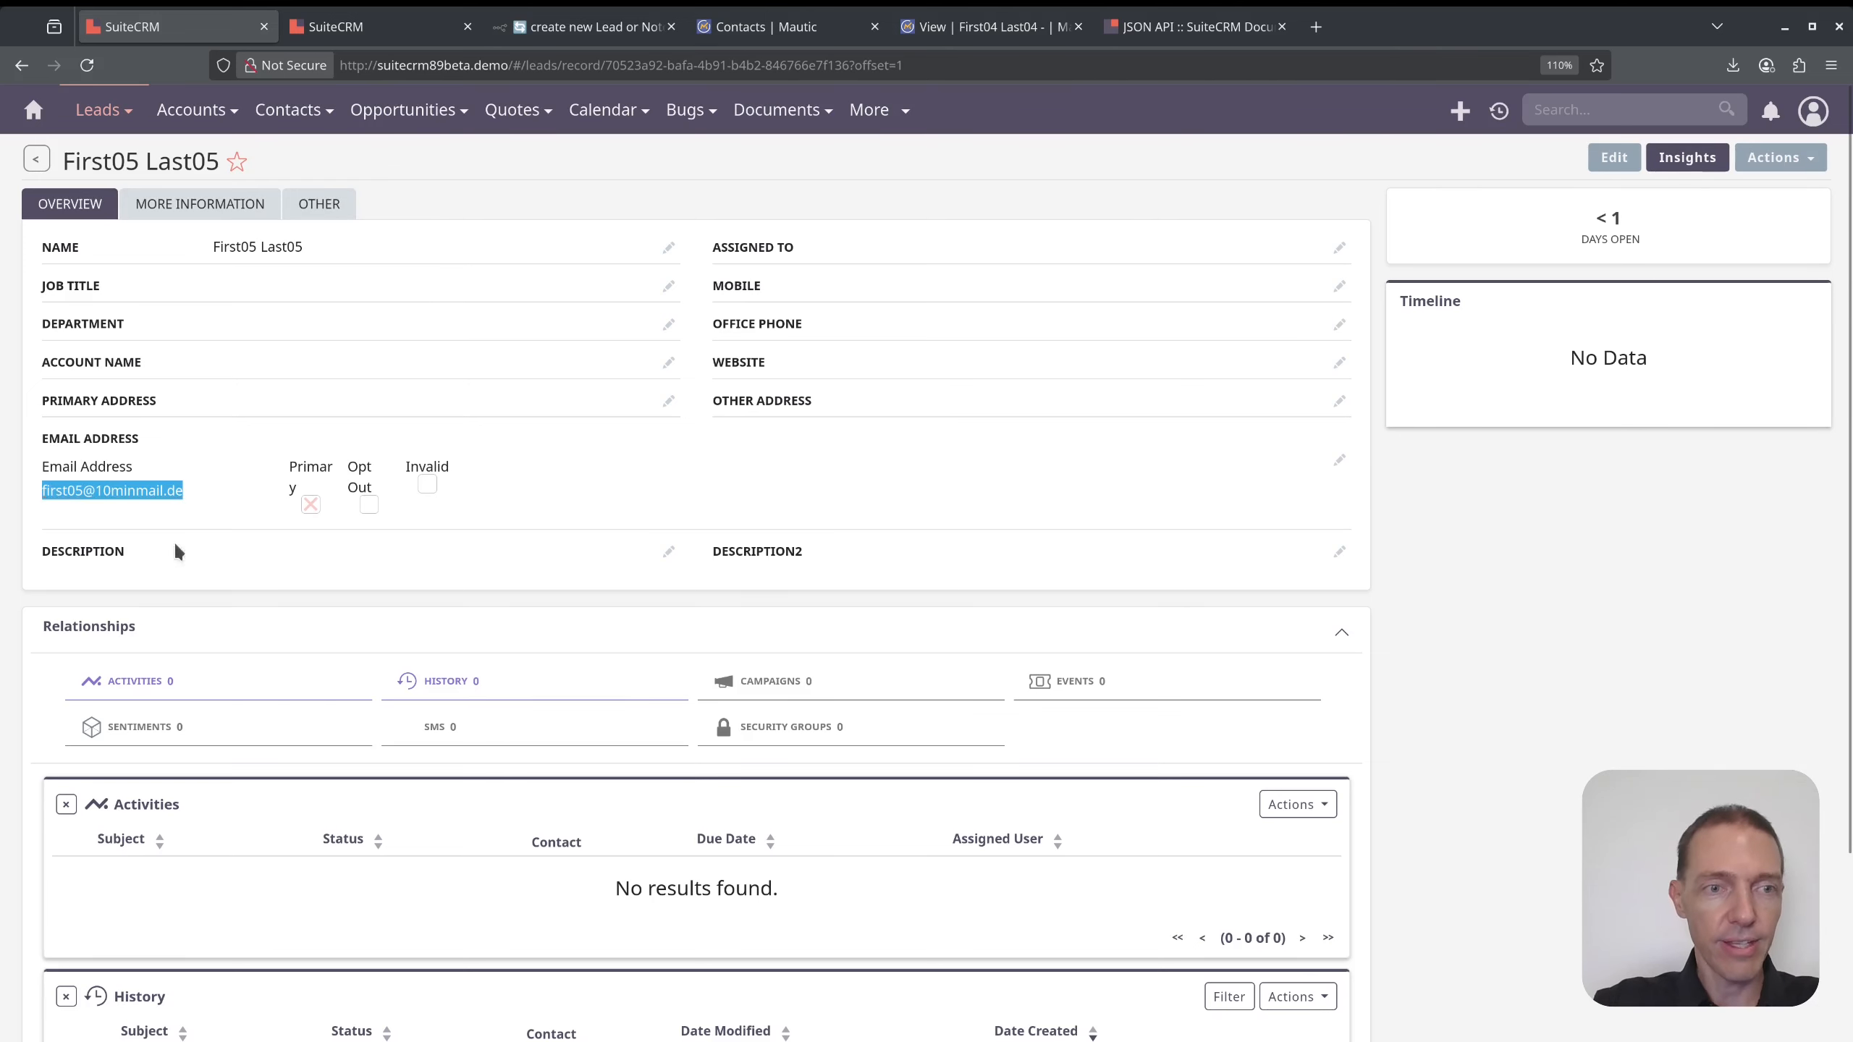
{"action": "left_click_drag", "start_coordinate": [607, 69], "coordinate": [997, 67]}
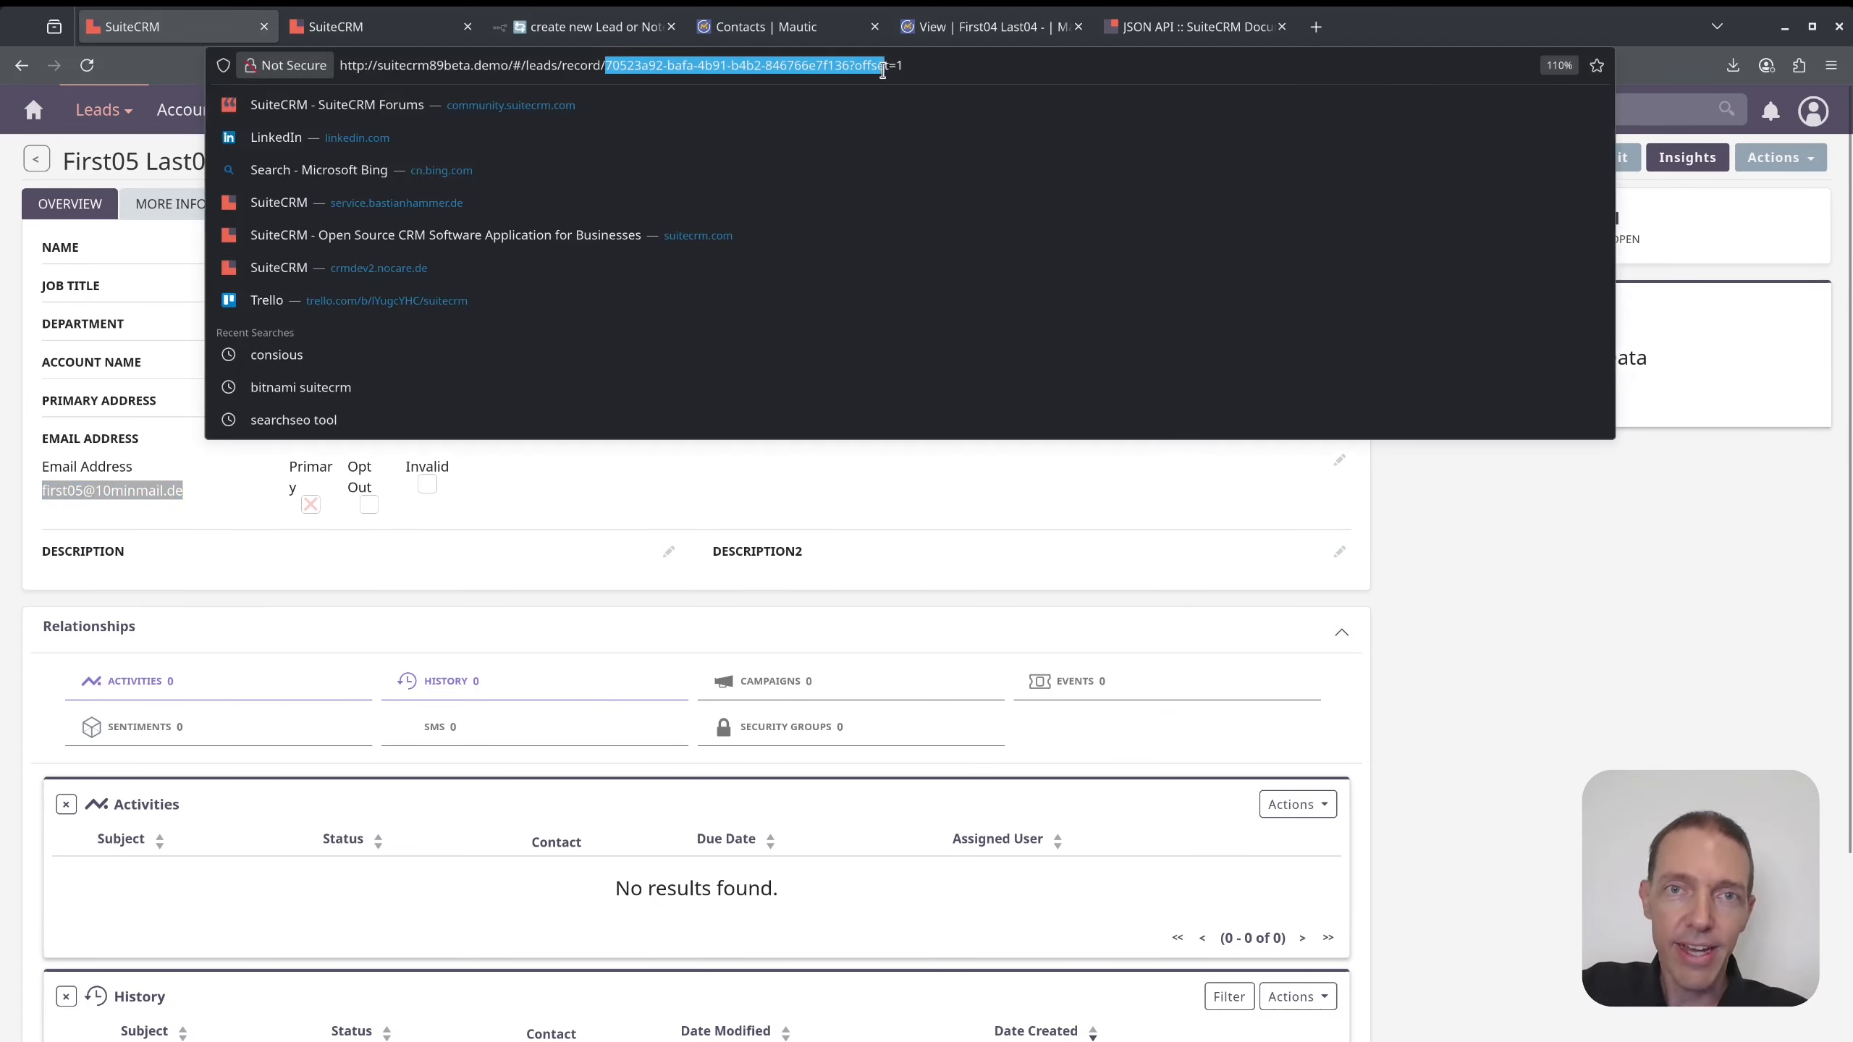
{"action": "left_click", "coordinate": [997, 66]}
{"action": "left_click", "coordinate": [564, 31]}
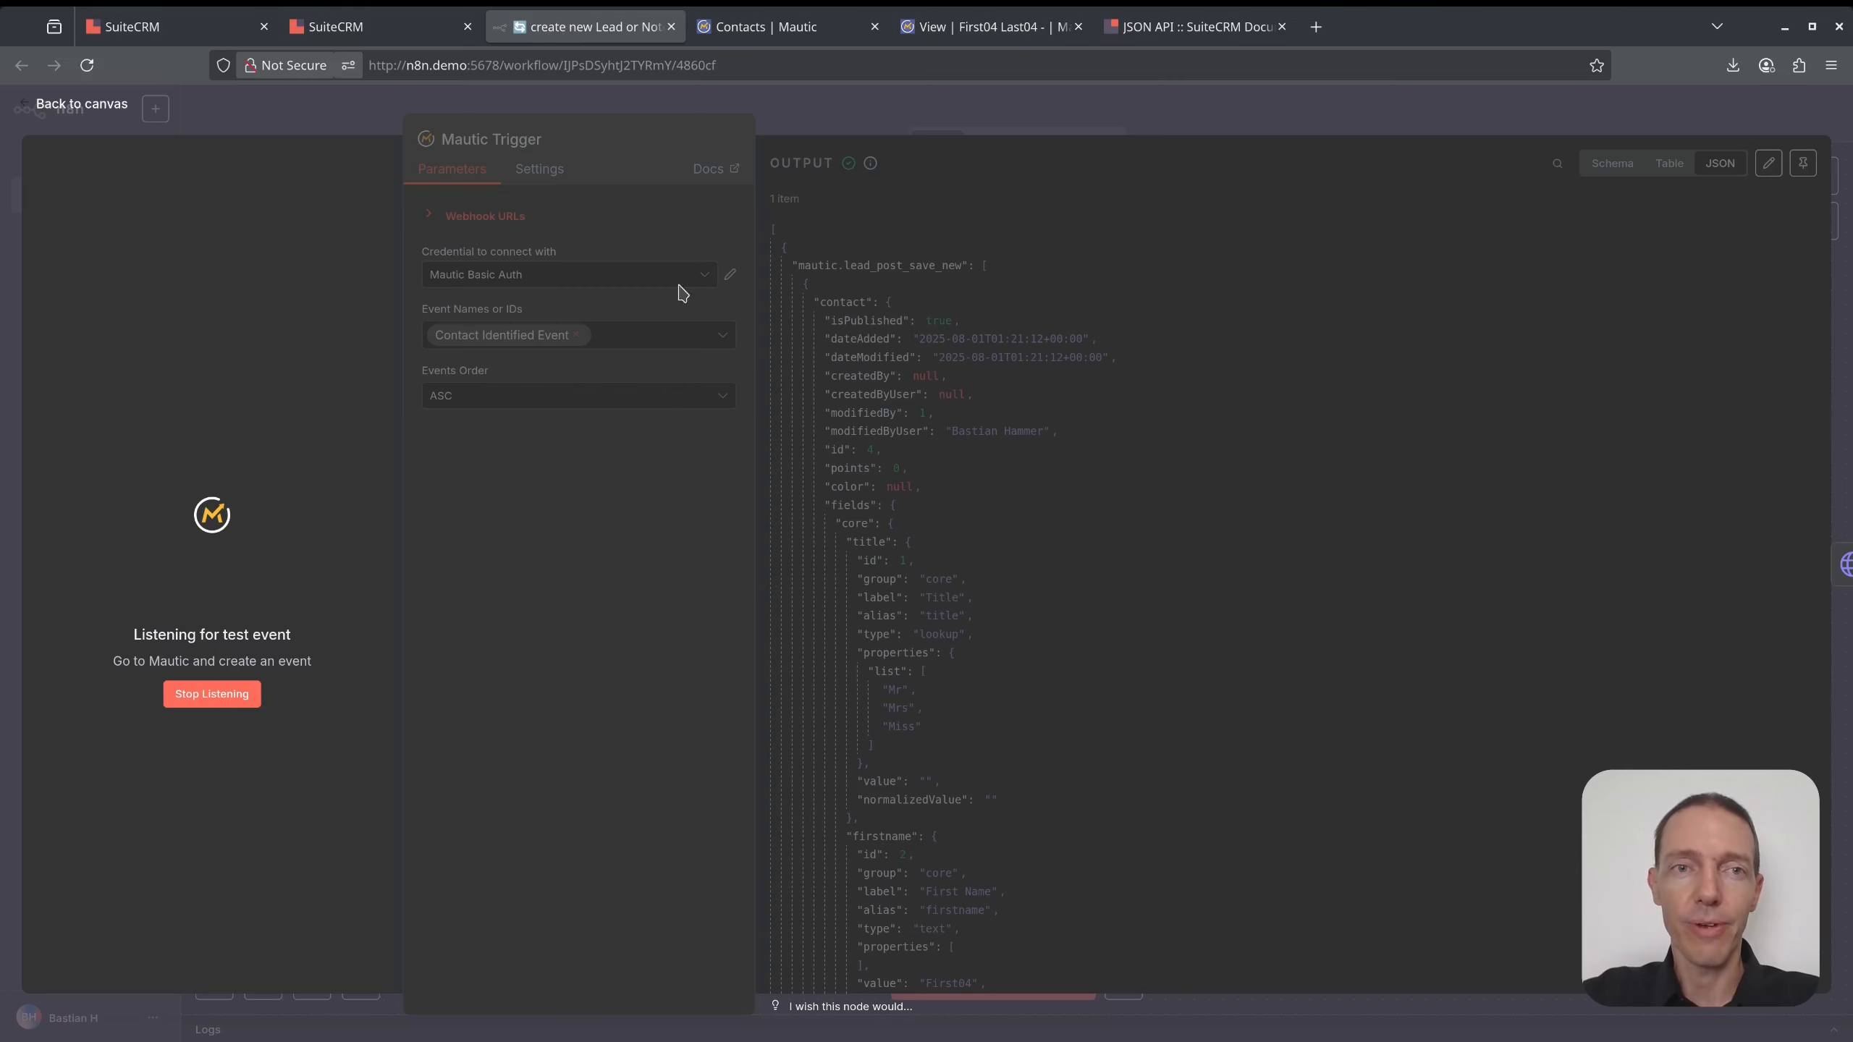
- Start a new Mautic contact and paste the test e-mail address into it
{"action": "left_click", "coordinate": [770, 29]}
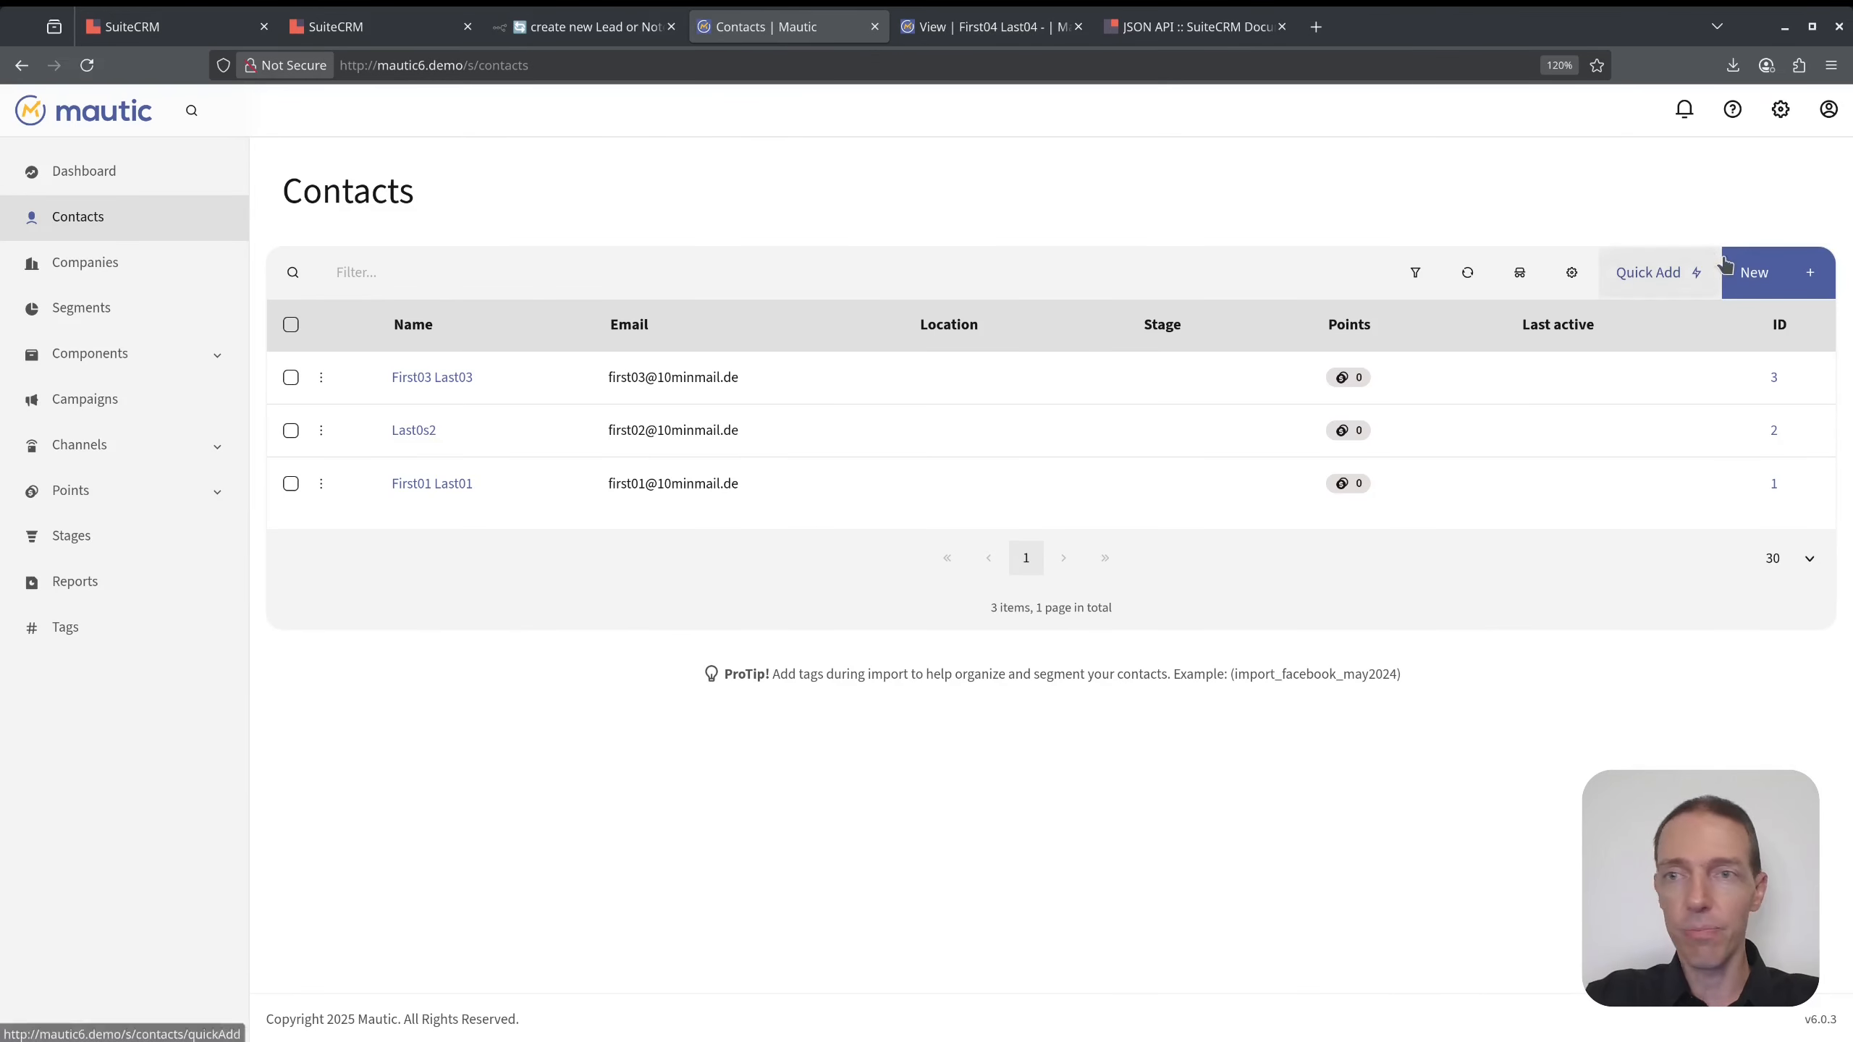
{"action": "left_click", "coordinate": [1757, 274]}
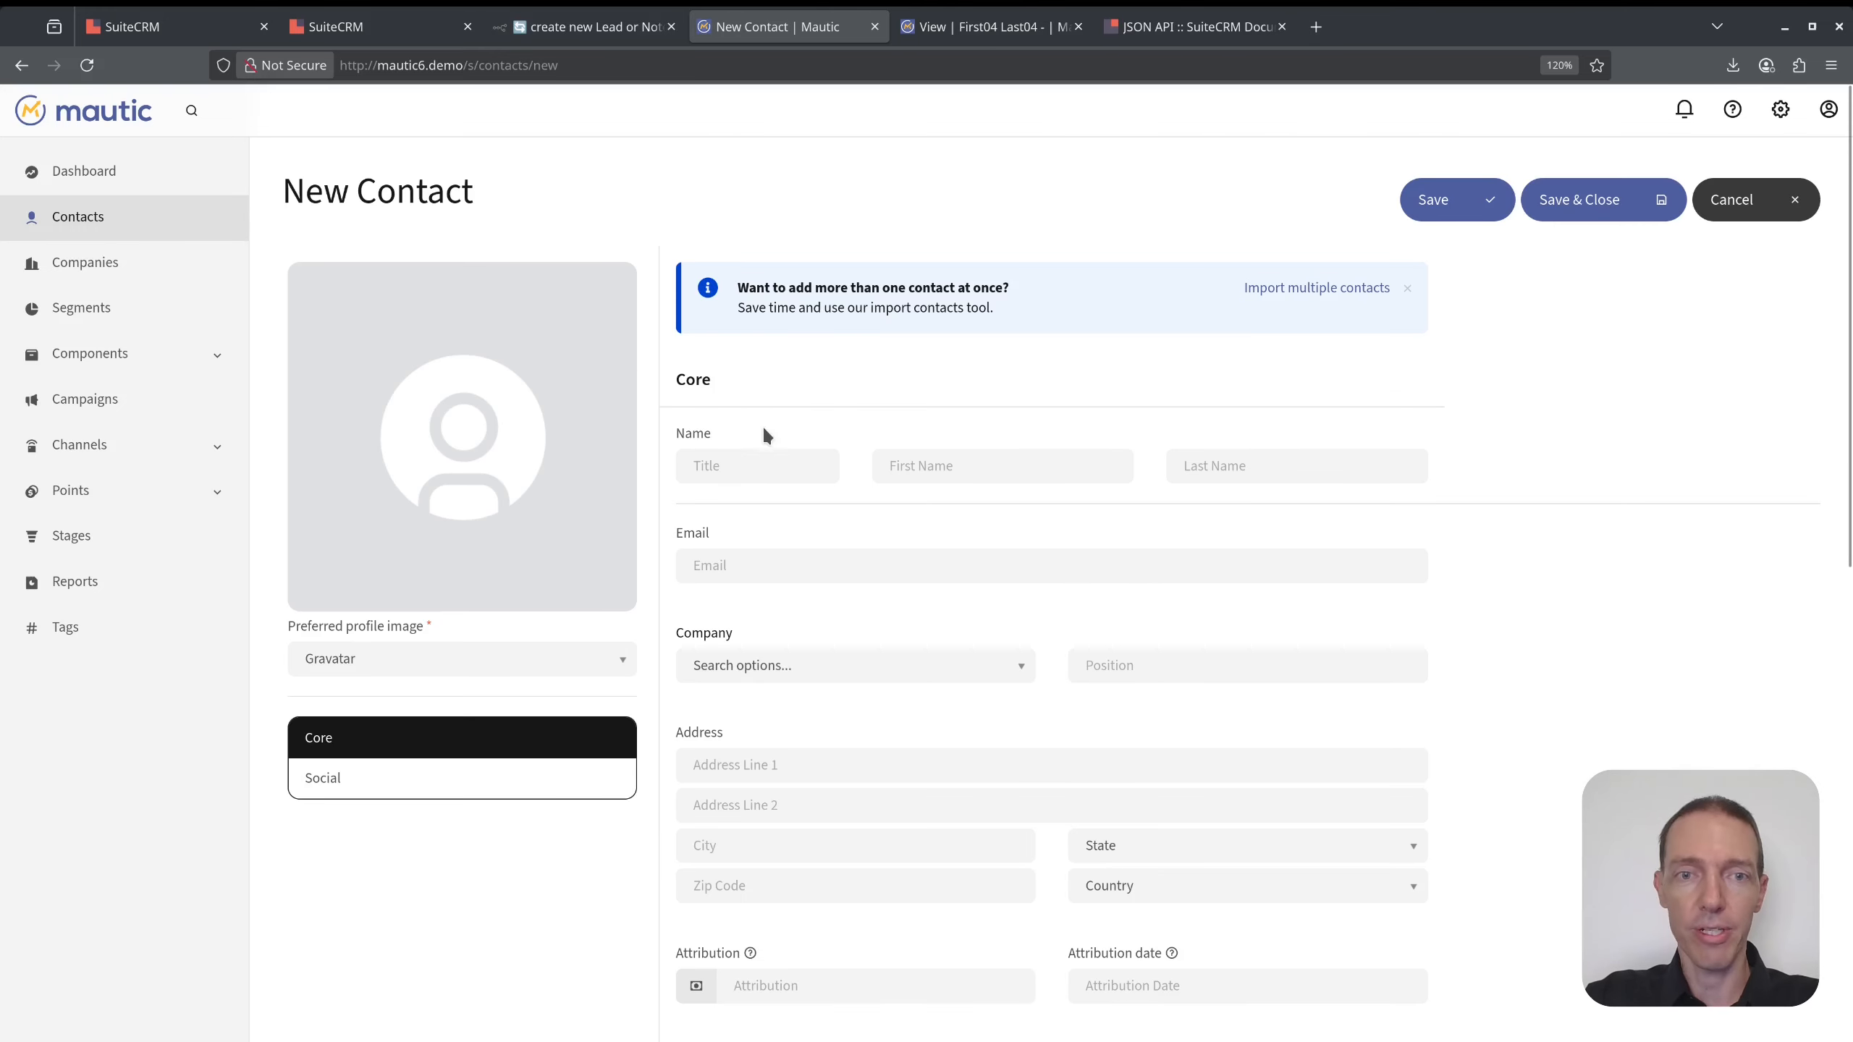
{"action": "left_click", "coordinate": [907, 561]}
{"action": "key", "text": "ctrl+v"}
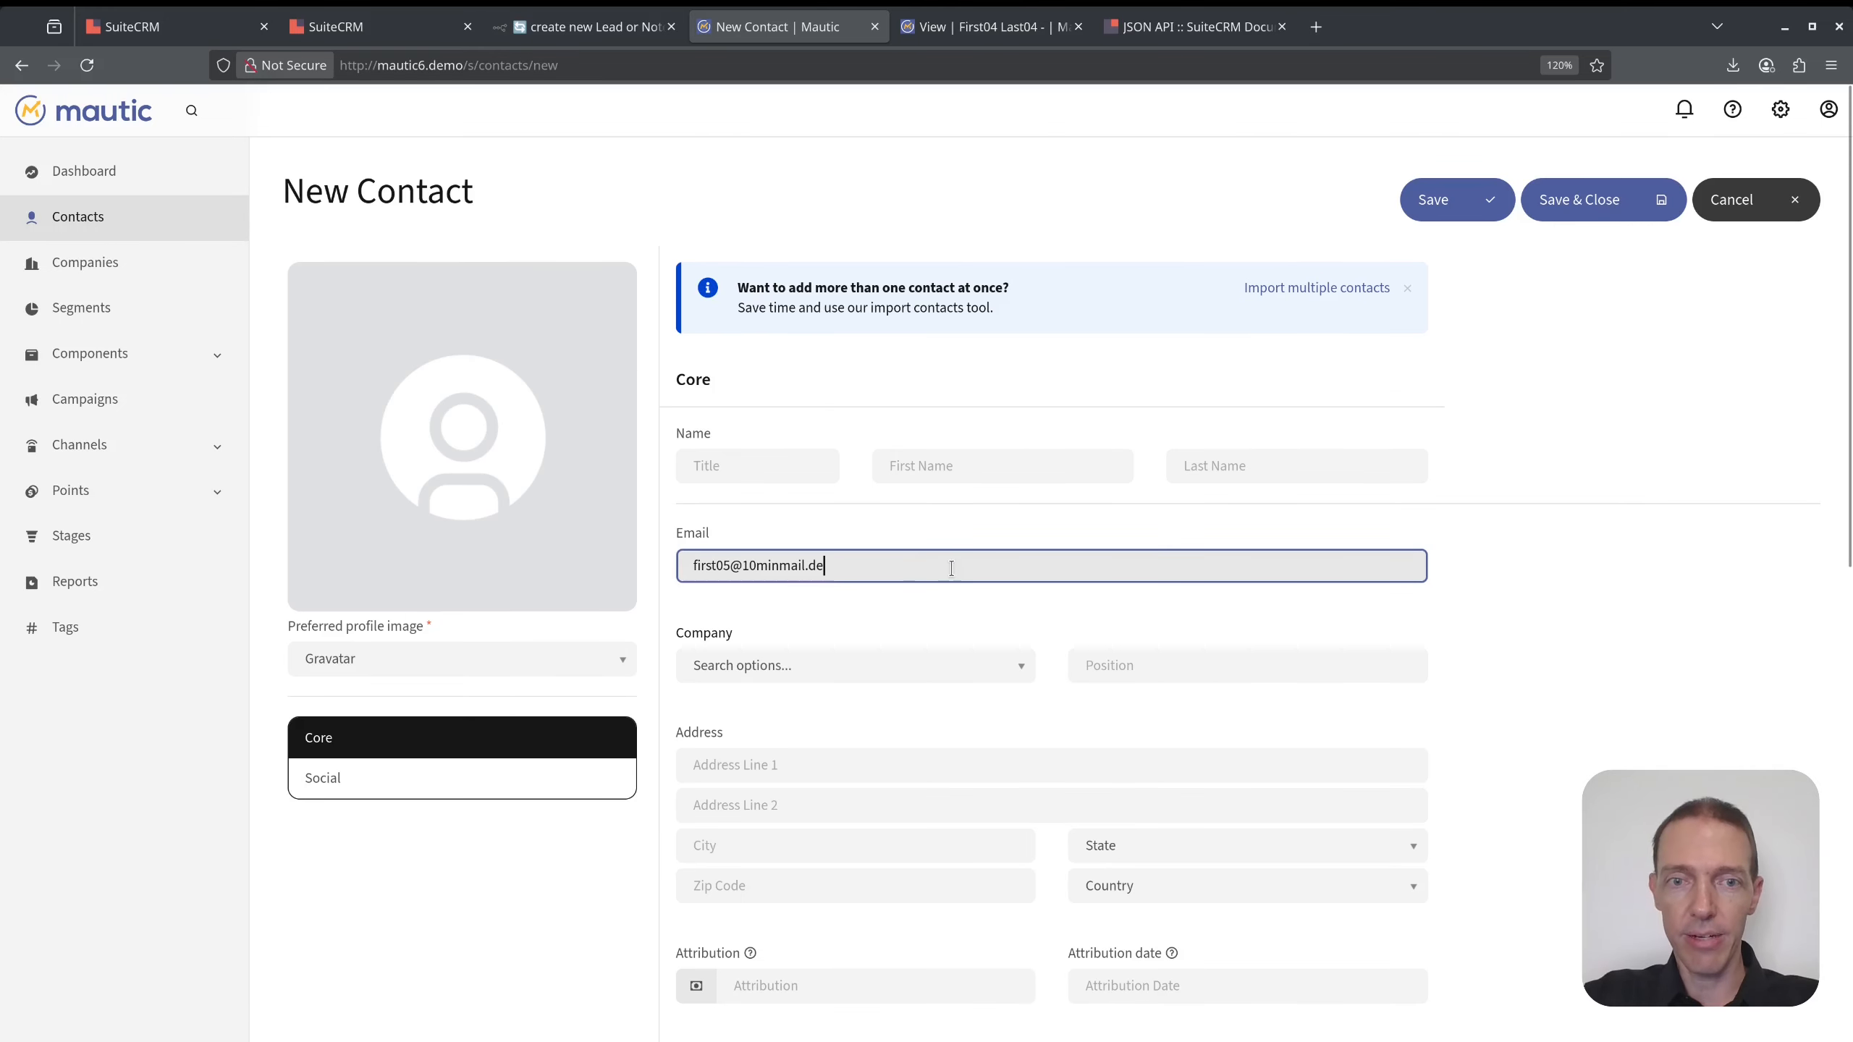
{"action": "key", "text": "Home"}
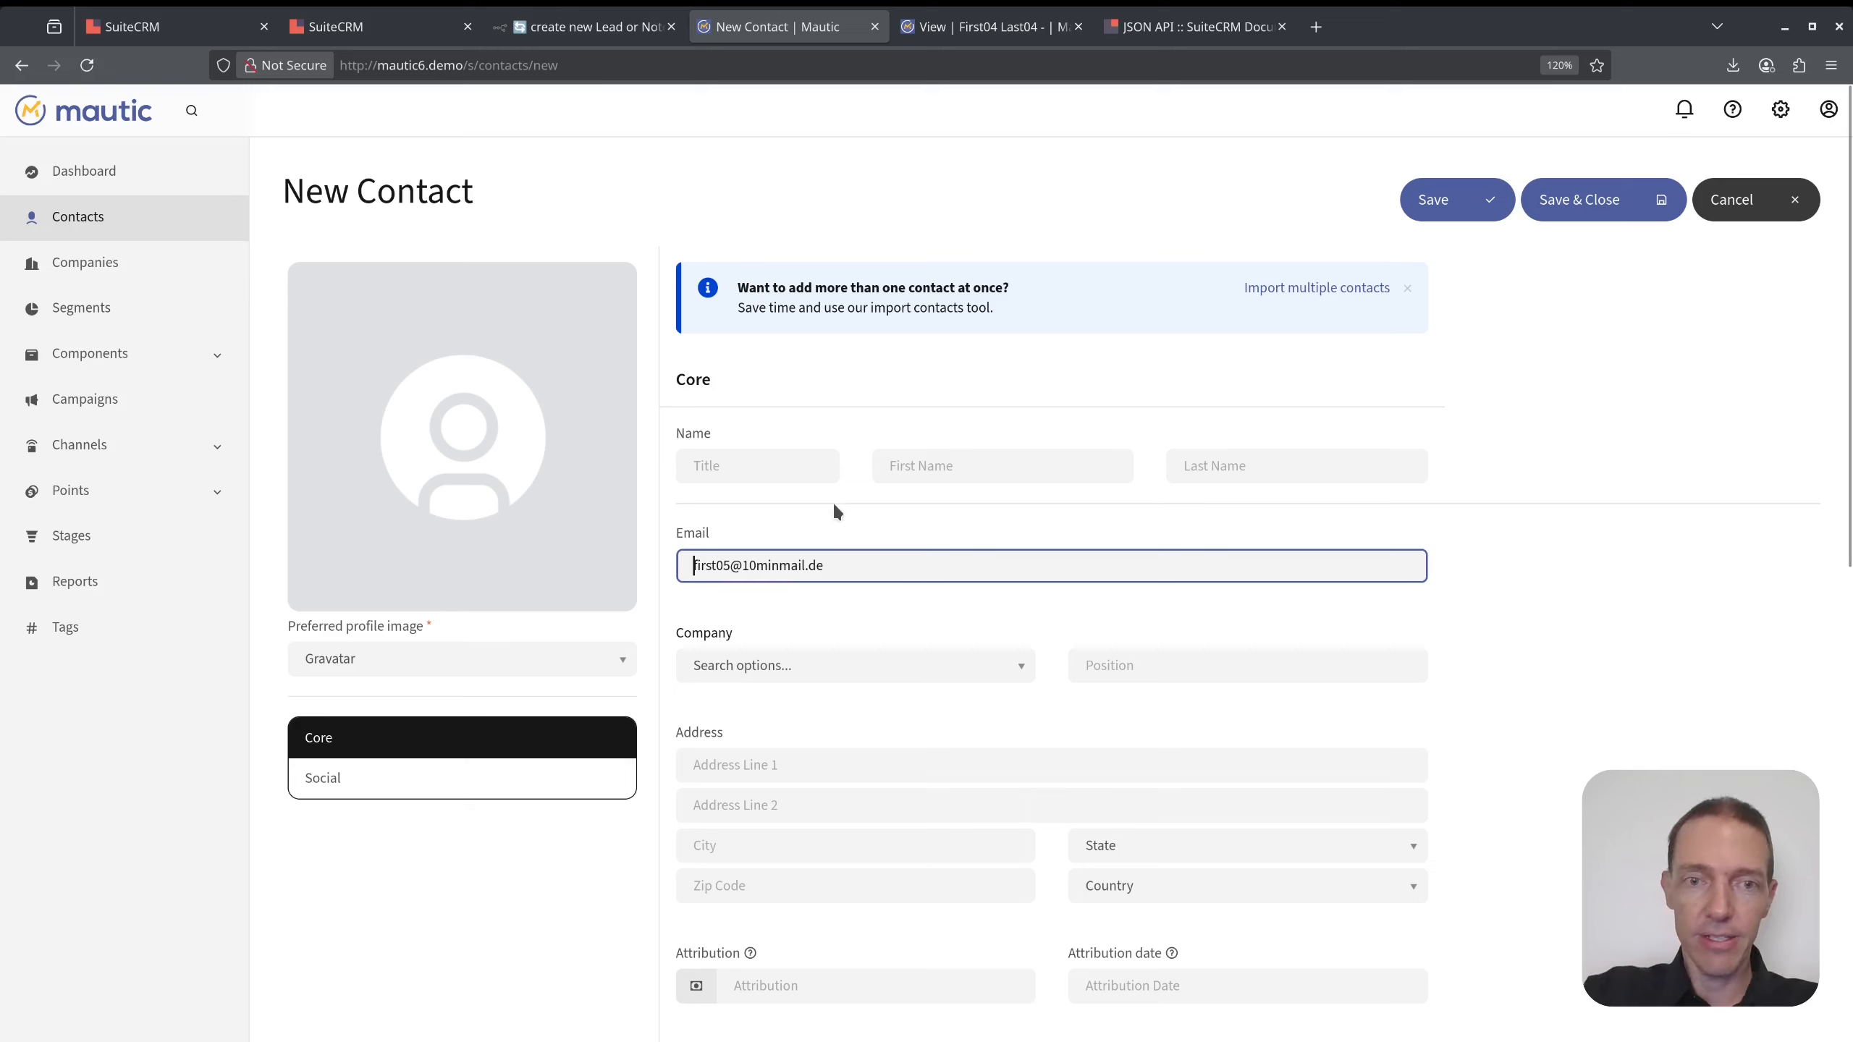
- Name the contact First05 Last05 and save it
{"action": "left_click", "coordinate": [921, 467]}
{"action": "type", "text": "First0"}
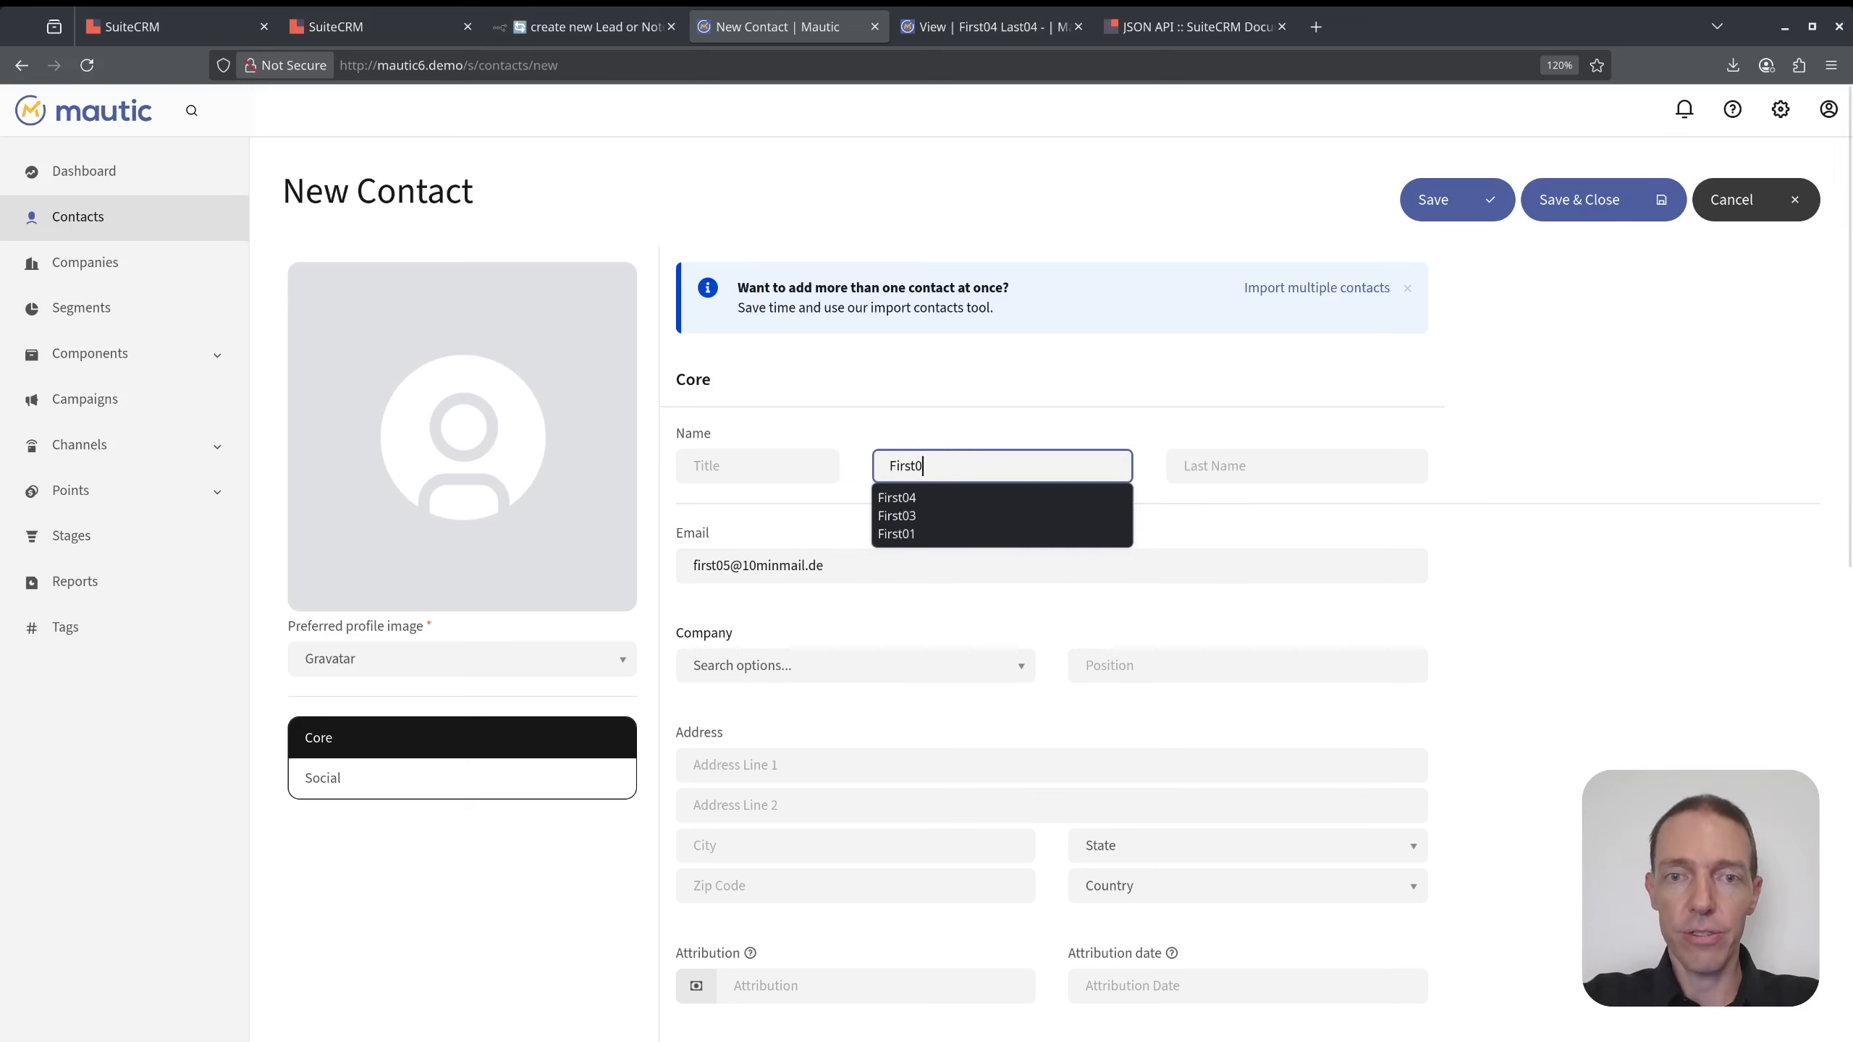
{"action": "type", "text": "5"}
{"action": "key", "text": "Tab"}
{"action": "type", "text": "First05"}
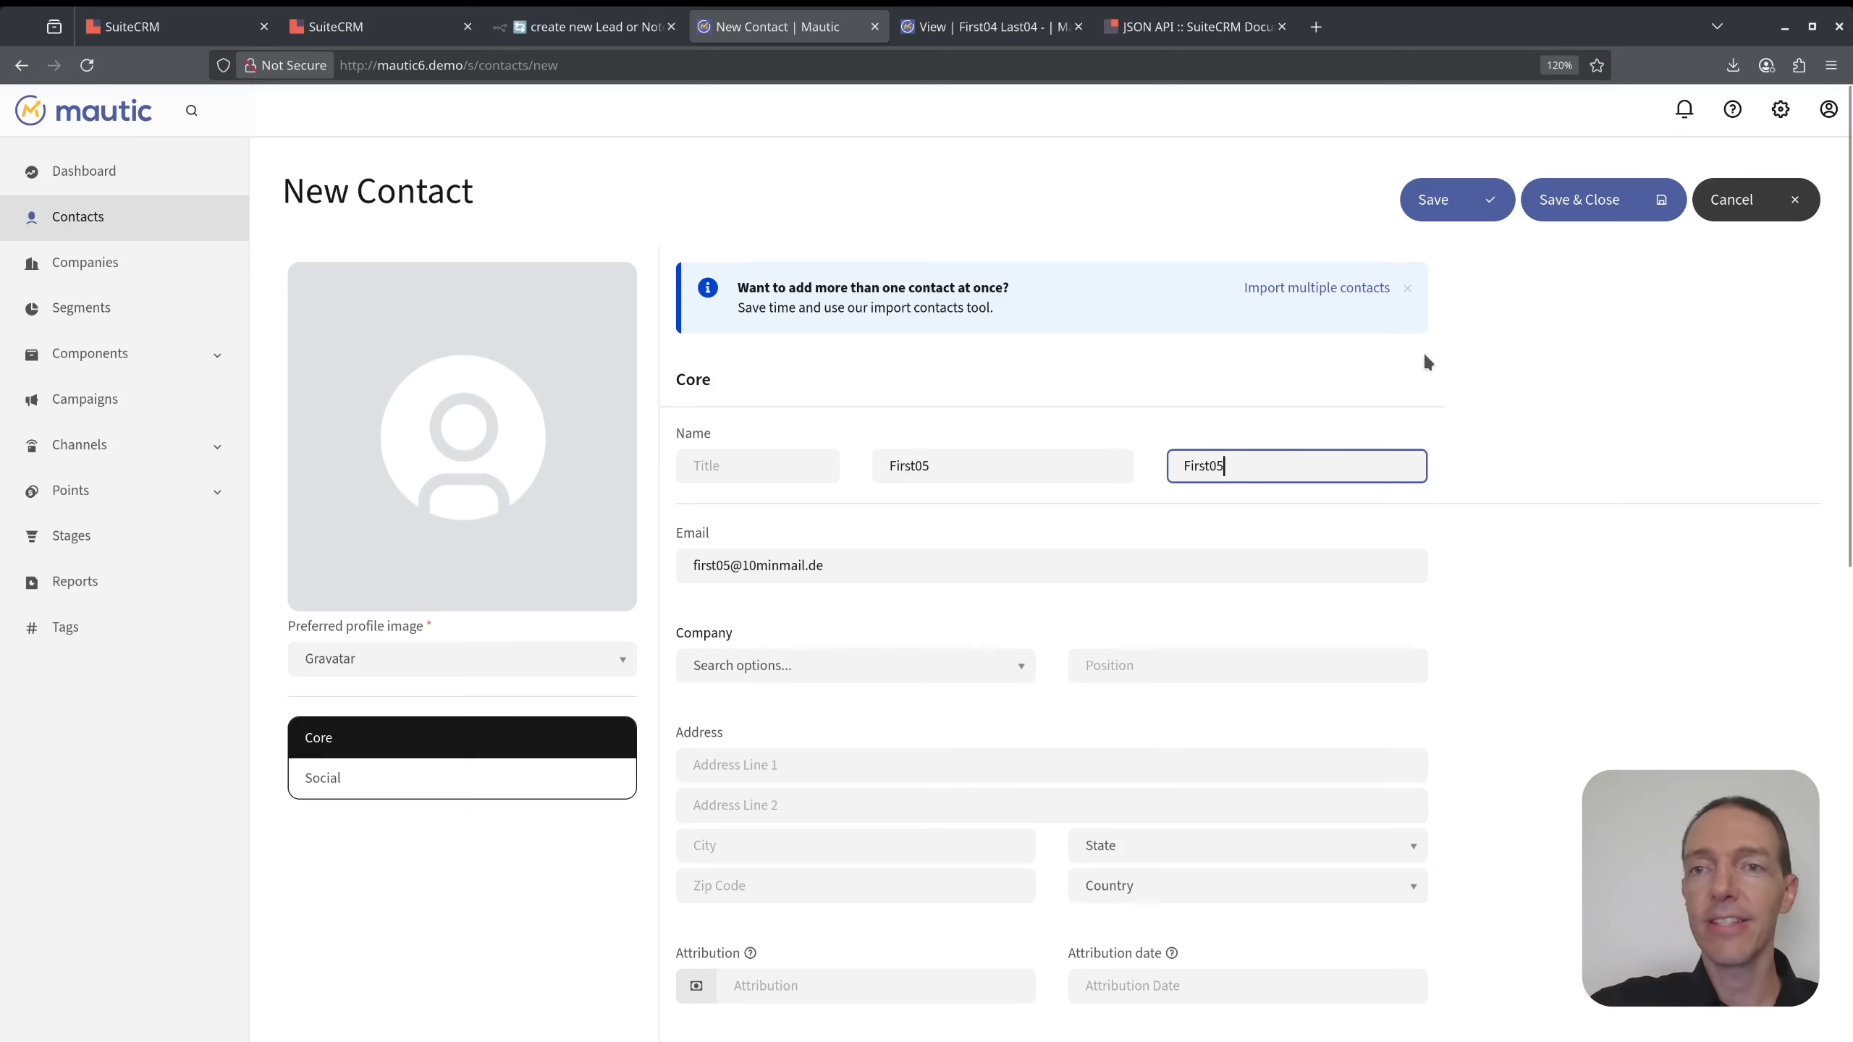
{"action": "left_click_drag", "start_coordinate": [1242, 461], "coordinate": [1147, 462]}
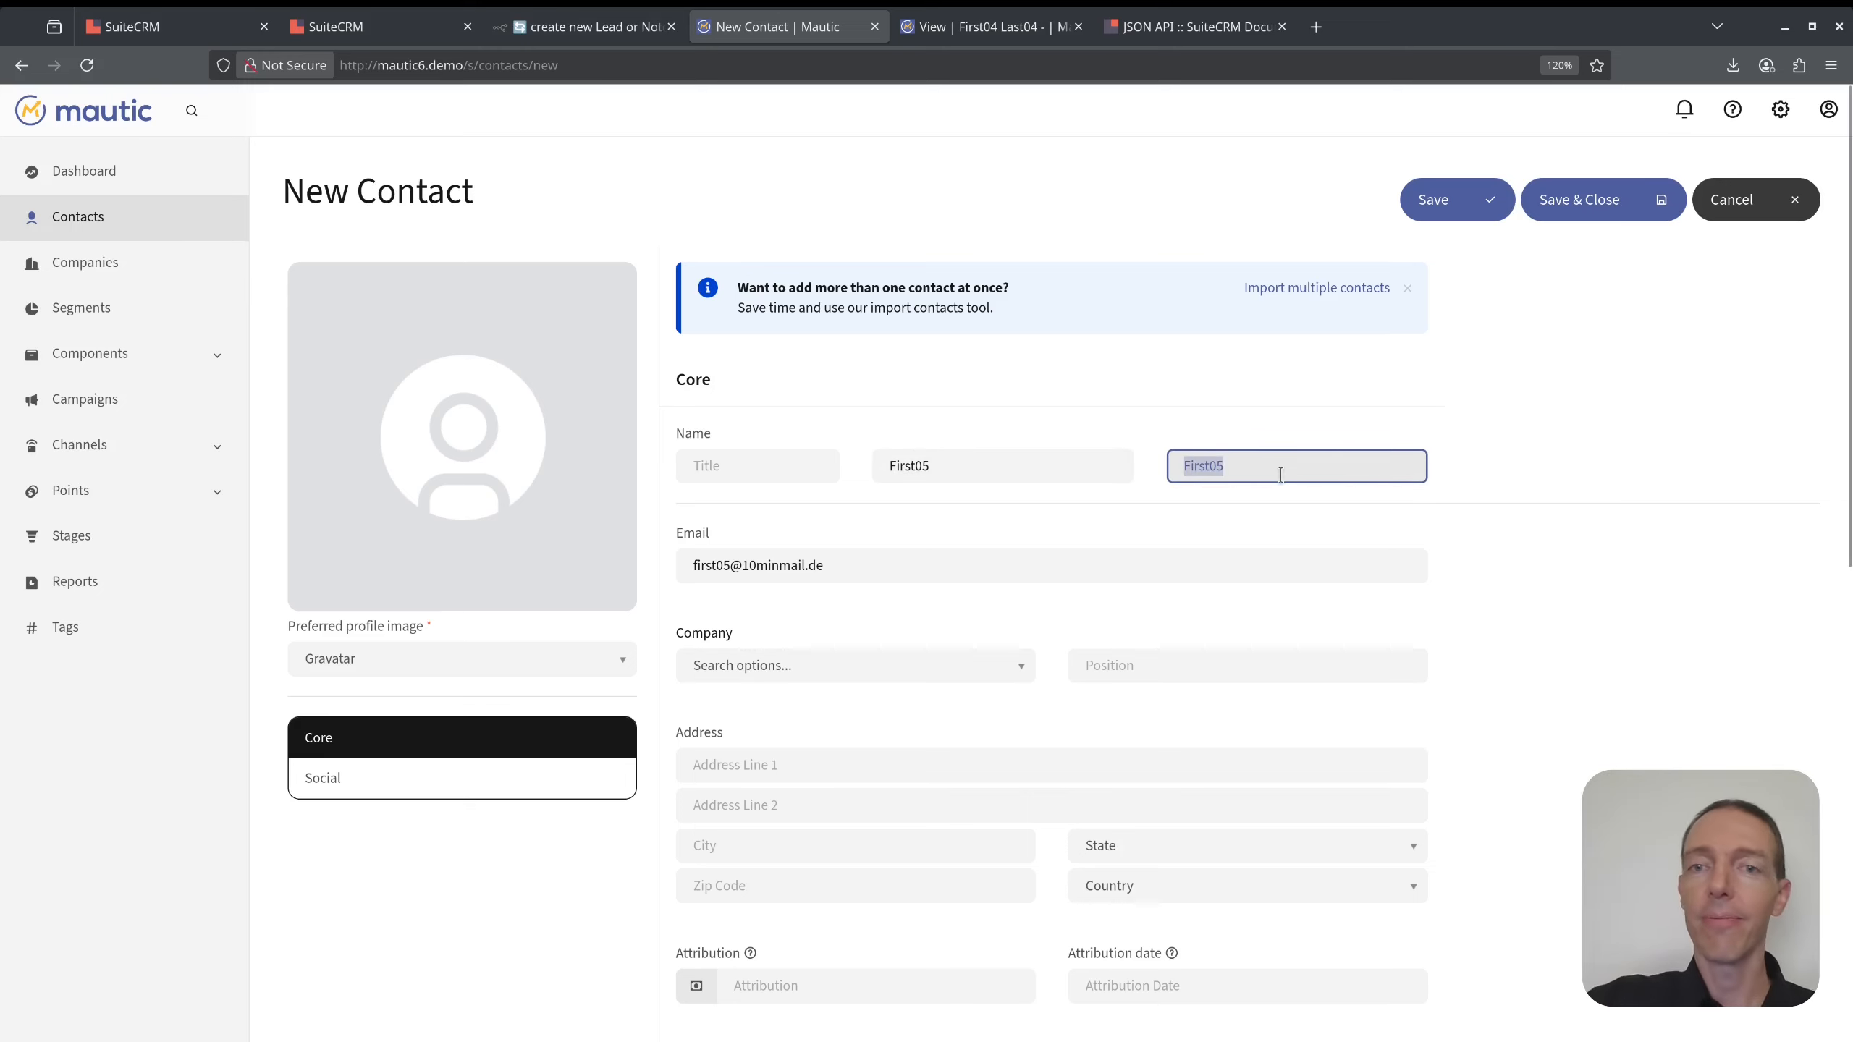
{"action": "type", "text": "Last05"}
{"action": "left_click", "coordinate": [1575, 206]}
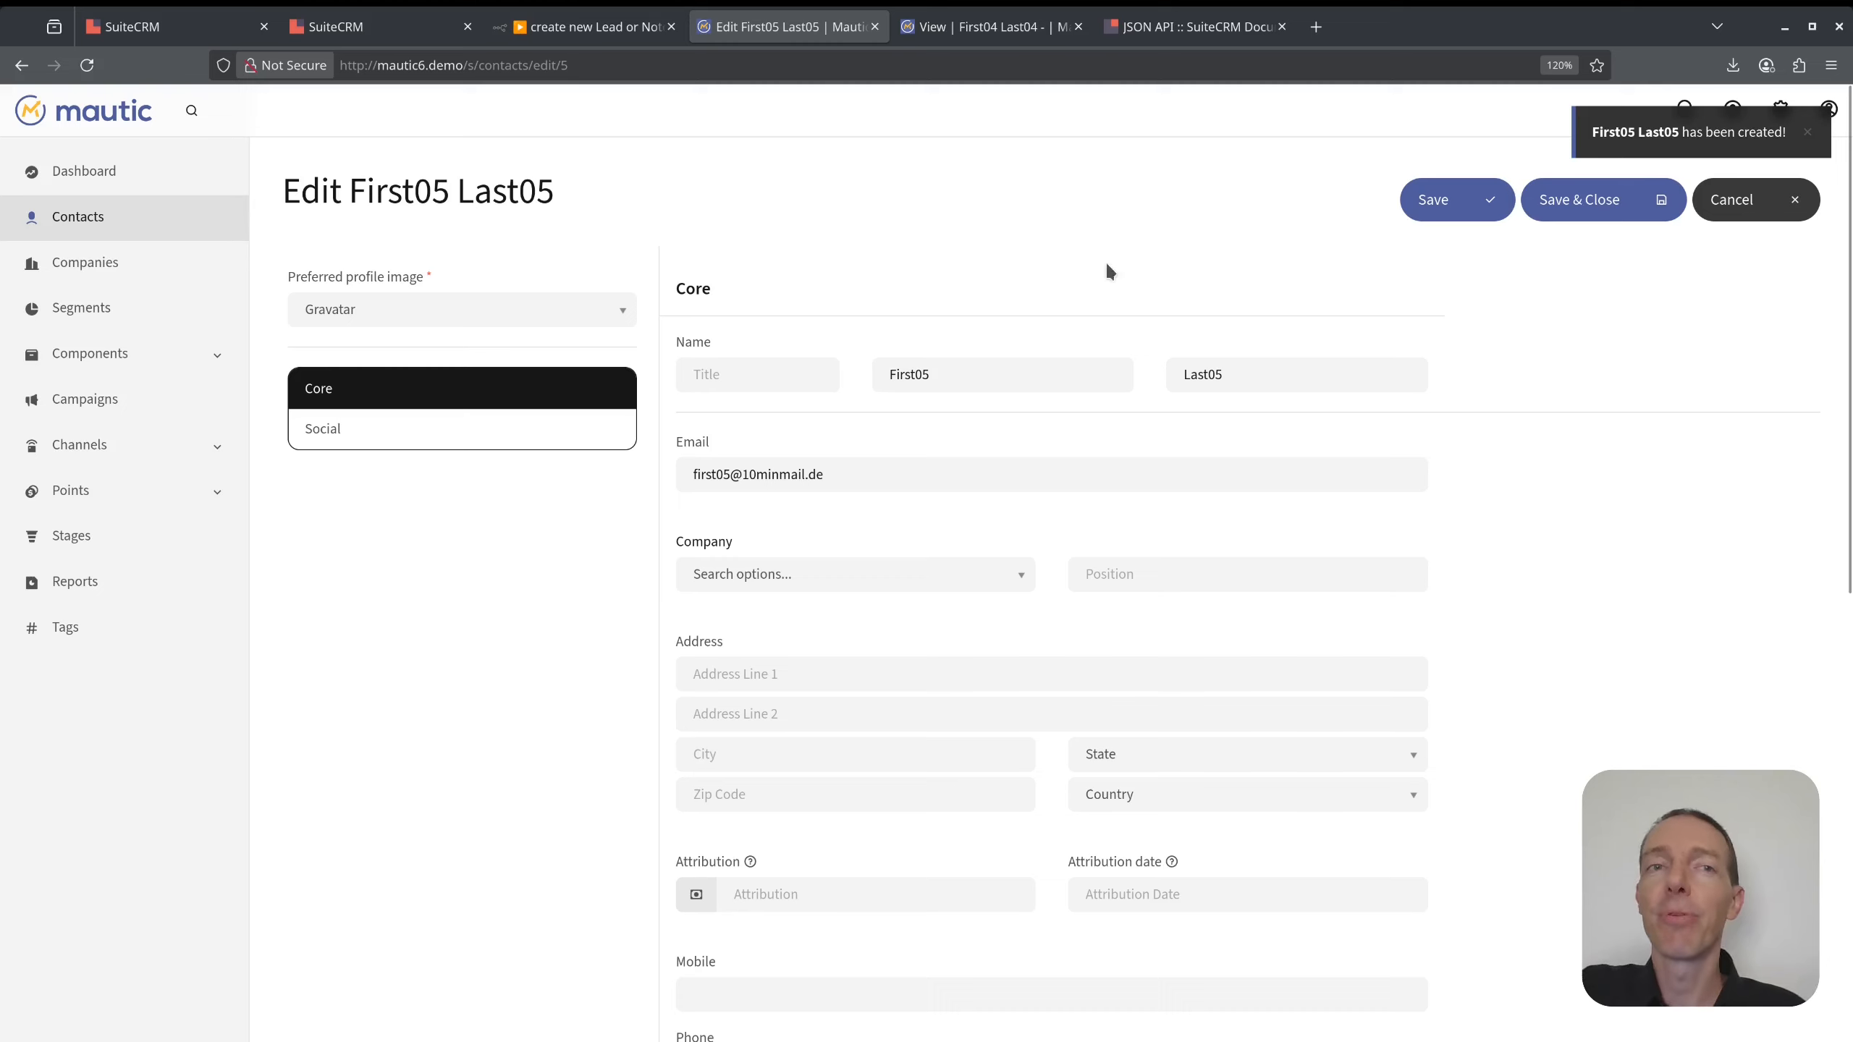
{"action": "left_click", "coordinate": [599, 26]}
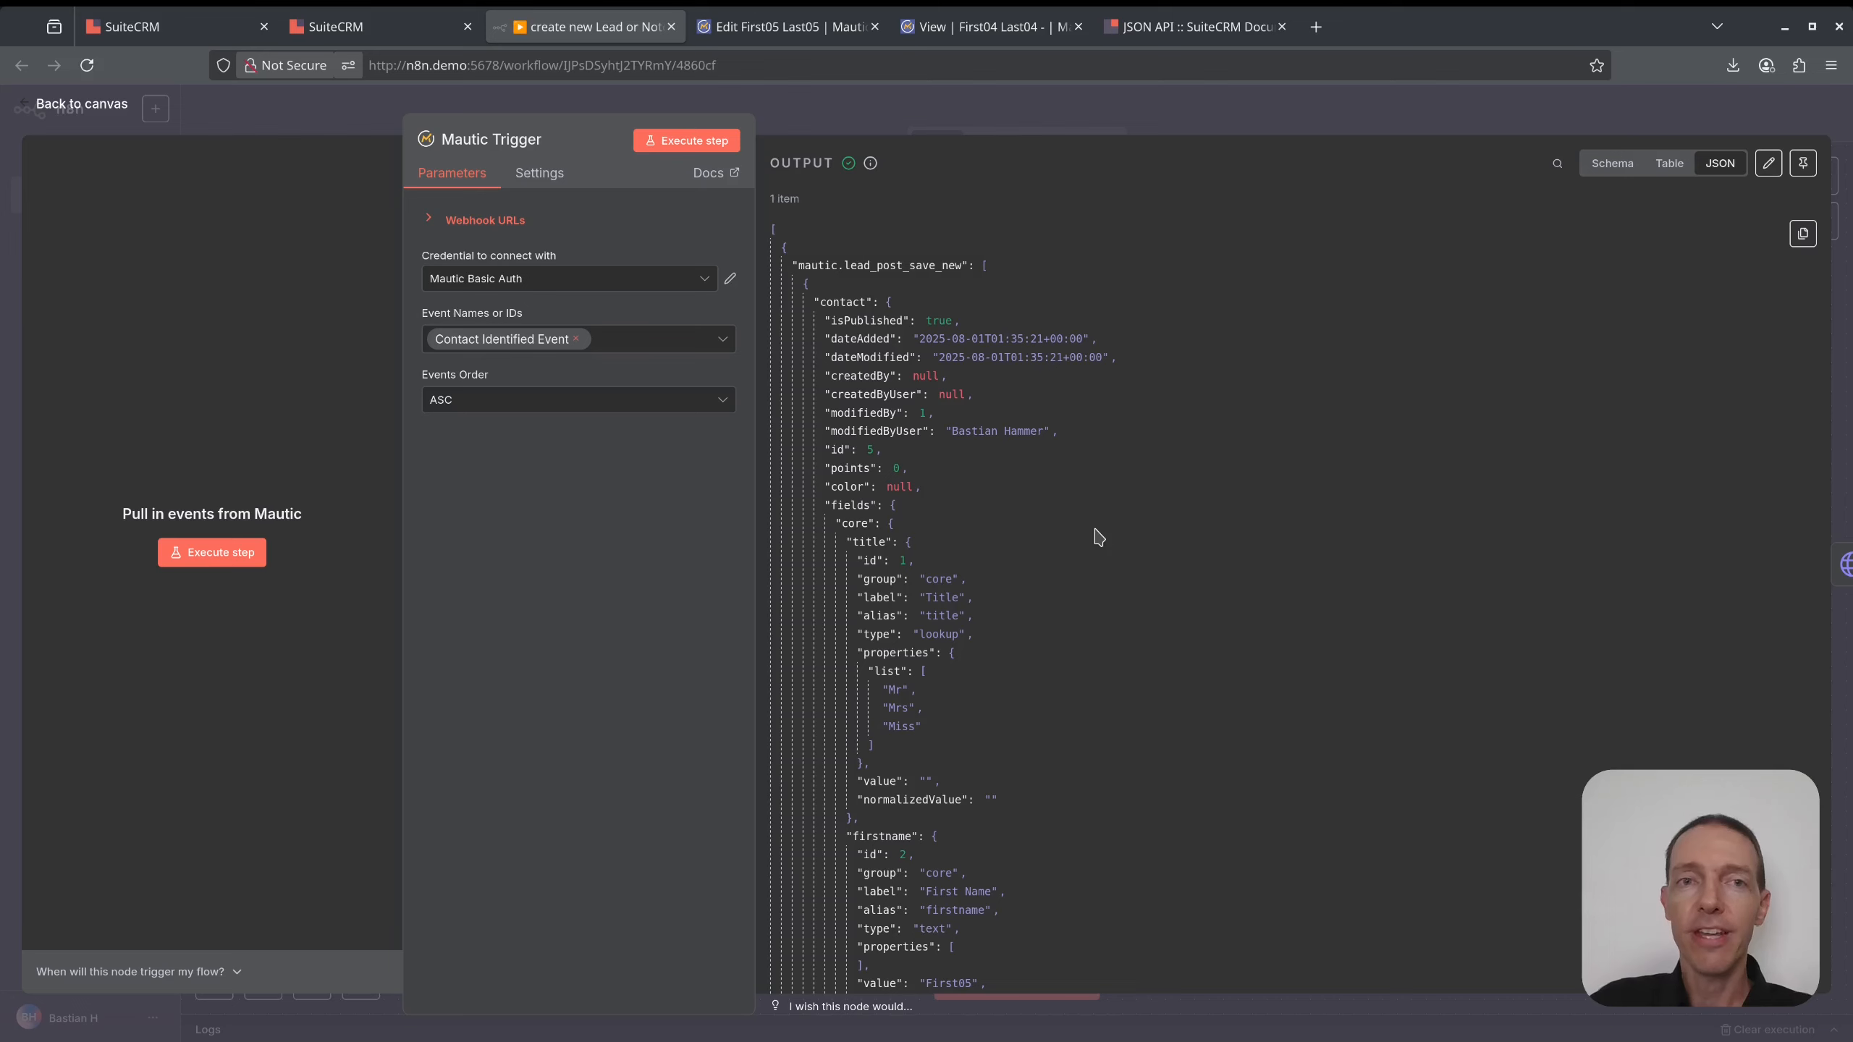
- Run the SuiteCRM lead search, confirm it returns First05 Last05, then run the If check
{"action": "left_click", "coordinate": [1182, 106]}
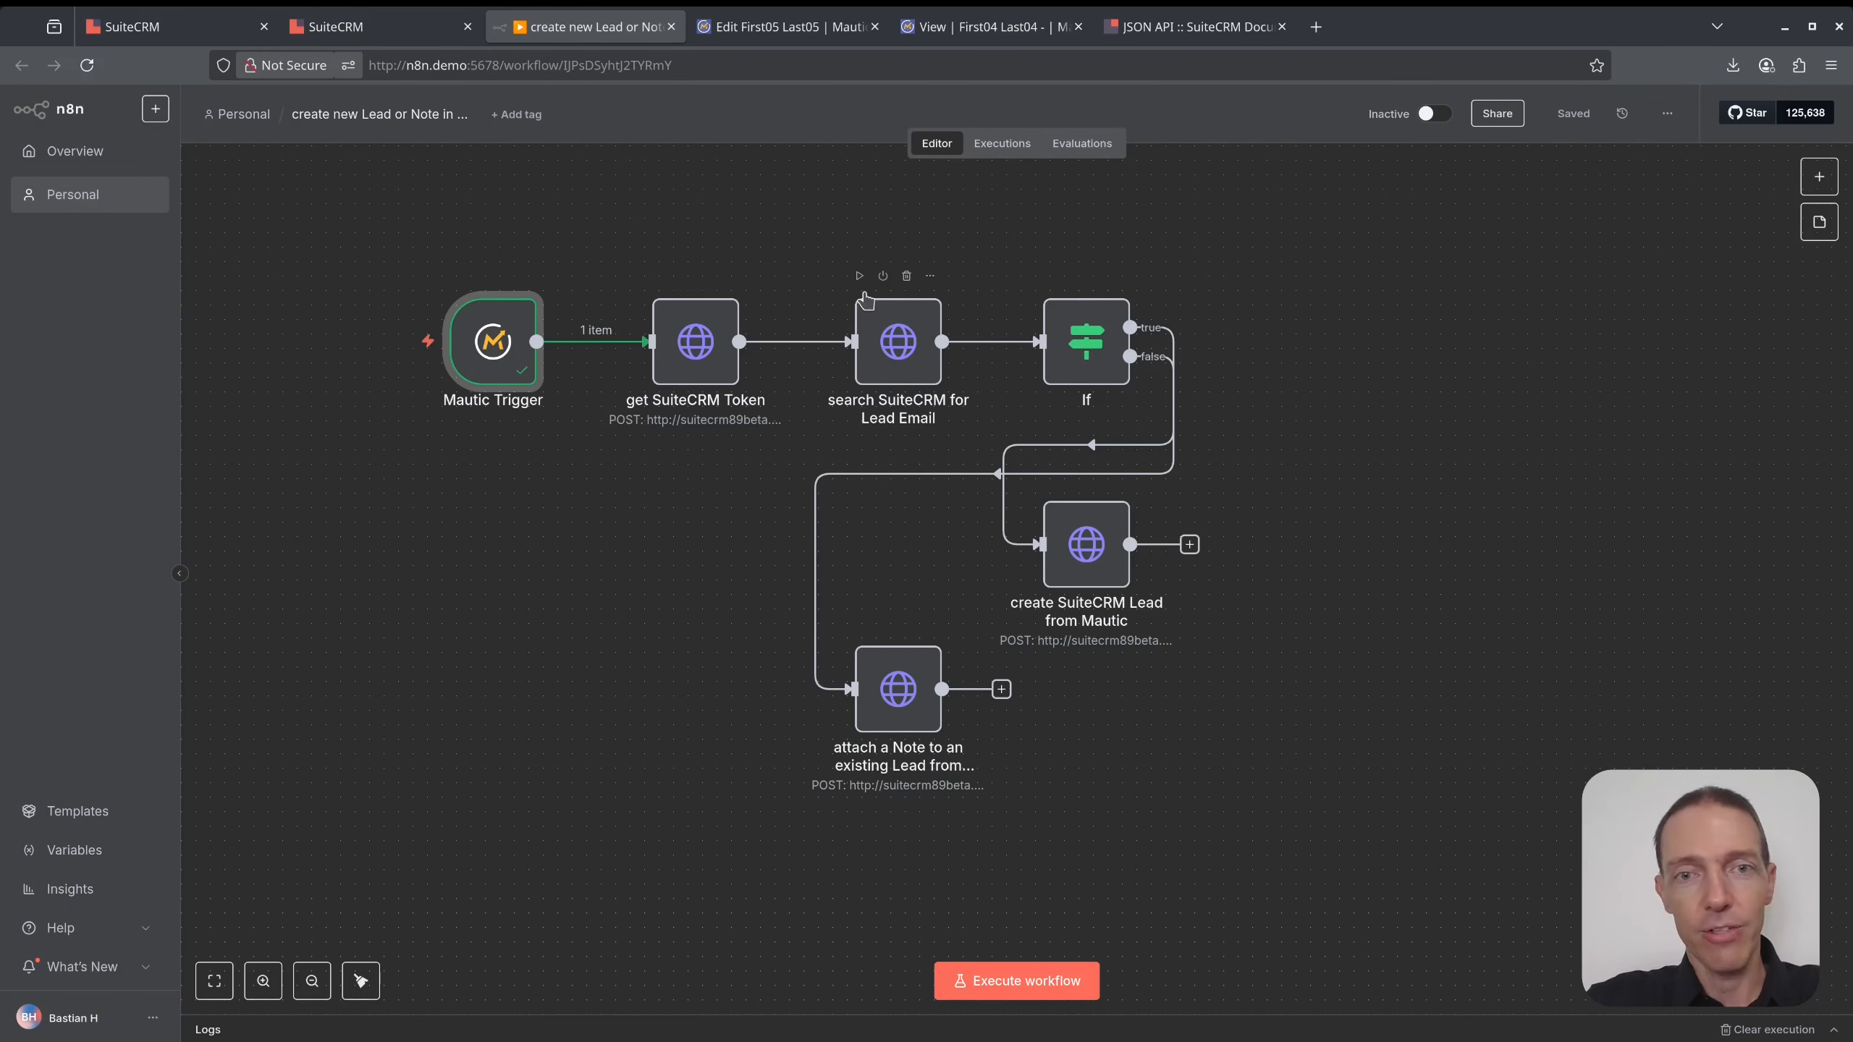
{"action": "left_click", "coordinate": [859, 276]}
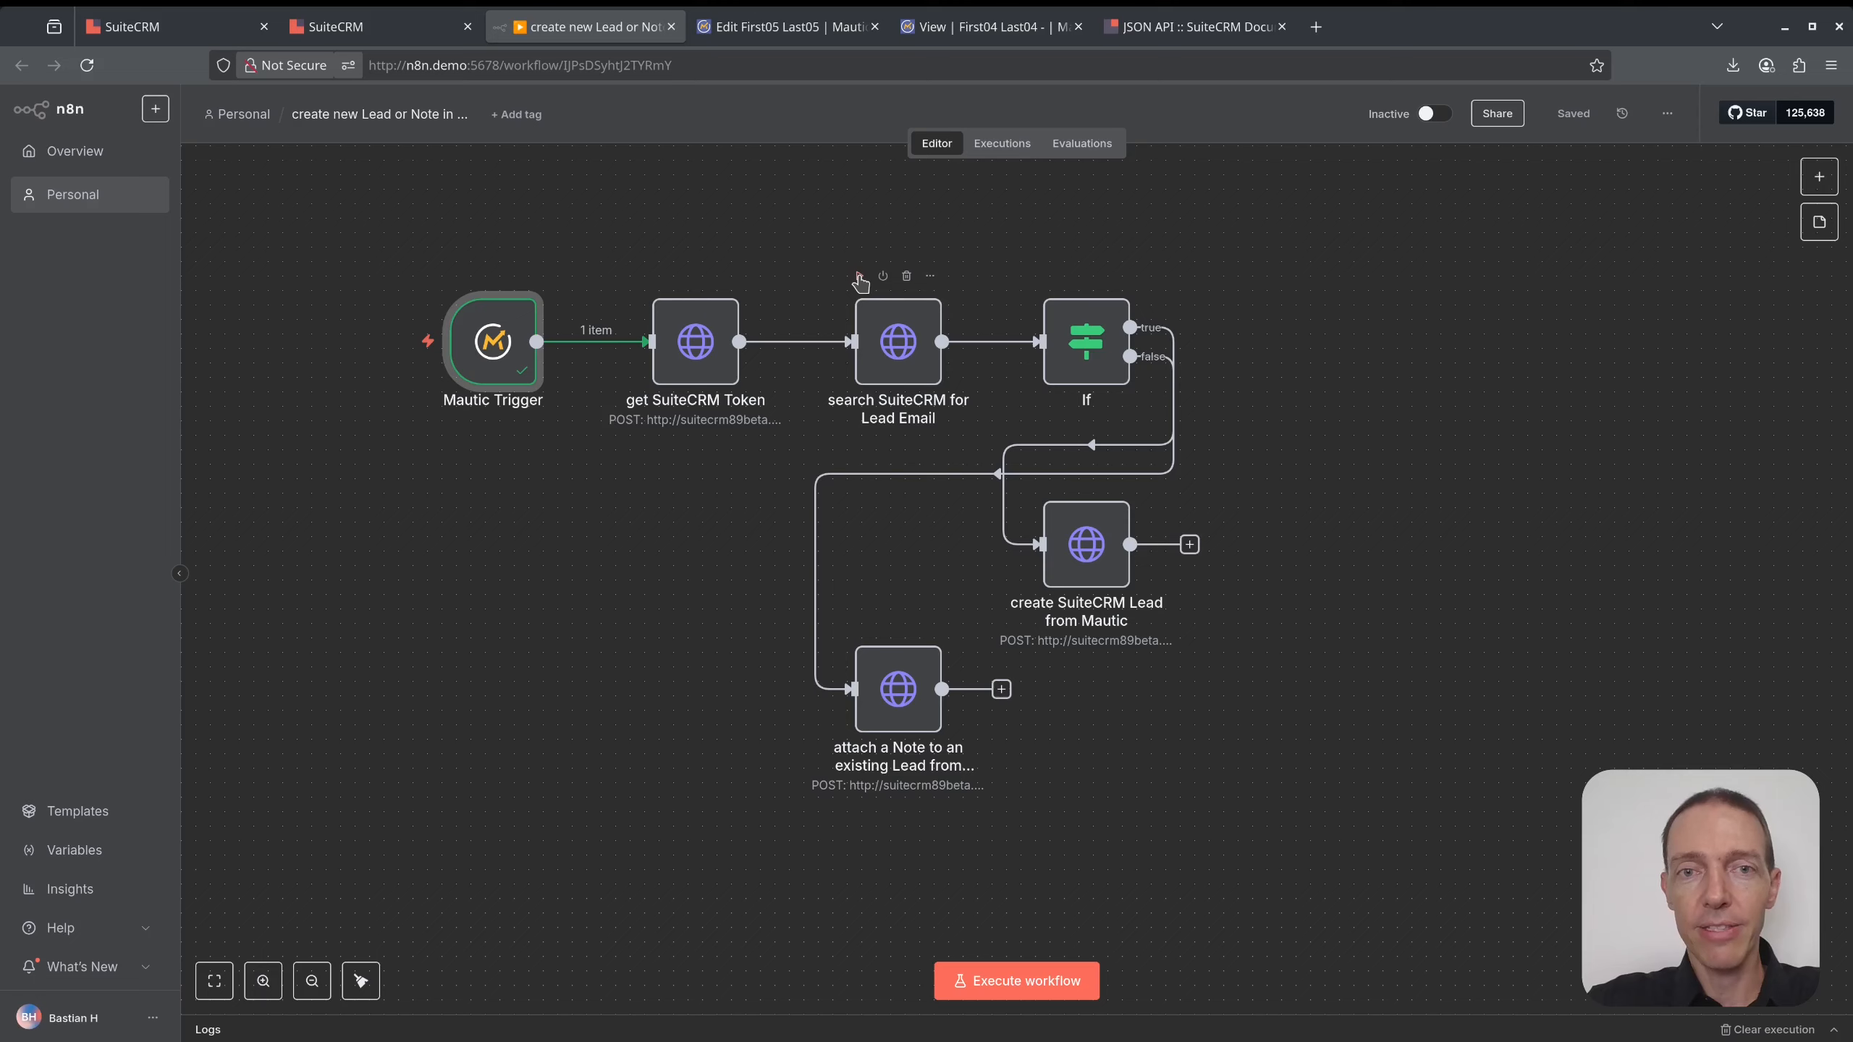
{"action": "double_click", "coordinate": [887, 332]}
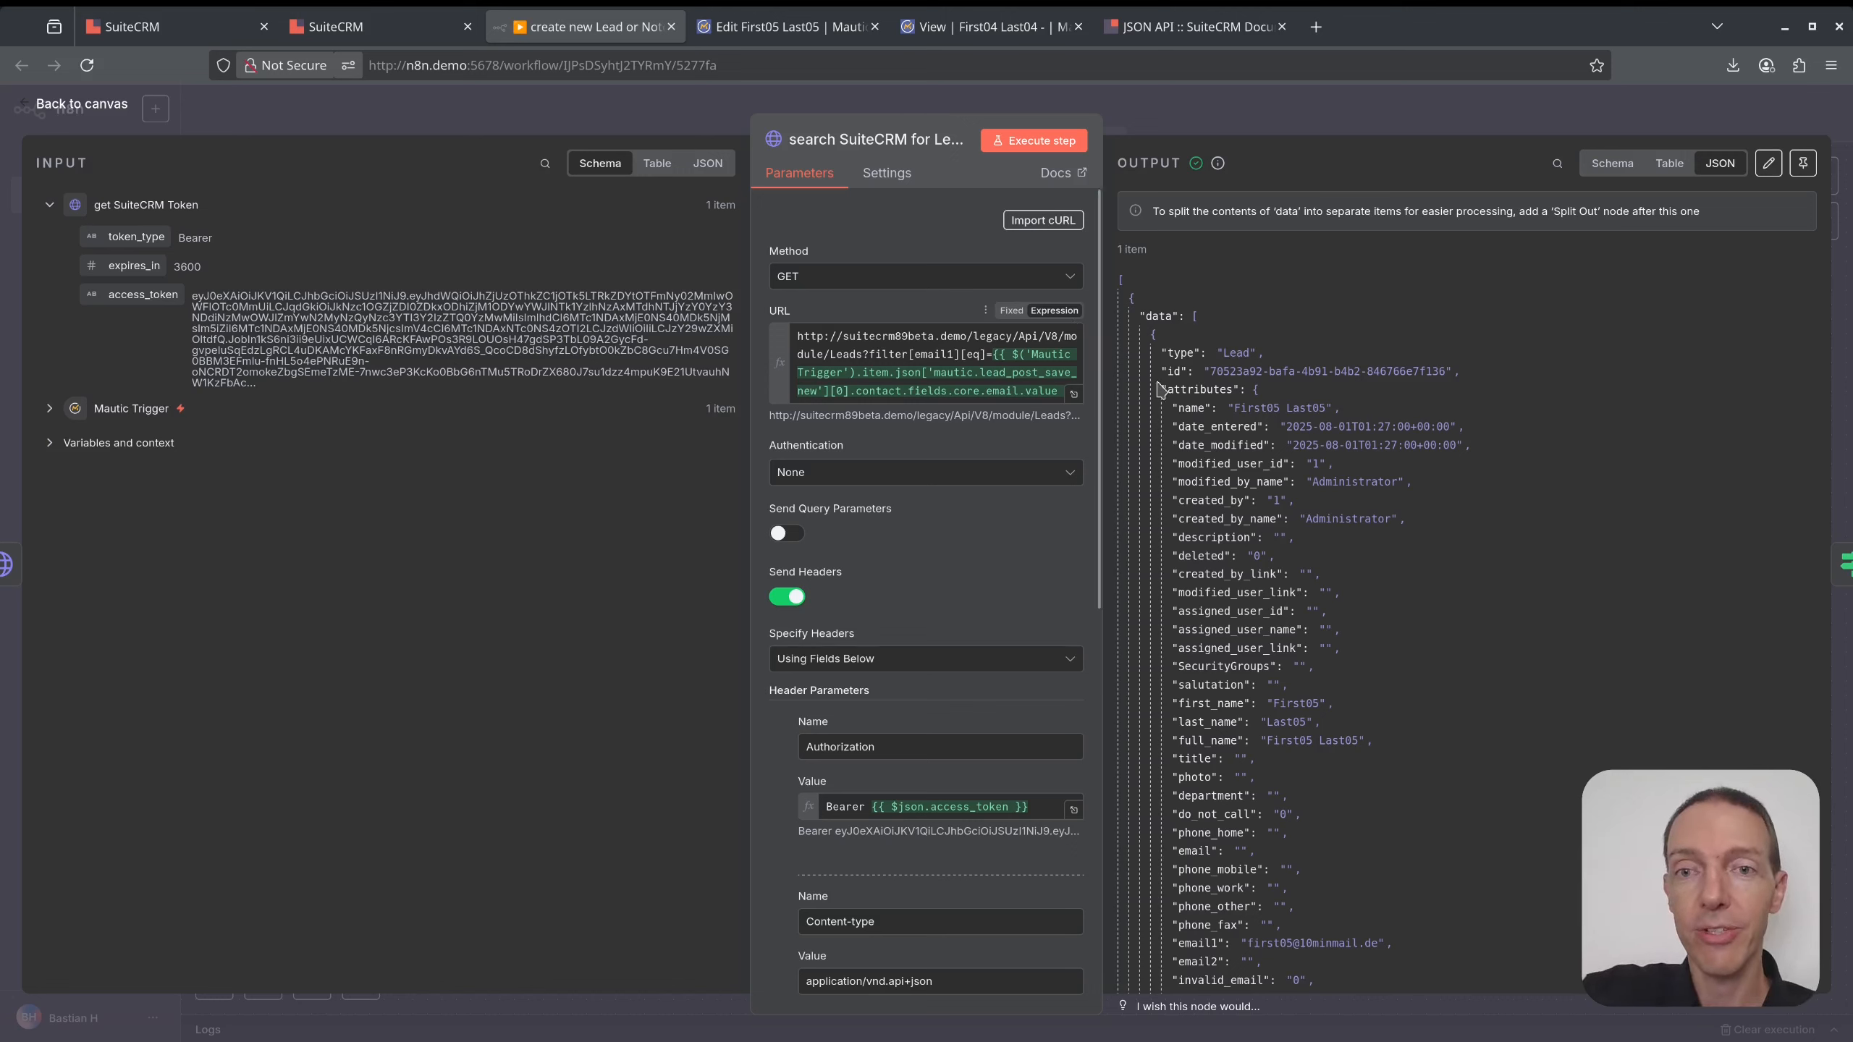
{"action": "left_click_drag", "start_coordinate": [1175, 349], "coordinate": [1280, 603]}
{"action": "left_click", "coordinate": [1386, 574]}
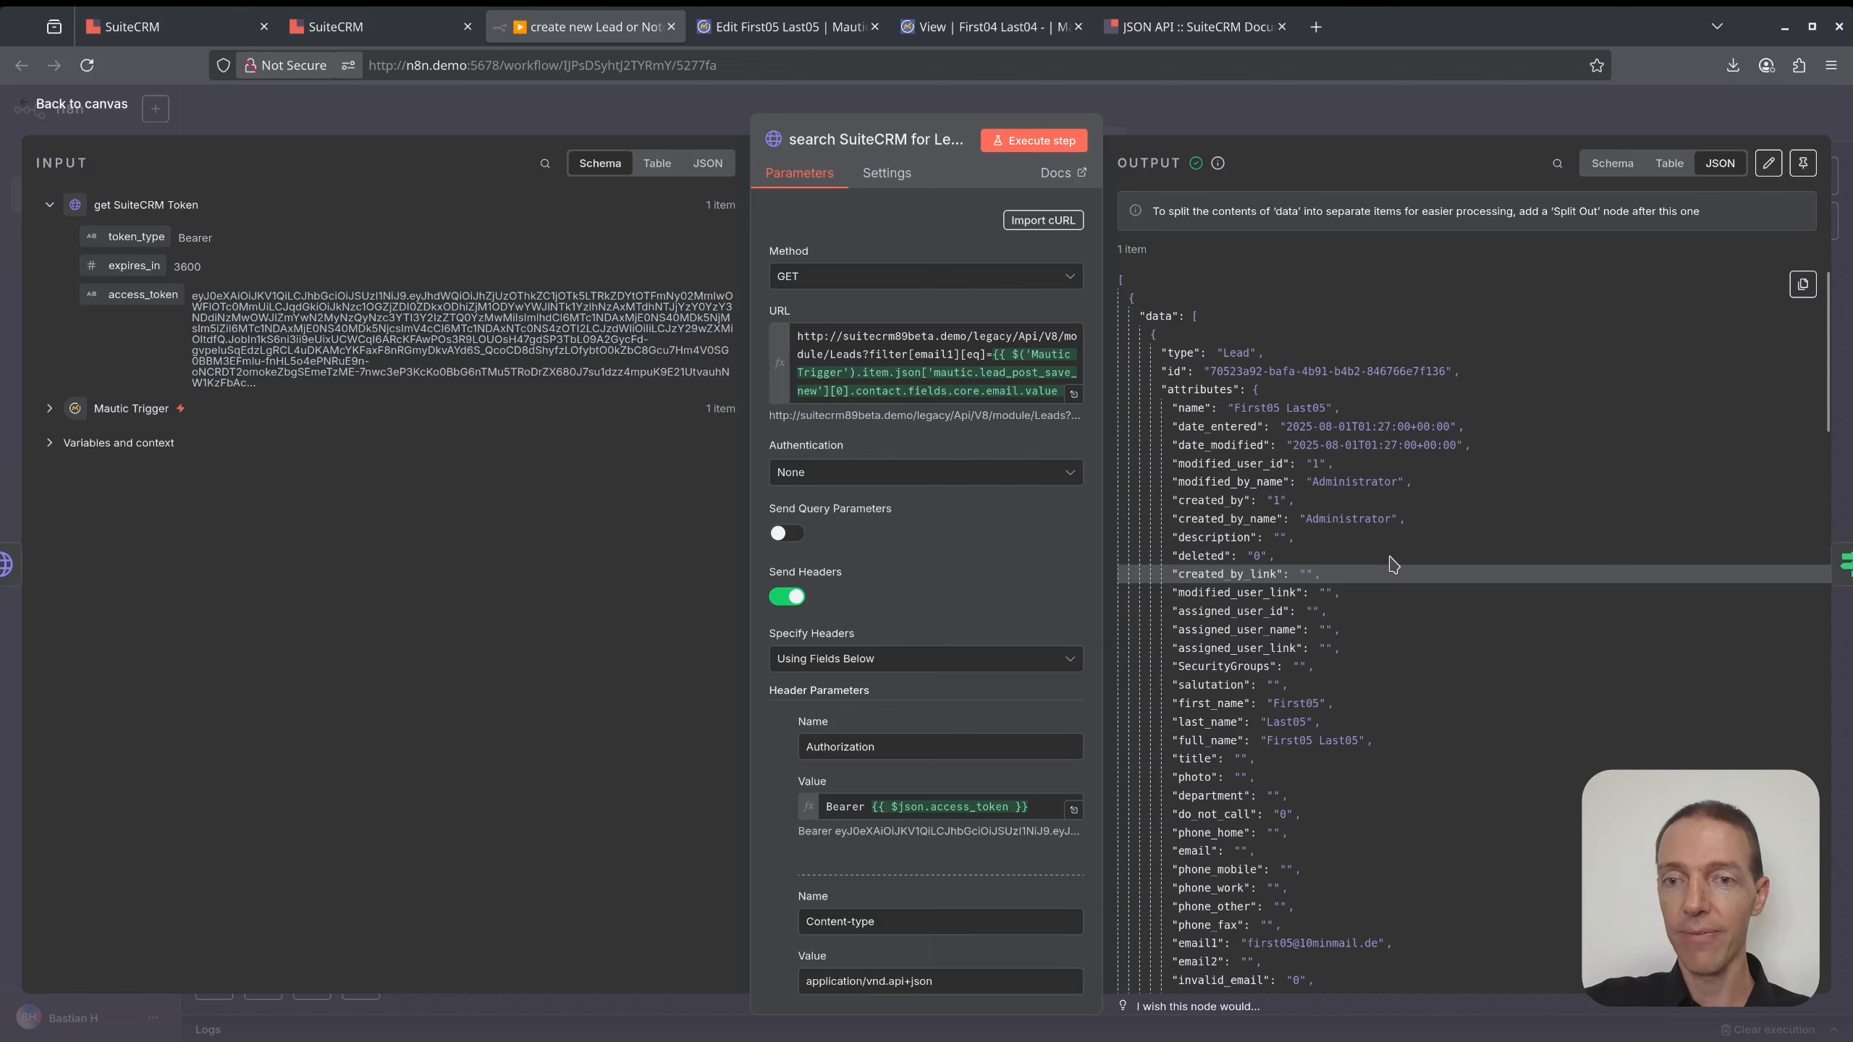
{"action": "left_click", "coordinate": [1284, 118]}
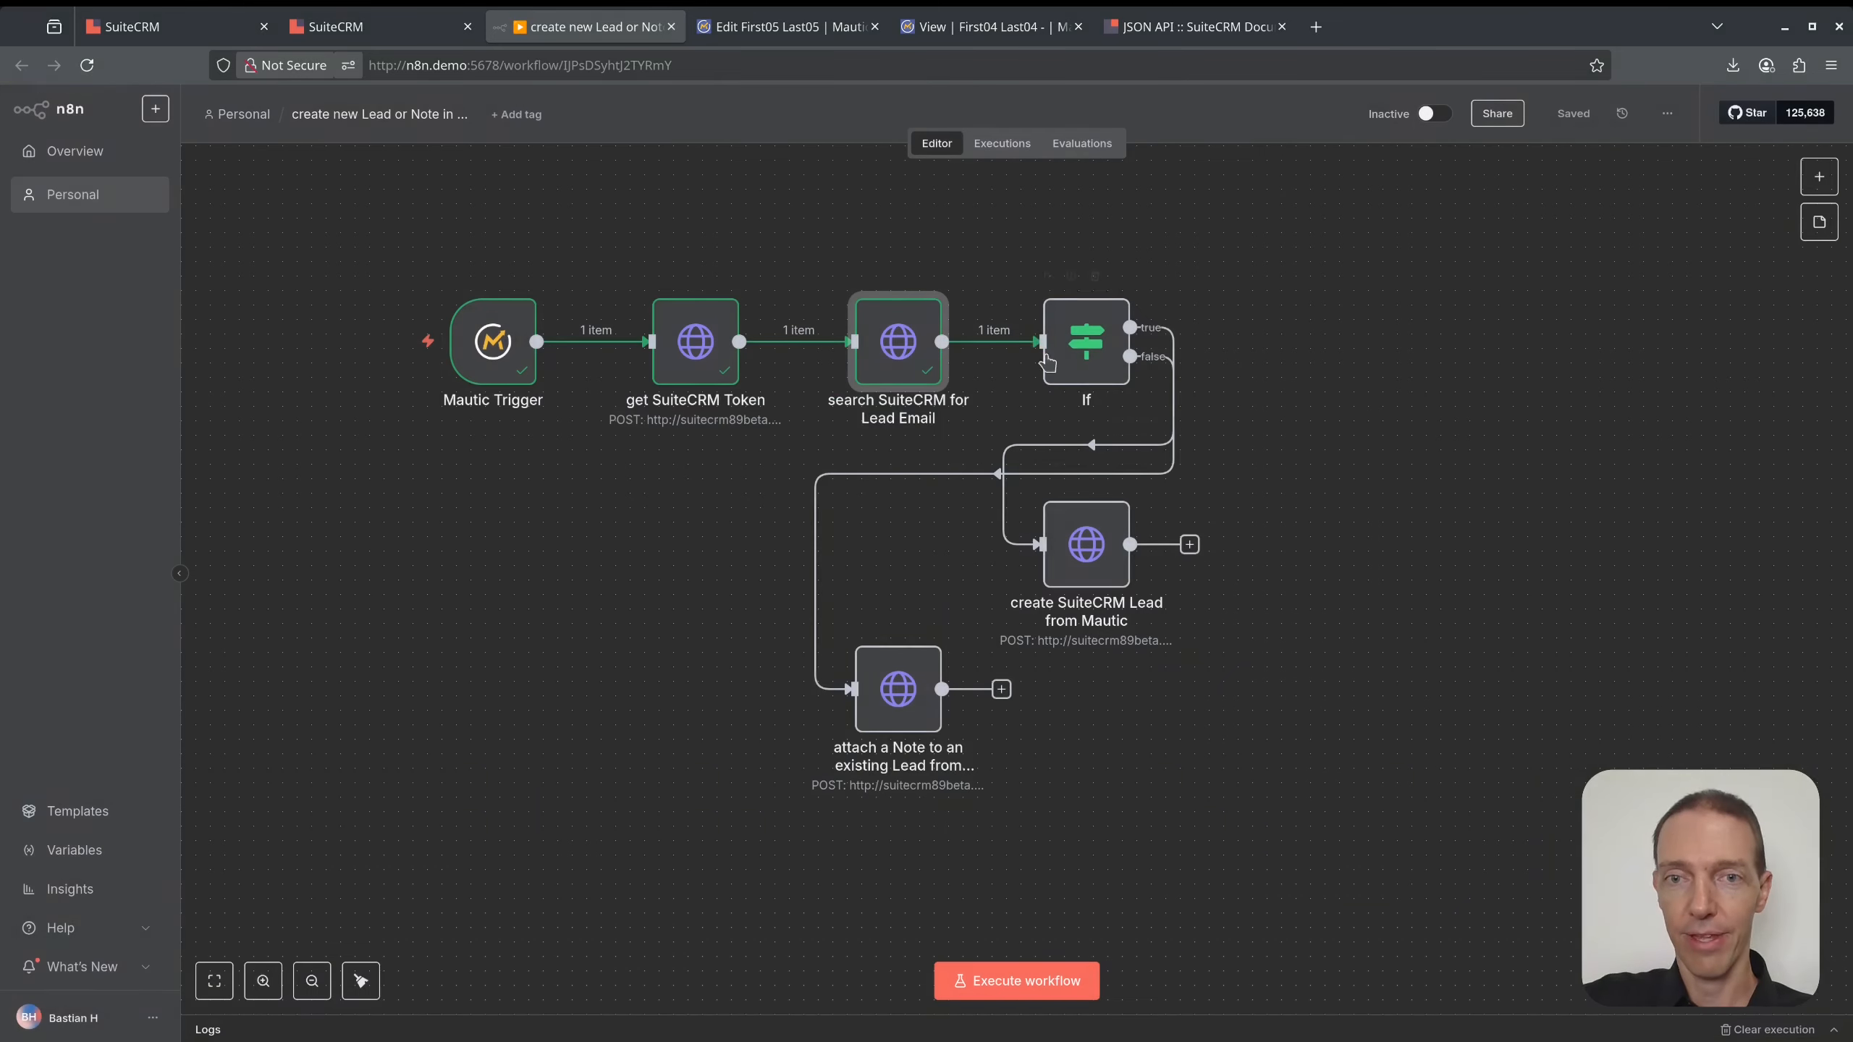
{"action": "left_click", "coordinate": [1047, 277]}
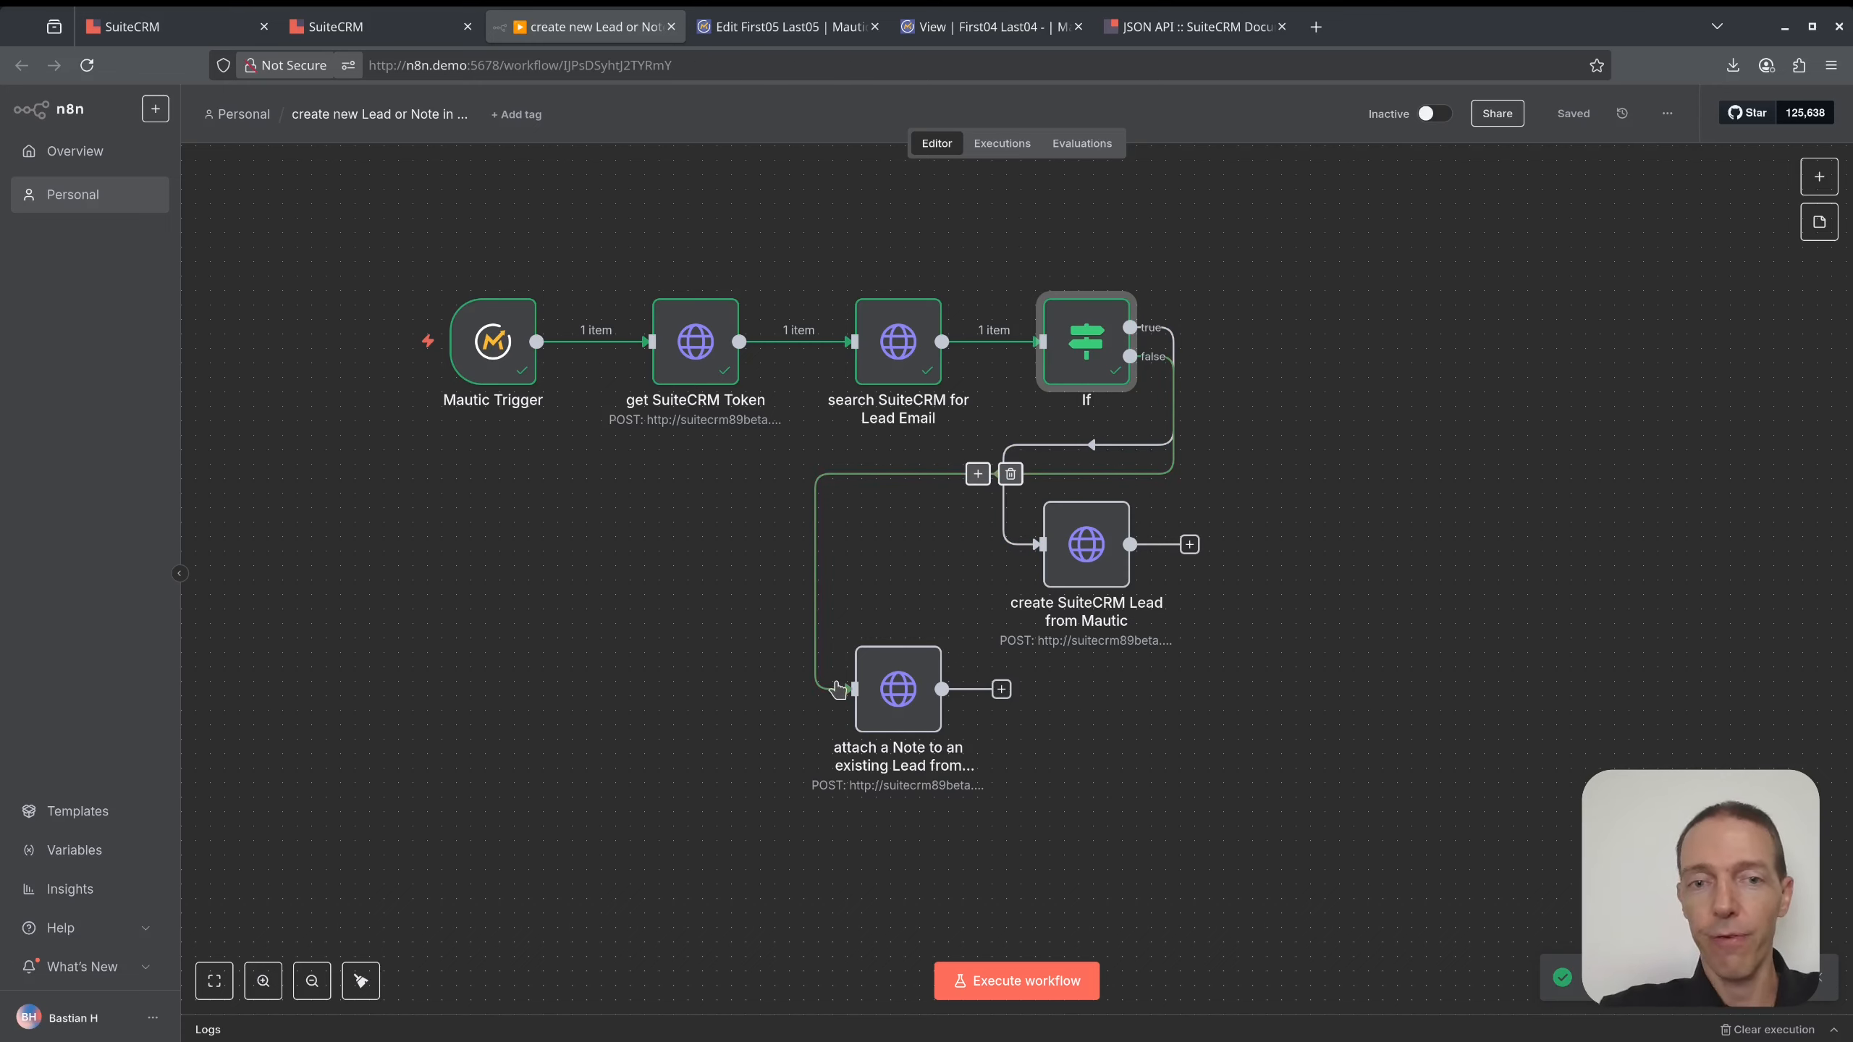
- Insert the lead search's found id as parent_id in the note's JSON body
{"action": "double_click", "coordinate": [889, 687]}
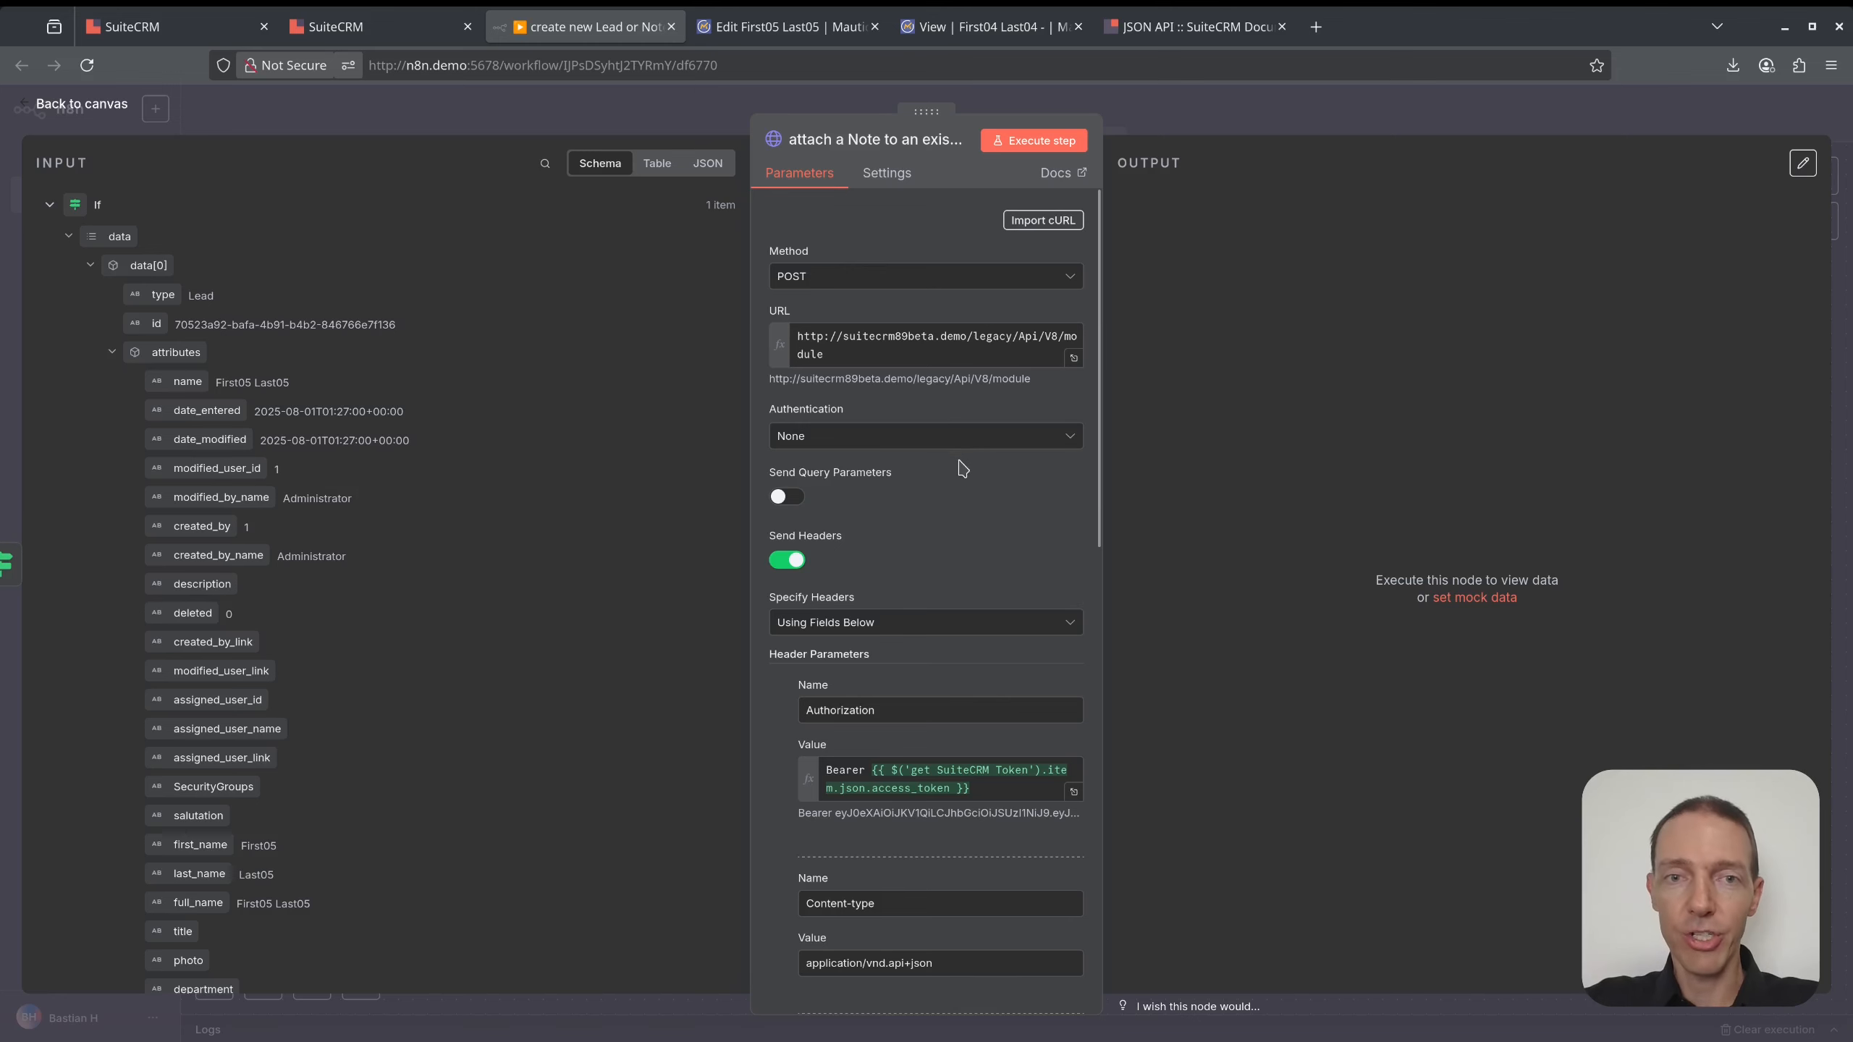
{"action": "scroll", "coordinate": [960, 466], "scroll_direction": "down", "scroll_amount": 10}
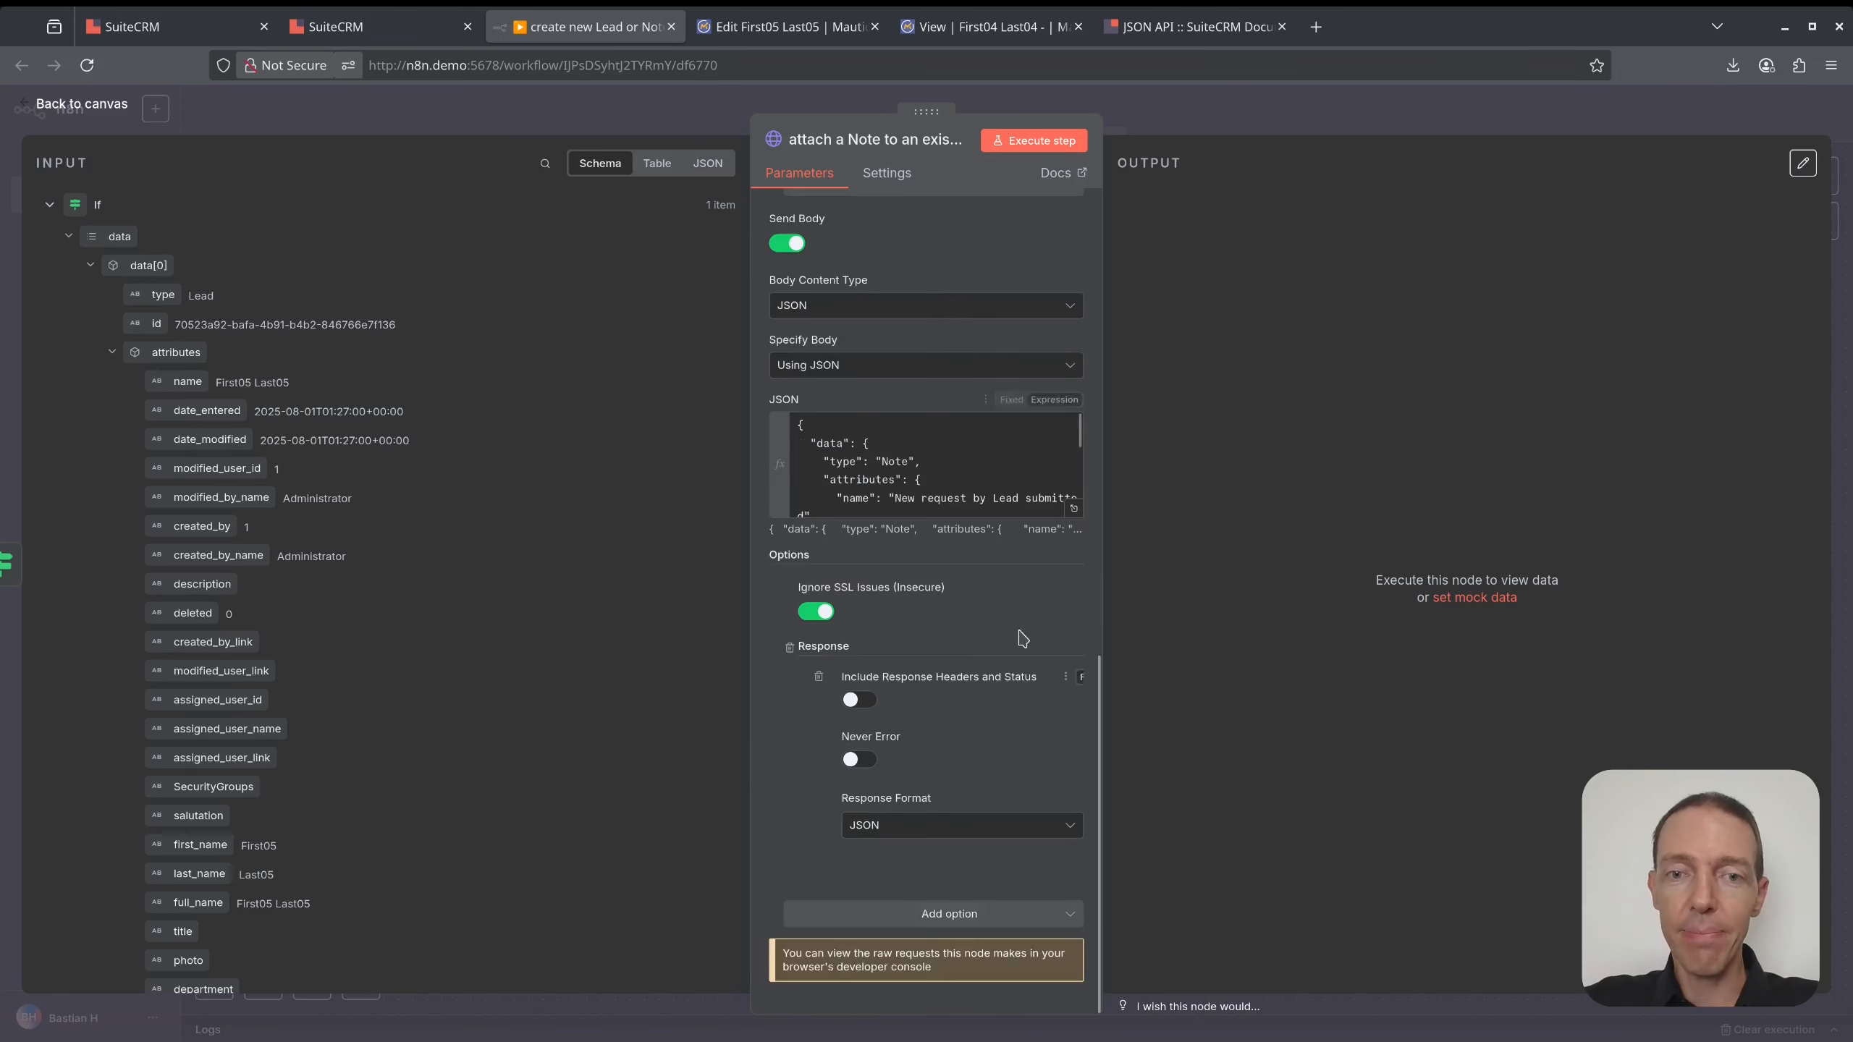
{"action": "left_click", "coordinate": [1074, 509]}
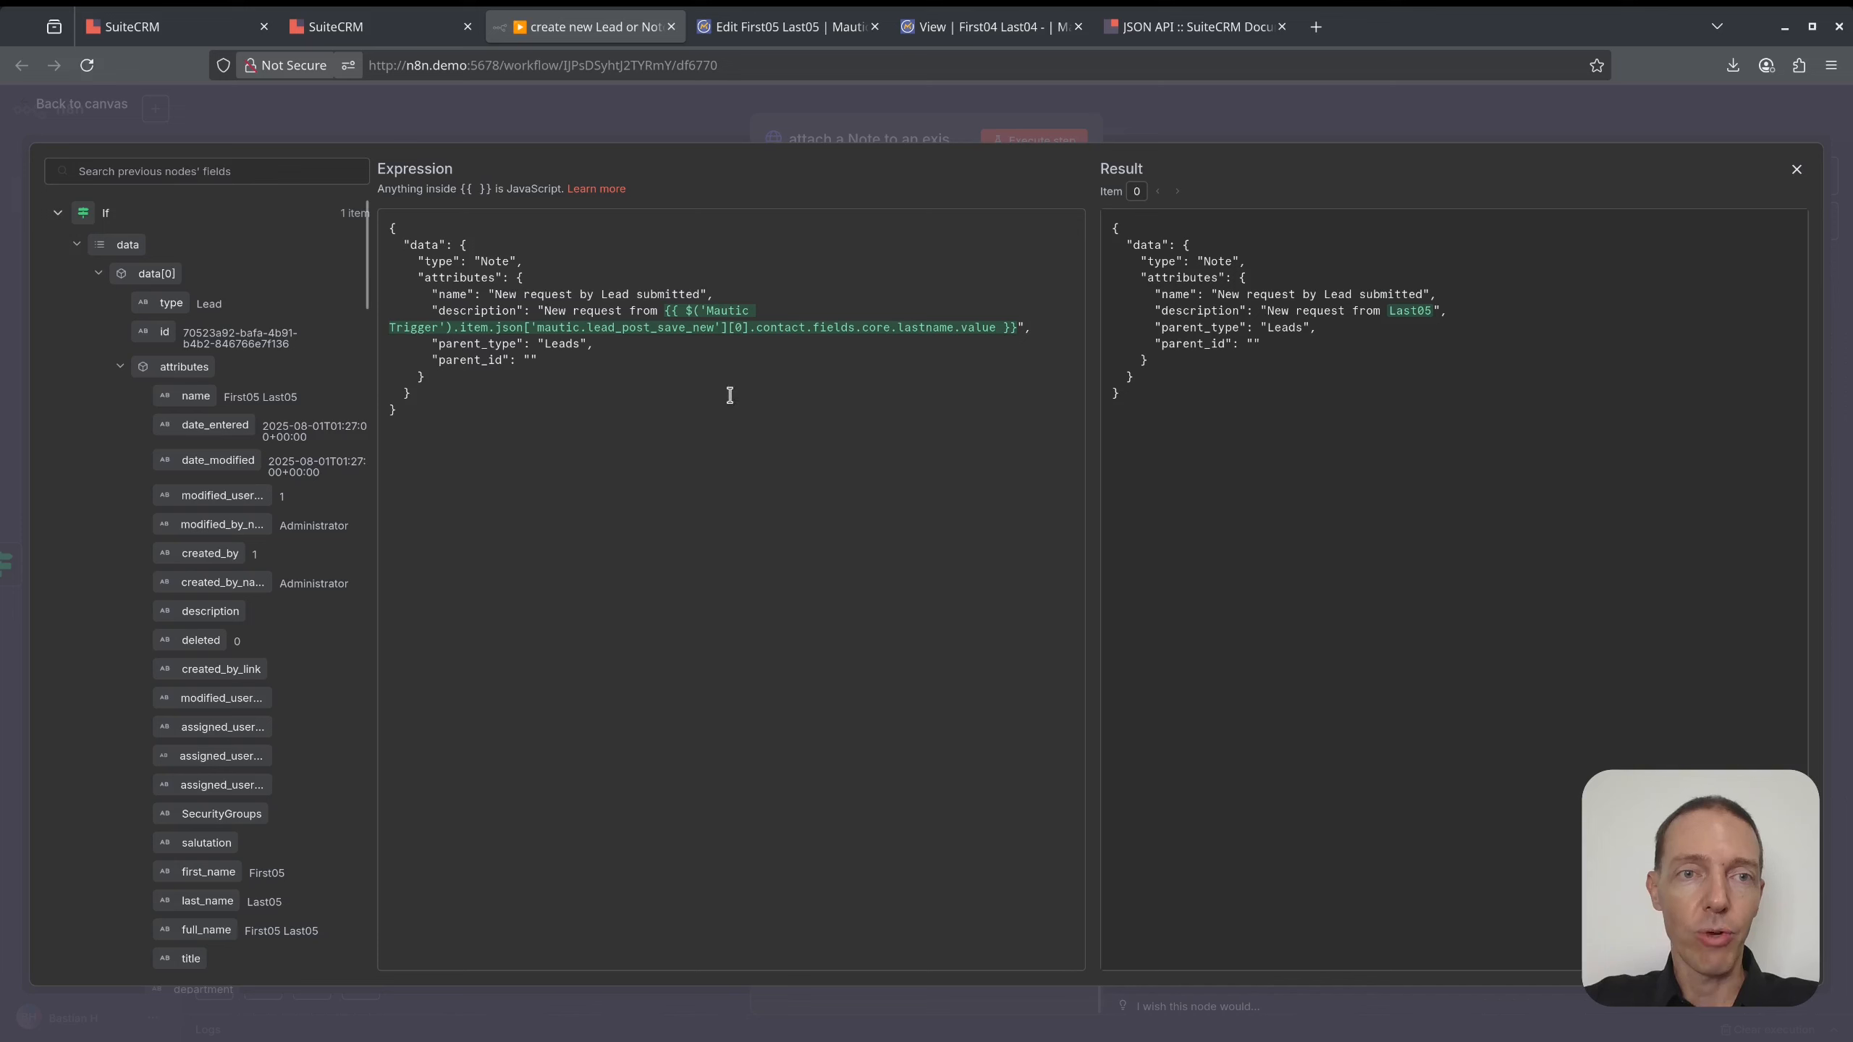
{"action": "left_click", "coordinate": [58, 213]}
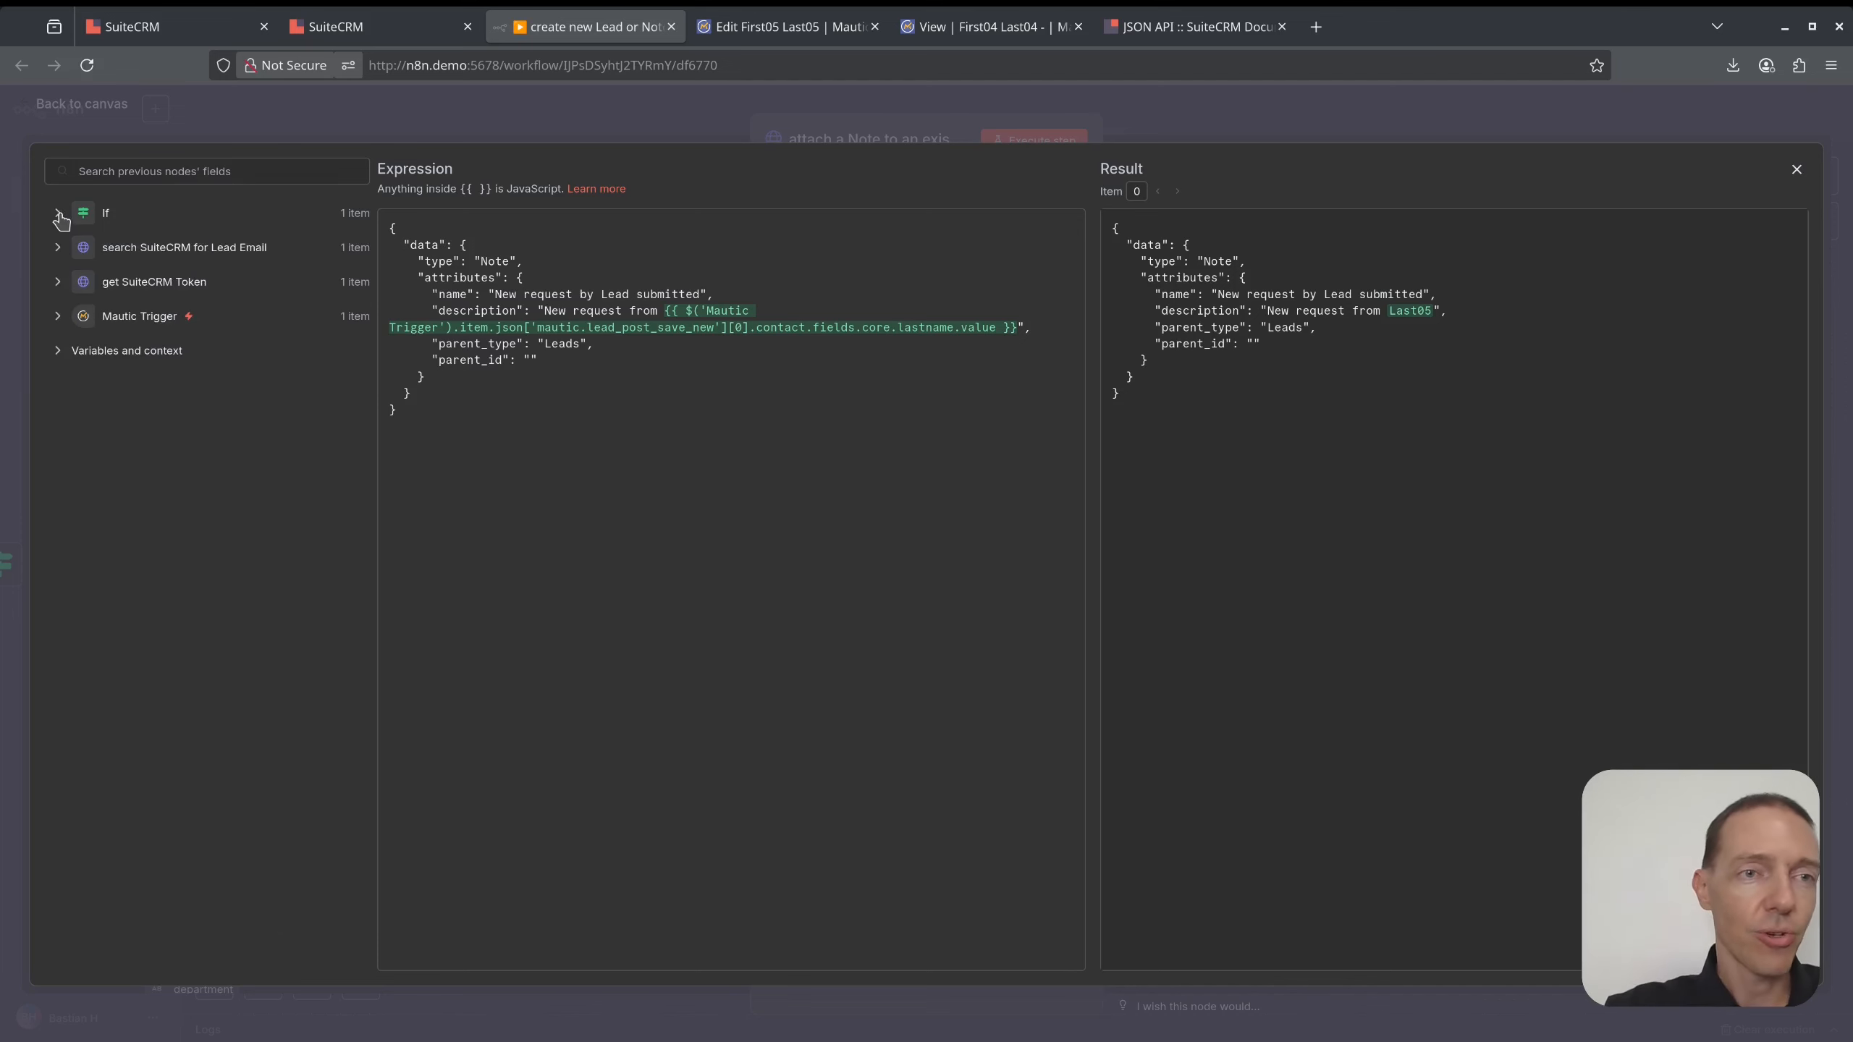
{"action": "left_click", "coordinate": [57, 247]}
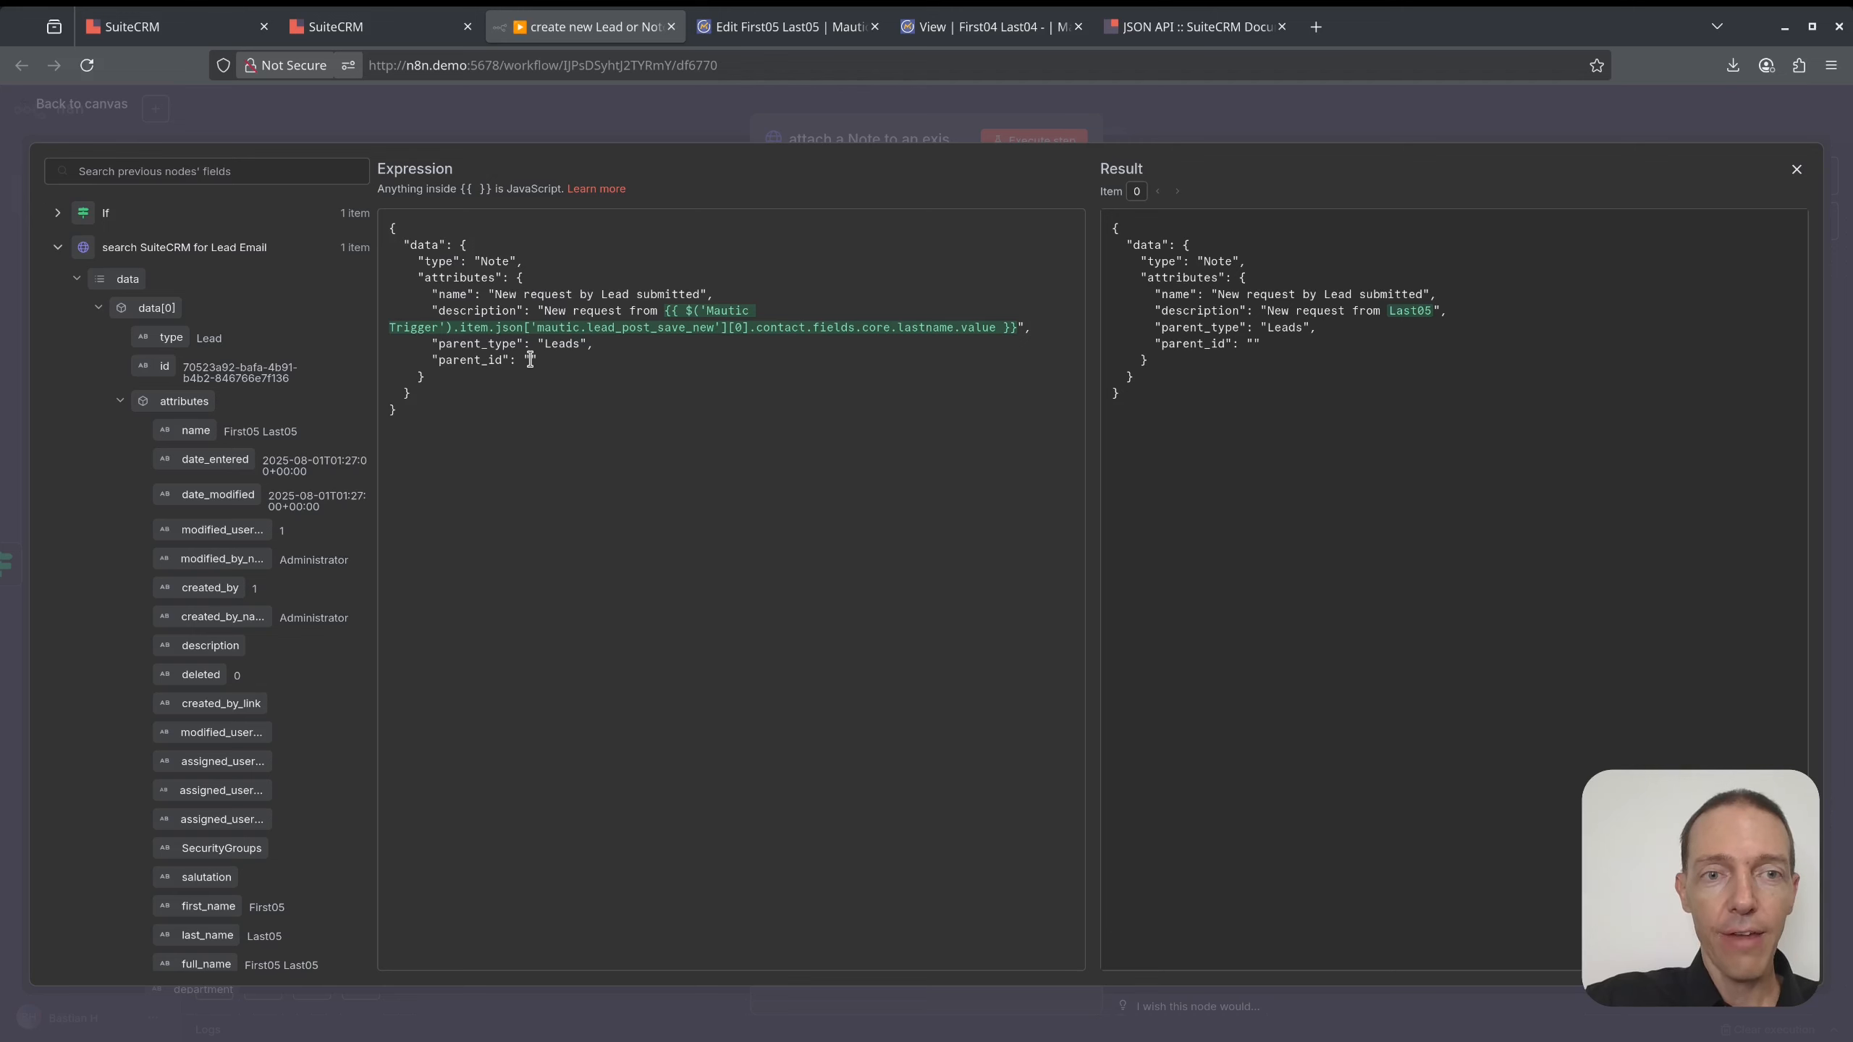
{"action": "left_click_drag", "start_coordinate": [162, 366], "coordinate": [535, 365]}
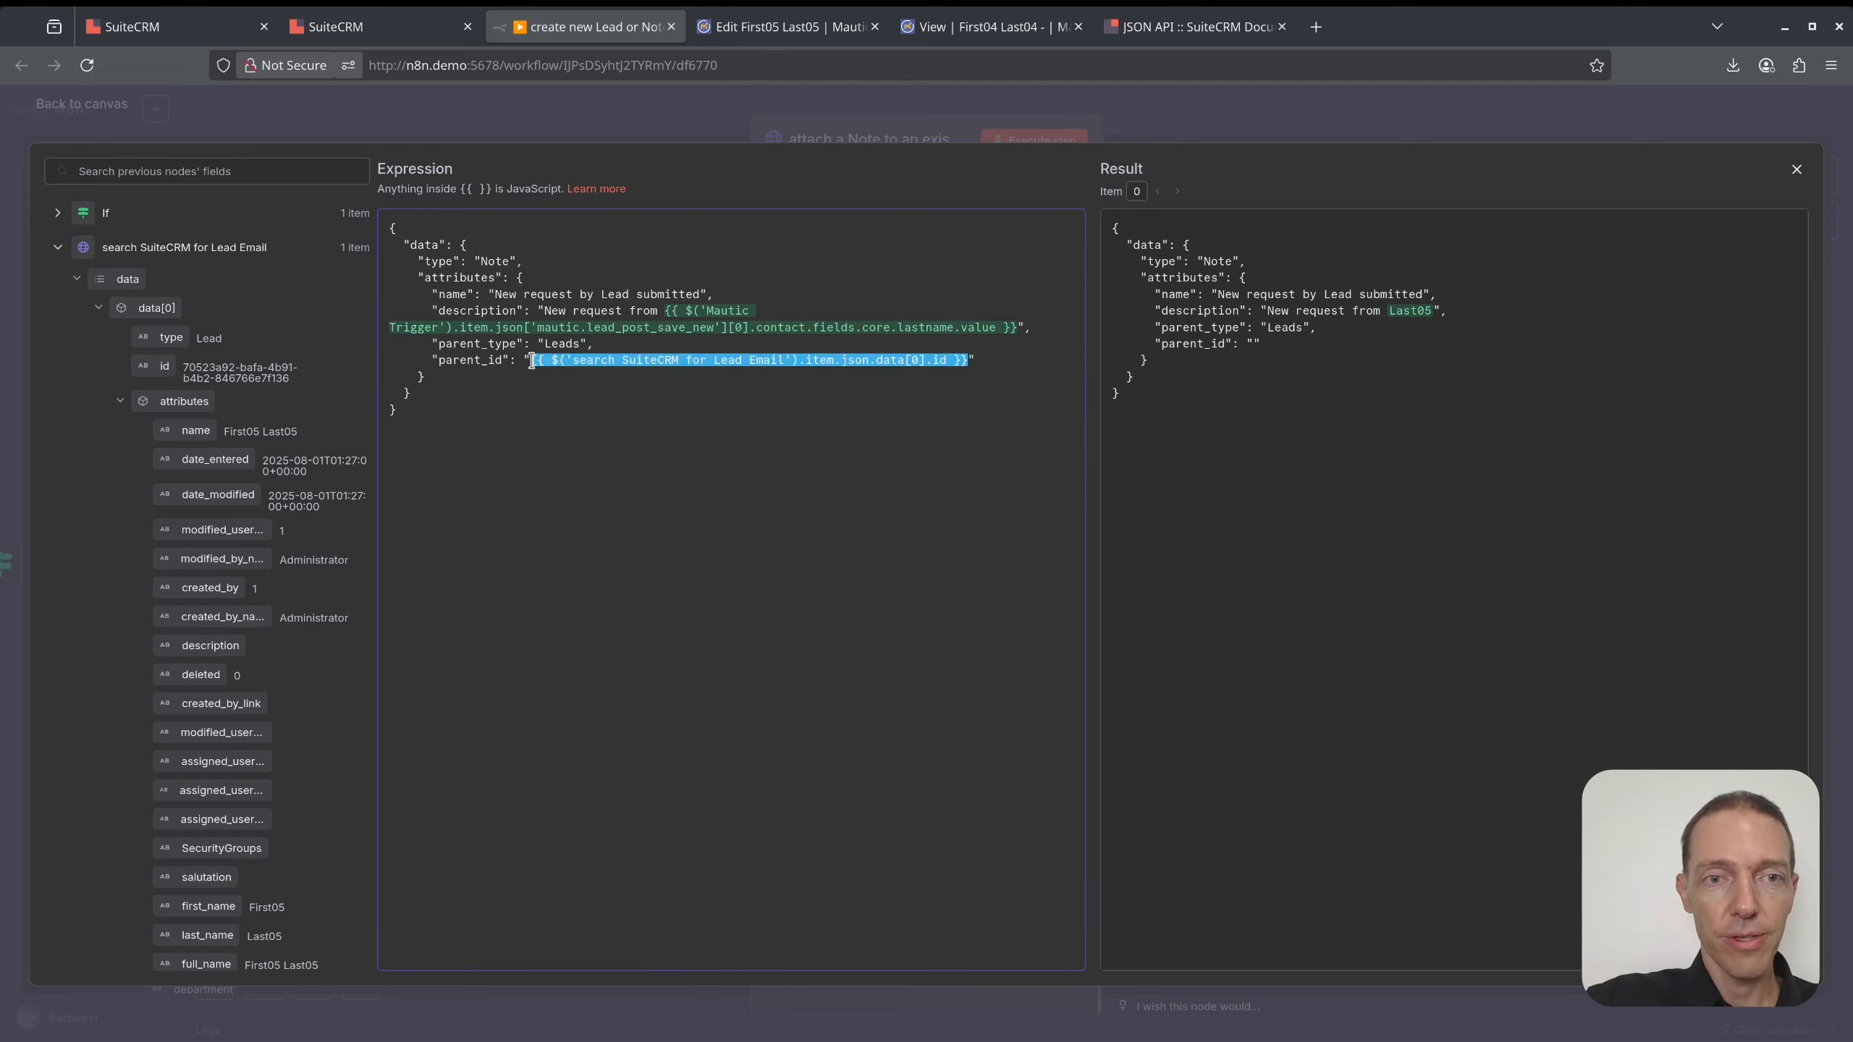
{"action": "left_click", "coordinate": [1004, 356]}
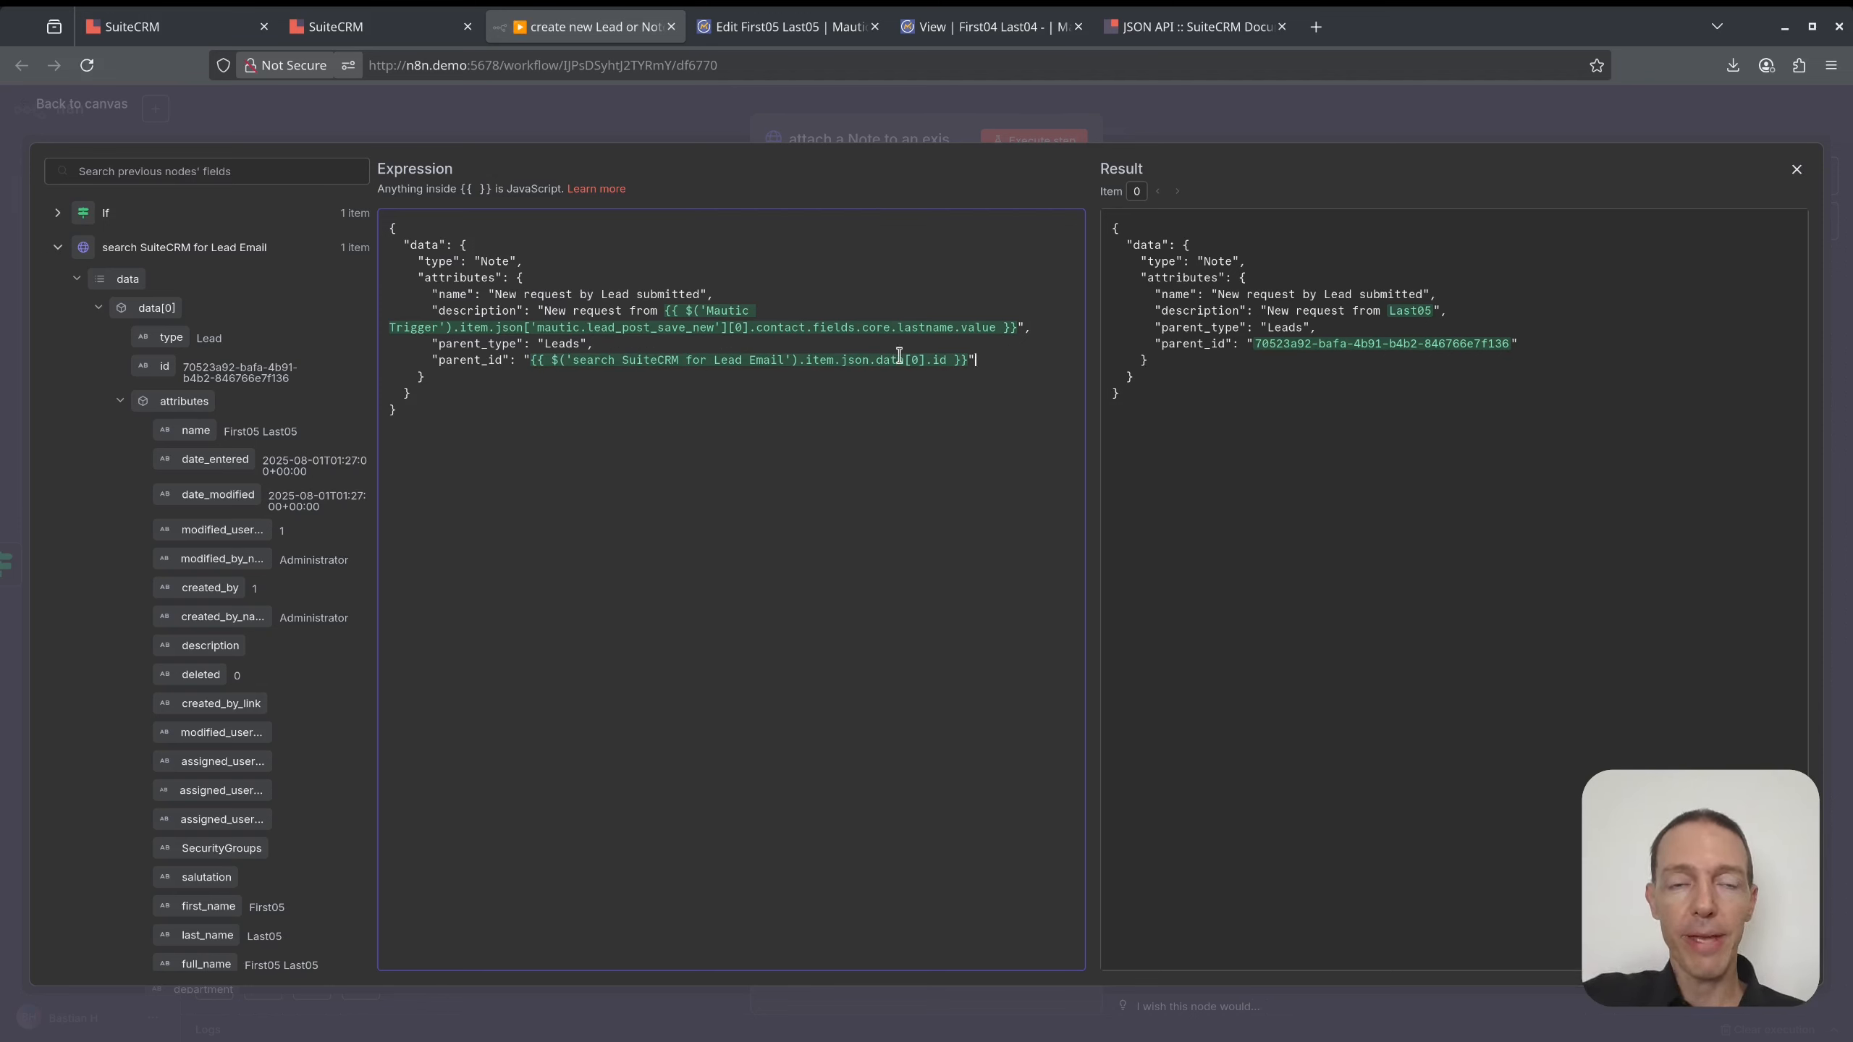
{"action": "left_click_drag", "start_coordinate": [432, 292], "coordinate": [702, 300]}
{"action": "left_click", "coordinate": [437, 309]}
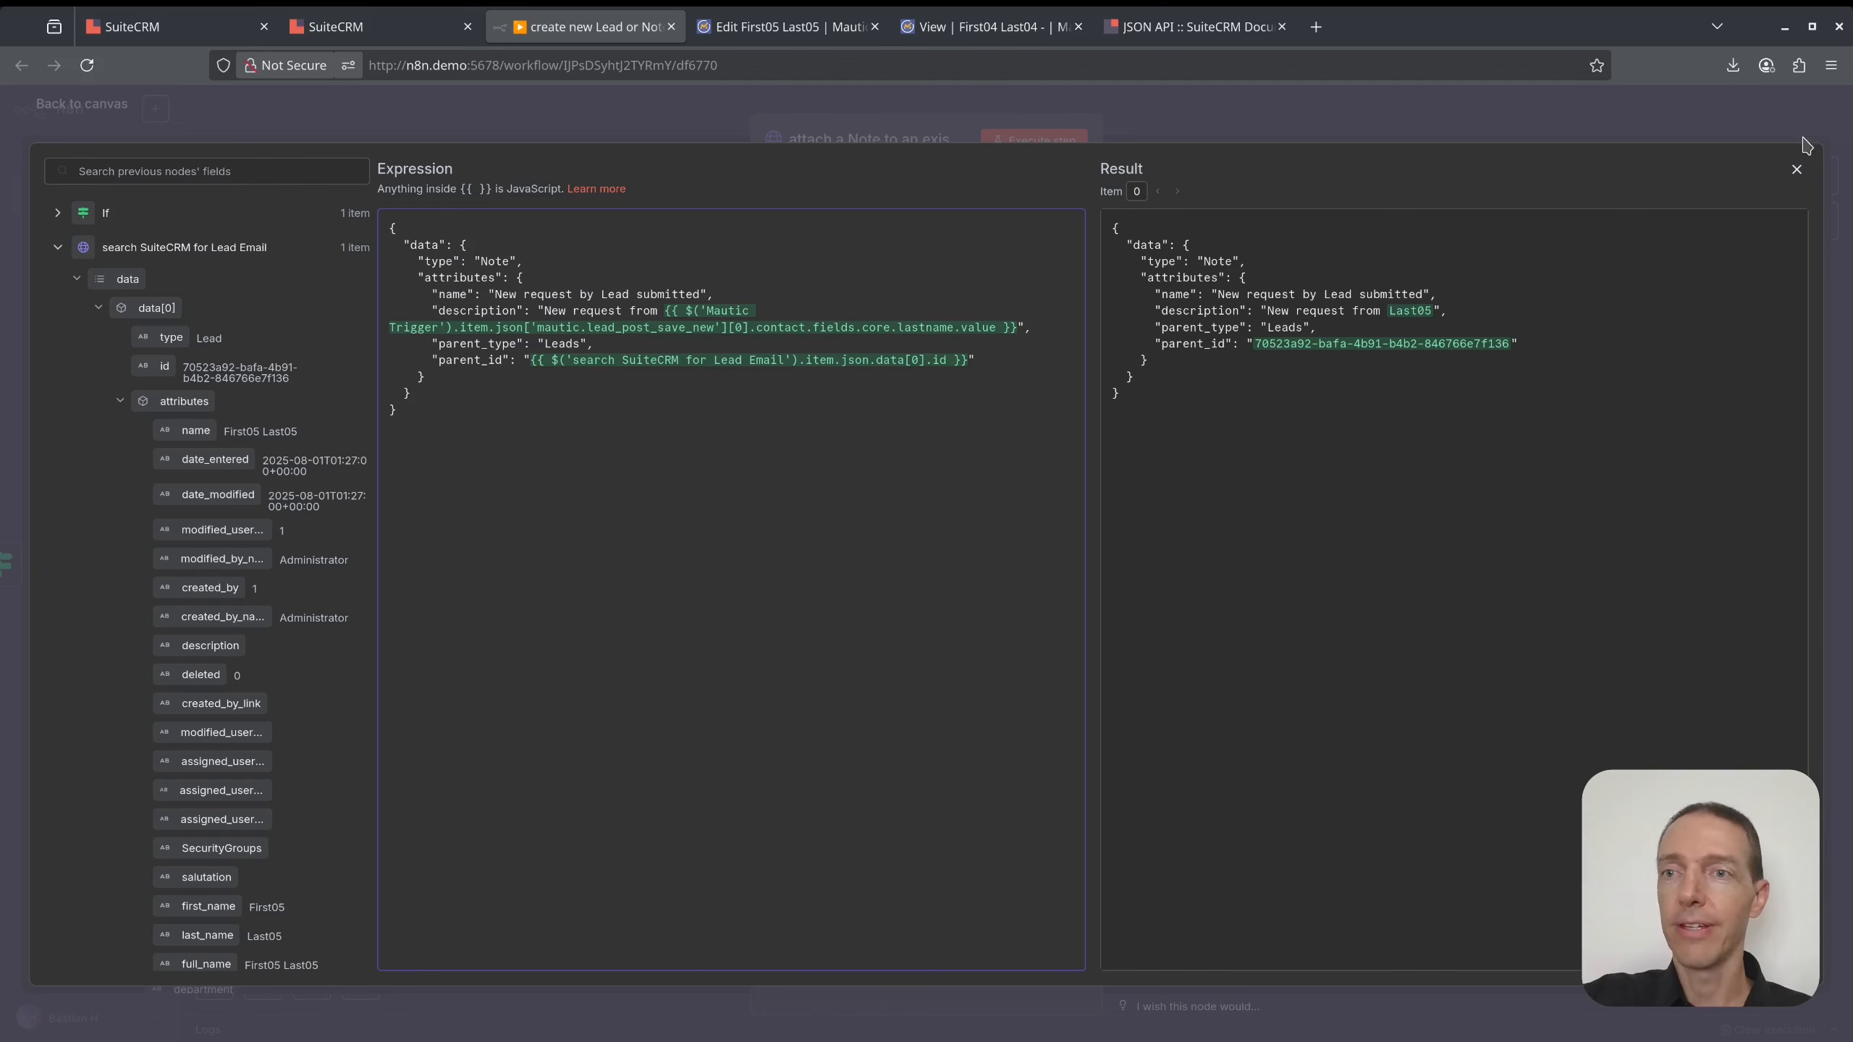
{"action": "left_click", "coordinate": [1795, 169]}
- Run the note step to create the 'New request from Last05' note on the lead
{"action": "left_click", "coordinate": [1053, 143]}
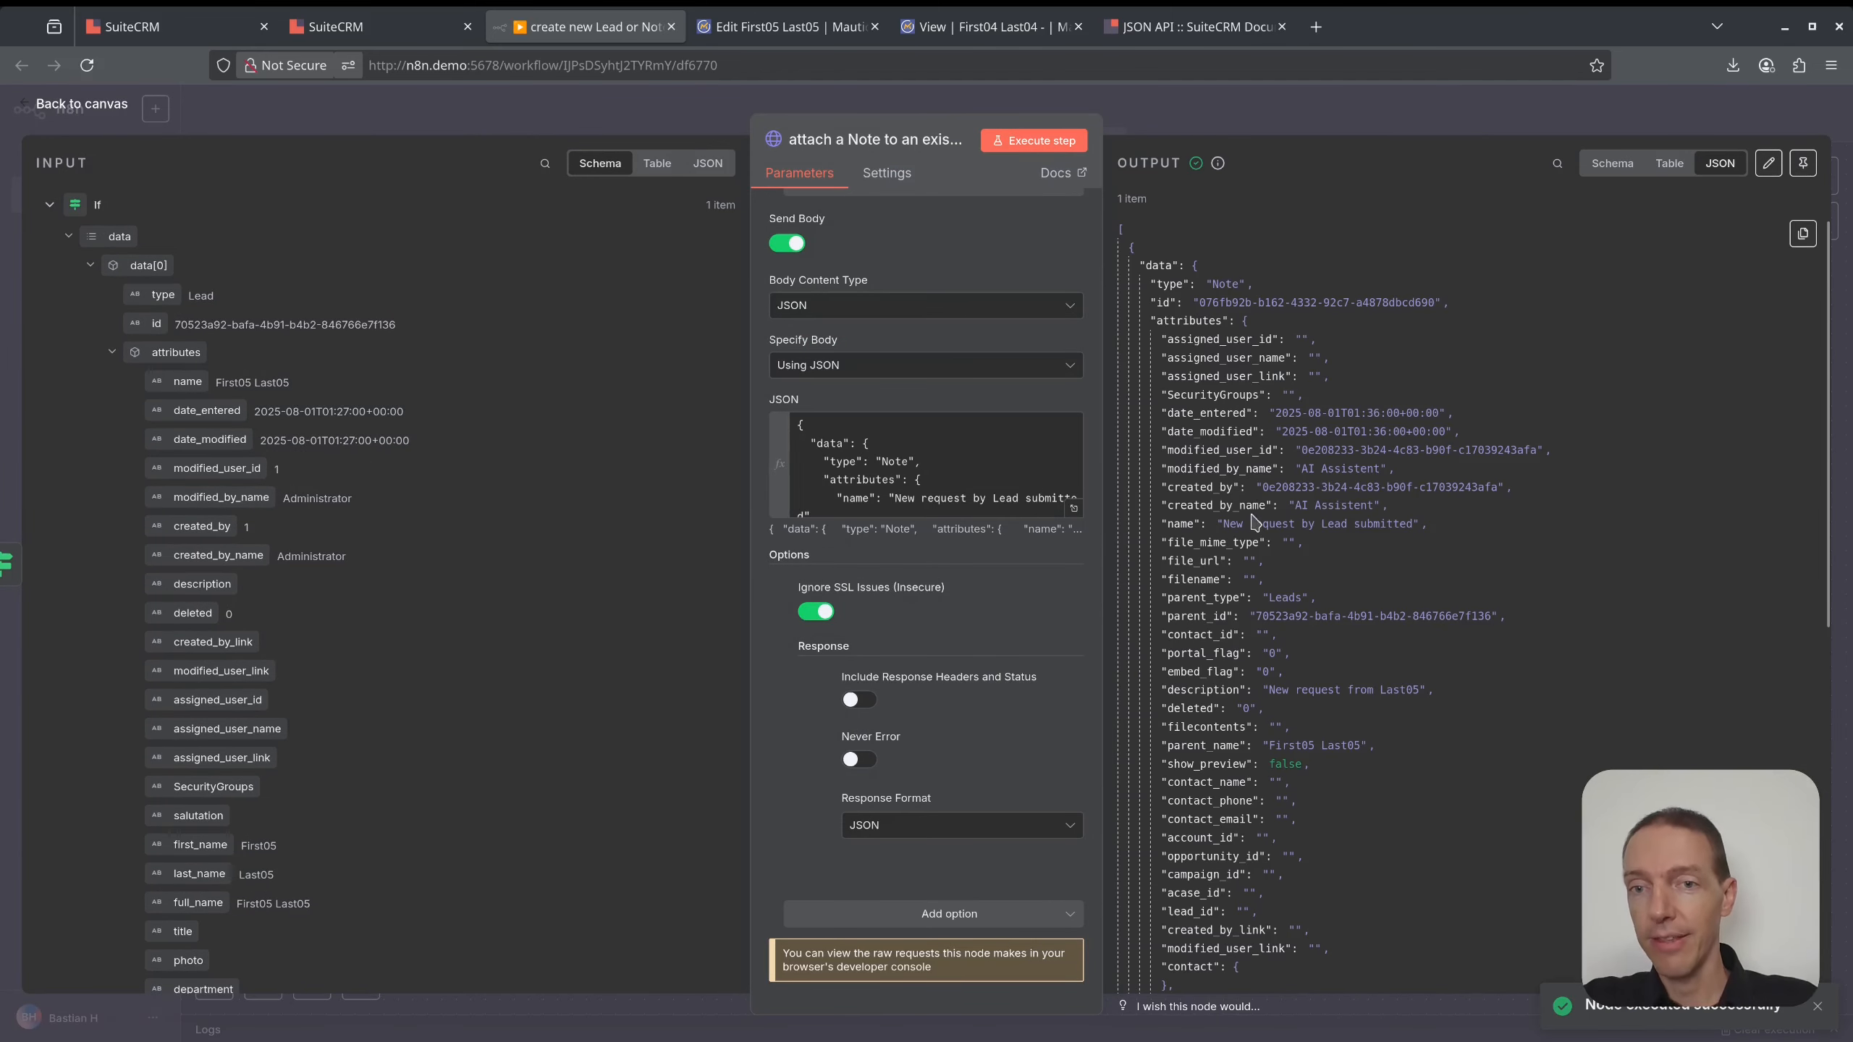
{"action": "left_click", "coordinate": [1225, 118]}
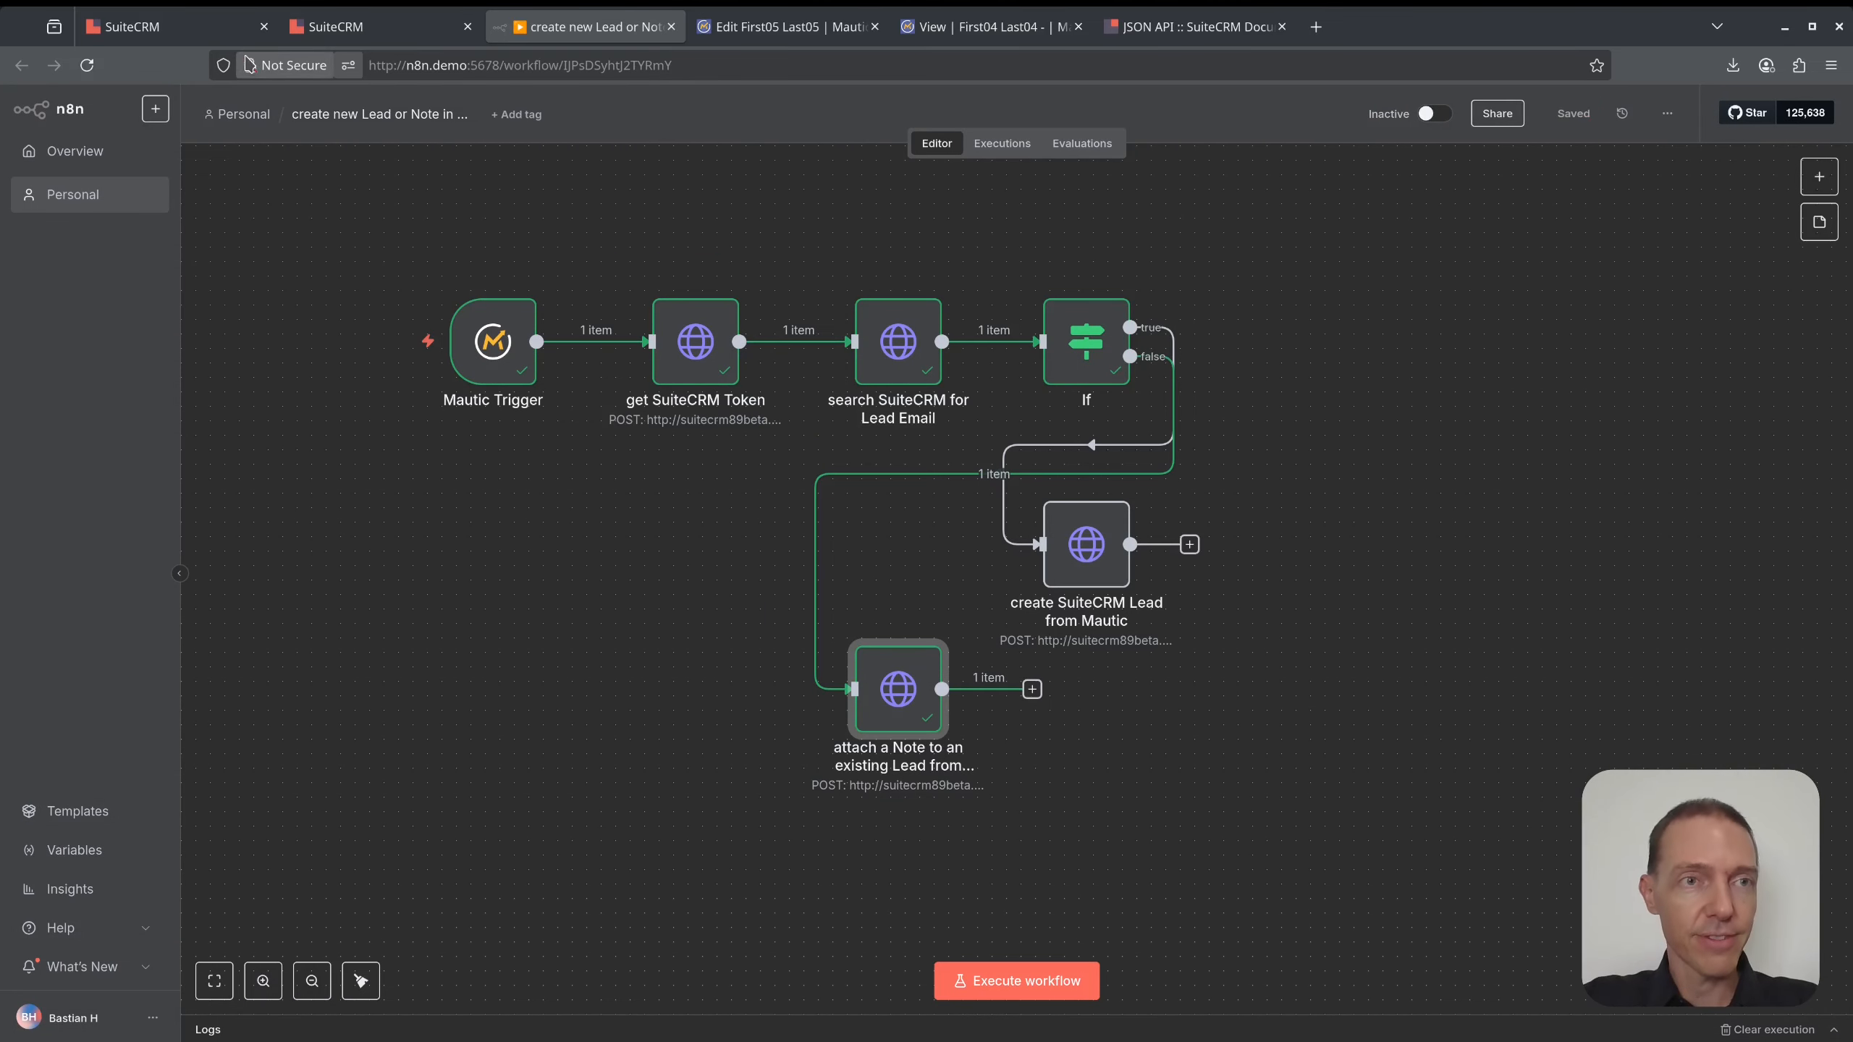
{"action": "left_click", "coordinate": [168, 26]}
{"action": "scroll", "coordinate": [572, 428], "scroll_direction": "down", "scroll_amount": 3}
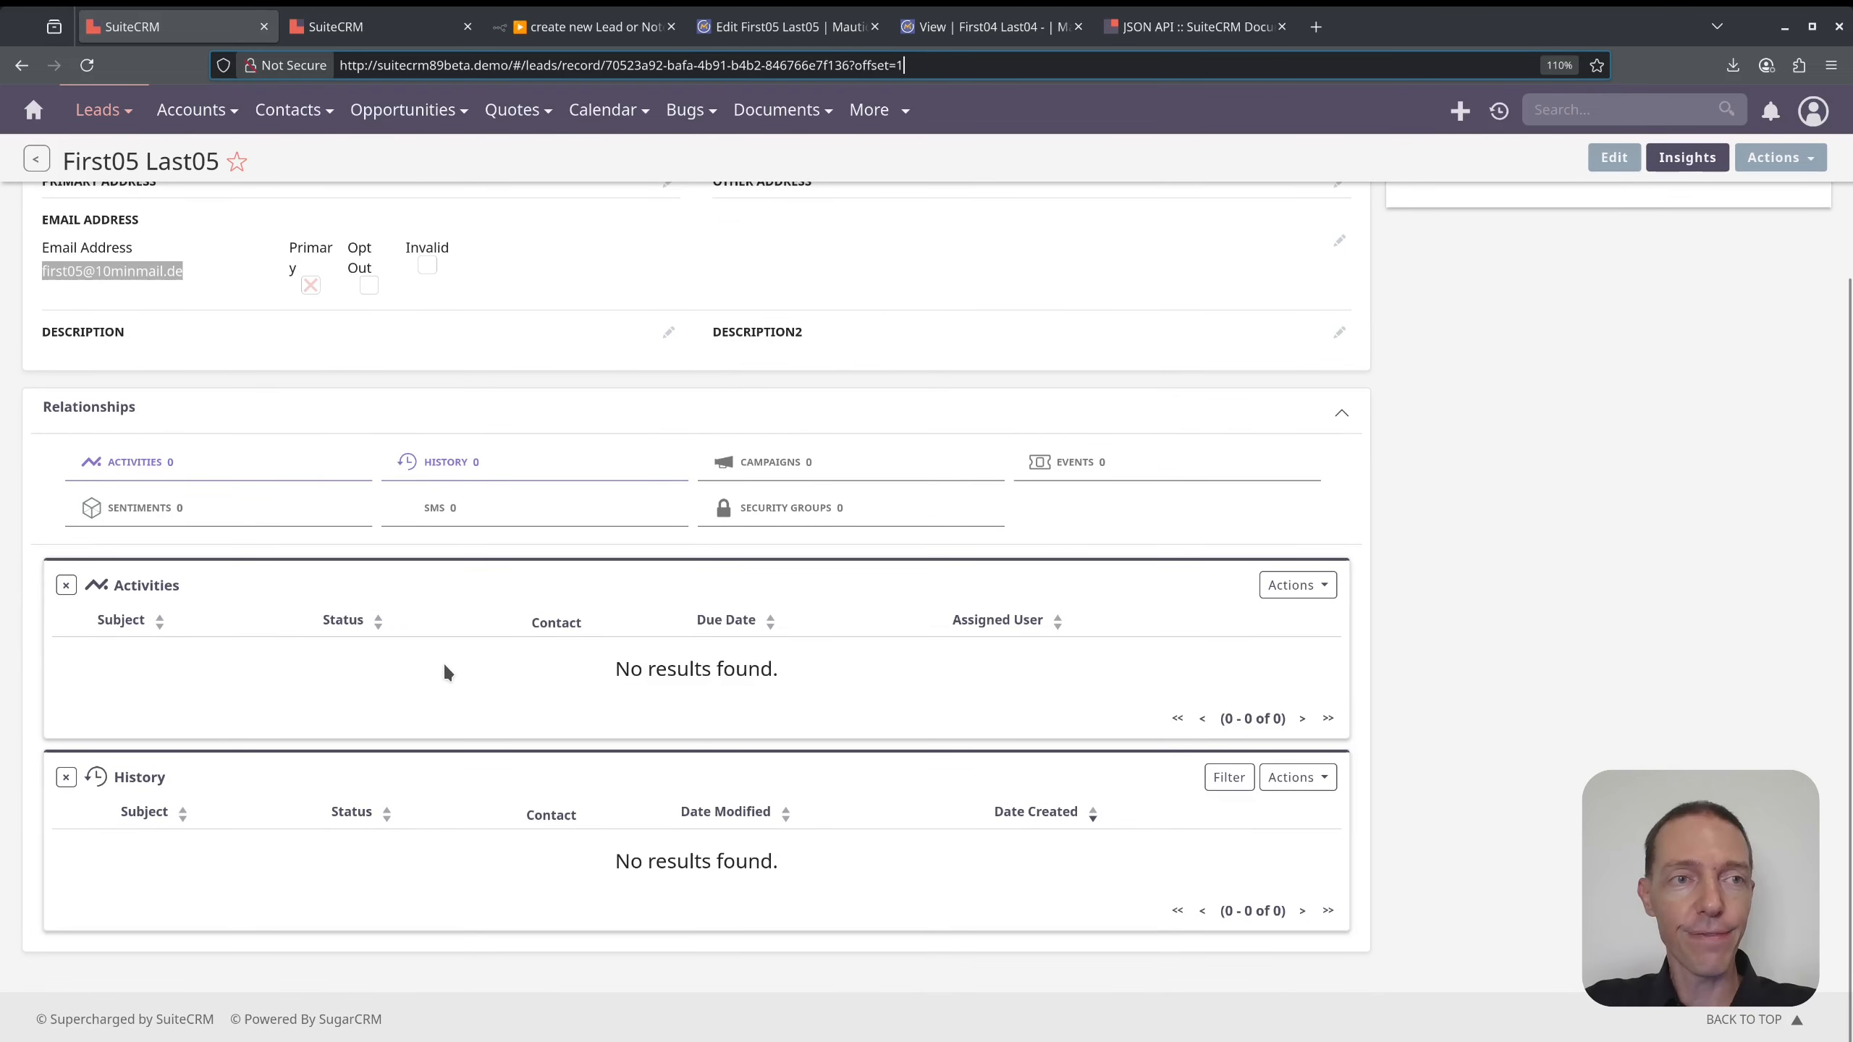
{"action": "key", "text": "Return"}
{"action": "scroll", "coordinate": [531, 620], "scroll_direction": "down", "scroll_amount": 3}
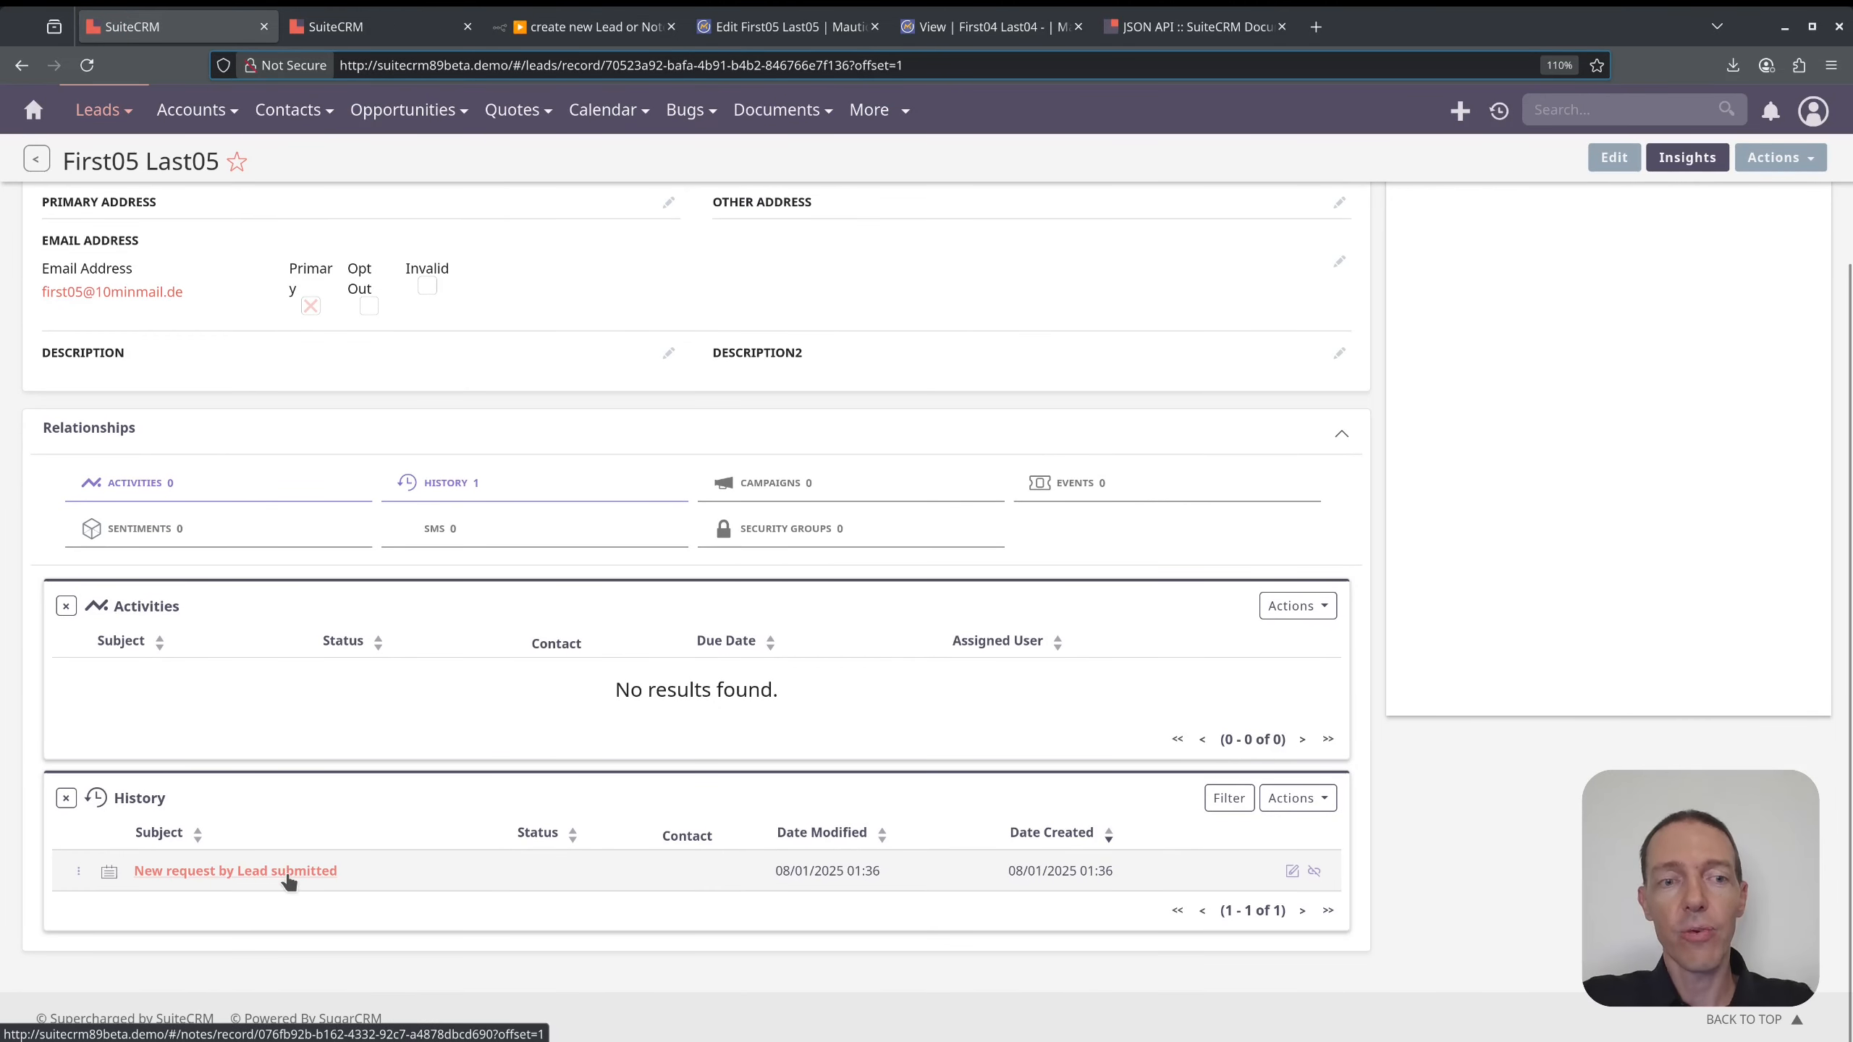
{"action": "middle_click", "coordinate": [288, 873]}
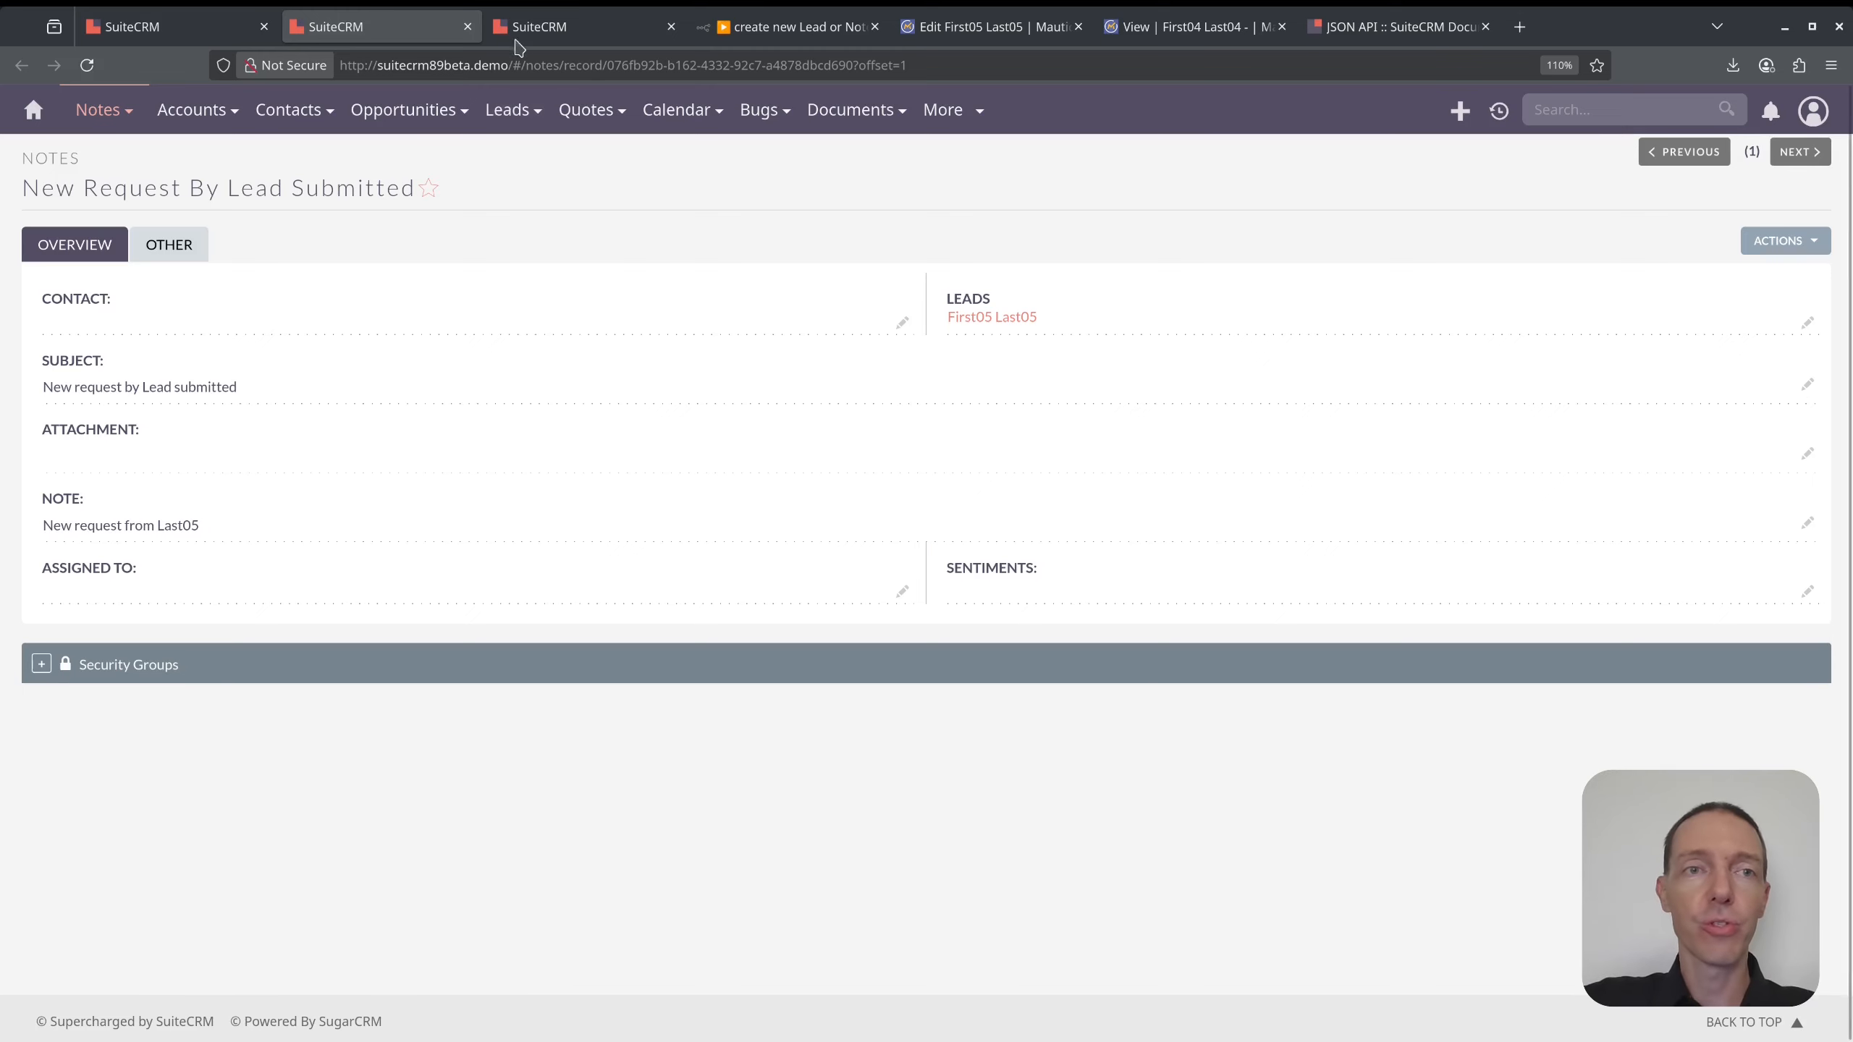
{"action": "left_click", "coordinate": [467, 26]}
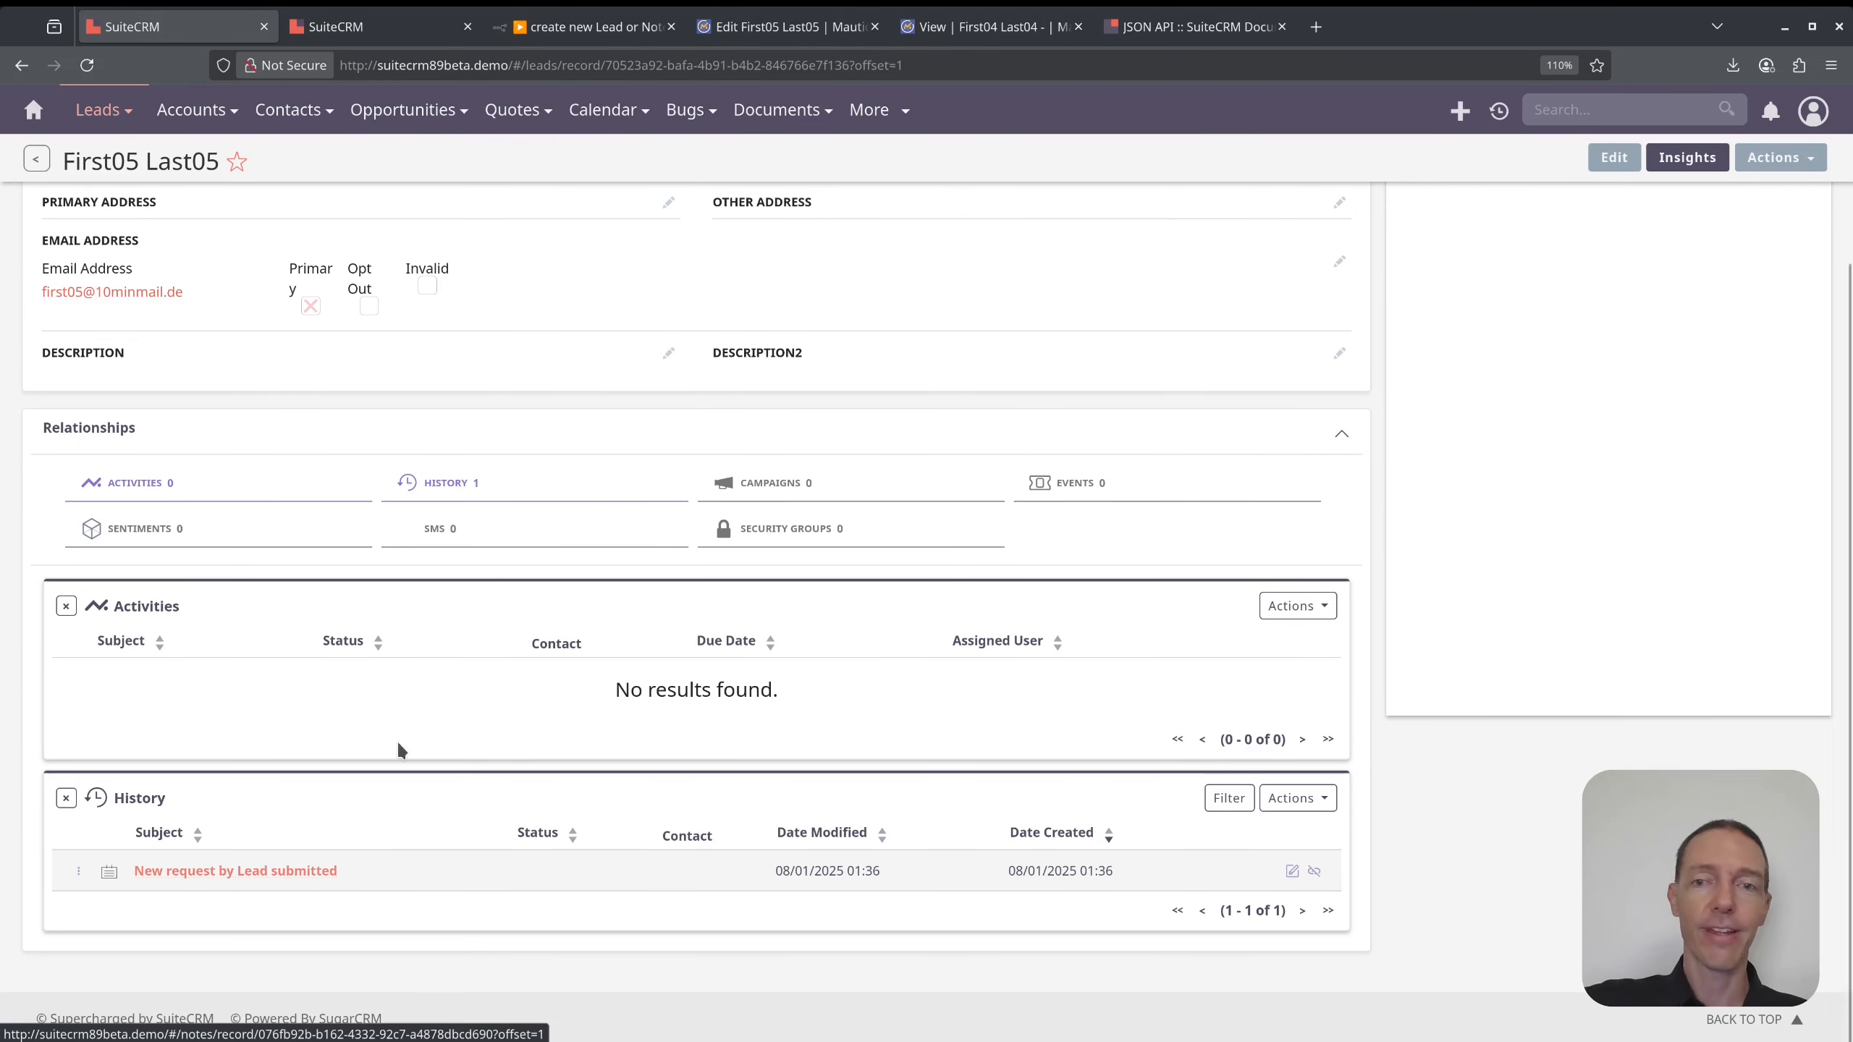
{"action": "left_click", "coordinate": [1316, 606]}
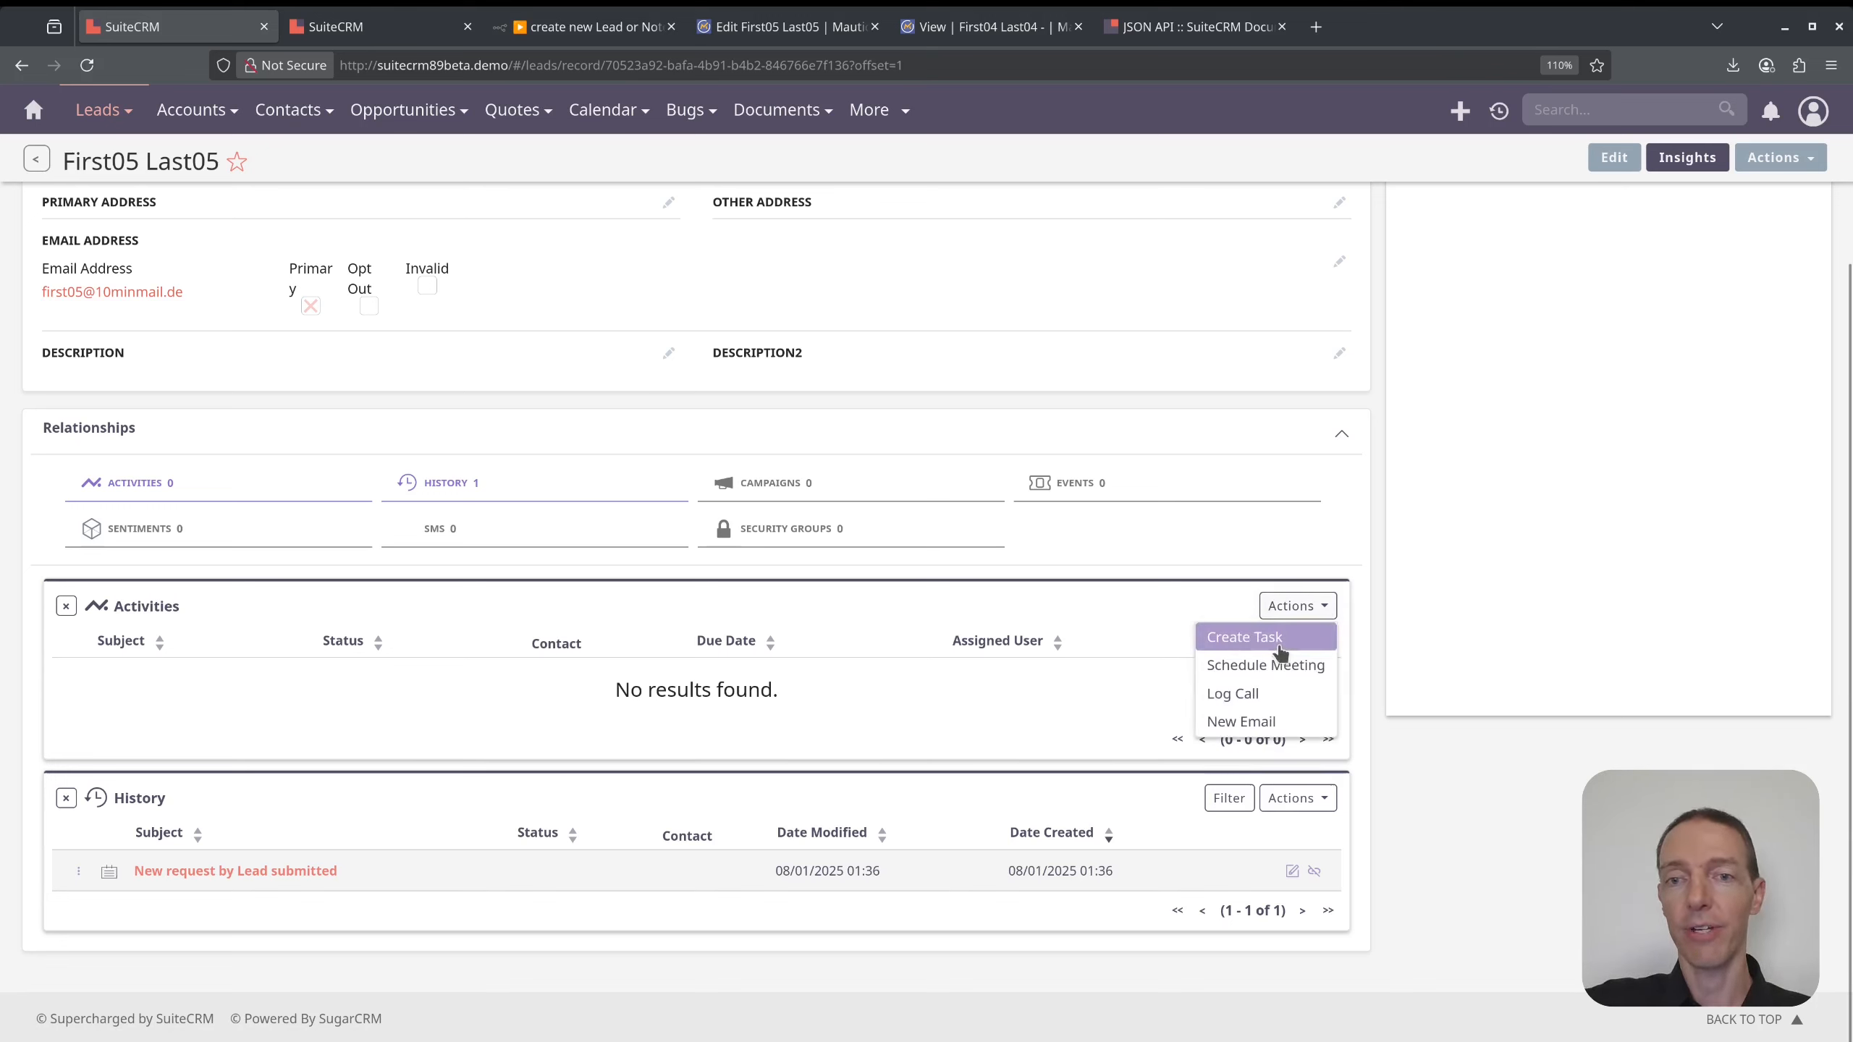
{"action": "left_click", "coordinate": [1422, 801]}
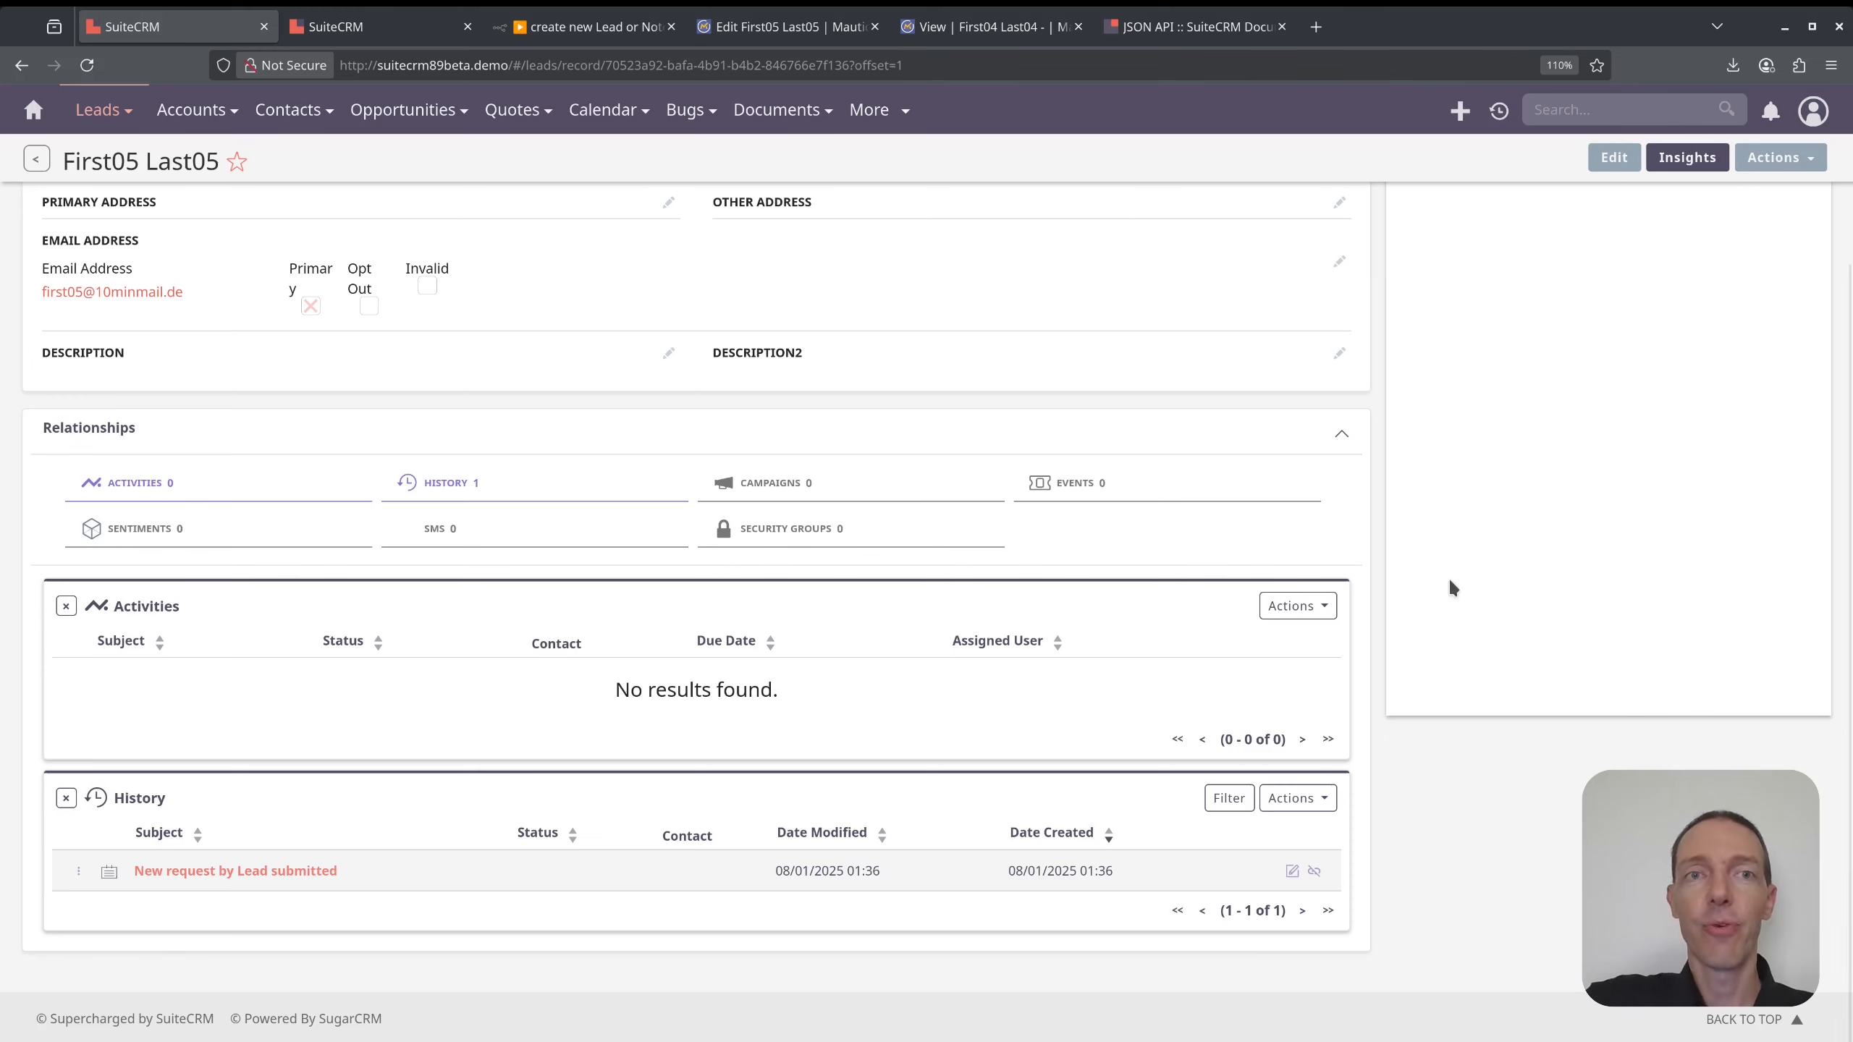
{"action": "key", "text": "ctrl+3"}
{"action": "left_click", "coordinate": [1518, 488]}
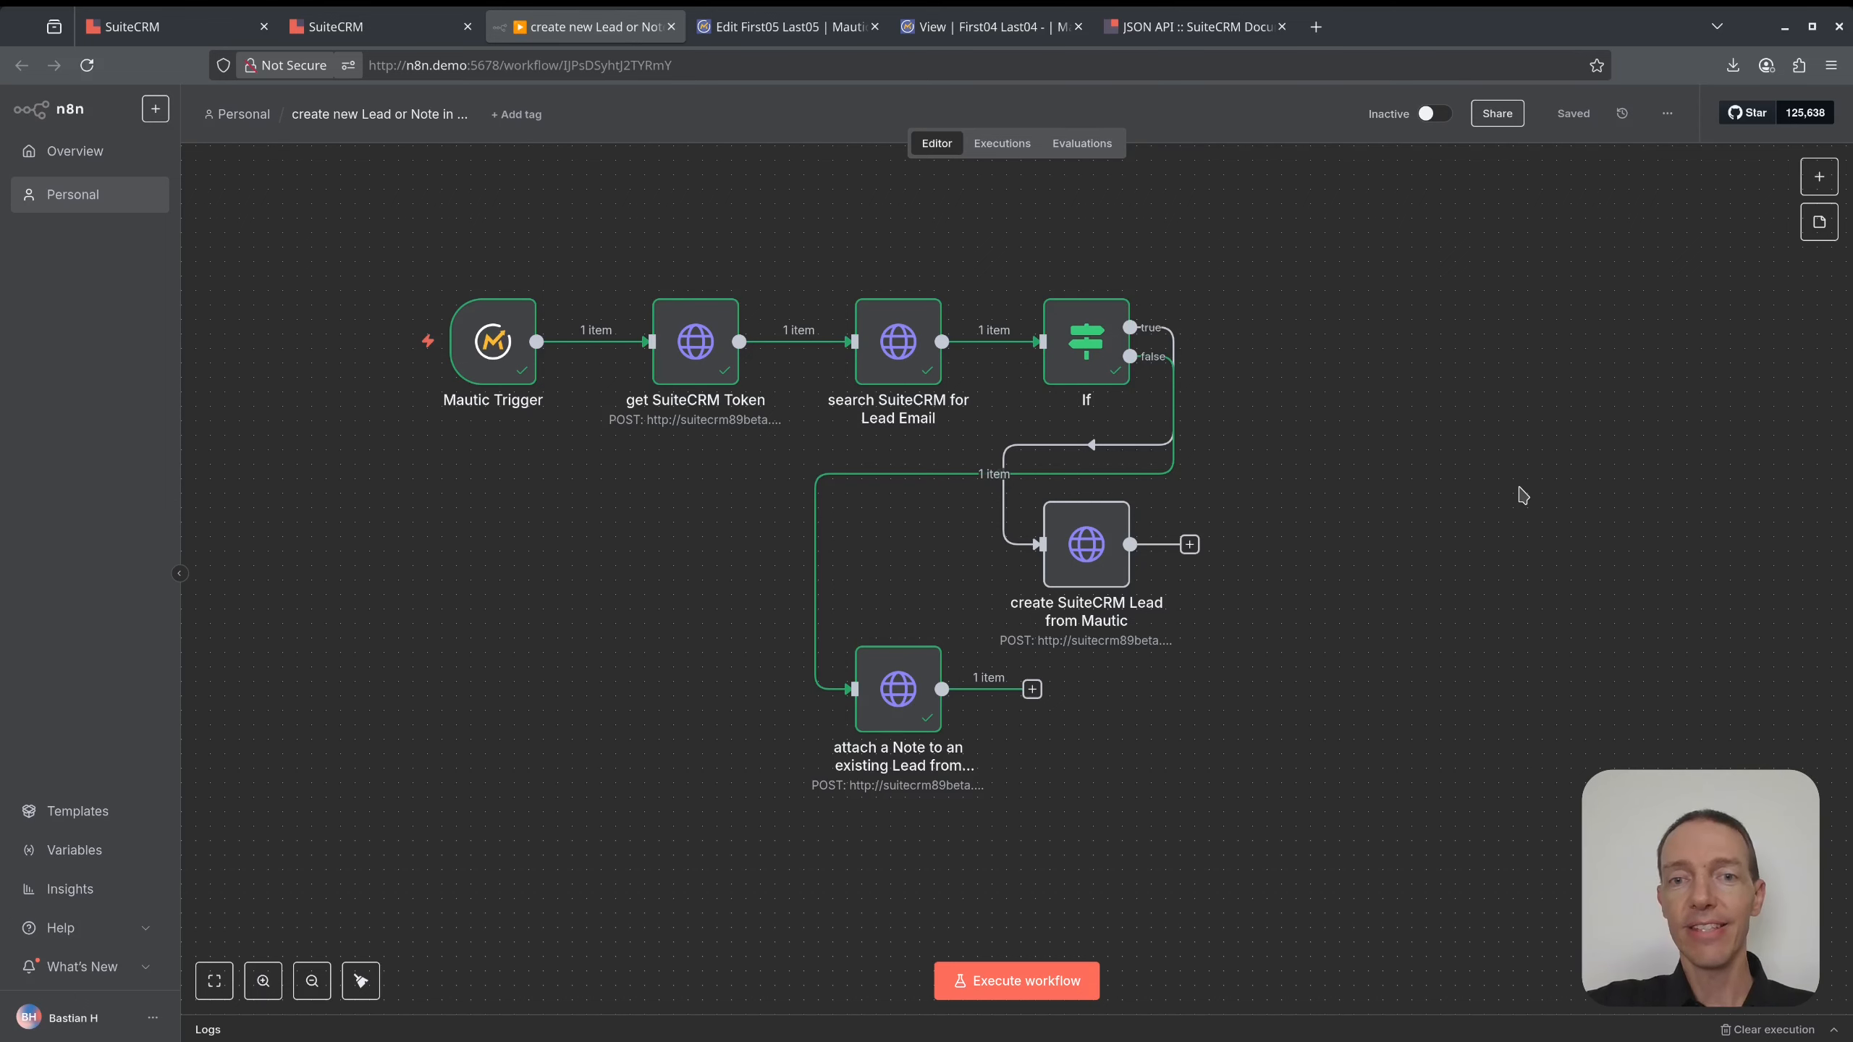